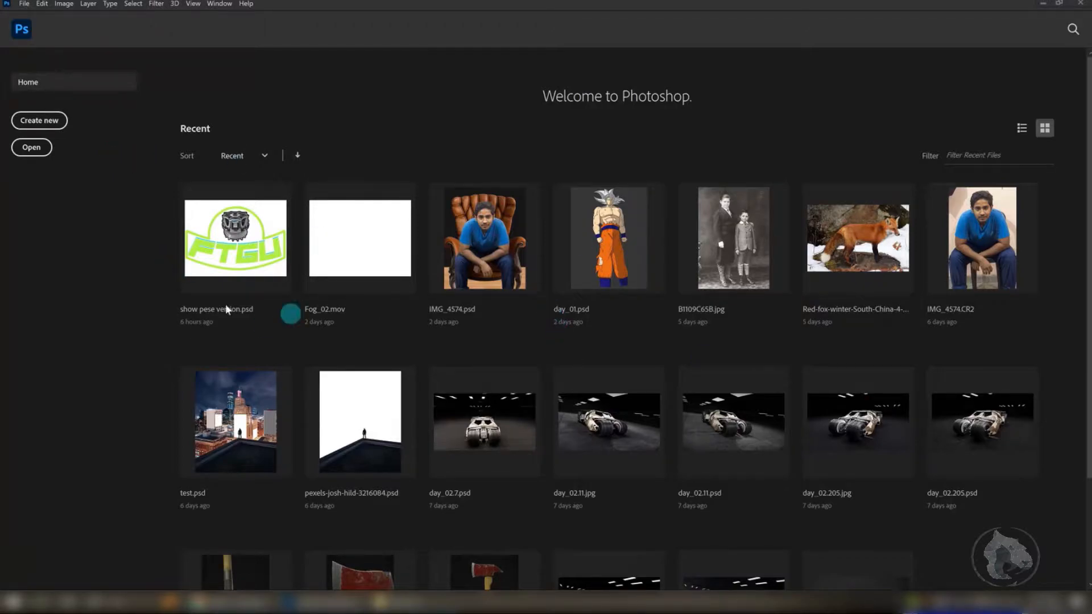
- Start a new document and look at its width and height settings
click(38, 124)
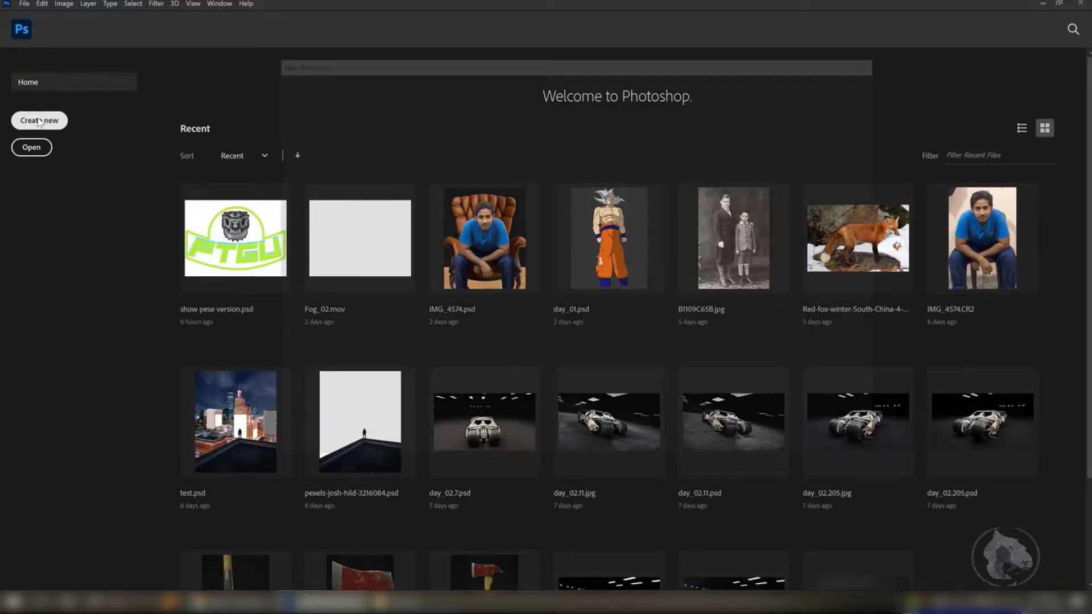
drag(266, 55, 251, 86)
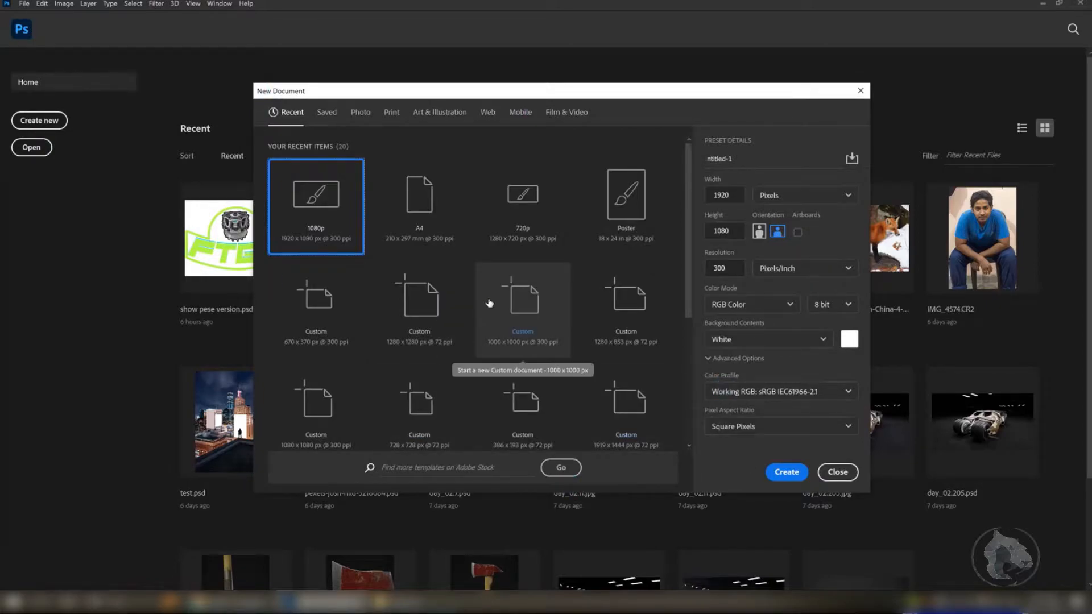
click(731, 195)
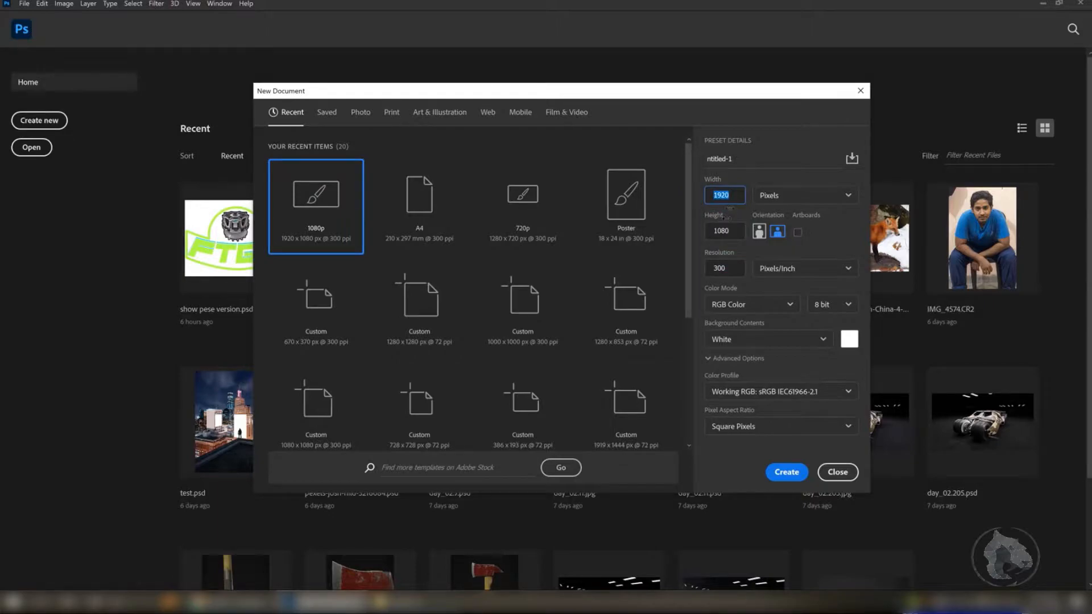
click(726, 230)
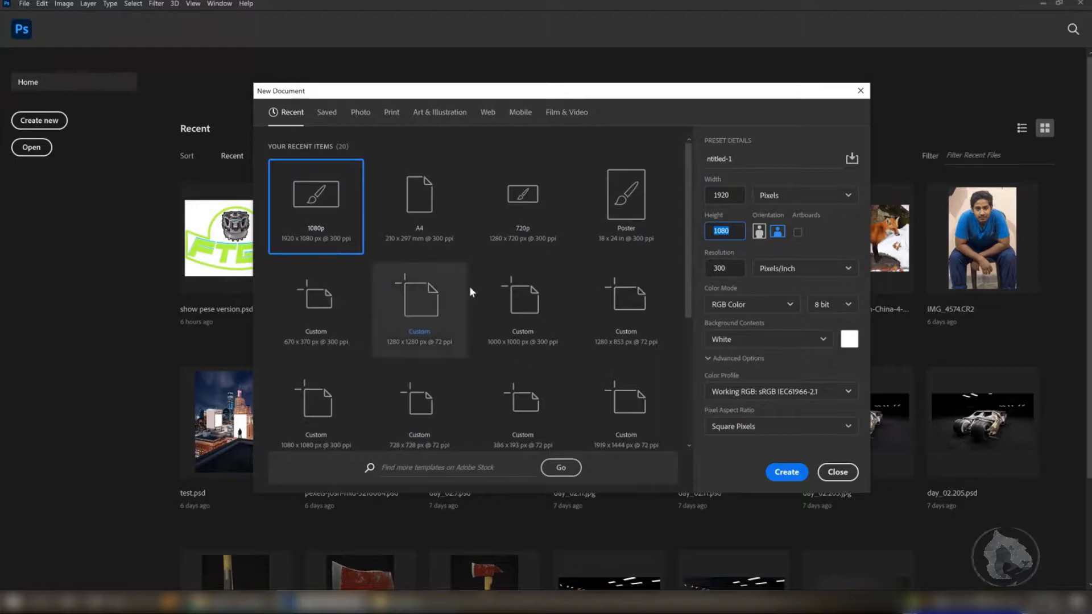
- Look through the new document presets, from the recent items to the Film & Video category
scroll(466, 292, down, 5)
scroll(465, 291, up, 9)
click(333, 112)
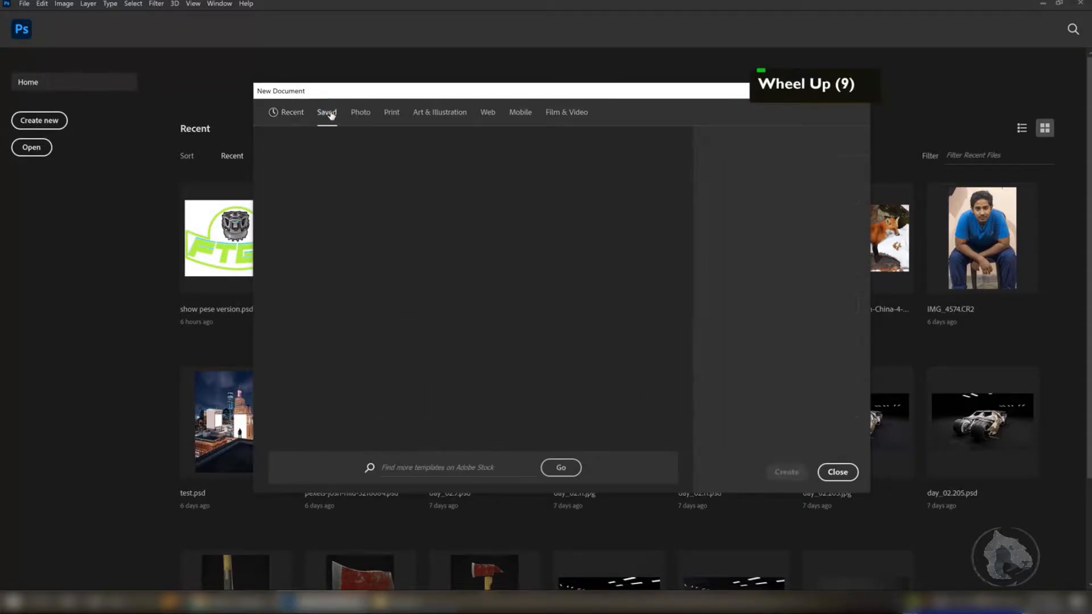
click(359, 114)
click(428, 118)
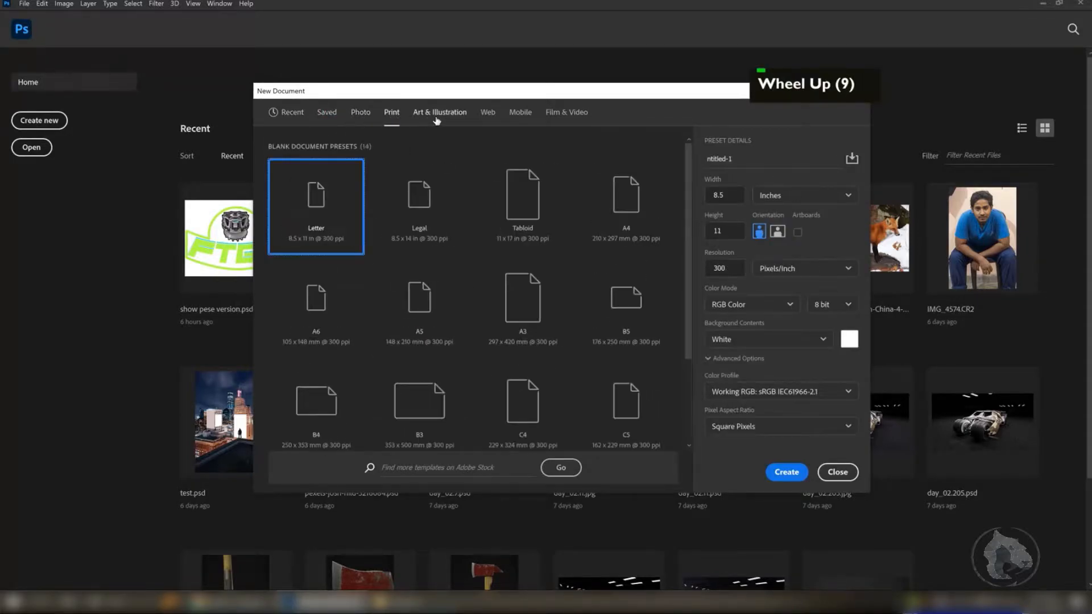
click(489, 116)
click(520, 114)
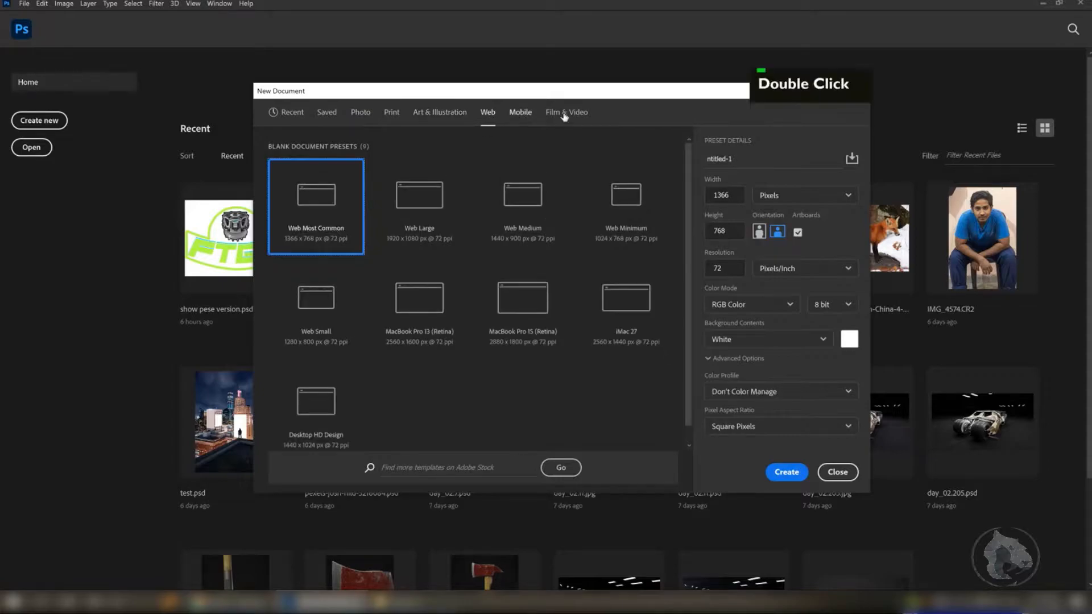
click(567, 114)
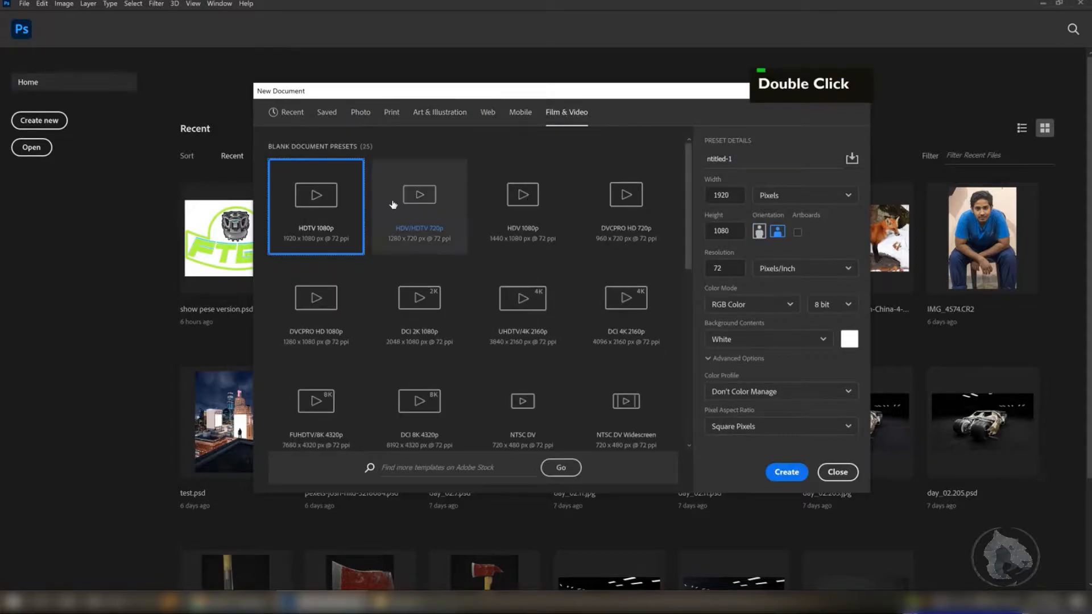
- Create a new document from the Art & Illustration Poster preset, 18 x 24 in at 300 ppi
double_click(432, 117)
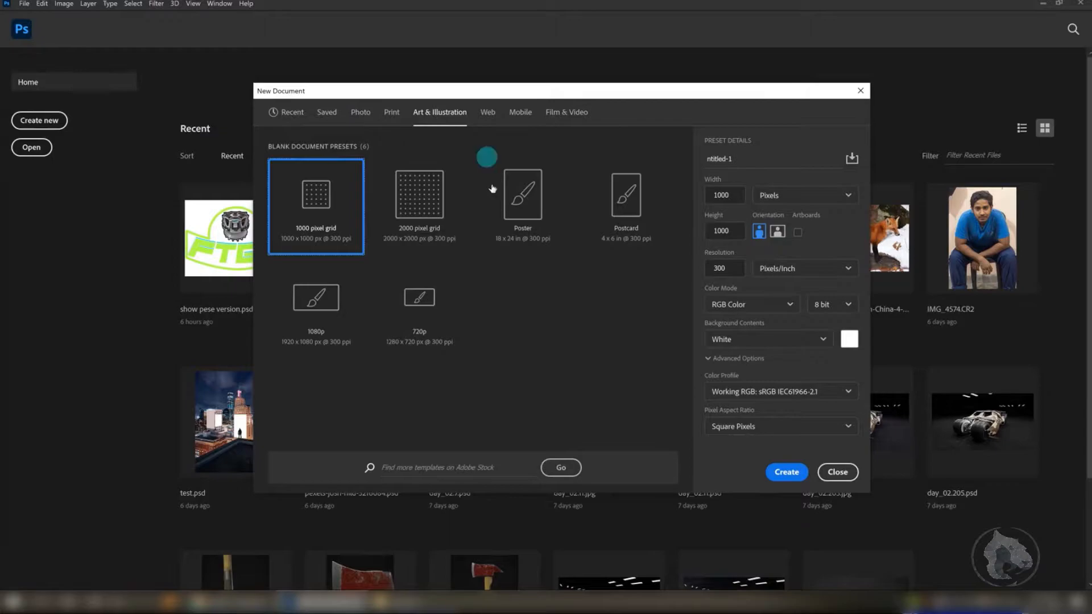
right_click(384, 383)
right_click(385, 382)
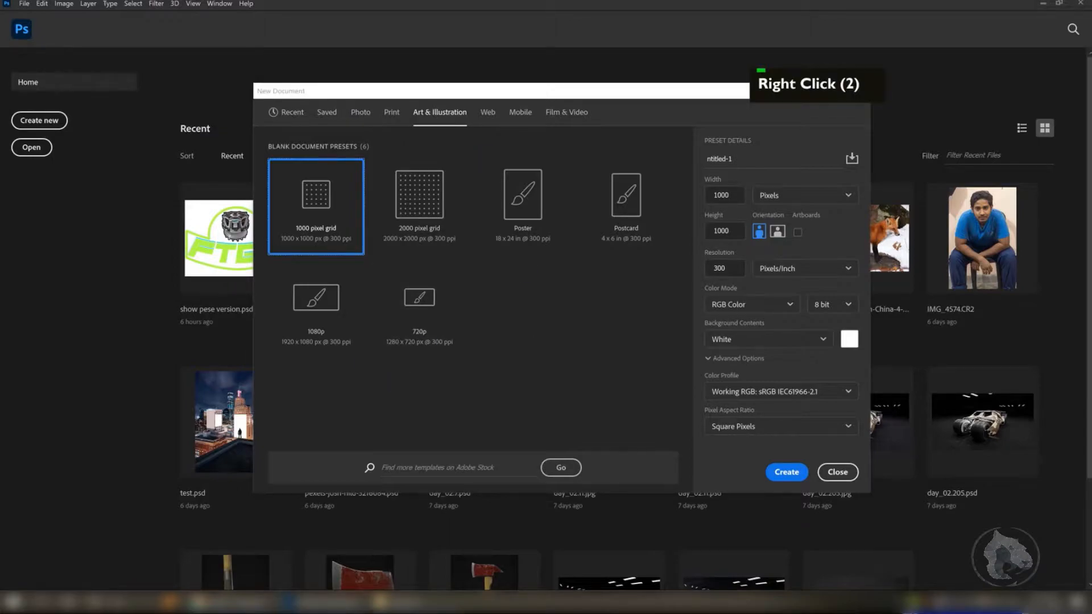
click(519, 211)
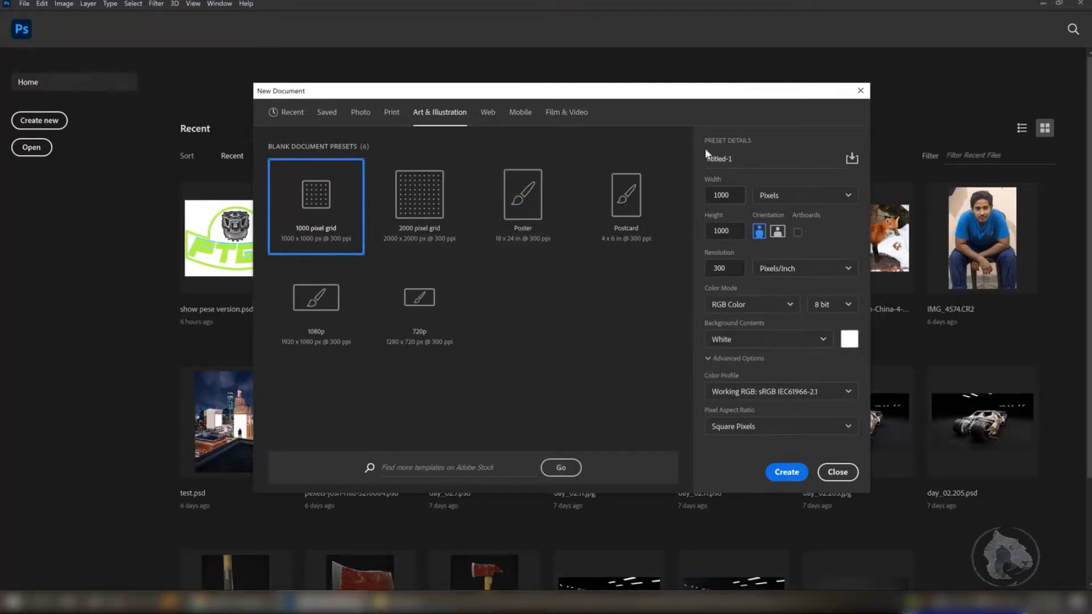
click(518, 207)
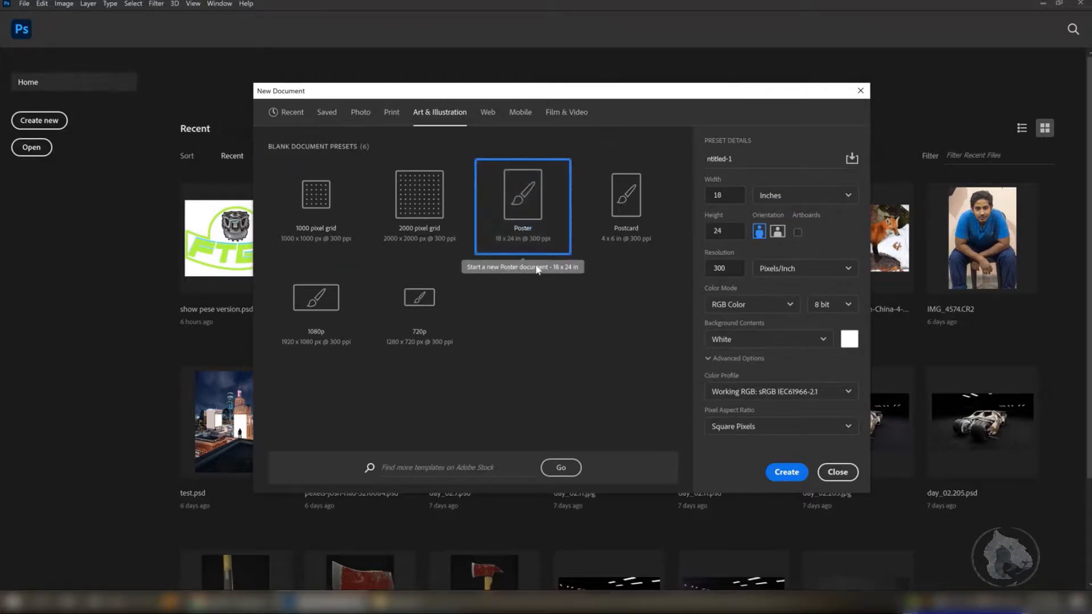
click(787, 472)
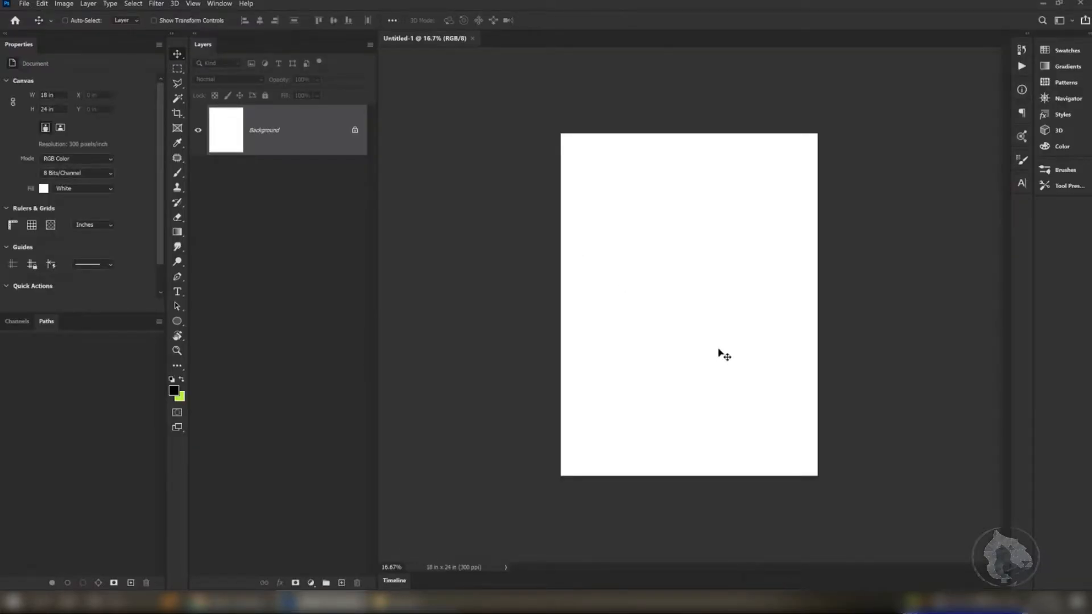
- Switch to the Essentials workspace and reset it to its default layout
click(1086, 36)
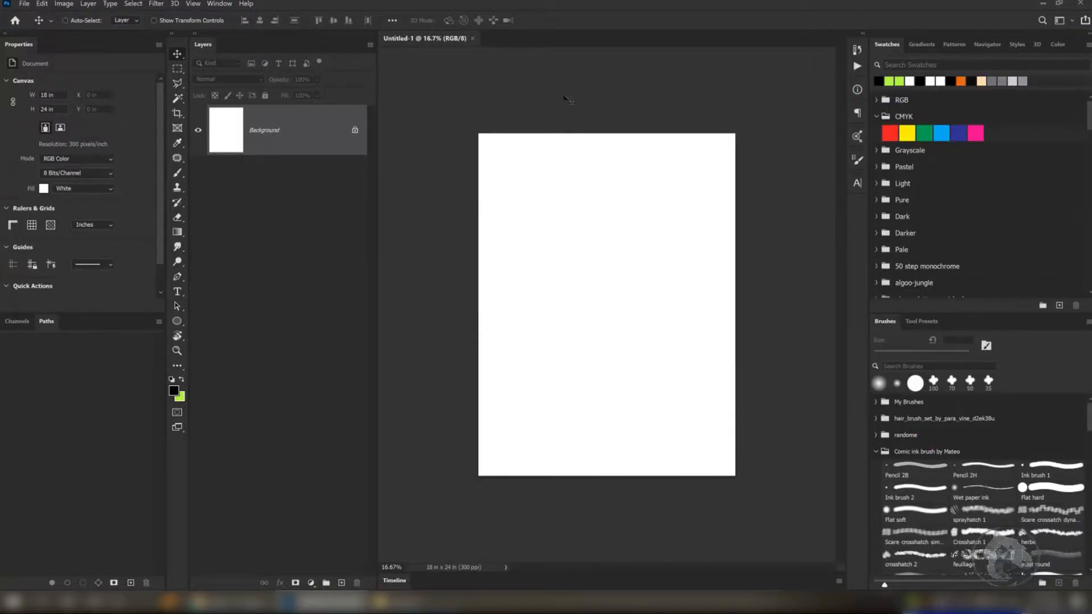
click(1071, 24)
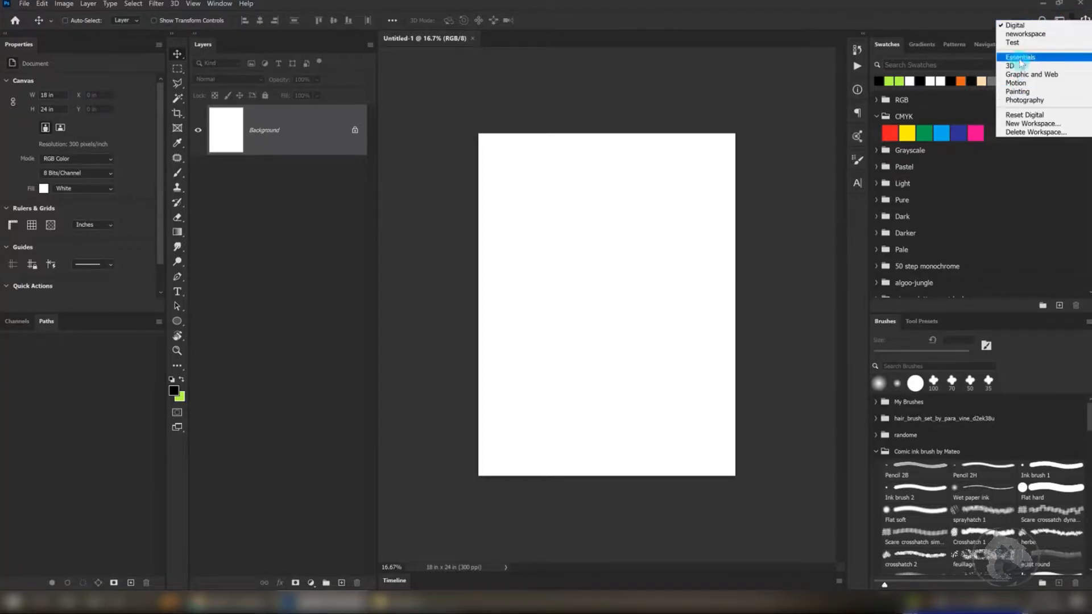
click(1021, 57)
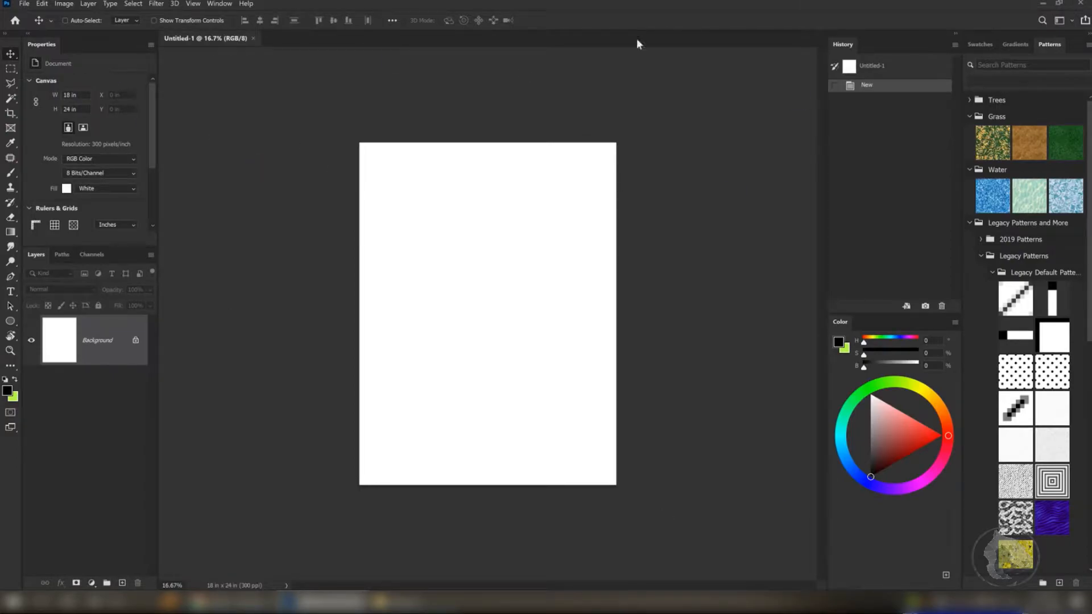
click(1060, 21)
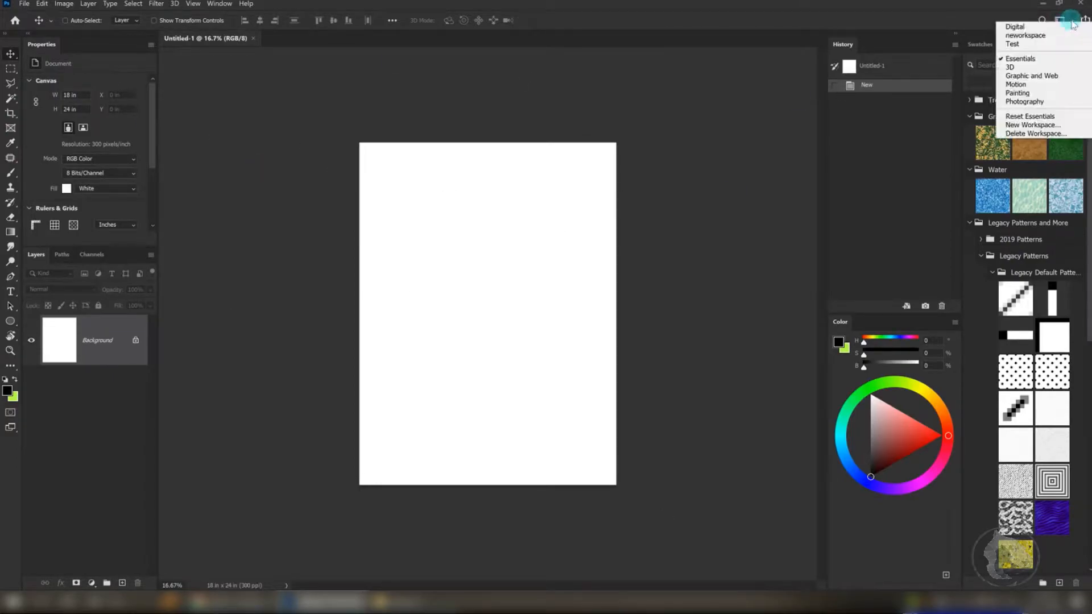
click(1032, 115)
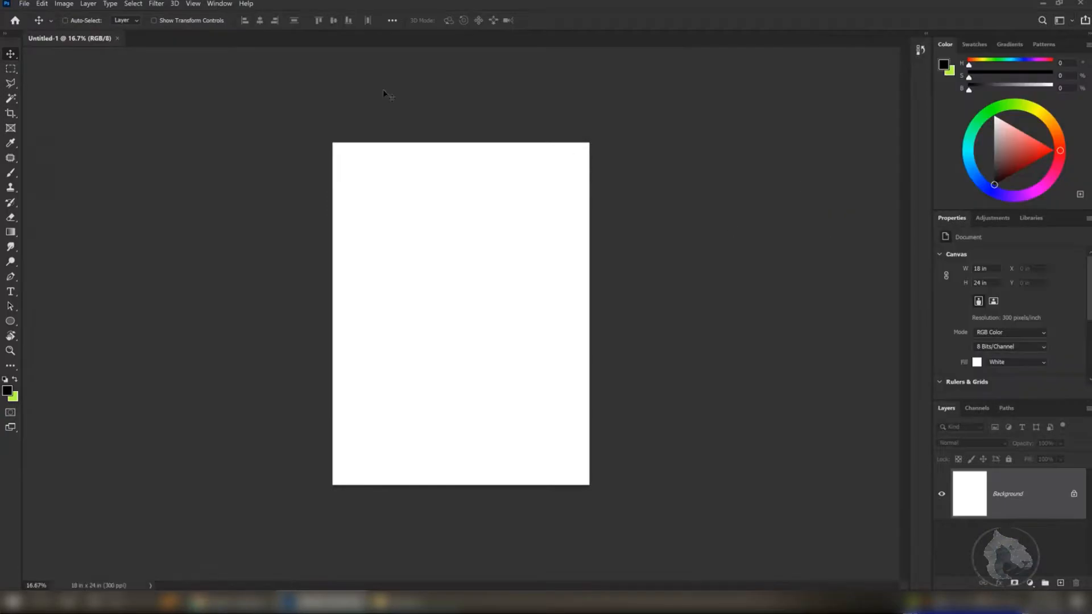
- Open the Interface preferences and reposition the dialog over the canvas
scroll(463, 249, up, 3)
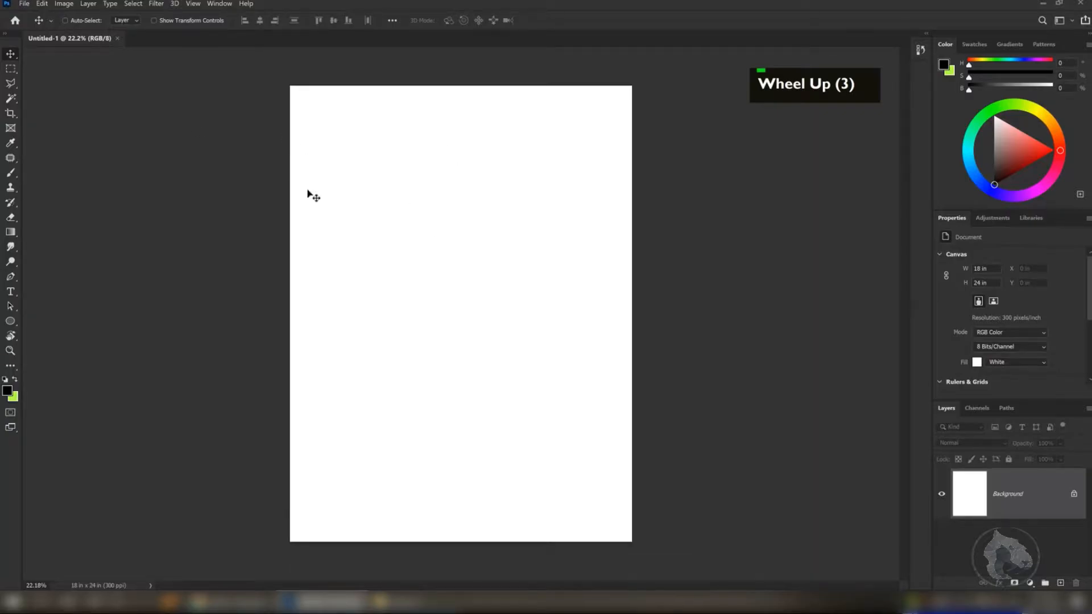
click(41, 6)
click(58, 451)
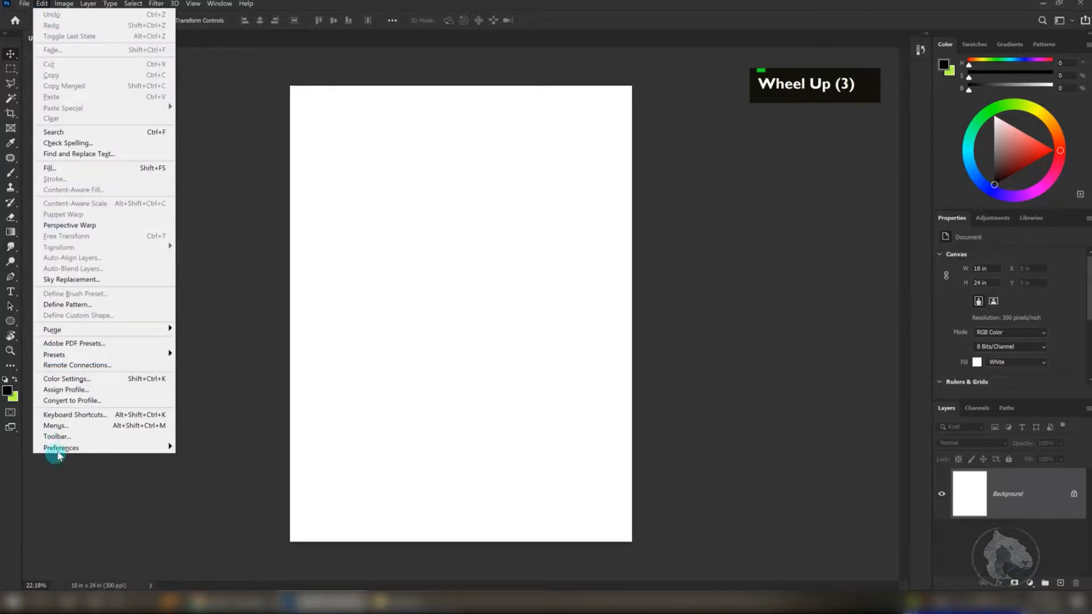
click(216, 261)
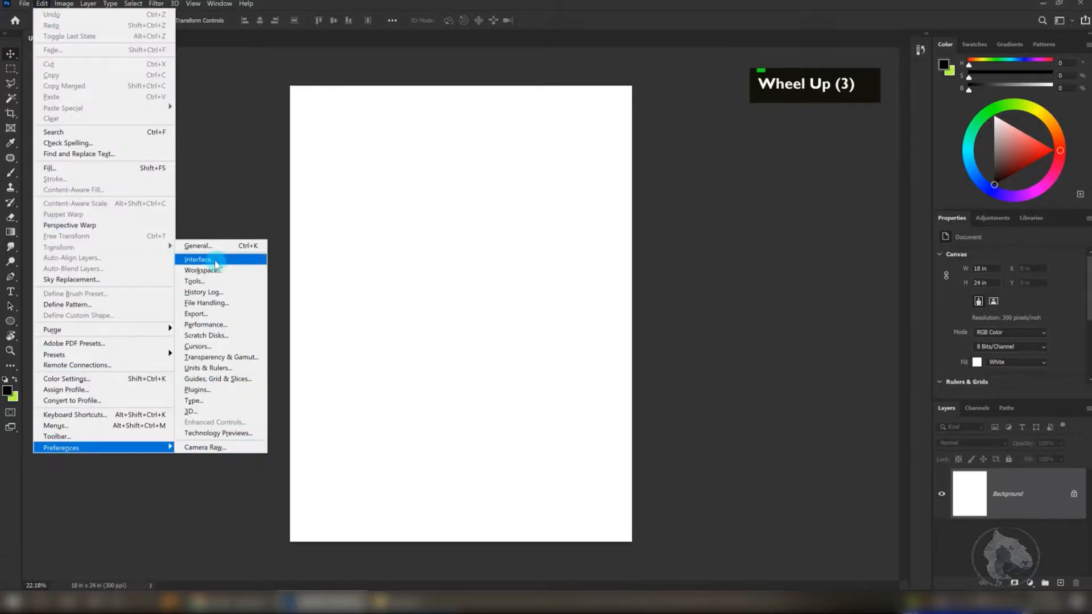
click(206, 260)
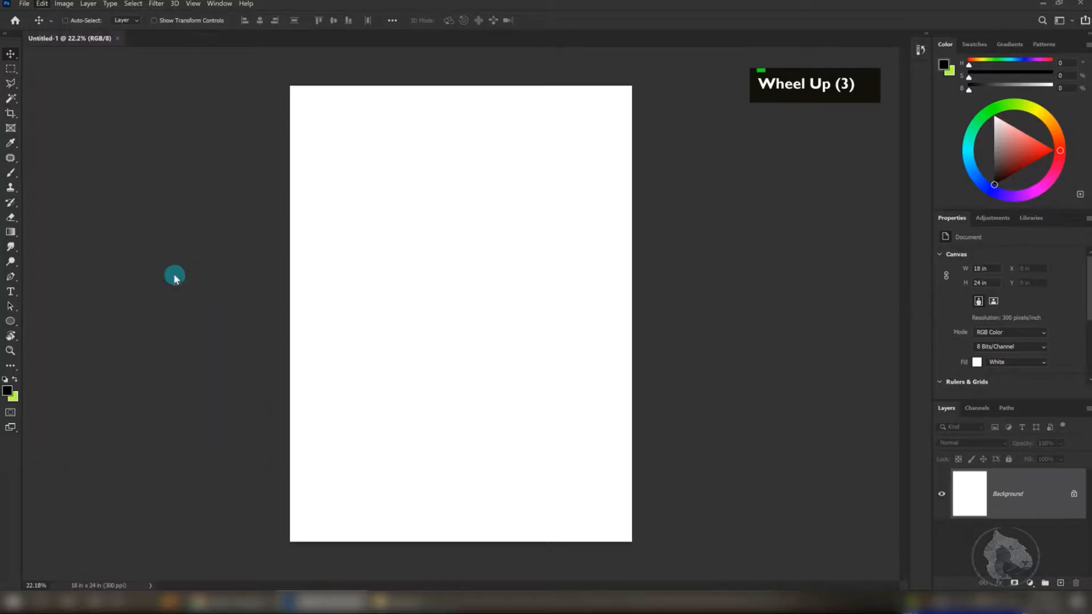
drag(404, 154, 389, 106)
- Try the lighter interface color themes, then set the theme back to the darkest one
click(366, 141)
double_click(390, 141)
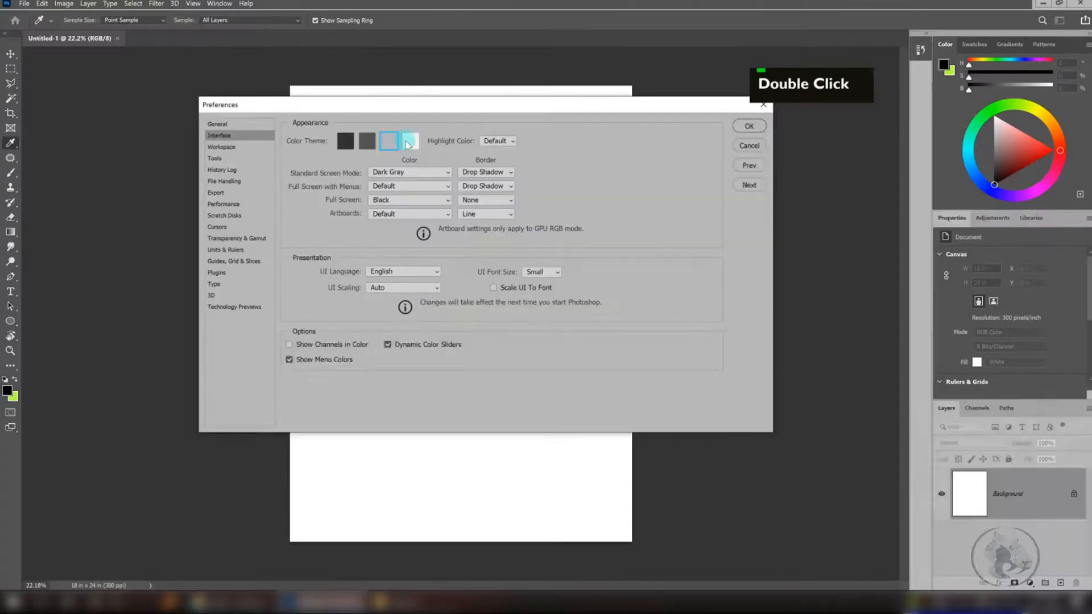
double_click(410, 141)
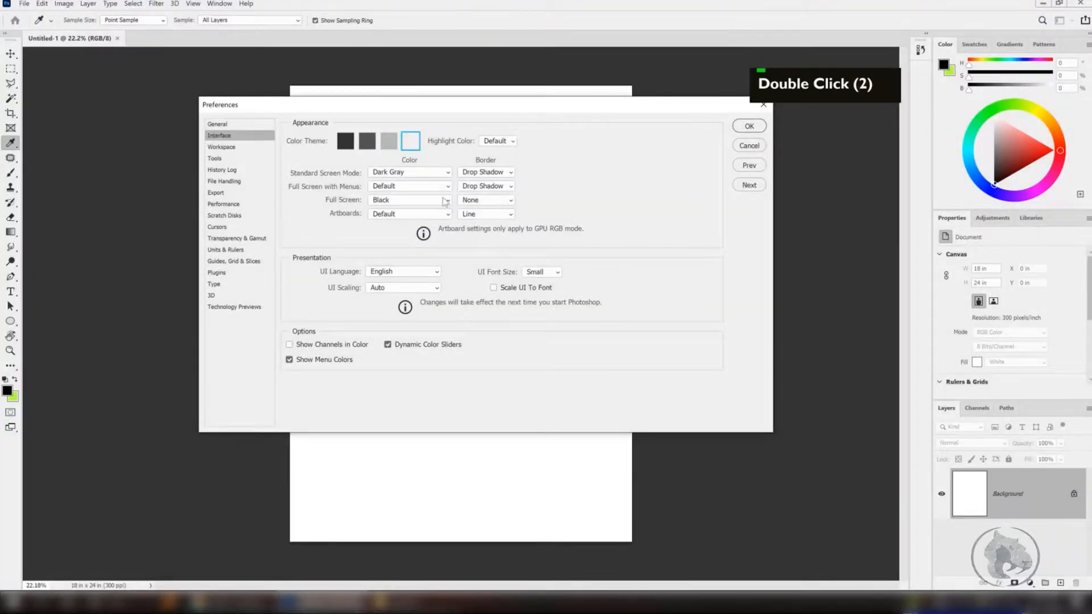
click(391, 142)
click(364, 142)
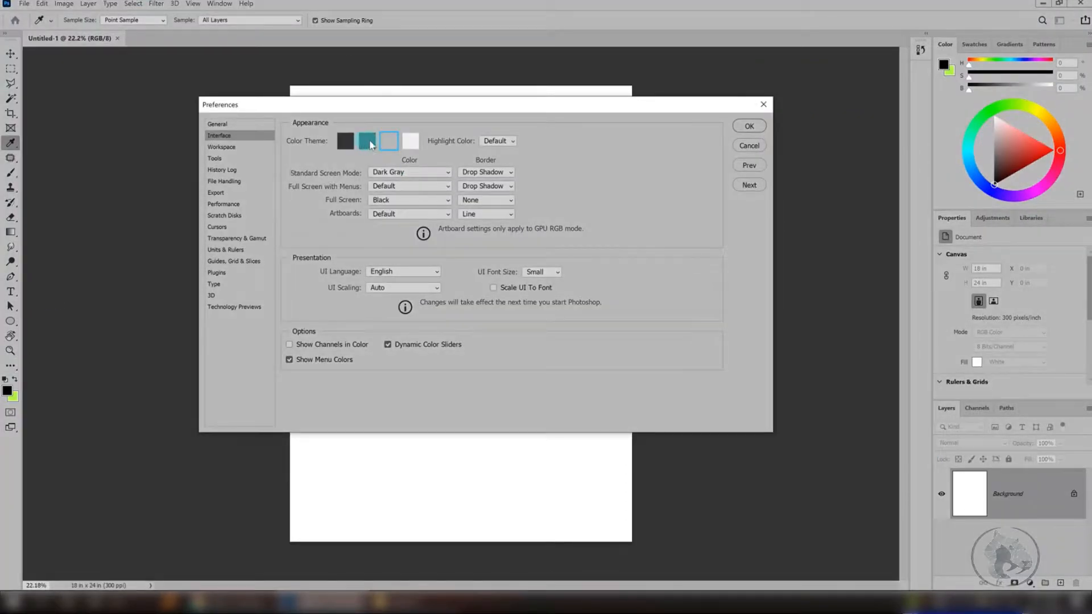
click(409, 143)
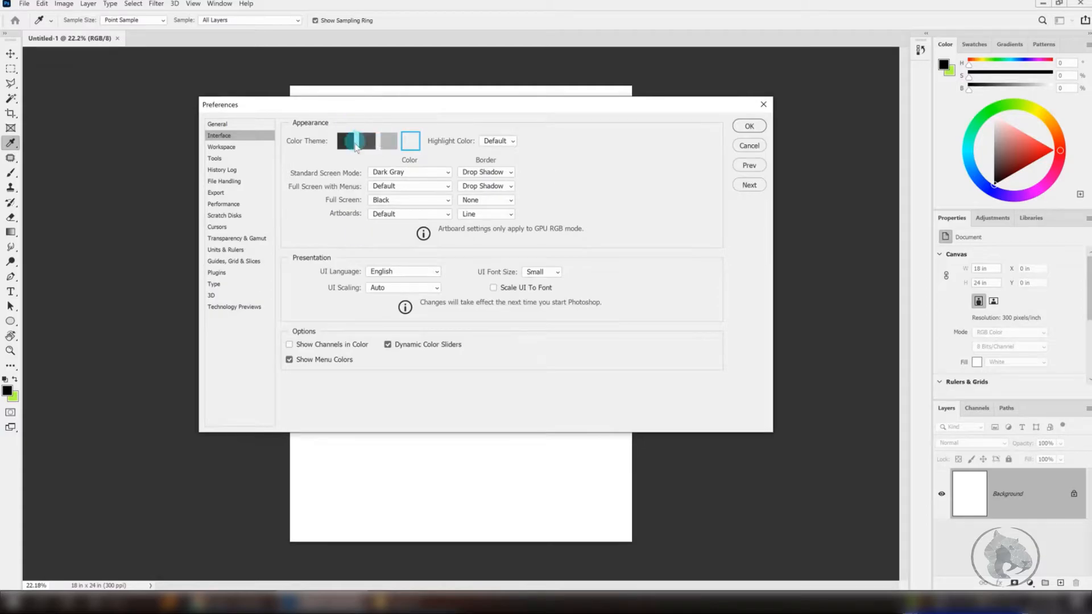
click(353, 142)
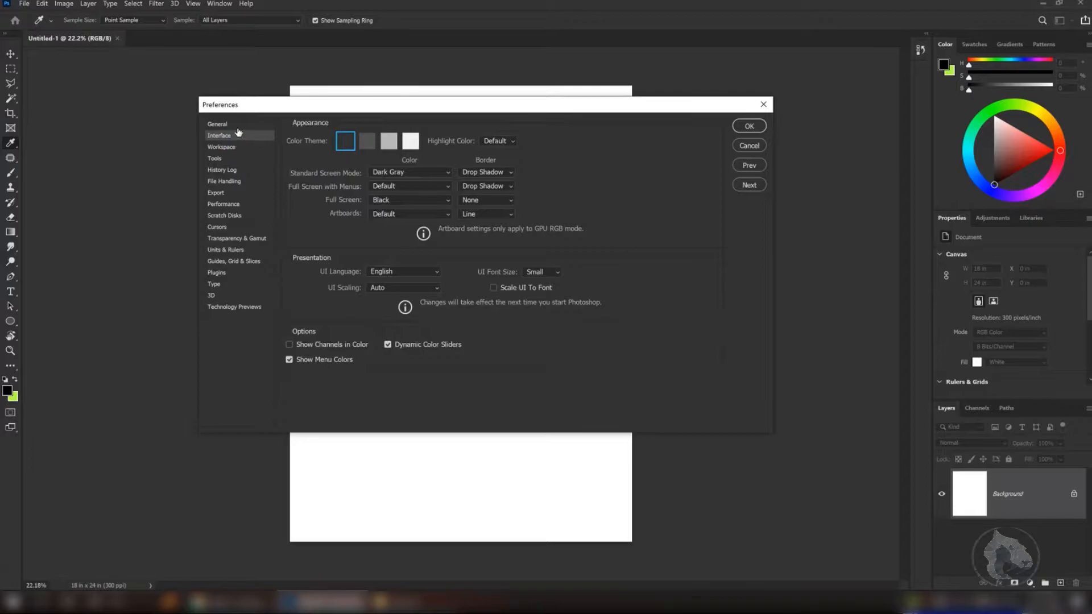
- Enable Auto-Collapse Iconic Panels in the Workspace preferences and test it by expanding the History panel and selecting the canvas
click(222, 149)
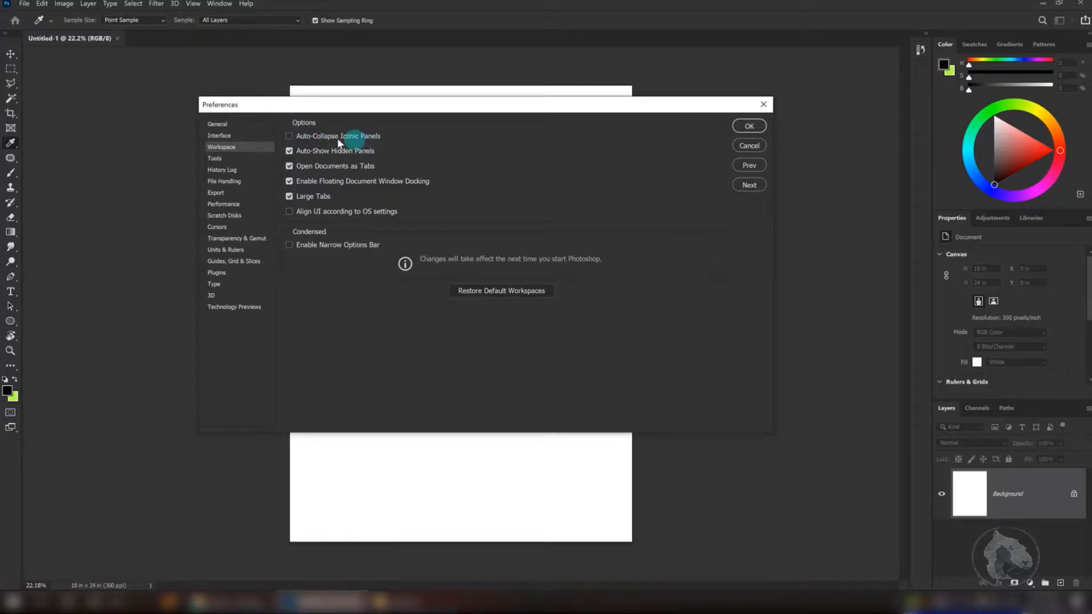
click(289, 137)
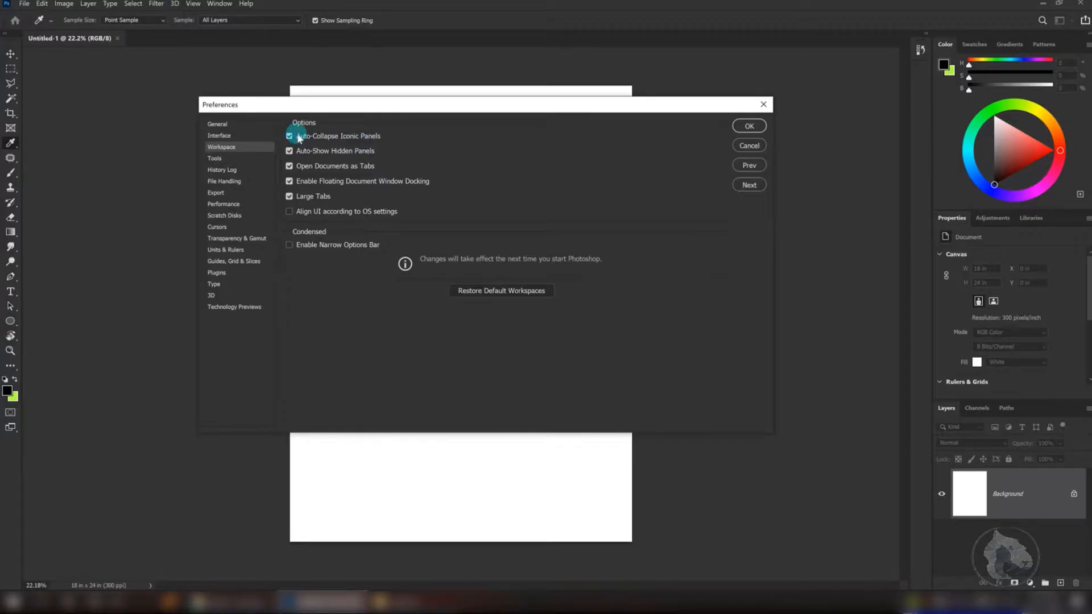
click(747, 127)
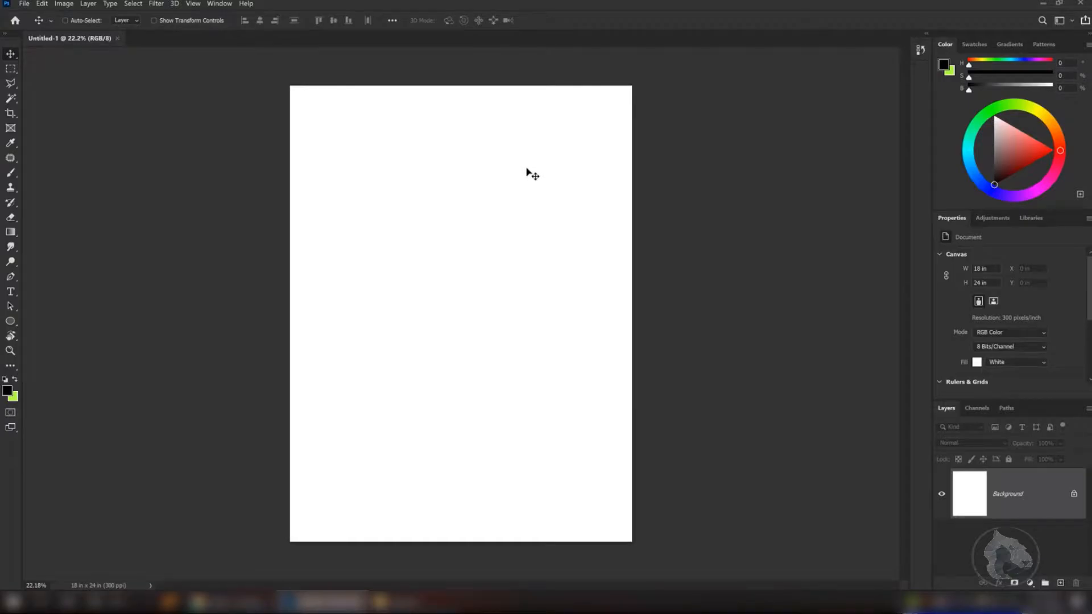
click(918, 51)
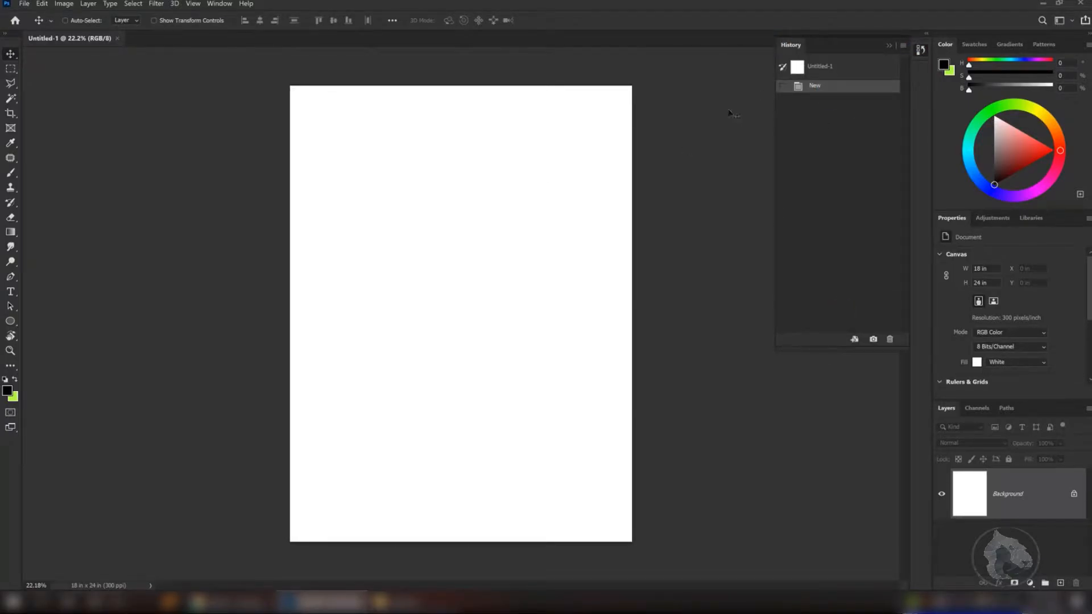
click(501, 199)
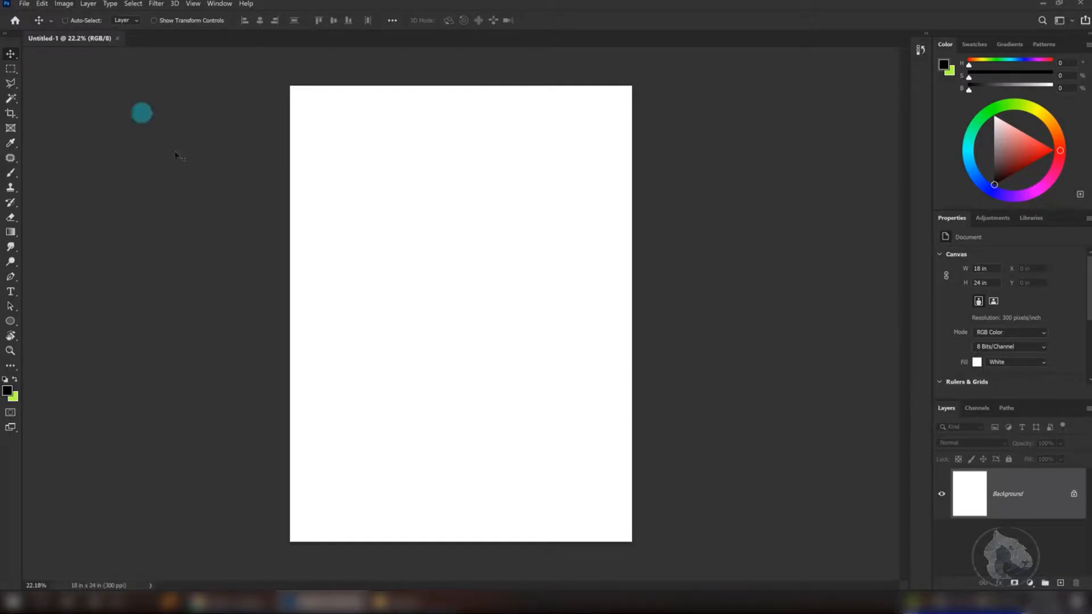
- Reopen the preferences and turn off Auto-Collapse Iconic Panels in the Workspace settings
click(41, 4)
mouse_move(73, 447)
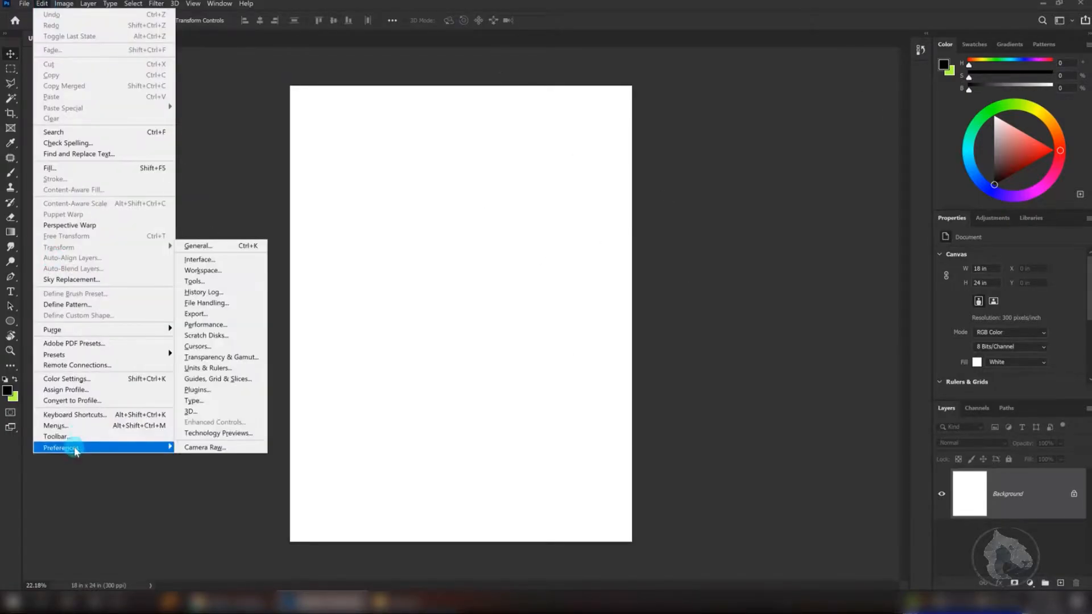
click(205, 259)
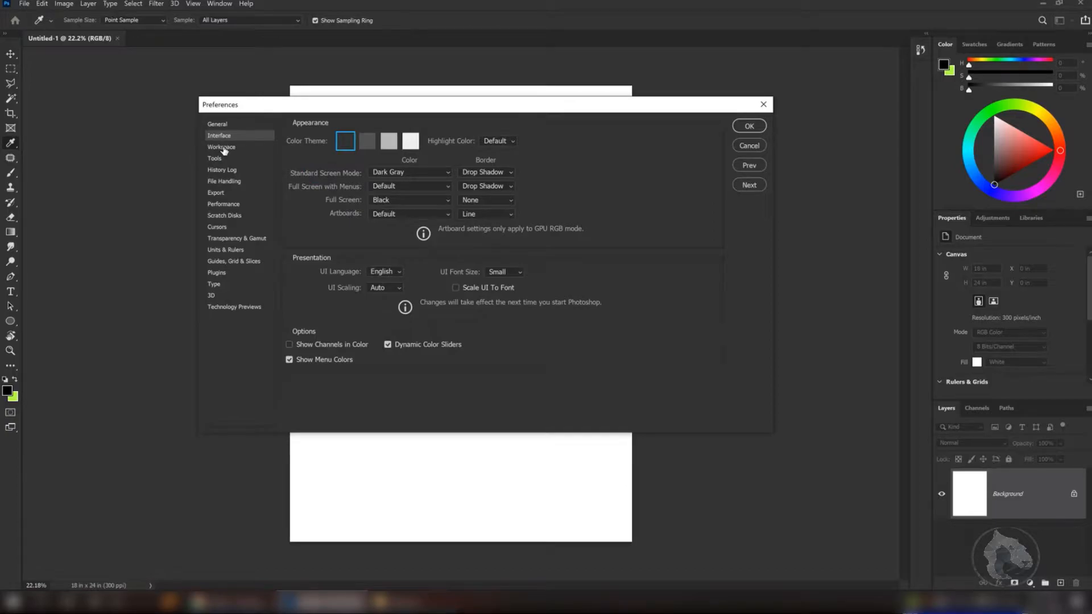
click(224, 149)
click(301, 140)
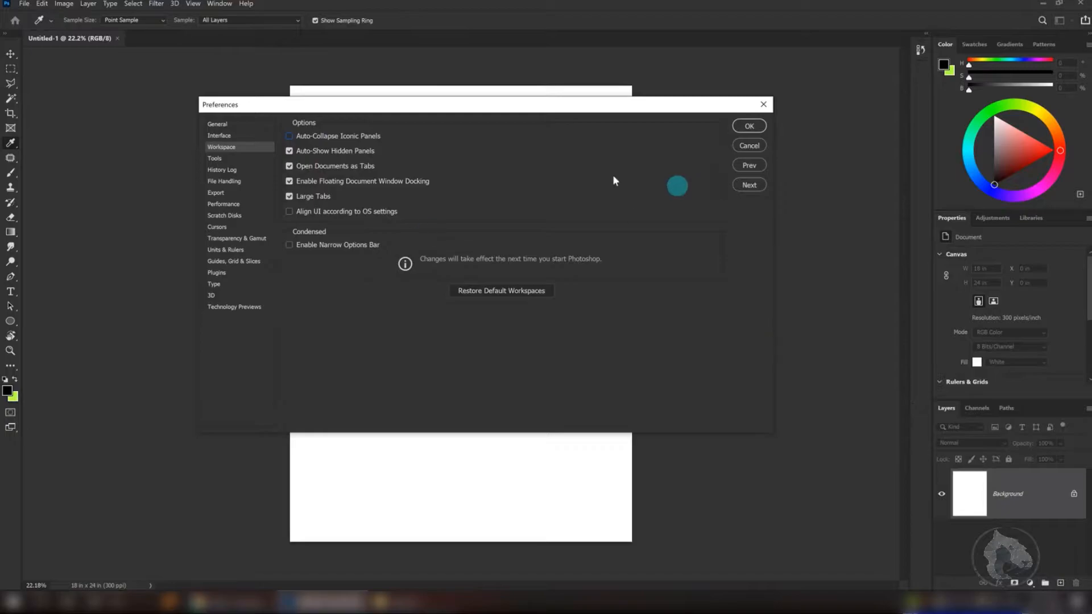
- Enable Zoom with Scroll Wheel in the Tools preferences and apply the changes
click(216, 159)
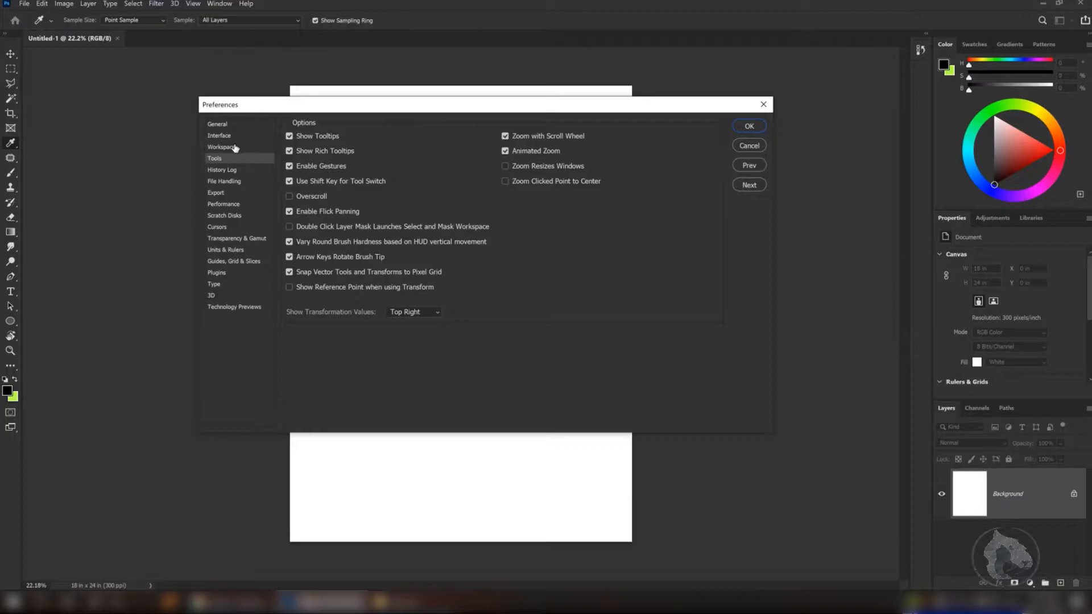
click(504, 138)
click(749, 125)
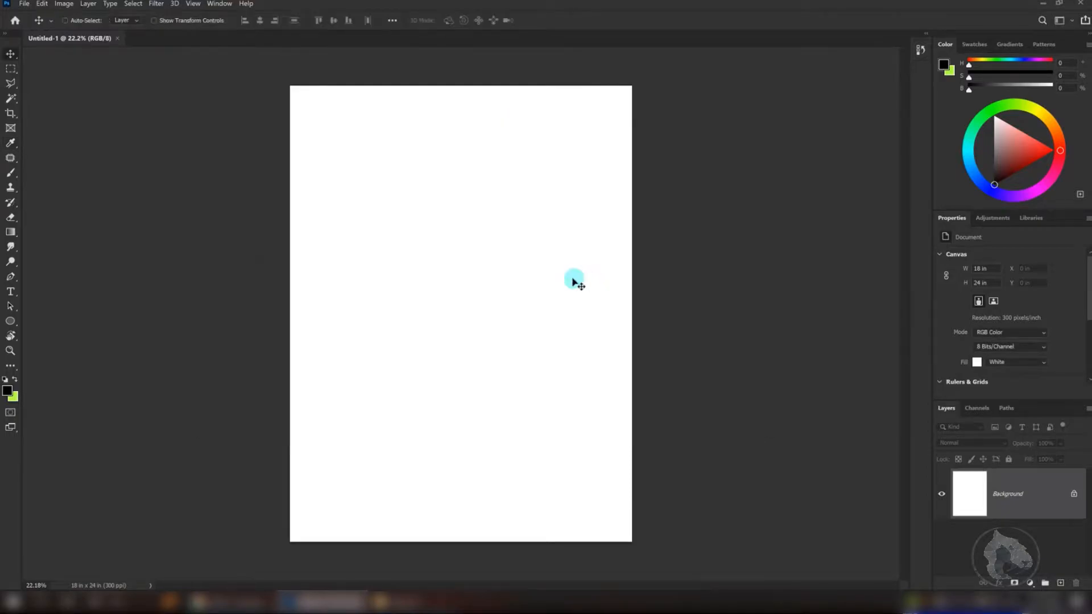
- Test scroll-wheel zooming by zooming the blank canvas in and out several times
scroll(560, 283, up, 5)
scroll(559, 284, down, 7)
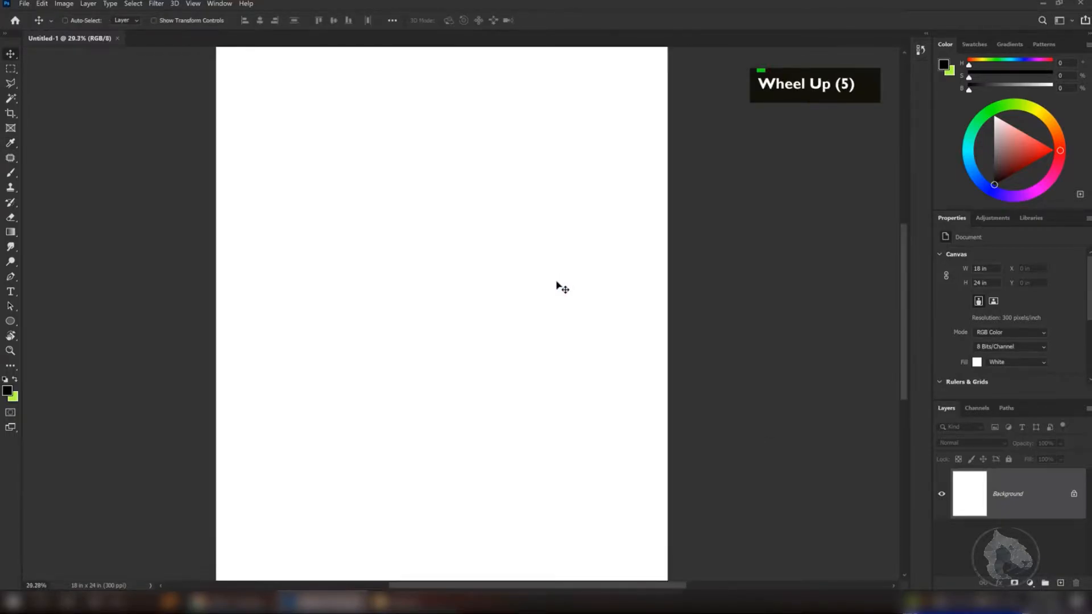
scroll(558, 286, up, 6)
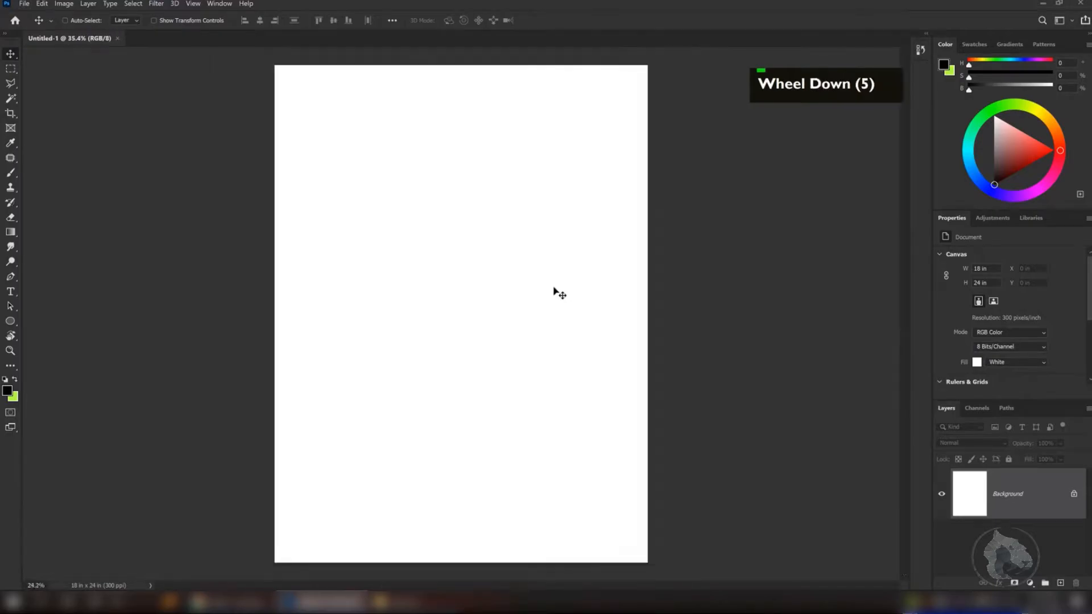
scroll(555, 287, up, 6)
scroll(551, 292, up, 5)
scroll(551, 293, down, 5)
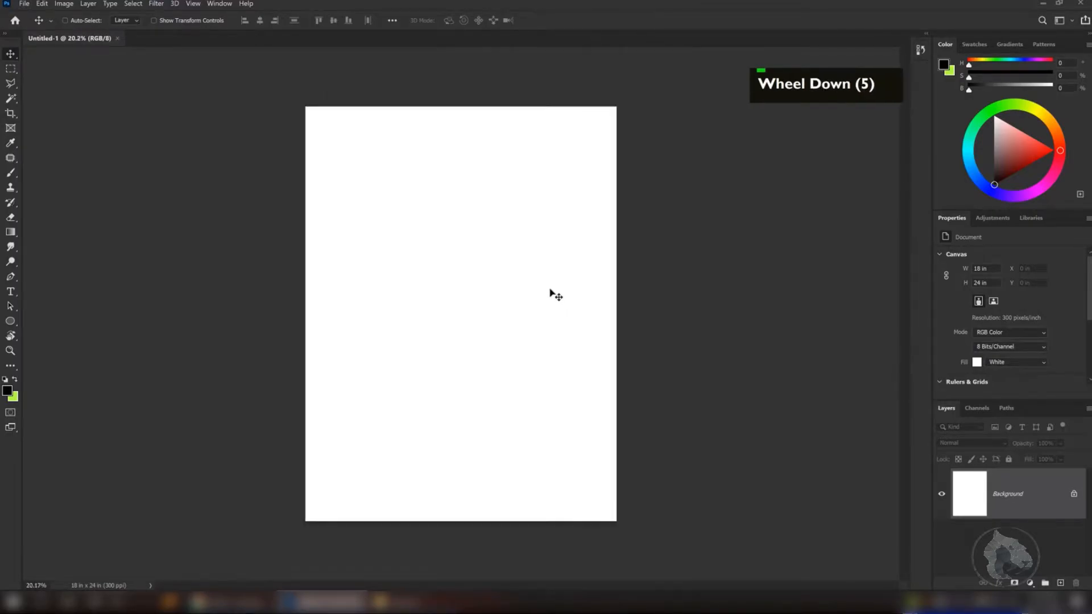
scroll(549, 293, up, 1)
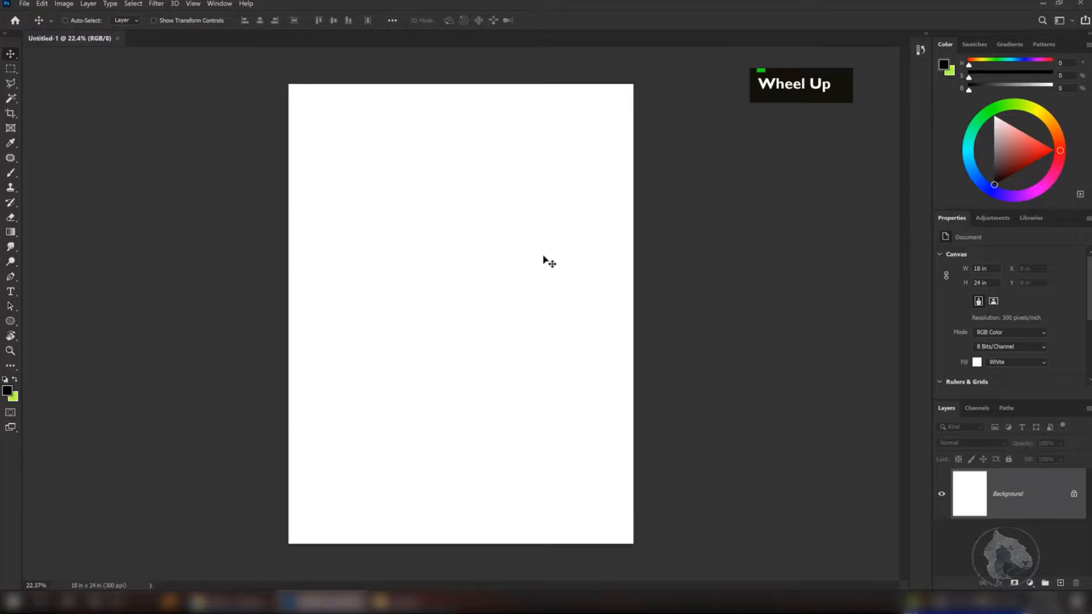
drag(575, 281, 556, 267)
click(712, 260)
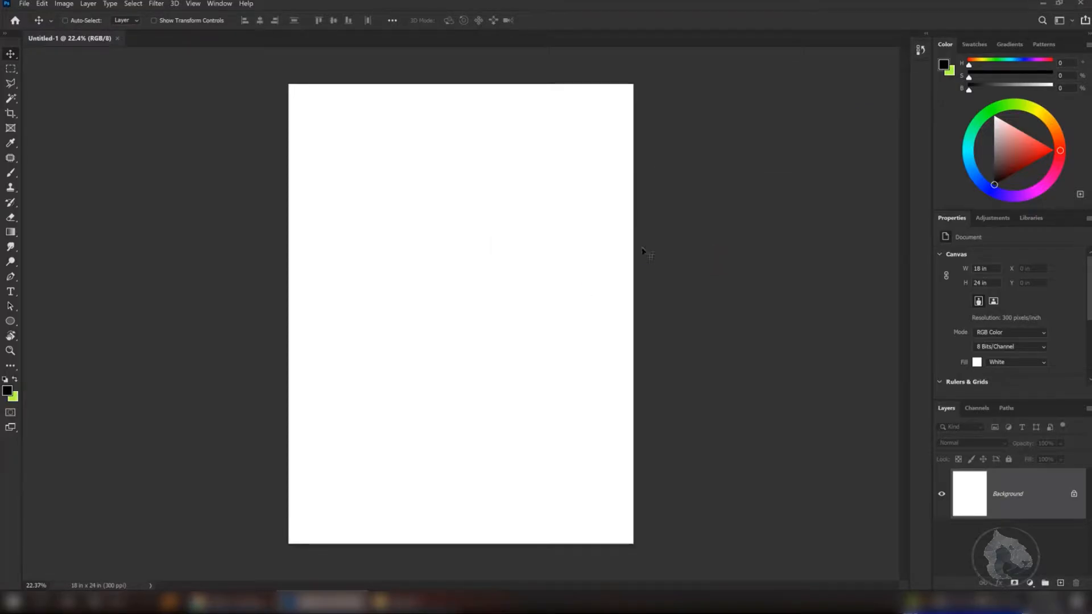
right_click(644, 250)
click(673, 224)
middle_click(675, 221)
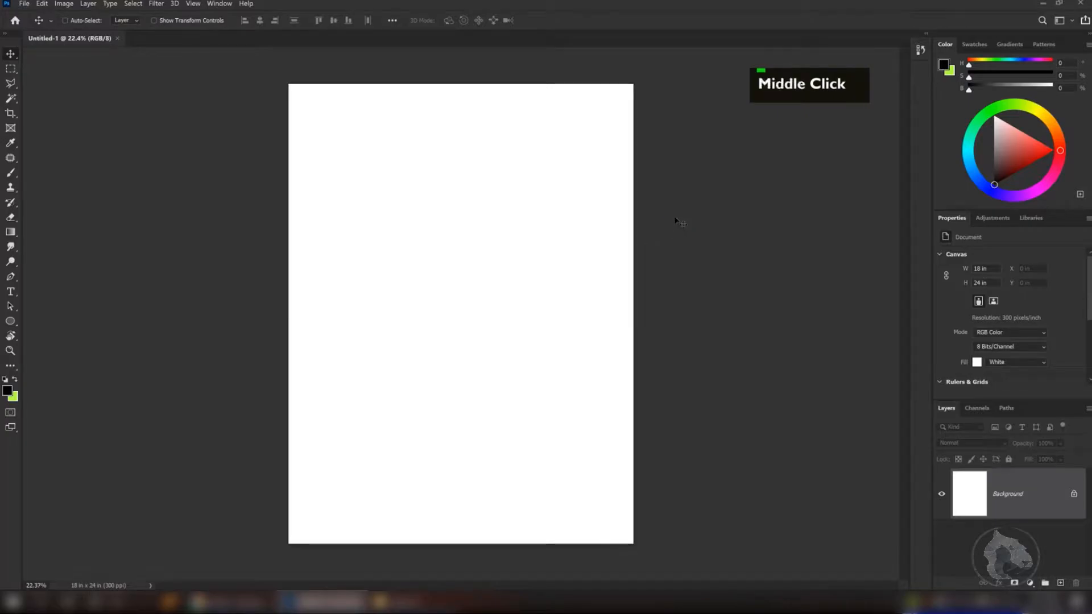
middle_click(675, 220)
middle_click(676, 221)
scroll(666, 221, up, 3)
scroll(664, 221, down, 6)
scroll(664, 221, up, 4)
scroll(664, 220, down, 3)
scroll(664, 221, up, 3)
scroll(664, 222, down, 4)
scroll(664, 222, up, 4)
scroll(663, 222, down, 1)
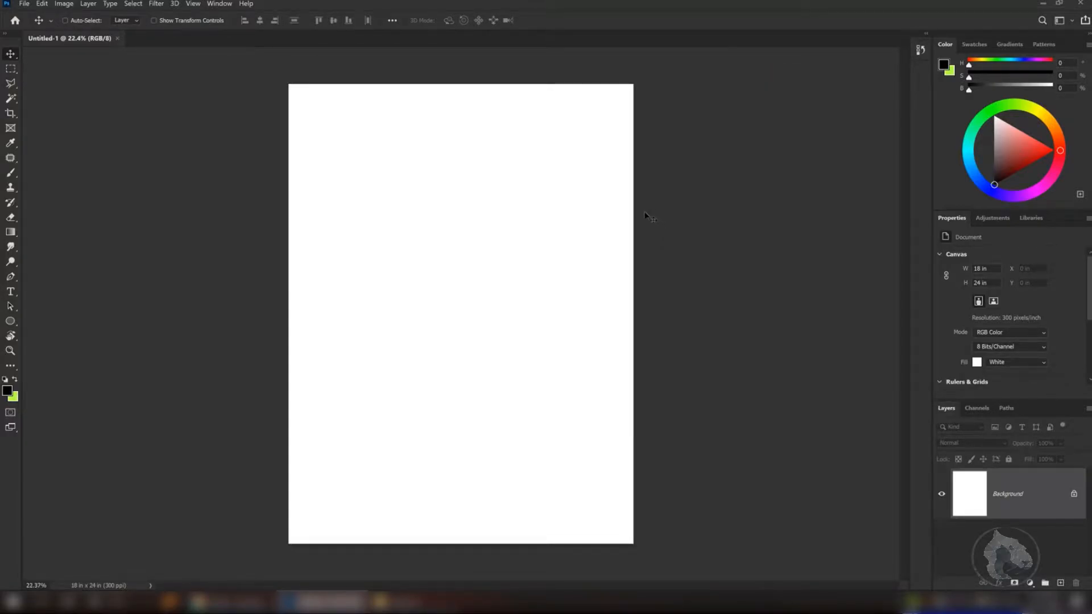
right_click(640, 209)
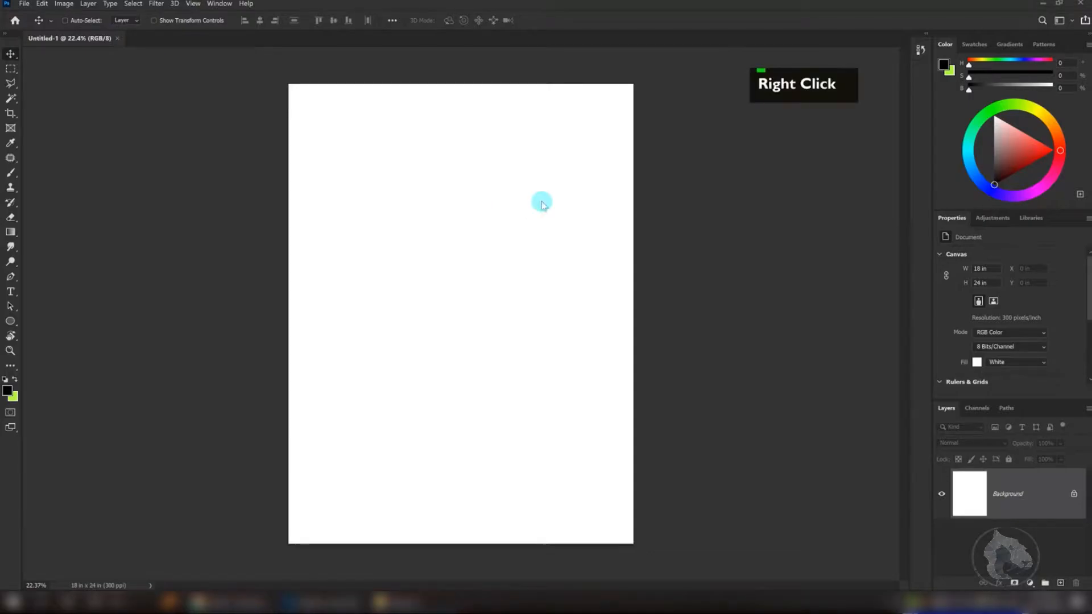
- Open the General preferences and review the Tools, History Log, File Handling, Export and Performance settings
click(41, 3)
mouse_move(88, 453)
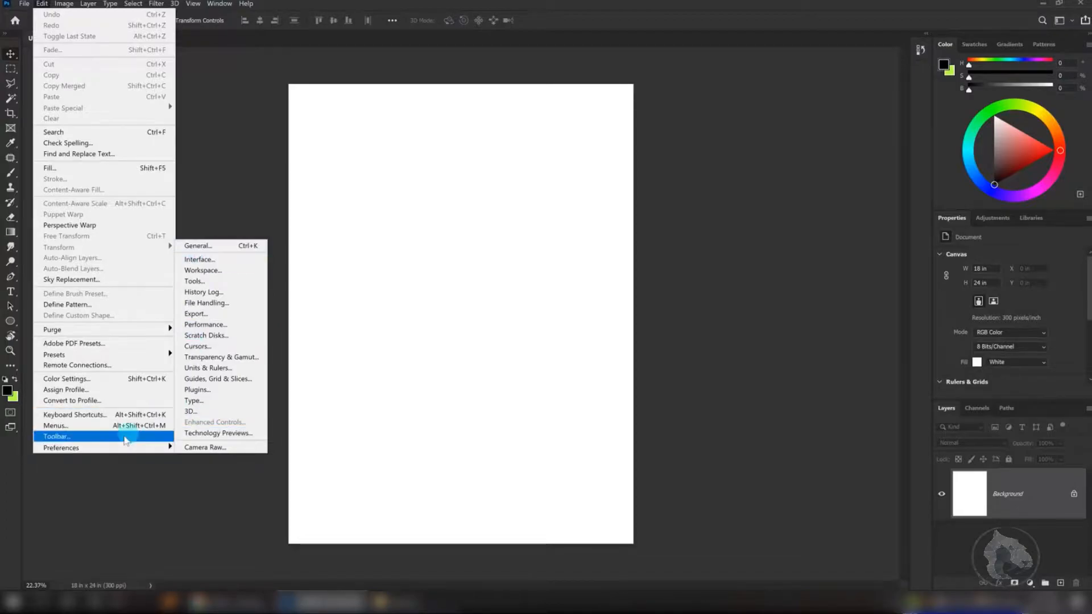
mouse_move(163, 451)
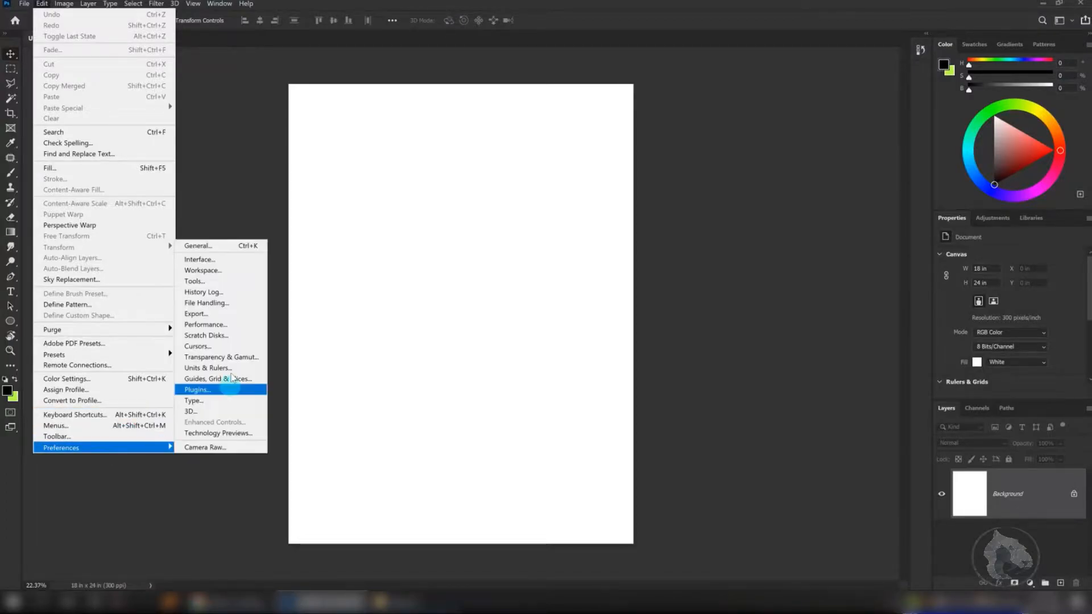
click(224, 246)
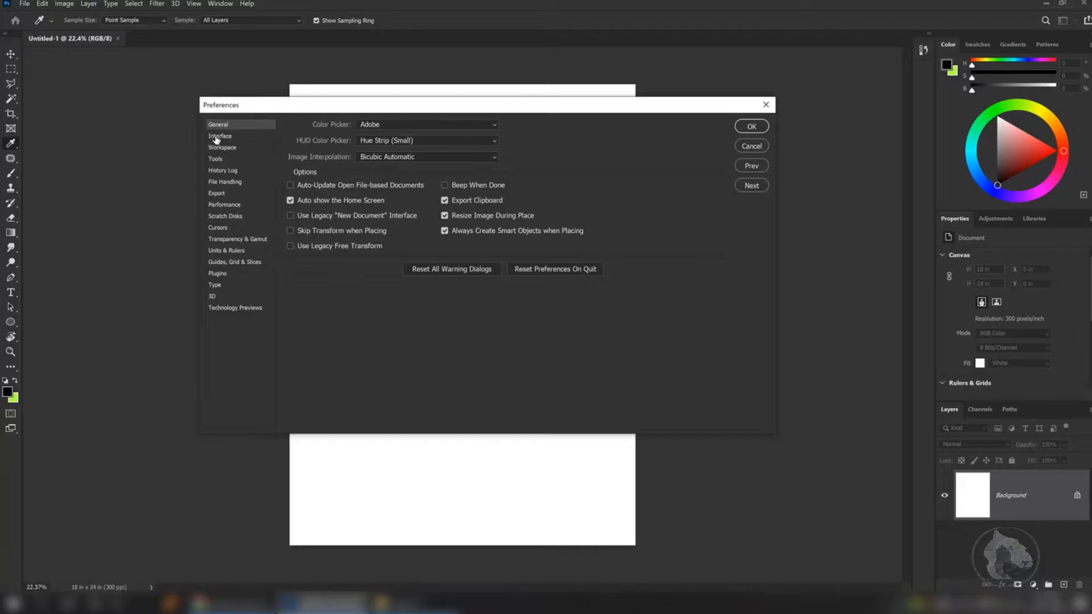
click(221, 159)
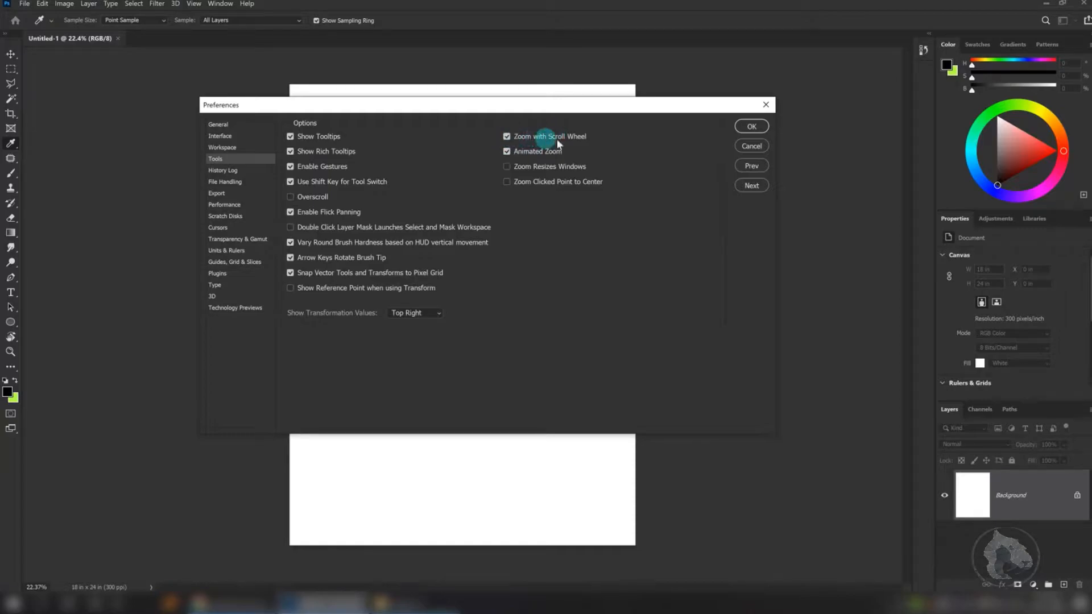
click(219, 171)
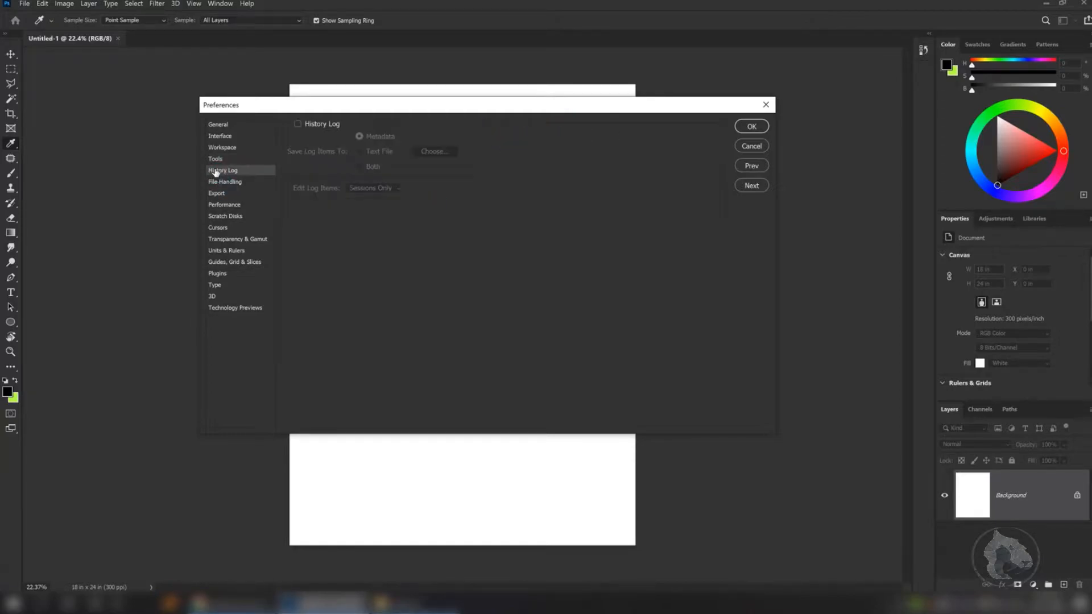
click(214, 183)
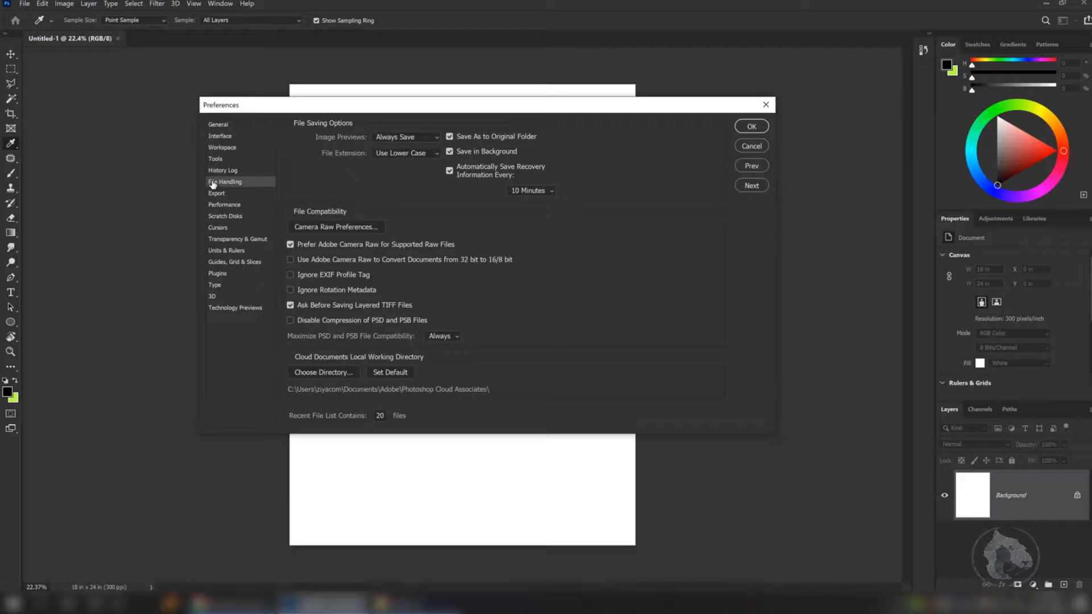
click(215, 194)
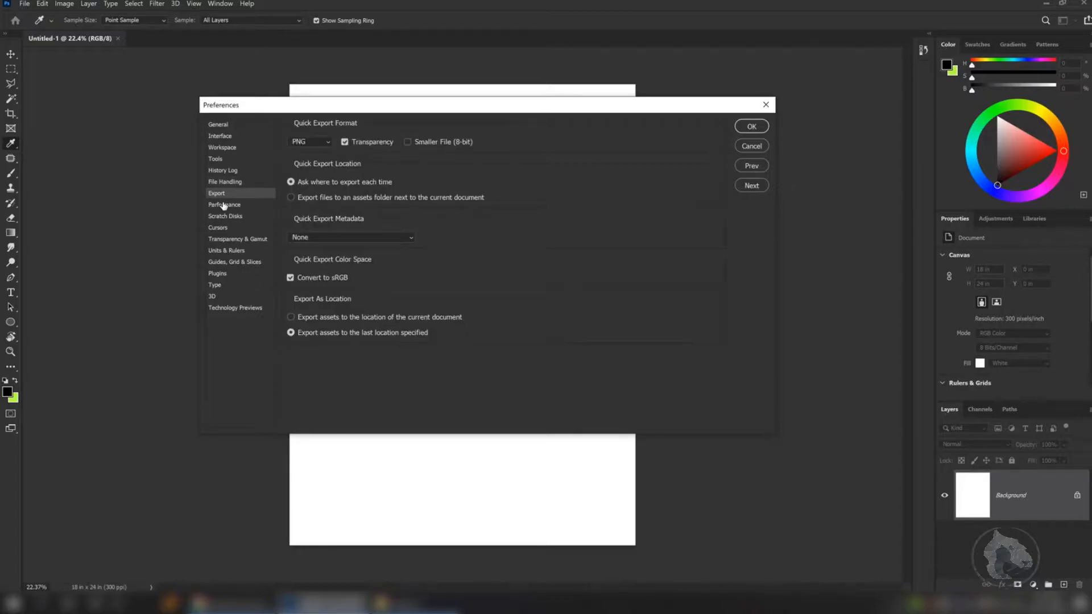
click(211, 206)
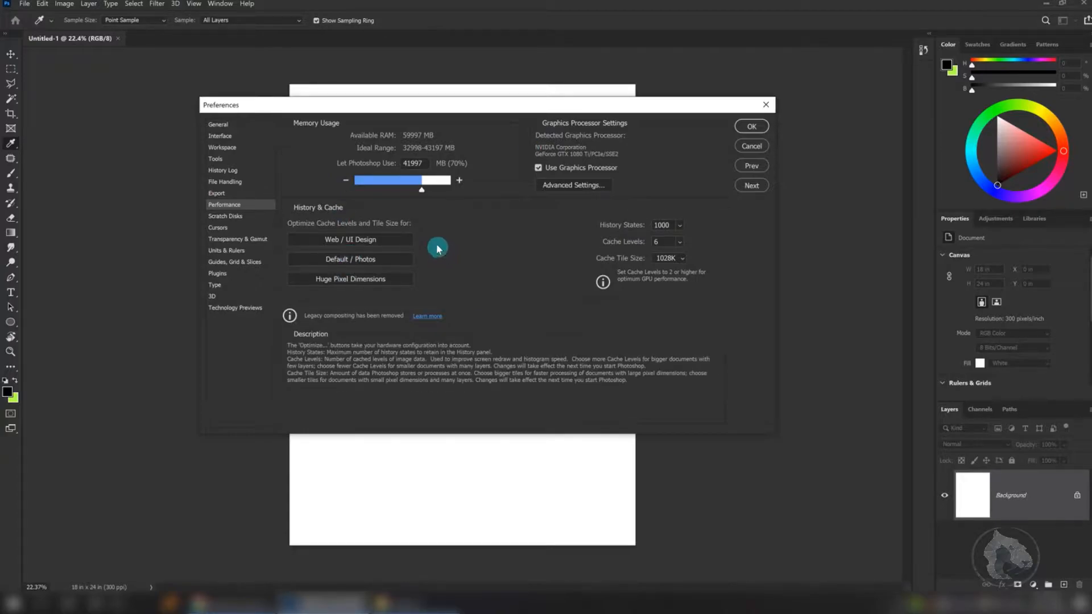
- Switch to the on-screen annotation pen and outline Memory Usage and Graphics Processor Settings, labelling them RAM and GC
click(506, 603)
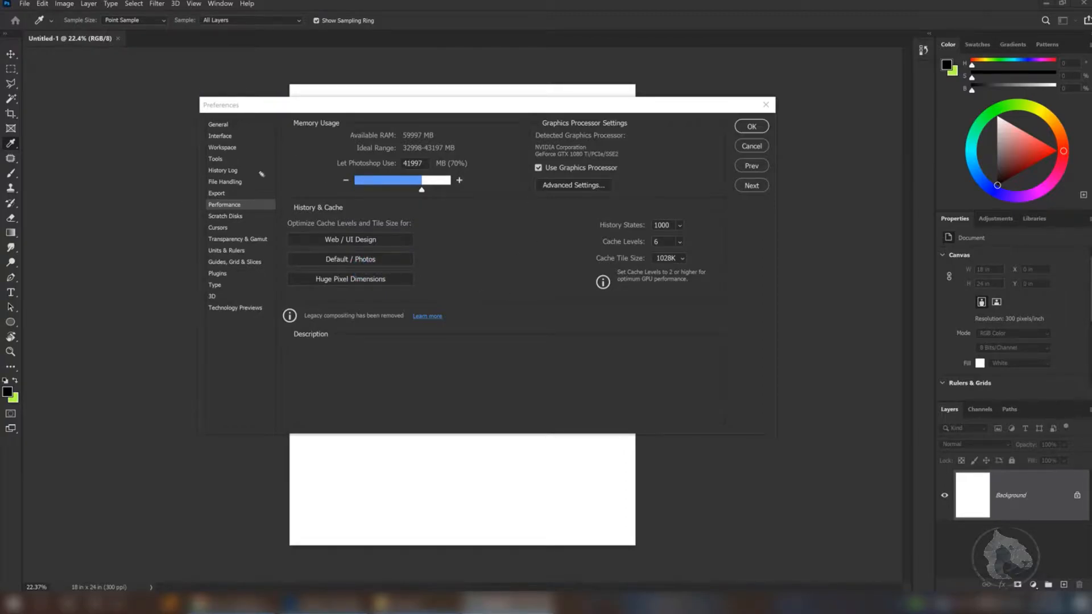
mouse_move(288, 124)
mouse_down()
mouse_move(291, 186)
mouse_move(294, 126)
mouse_move(493, 118)
mouse_move(509, 153)
mouse_move(509, 199)
mouse_move(285, 198)
mouse_up()
mouse_move(364, 88)
mouse_down()
mouse_move(384, 110)
mouse_move(401, 80)
mouse_move(421, 97)
mouse_move(424, 74)
mouse_move(438, 102)
mouse_up()
mouse_move(529, 120)
mouse_down()
mouse_move(530, 210)
mouse_move(530, 121)
mouse_move(720, 126)
mouse_move(723, 156)
mouse_move(691, 200)
mouse_move(532, 207)
mouse_up()
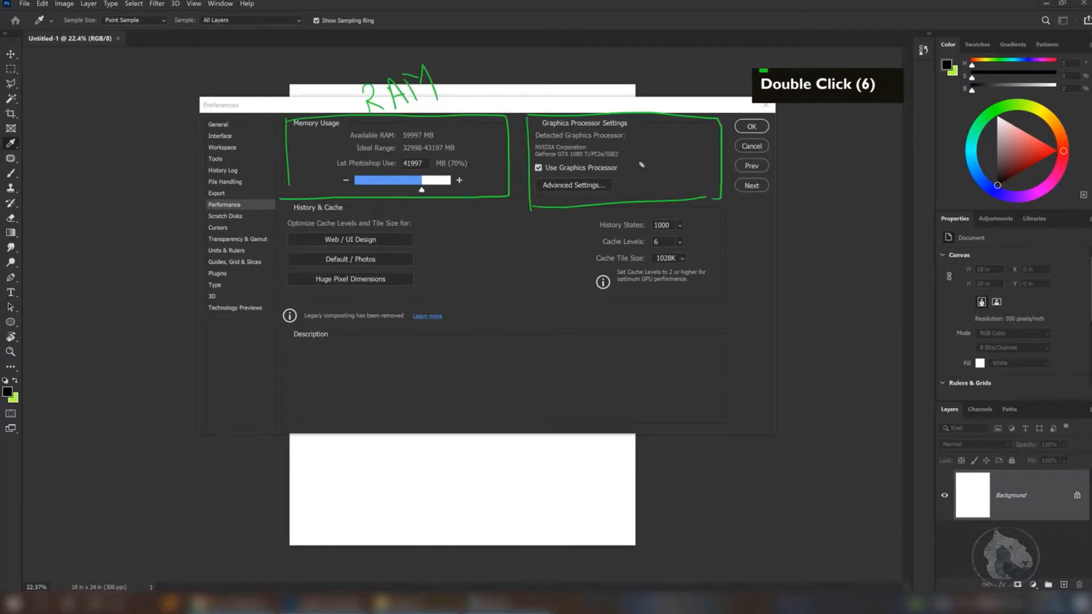
mouse_move(595, 82)
mouse_down()
mouse_move(617, 99)
mouse_move(644, 79)
mouse_up()
- Outline the history and cache values and the cache optimization presets, and write "optimisation" beneath the presets with a connecting line
mouse_move(581, 218)
mouse_down()
mouse_move(590, 299)
mouse_move(732, 219)
mouse_move(637, 315)
mouse_move(592, 313)
mouse_up()
drag(590, 251, 622, 248)
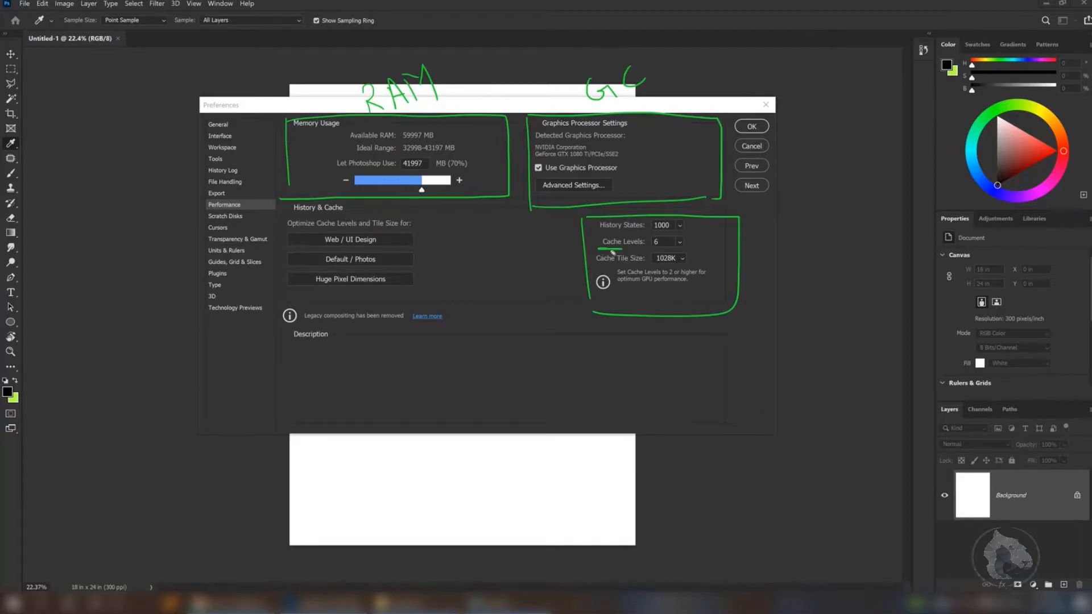
mouse_move(278, 211)
mouse_down()
mouse_move(283, 282)
mouse_move(314, 213)
mouse_move(469, 218)
mouse_move(469, 296)
mouse_move(421, 318)
mouse_move(290, 316)
mouse_up()
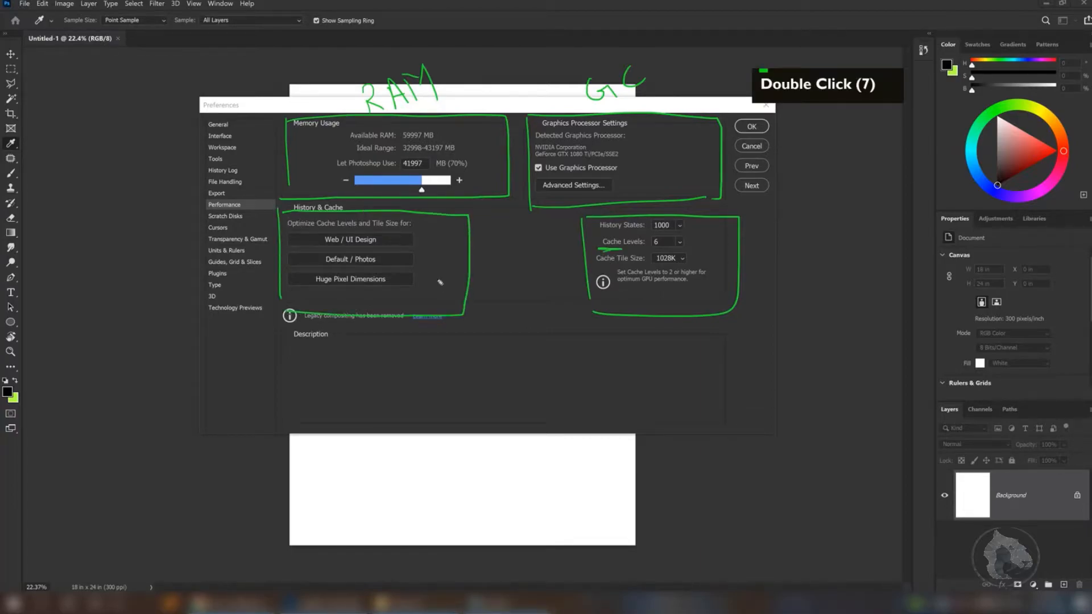
mouse_move(375, 320)
mouse_down()
mouse_move(400, 395)
mouse_move(424, 414)
mouse_move(426, 374)
mouse_move(435, 384)
mouse_move(432, 370)
mouse_move(455, 372)
mouse_move(479, 355)
mouse_move(480, 335)
mouse_move(504, 331)
mouse_move(431, 402)
mouse_up()
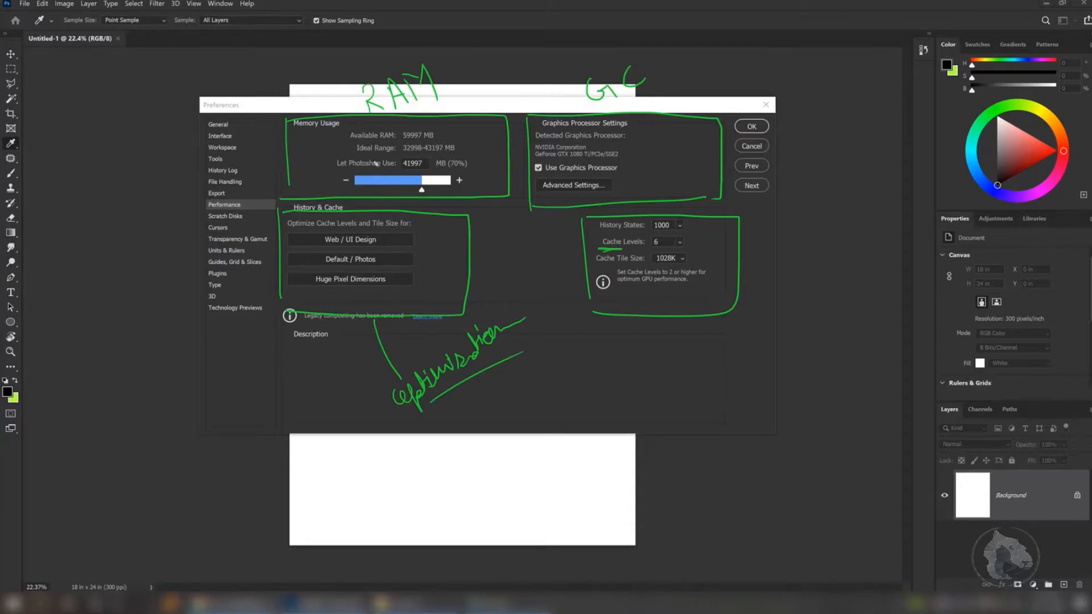
- Underline the available RAM, write 128 above Memory Usage, box the 70% allocation, and link the Photoshop memory setting to the 128 note
mouse_move(353, 143)
mouse_down()
mouse_move(439, 147)
mouse_move(355, 145)
mouse_up()
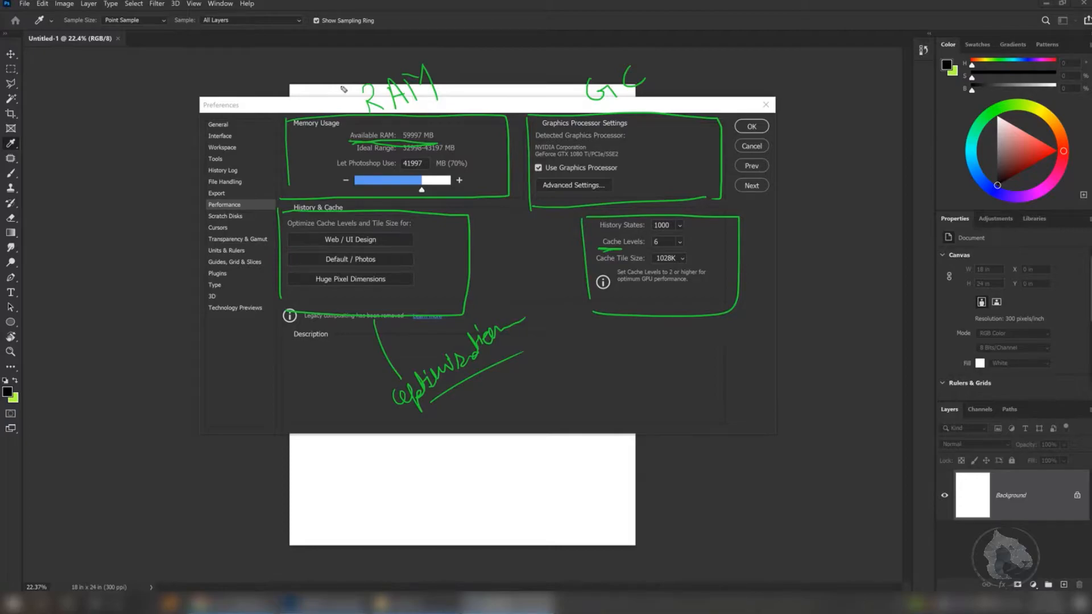
drag(266, 87, 275, 101)
mouse_move(275, 82)
mouse_down()
mouse_move(284, 95)
mouse_move(300, 65)
mouse_up()
mouse_move(271, 110)
mouse_down()
mouse_move(322, 80)
mouse_move(316, 116)
mouse_up()
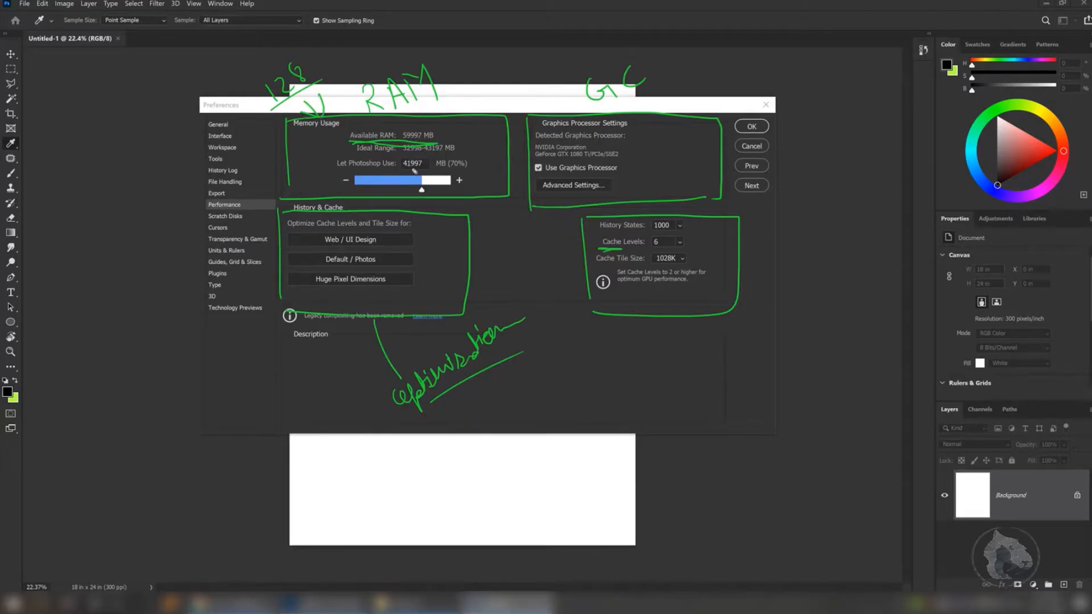
mouse_move(434, 154)
mouse_down()
mouse_move(479, 159)
mouse_move(478, 171)
mouse_move(433, 169)
mouse_up()
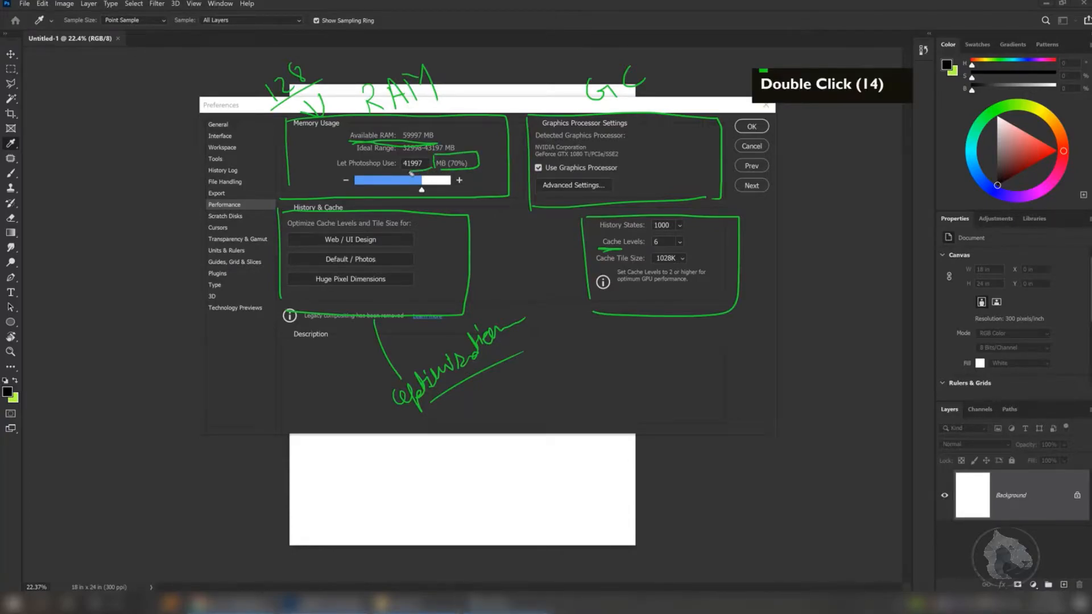
mouse_move(287, 170)
mouse_down()
mouse_move(250, 125)
mouse_move(267, 106)
mouse_move(254, 106)
mouse_up()
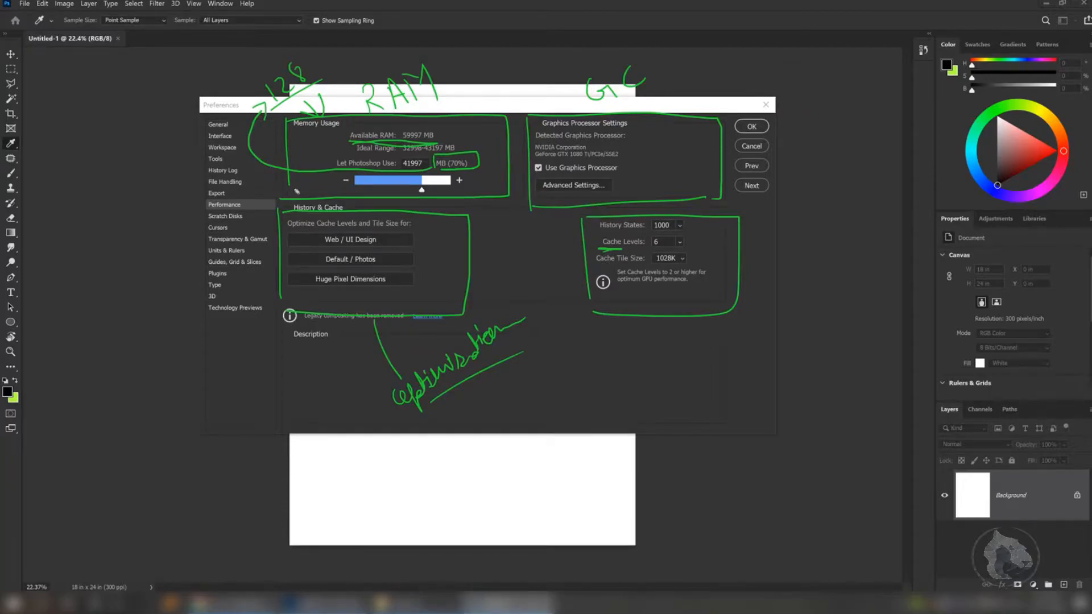
- Draw branching arrows from the unused part of the memory slider down to the taskbar, and re-mark the 70% allocation
mouse_move(429, 192)
mouse_down()
mouse_move(453, 190)
mouse_move(428, 192)
mouse_move(424, 180)
mouse_move(448, 181)
mouse_move(460, 207)
mouse_move(455, 187)
mouse_move(531, 242)
mouse_move(560, 331)
mouse_move(519, 419)
mouse_move(390, 488)
mouse_move(276, 587)
mouse_up()
mouse_move(496, 438)
mouse_down()
mouse_move(578, 587)
mouse_move(589, 589)
mouse_up()
mouse_move(383, 478)
mouse_down()
mouse_move(203, 572)
mouse_move(195, 592)
mouse_up()
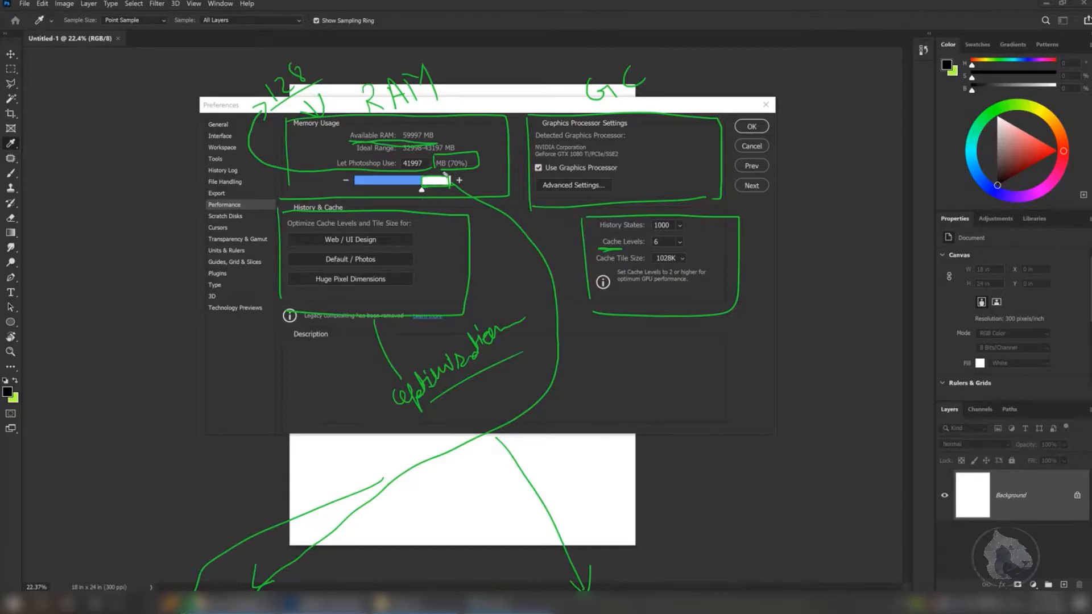
drag(445, 158, 468, 162)
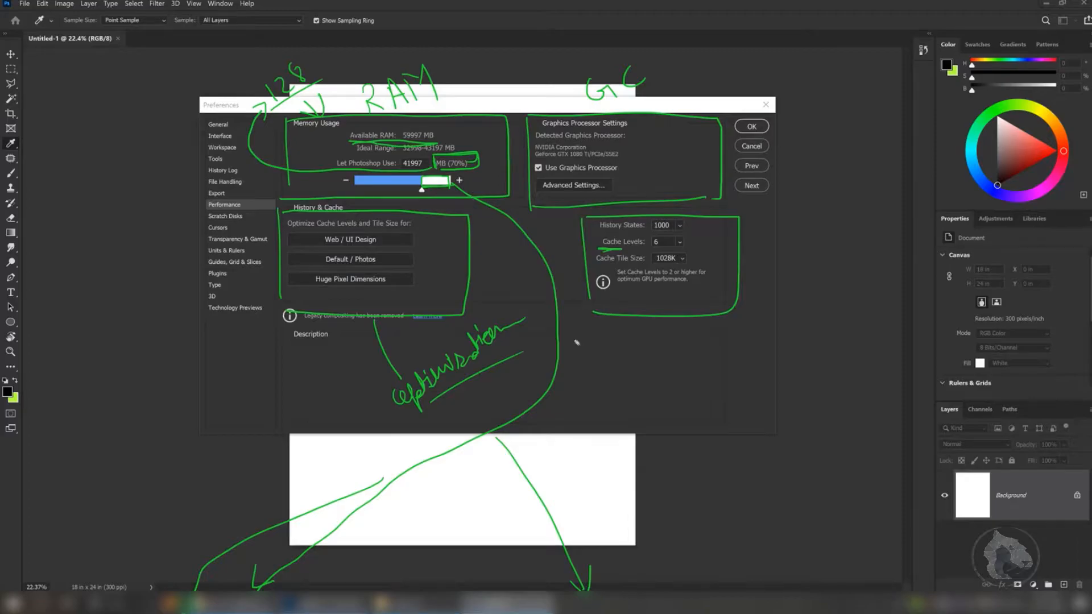
- Write 70% above 30% beside the Preferences dialog with a dividing line, mark the 70% with a P, and box the 30%
mouse_move(62, 154)
mouse_down()
mouse_move(78, 174)
mouse_move(91, 152)
mouse_move(118, 169)
mouse_up()
drag(115, 141, 125, 168)
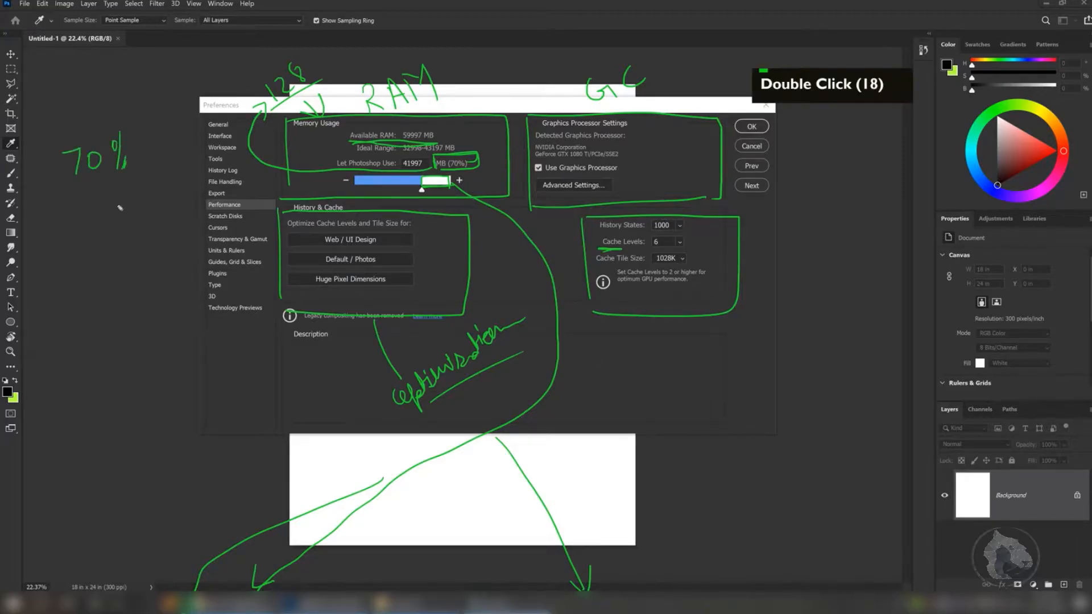
drag(54, 201, 167, 163)
drag(144, 126, 150, 147)
drag(137, 105, 136, 184)
mouse_move(83, 214)
mouse_down()
mouse_move(98, 224)
mouse_move(90, 237)
mouse_move(110, 213)
mouse_up()
mouse_move(128, 194)
mouse_down()
mouse_move(128, 234)
mouse_move(118, 211)
mouse_move(137, 221)
mouse_up()
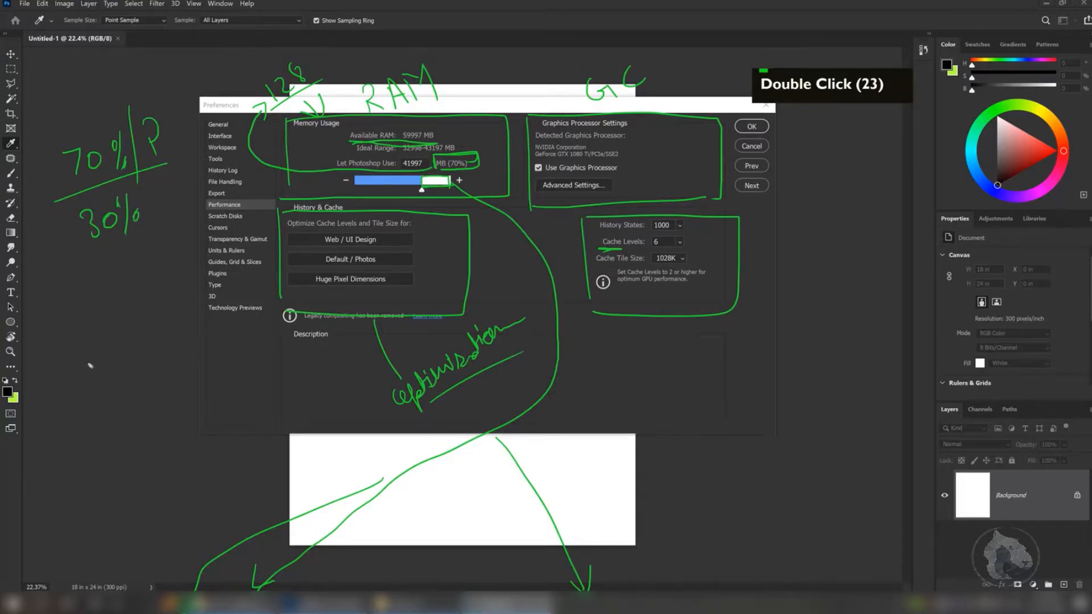
drag(62, 215, 83, 253)
mouse_move(61, 206)
mouse_down()
mouse_move(74, 201)
mouse_move(65, 249)
mouse_up()
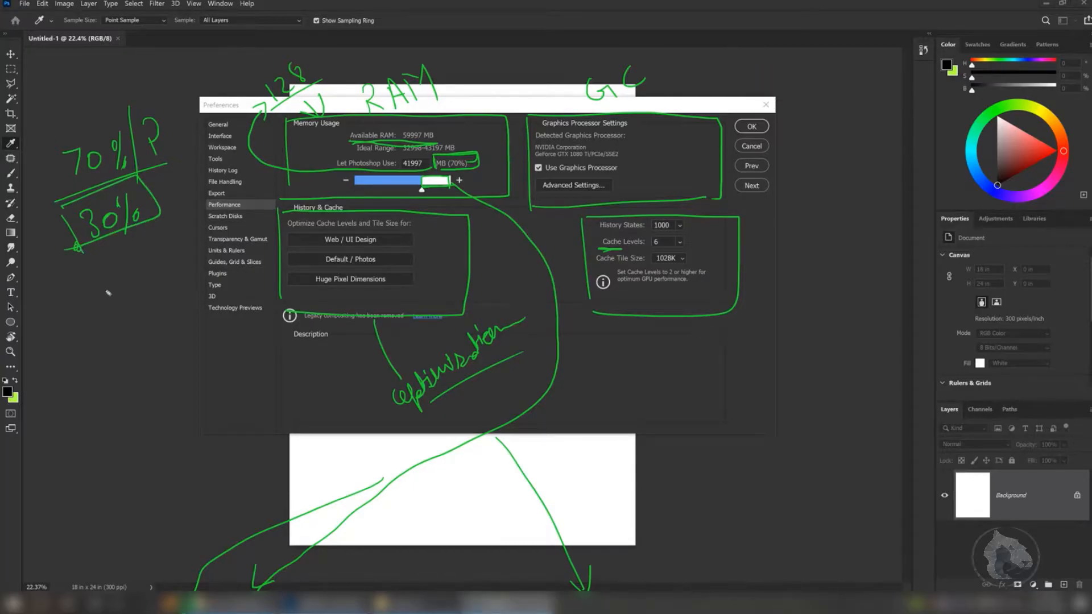
- Write 50% above 50% below the 70/30 note with a dividing line, link the two with a bracket, and box the lower 50%
mouse_move(109, 306)
mouse_down()
mouse_move(109, 329)
mouse_move(127, 311)
mouse_up()
mouse_move(150, 290)
mouse_down()
mouse_move(136, 327)
mouse_move(138, 302)
mouse_move(148, 320)
mouse_up()
drag(74, 353, 181, 322)
drag(117, 363, 107, 388)
drag(137, 364, 163, 373)
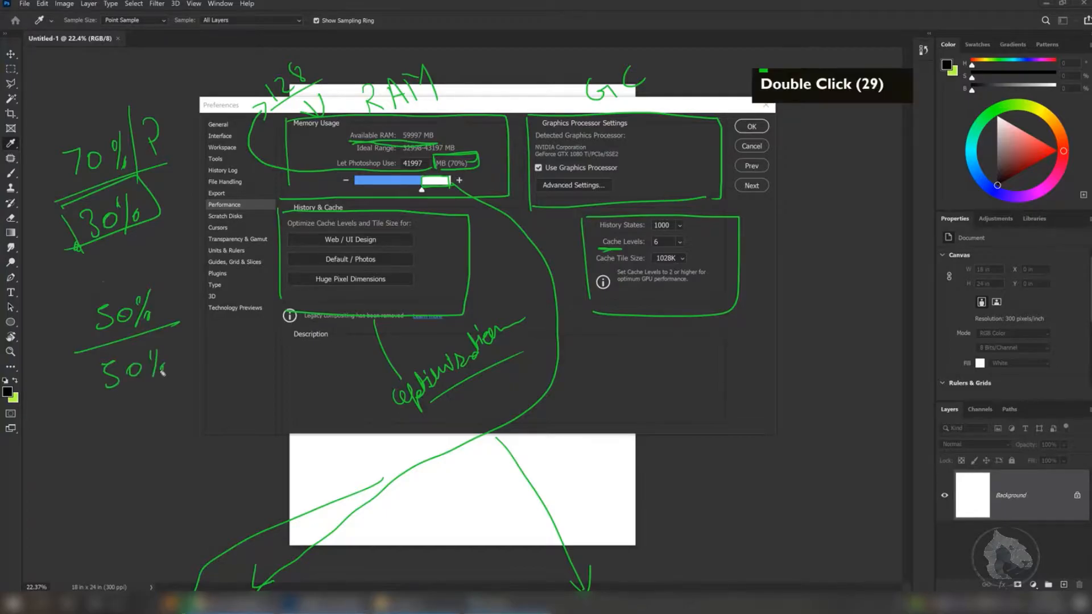
drag(179, 305, 155, 374)
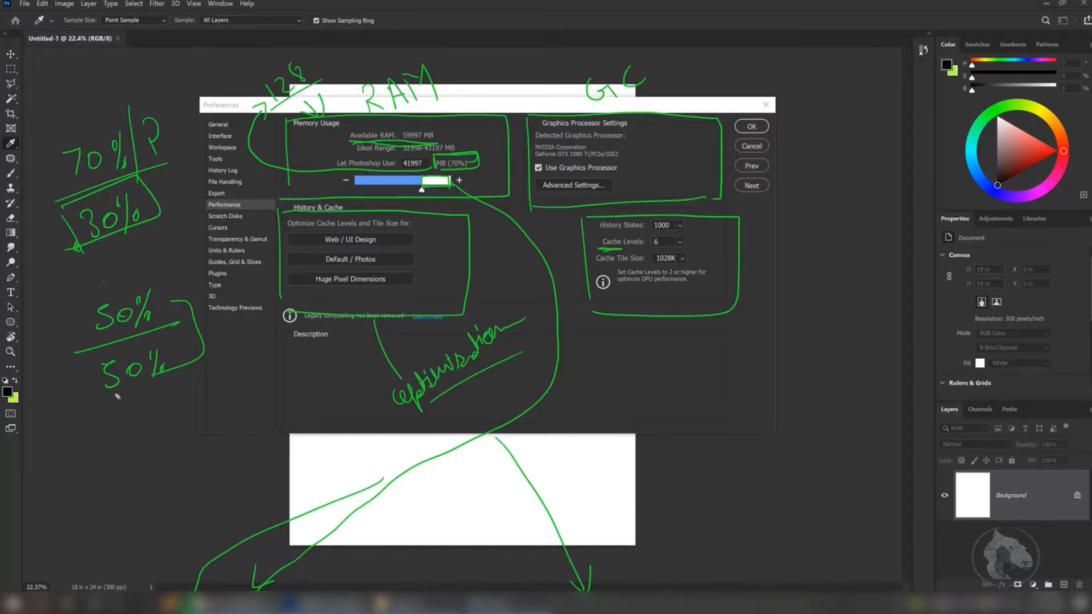
mouse_move(86, 362)
mouse_down()
mouse_move(162, 347)
mouse_move(103, 397)
mouse_up()
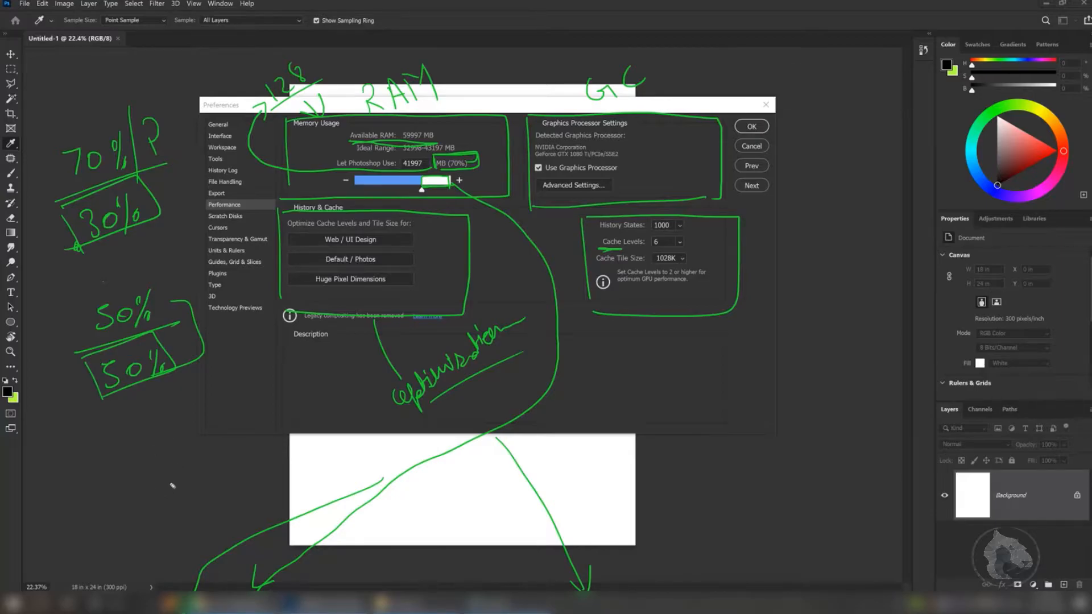
- Re-mark the lower 50% box, then draw boxes around the upper 50% and the 70% beside the Preferences dialog
mouse_move(91, 360)
mouse_down()
mouse_move(96, 389)
mouse_move(84, 360)
mouse_move(164, 334)
mouse_move(182, 370)
mouse_move(101, 402)
mouse_move(103, 424)
mouse_up()
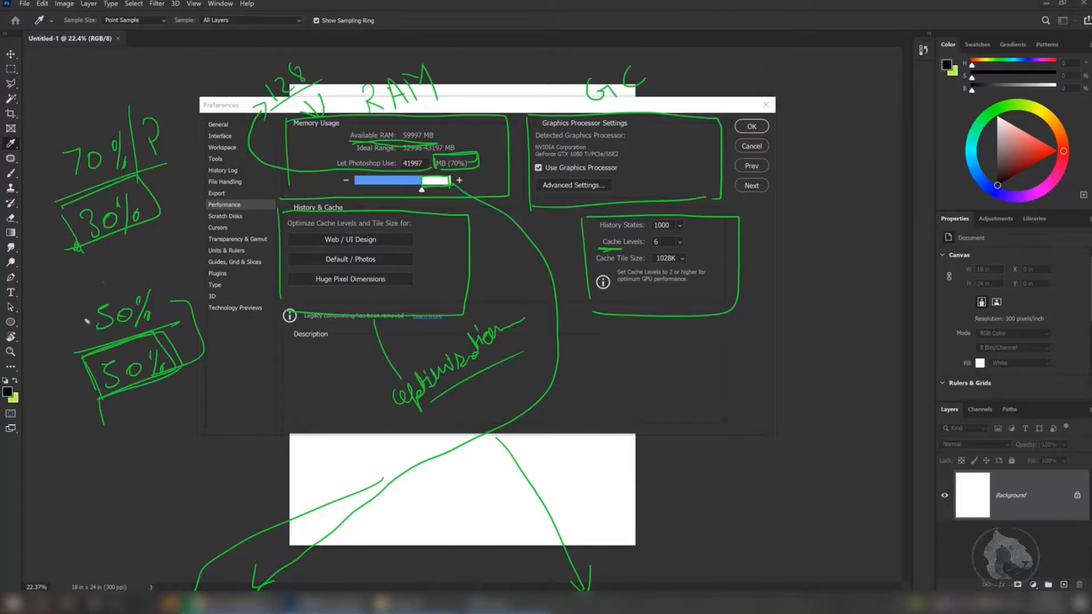
mouse_move(77, 308)
mouse_down()
mouse_move(94, 344)
mouse_move(86, 306)
mouse_move(152, 277)
mouse_up()
drag(153, 278, 170, 319)
drag(170, 318, 97, 348)
mouse_move(50, 140)
mouse_down()
mouse_move(73, 185)
mouse_move(74, 138)
mouse_move(110, 135)
mouse_move(121, 159)
mouse_up()
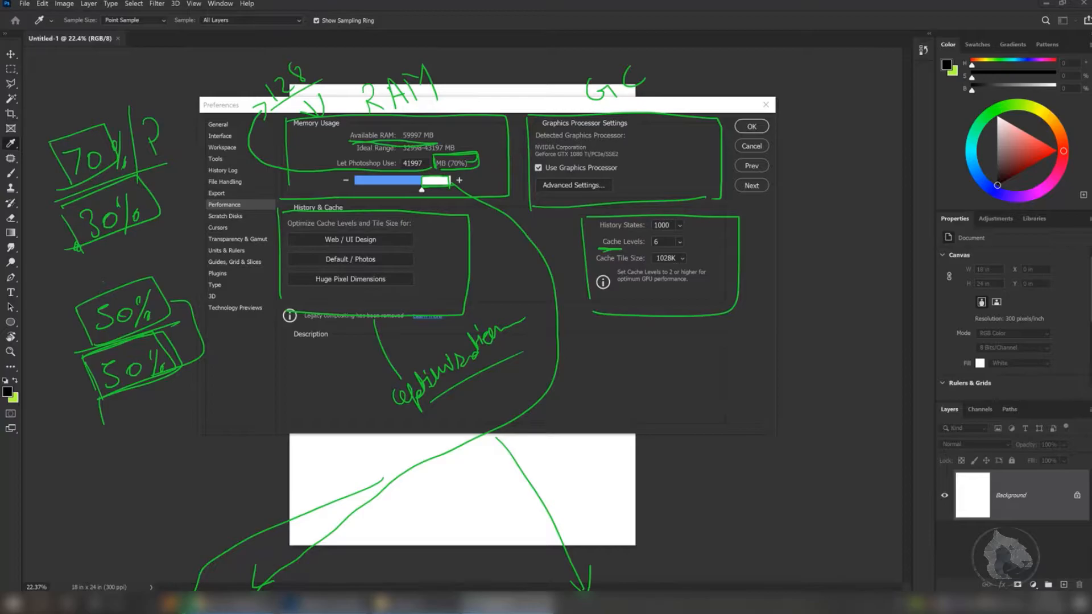
- Clear the annotations, underline the 70% memory allocation, and write 50% above Memory Usage
key(Escape)
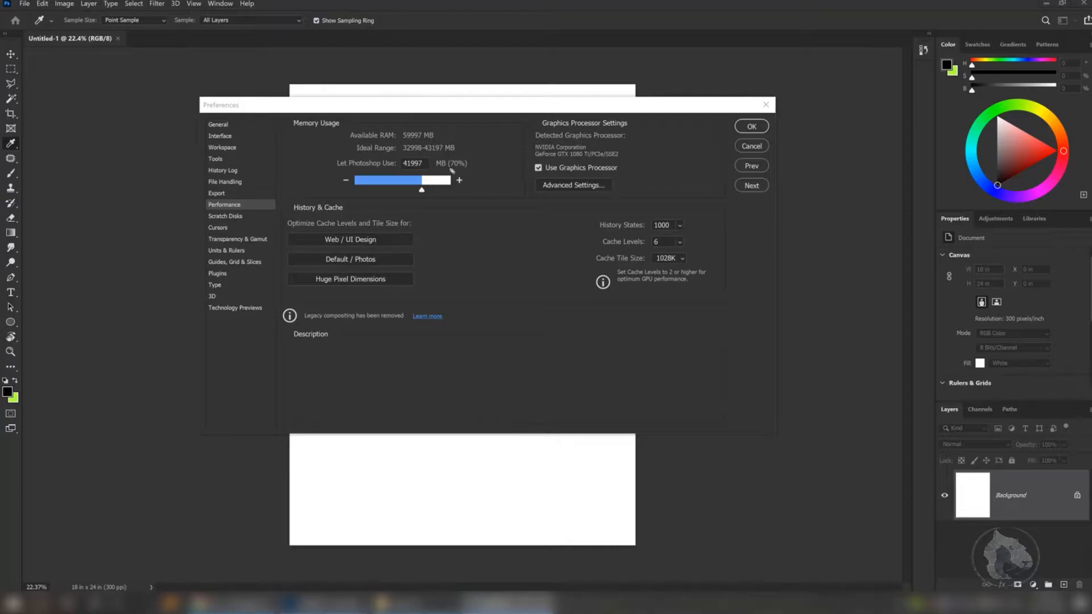
drag(437, 167, 470, 167)
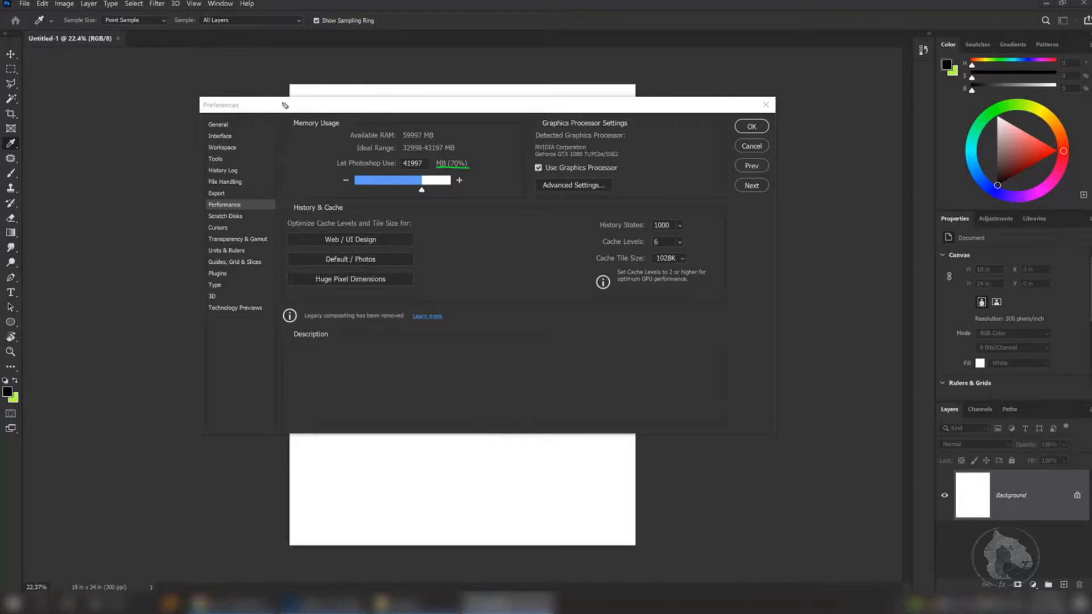
mouse_move(317, 103)
mouse_down()
mouse_move(310, 116)
mouse_move(332, 105)
mouse_up()
drag(340, 98, 341, 111)
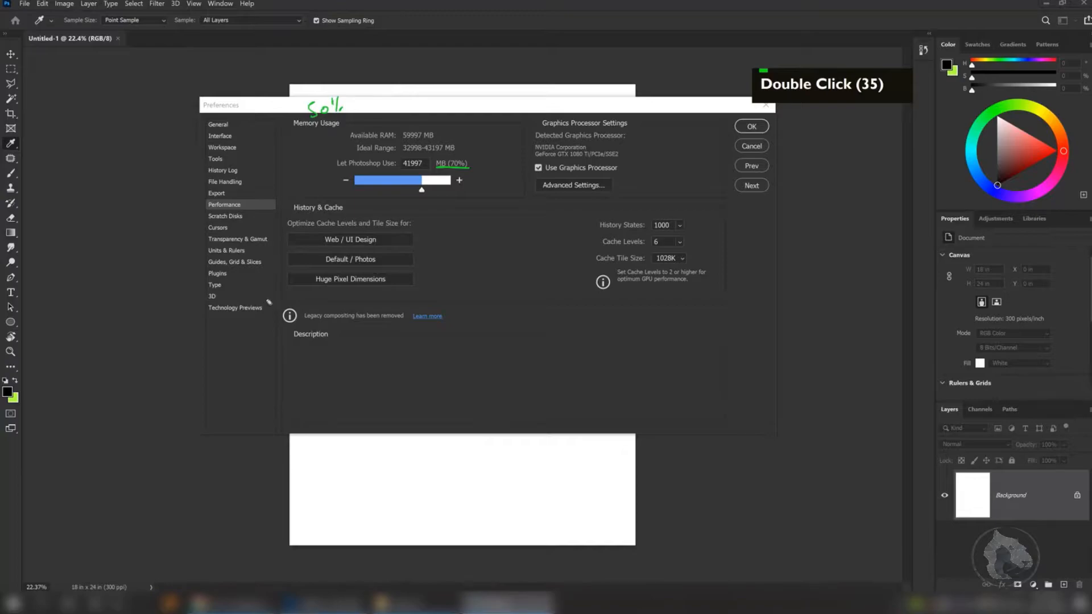
- Box the Graphics Processor Settings heading and write a boxed 1080TI note with an arrow pointing to it
mouse_move(542, 118)
mouse_down()
mouse_move(633, 118)
mouse_move(638, 131)
mouse_move(541, 129)
mouse_up()
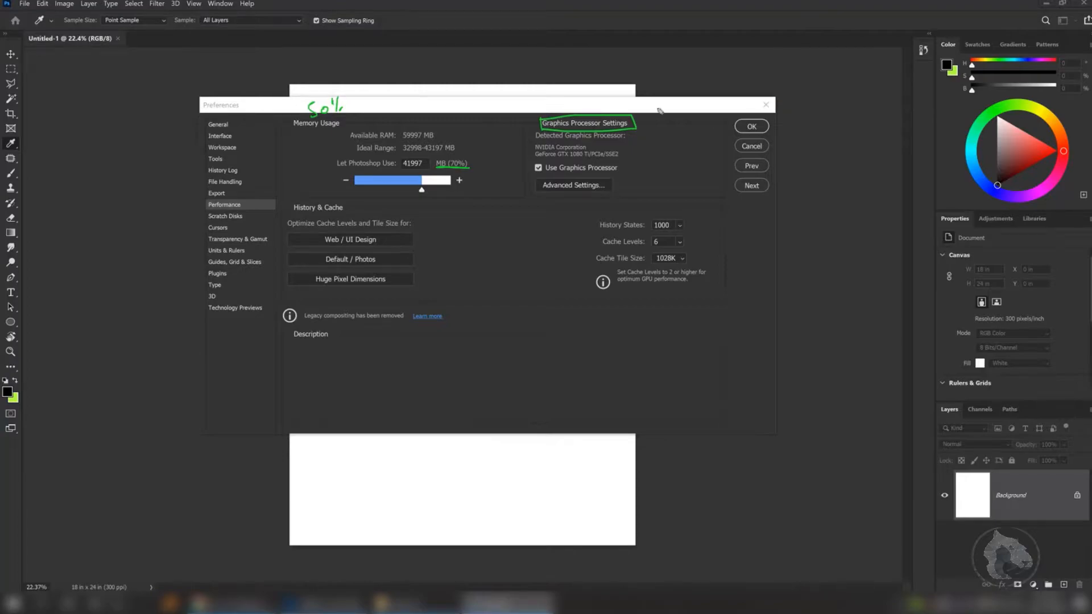
drag(800, 64, 802, 78)
drag(810, 64, 812, 65)
mouse_move(830, 59)
mouse_down()
mouse_move(831, 81)
mouse_move(839, 59)
mouse_move(850, 59)
mouse_move(844, 72)
mouse_move(863, 45)
mouse_up()
mouse_move(859, 58)
mouse_down()
mouse_move(871, 53)
mouse_move(863, 56)
mouse_up()
mouse_move(849, 51)
mouse_down()
mouse_move(780, 106)
mouse_move(704, 121)
mouse_move(785, 57)
mouse_move(823, 43)
mouse_move(891, 60)
mouse_move(732, 60)
mouse_move(665, 92)
mouse_up()
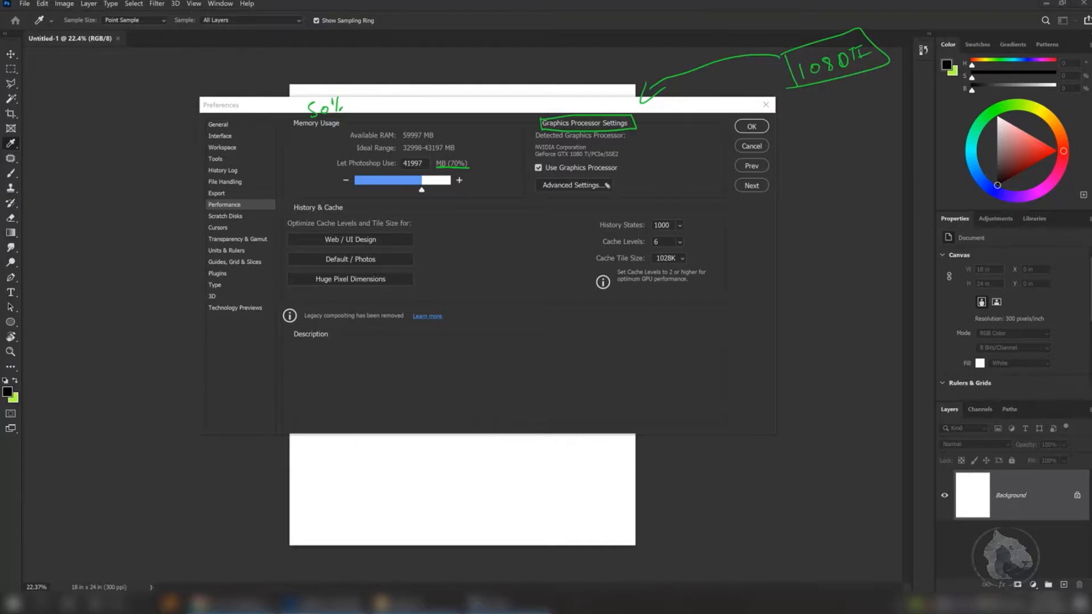
- Mark the graphics processor section with an outline, an arrow and a tick, and underline History States with 20 written above
mouse_move(531, 121)
mouse_down()
mouse_move(531, 196)
mouse_move(712, 199)
mouse_move(714, 128)
mouse_move(633, 122)
mouse_up()
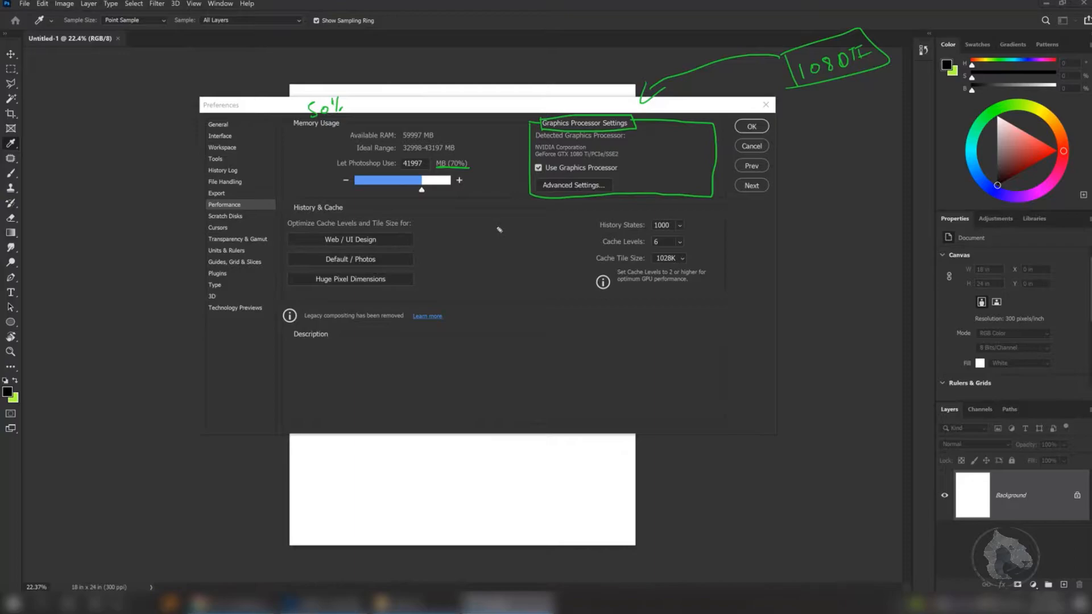
mouse_move(520, 95)
mouse_down()
mouse_move(539, 117)
mouse_move(540, 98)
mouse_up()
drag(535, 167, 548, 161)
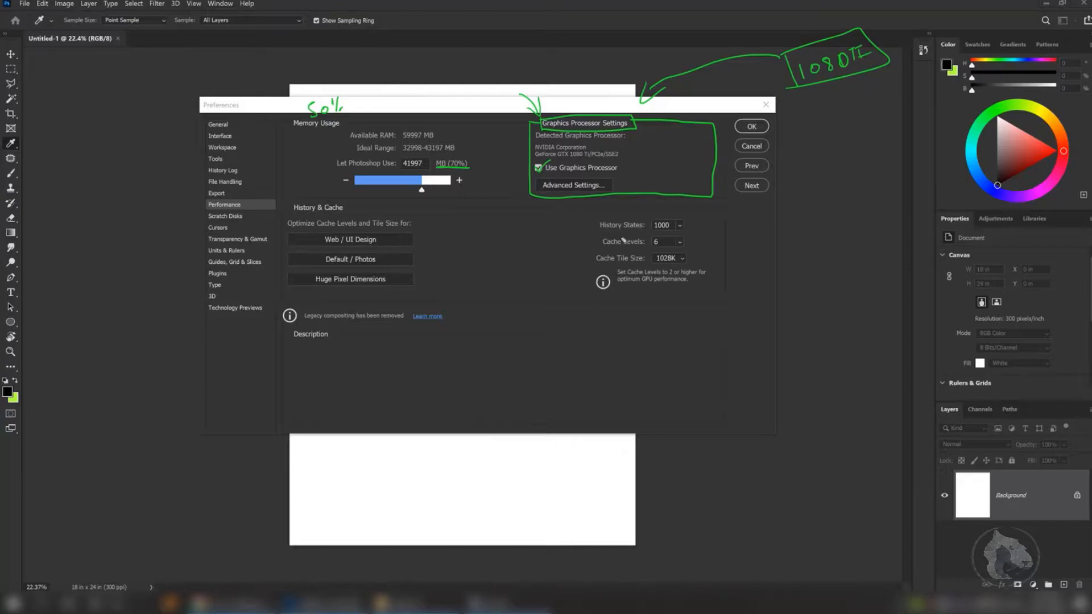
mouse_move(602, 233)
mouse_down()
mouse_move(690, 233)
mouse_move(662, 217)
mouse_move(673, 214)
mouse_move(668, 229)
mouse_up()
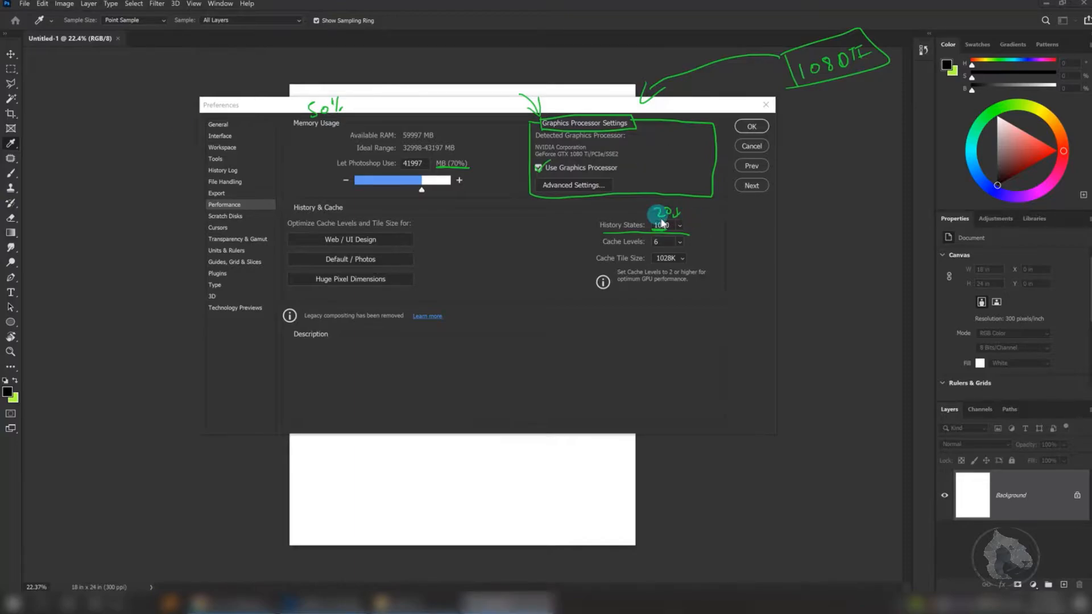
- Set the number of history states to 20 and accept the preferences
click(589, 209)
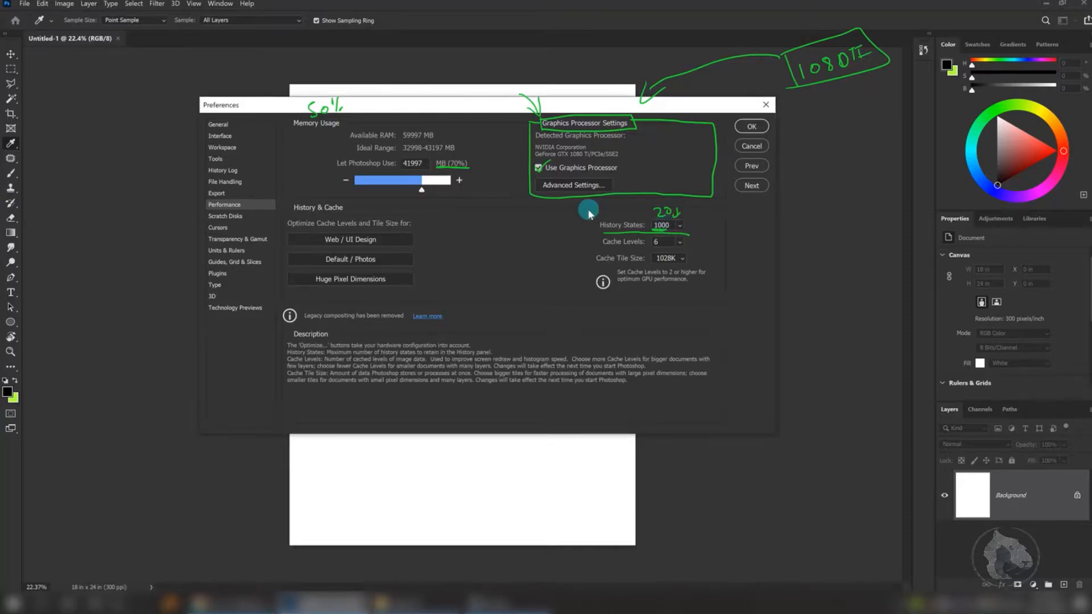
click(638, 223)
key(Return)
key(0)
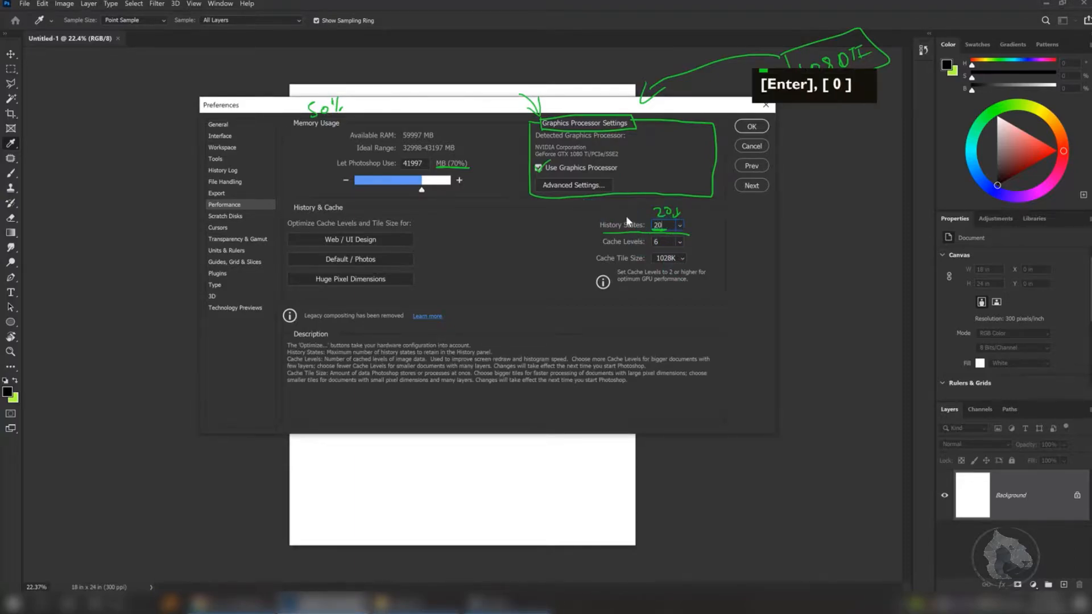
- Reopen the Performance preferences and set the history states to 1000
key(ctrl+k)
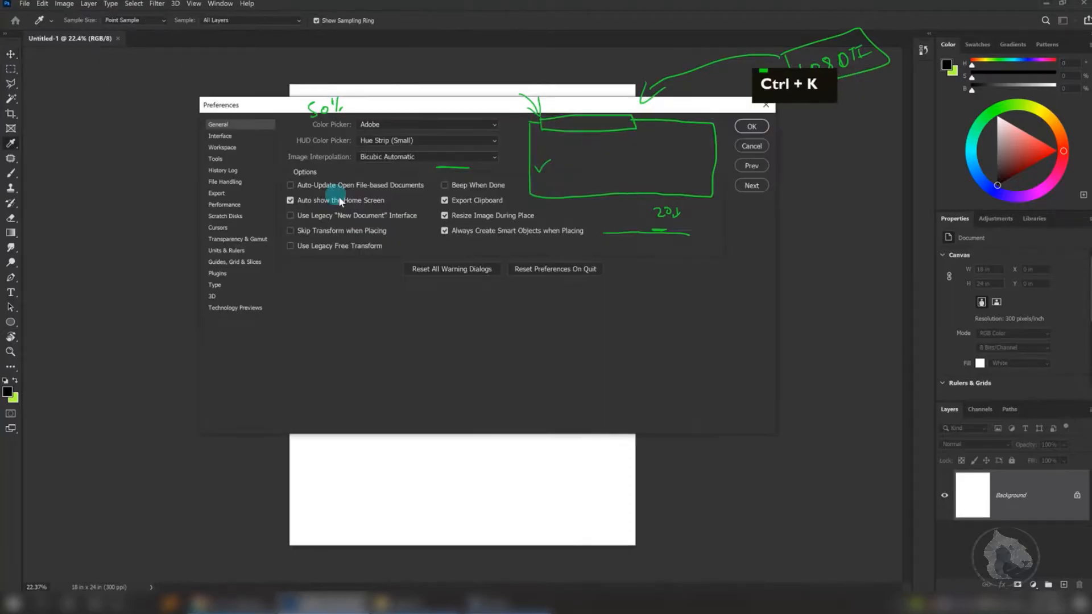
click(224, 205)
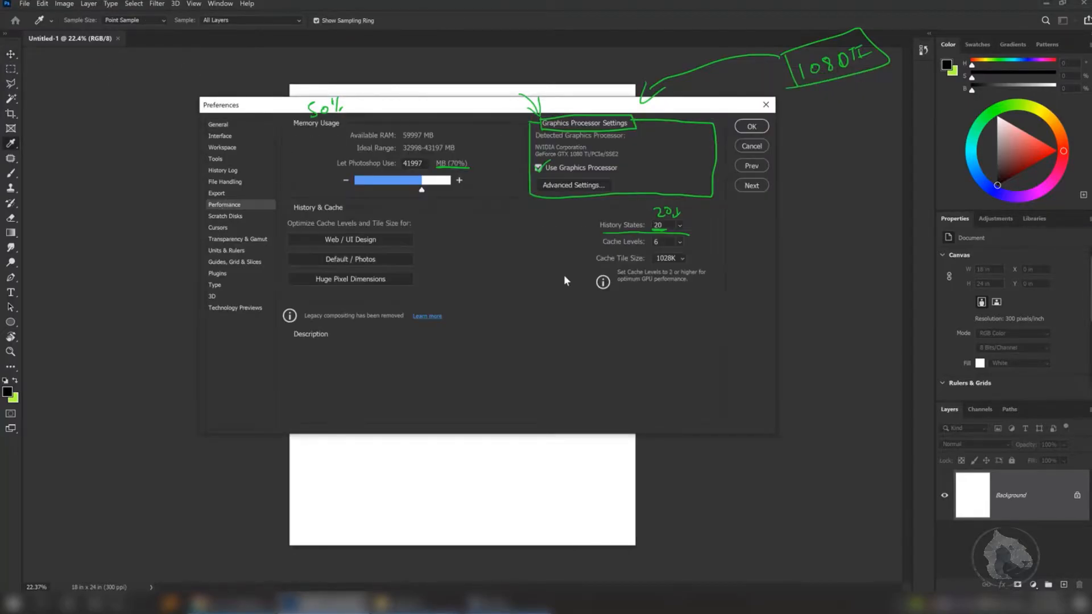
click(668, 226)
double_click(668, 226)
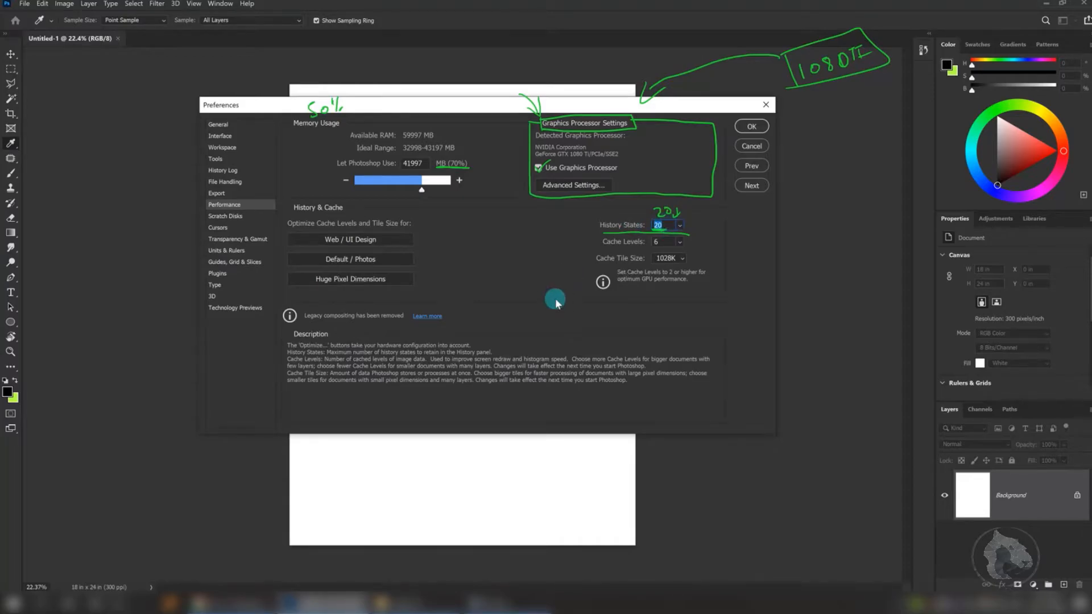
drag(680, 226, 746, 241)
click(733, 279)
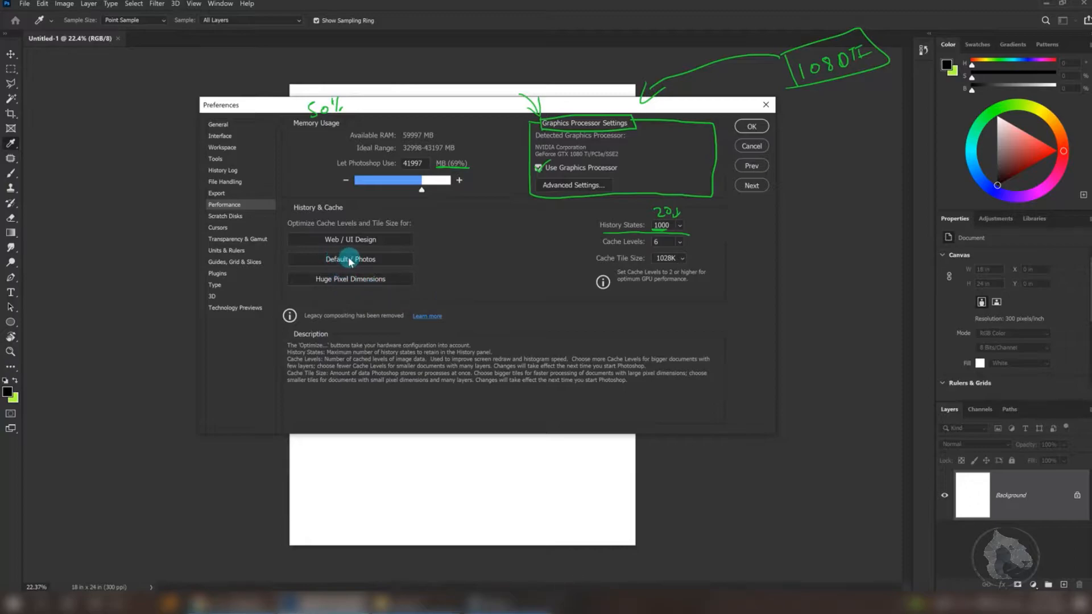
- Try the Huge Pixel Dimensions and Default / Photos cache optimization presets
click(340, 280)
click(350, 259)
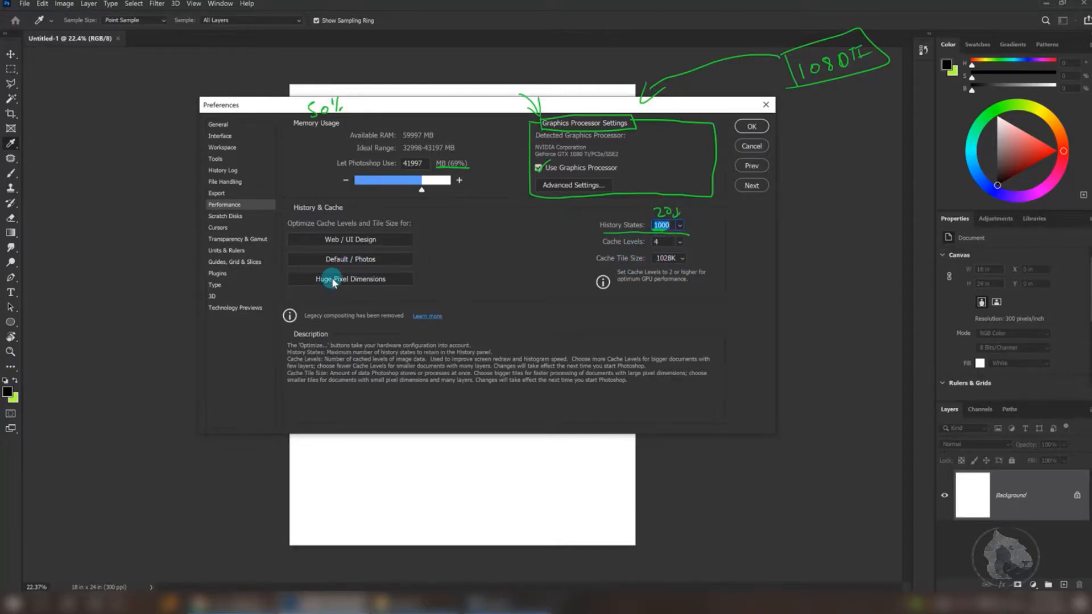
click(370, 261)
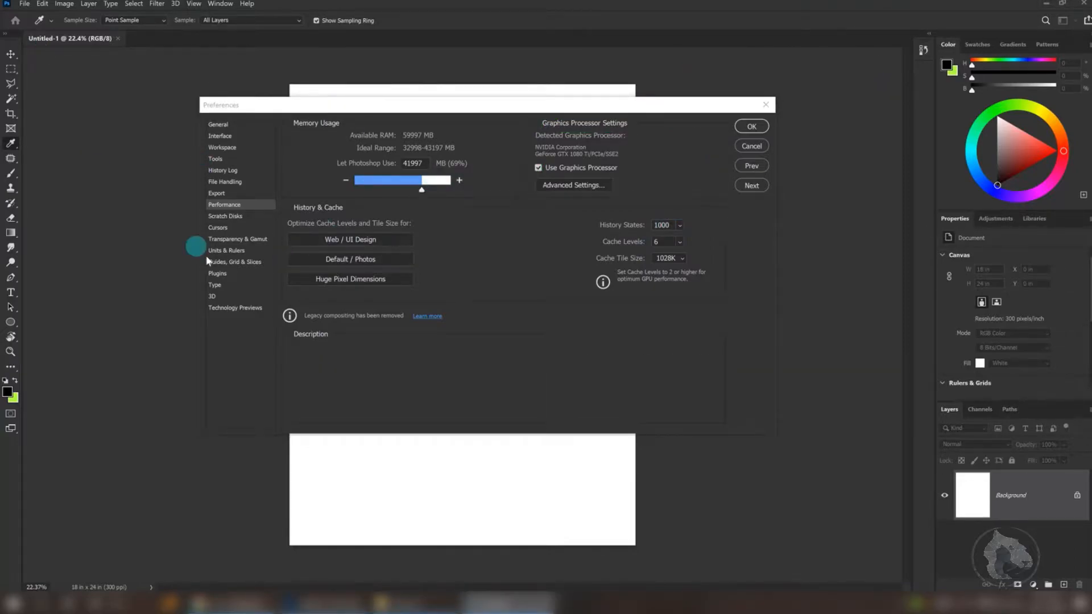
- Open the Scratch Disks preferences and toggle the D: drive as an active scratch disk
click(244, 217)
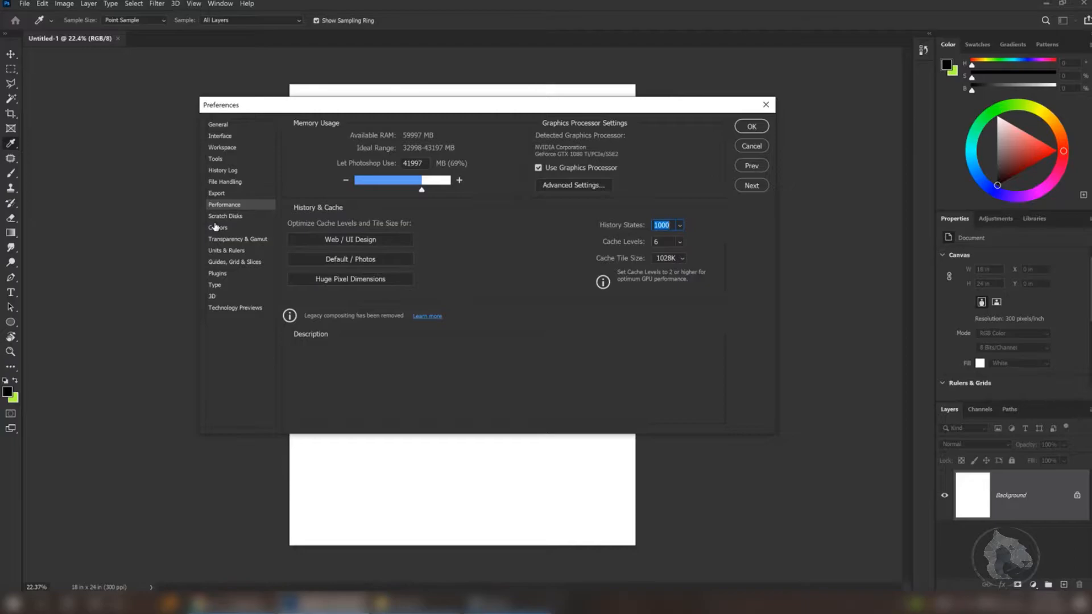
click(214, 222)
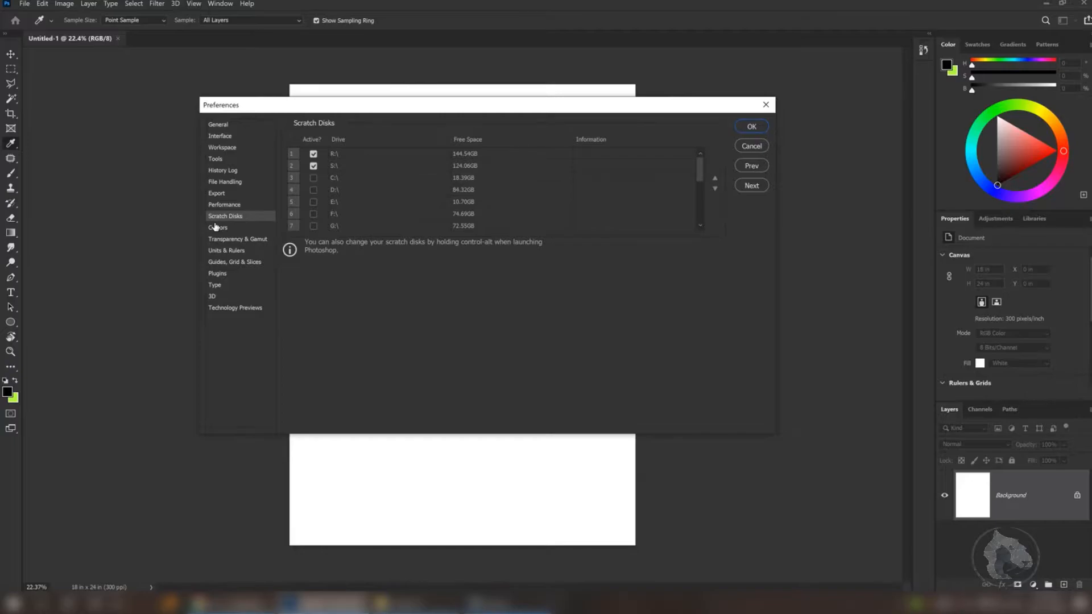
click(313, 190)
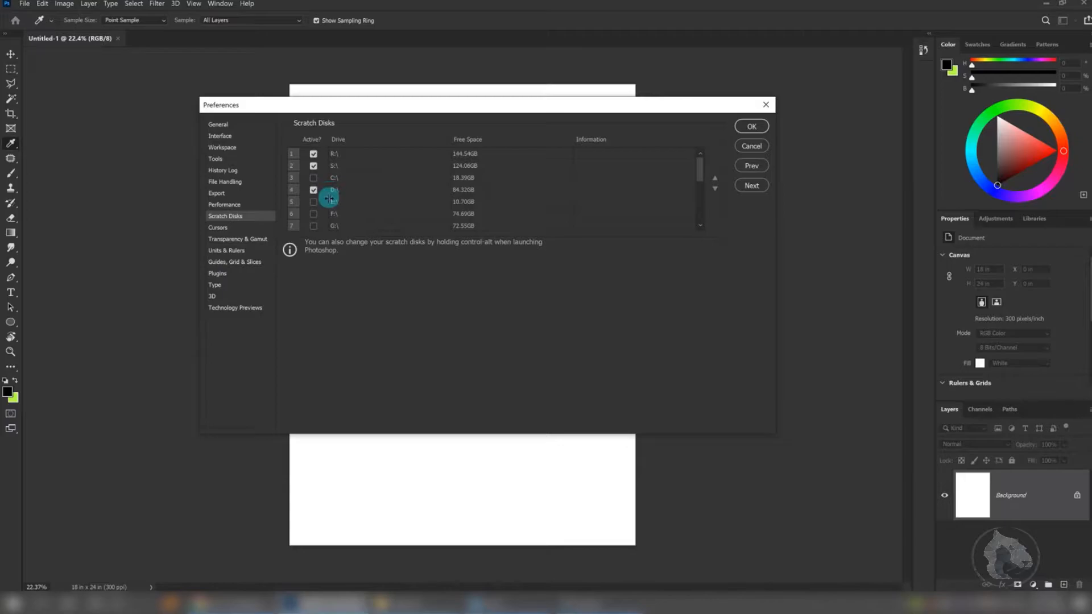
click(314, 192)
click(313, 190)
- Try the painting cursor styles in the Cursors preferences, finishing with Normal Brush Tip and Show Crosshair in Brush Tip enabled
click(222, 228)
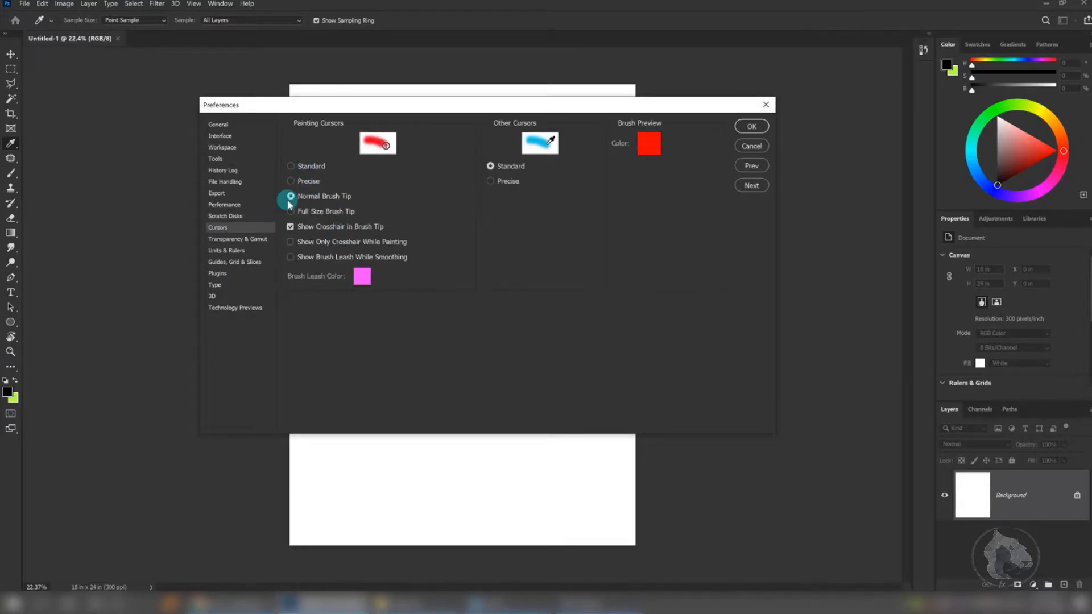
click(307, 167)
click(297, 181)
click(294, 196)
click(308, 229)
double_click(321, 228)
double_click(320, 227)
double_click(320, 228)
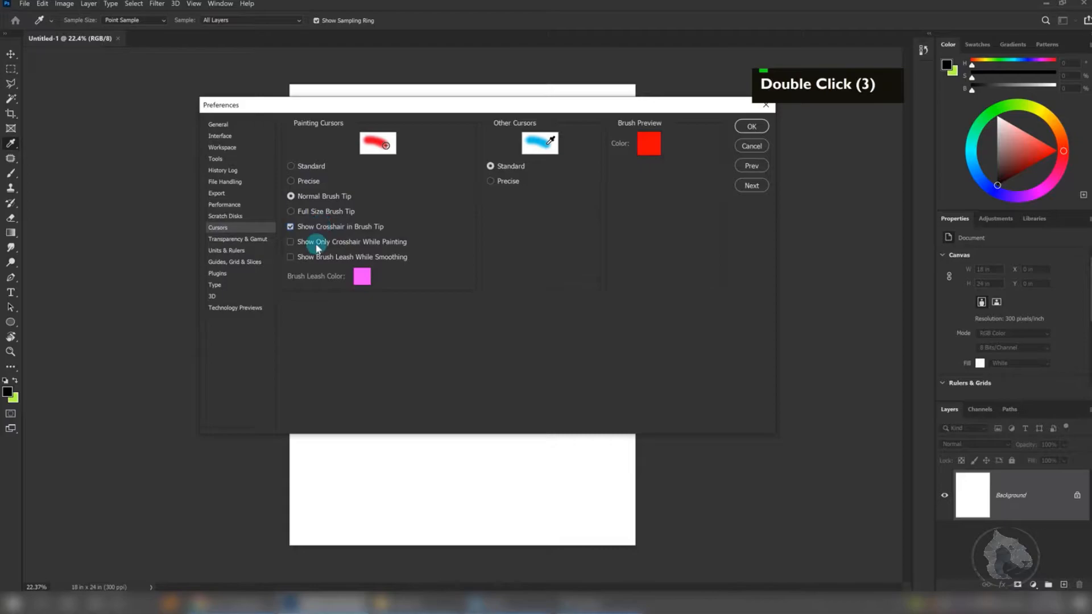
click(311, 212)
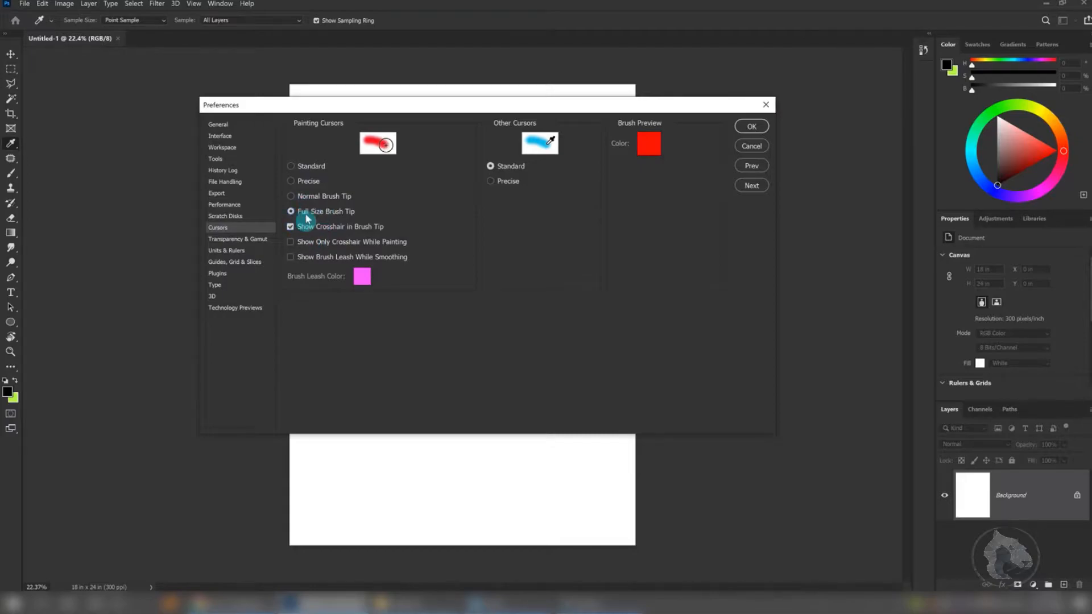
click(303, 196)
- Review the remaining preference pages from Transparency & Gamut to Technology Previews and accept the preferences
click(237, 240)
click(242, 251)
click(244, 262)
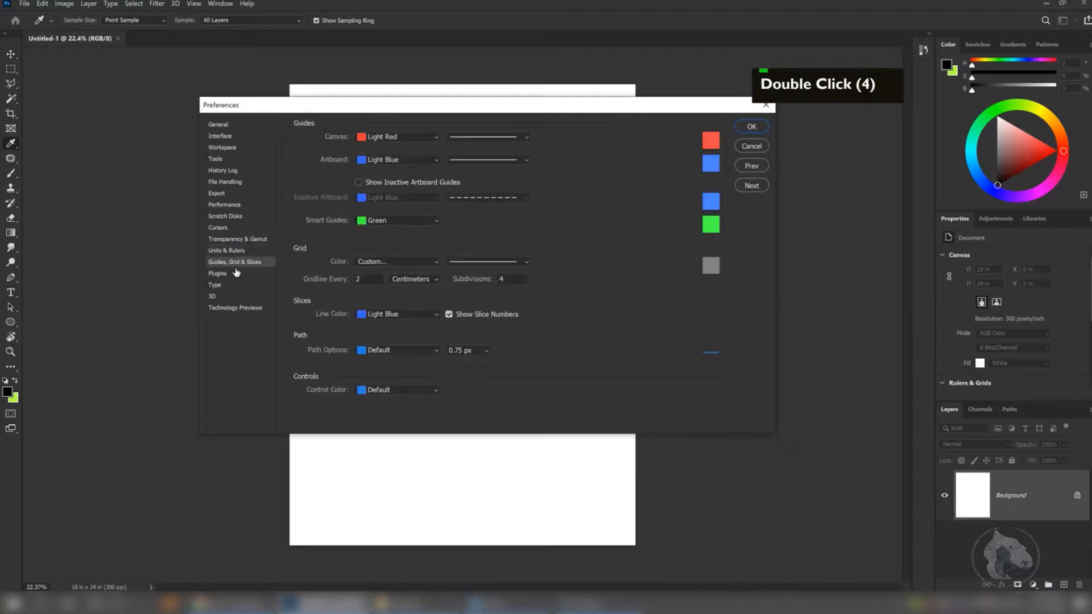
click(230, 285)
click(230, 298)
click(233, 309)
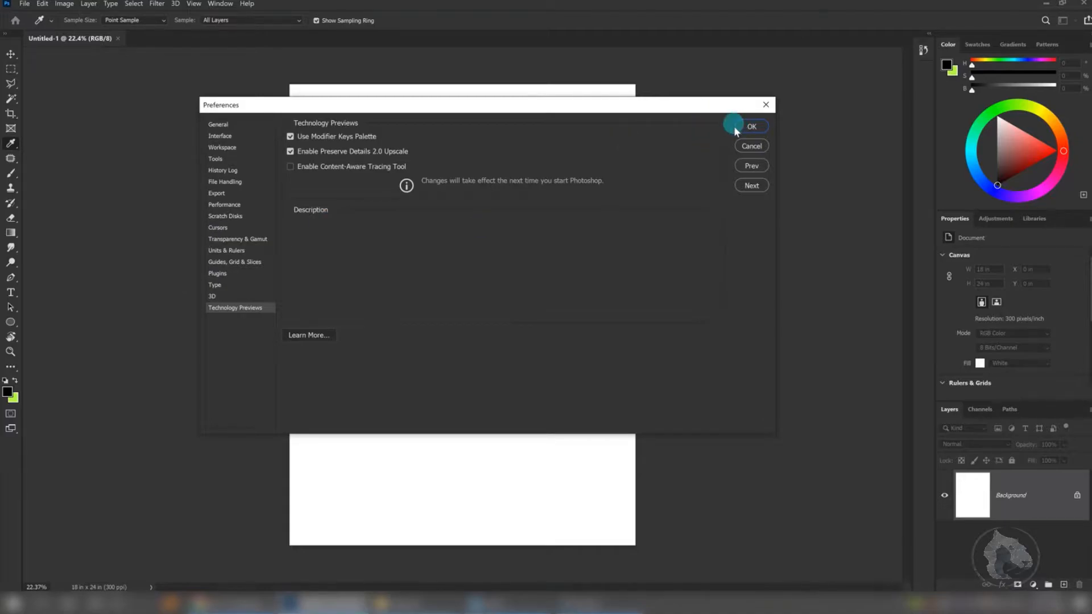
click(749, 129)
key(v)
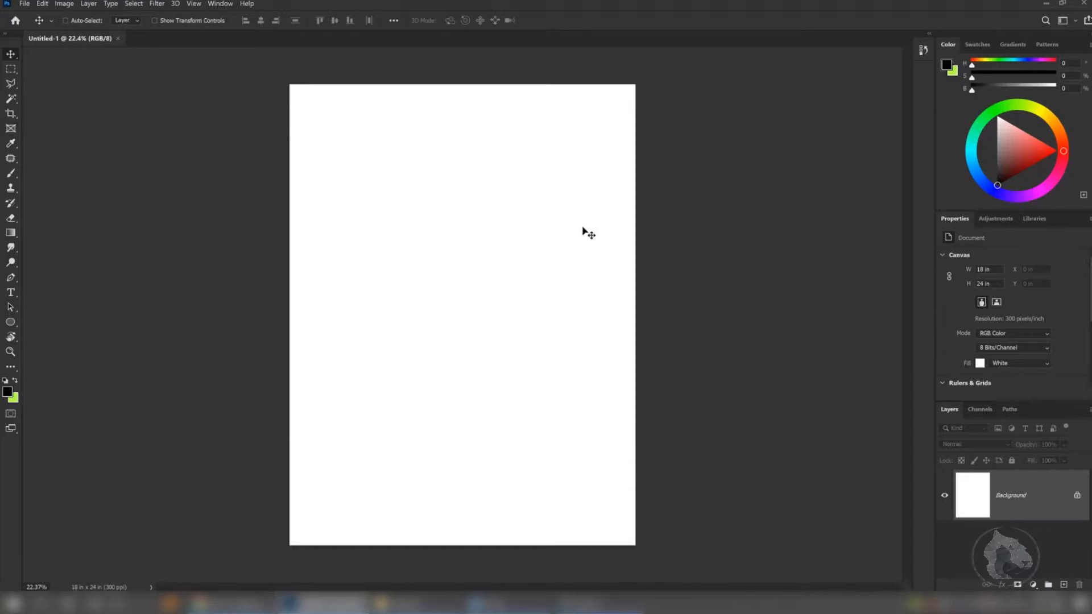
- Reopen the General preferences, move the dialog slightly lower, and accept it without changing any options
key(ctrl+k)
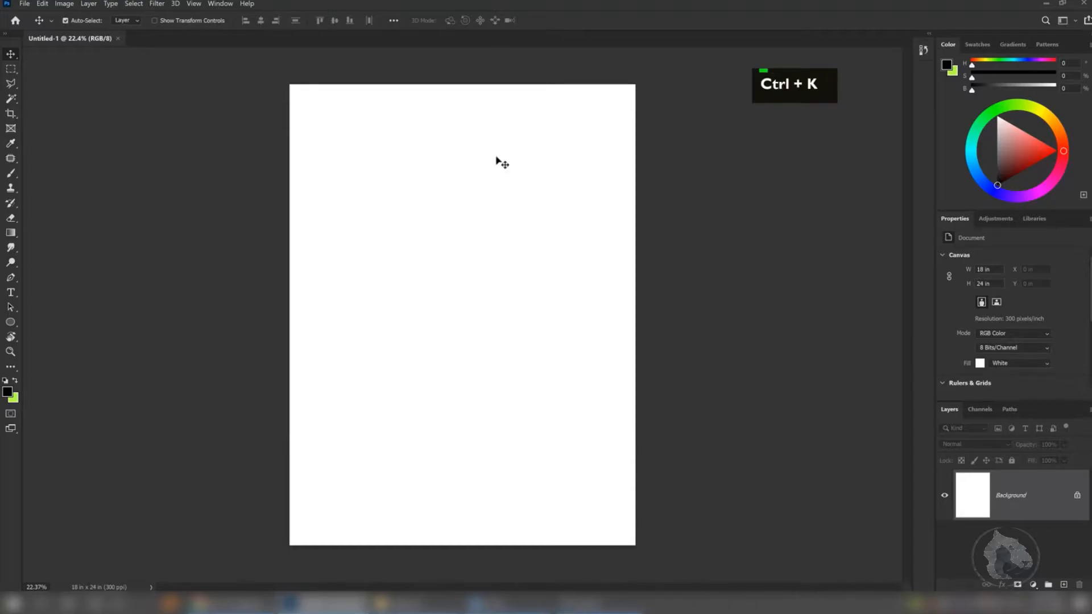
mouse_move(475, 109)
mouse_down()
mouse_move(489, 143)
mouse_move(463, 123)
mouse_up()
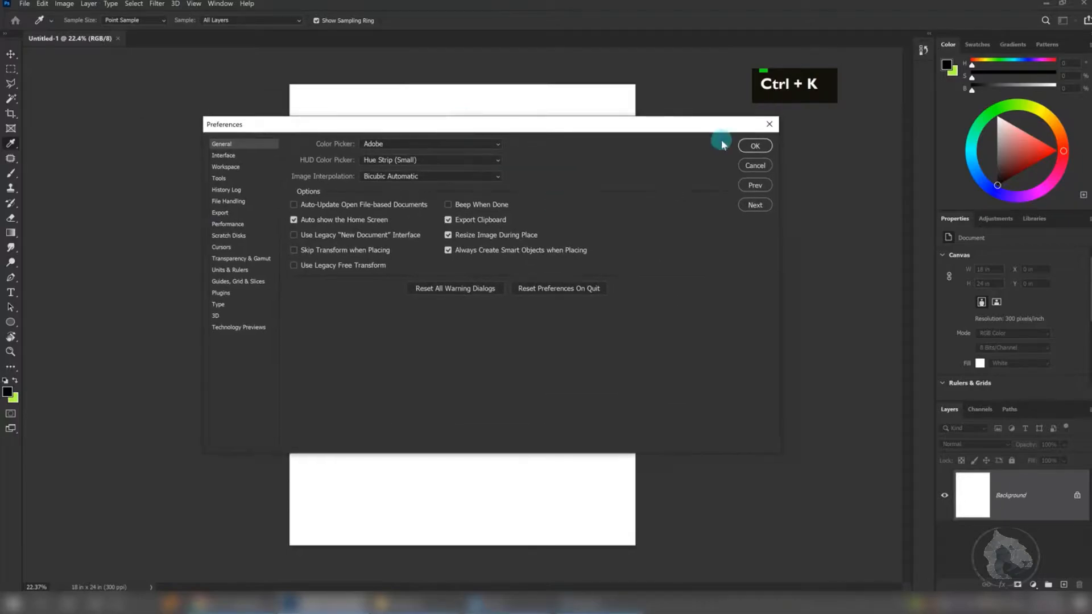
click(755, 146)
key(v)
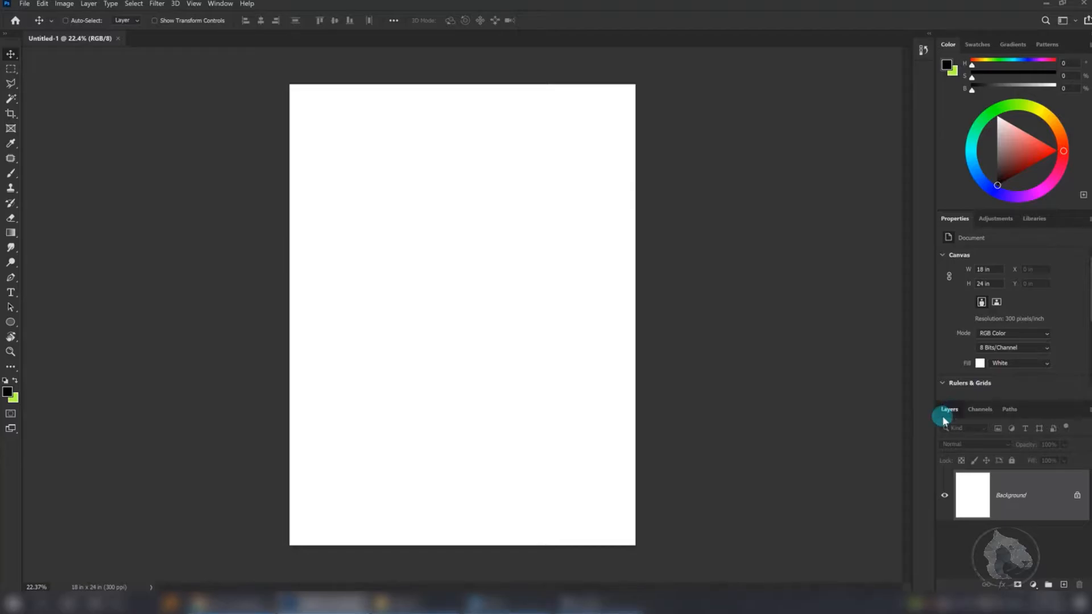
- Dock the Layers panel beside the toolbar and group the Paths panel with it
drag(933, 414, 26, 119)
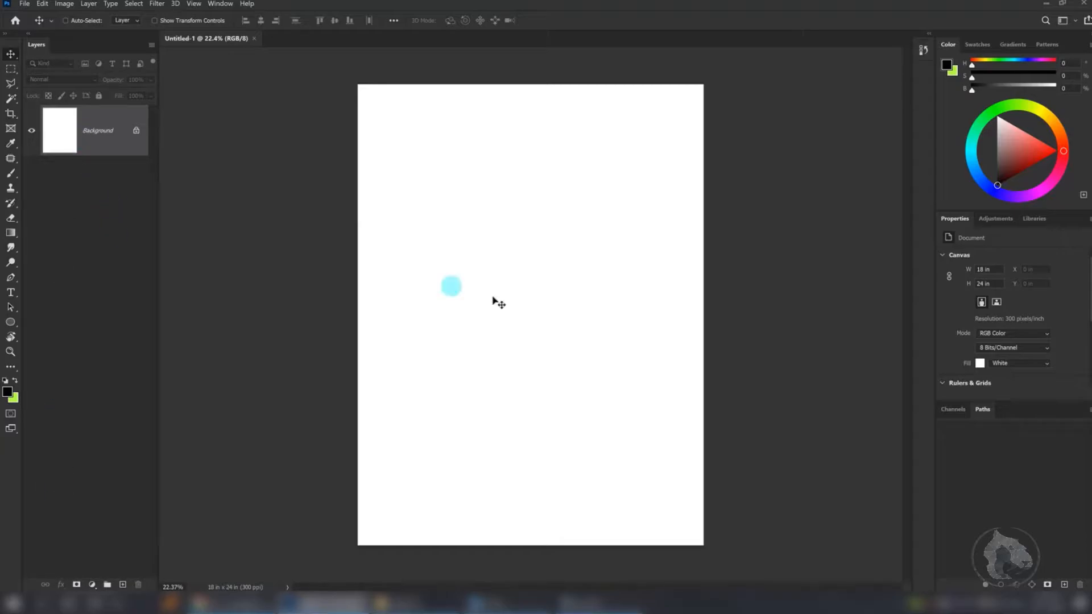
drag(987, 414, 74, 45)
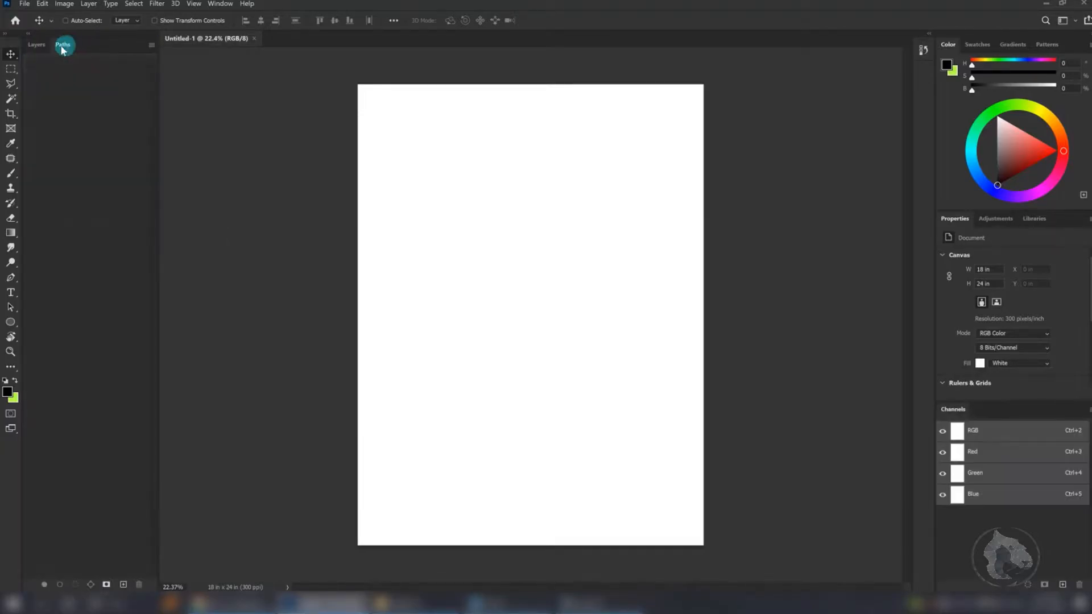
- Switch back and forth between the docked Layers and Paths panels, finishing on Layers
click(42, 46)
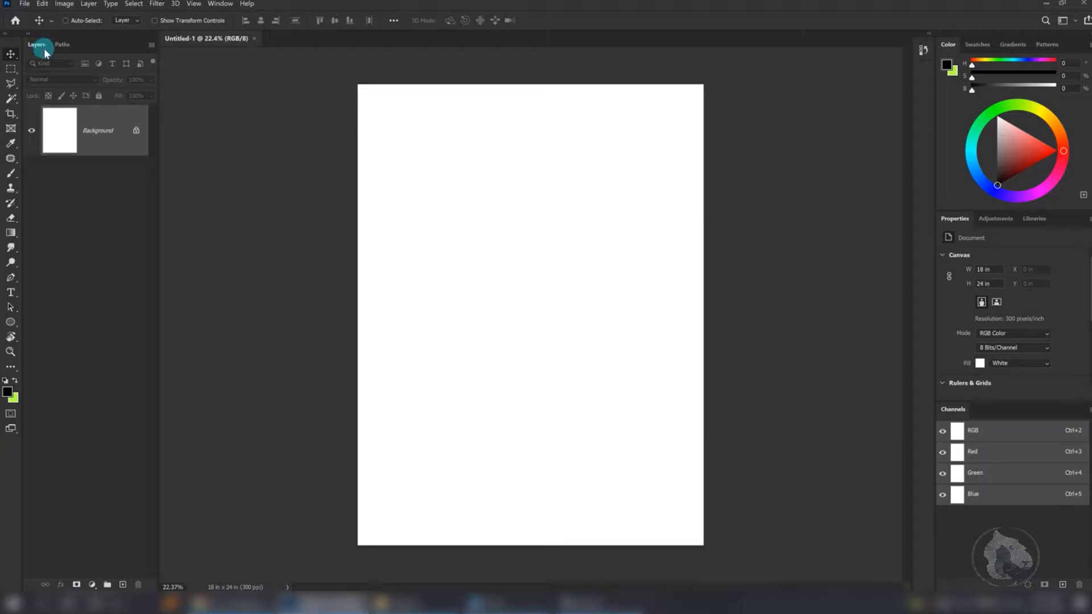
click(37, 46)
double_click(61, 45)
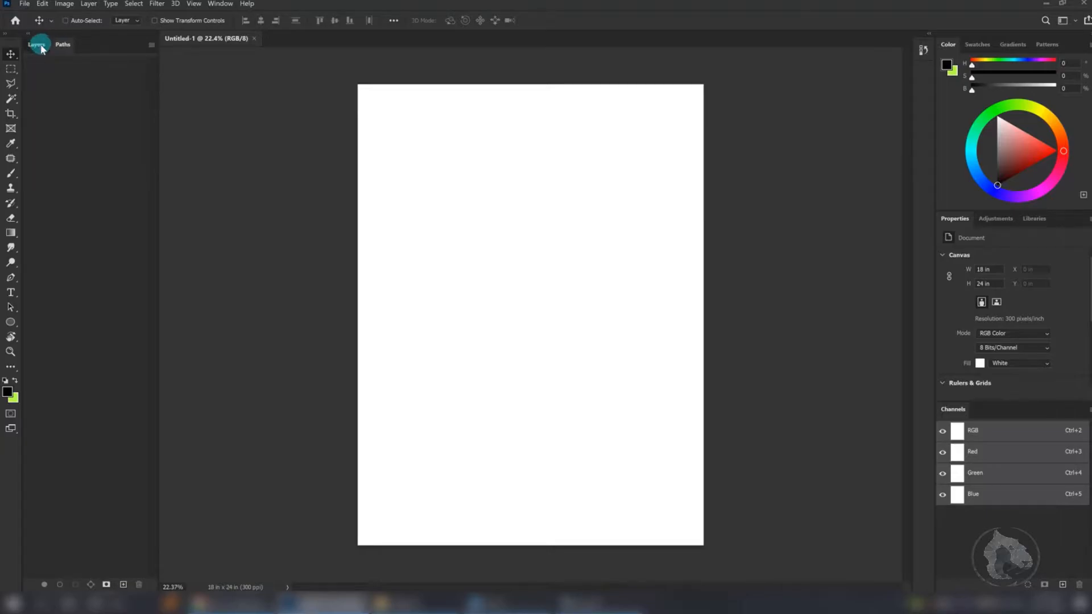
double_click(59, 46)
double_click(38, 44)
double_click(51, 46)
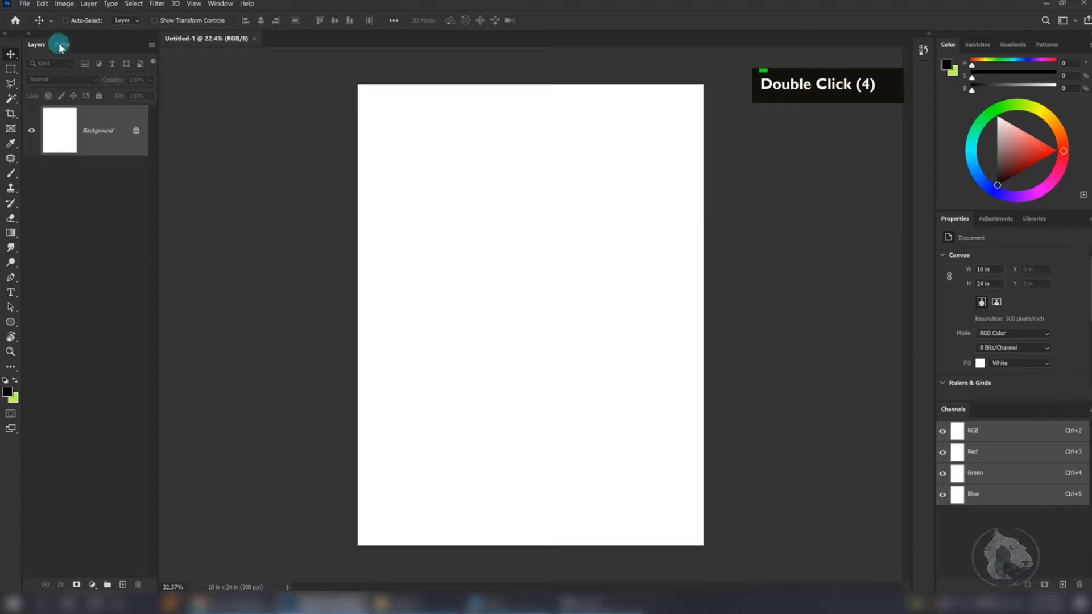
click(60, 44)
click(37, 44)
- Group the Channels panel with Layers and Paths, then dock the Properties panel above that group
click(961, 409)
drag(962, 410, 94, 46)
double_click(38, 44)
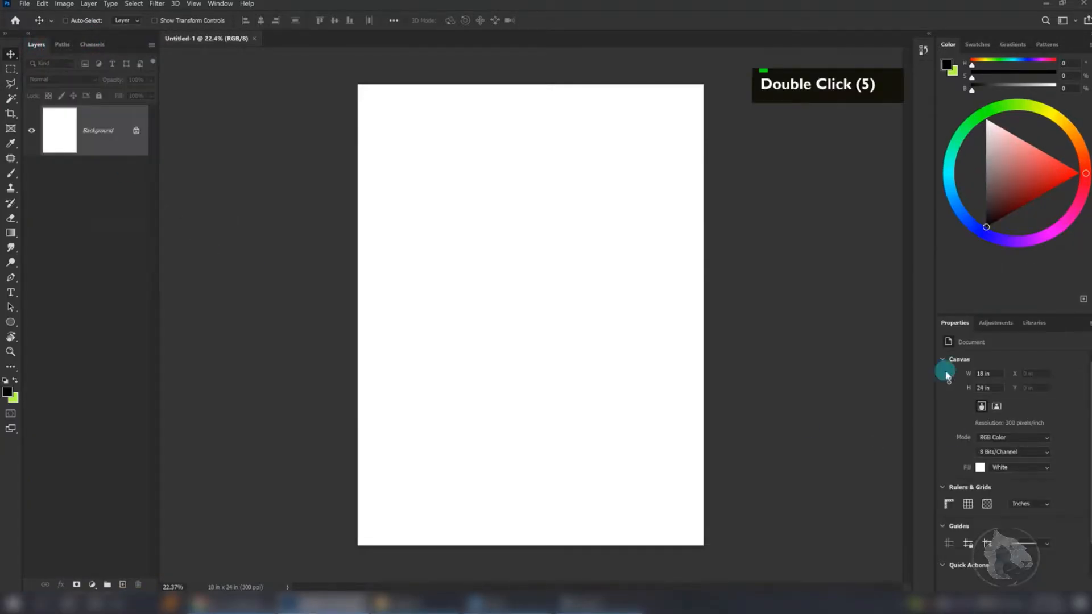
drag(954, 328, 69, 44)
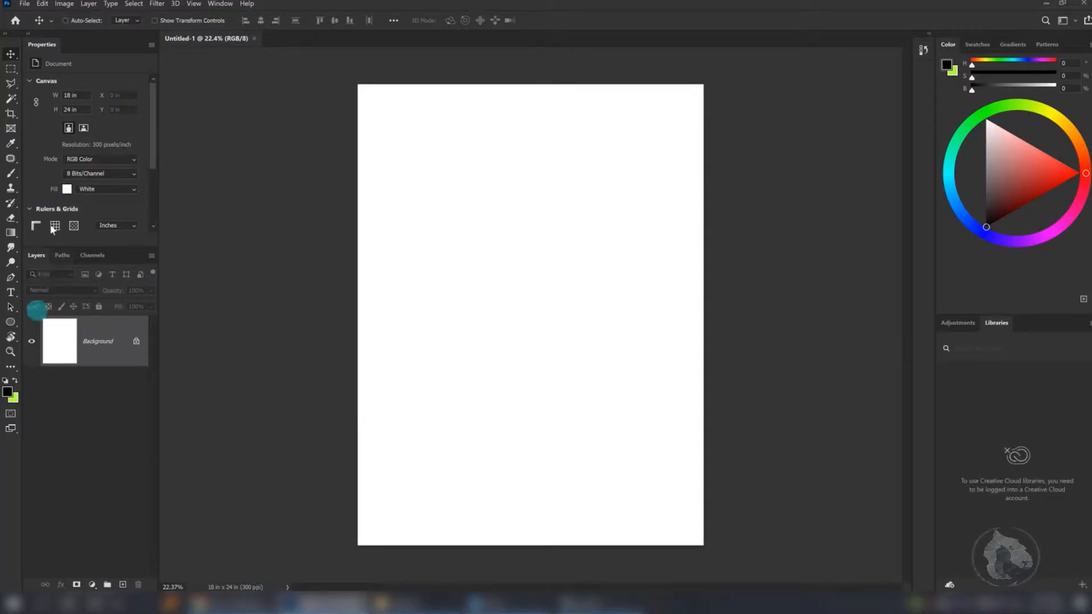
- Pull the Libraries panel out of its group over the canvas and close it
drag(997, 322, 490, 236)
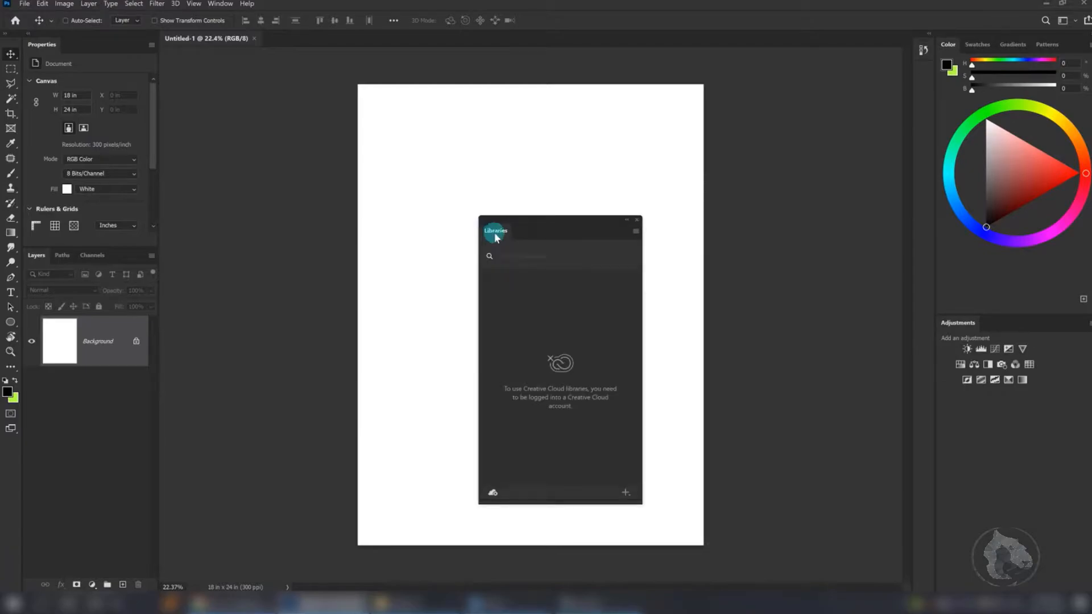
right_click(490, 236)
click(515, 240)
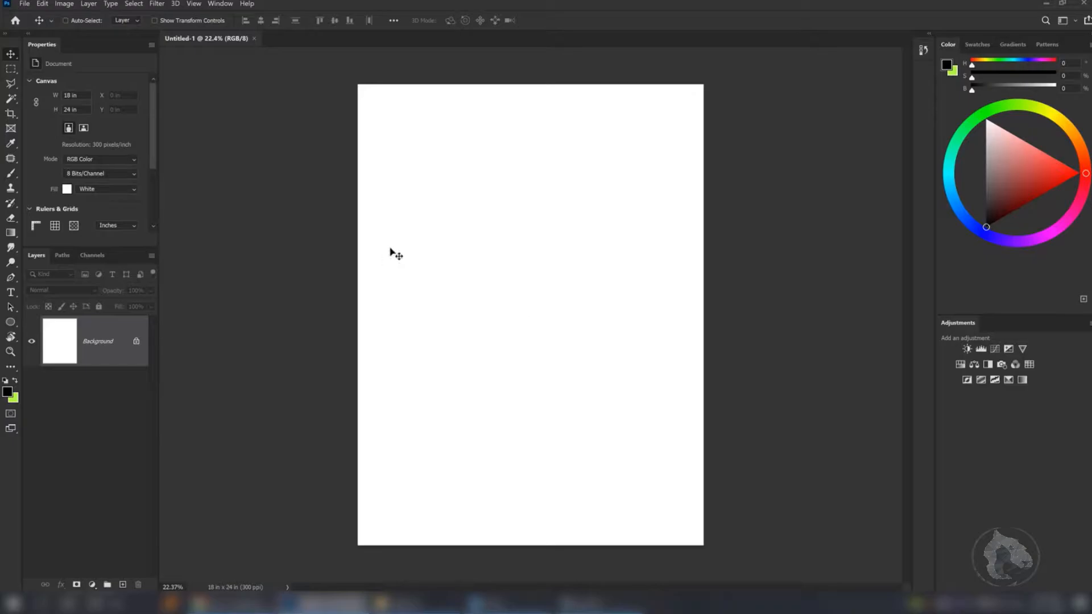
- Reopen the Libraries panel and close it again
click(214, 4)
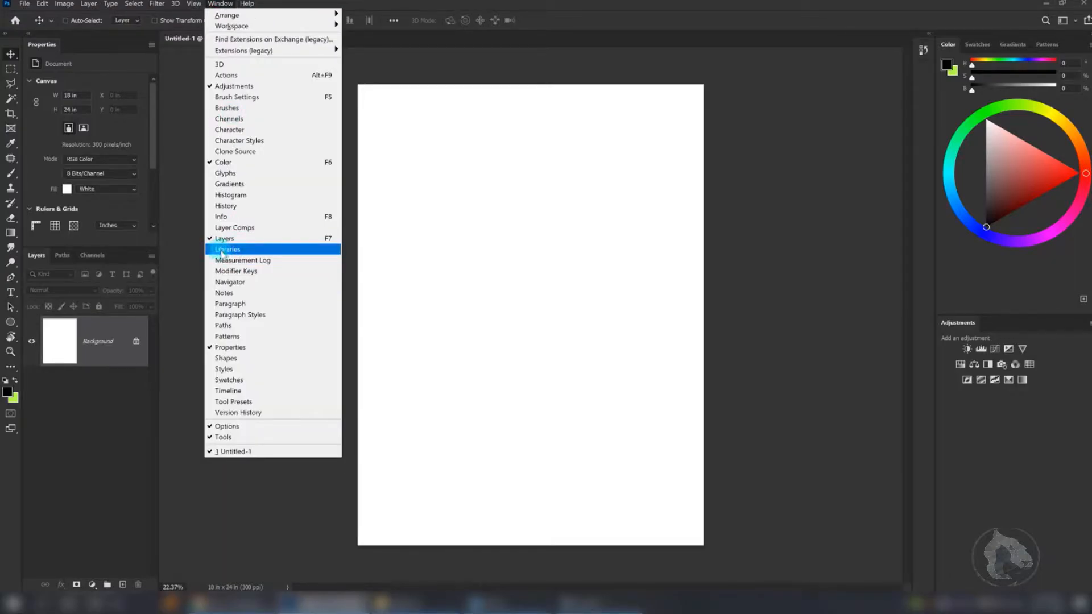
click(227, 251)
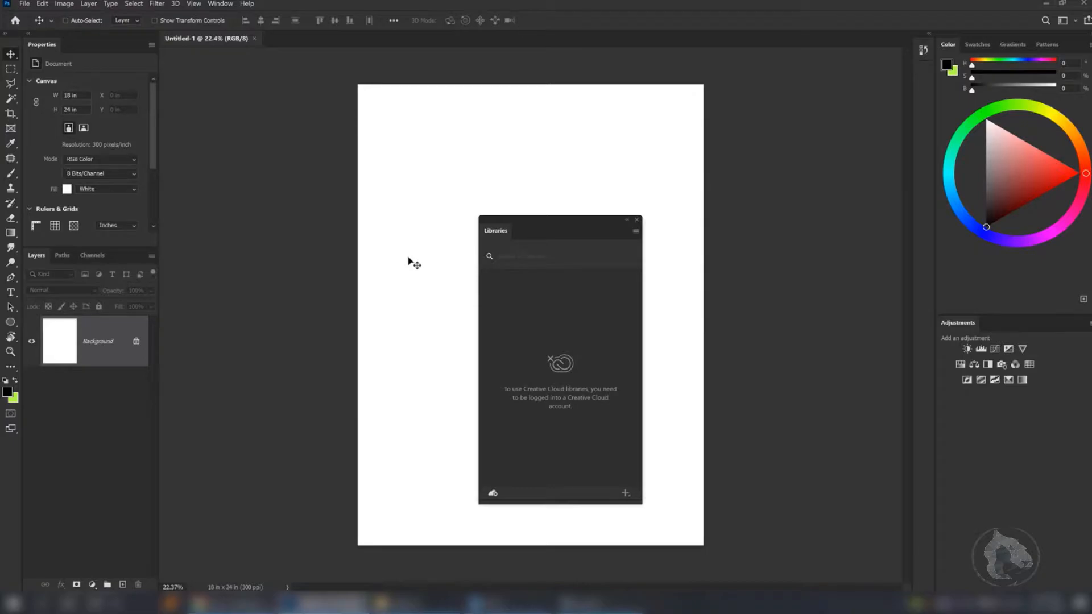
click(637, 220)
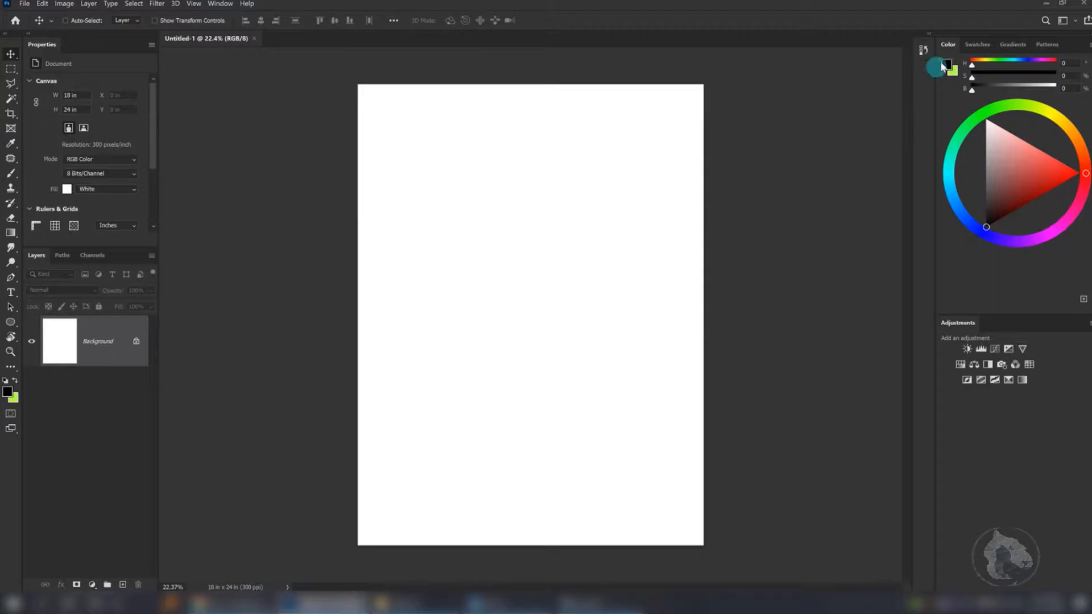
- Dock the Color panel in its own column beside Properties and collapse it to icon-only width, testing that it expands and closes
drag(948, 45, 162, 65)
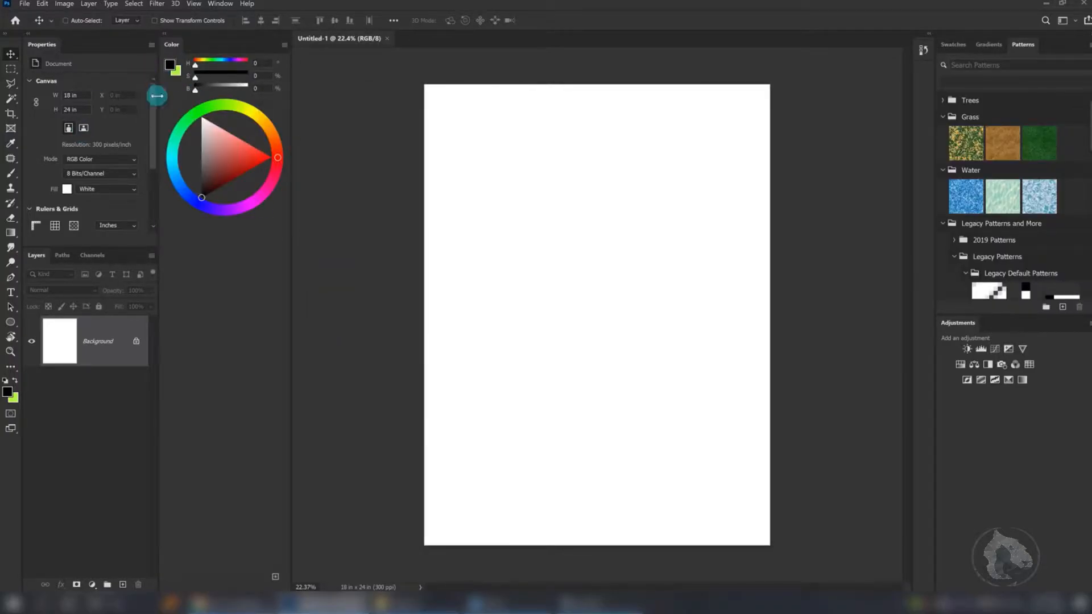
click(166, 38)
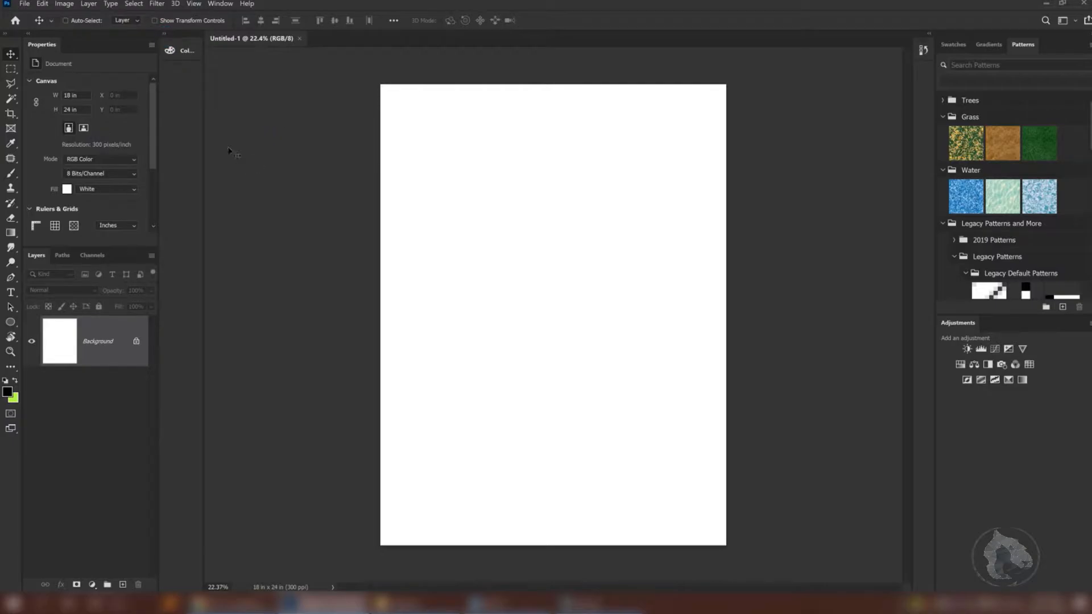
drag(201, 133, 173, 127)
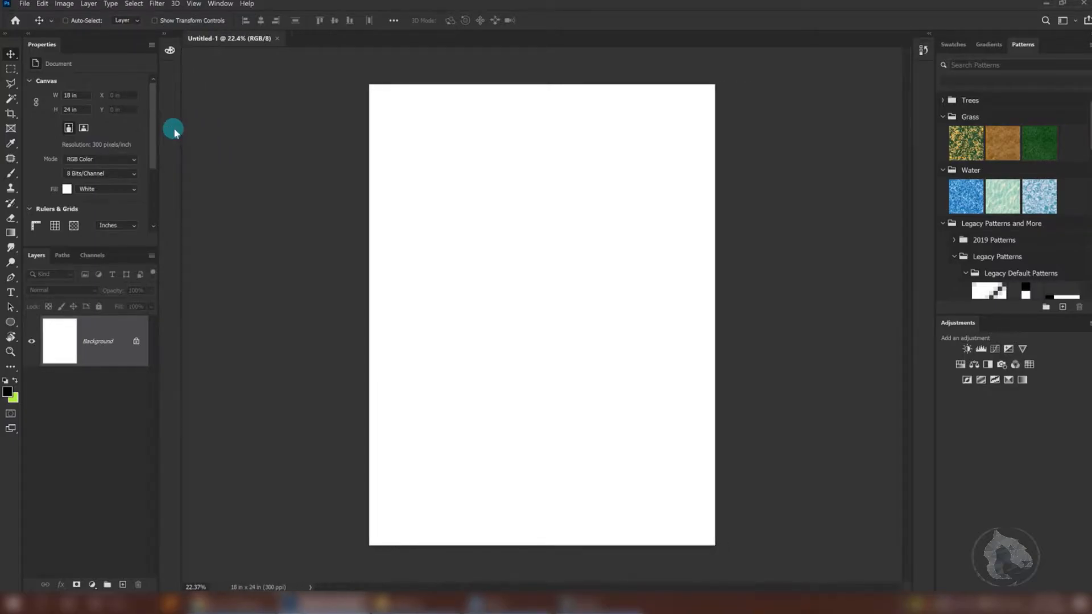
click(169, 52)
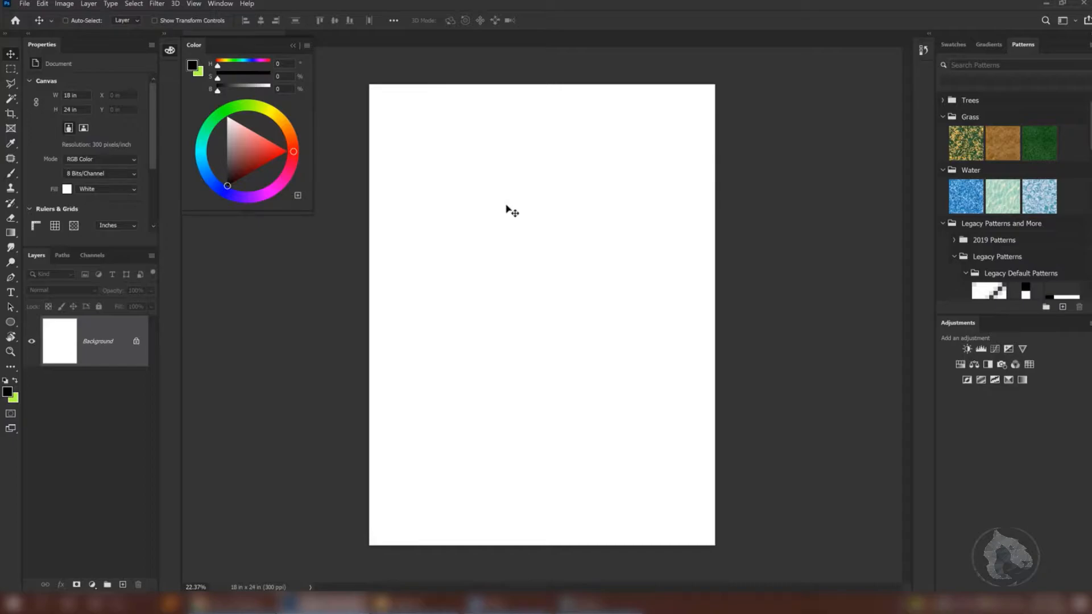
click(292, 45)
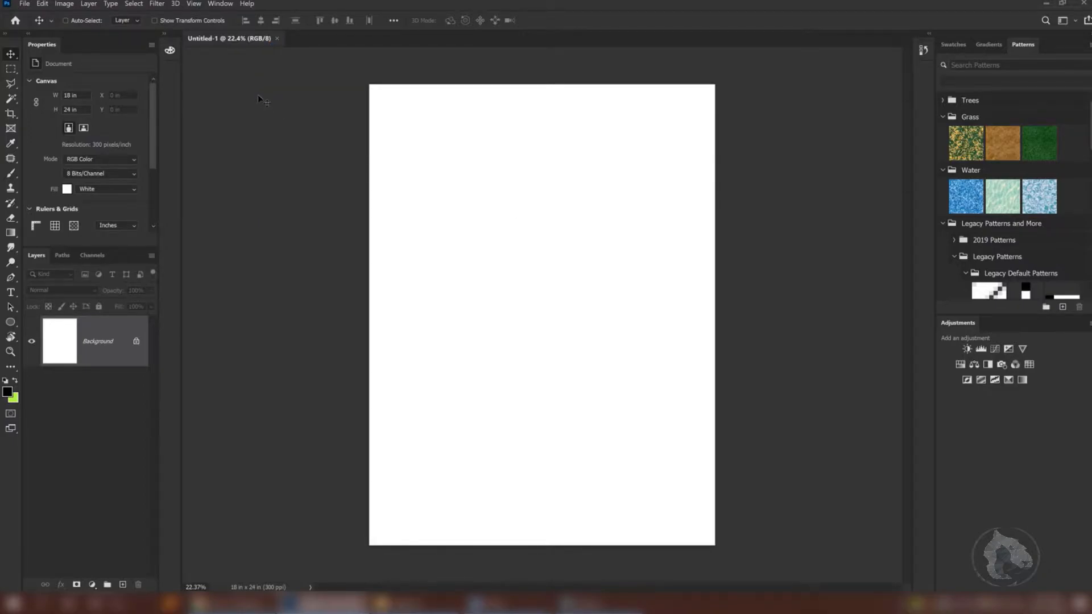
- Set the foreground to pure red, brush a zigzag stroke mid-canvas, and collapse the Color panel
click(170, 50)
drag(234, 122, 294, 154)
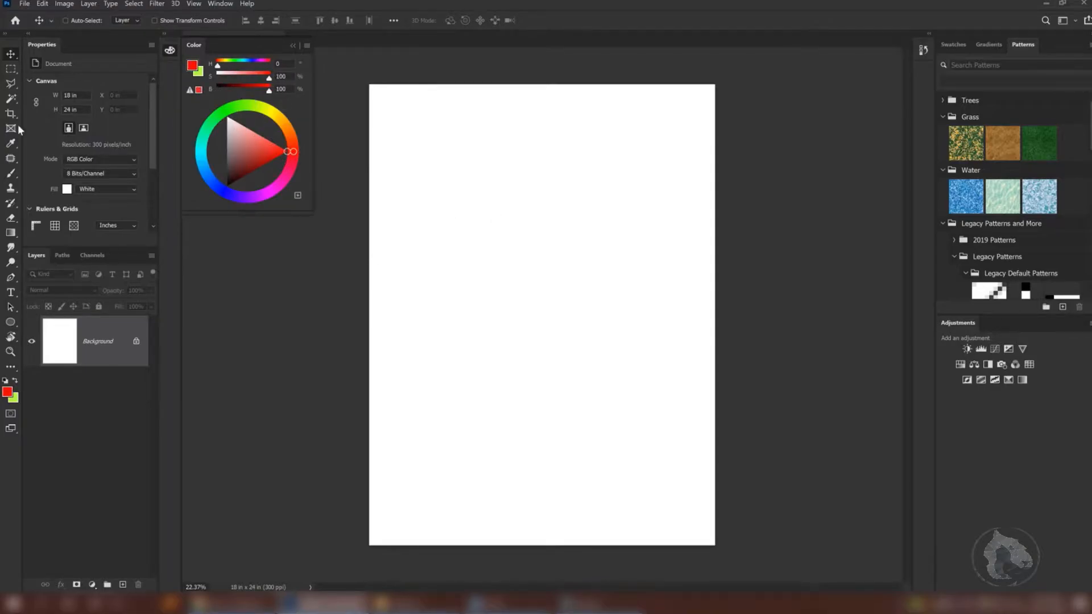
click(11, 173)
mouse_move(530, 240)
mouse_down()
mouse_move(561, 276)
mouse_move(570, 367)
mouse_move(541, 374)
mouse_up()
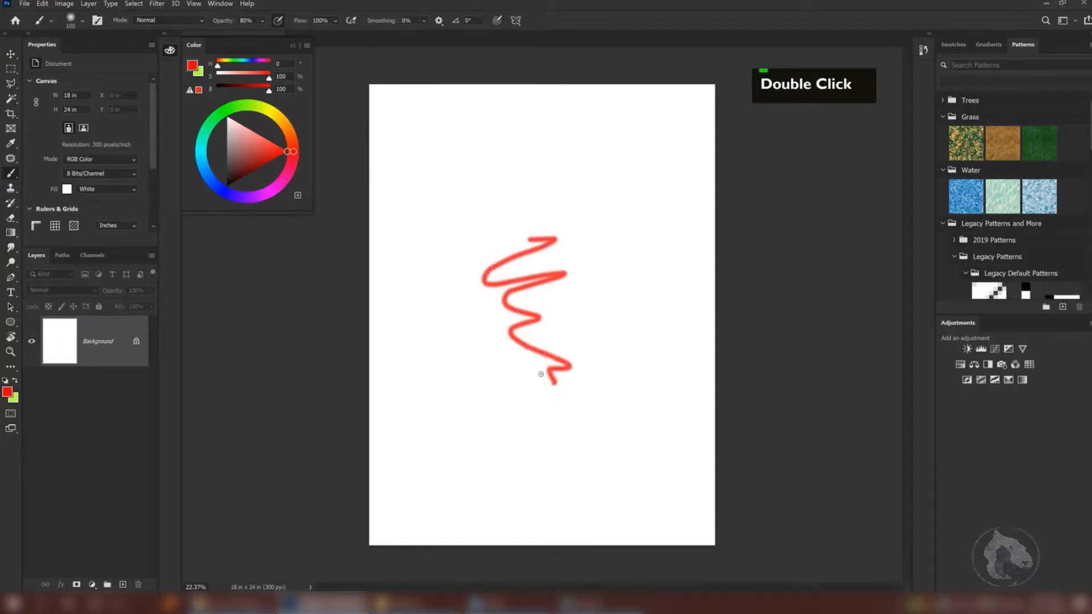
double_click(193, 45)
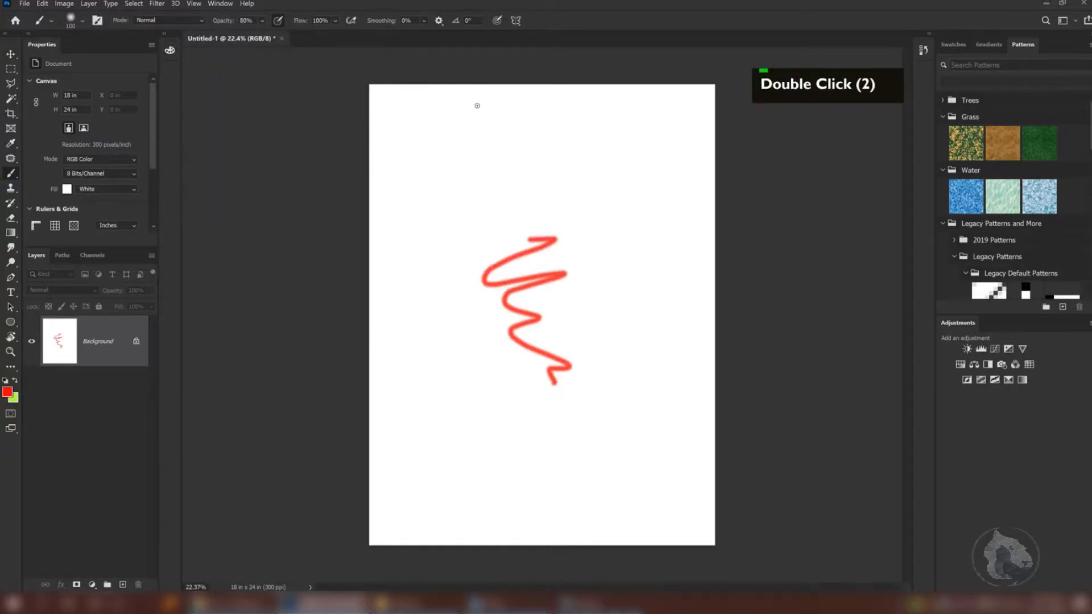
- Set the foreground to light green (H 91, S 39, B 100), brush a short zigzag above the red one, and collapse the Color panel
click(170, 50)
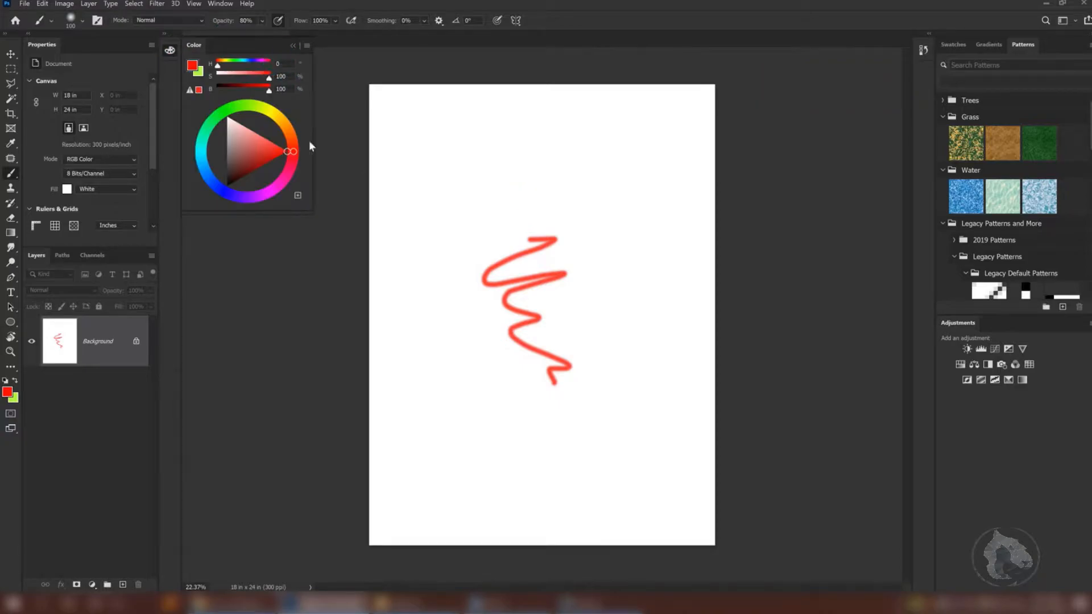
click(251, 130)
click(246, 103)
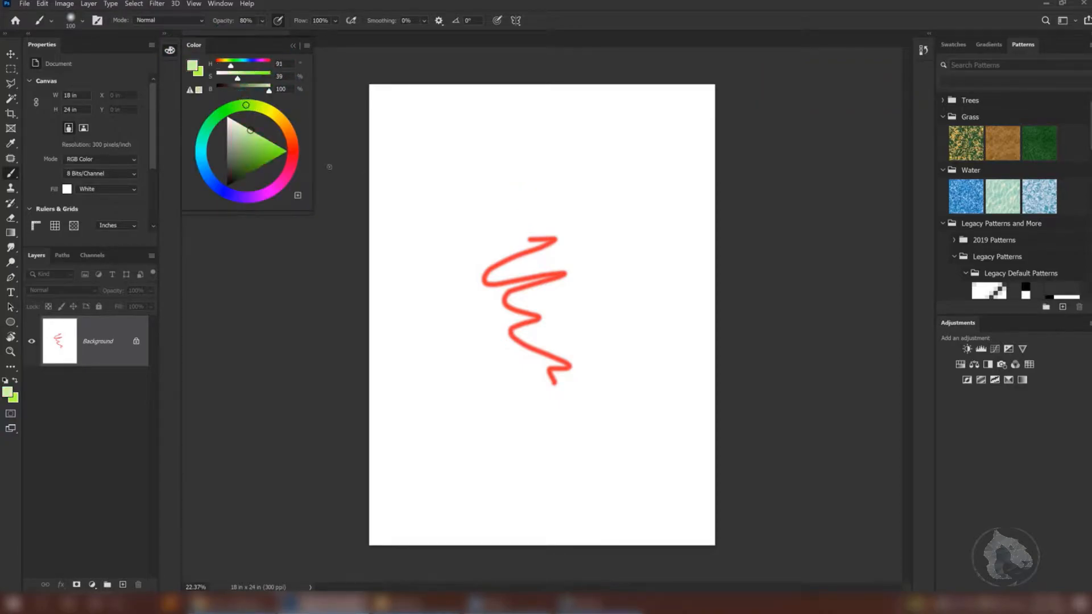
mouse_move(458, 188)
mouse_down()
mouse_move(485, 219)
mouse_move(473, 234)
mouse_up()
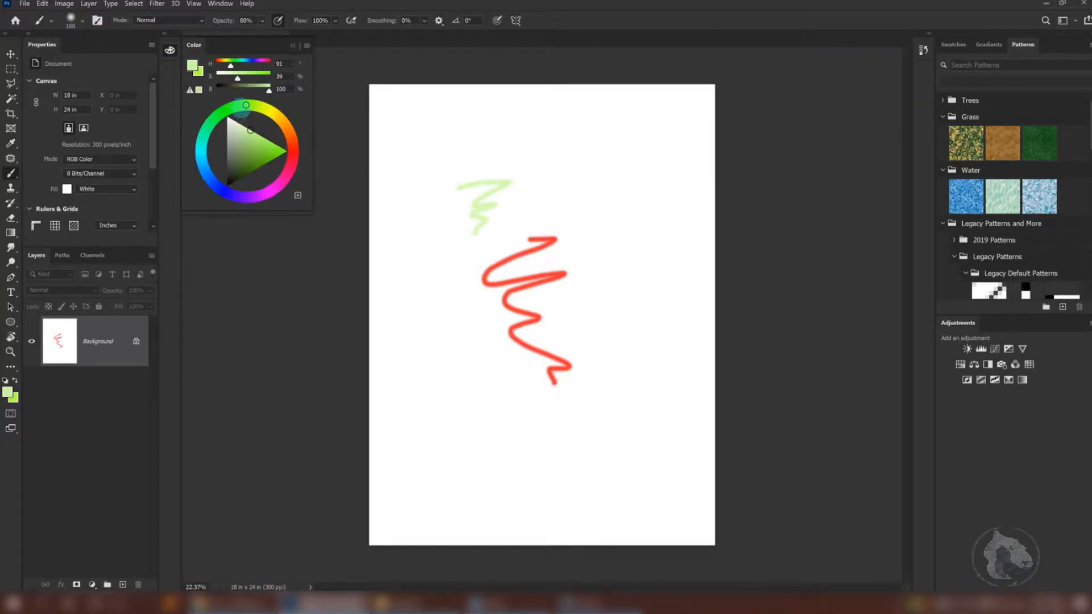
click(293, 49)
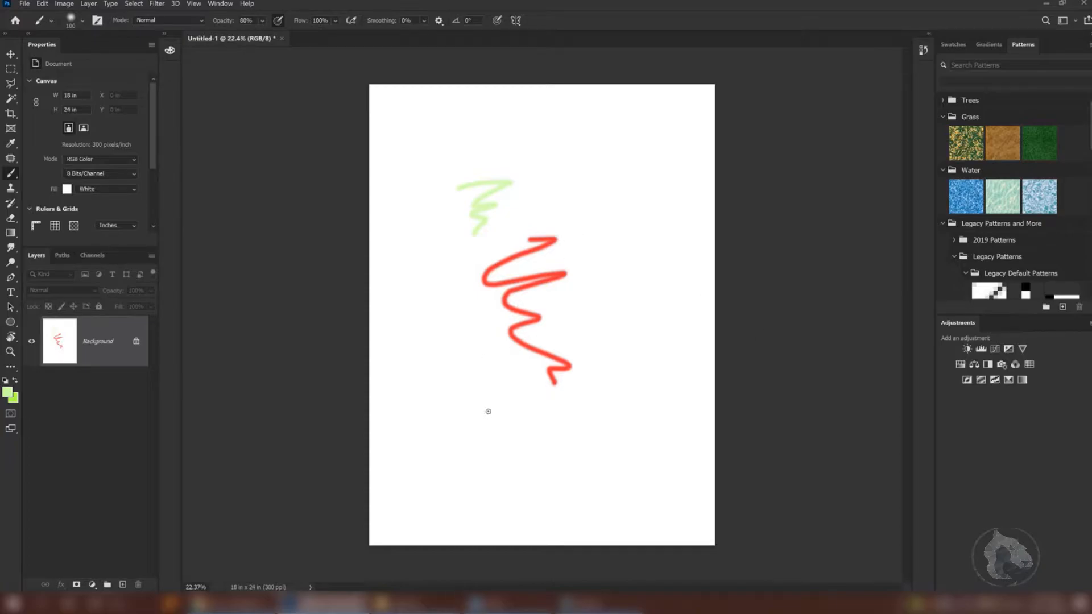
- Undo the green and red brush strokes to clear the canvas
key(ctrl)
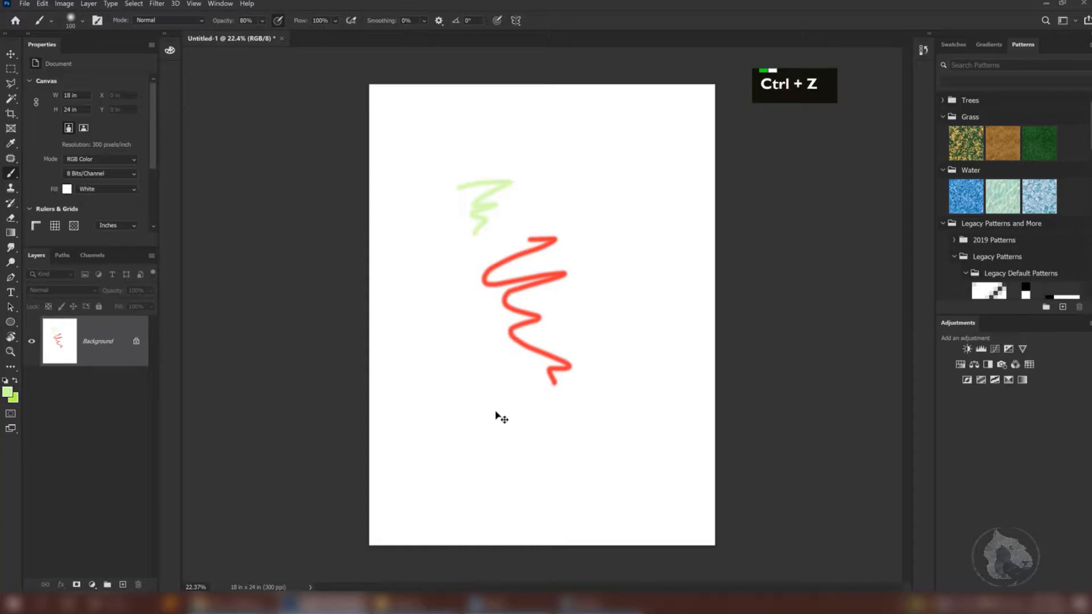
key(ctrl+z)
key(ctrl+z)
key(ctrl+z)
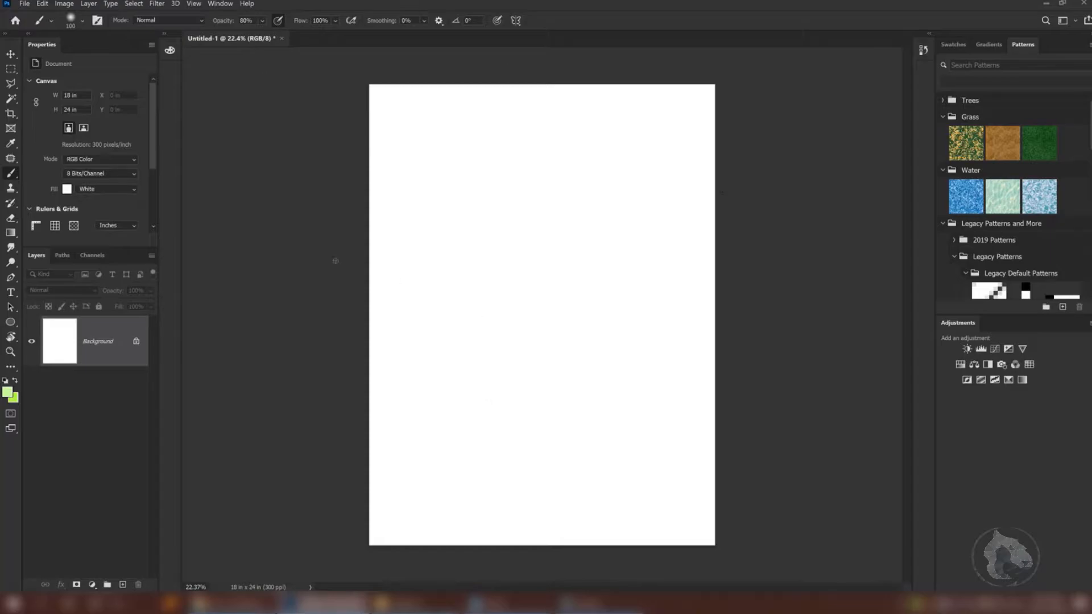
- Try defining a new workspace named nameit that captures Keyboard Shortcuts, Menus and Toolbar, and cancel without saving it
click(1073, 21)
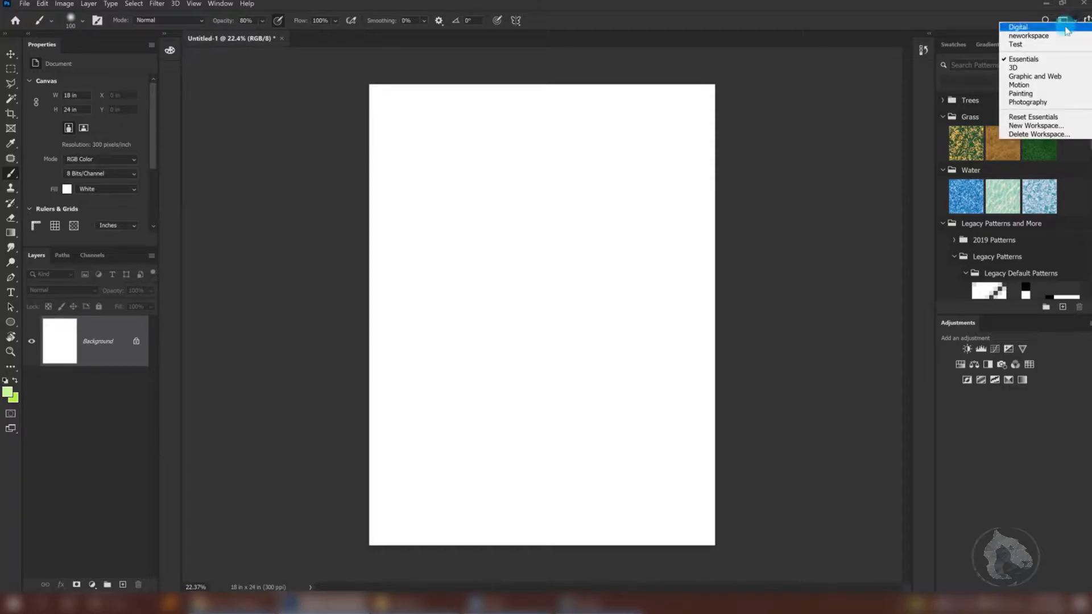
click(1018, 127)
click(453, 217)
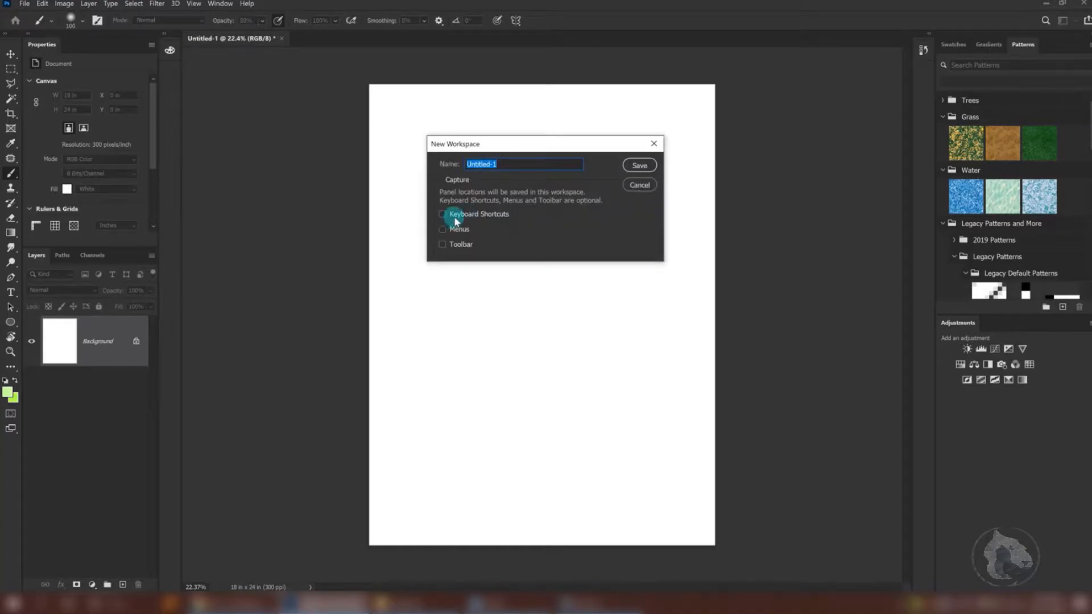
click(454, 229)
click(450, 244)
click(454, 246)
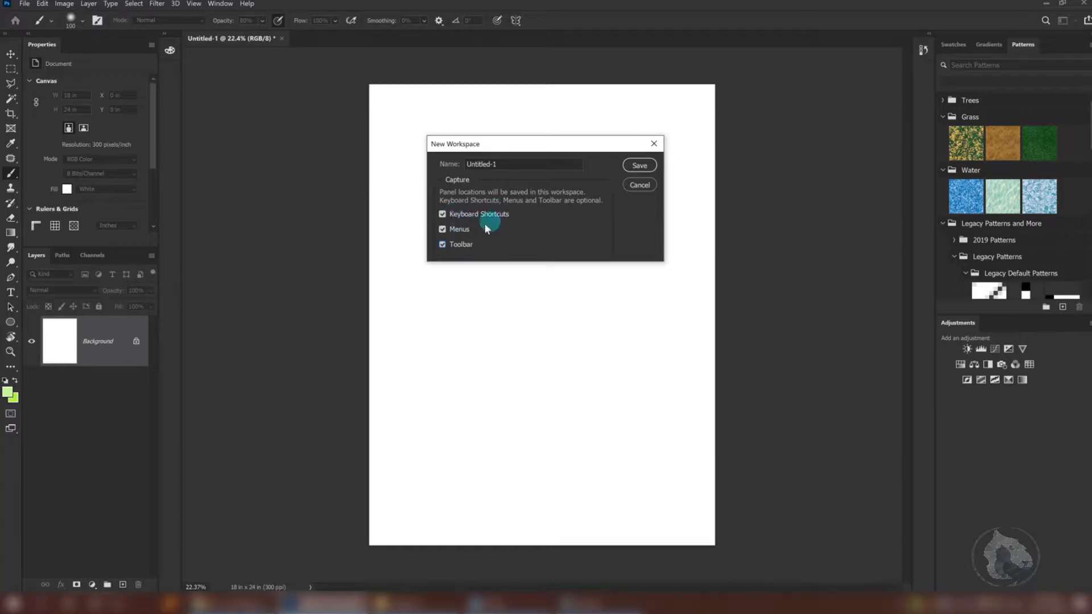
double_click(494, 164)
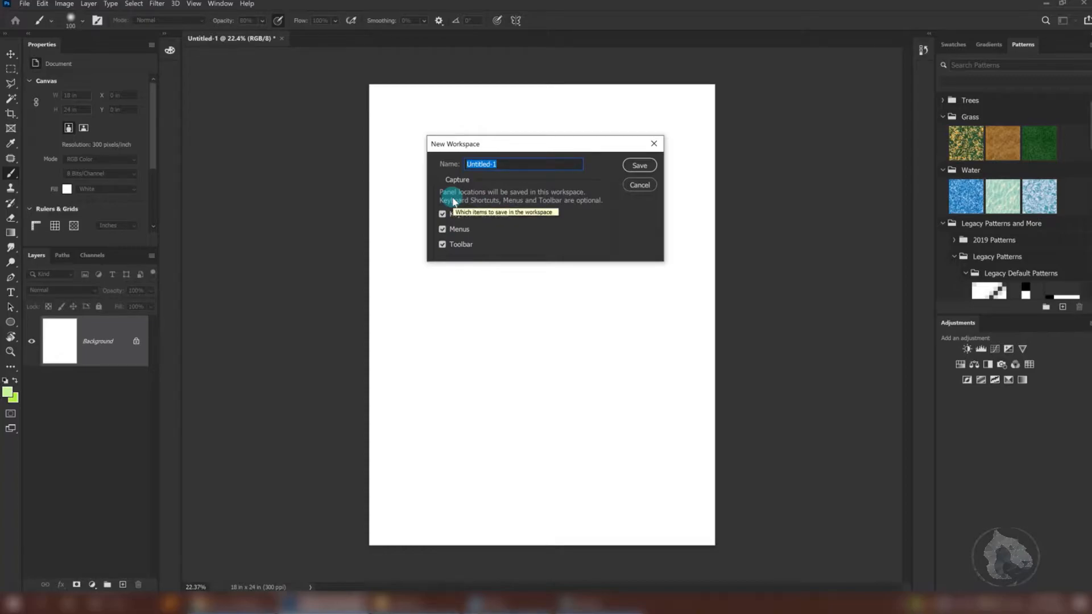
text(nameit)
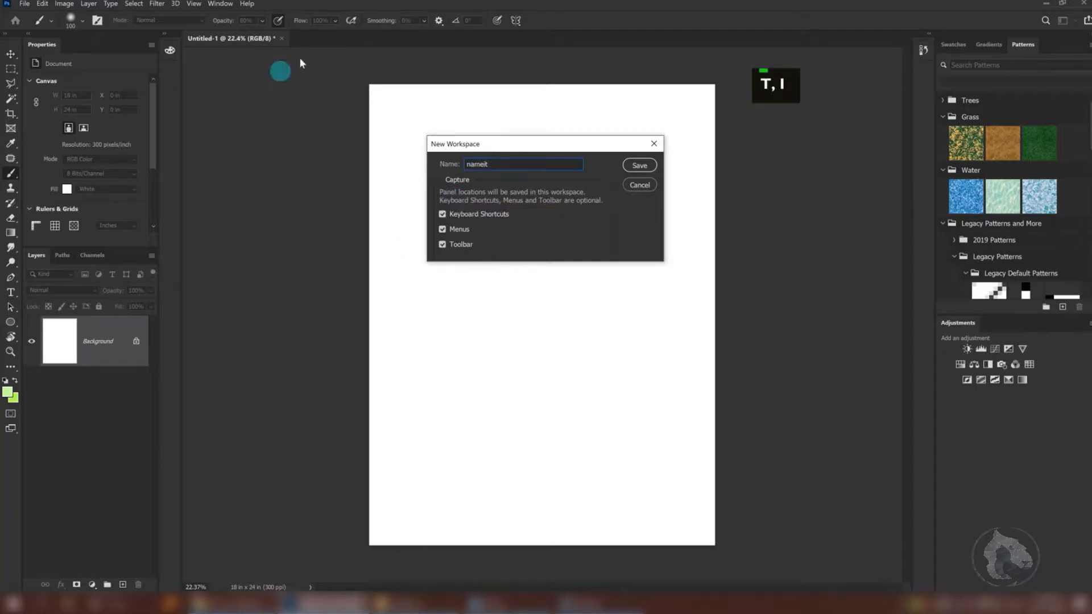
double_click(495, 164)
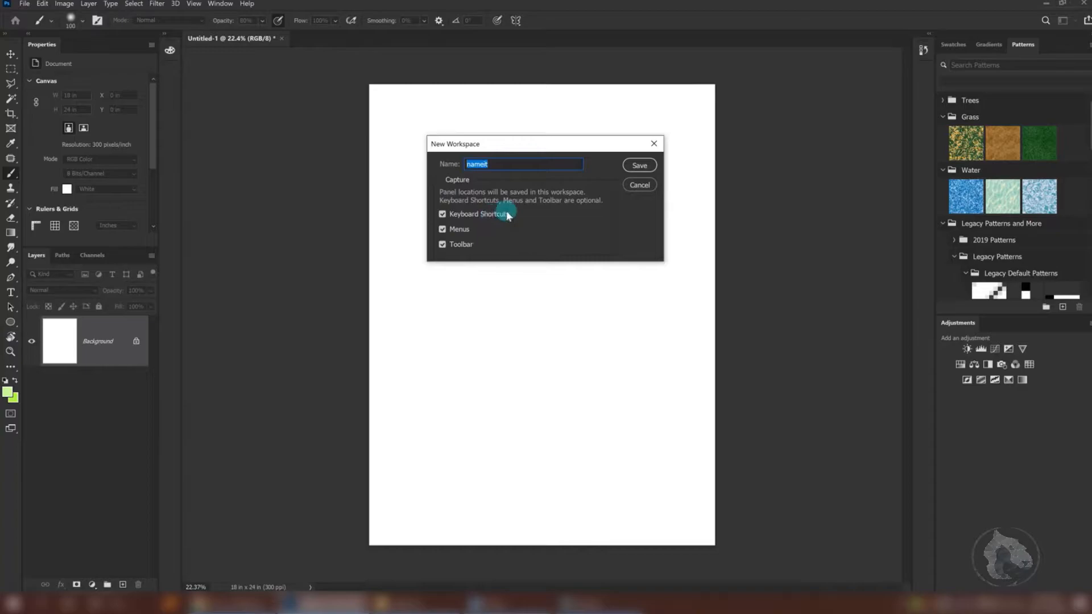
click(636, 187)
- Reset the Essentials workspace to its default layout and switch to the saved Digital workspace
click(1069, 22)
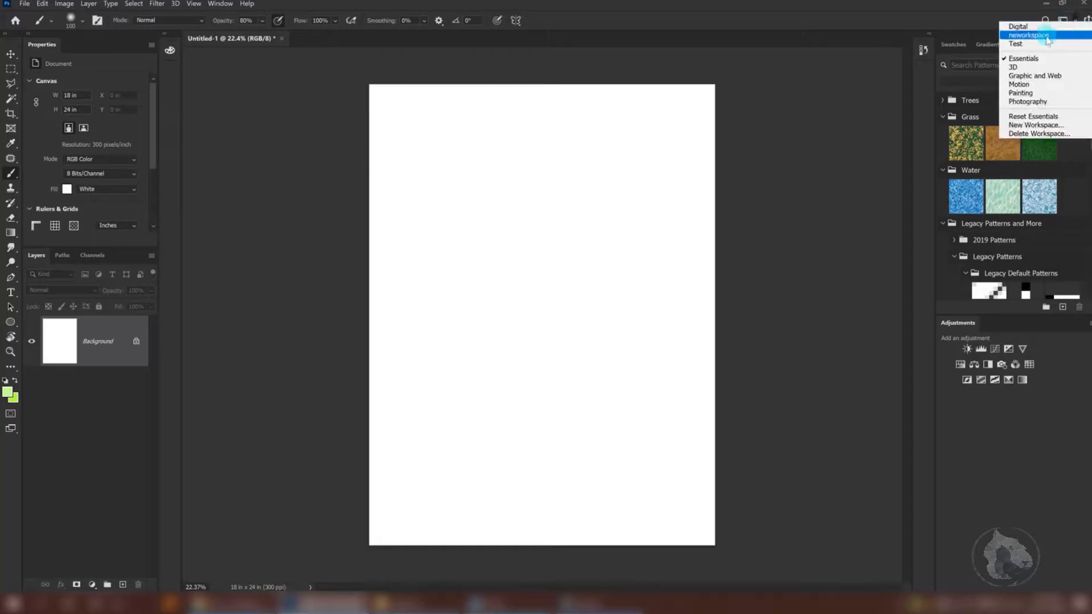
click(1037, 89)
click(1068, 21)
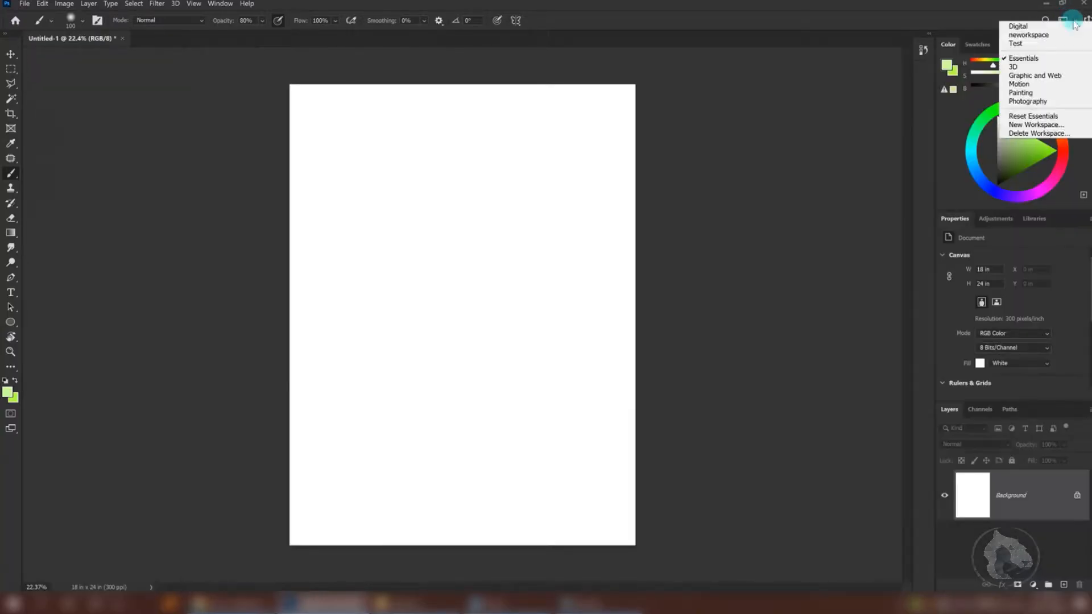
click(1026, 35)
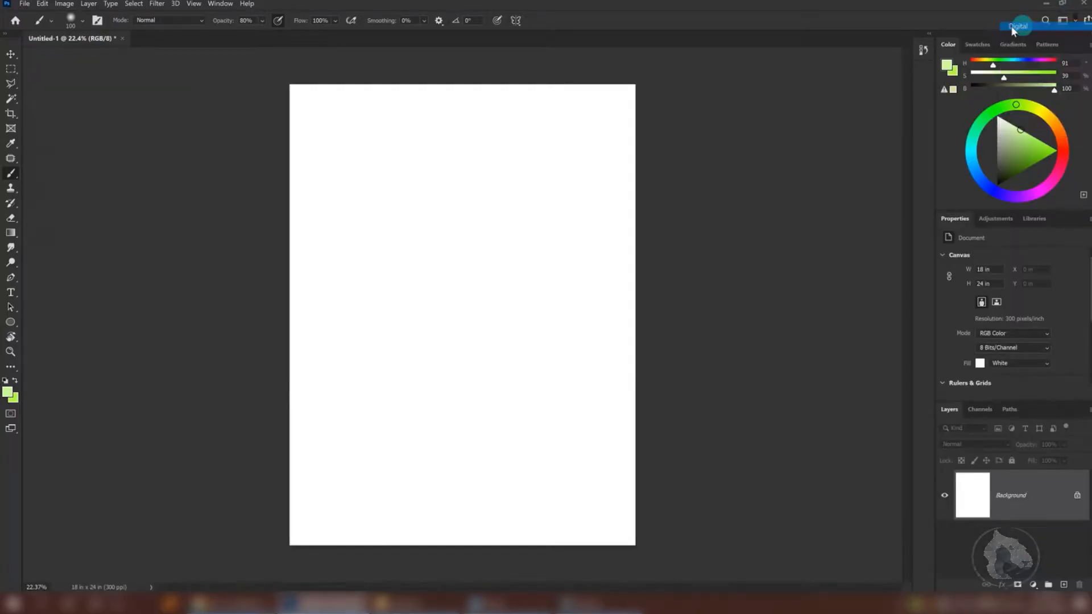
click(1075, 20)
click(1080, 21)
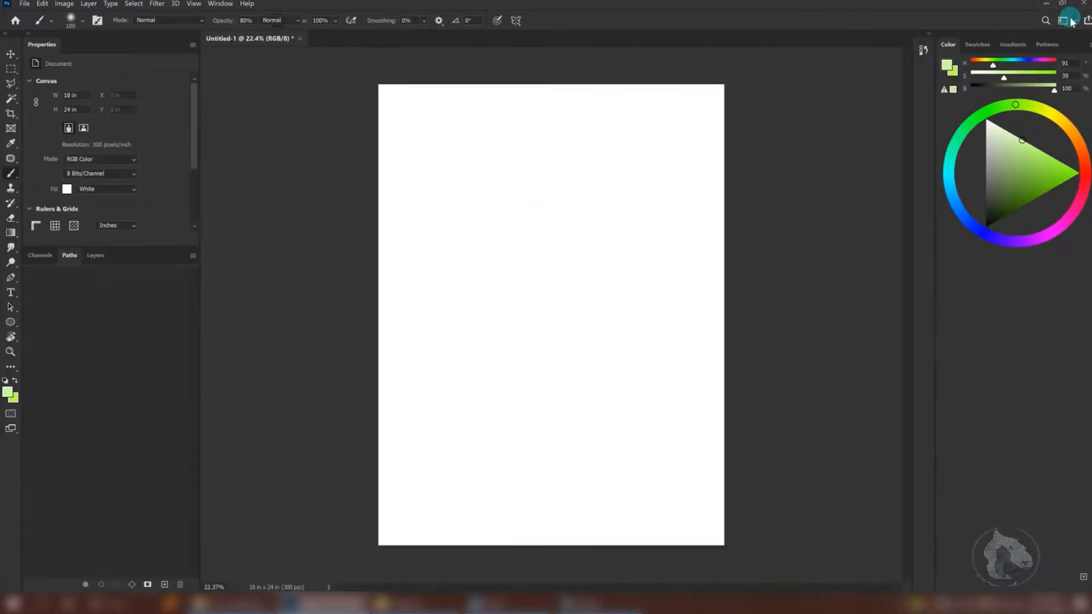
click(1076, 20)
click(1021, 67)
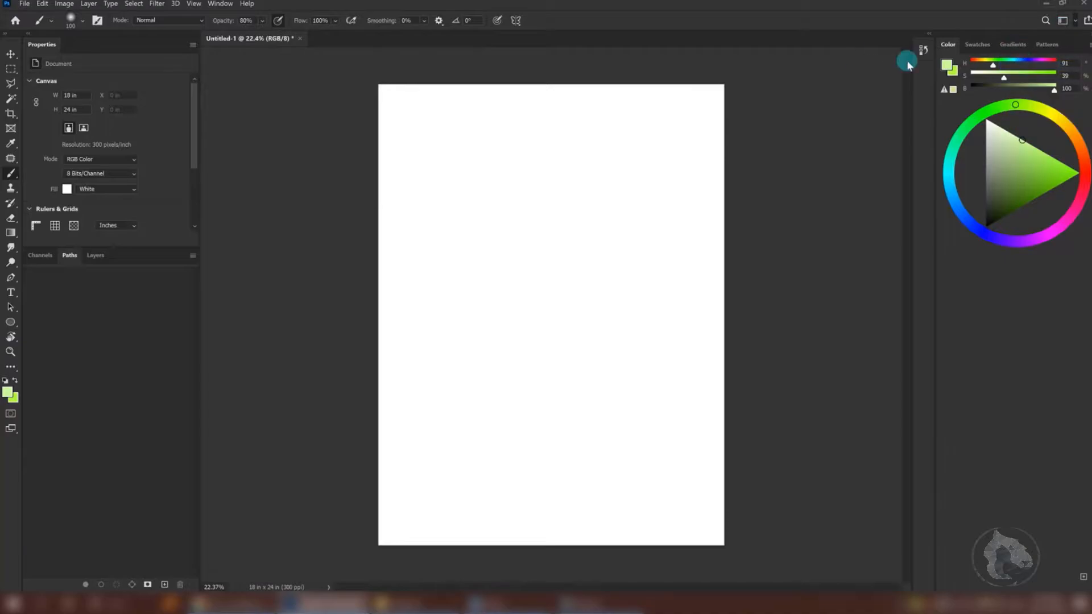
- Switch to the custom workspace that docks the Layers, Swatches and Brushes panels, and open the Keyboard Shortcuts settings
click(1063, 20)
click(1044, 34)
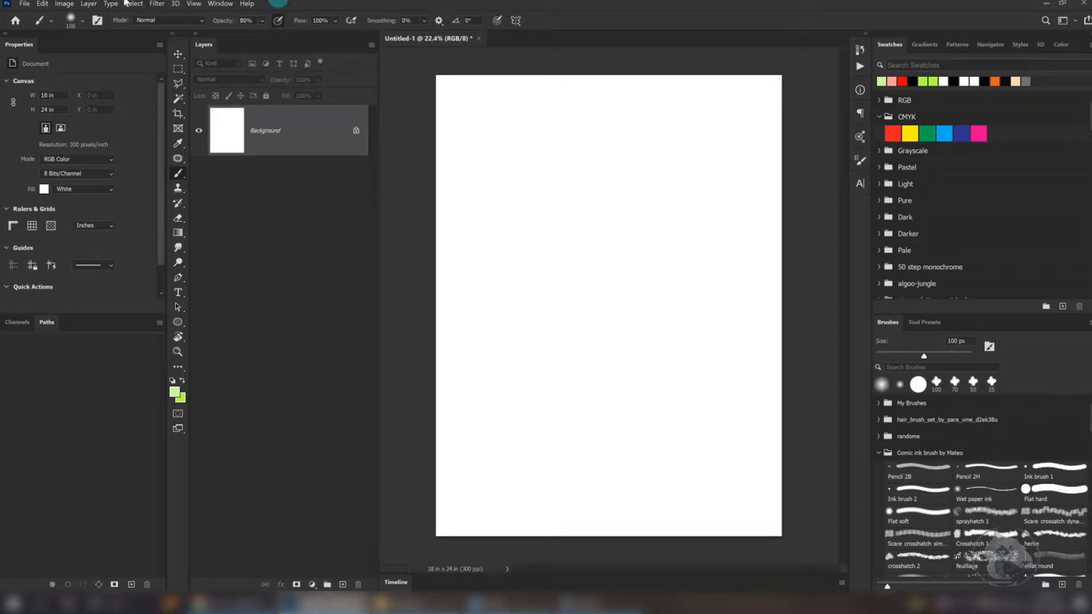
click(42, 4)
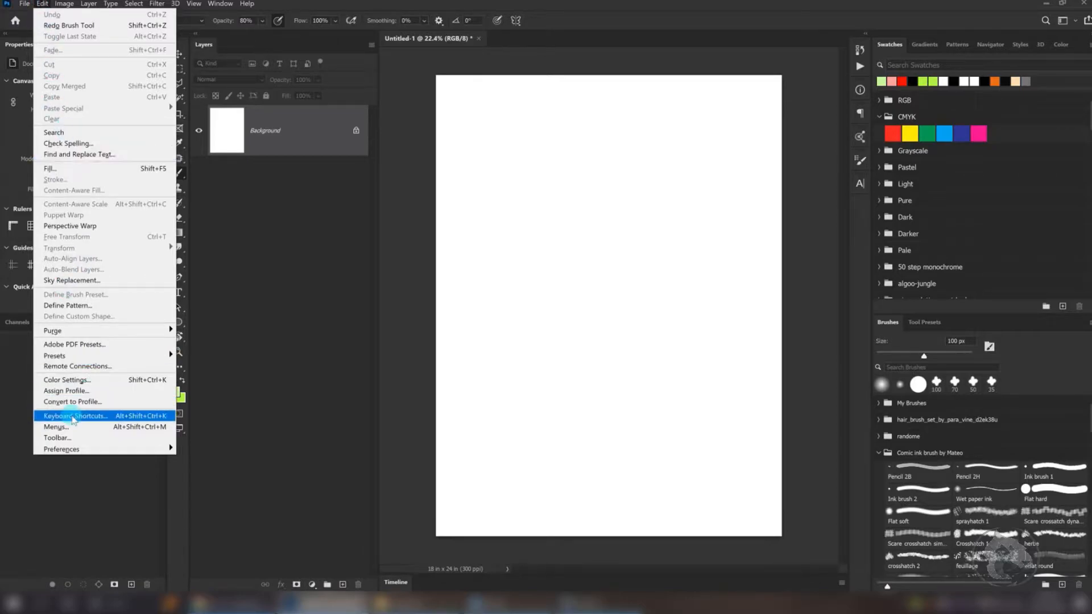
click(118, 418)
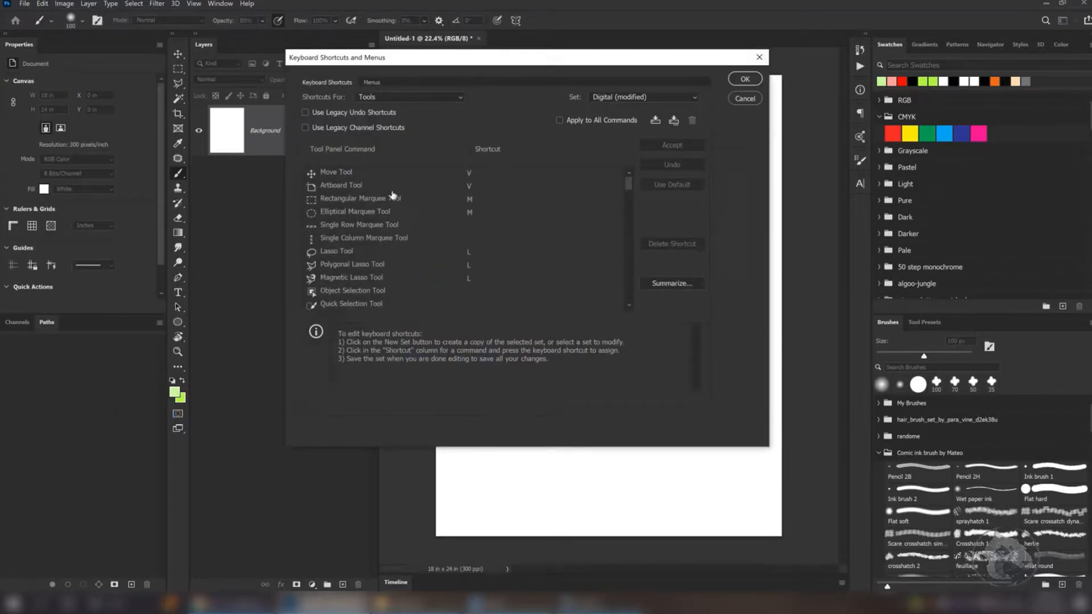
- Show the Application Menus shortcuts and examine the Save As shortcut in the File group
click(384, 99)
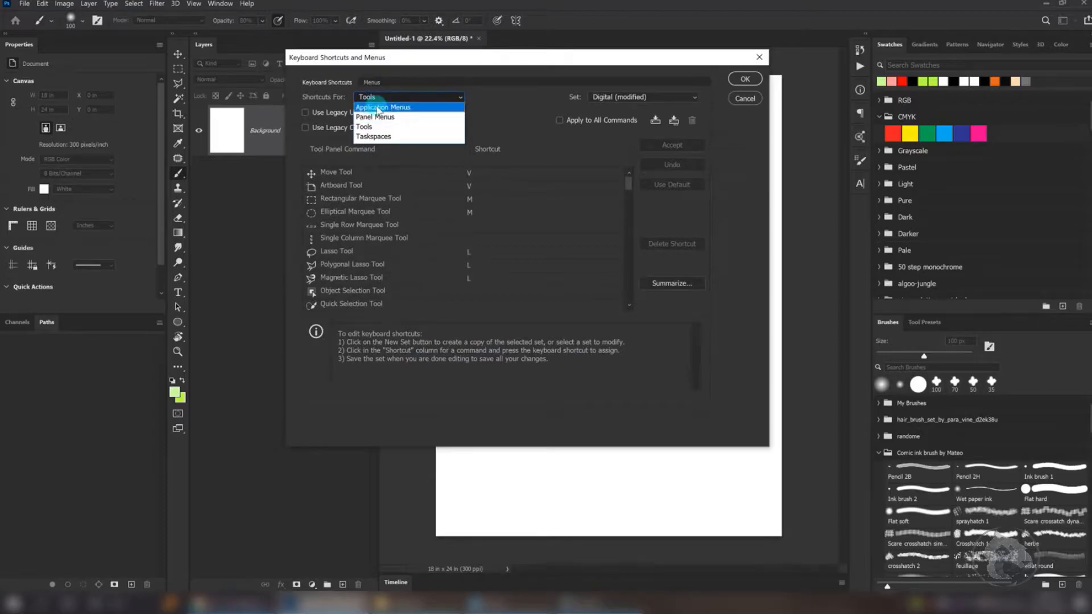
click(378, 108)
click(307, 173)
scroll(437, 234, down, 7)
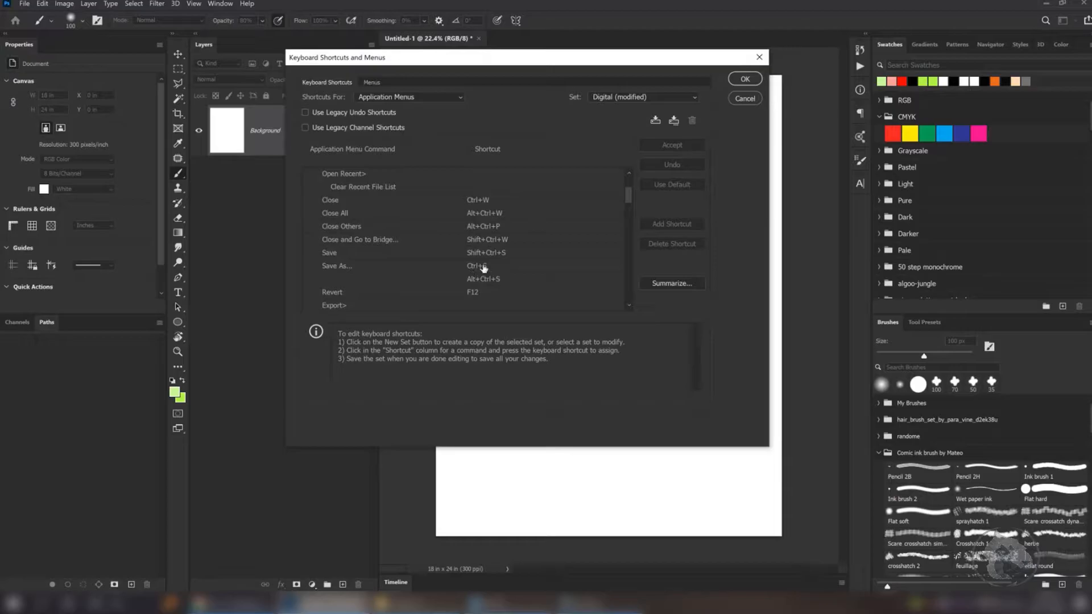
click(478, 267)
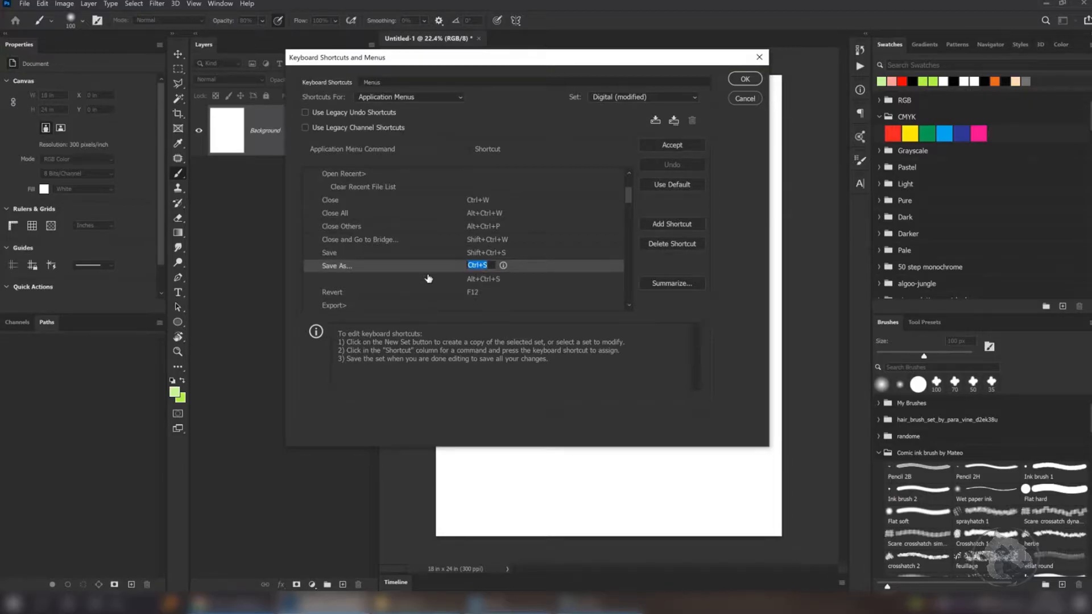
click(471, 270)
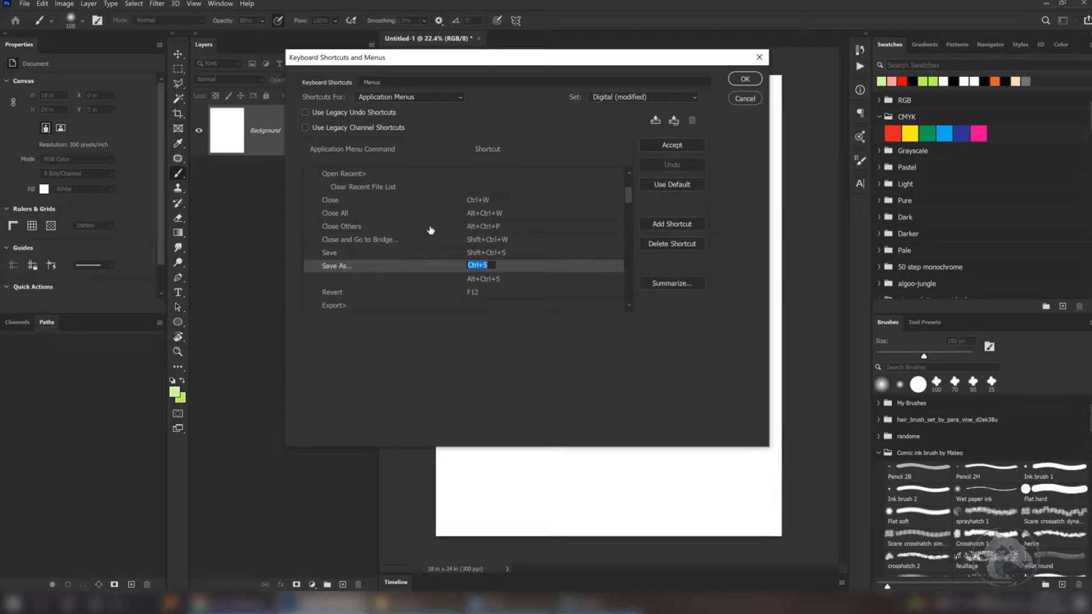
scroll(442, 186, down, 8)
click(629, 196)
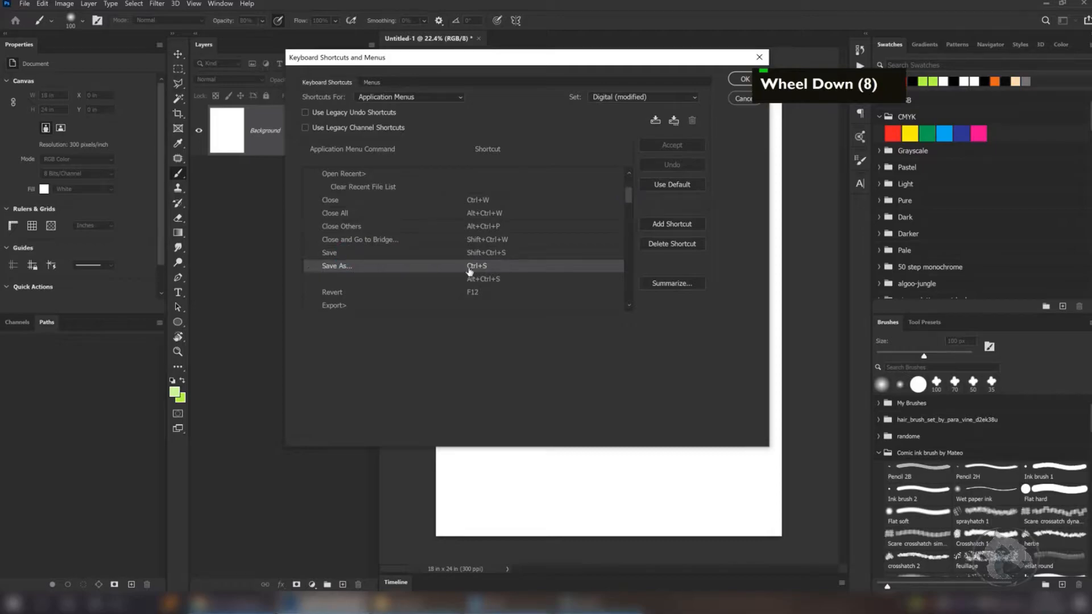
mouse_move(629, 192)
mouse_down()
mouse_move(638, 244)
mouse_move(640, 200)
mouse_up()
- Review the Tools shortcuts for brush size, brush hardness and the Foreground Color Picker, and accept the shortcut settings
click(409, 96)
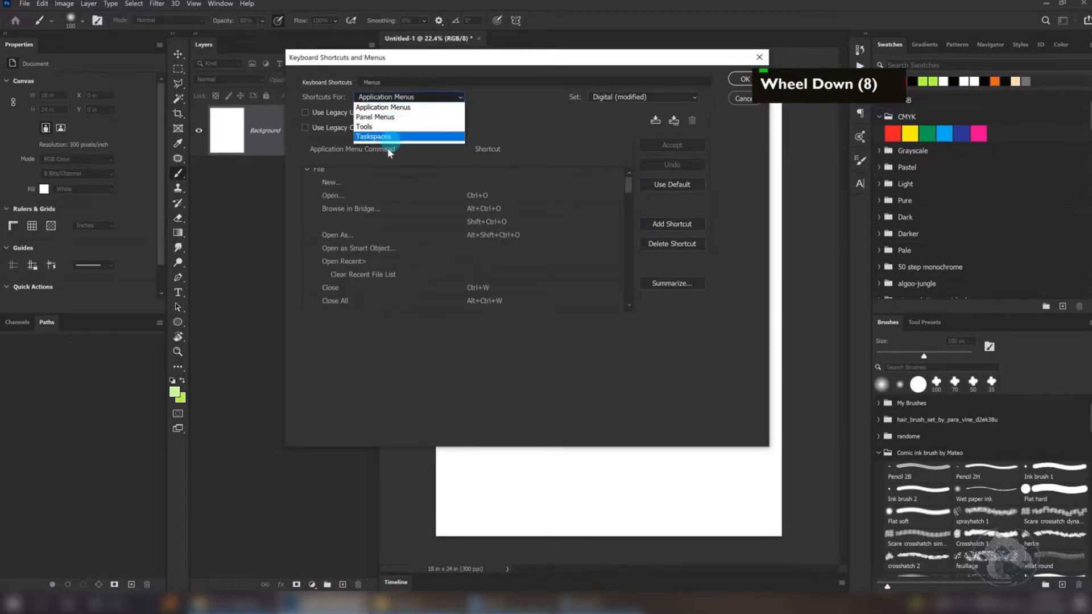
click(373, 131)
drag(626, 180, 629, 278)
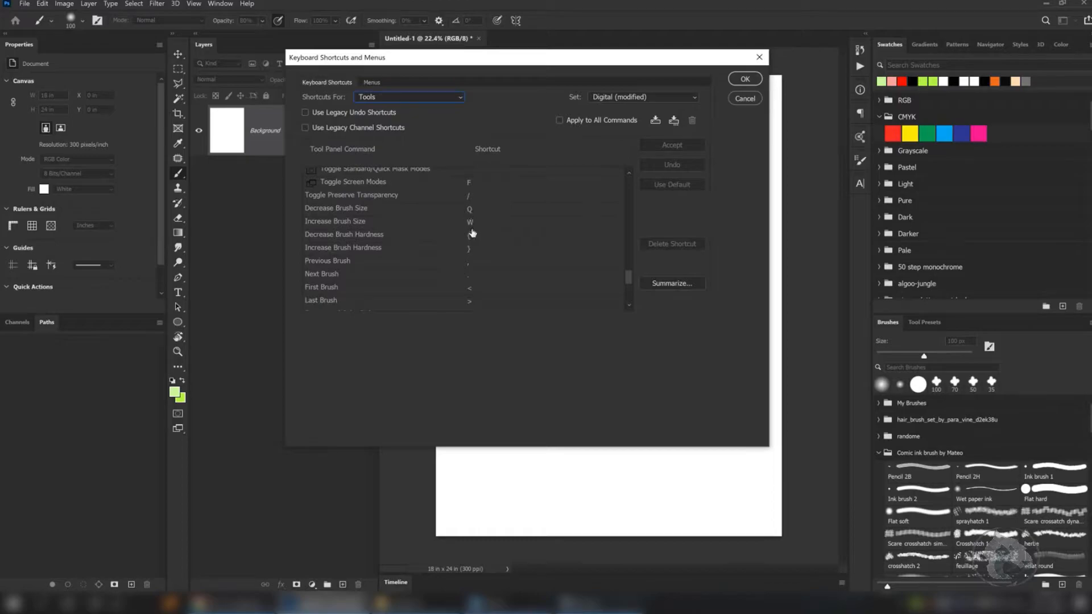
scroll(526, 203, down, 1)
scroll(526, 203, down, 1)
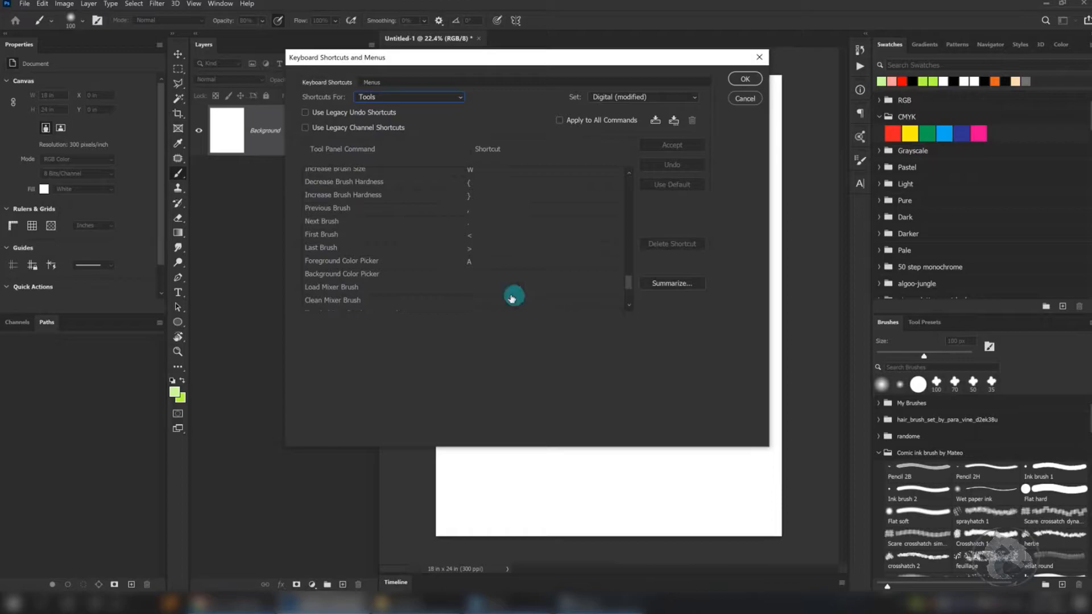
click(743, 79)
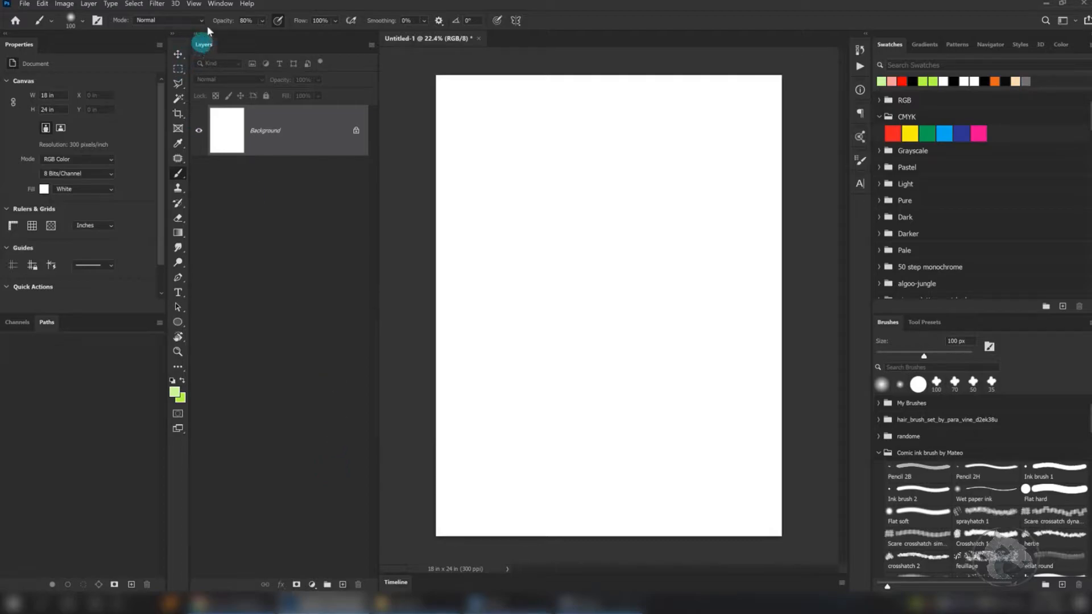
- Brush a short light green zigzag on the Background layer and undo it
click(220, 4)
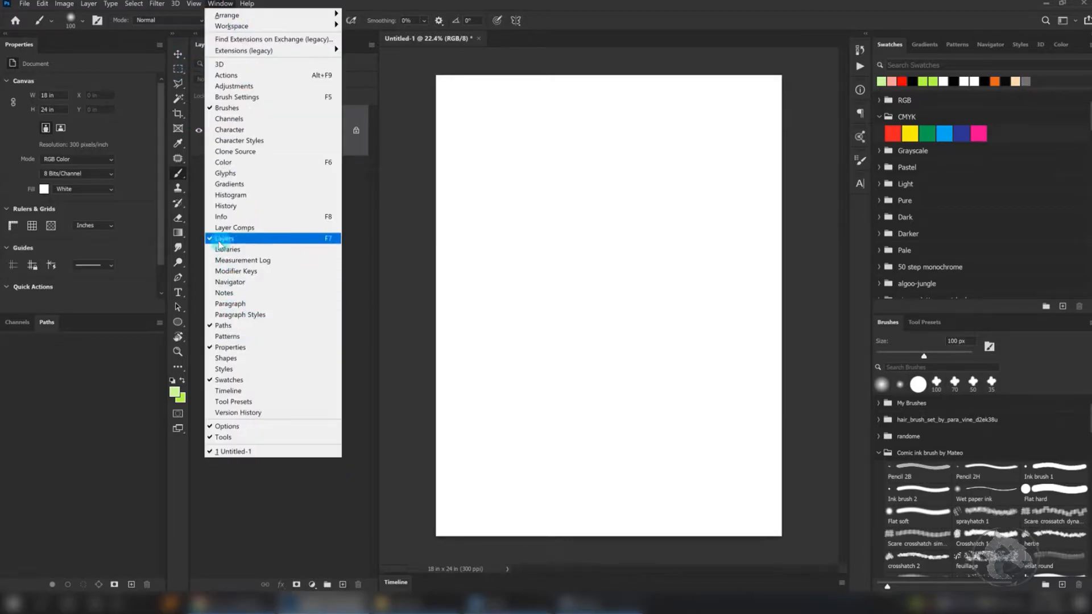
click(280, 474)
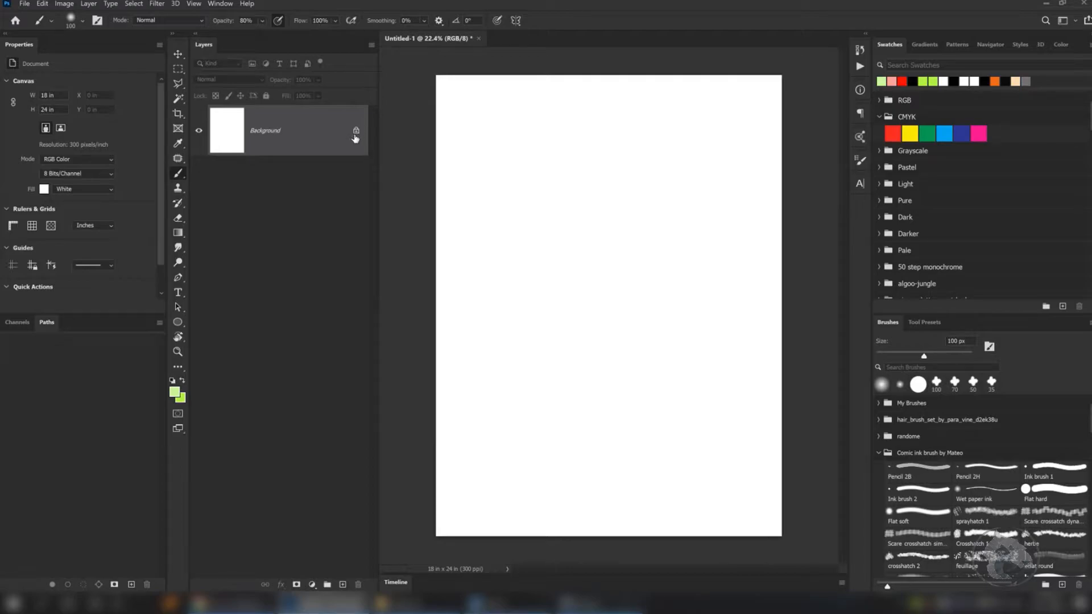
drag(496, 203, 545, 265)
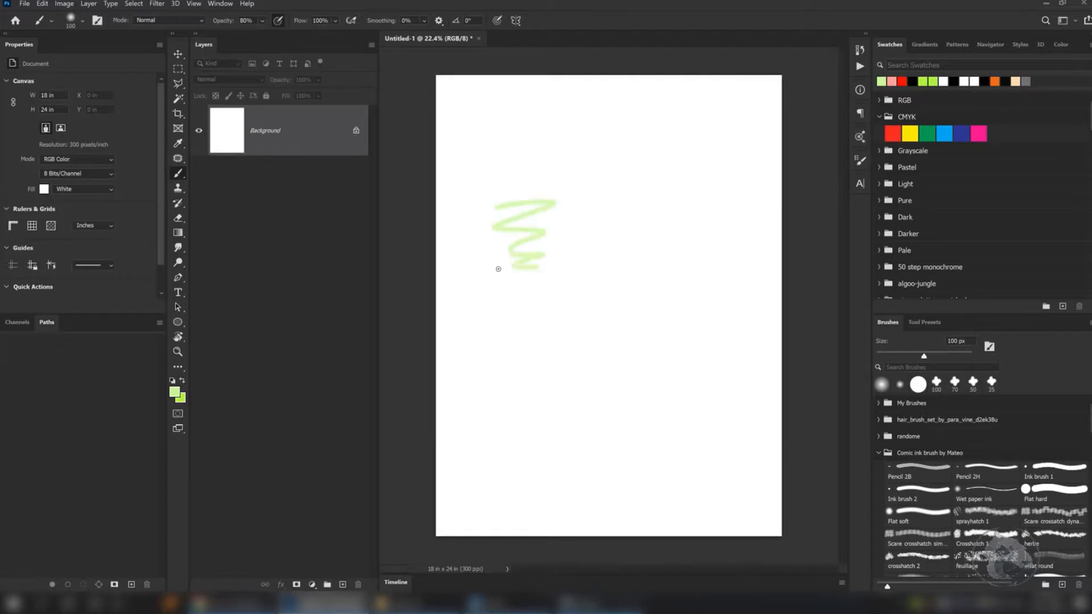
key(ctrl+z)
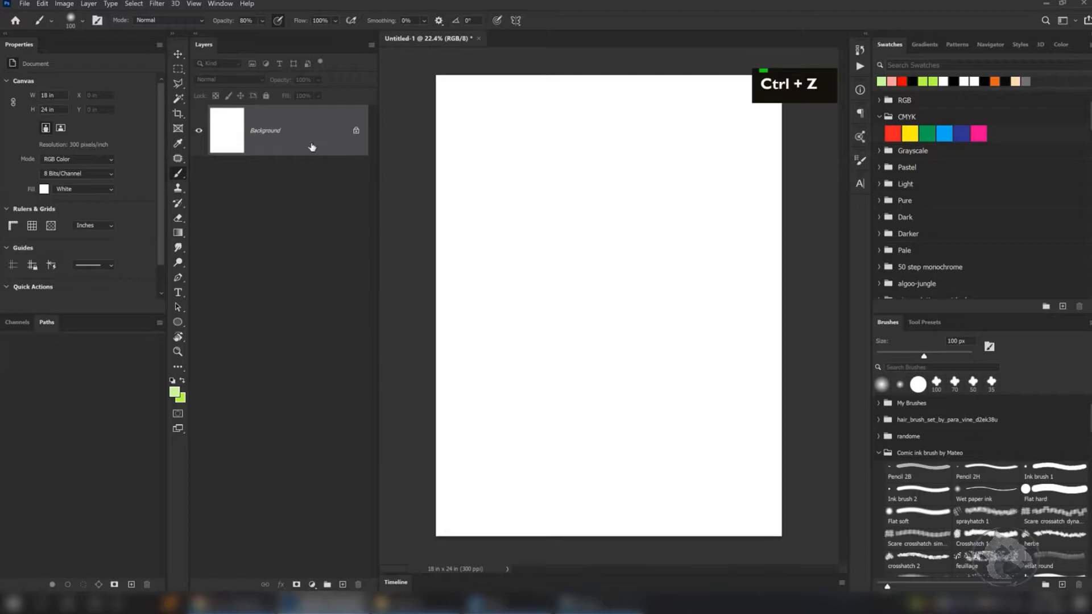
- Add a new layer above the Background, set the brush opacity to 100%, and make the new layer active
click(343, 585)
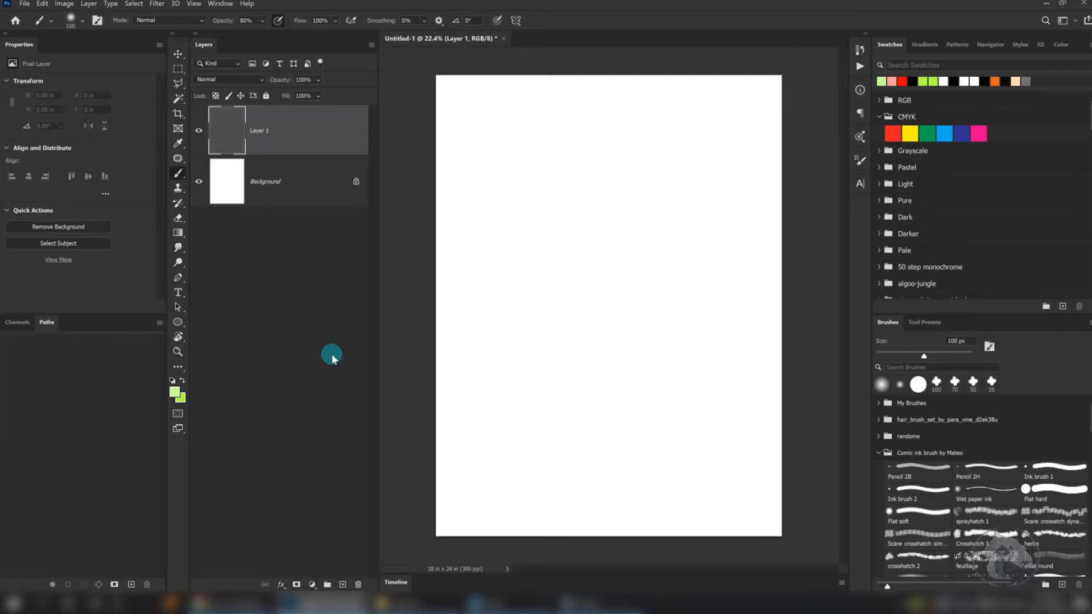
key(b)
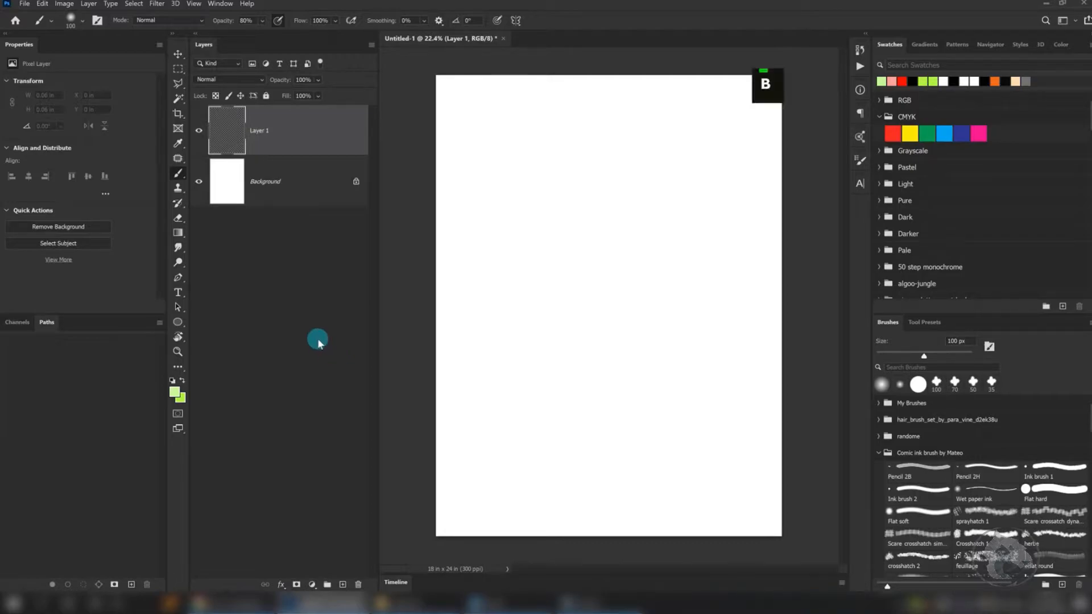
click(312, 343)
key(b)
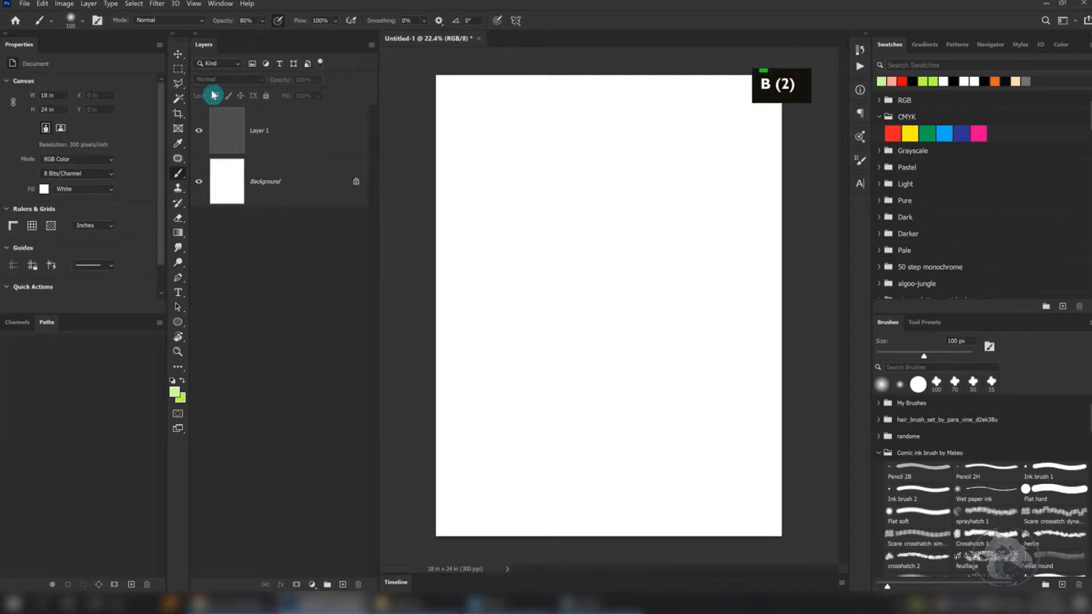
drag(221, 26, 271, 29)
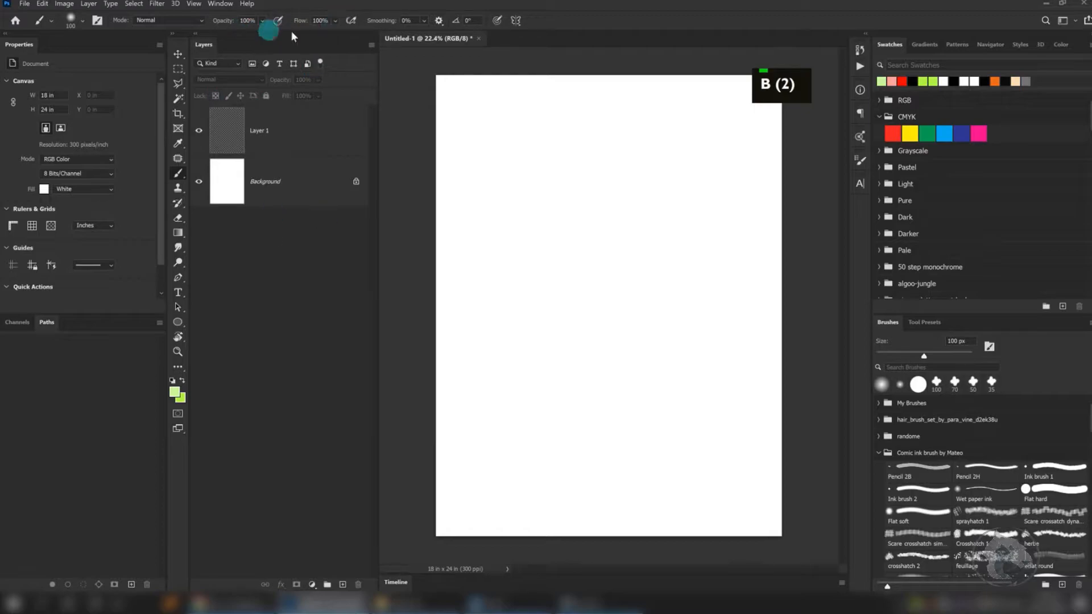
click(264, 123)
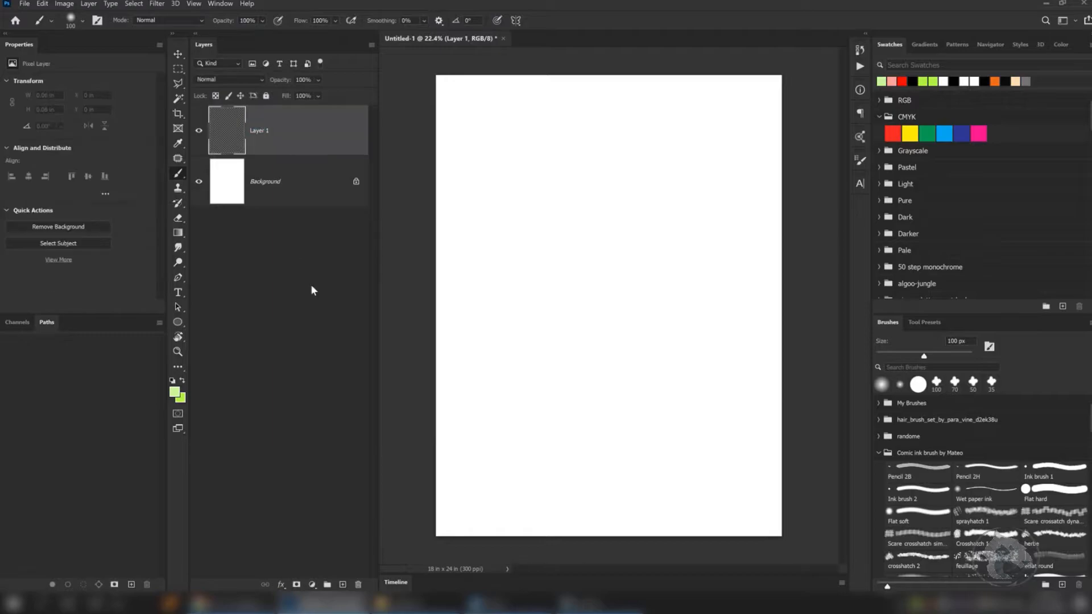
click(267, 281)
click(271, 129)
click(268, 191)
click(261, 126)
- Choose the Wet paper ink brush at 25 px and sketch a light green zigzag on Layer 1
key(bracketleft)
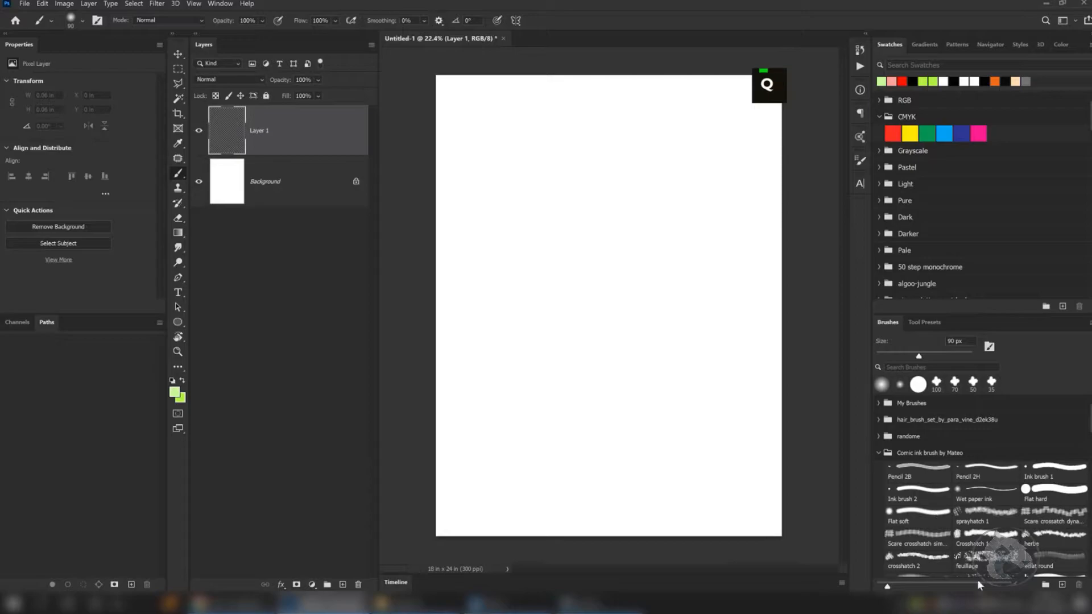
click(968, 499)
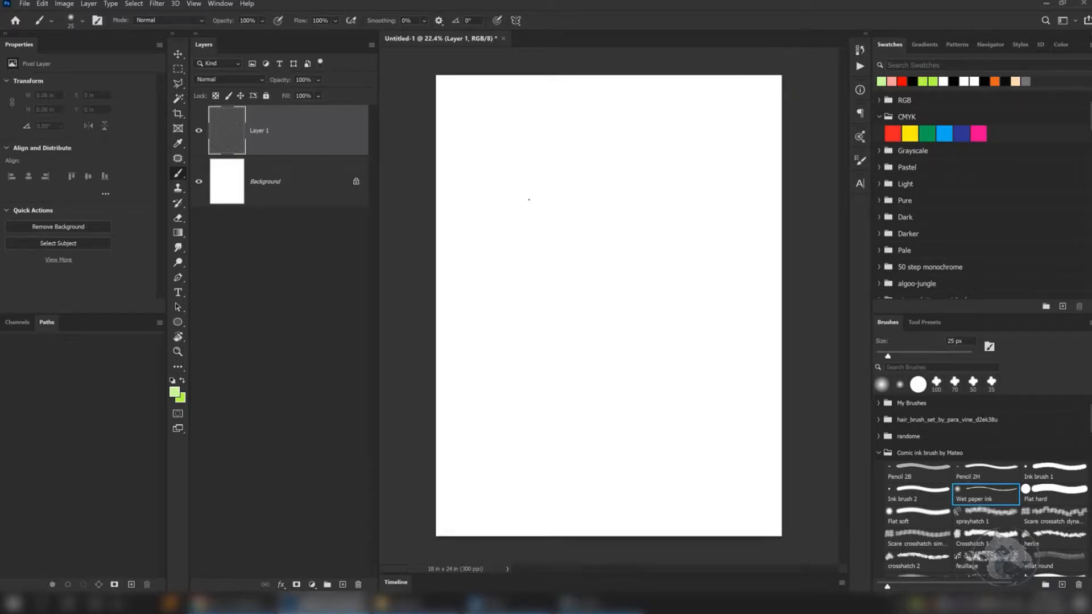
drag(534, 298, 562, 264)
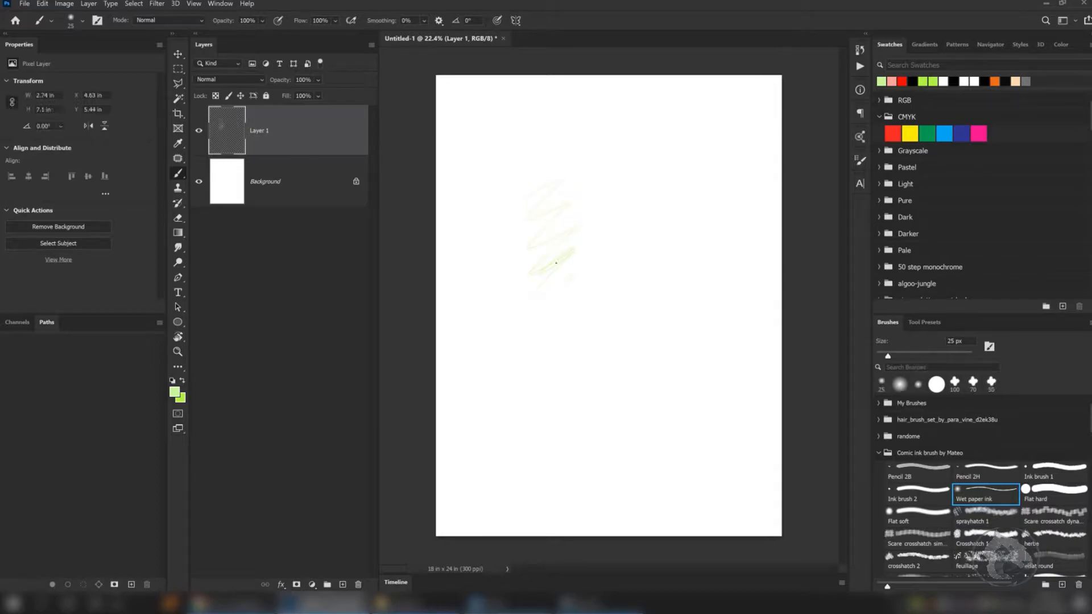
- Enlarge the brush to 1200 px and paint a solid light green patch beside the thin zigzag
key(w)
key(w)
key(w)
key(w)
key(w)
key(w)
key(w)
key(w)
key(w)
key(w)
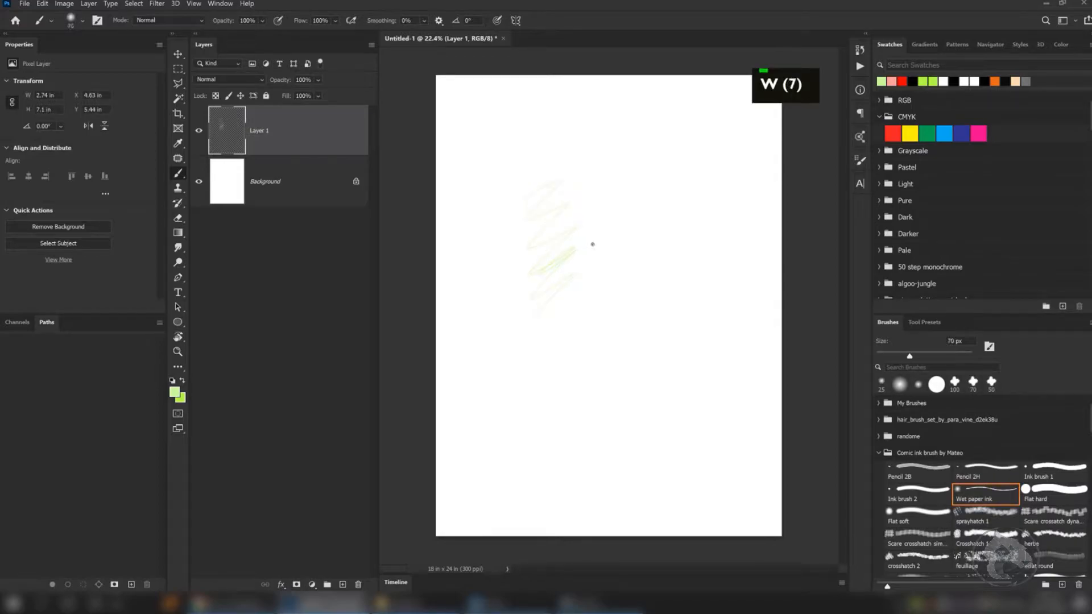
key(w)
key(w)
key(w)
key(w)
key(w)
key(w)
key(w)
key(w)
key(w)
key(w)
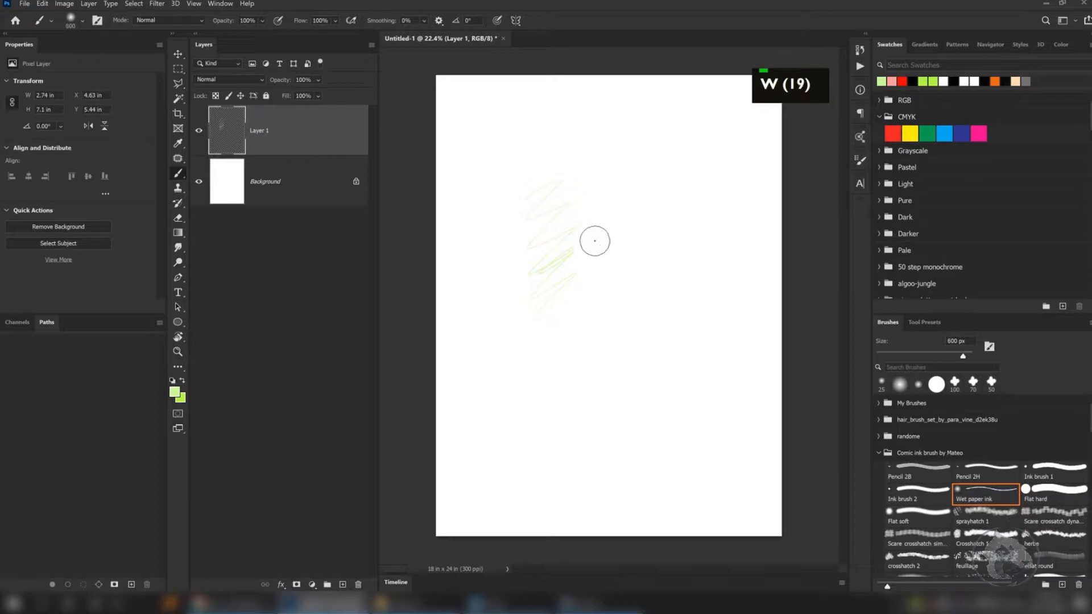
key(w)
key(w)
key(w)
key(w)
key(w)
drag(609, 195, 605, 251)
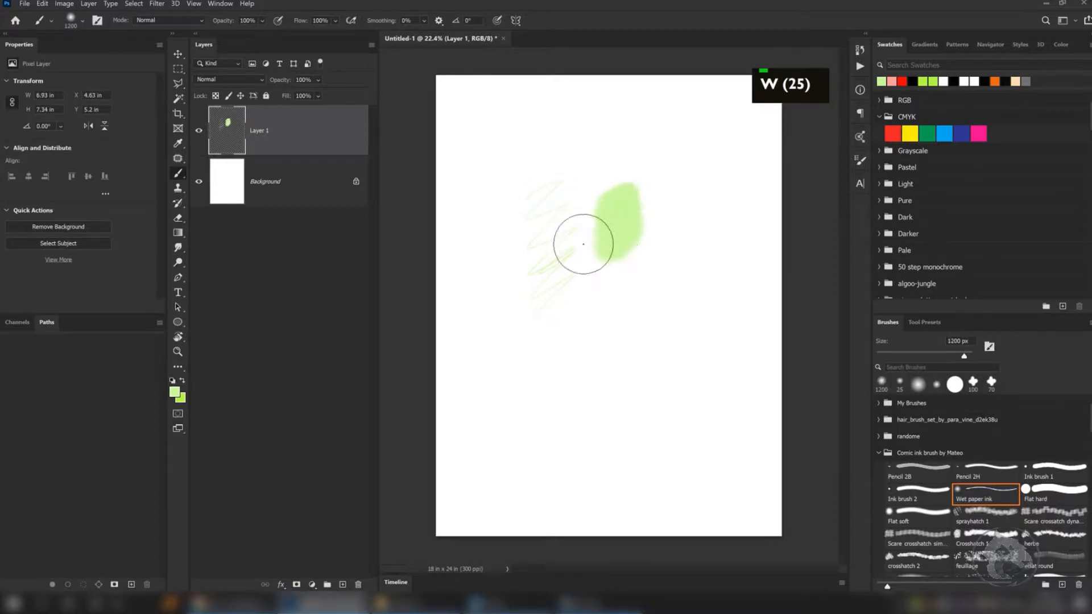
- Reduce the brush size to 250 px and paint a dense light green zigzag below the thin strokes
key(q)
key(q)
key(q)
key(q)
key(q)
key(q)
key(q)
key(q)
key(q)
key(q)
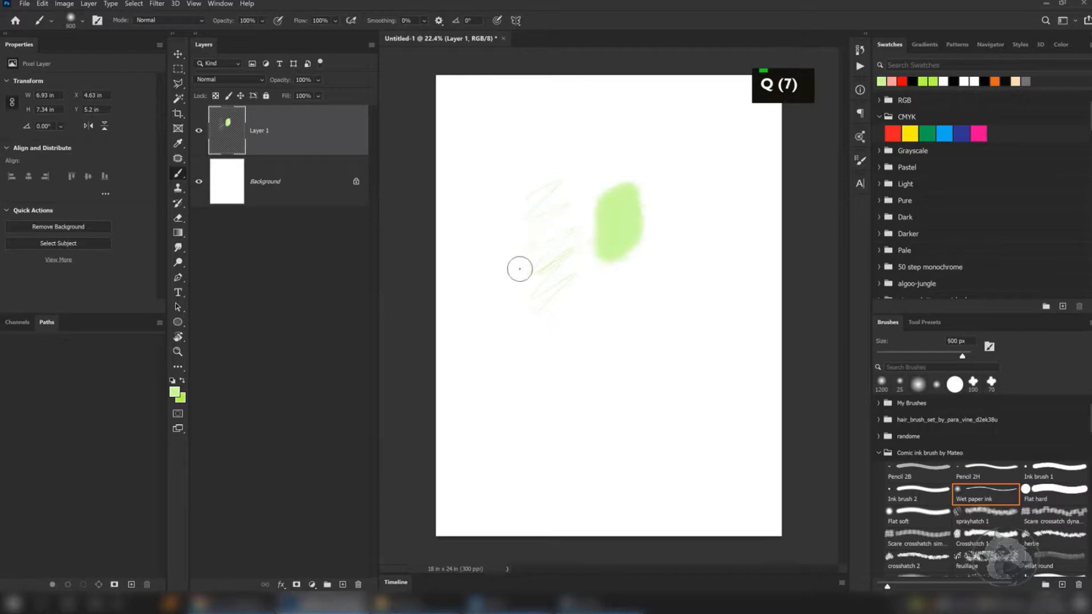
mouse_move(506, 276)
mouse_down()
mouse_move(521, 307)
mouse_move(511, 341)
mouse_move(533, 375)
mouse_up()
- Change the foreground color to a saturated orange using the Color Picker's hue mode
key(a)
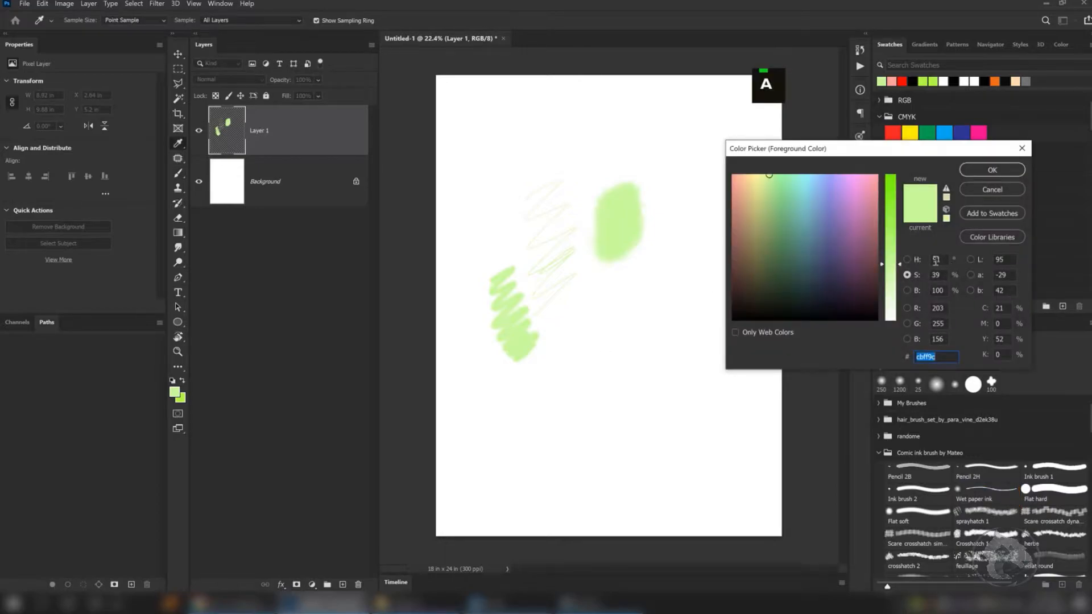
click(908, 259)
drag(898, 225, 890, 309)
click(815, 207)
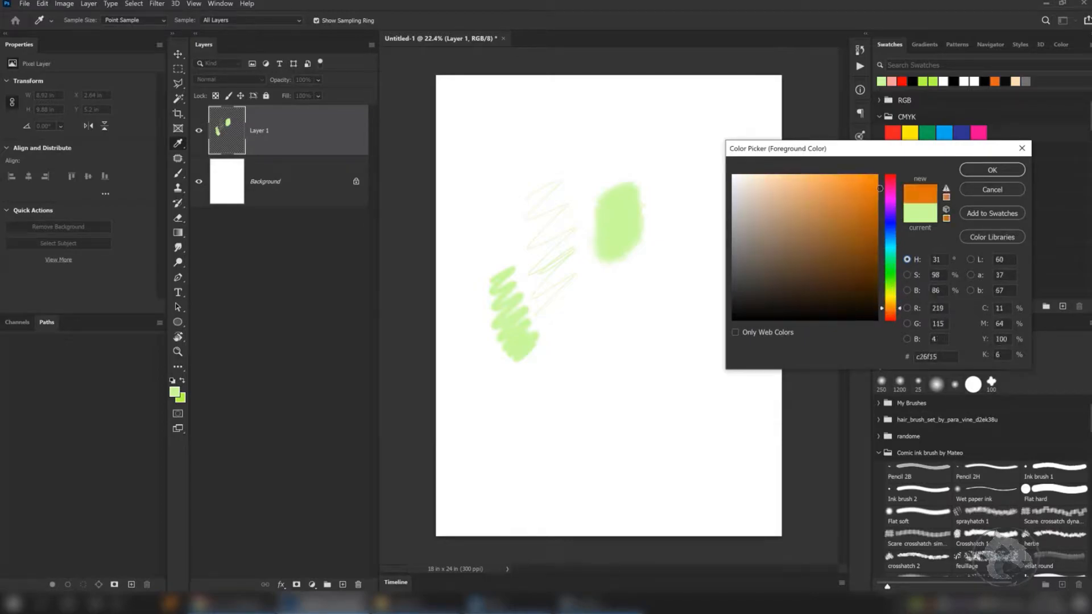
click(992, 169)
- Brush three wavy orange strokes below the green patch on Layer 1
key(b)
mouse_move(661, 266)
mouse_down()
mouse_move(680, 317)
mouse_move(652, 366)
mouse_up()
drag(625, 322, 590, 435)
mouse_move(574, 377)
mouse_down()
mouse_move(579, 400)
mouse_move(572, 435)
mouse_up()
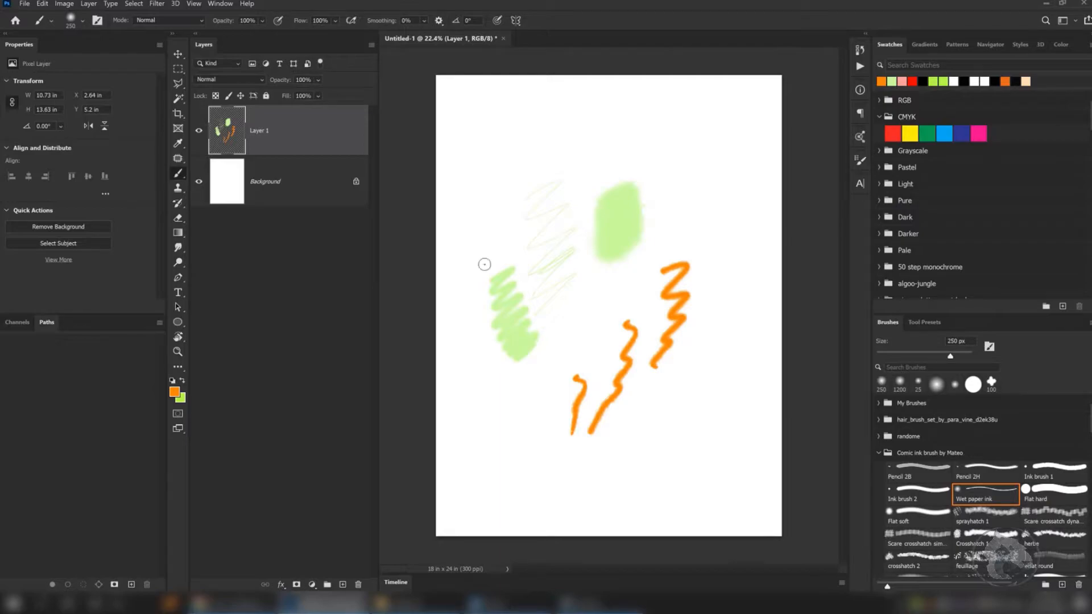
- Toggle Layer 1's visibility several times, delete the layer, and undo the deletion
click(199, 133)
click(199, 133)
click(199, 132)
click(199, 133)
click(199, 133)
click(199, 132)
drag(300, 144, 359, 585)
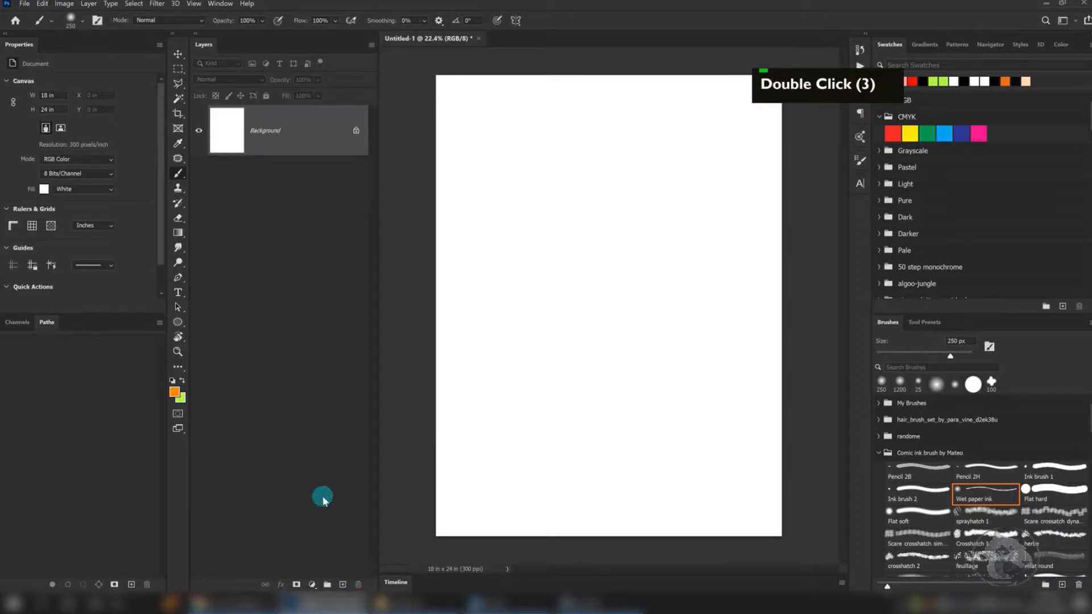
key(ctrl+z)
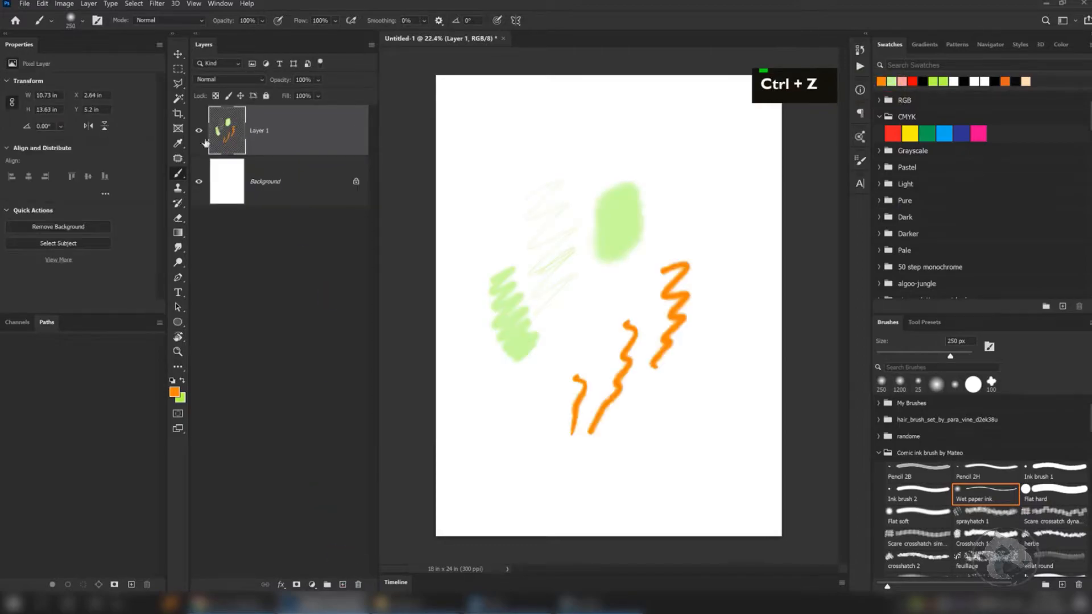
- Hide and show Layer 1 once more and delete it, leaving only the Background layer
double_click(199, 133)
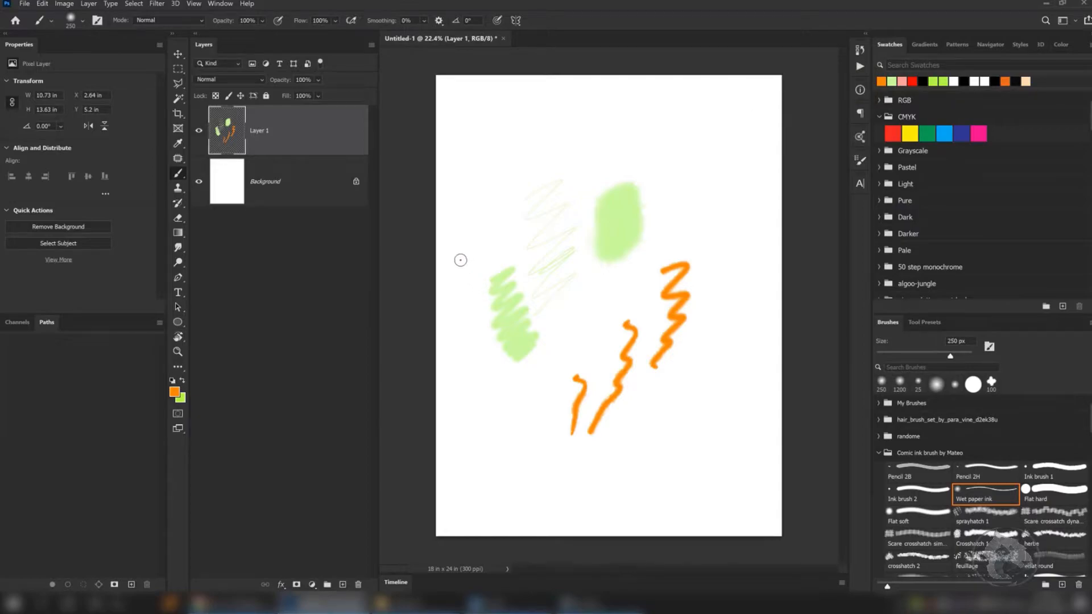
drag(337, 125, 357, 585)
click(275, 517)
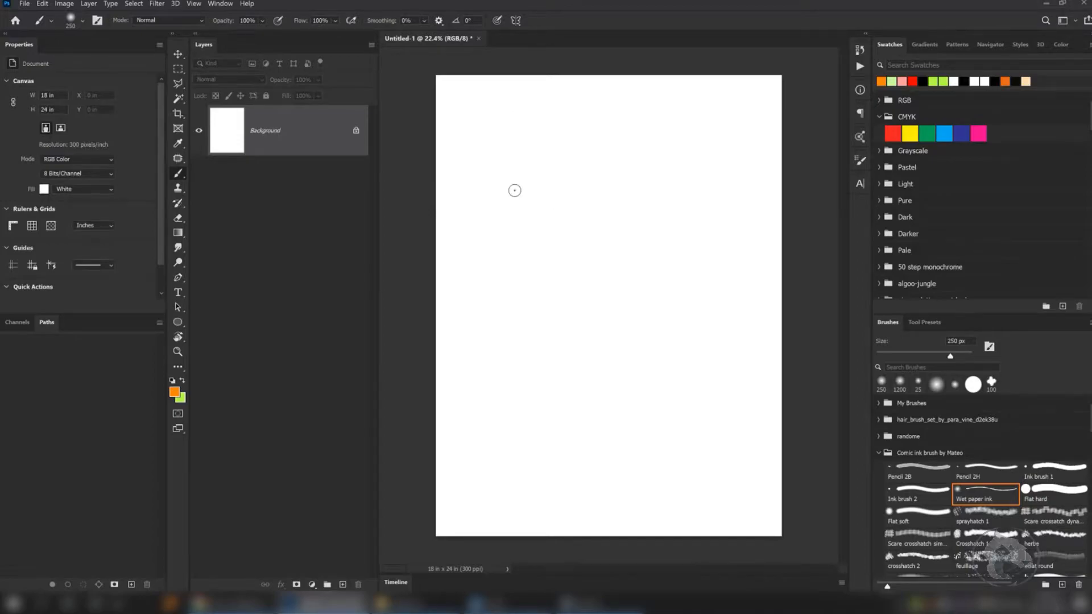
- Add a dark gray Solid Color fill layer above the Background layer
click(370, 397)
click(312, 585)
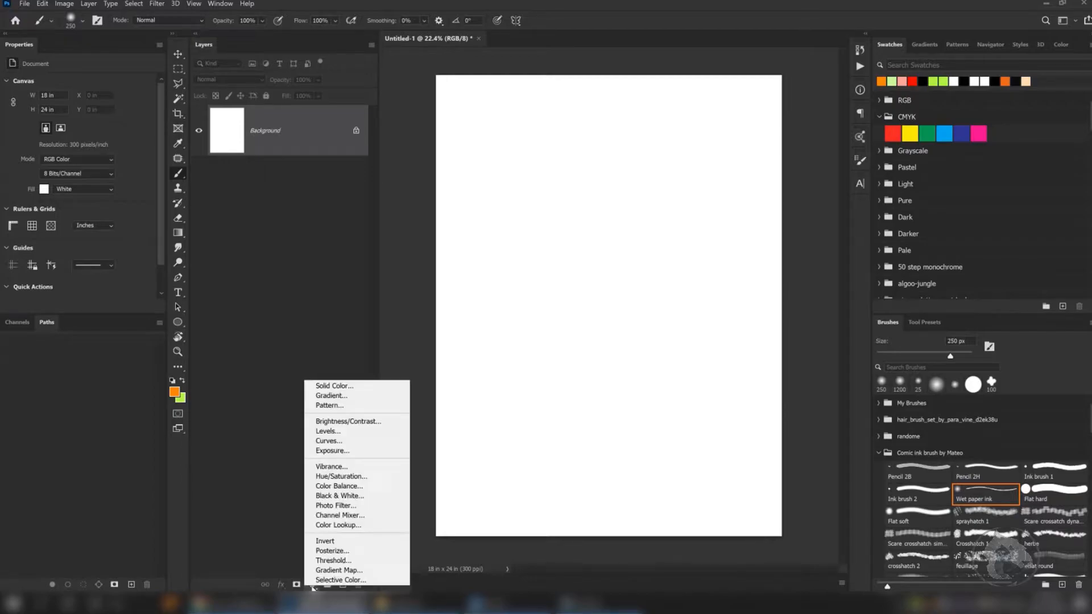
click(329, 387)
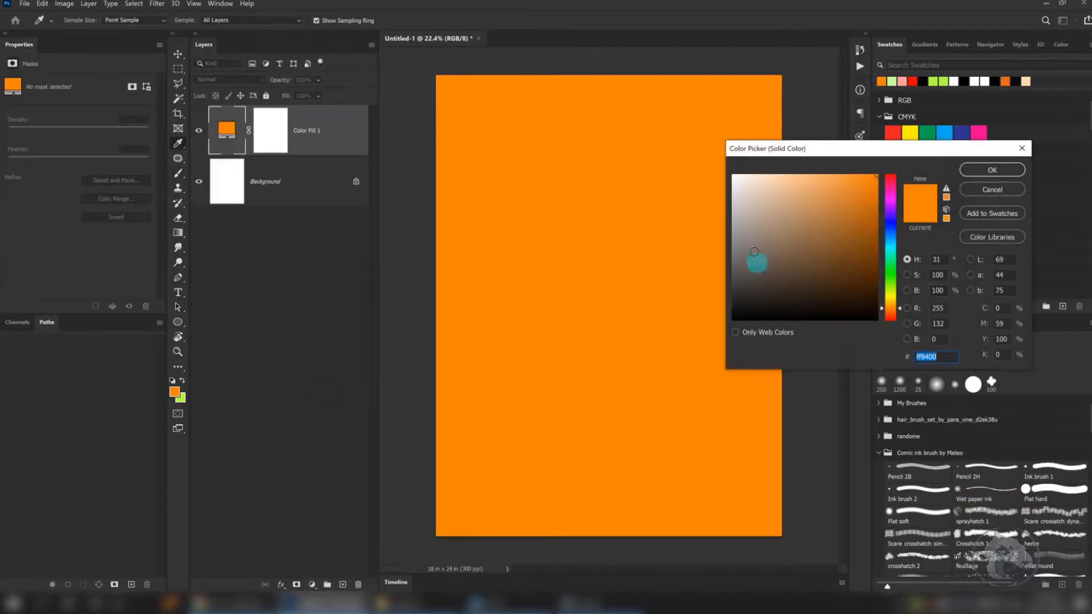
drag(744, 235, 689, 290)
click(992, 169)
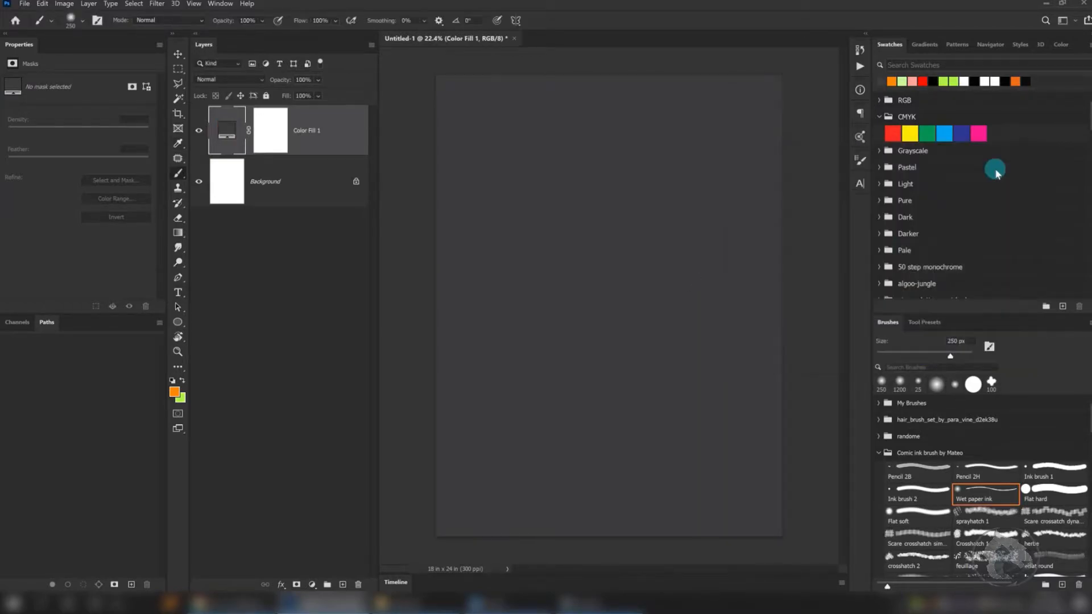
- Convert the Background layer to a regular layer, undo the conversion, and try to move the locked Background layer
double_click(285, 182)
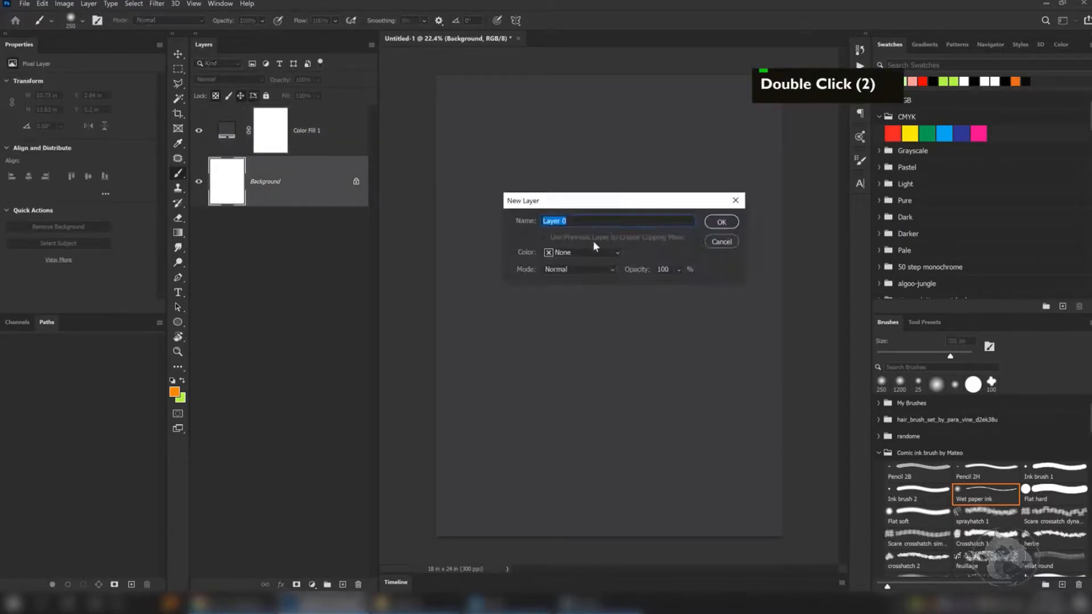
click(718, 223)
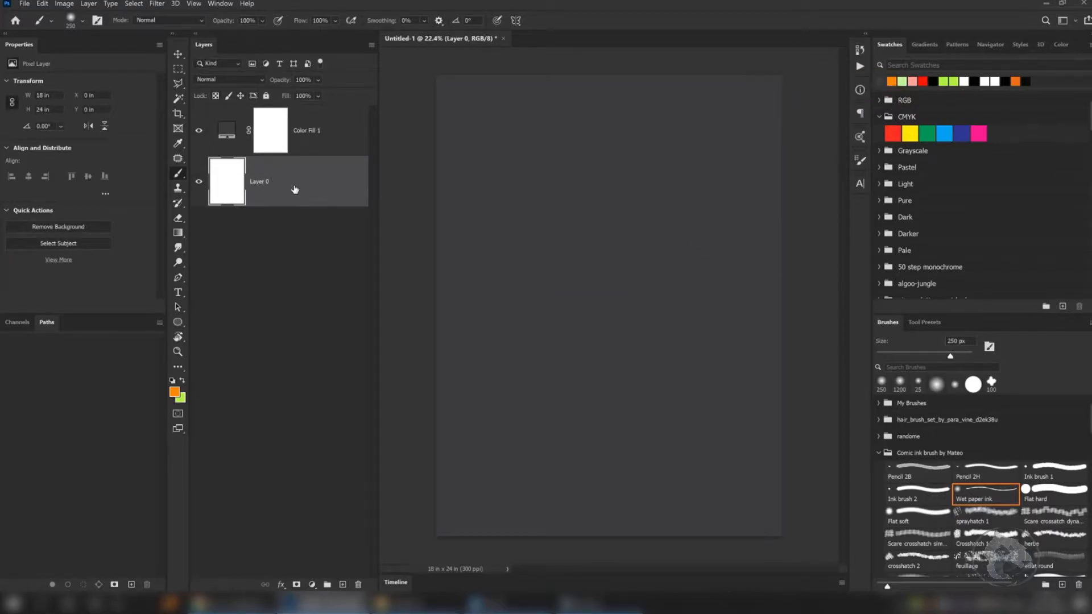
drag(298, 187, 295, 277)
key(ctrl+z)
drag(296, 185, 286, 223)
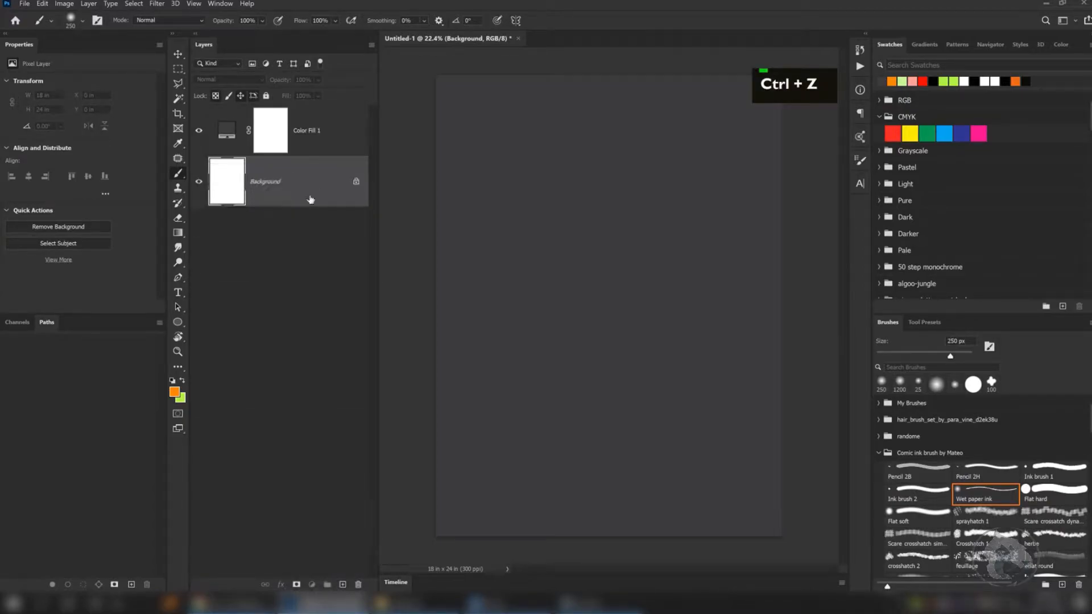
- Convert the Background layer to a regular layer and delete it, then try to delete the Color Fill 1 layer too
double_click(298, 182)
click(723, 223)
drag(269, 192, 359, 585)
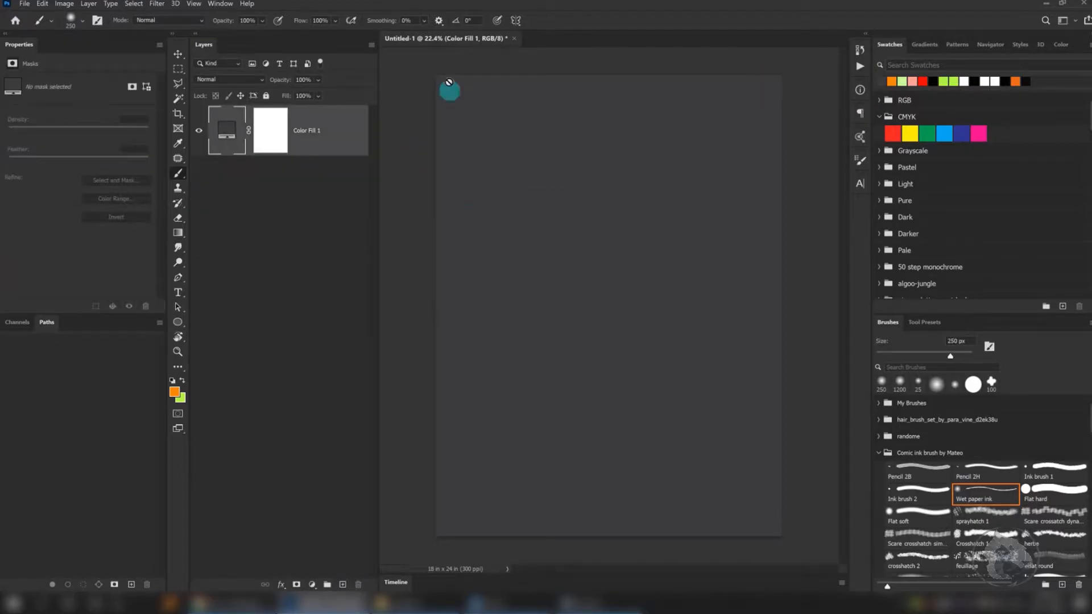
drag(298, 131, 357, 578)
key(ctrl)
key(ctrl)
key(ctrl)
key(ctrl)
key(ctrl)
key(ctrl)
key(ctrl)
key(ctrl)
key(ctrl)
key(ctrl)
key(ctrl)
key(ctrl)
key(ctrl)
key(ctrl)
key(ctrl)
key(ctrl)
key(ctrl)
key(ctrl)
key(ctrl)
key(ctrl)
key(ctrl)
key(ctrl)
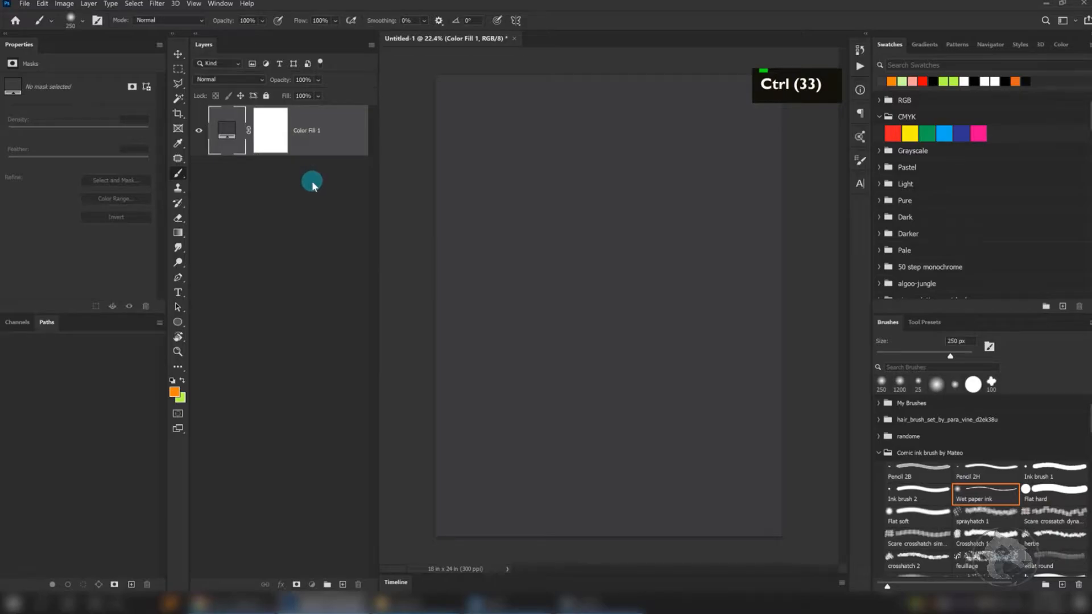
key(ctrl)
key(ctrl)
key(ctrl)
key(ctrl)
key(ctrl)
key(ctrl)
key(ctrl)
key(ctrl)
key(ctrl)
key(ctrl)
key(ctrl)
key(ctrl)
key(ctrl)
key(ctrl)
key(ctrl)
key(ctrl)
key(ctrl)
- Group the Color Fill 1 layer, then collapse and expand the new group several times
key(ctrl+g)
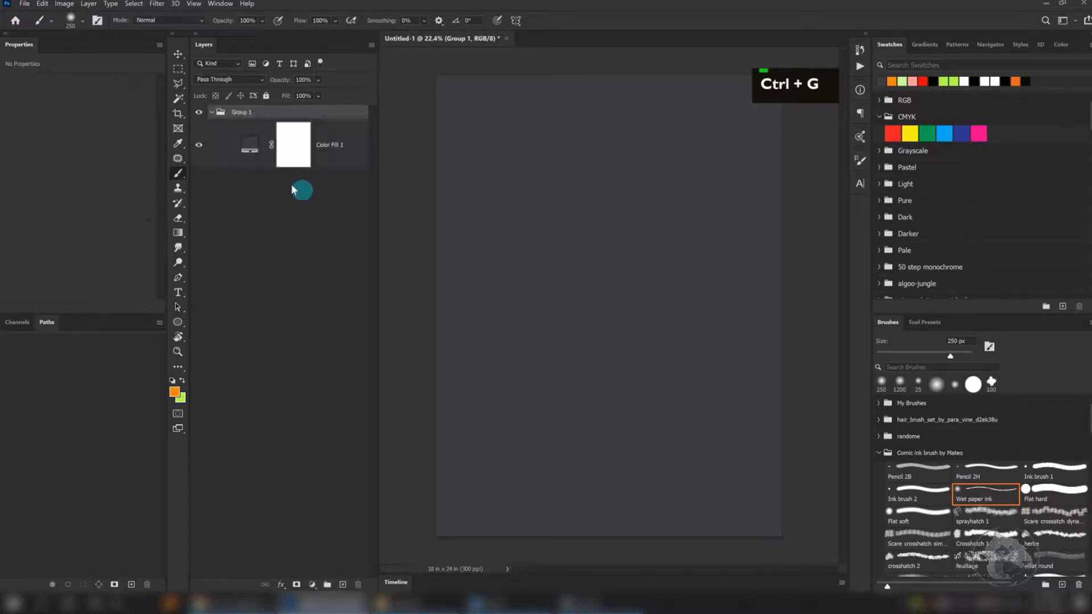
click(211, 114)
click(211, 114)
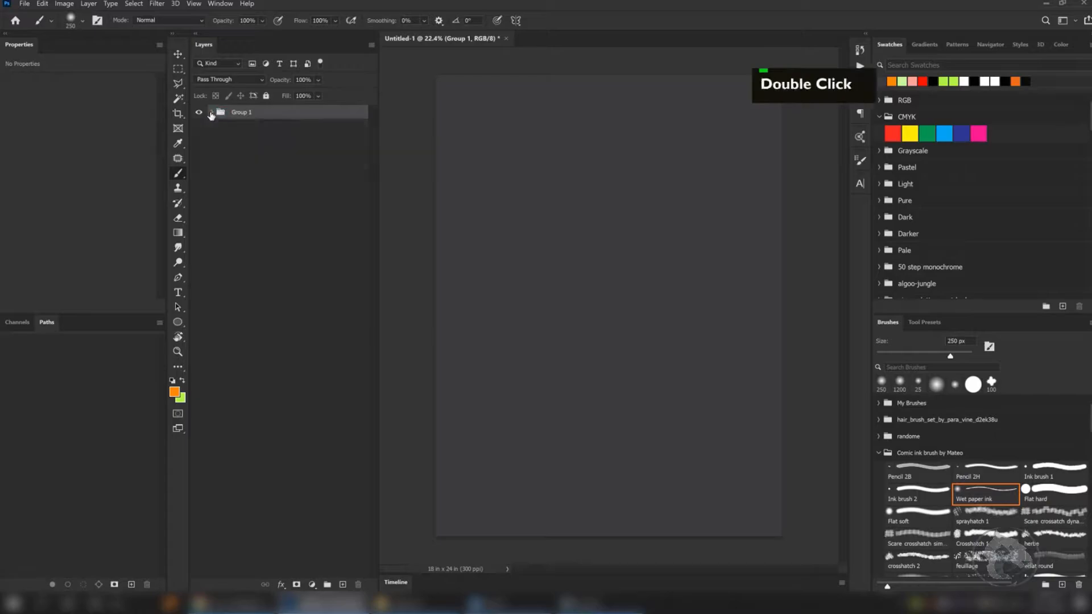
click(211, 114)
click(211, 114)
click(211, 114)
click(211, 114)
click(211, 113)
- Rename the group containing the color fill layer to "background"
double_click(240, 114)
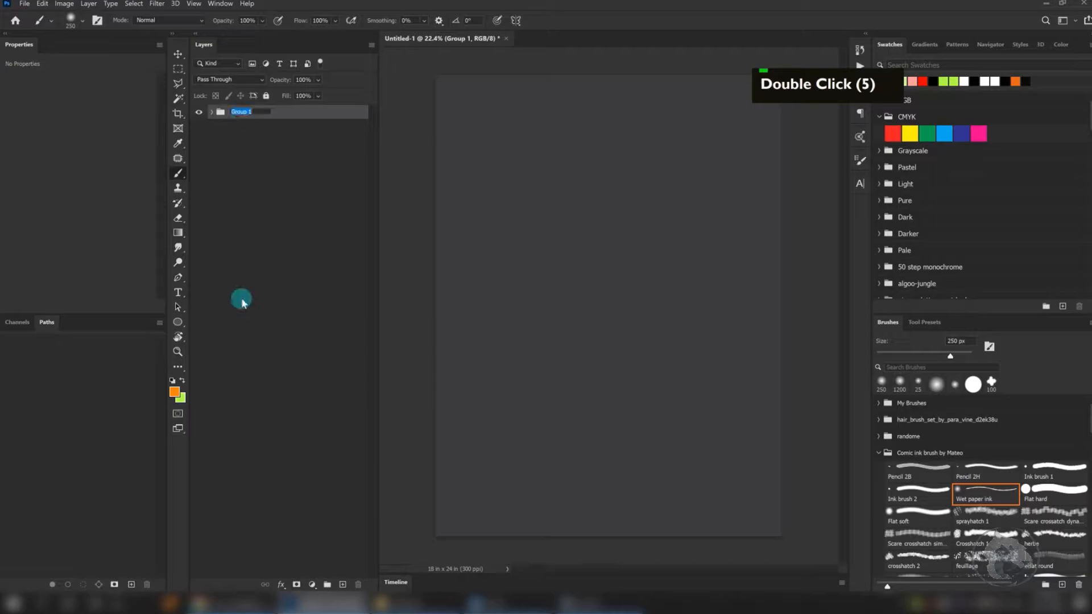
text(bac)
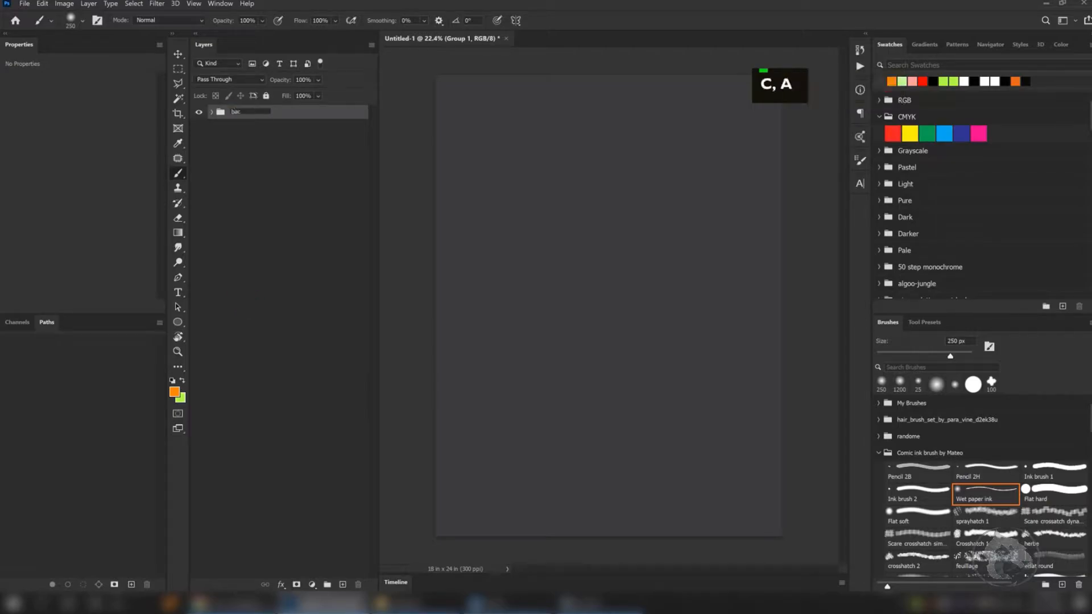
text(kground)
key(Return)
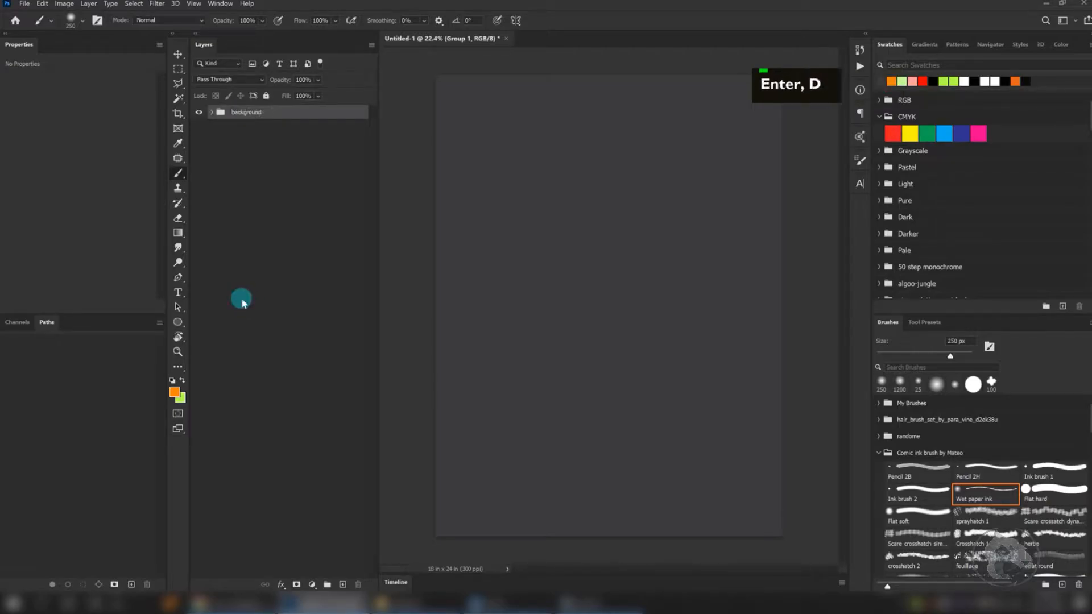
- Expand the background group, assign it the Red color label, and collapse it again
click(247, 112)
click(211, 113)
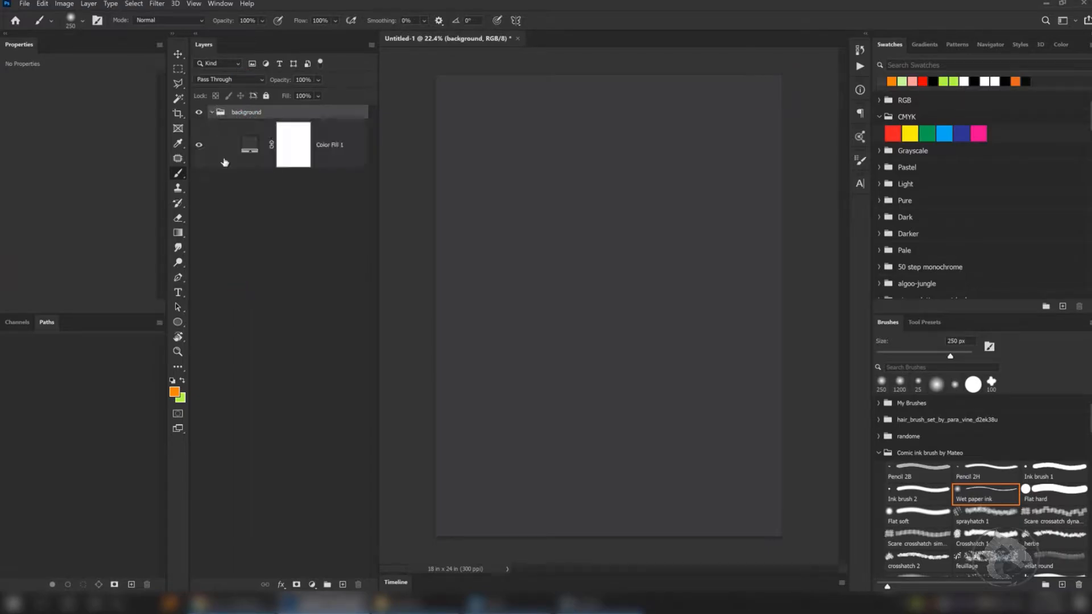
right_click(197, 115)
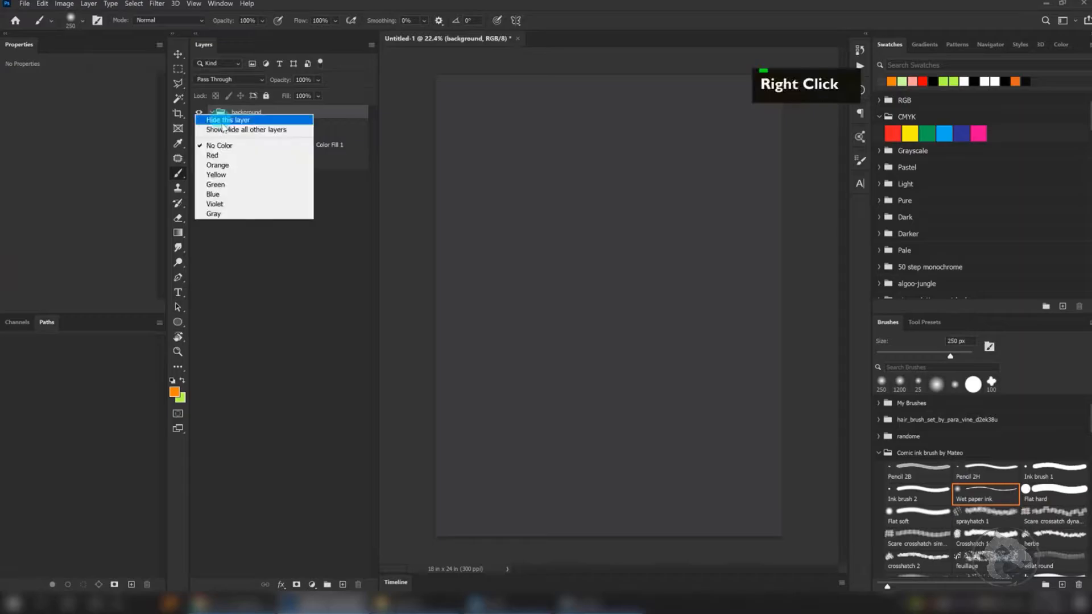
click(208, 152)
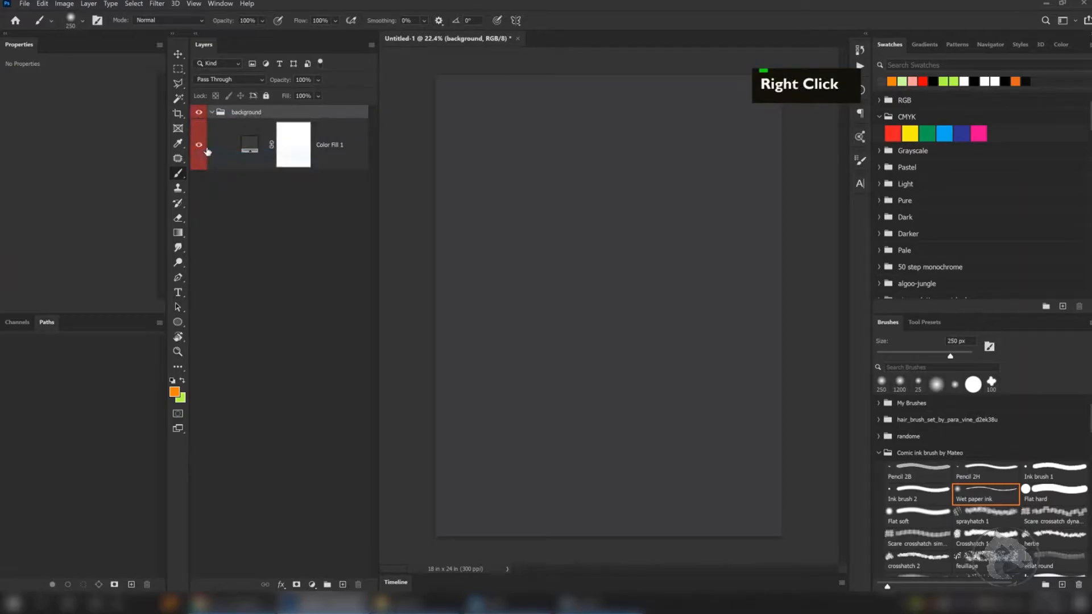
click(212, 113)
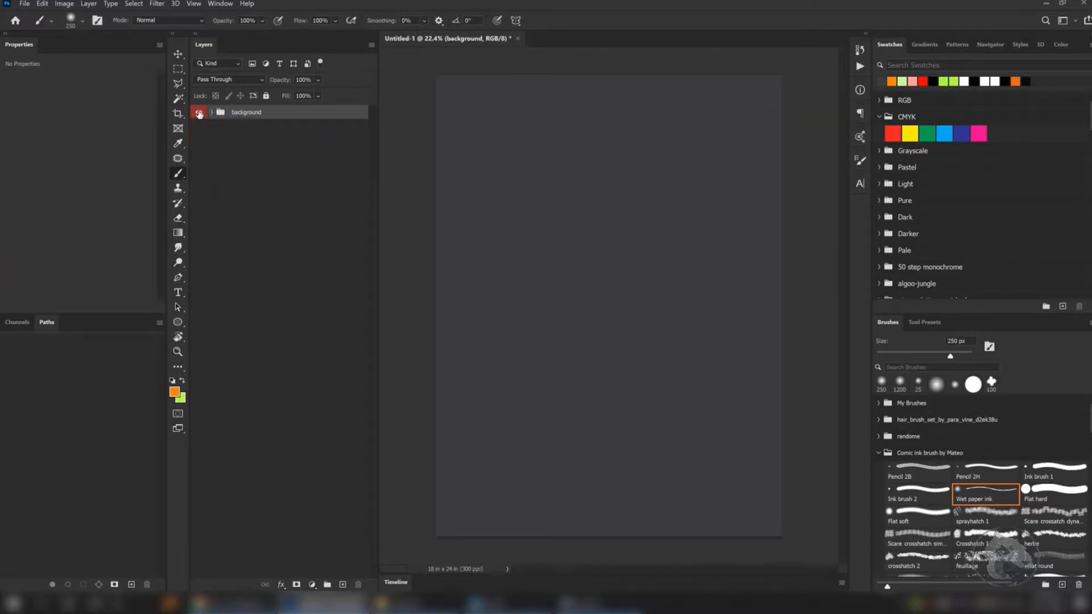
click(212, 113)
click(212, 113)
- Create an empty layer above the background group, place it in its own group, and name that group "sketch"
click(342, 586)
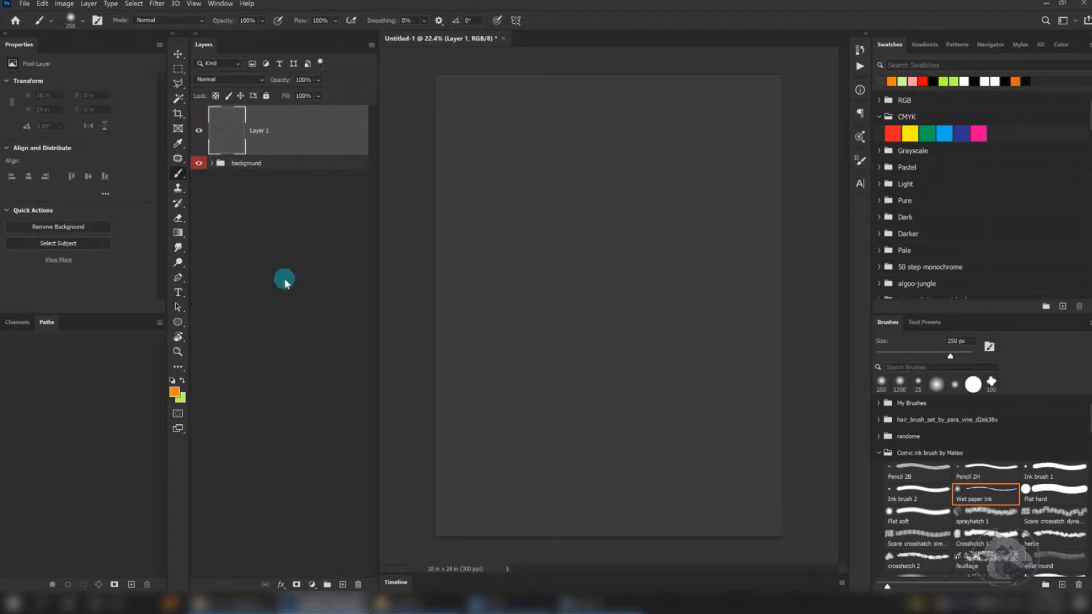
key(ctrl+g)
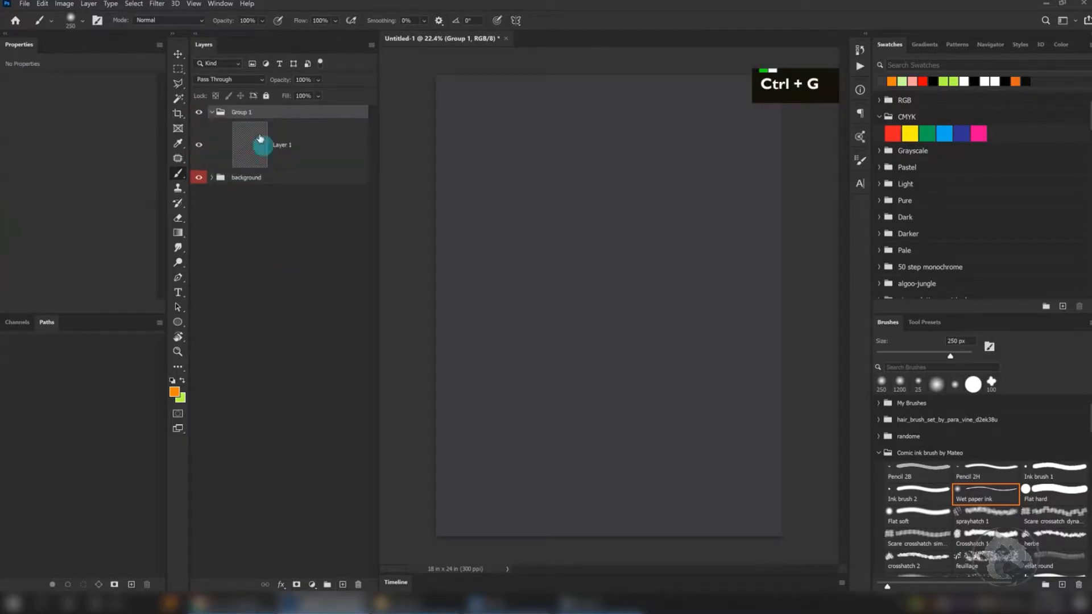
double_click(243, 113)
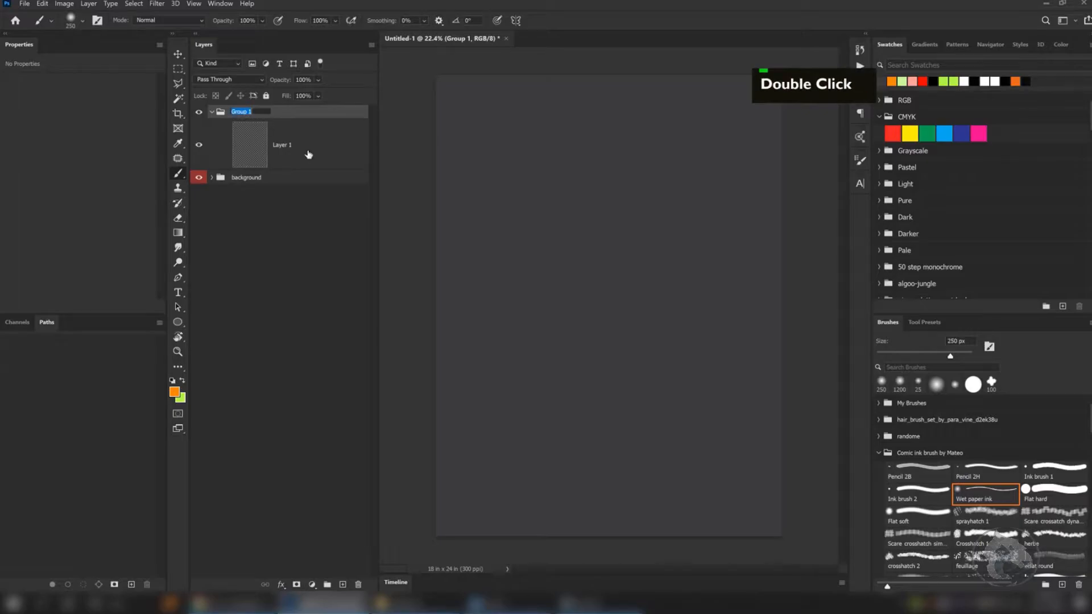
text(sketch)
key(Return)
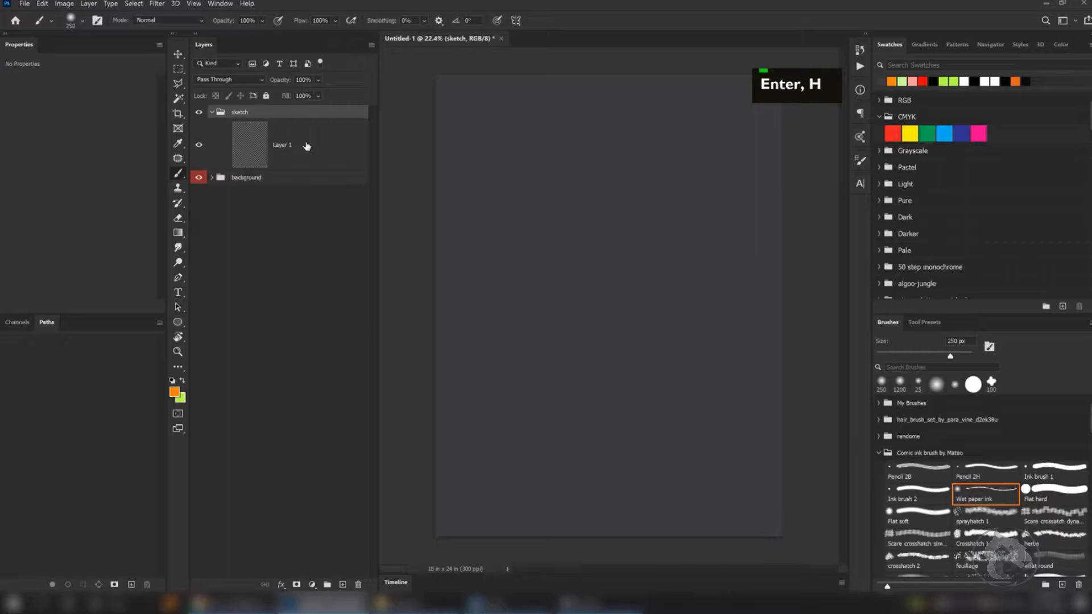
- Paint a test brush stroke on Layer 1 in the sketch group and undo it
click(307, 147)
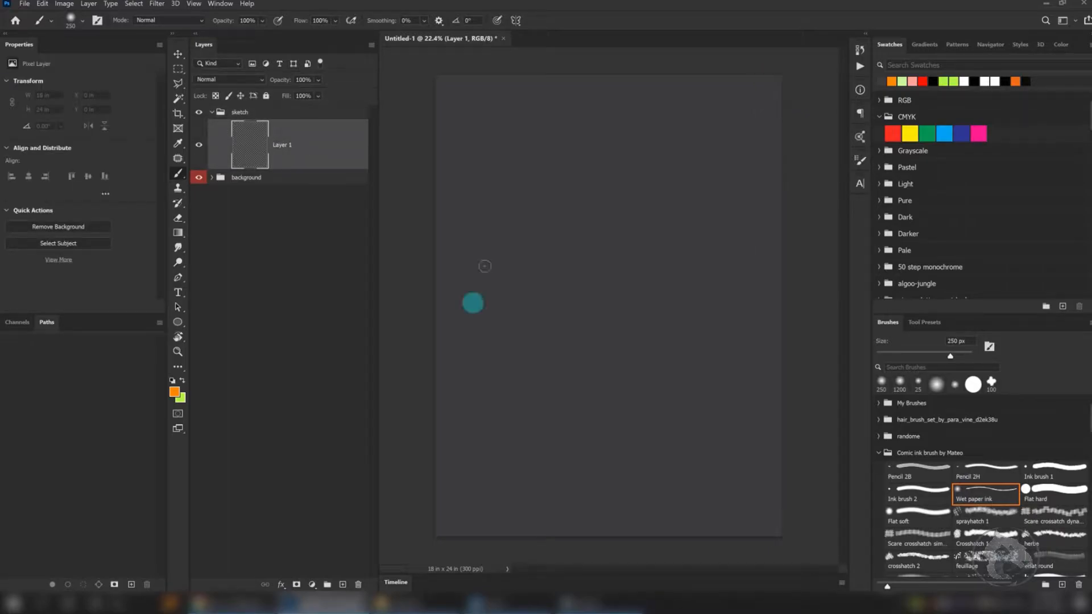
drag(490, 224, 561, 366)
key(ctrl+z)
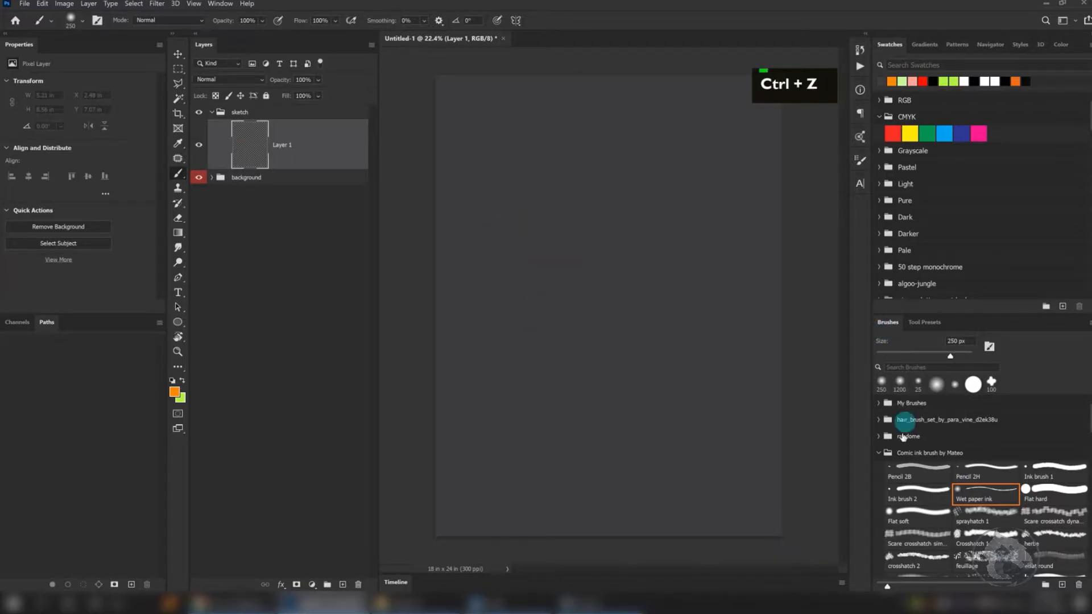
- Collapse the Comic ink brush by Mateo, General Brushes and Special Effects Brushes folders and return to the start of the brush list
click(879, 453)
click(880, 532)
scroll(884, 455, down, 16)
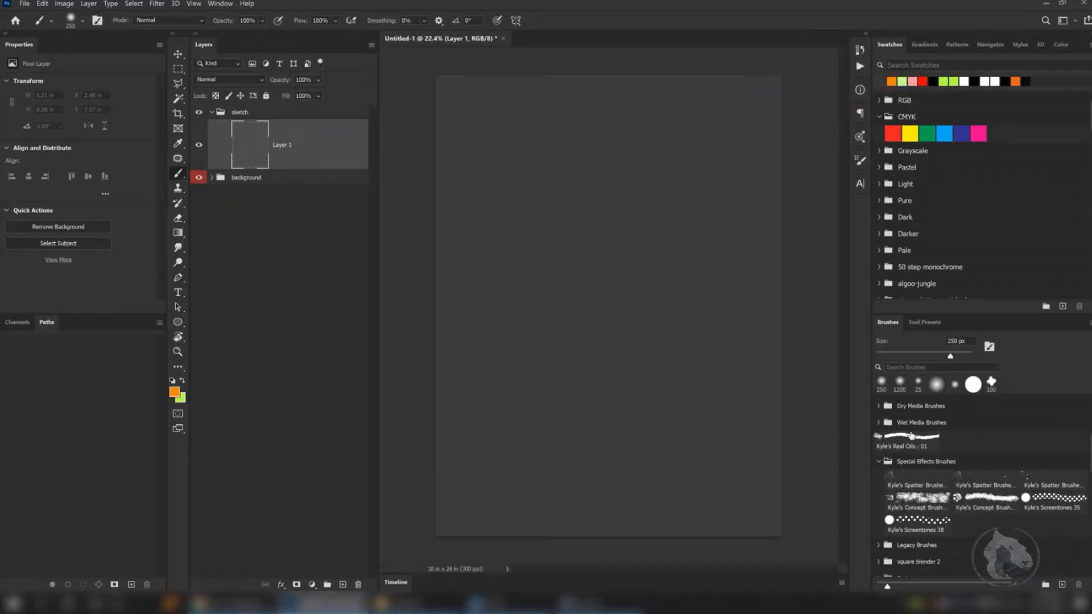
click(880, 462)
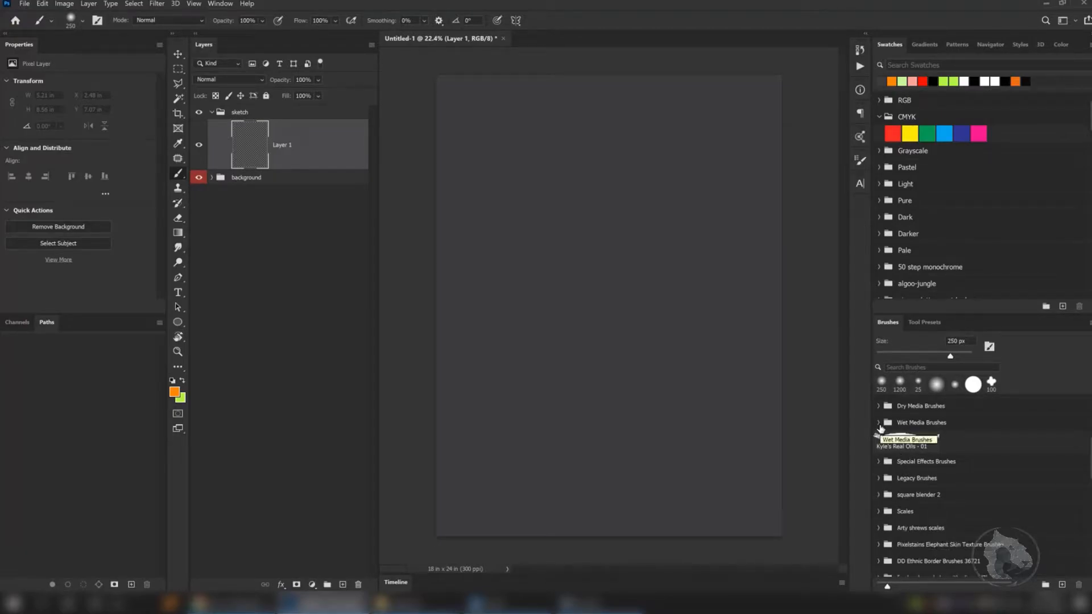
click(927, 447)
key(b)
mouse_move(1090, 464)
mouse_down()
mouse_move(1090, 552)
mouse_move(1085, 385)
mouse_up()
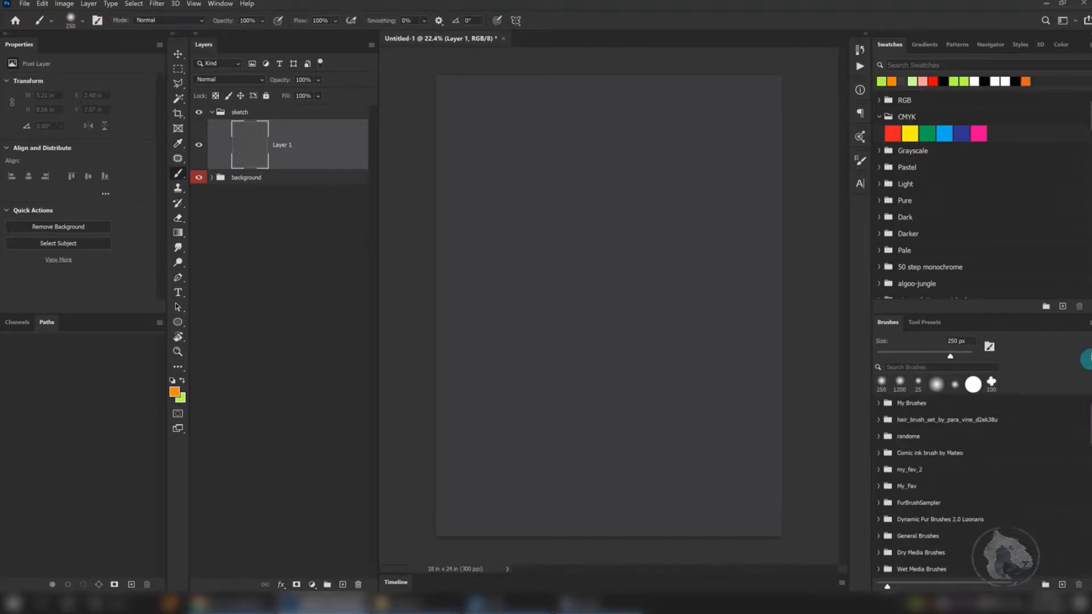
- Bring up the Brushes and Brush Settings panels, look over the brush tip shapes, and collapse the brush settings
click(220, 3)
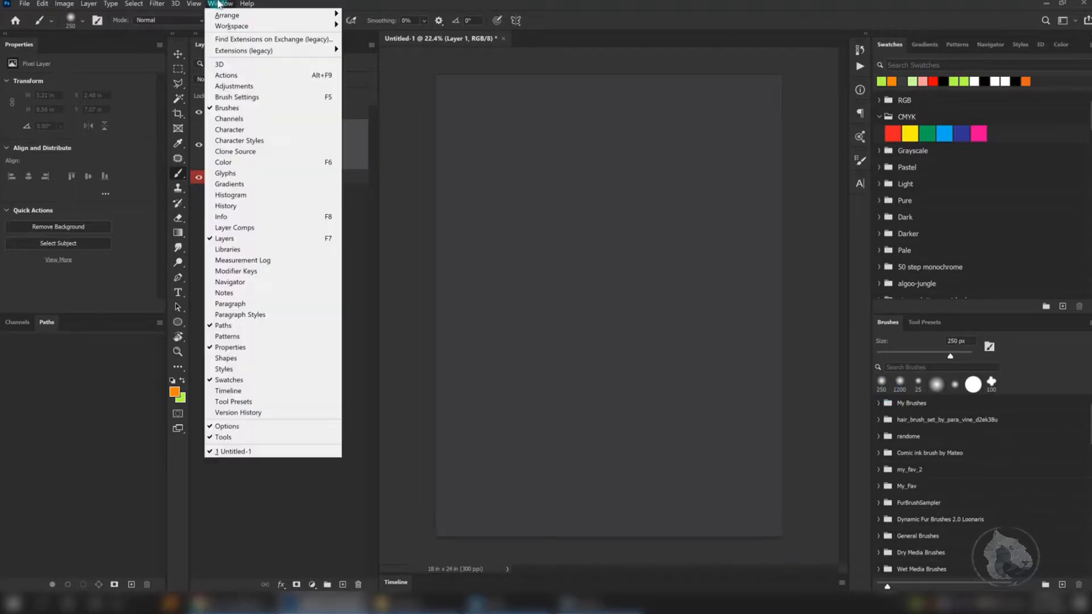
click(250, 108)
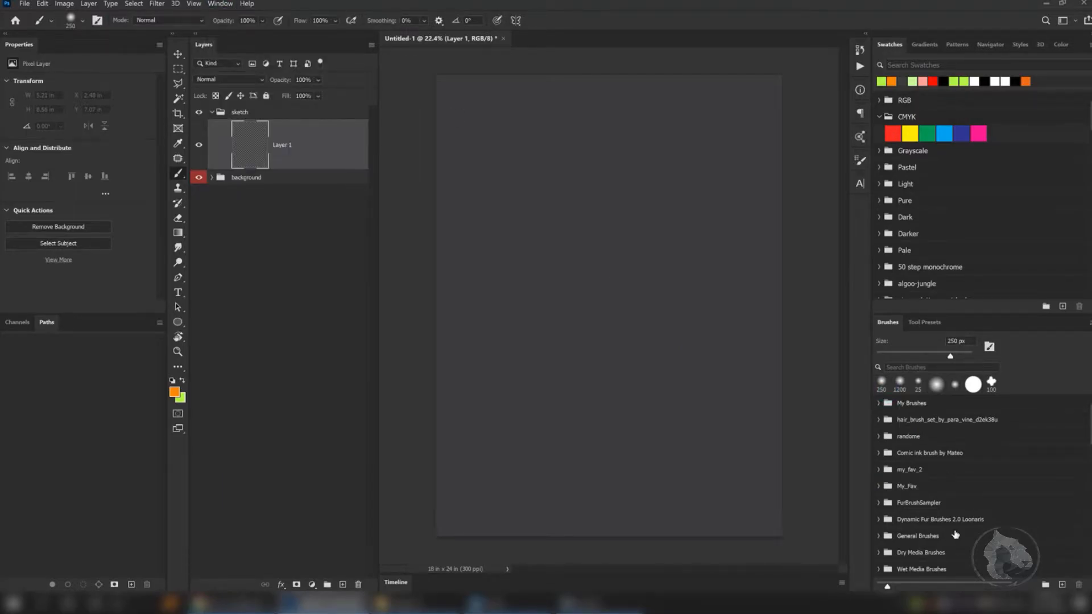
click(220, 4)
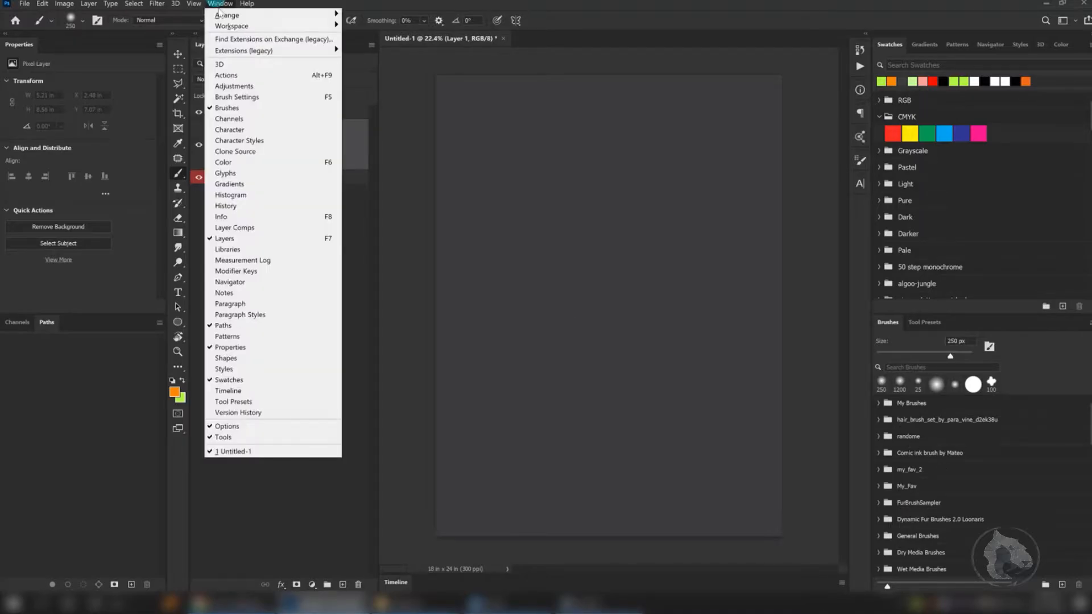
click(233, 98)
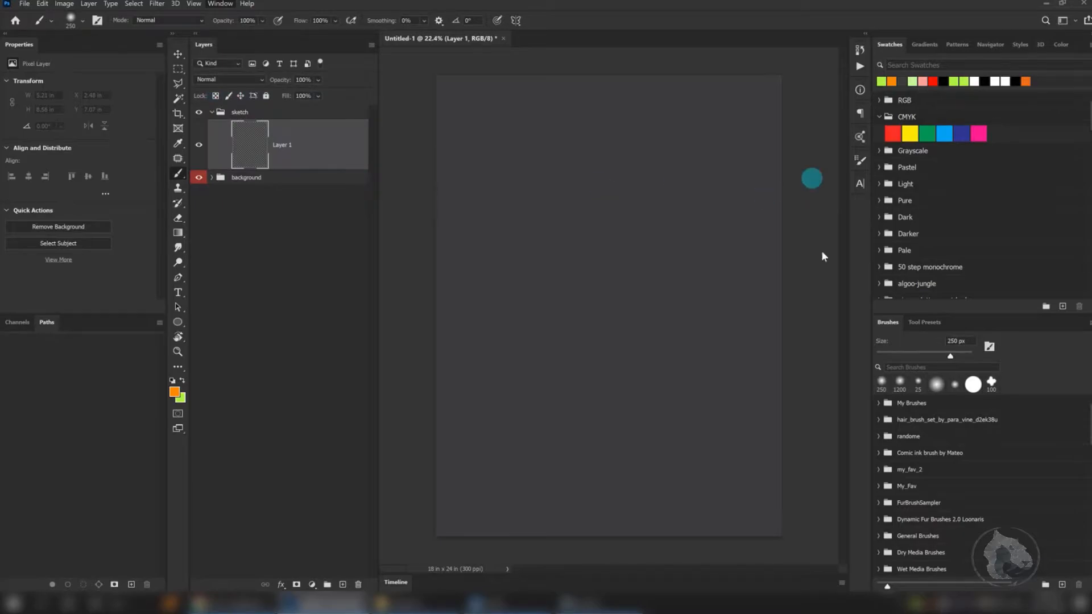
click(860, 160)
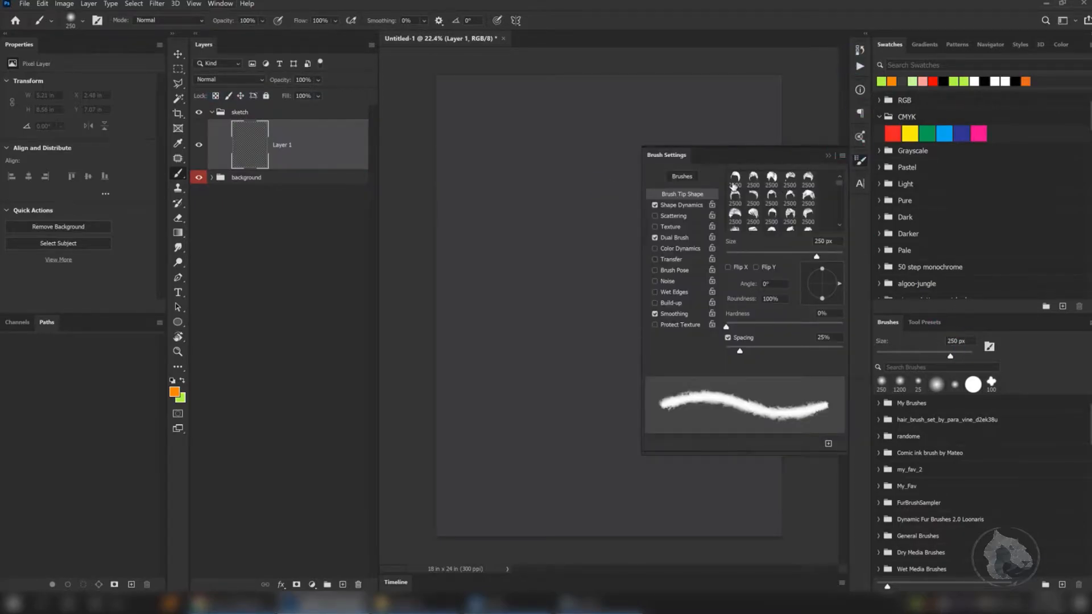
scroll(840, 193, up, 2)
scroll(840, 195, down, 3)
double_click(824, 153)
- Display the Tool Presets and look through the list of brush presets
click(925, 323)
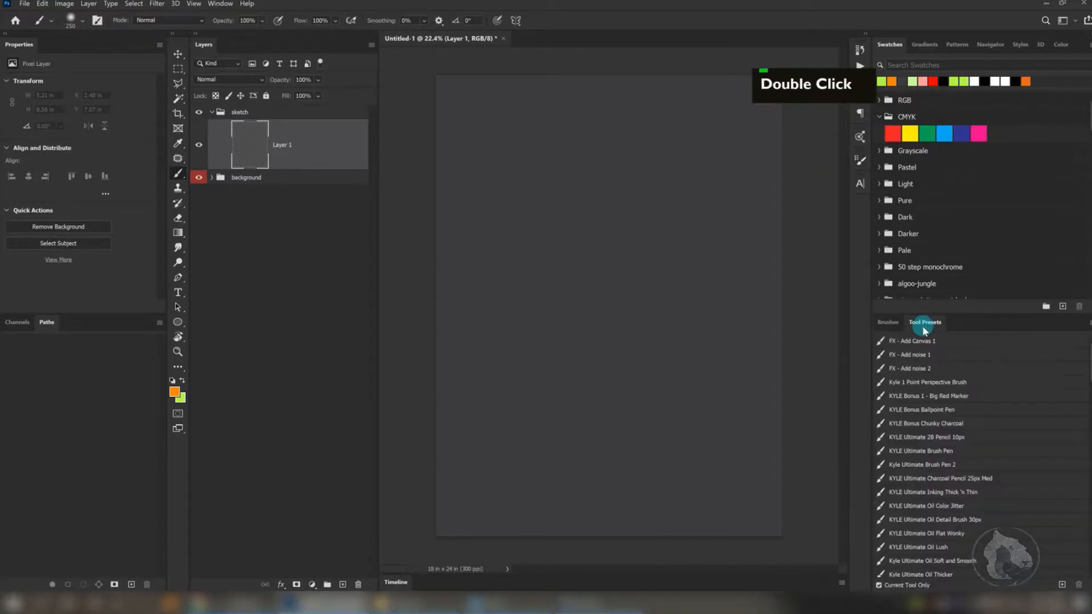
scroll(1079, 374, down, 5)
scroll(1072, 432, up, 5)
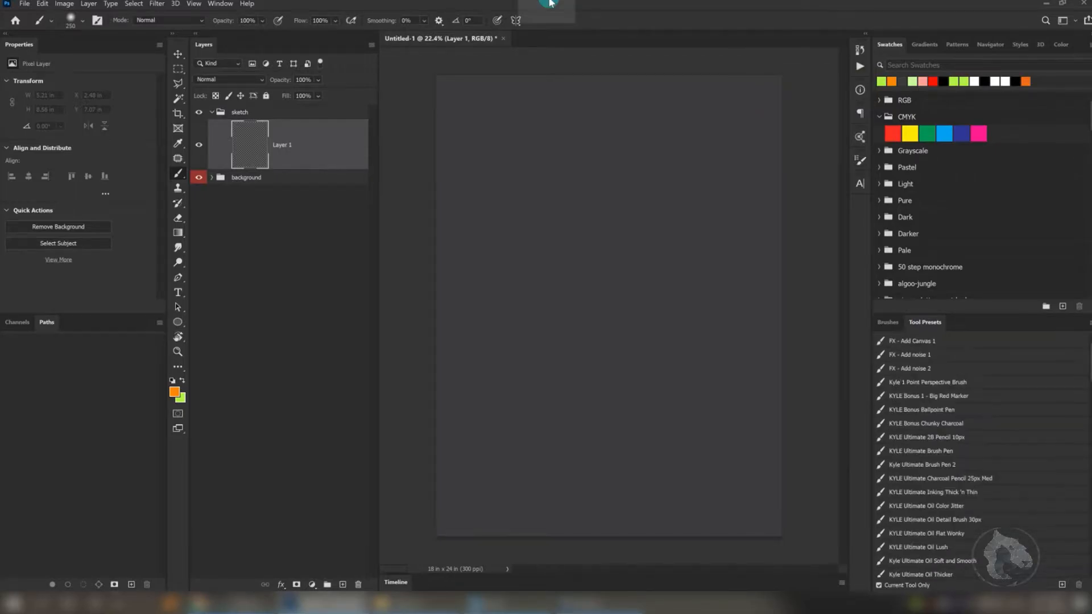
scroll(1083, 376, down, 5)
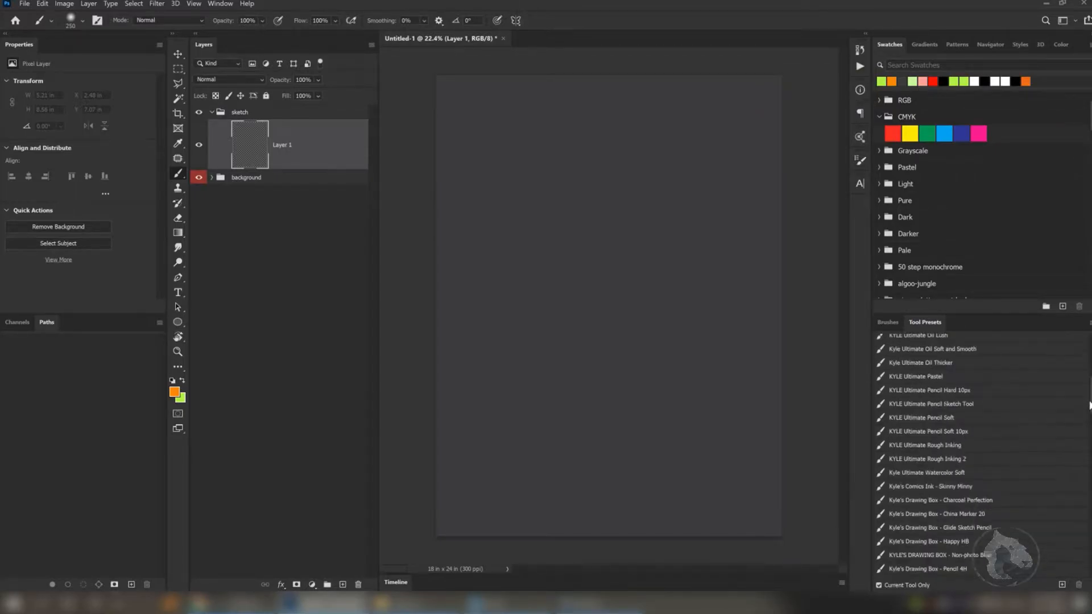
scroll(1083, 369, up, 5)
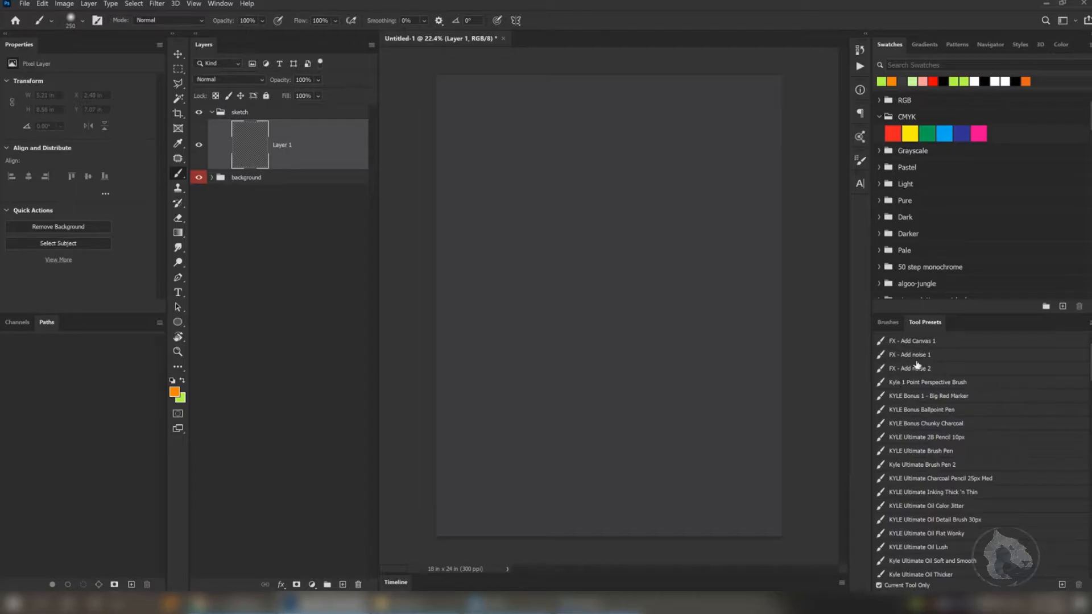
- Switch to the Brushes list and back to the Tool Presets, keeping the Brush tool active
click(889, 322)
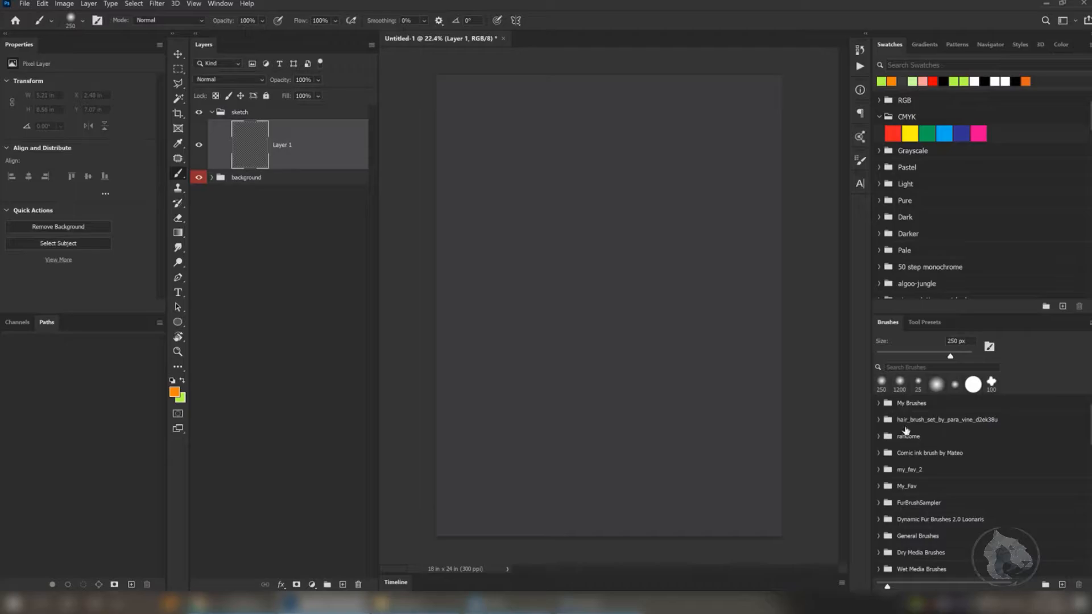
click(920, 323)
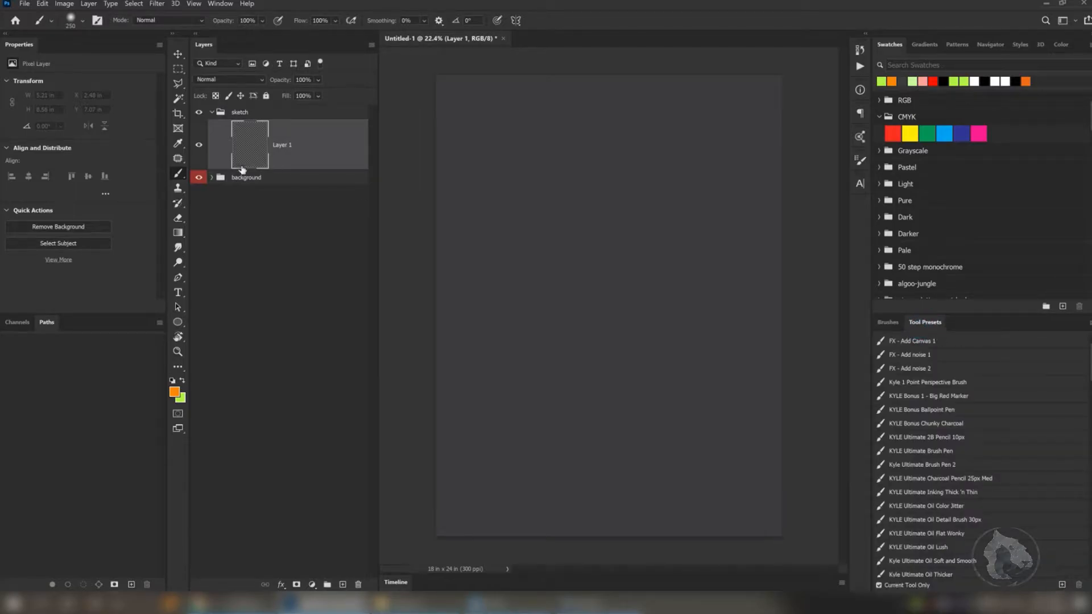
click(178, 173)
- Select KYLEMegapack0314.tpl in the Load Tool Presets dialog and cancel the dialog
click(1087, 323)
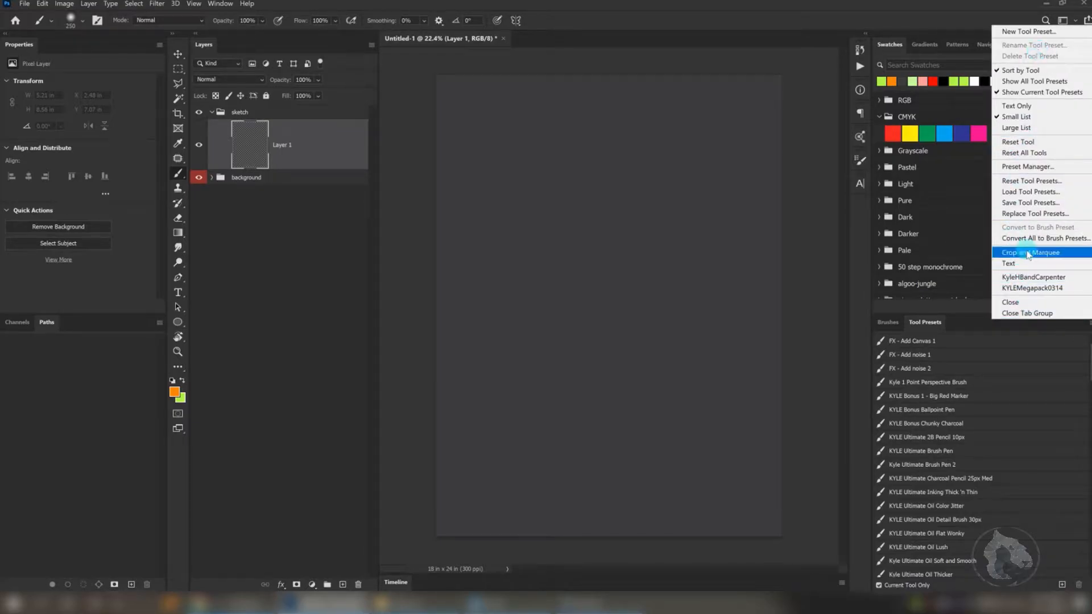
click(1021, 194)
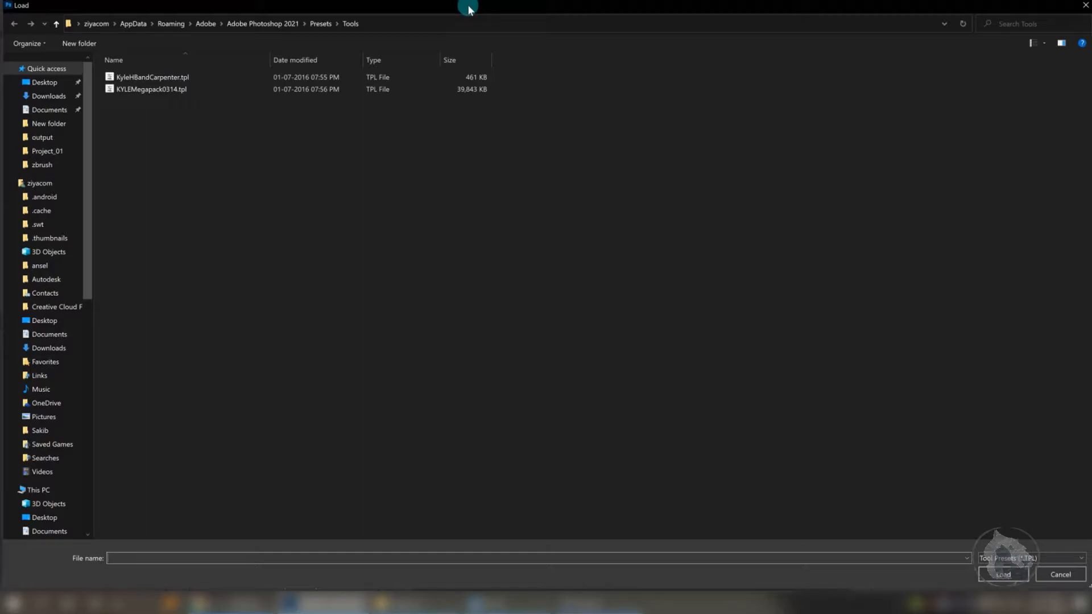
click(144, 90)
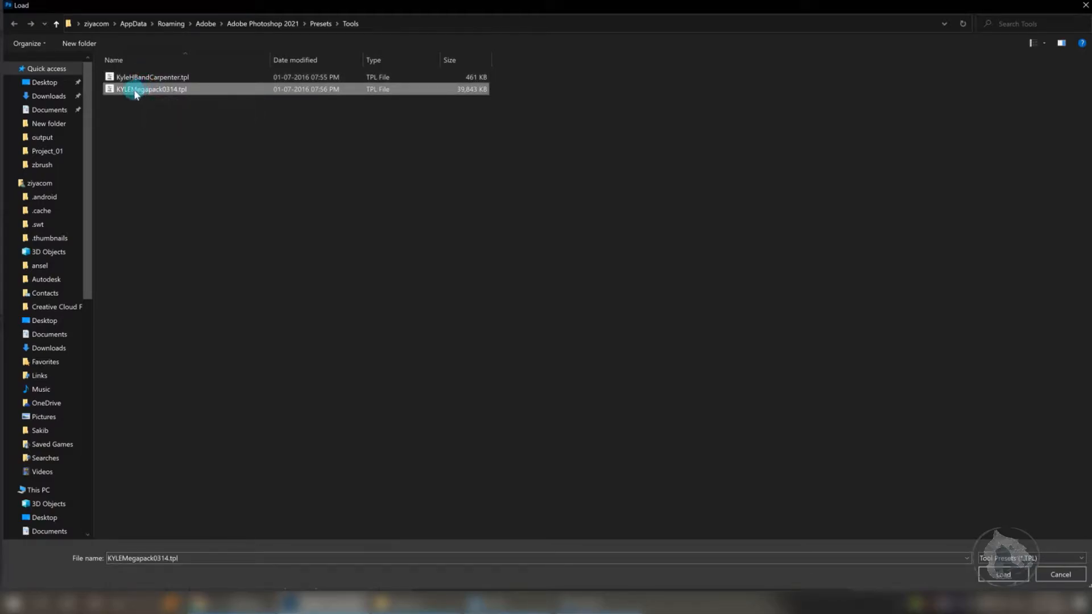
click(1004, 575)
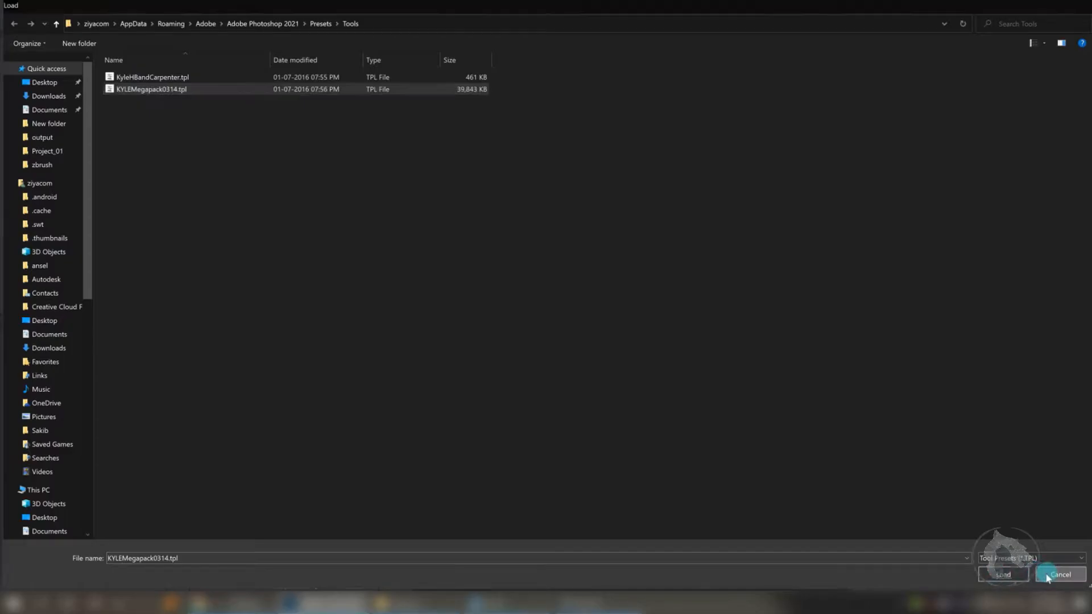
- Look through the KYLE tool presets and compare them with the Brushes list, ending on Brushes
scroll(926, 462, down, 20)
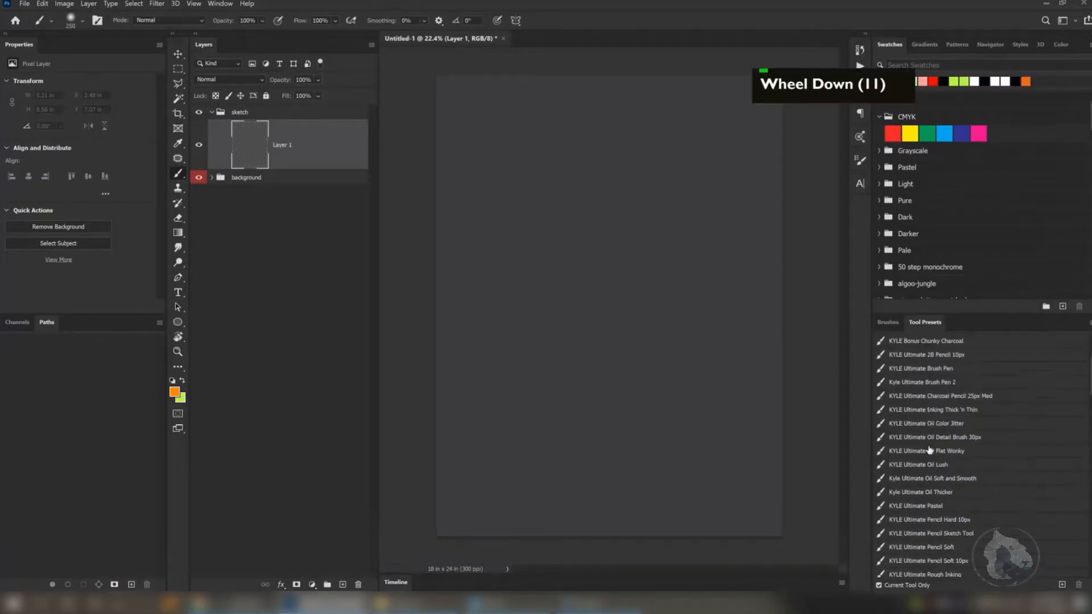
scroll(926, 438, up, 12)
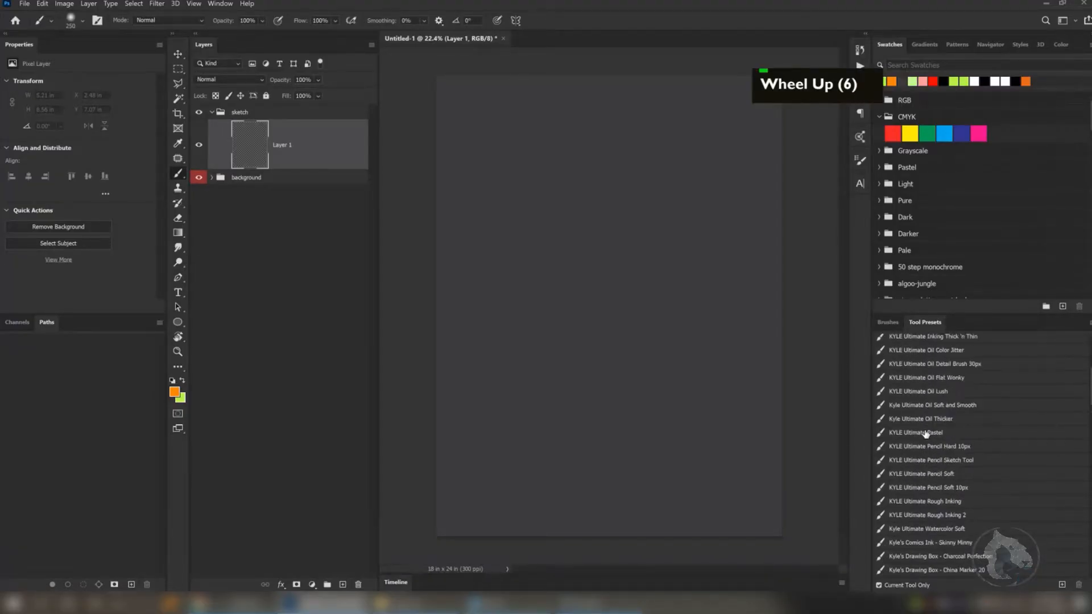
scroll(926, 433, up, 9)
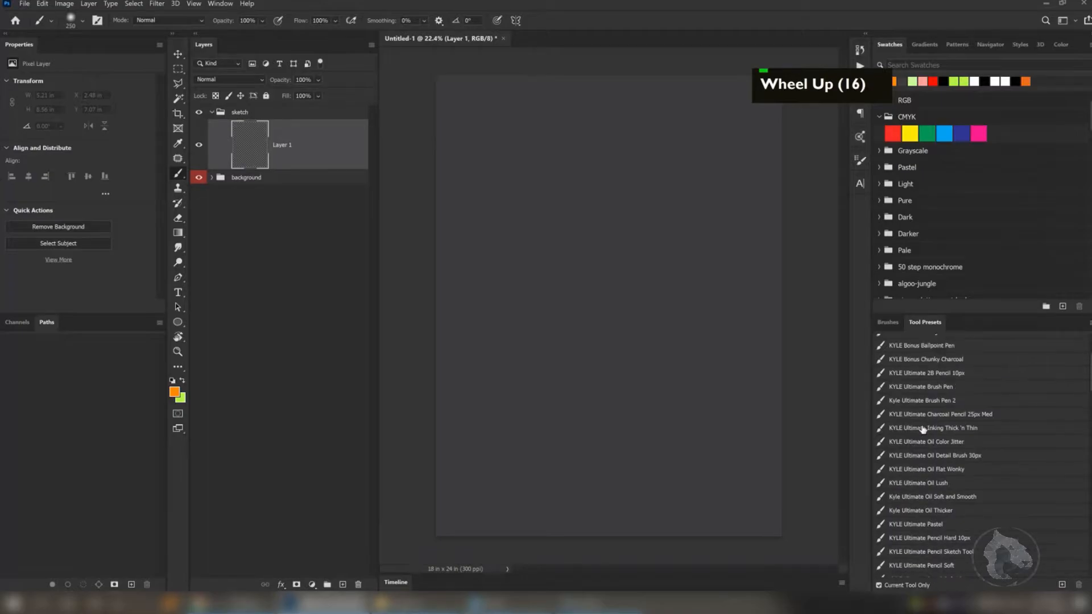
click(889, 322)
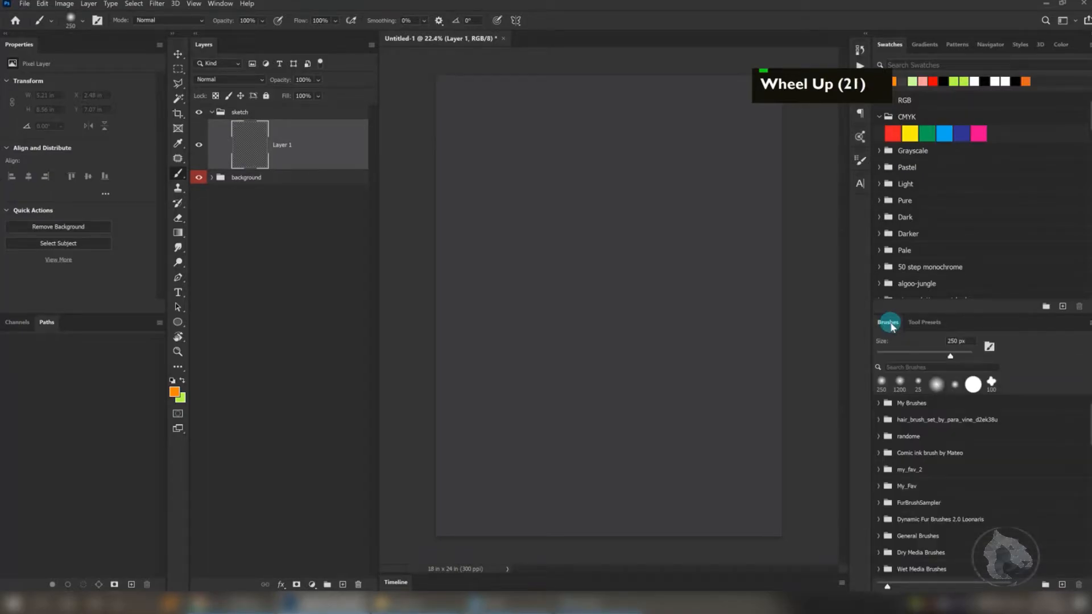
click(921, 323)
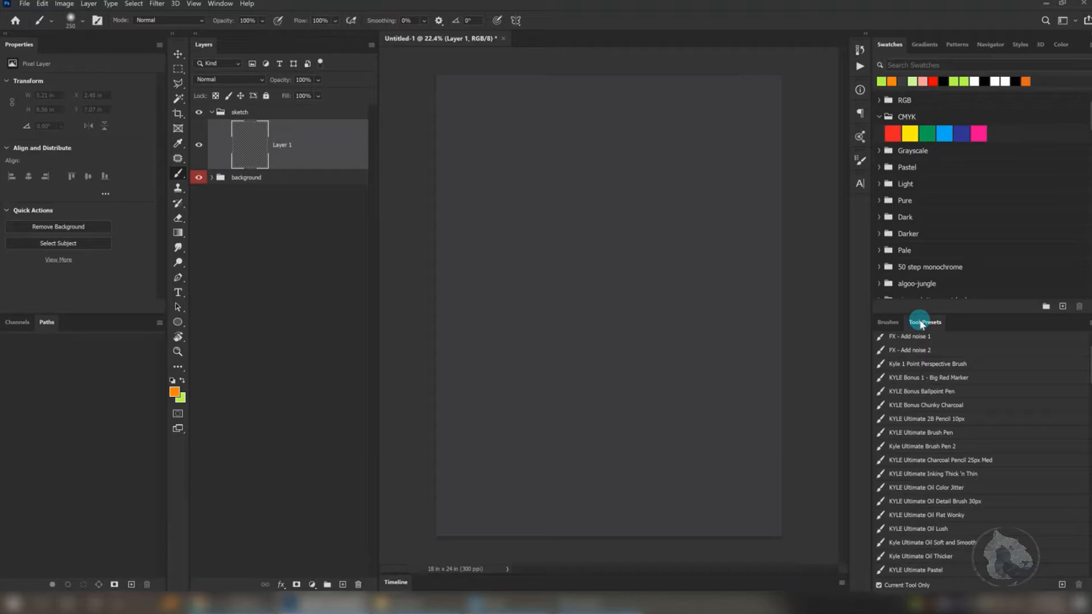
click(897, 323)
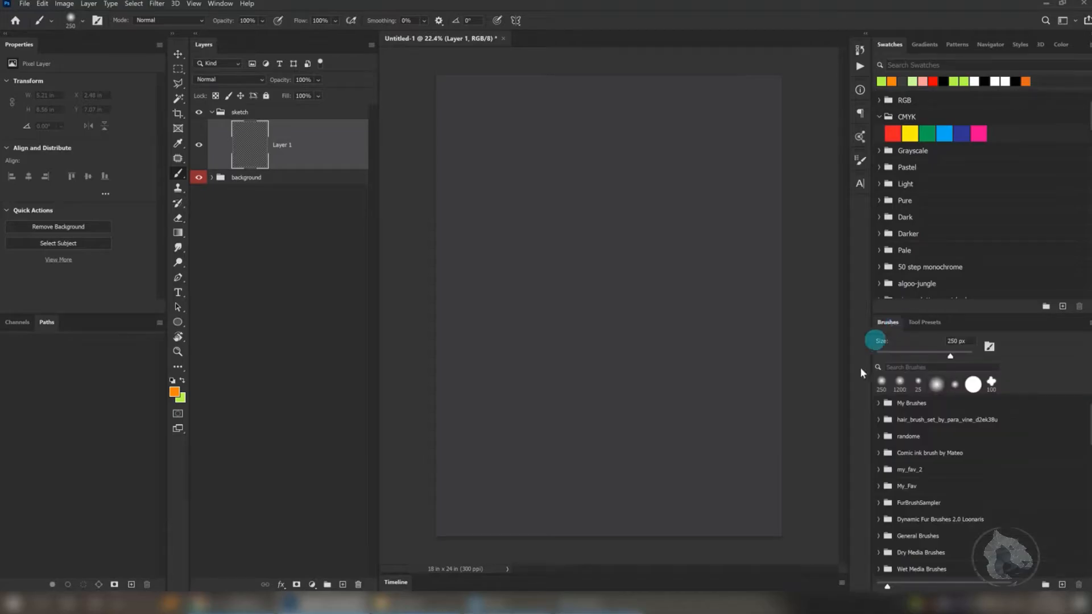
- Expand the My Brushes and 20 Hair Brushes 2 folders and choose the Male Hair 1 brush
click(879, 404)
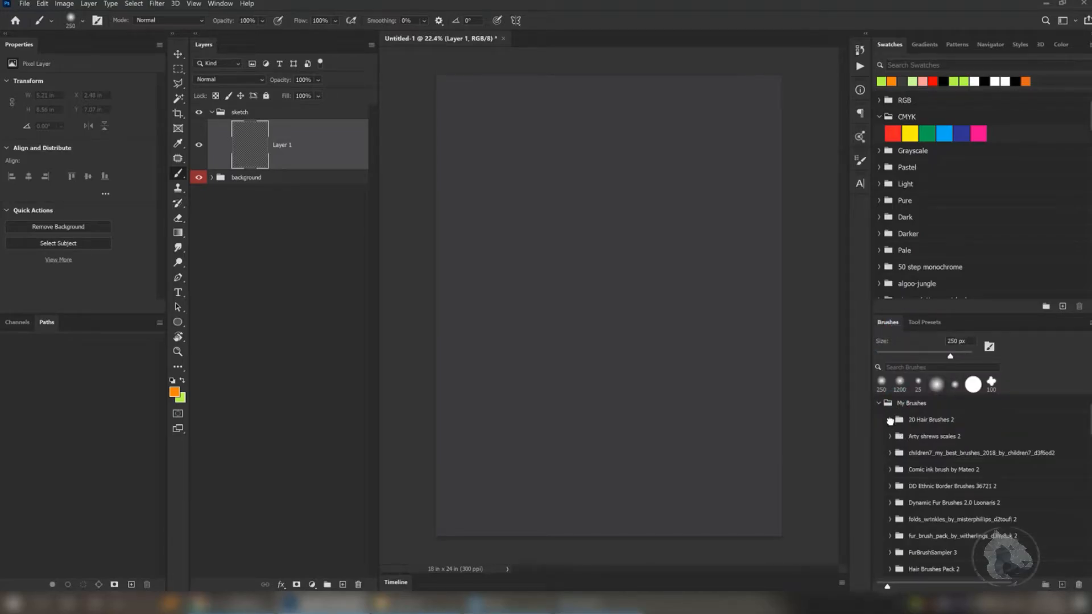
click(891, 419)
click(912, 443)
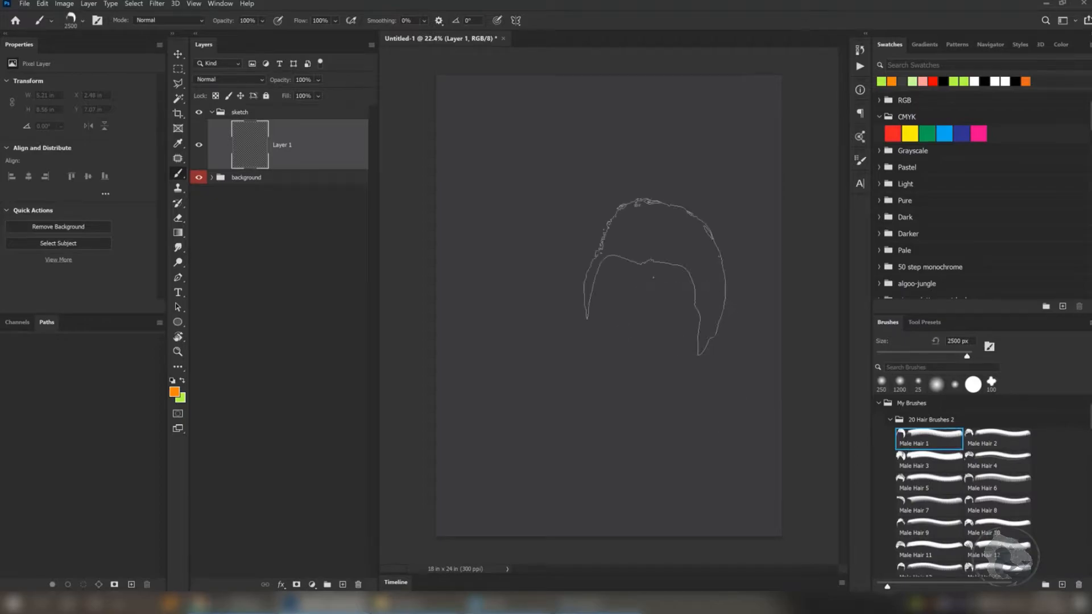
- Stamp the Male Hair 1 brush on Layer 1 in orange and undo it
click(582, 251)
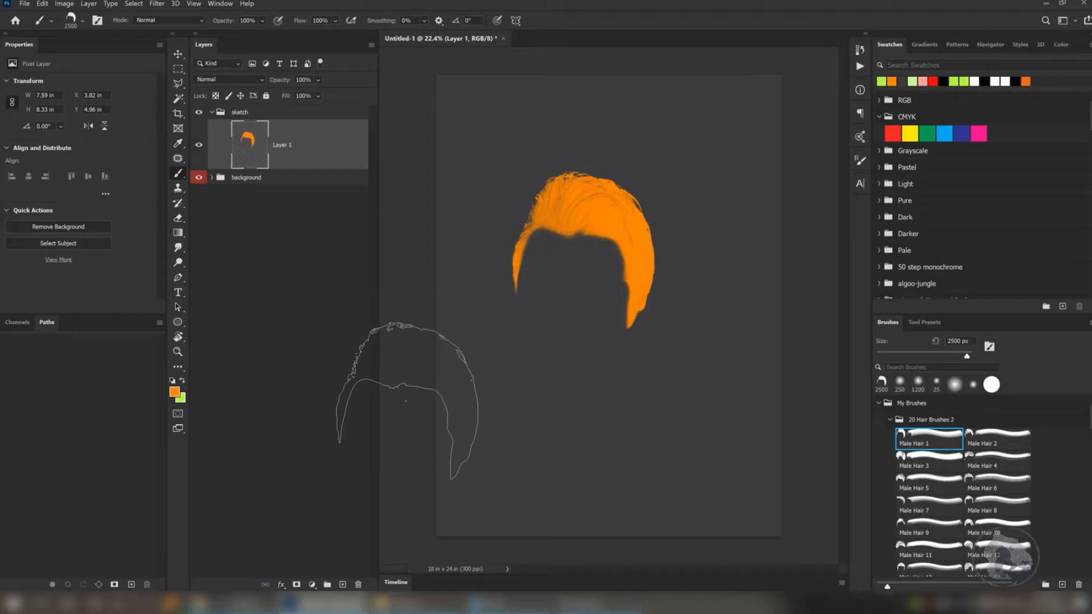
key(ctrl+z)
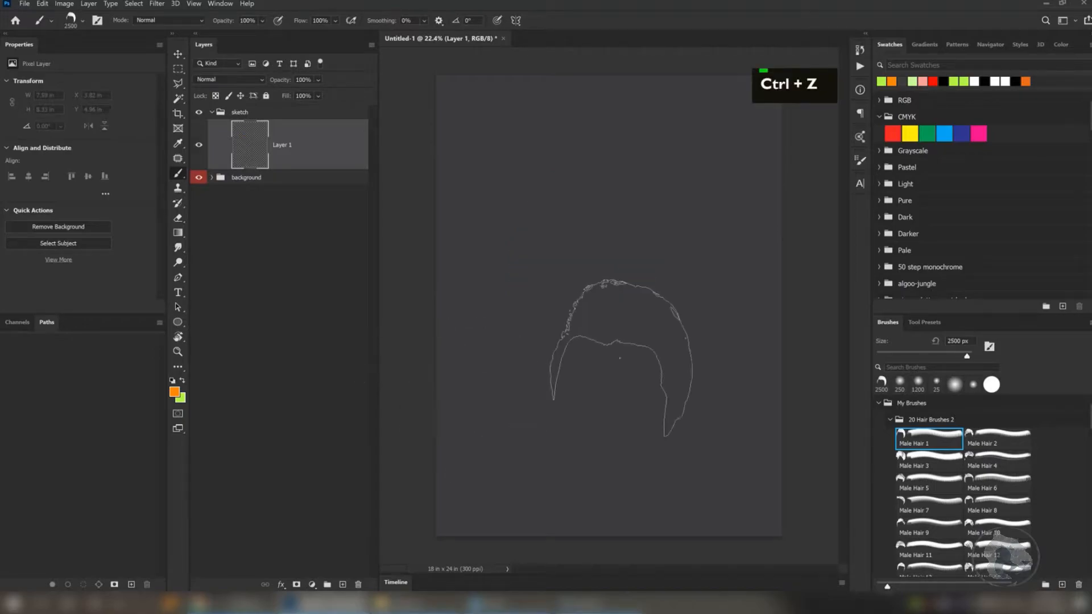
- Stamp the Male Hair 1 brush on Layer 1 in purple (5400ff) and undo it
click(175, 393)
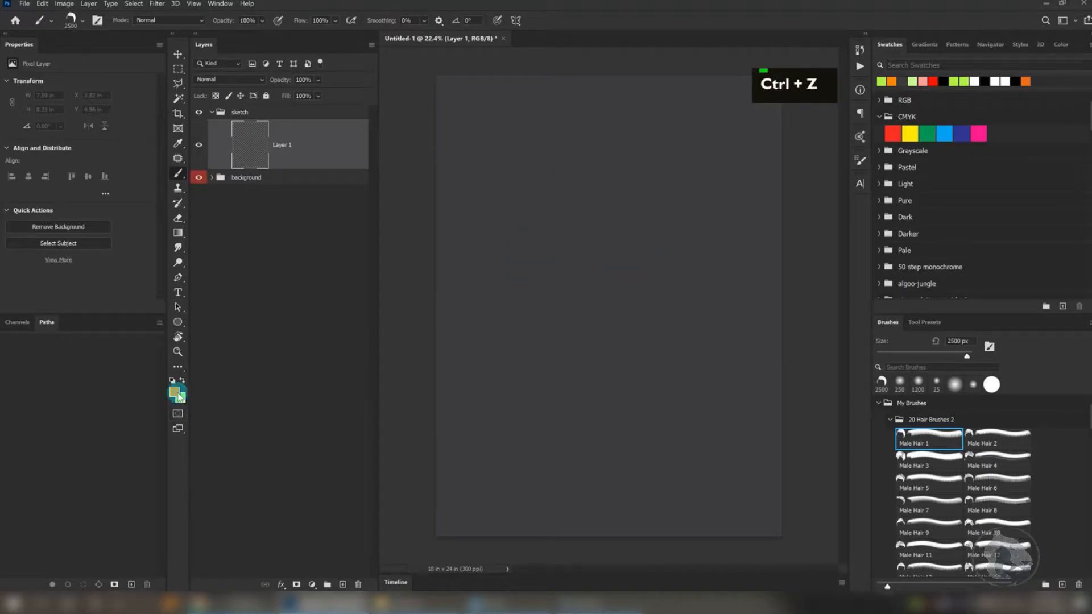
drag(880, 237, 883, 215)
click(973, 171)
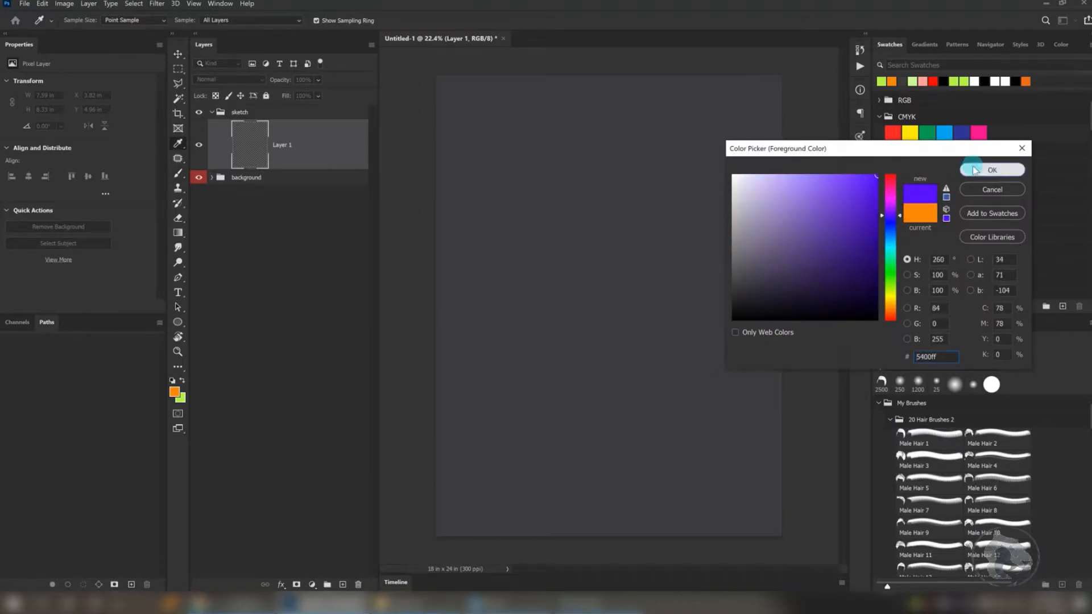
click(590, 229)
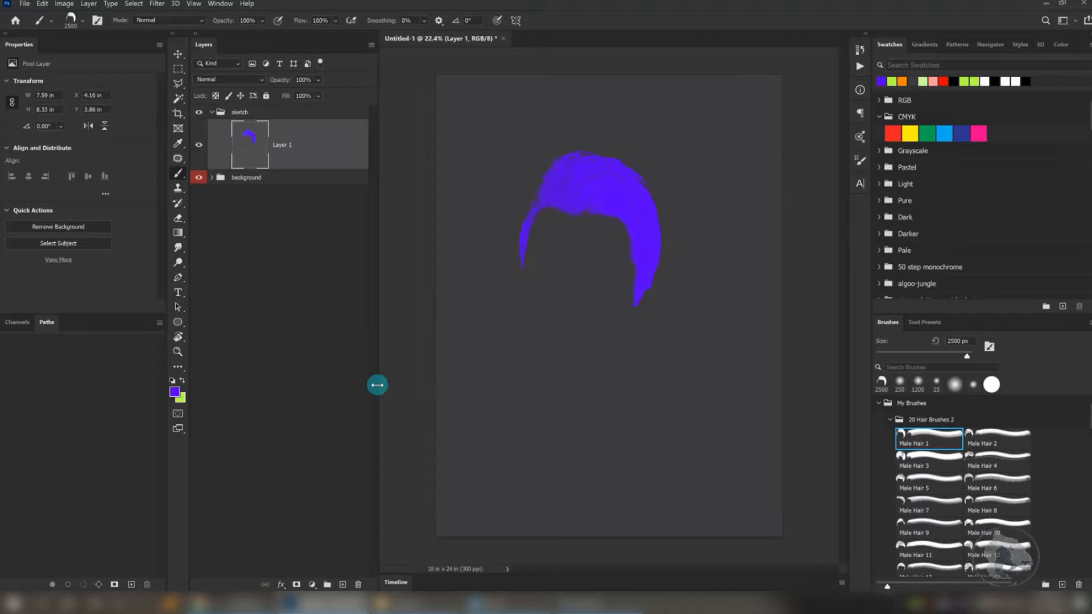
key(ctrl+z)
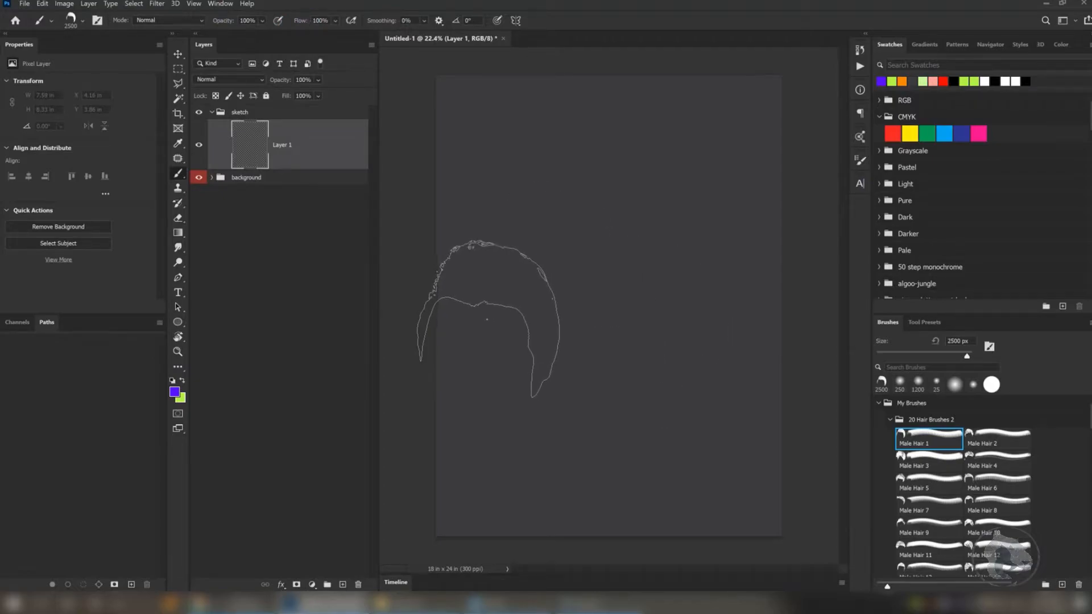
- Try the Male Hair 6 brush and the FX - Add noise 2 tool preset, and settle on the KYLE Bonus Chunky Charcoal preset
click(990, 488)
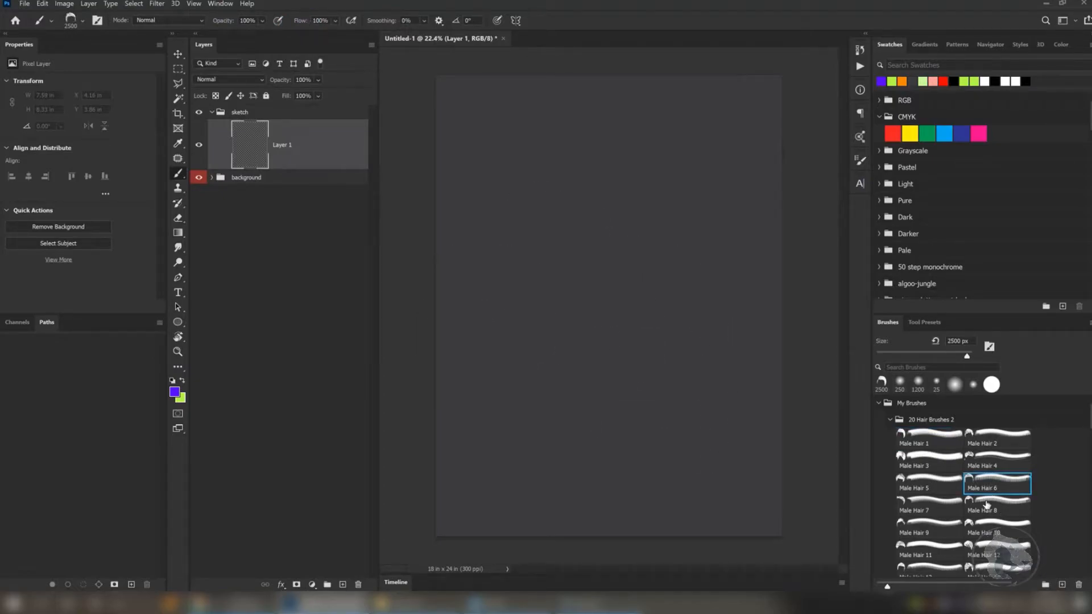
click(920, 323)
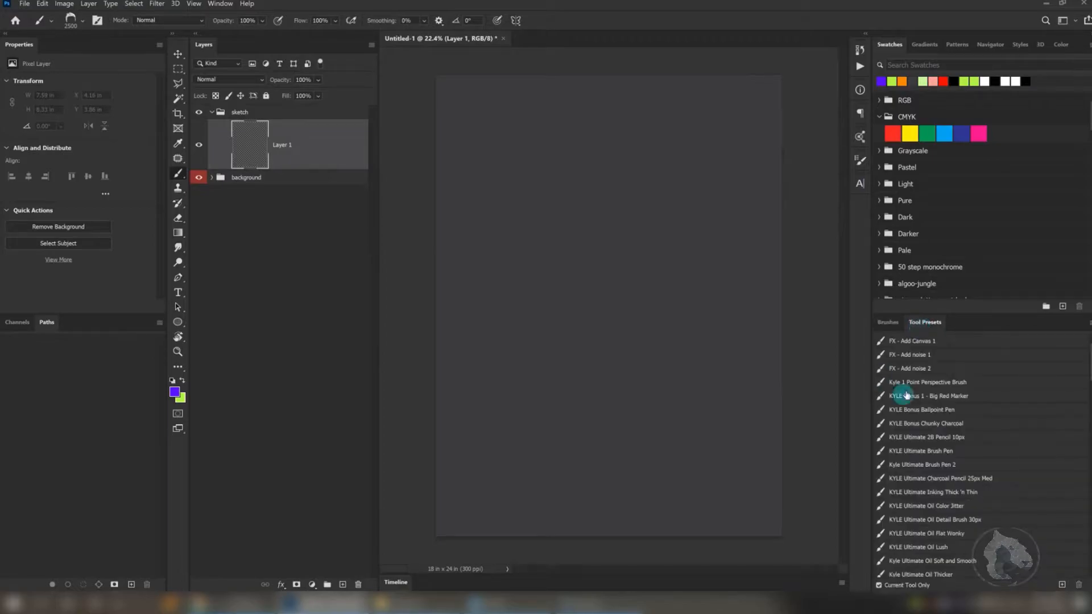
click(909, 369)
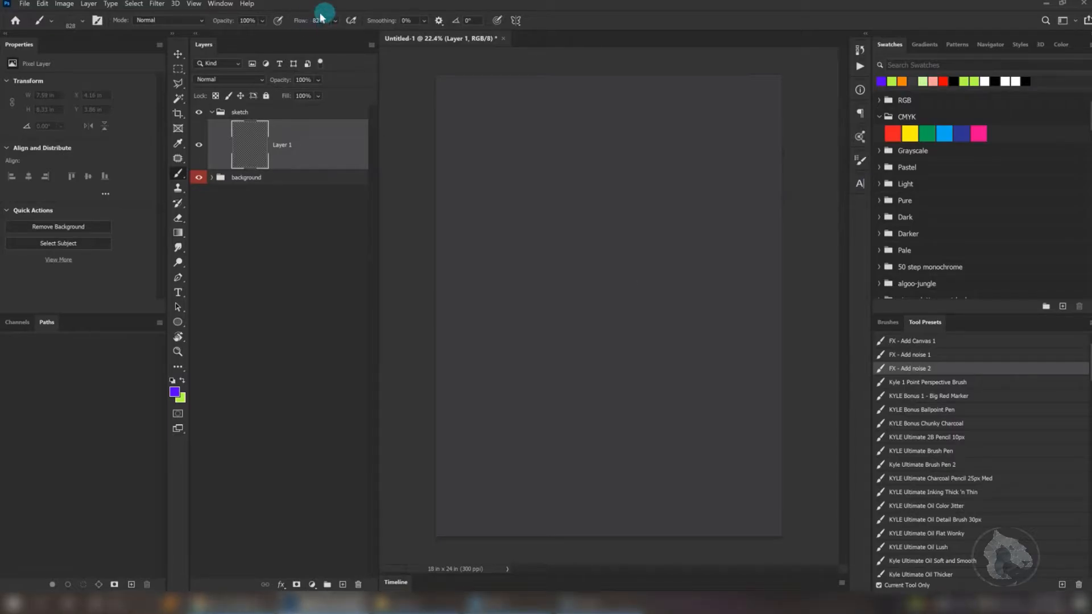
click(925, 422)
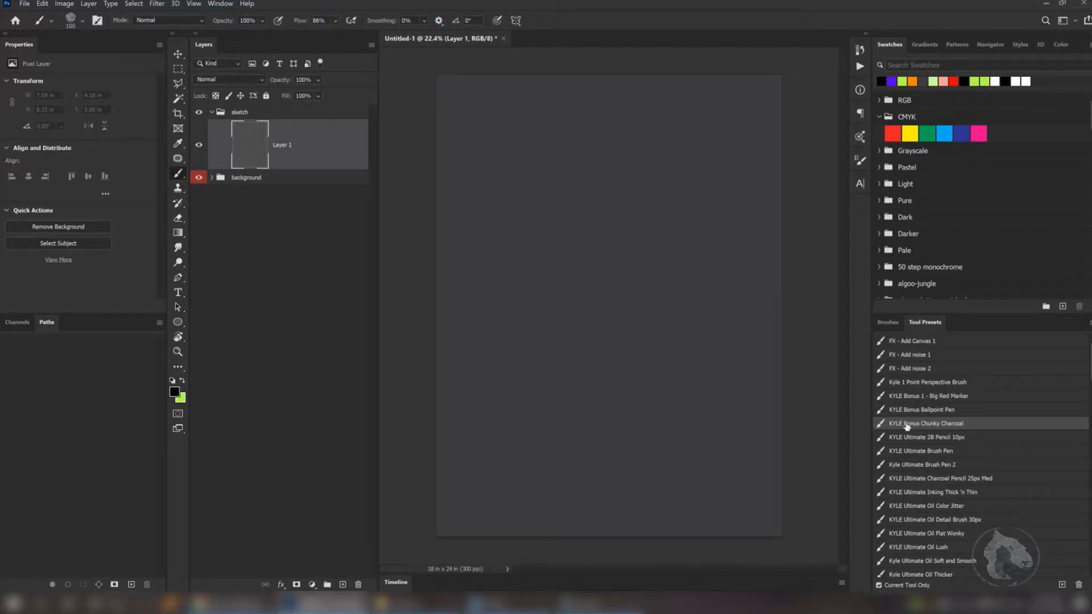
- Return to the Brushes list and choose the Male Hair 3 brush from 20 Hair Brushes 2
click(888, 322)
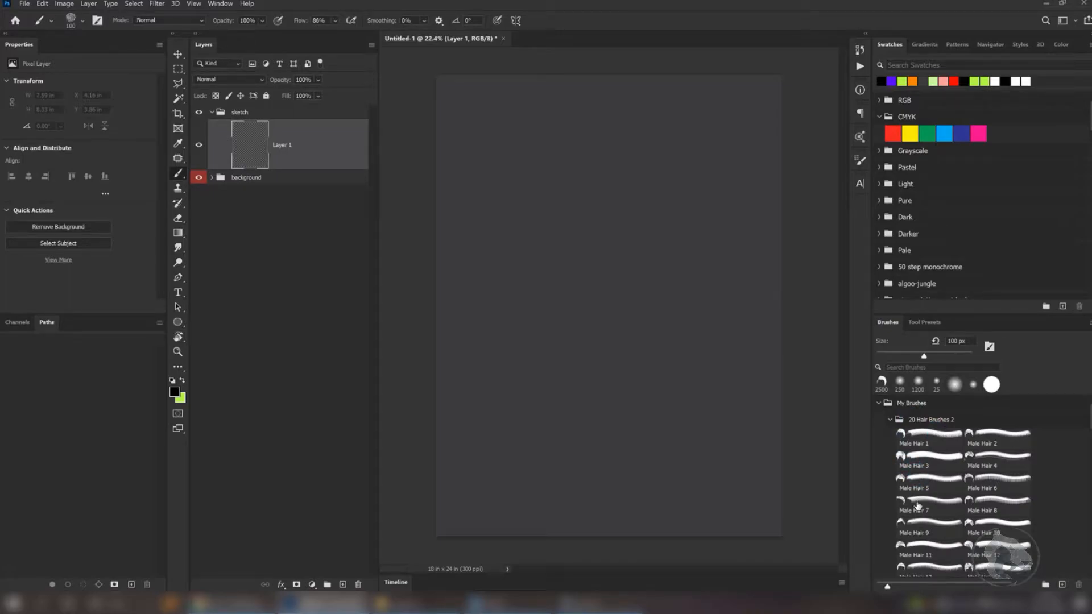
click(901, 481)
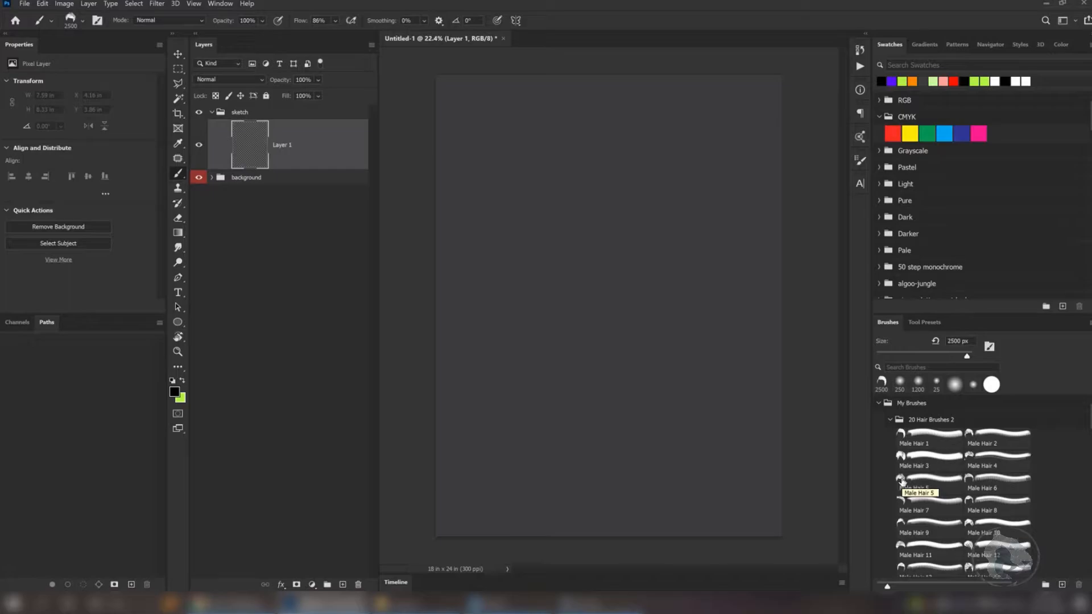
click(902, 482)
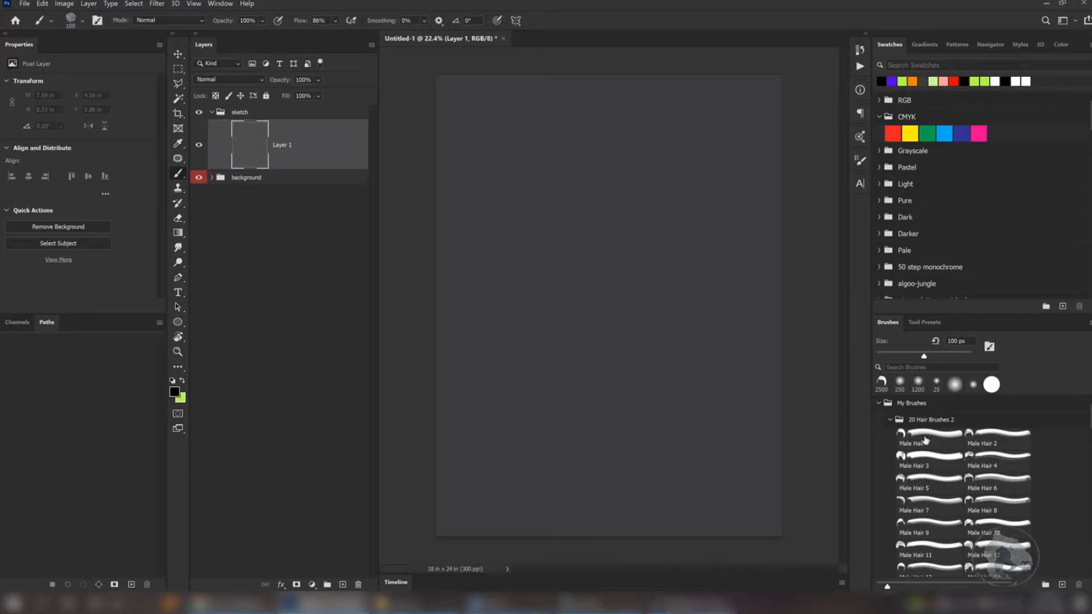
click(929, 462)
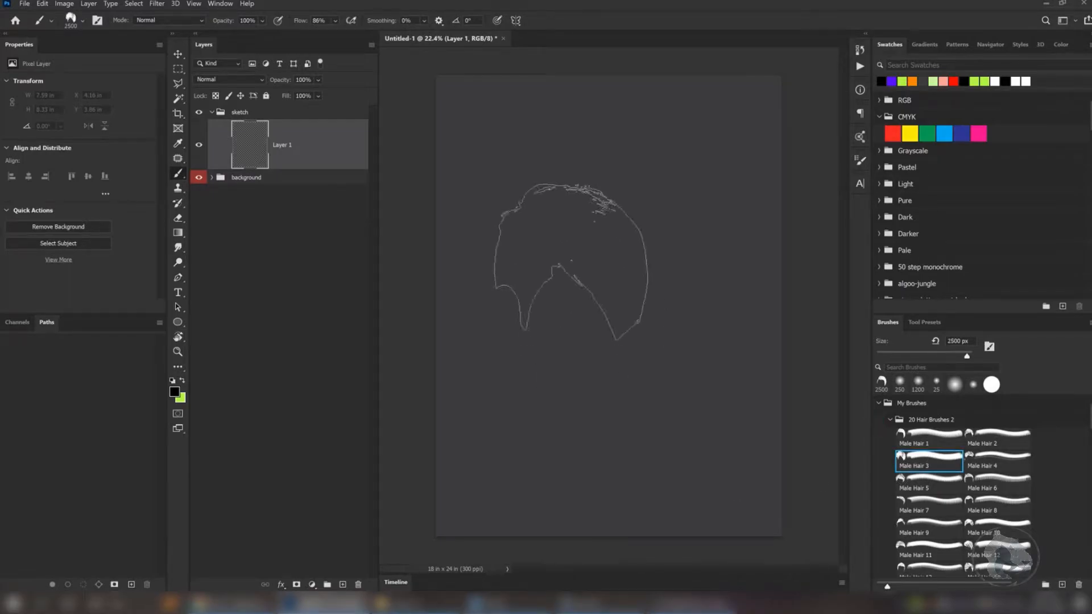
- Stamp the Male Hair 3 brush repeatedly across the canvas on Layer 1 in black
click(571, 260)
click(624, 379)
click(555, 422)
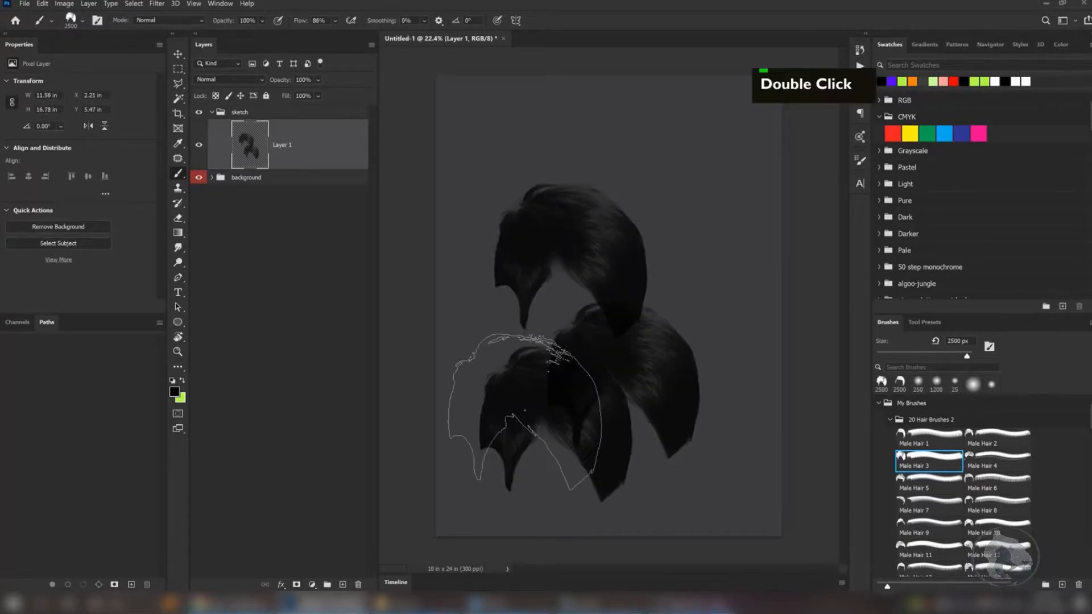
click(508, 349)
click(528, 256)
click(613, 184)
click(701, 192)
click(696, 333)
click(595, 403)
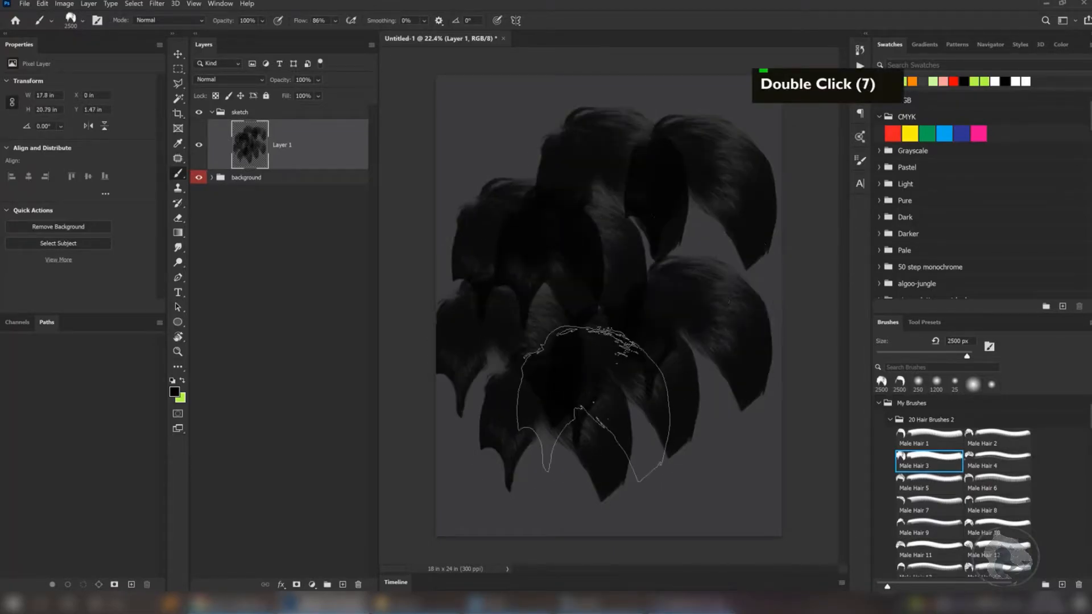
click(493, 381)
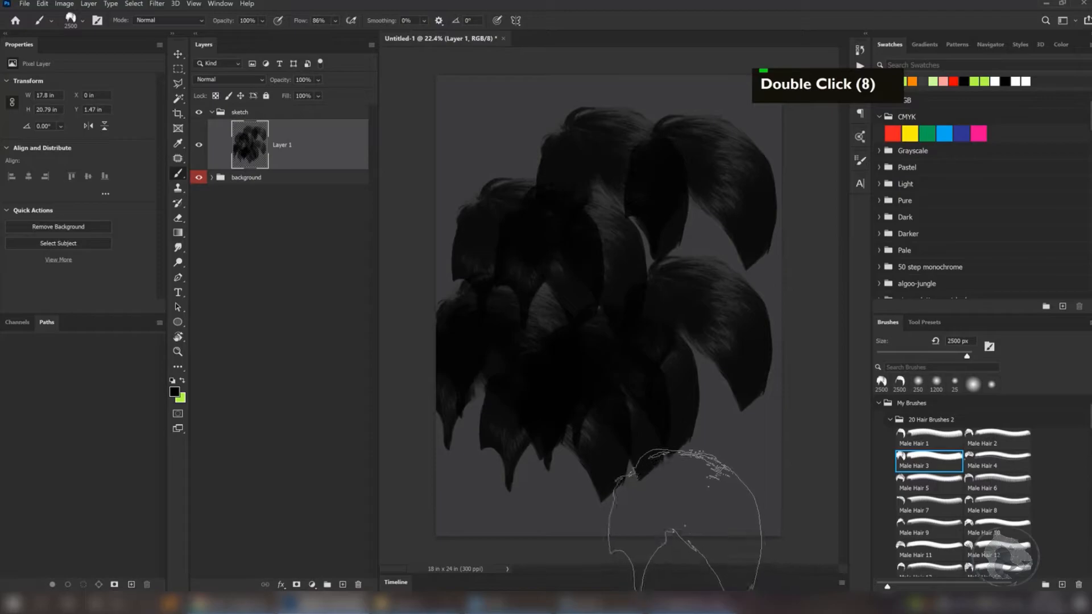
- Undo all the Male Hair 3 stamps on Layer 1
key(ctrl+z)
key(ctrl+z)
key(ctrl+z)
key(ctrl+z)
key(ctrl+z)
key(ctrl+z)
key(ctrl+z)
key(ctrl+z)
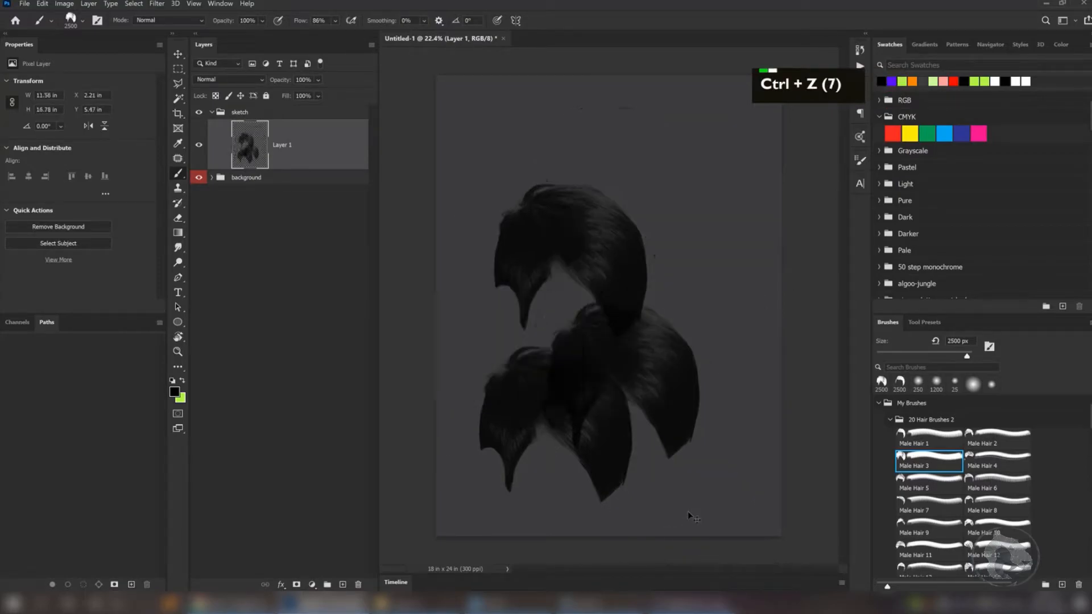
key(ctrl+z)
key(ctrl+z)
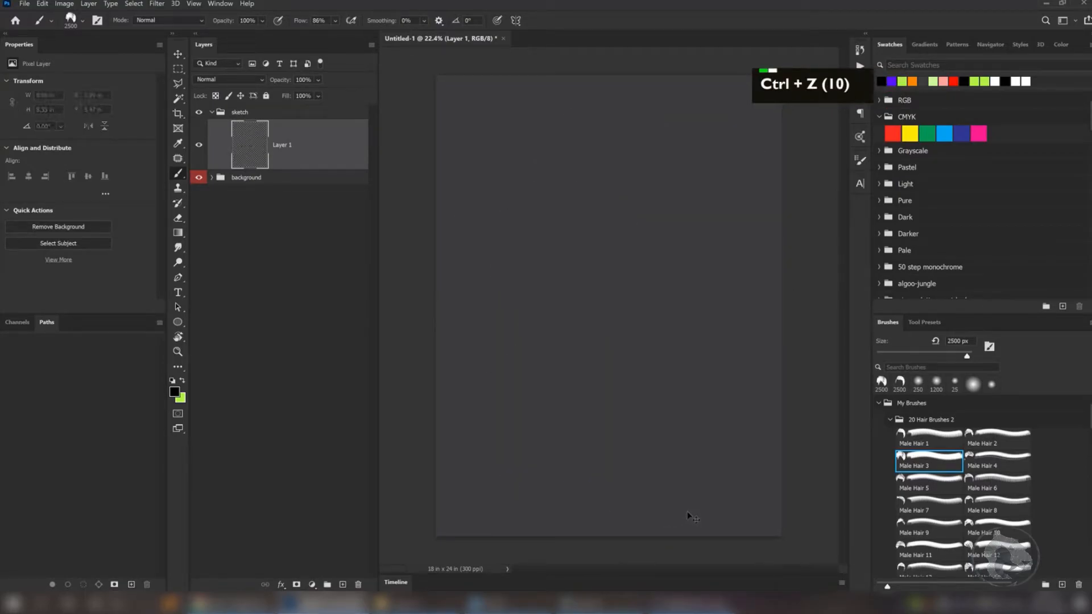
- Stamp the Male Hair 7 brush once on Layer 1 in black and undo it
click(929, 503)
click(533, 265)
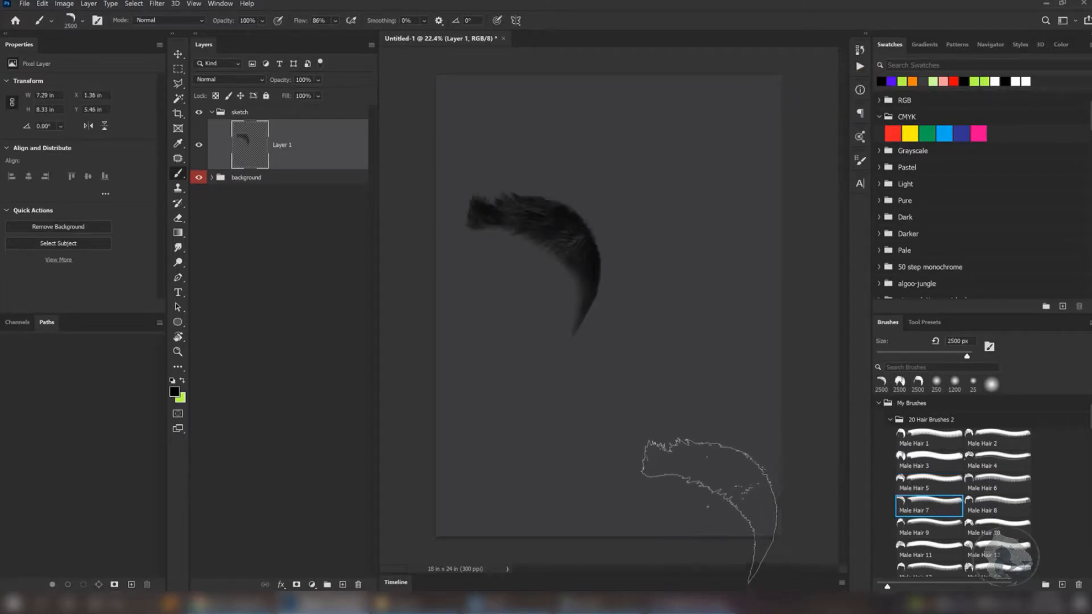
key(ctrl)
key(ctrl+z)
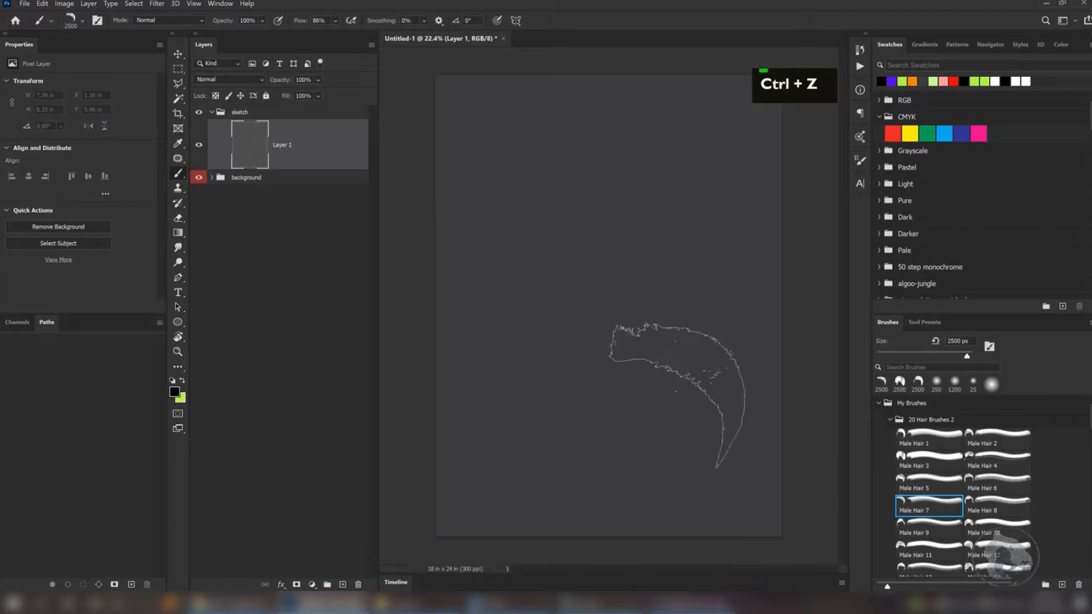
- Bring up the Single-Pencil-1.jpg reference image, examine the pencil tip, and return to the poster document
click(441, 583)
click(270, 327)
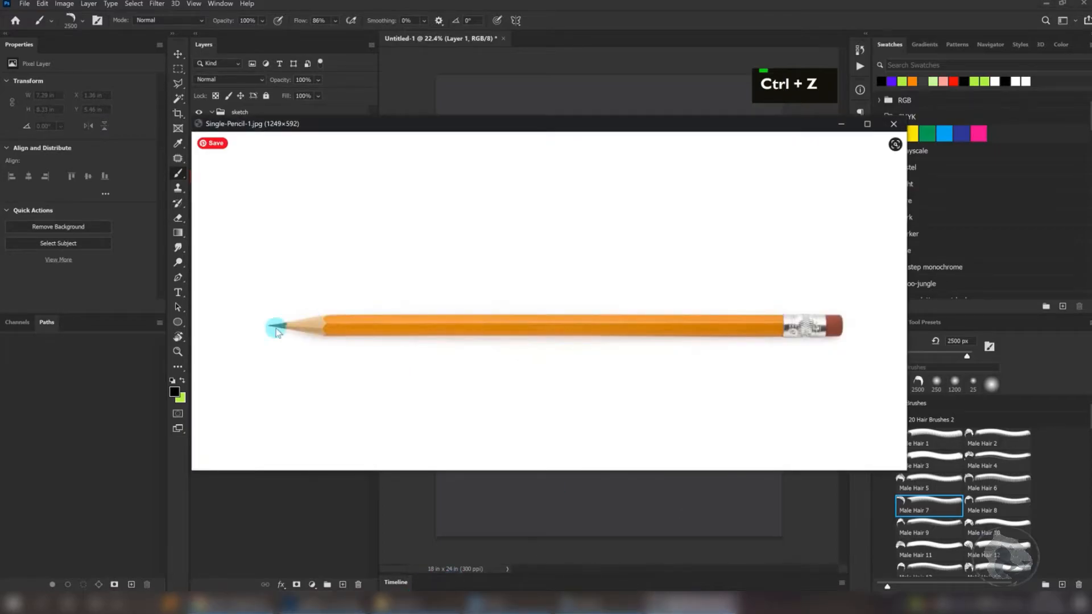
click(604, 3)
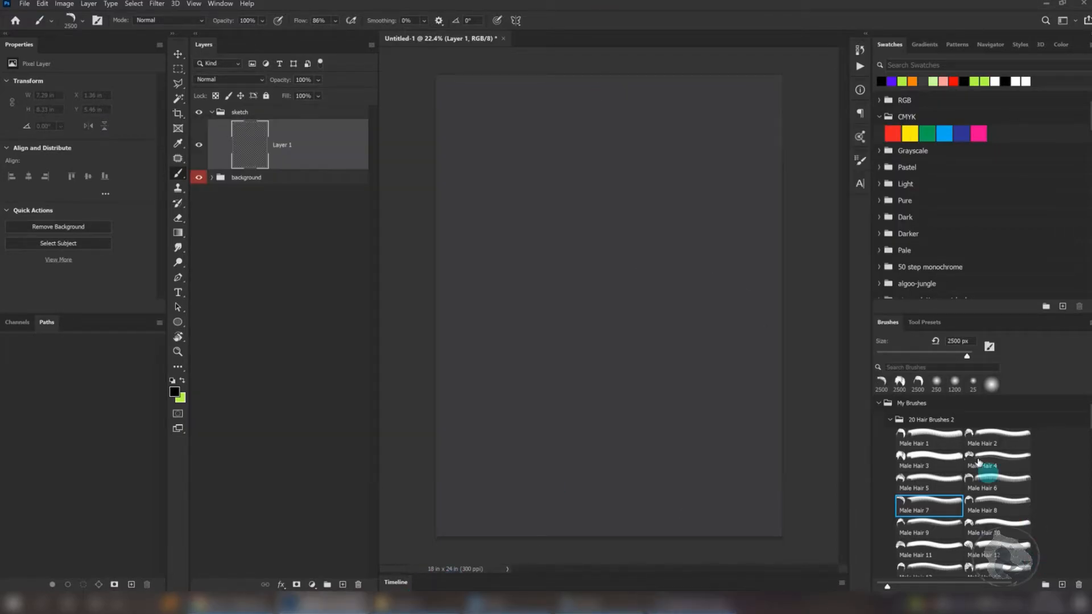
- Choose the KYLE Bonus 1 - Big Red Marker tool preset and scribble a red zigzag on Layer 1
click(923, 324)
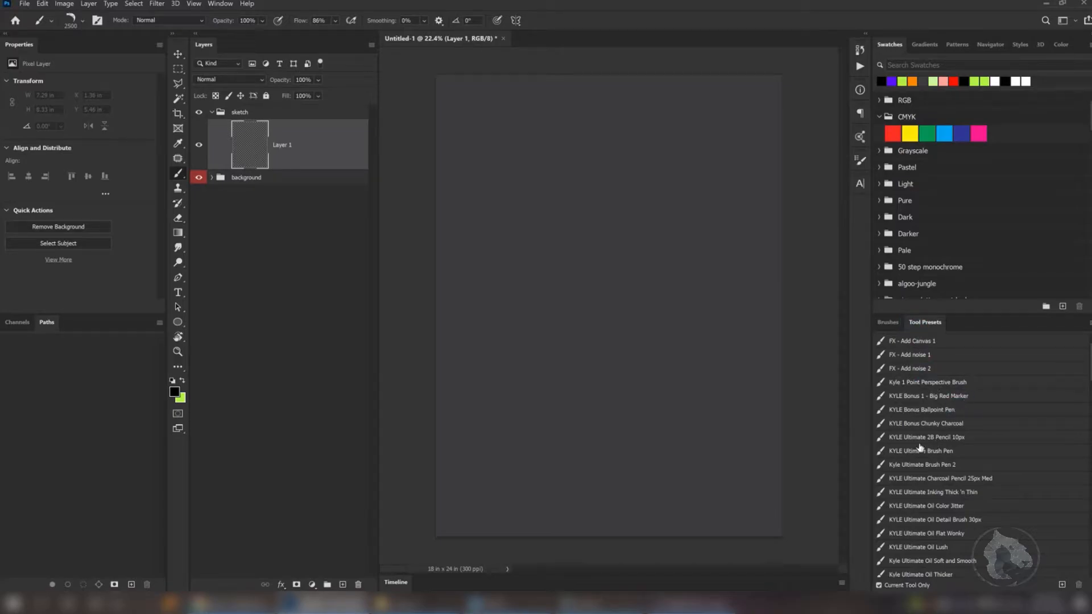
scroll(972, 474, down, 2)
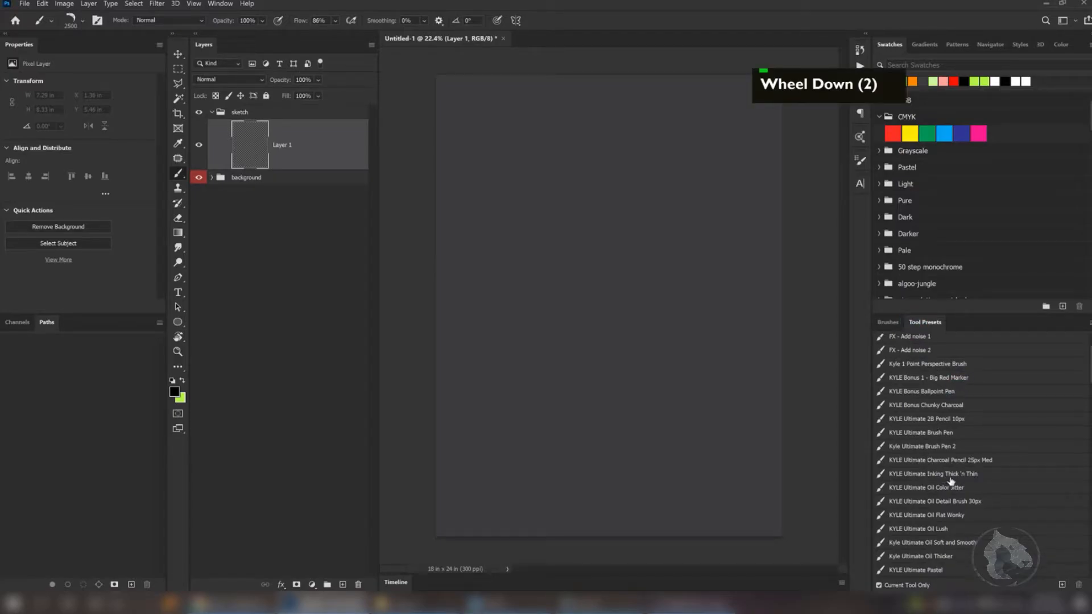
click(950, 477)
click(937, 493)
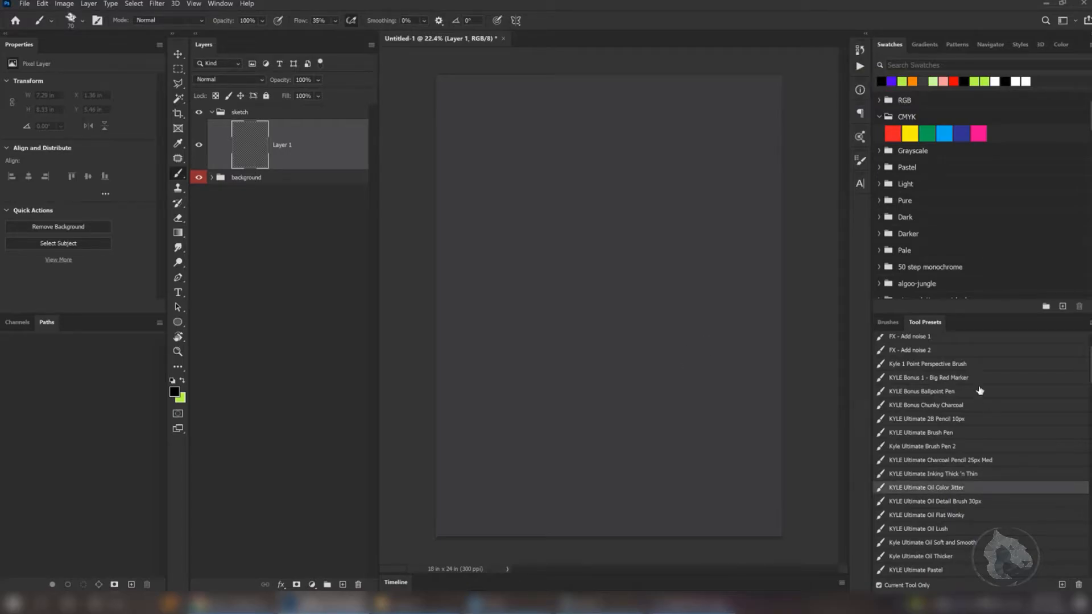
scroll(978, 390, up, 4)
click(947, 396)
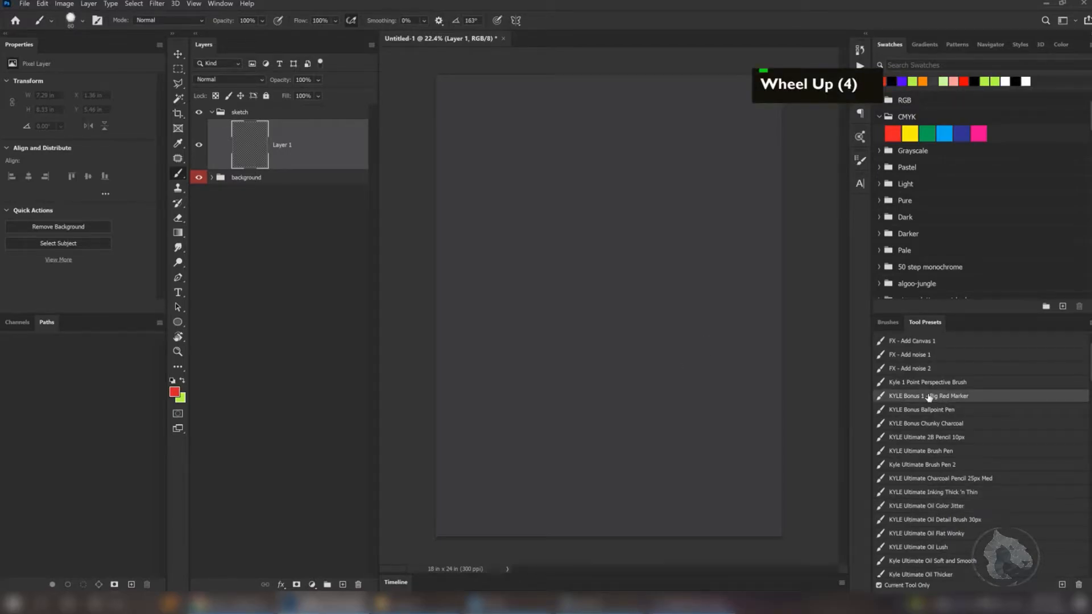
drag(521, 199, 562, 190)
drag(520, 226, 551, 279)
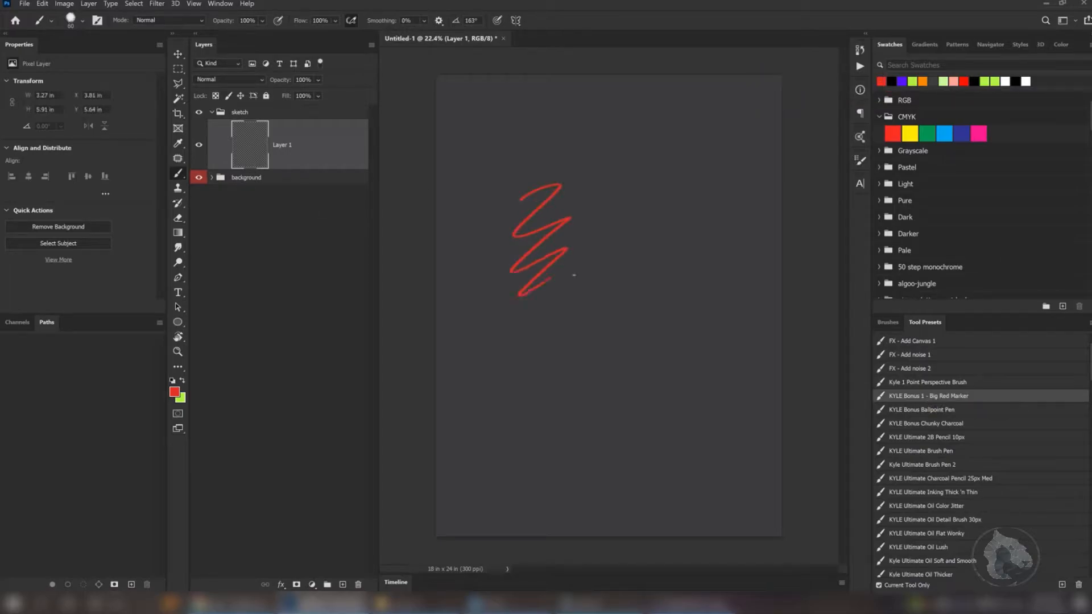
- Scribble in blue on Layer 1, trying the KYLE Ballpoint Pen, 2B Pencil, Charcoal Pencil, Add noise 2 and Oil Flat Wonky presets
click(913, 410)
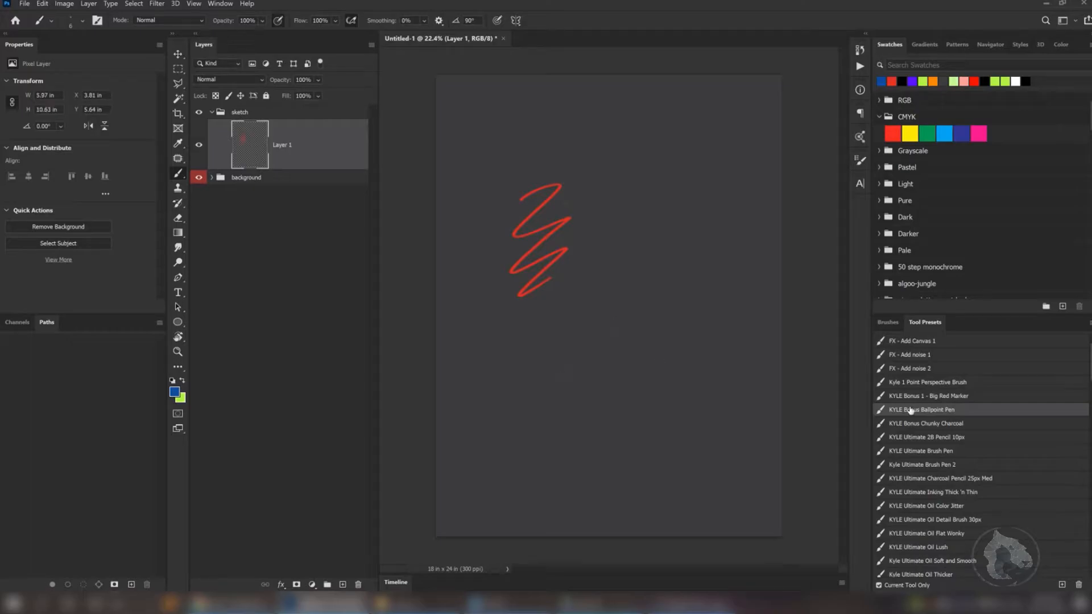
click(925, 438)
mouse_move(602, 247)
mouse_down()
mouse_move(626, 228)
mouse_move(655, 256)
mouse_move(610, 334)
mouse_up()
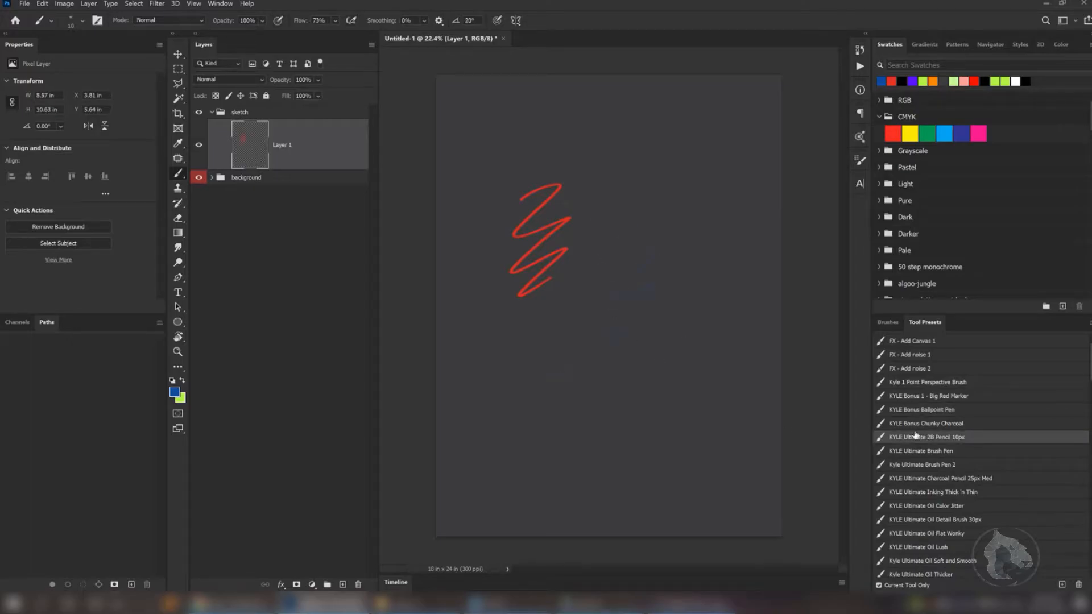
click(937, 479)
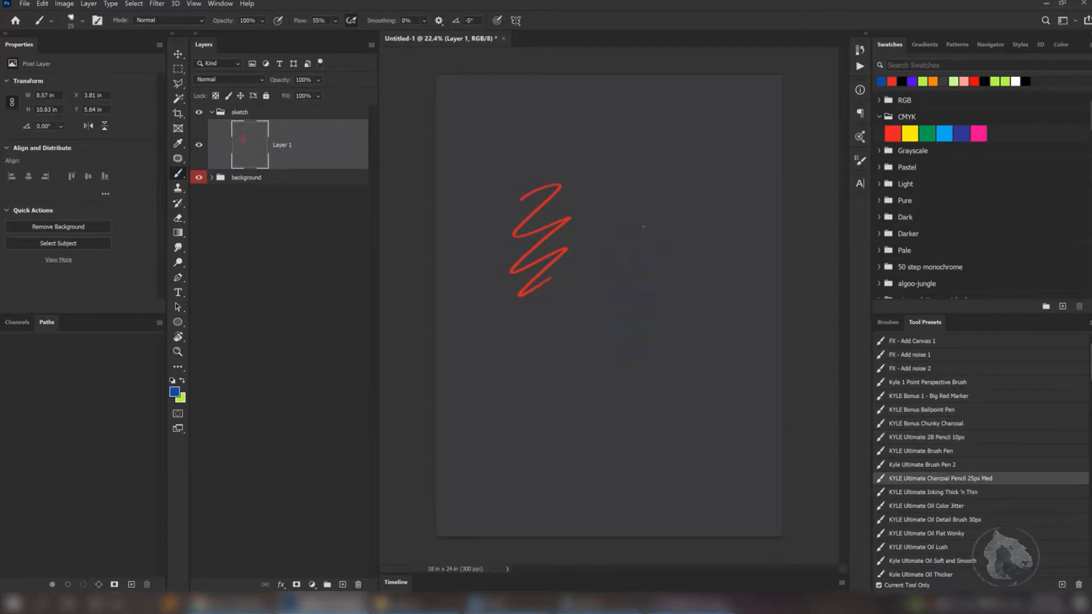
click(921, 368)
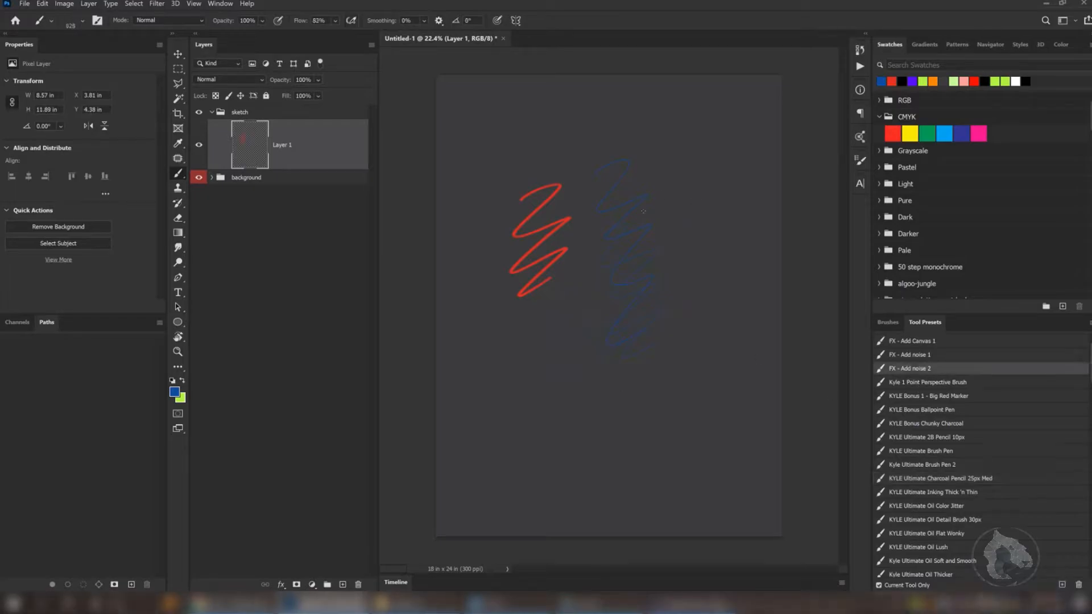
click(933, 535)
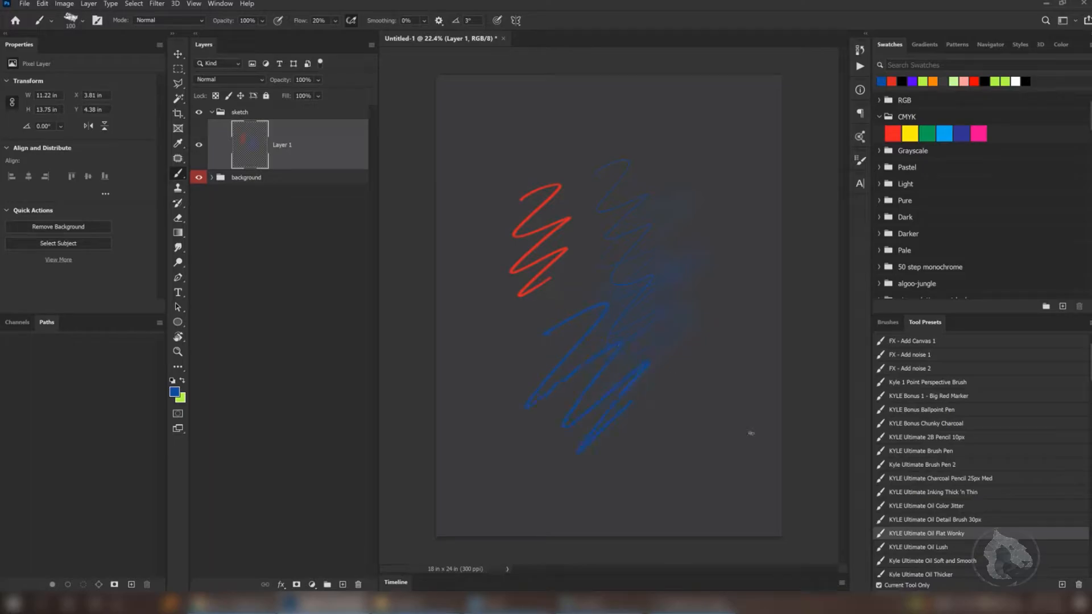
- Try the Kyle's Drawing Box Pencil 4H and Charcoal Perfection presets on Layer 1 in blue
drag(1086, 356, 1088, 410)
click(938, 453)
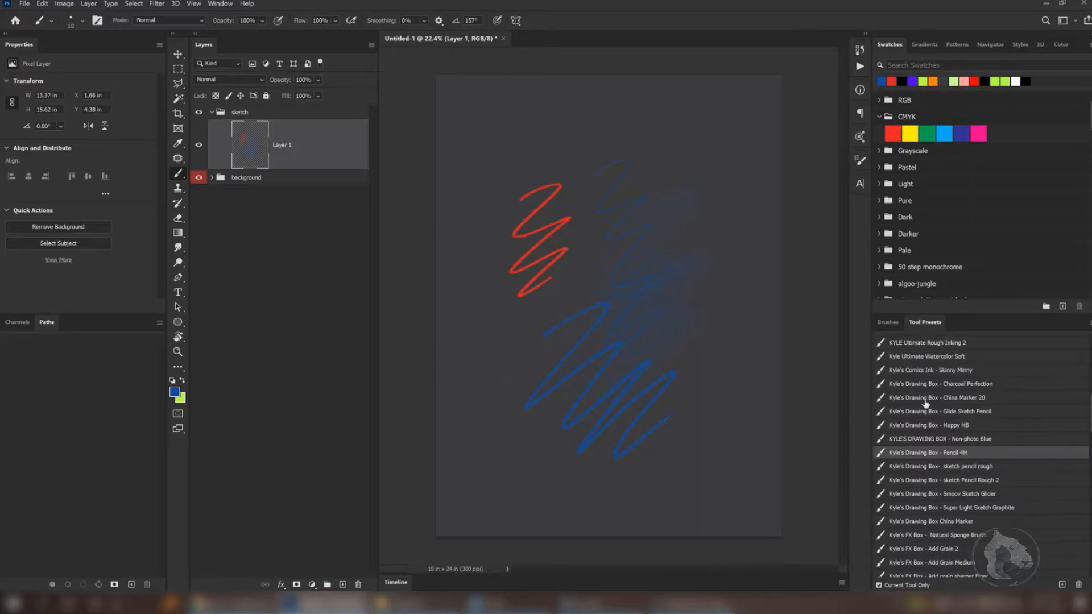
click(956, 384)
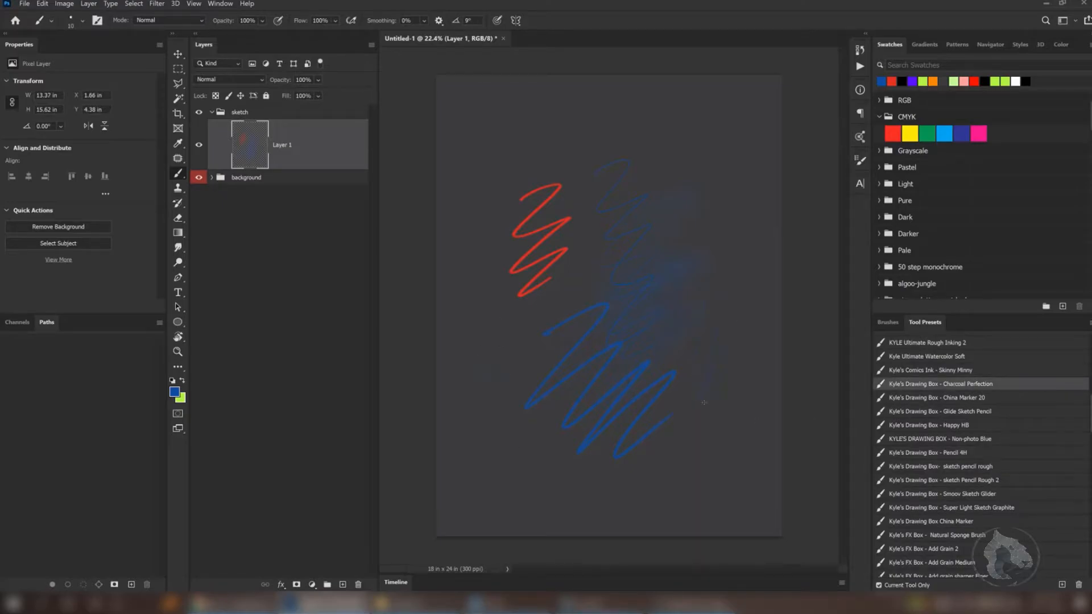
- Set the foreground color to black (000000)
key(a)
drag(765, 215, 702, 382)
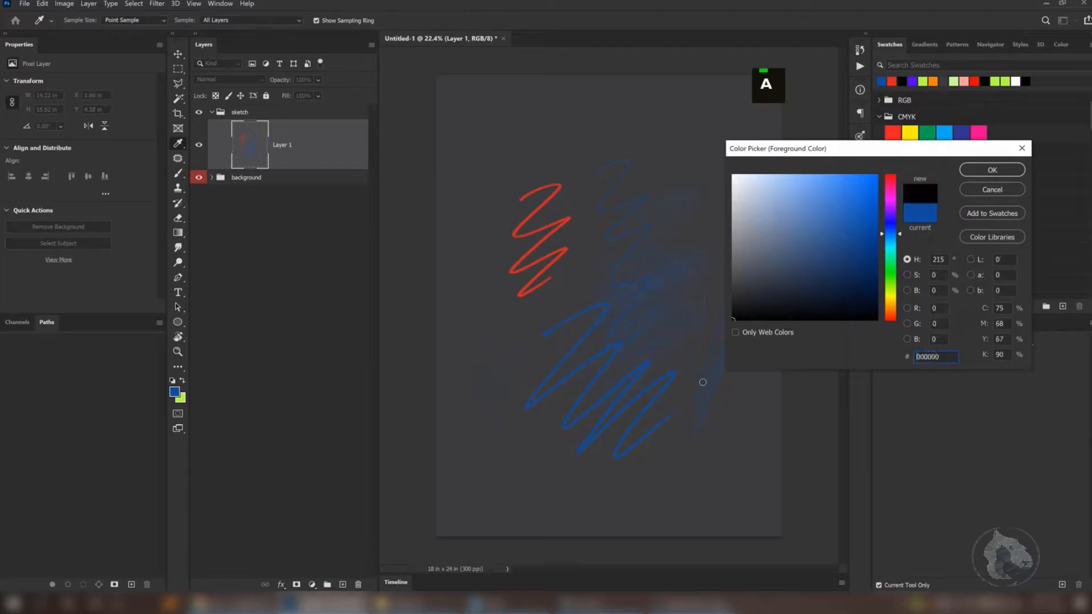
click(966, 171)
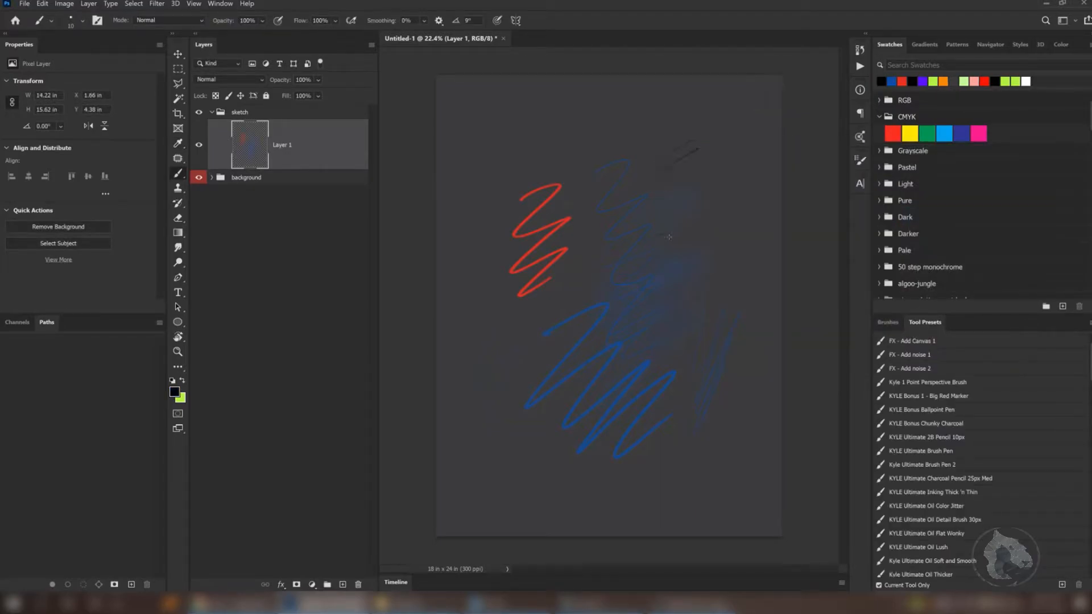
- Enlarge the brush to 125 px and scribble a thick black zigzag beside the blue strokes on Layer 1
key(bracketleft)
key(w)
key(w)
key(w)
key(w)
key(w)
key(w)
key(w)
key(w)
key(w)
key(w)
key(w)
key(w)
key(w)
key(w)
key(w)
mouse_move(677, 230)
mouse_down()
mouse_move(696, 242)
mouse_move(670, 300)
mouse_move(705, 295)
mouse_up()
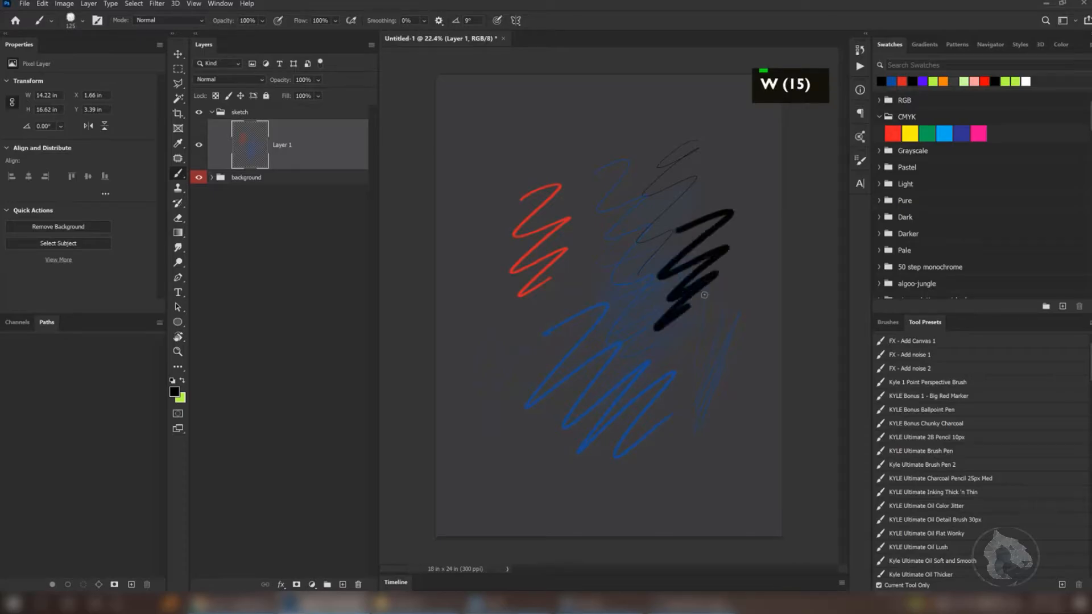
- Scribble across Layer 1, trying the KYLE Bonus Chunky Charcoal, Ultimate Brush Pen, Oil Color Jitter and Oil Flat Wonky presets
click(939, 423)
mouse_move(731, 406)
mouse_down()
mouse_move(674, 441)
mouse_move(660, 483)
mouse_move(569, 449)
mouse_move(535, 468)
mouse_up()
click(930, 451)
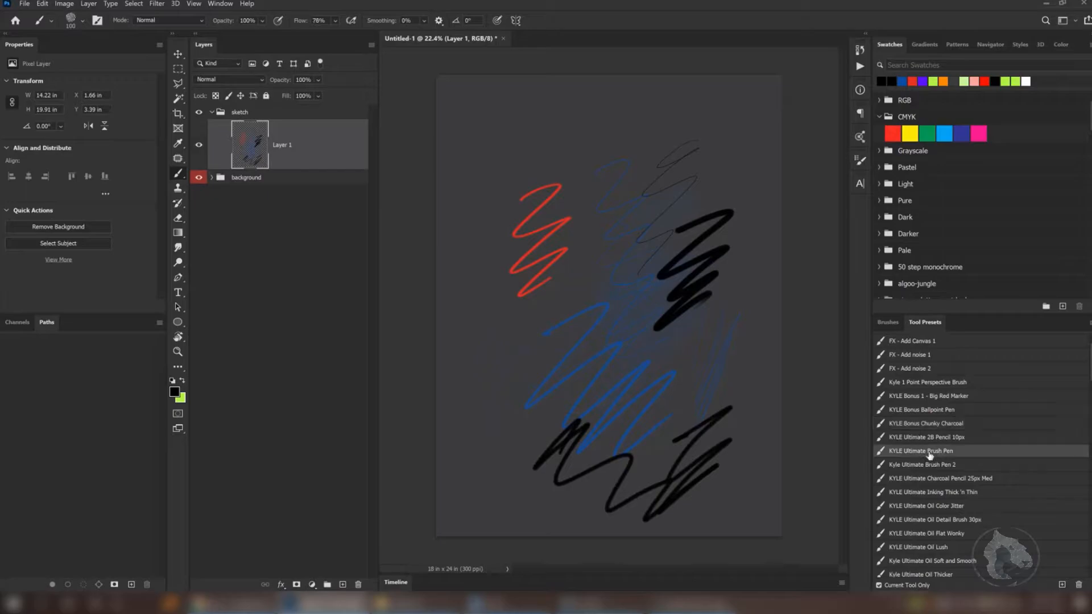
click(941, 506)
mouse_move(486, 260)
mouse_down()
mouse_move(566, 276)
mouse_move(569, 393)
mouse_up()
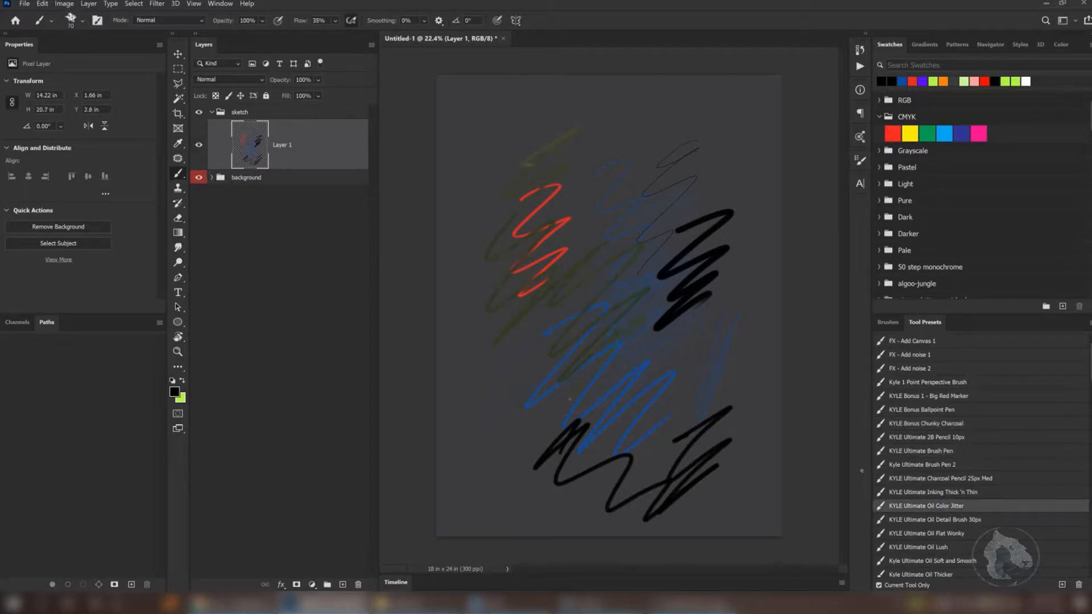
click(945, 534)
mouse_move(482, 138)
mouse_down()
mouse_move(494, 170)
mouse_move(466, 245)
mouse_up()
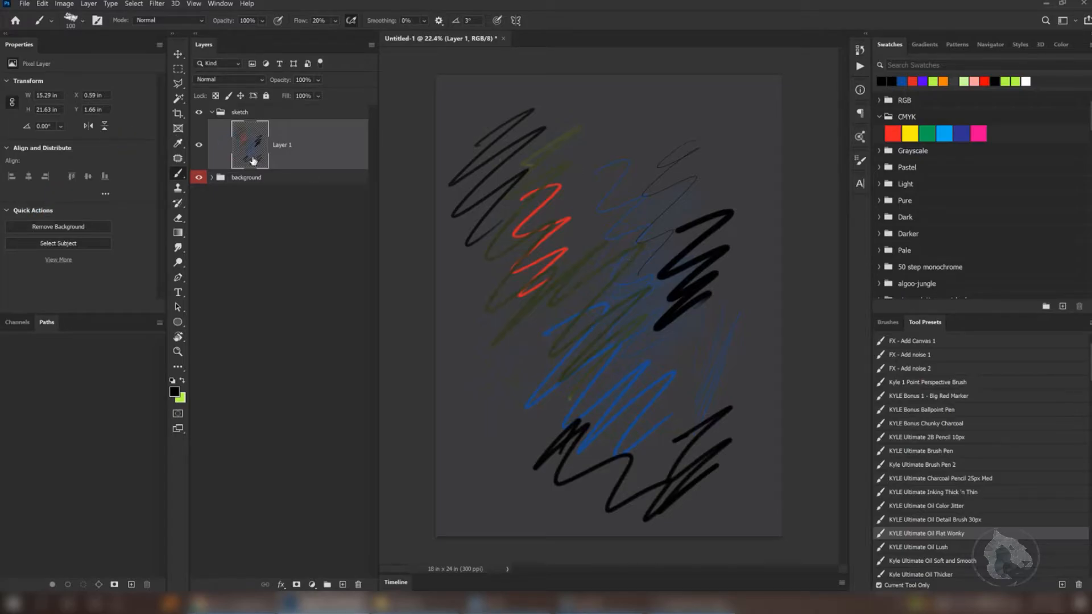
- Select the whole canvas, delete all the test strokes from Layer 1, and deselect
key(ctrl+a)
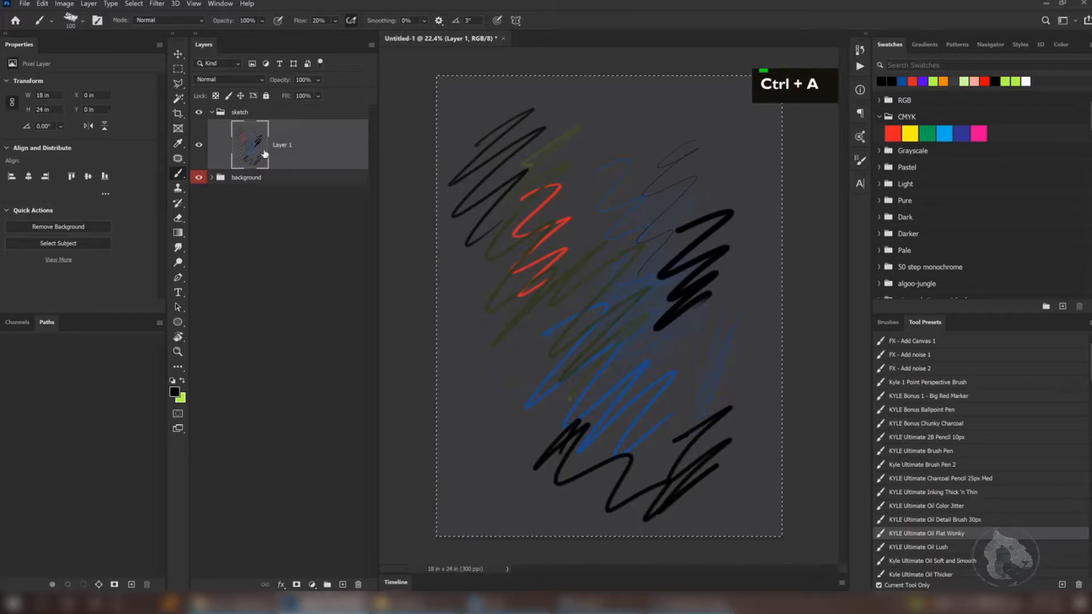
key(Delete)
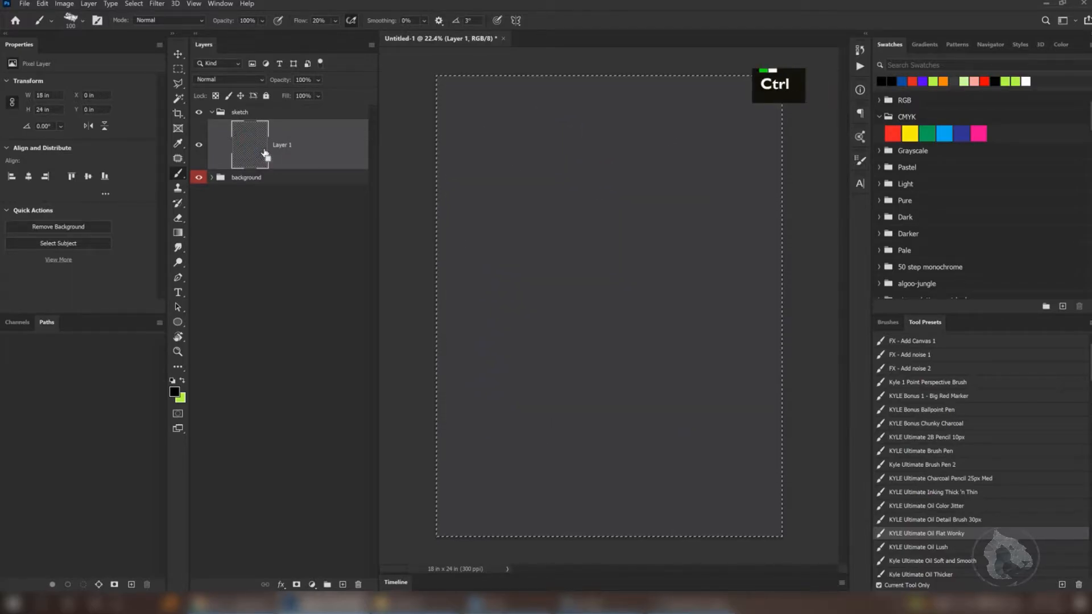
key(ctrl+d)
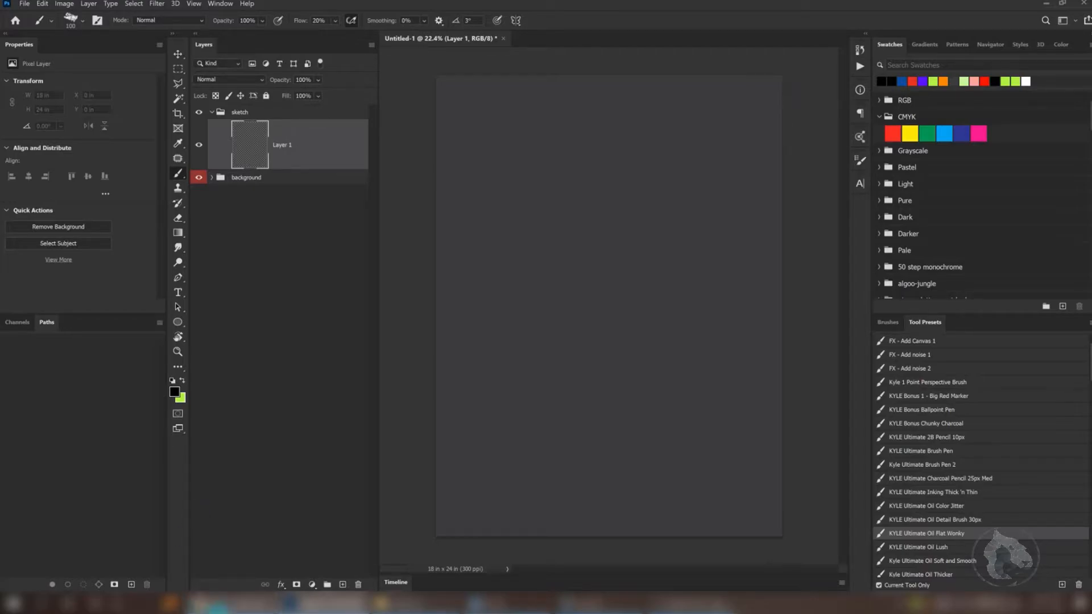
- Switch to the browser and search Google Images for "vintage paper"
click(206, 604)
double_click(114, 71)
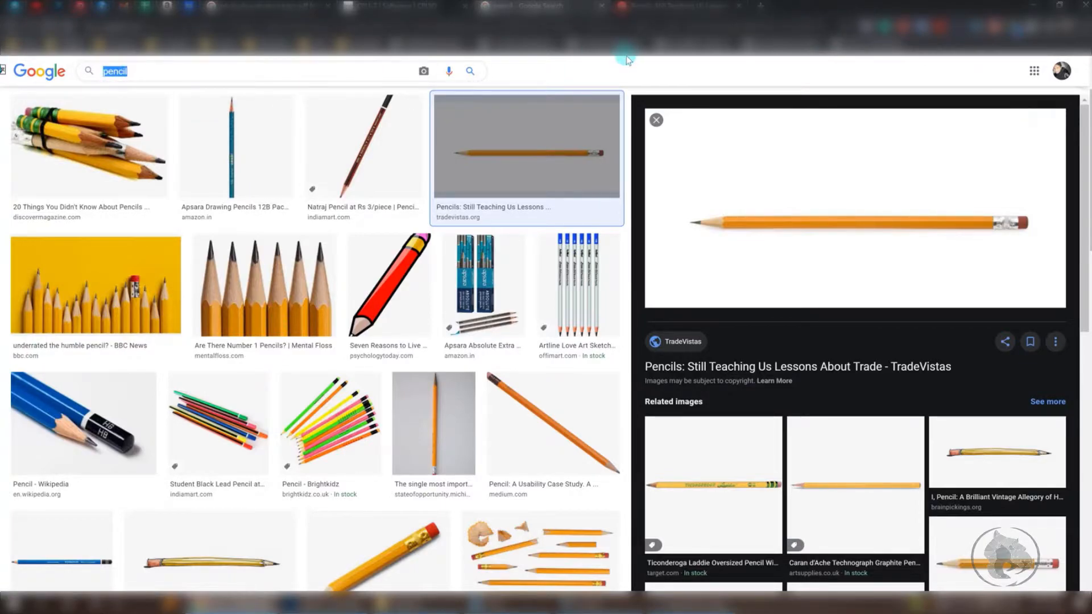
text(v)
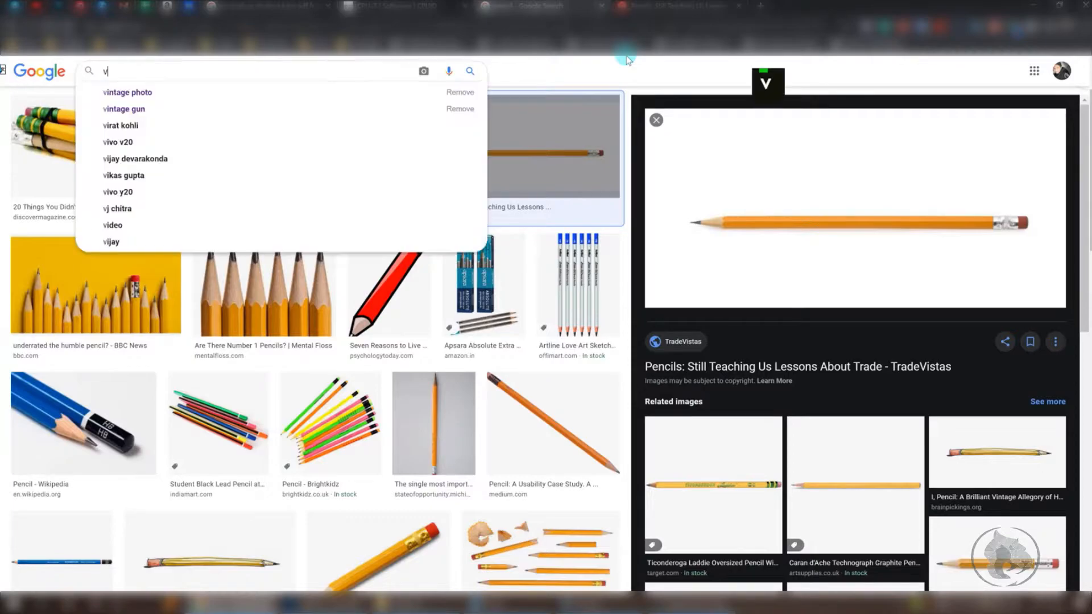
text(intage paper)
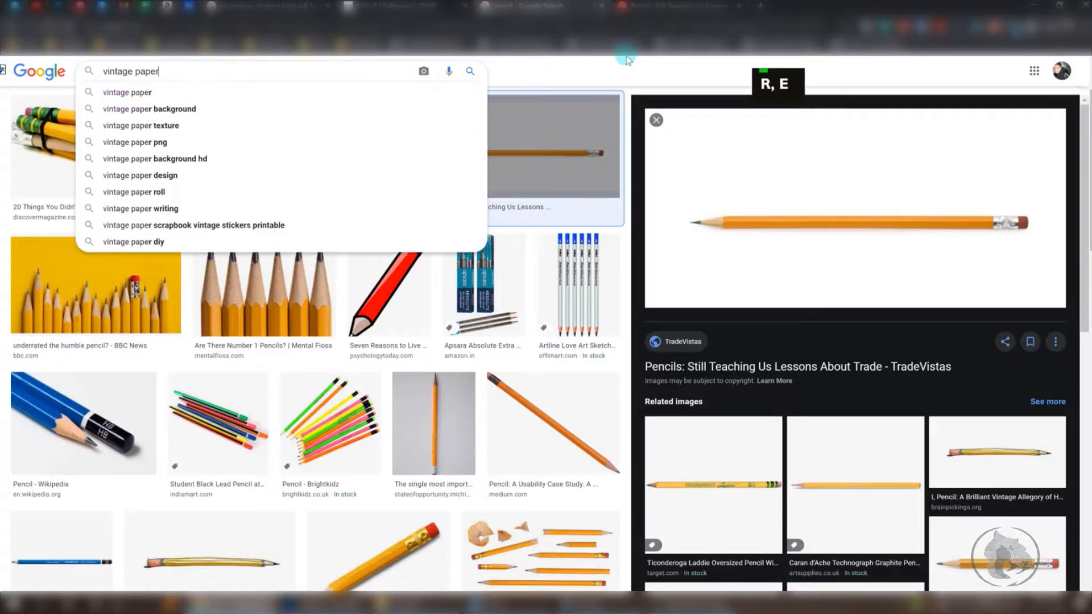
key(Return)
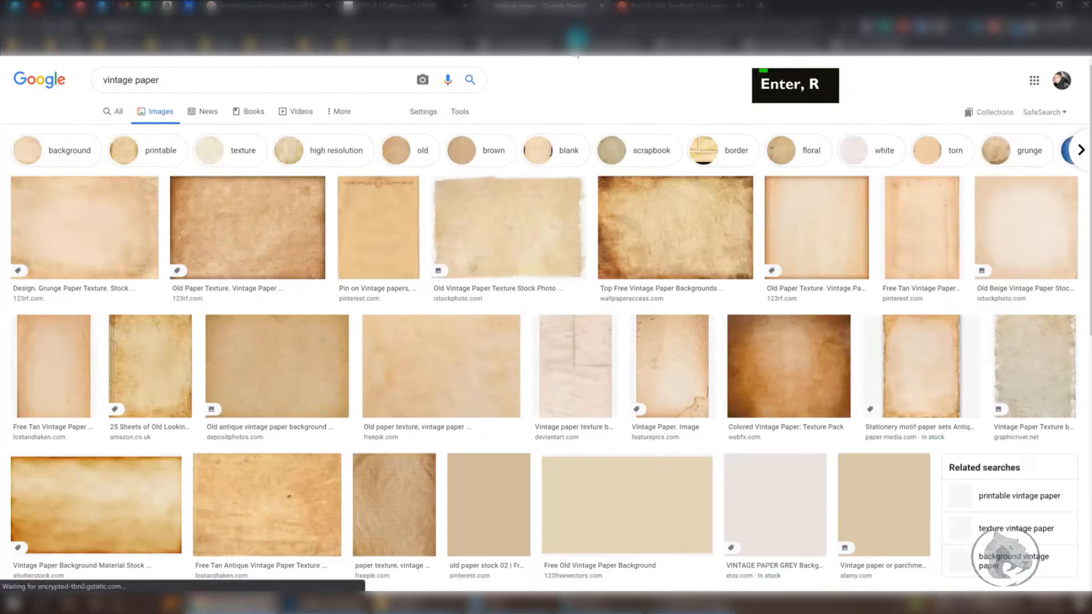
- Filter the vintage paper image results to the Large size and look through them
click(471, 115)
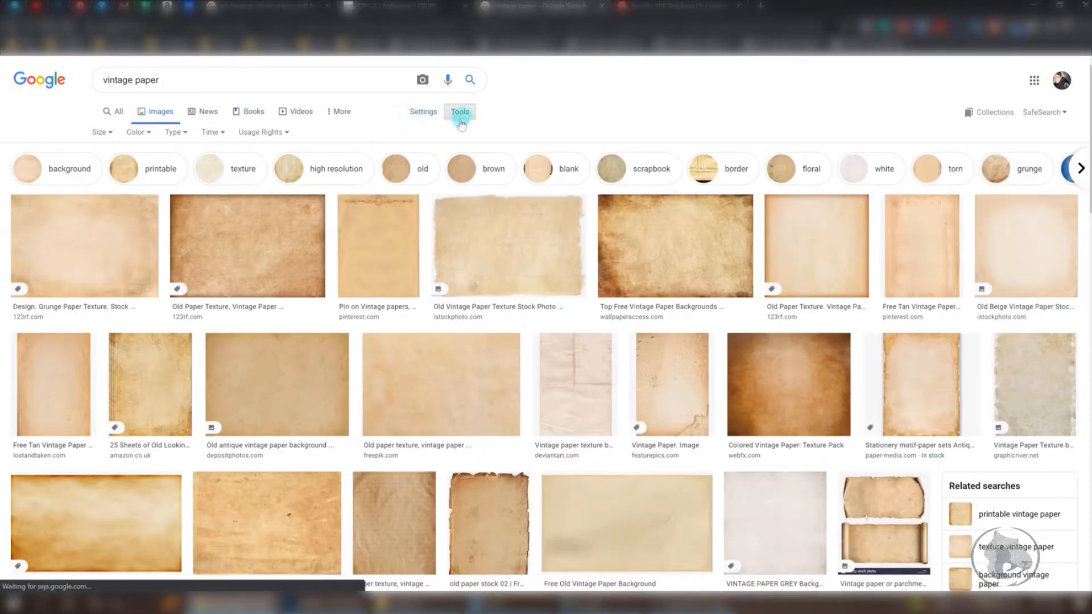
click(103, 131)
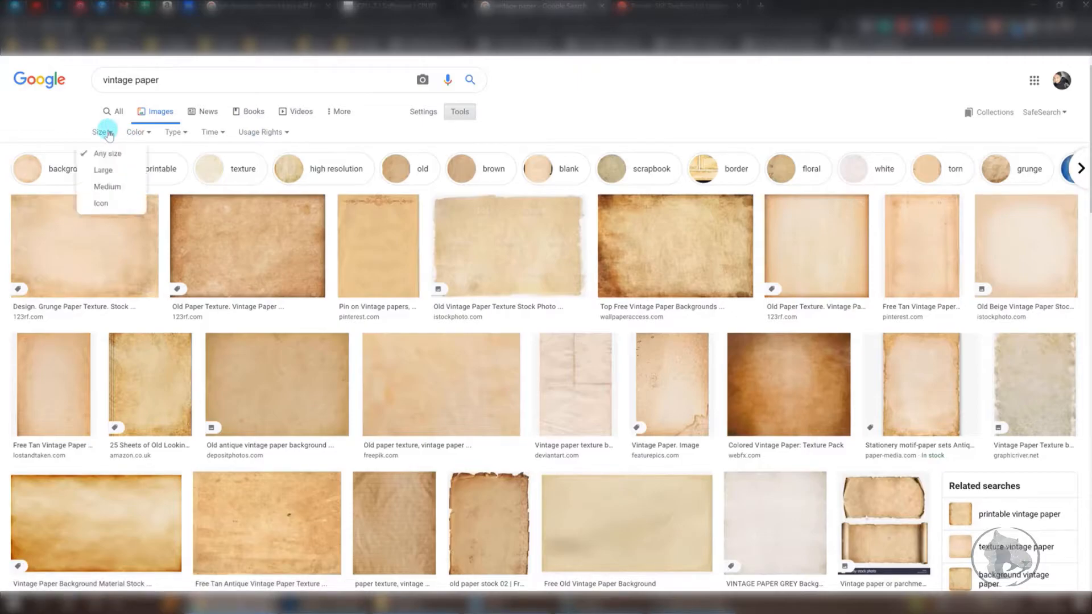
click(102, 171)
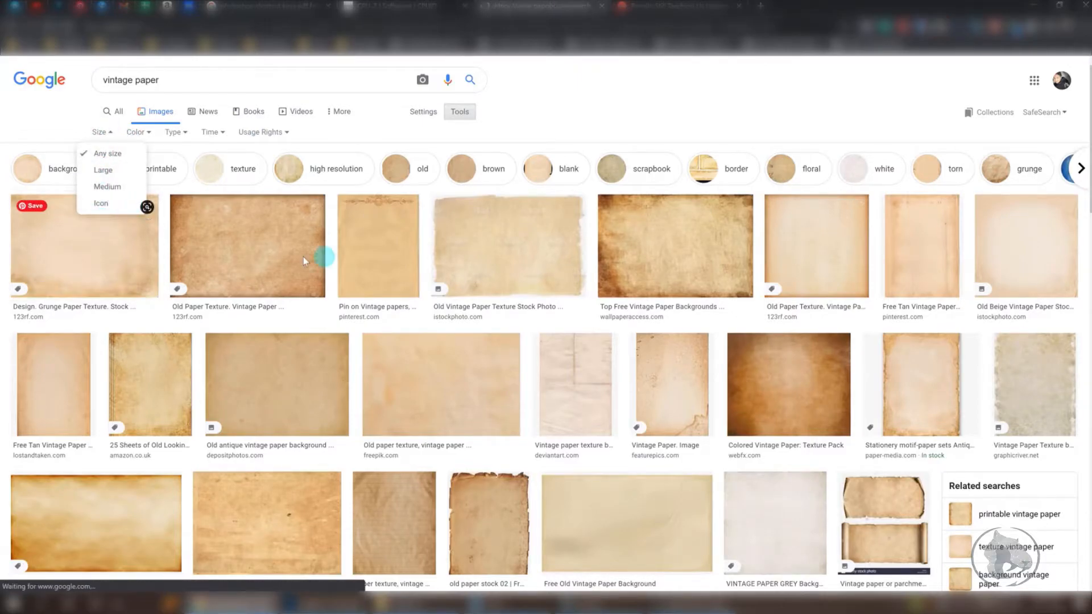
scroll(467, 281, down, 2)
scroll(460, 275, up, 2)
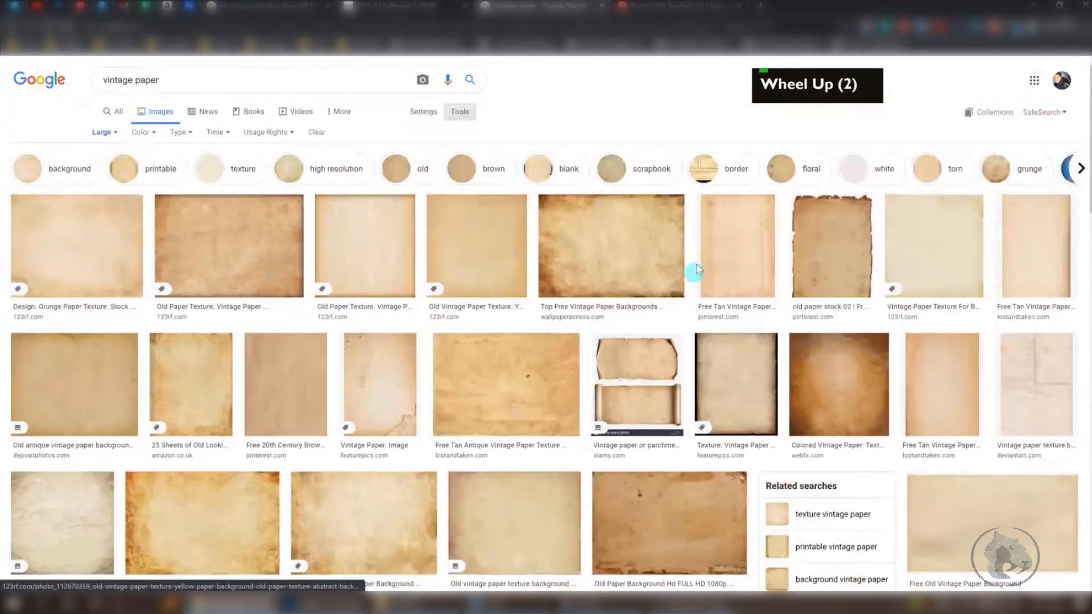
- Copy the Free Tan Vintage Paper image from the Pinterest result and switch back to Photoshop
click(725, 249)
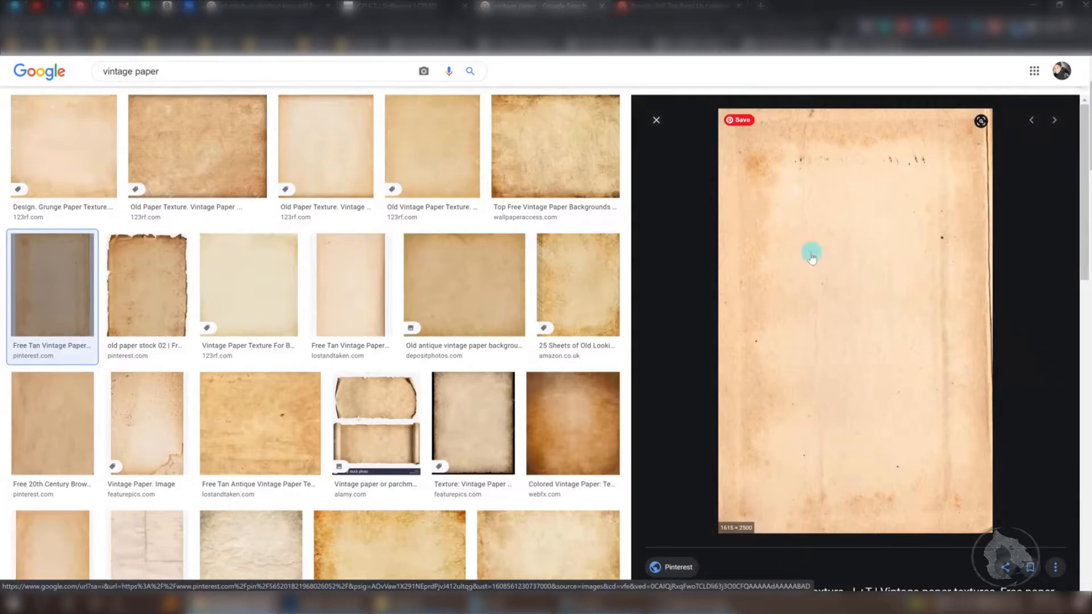
right_click(792, 246)
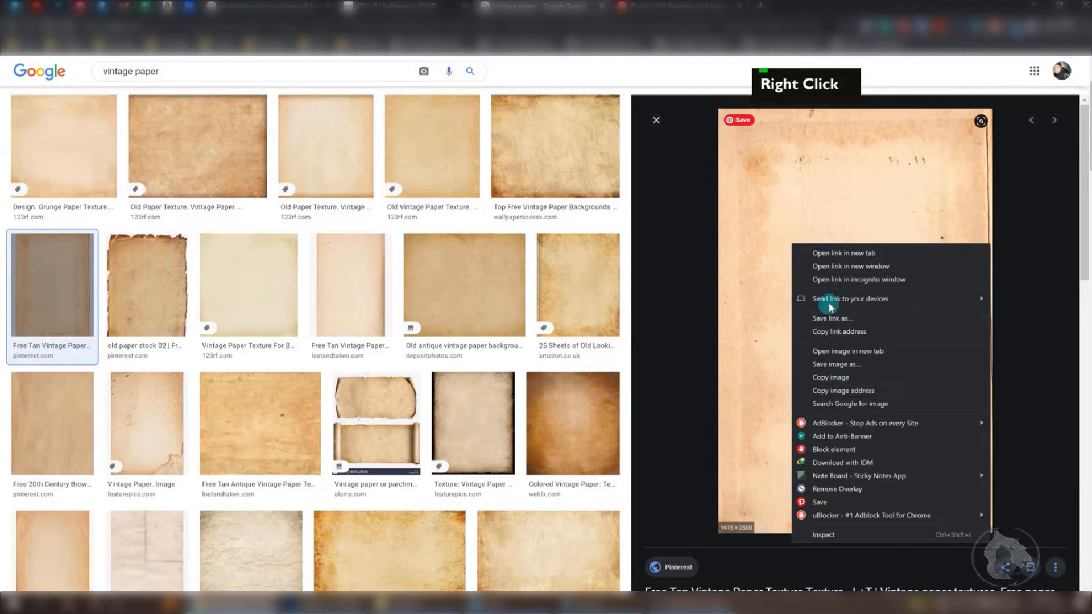
click(831, 378)
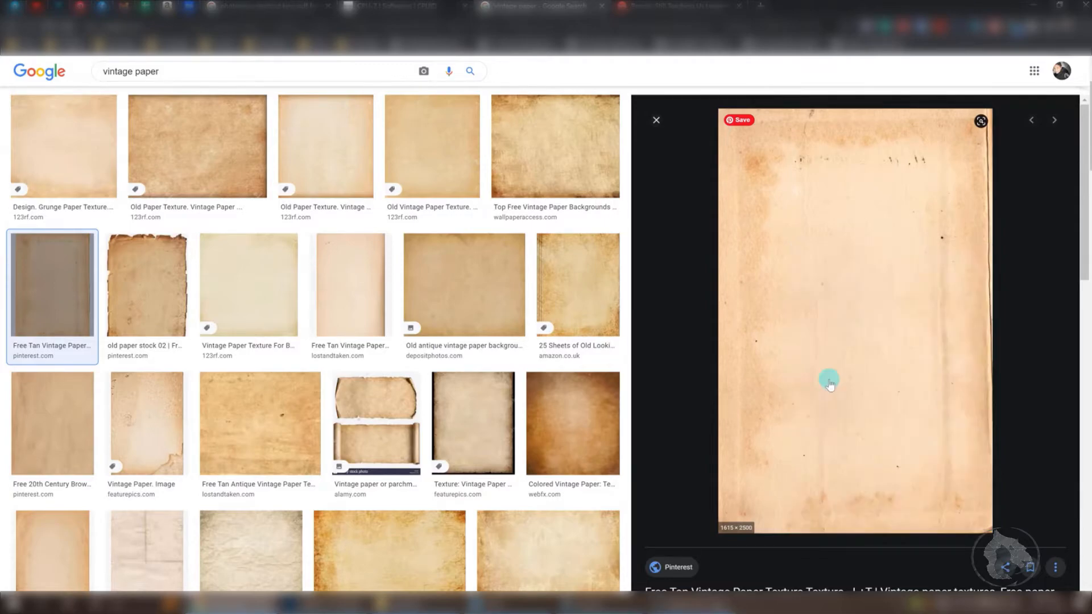
click(340, 604)
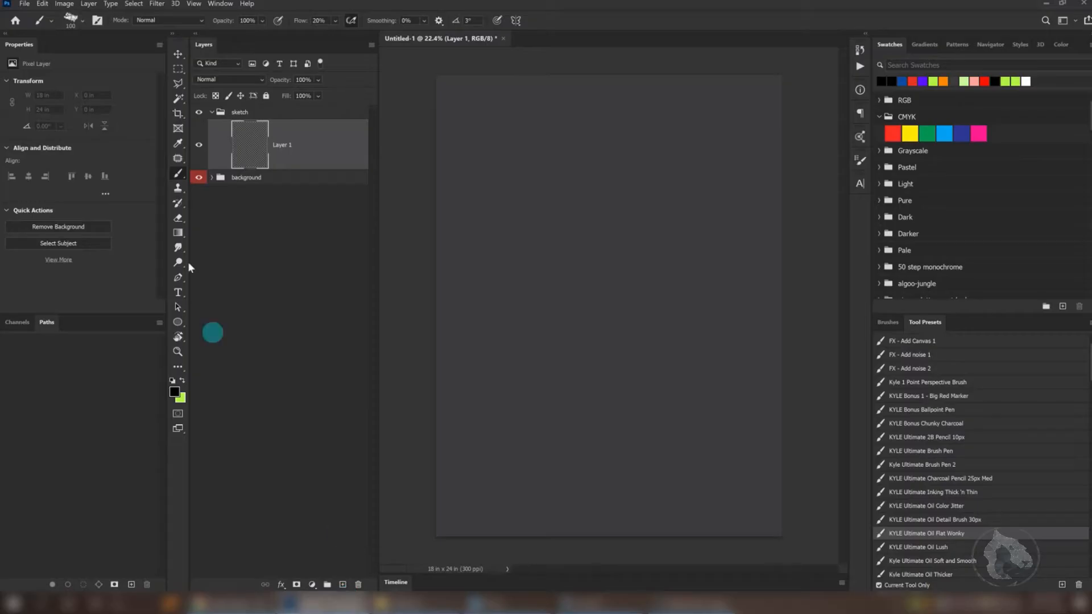
- Paste the copied vintage paper image into the background group above the Color Fill 1 layer
click(212, 177)
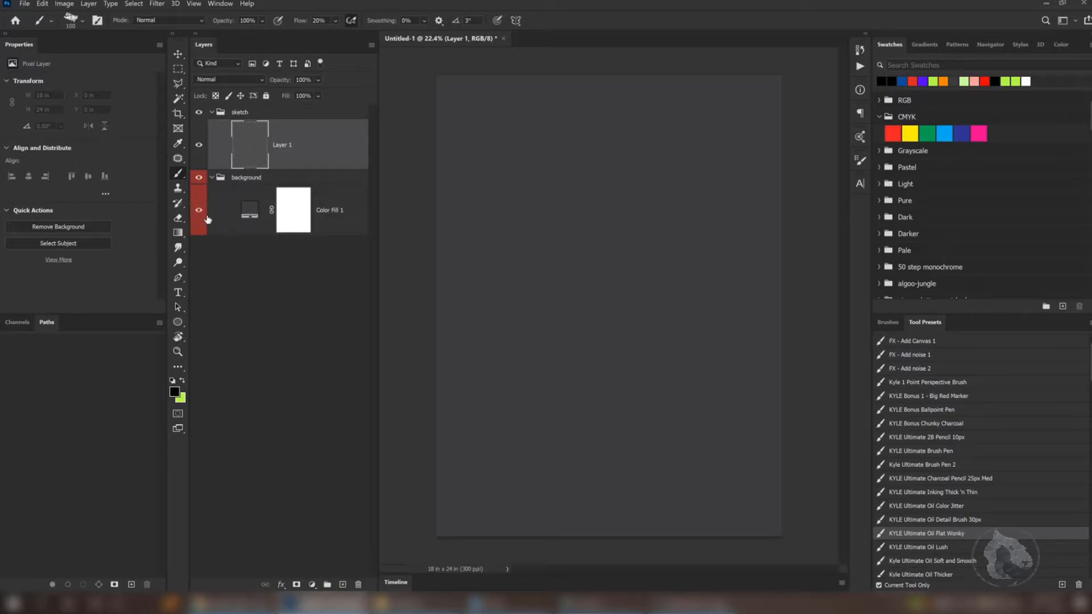
click(249, 211)
key(ctrl)
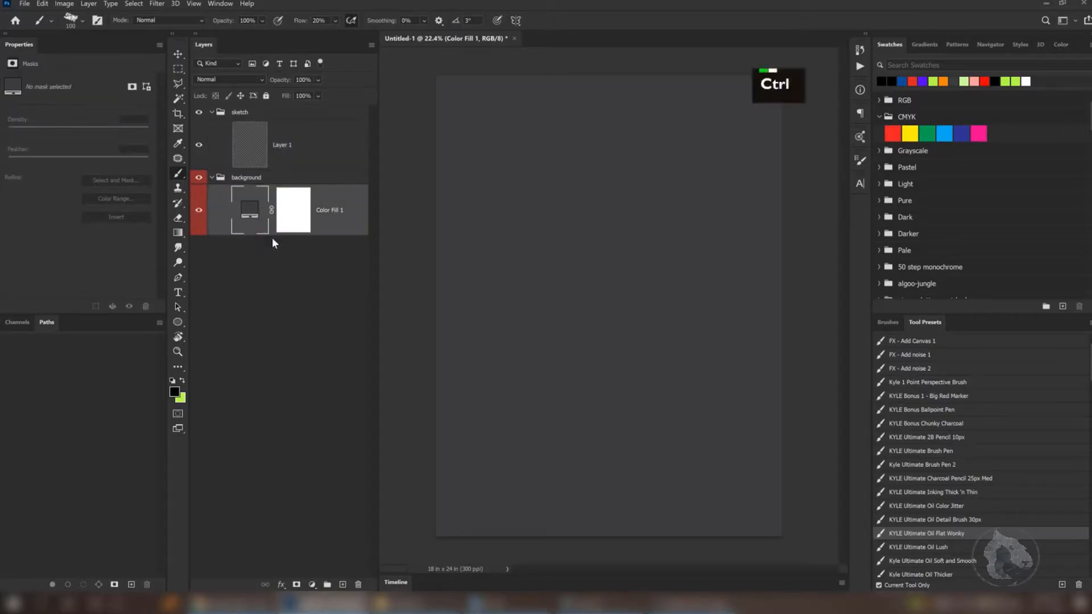
key(ctrl)
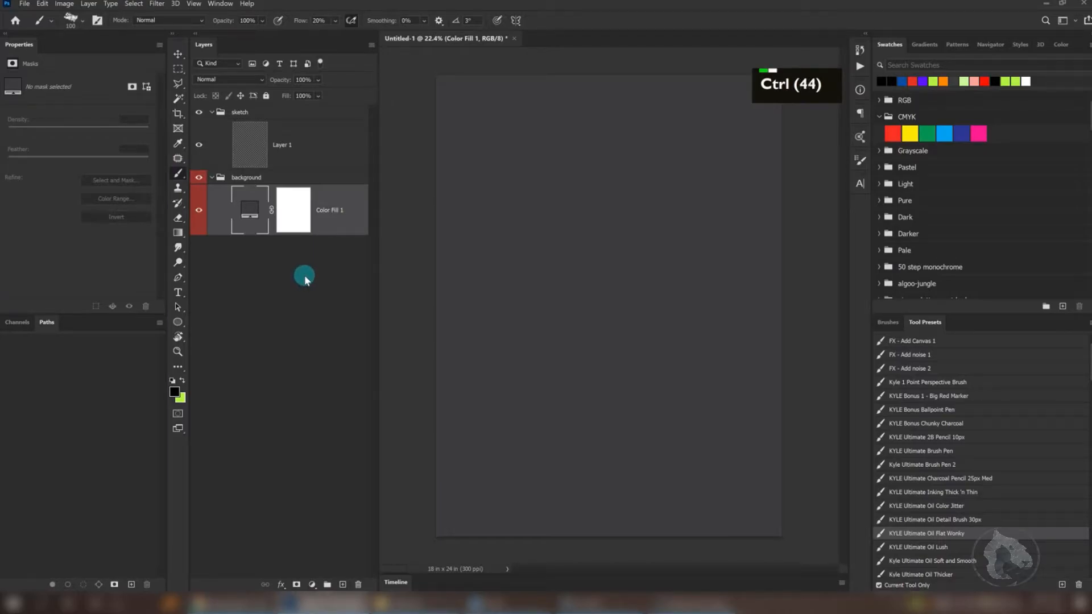
key(ctrl+v)
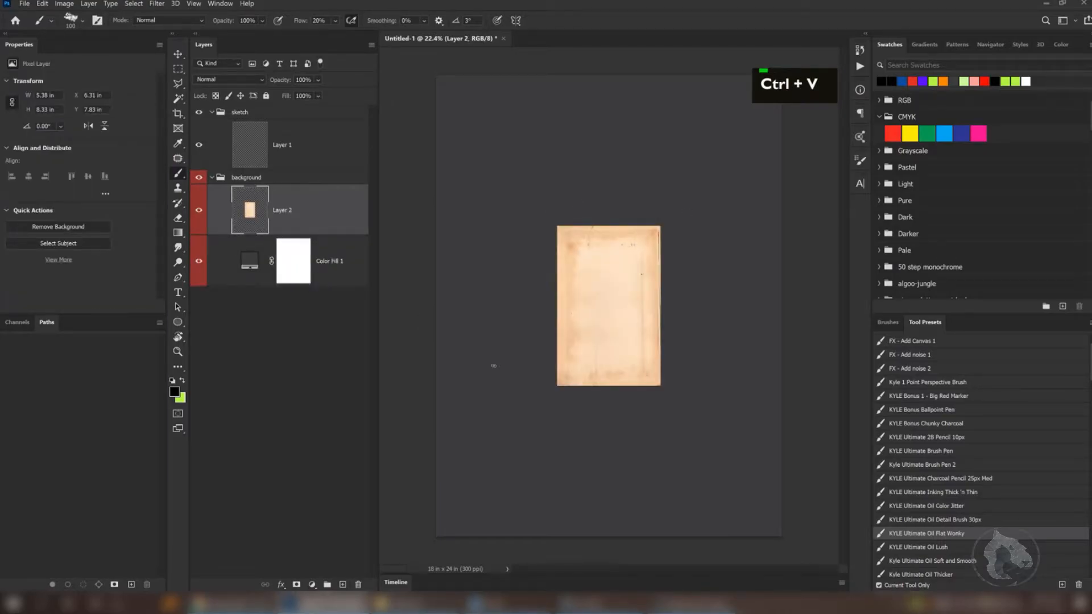
- Scale the pasted paper image proportionally from its center to about 339% so it covers the whole canvas
key(ctrl)
key(ctrl+t)
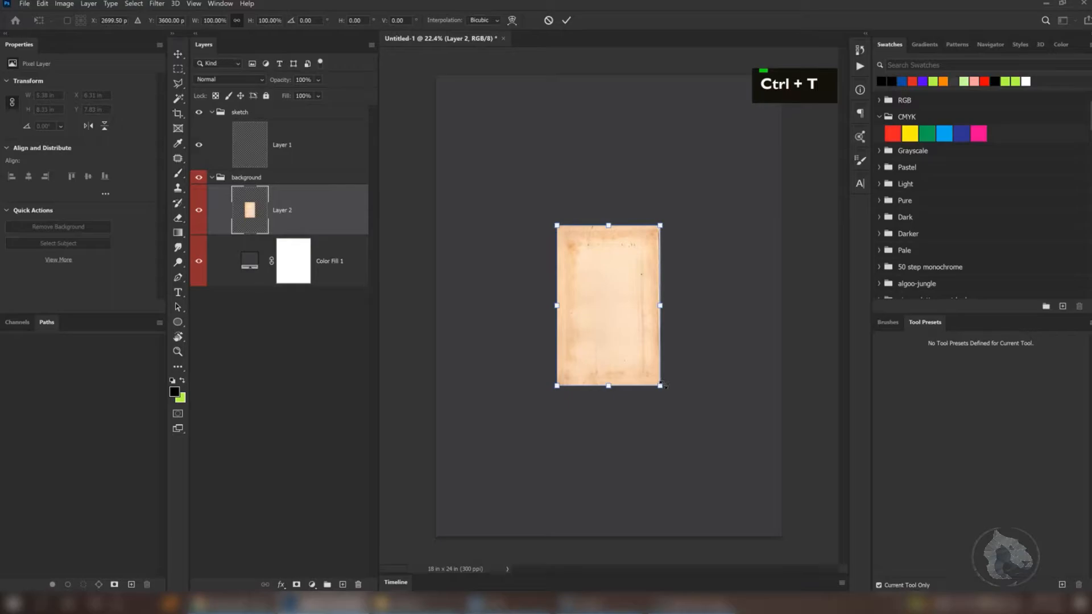
key(alt)
drag(661, 386, 825, 542)
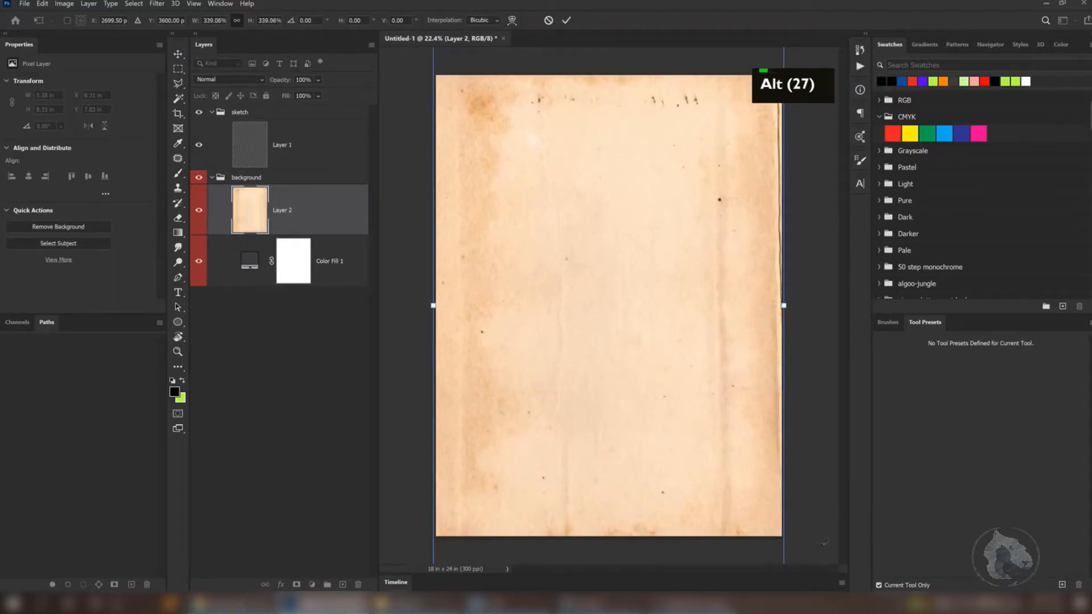
key(Return)
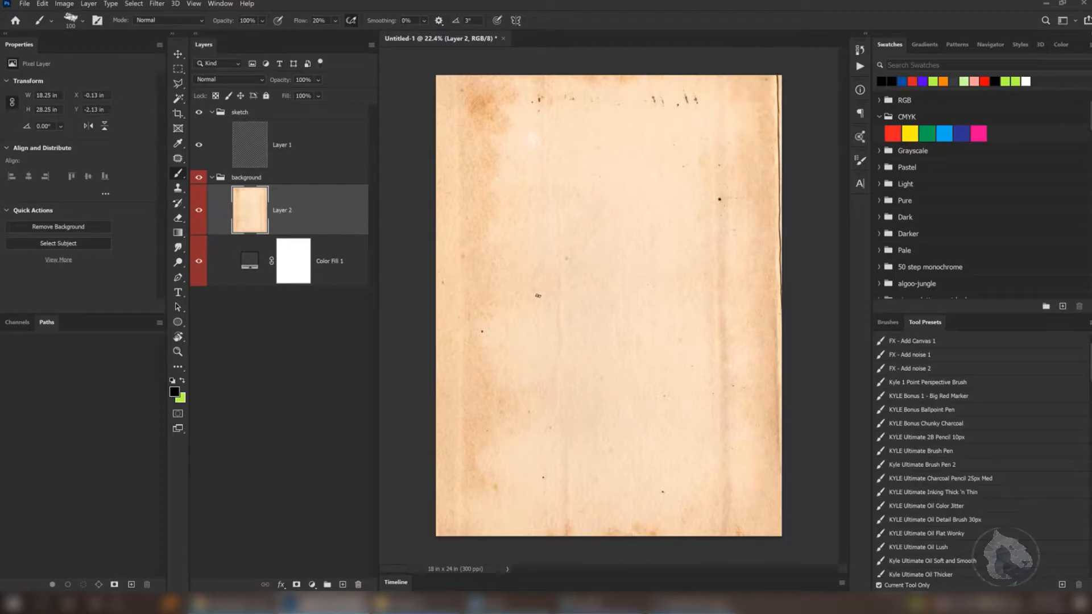
- Try a black test scribble directly on the paper texture layer and undo it
mouse_move(565, 238)
mouse_down()
mouse_move(579, 219)
mouse_move(560, 298)
mouse_up()
key(ctrl)
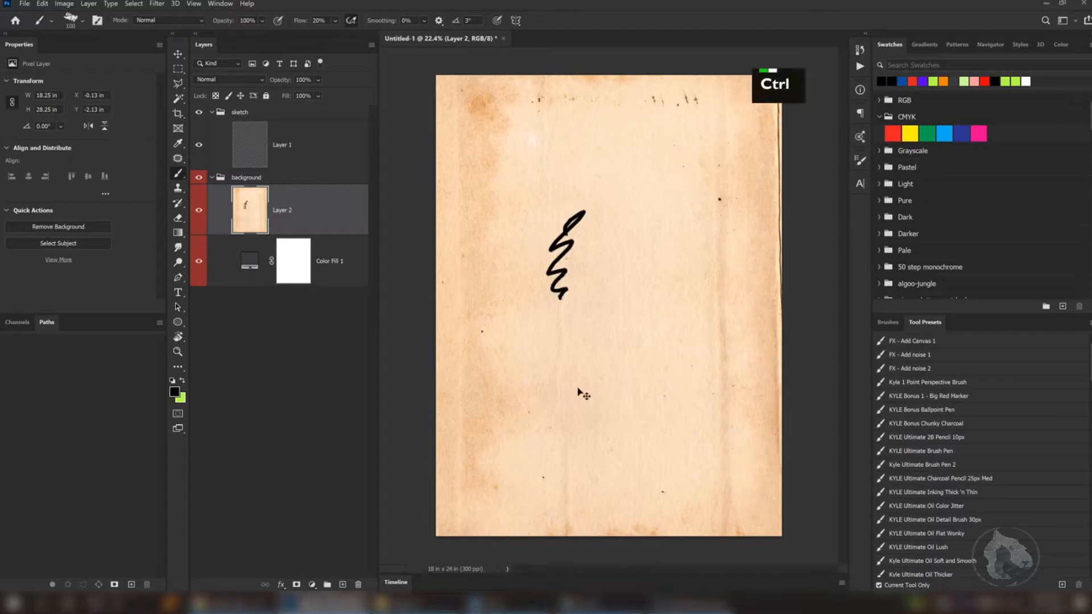
key(ctrl+z)
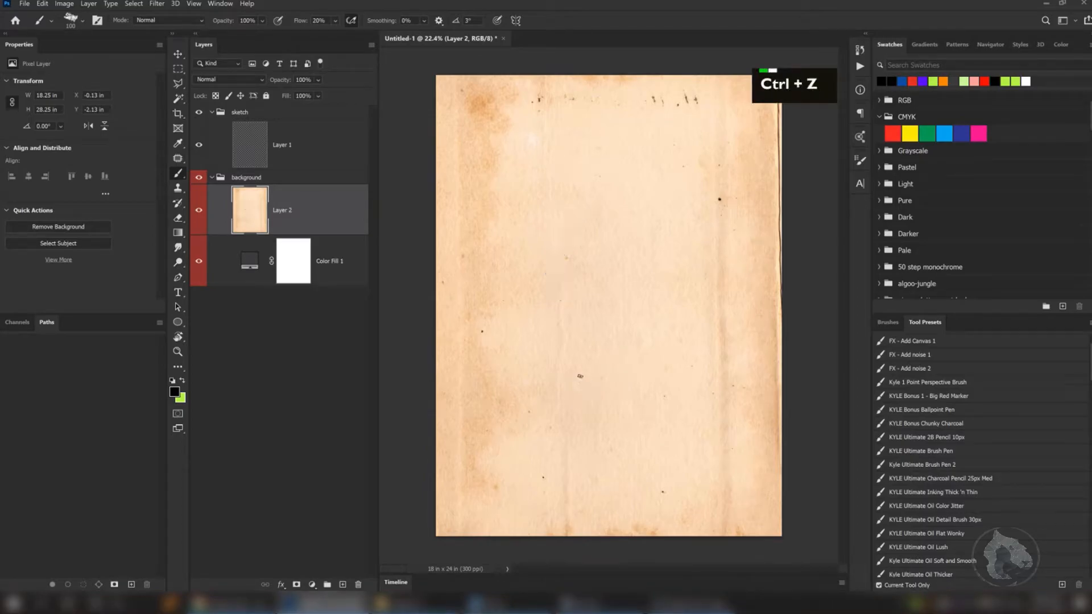
- Set the opacity of the paper texture layer, Layer 2, to 50%
click(281, 144)
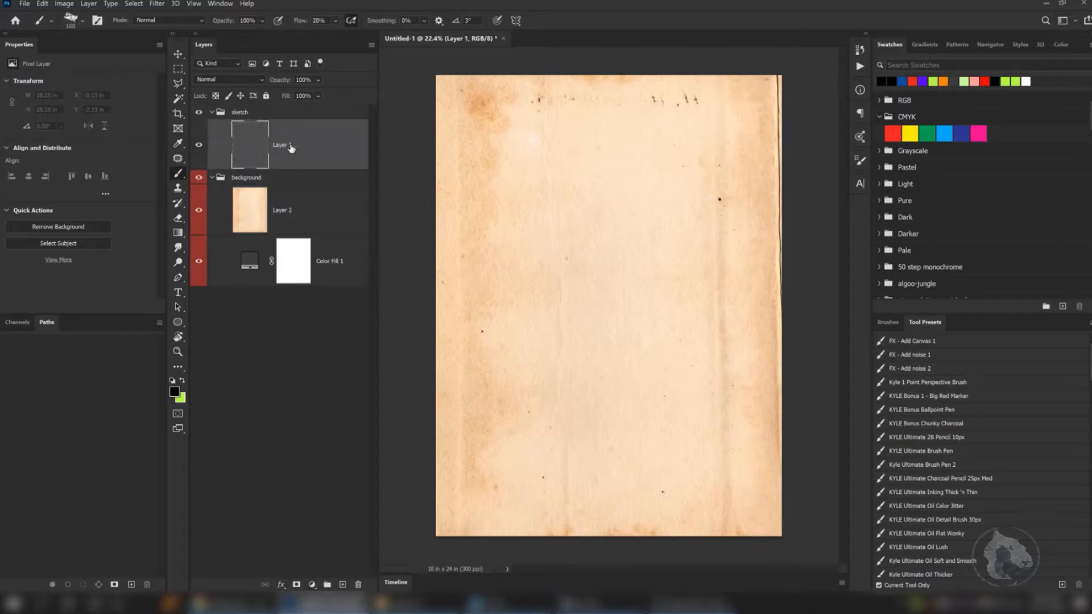
click(275, 210)
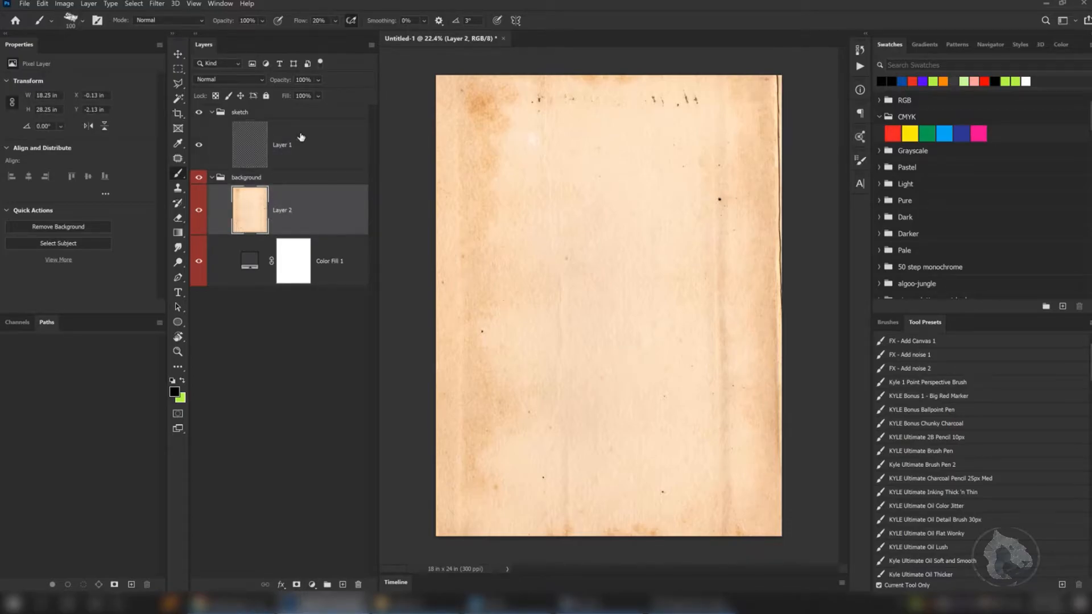
click(280, 80)
text(50)
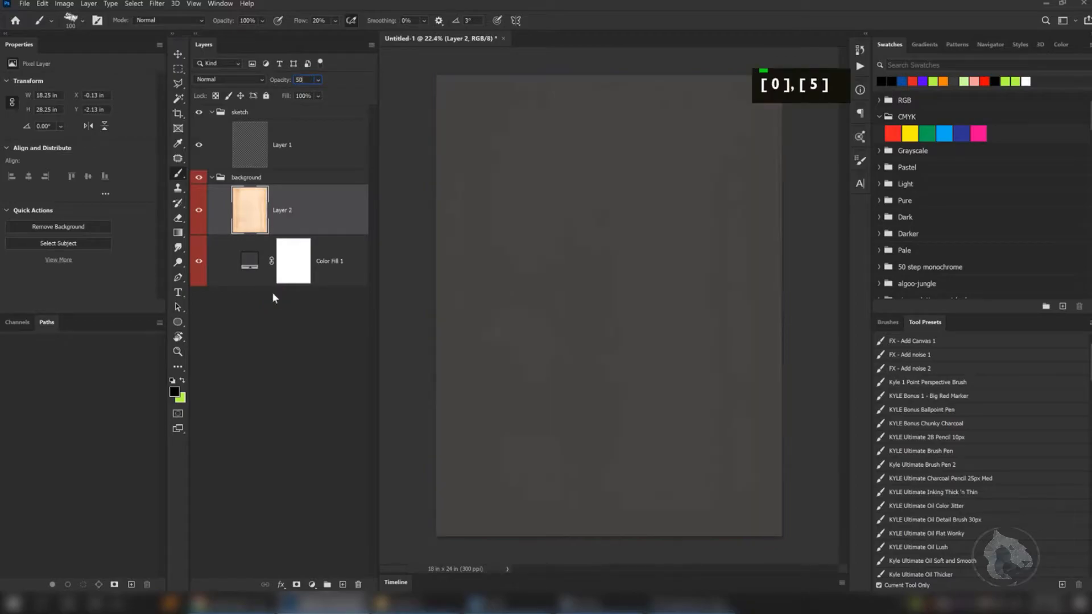
key(Return)
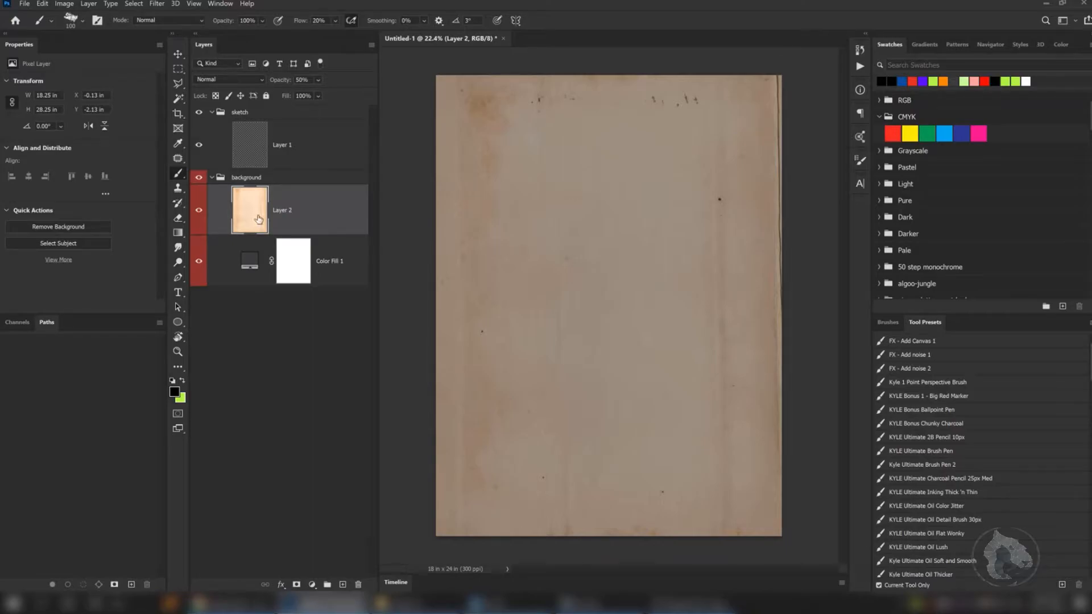
- Select Layer 1 in the sketch group, choose the KYLE Bonus Ballpoint Pen preset, and undo the first test stroke
click(296, 159)
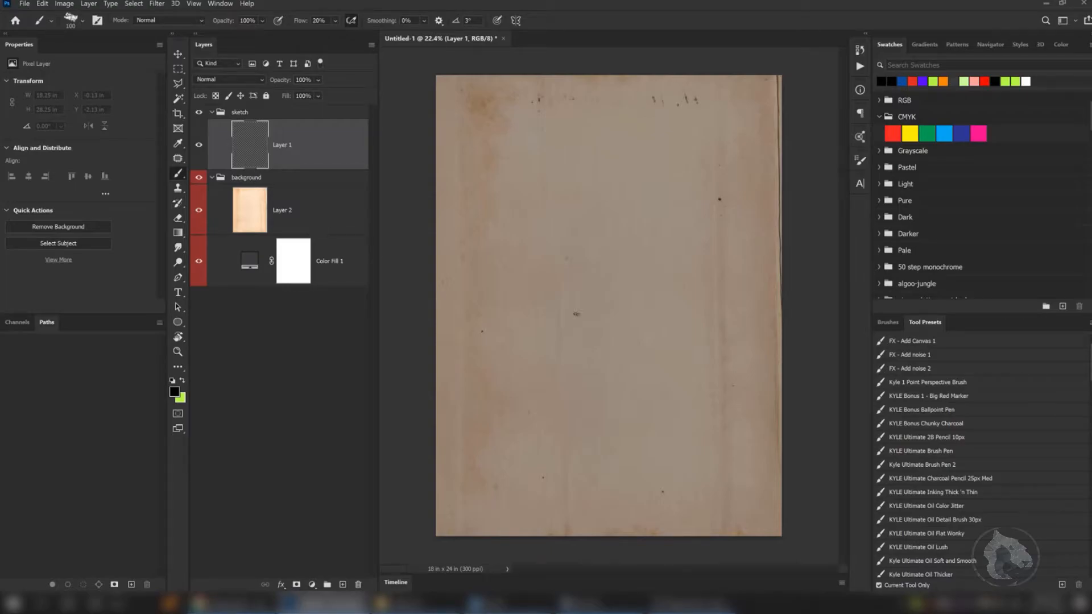
scroll(1004, 405, up, 5)
click(946, 410)
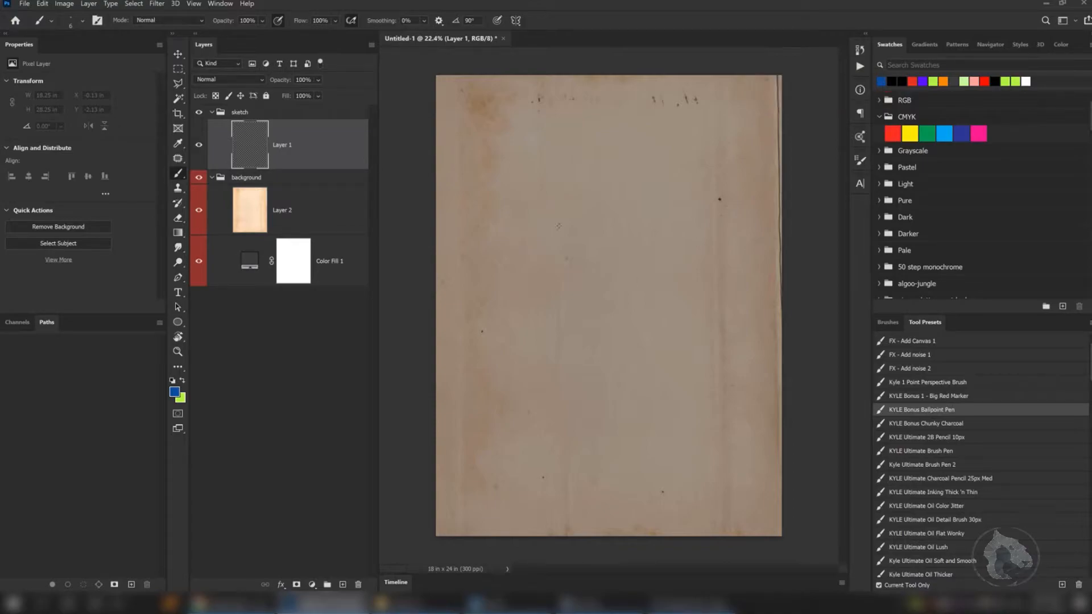
key(ctrl+z)
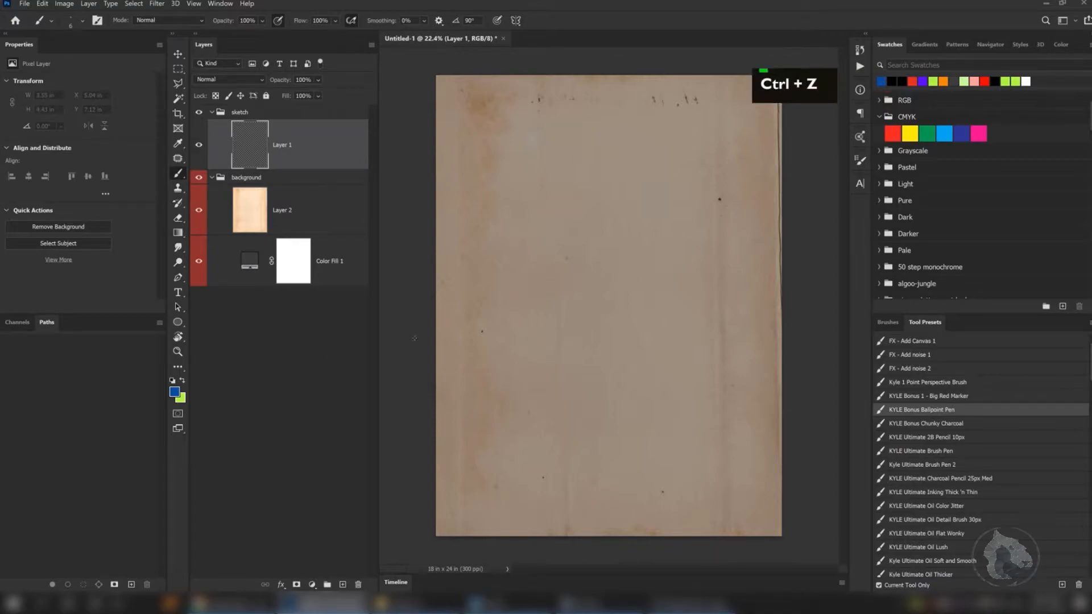
- Enlarge the ballpoint pen brush to 60 px, try a stroke on the paper, and undo that stroke
key(w)
key(w)
key(w)
key(w)
key(w)
key(w)
key(w)
key(w)
key(w)
key(w)
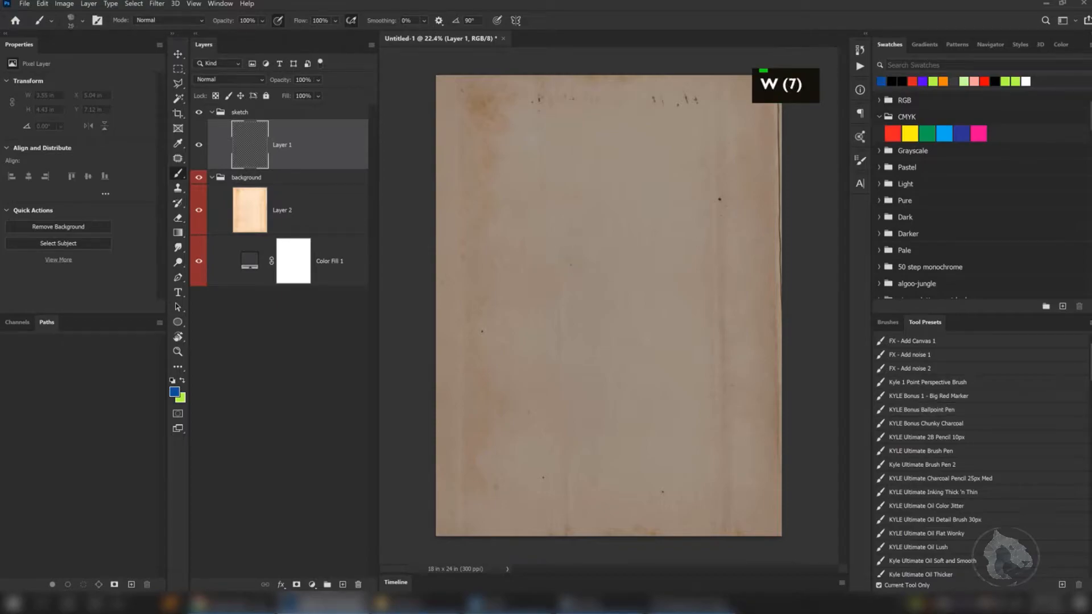
key(w)
key(w)
key(w)
mouse_move(520, 251)
mouse_down()
mouse_move(554, 296)
mouse_move(523, 325)
mouse_up()
key(ctrl+z)
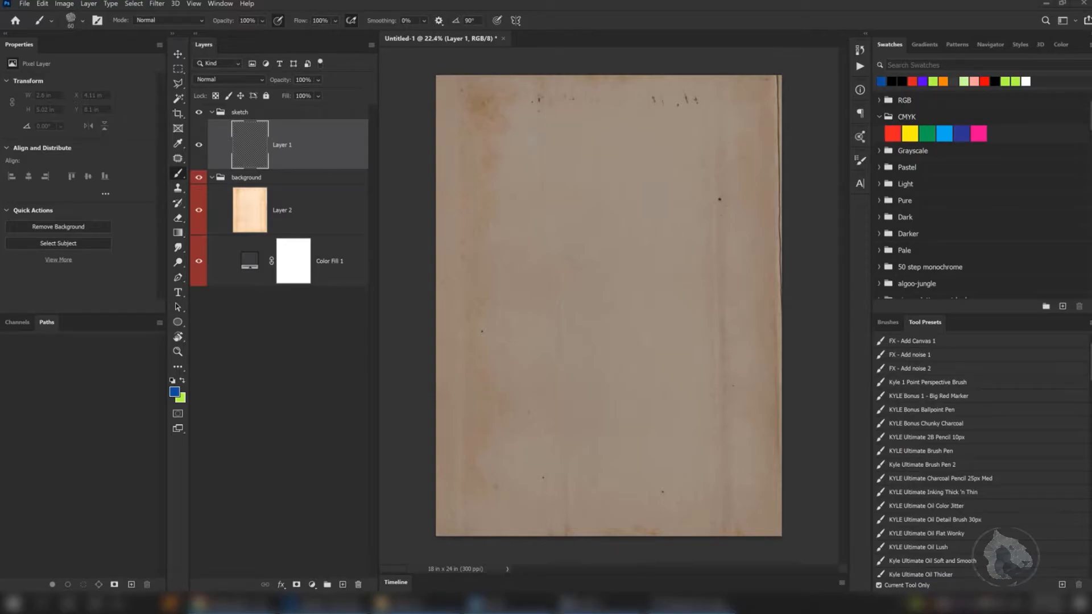
right_click(608, 305)
right_click(609, 306)
scroll(609, 305, up, 4)
scroll(1, 123, up, 2)
middle_click(1, 123)
scroll(1, 123, down, 2)
scroll(1, 124, up, 1)
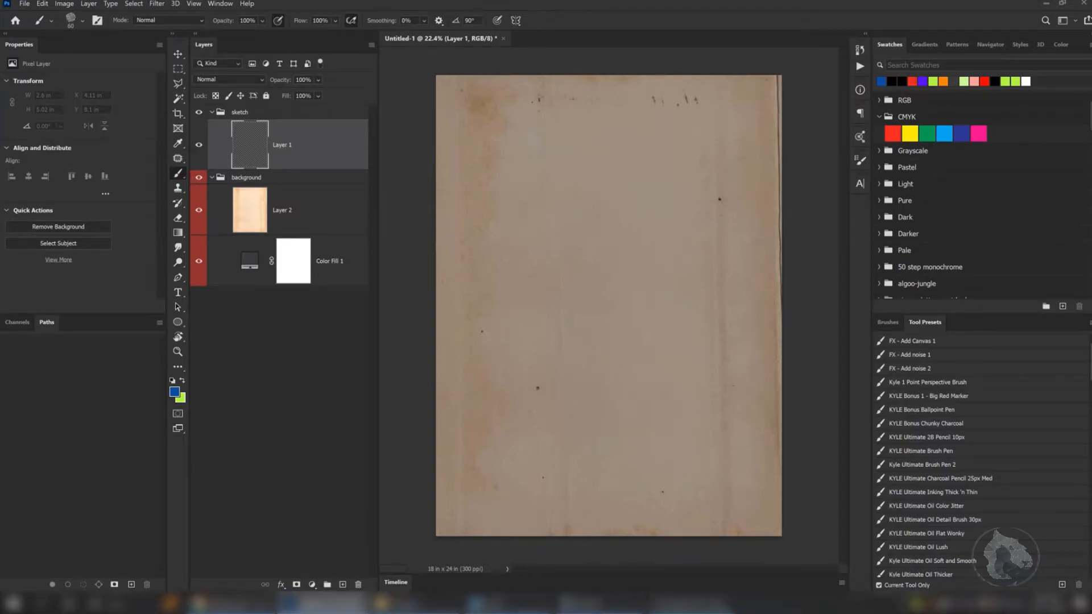
- Reduce the brush to 40 px and draw a long blue S-shaped curve down the middle of the paper
key(q)
key(q)
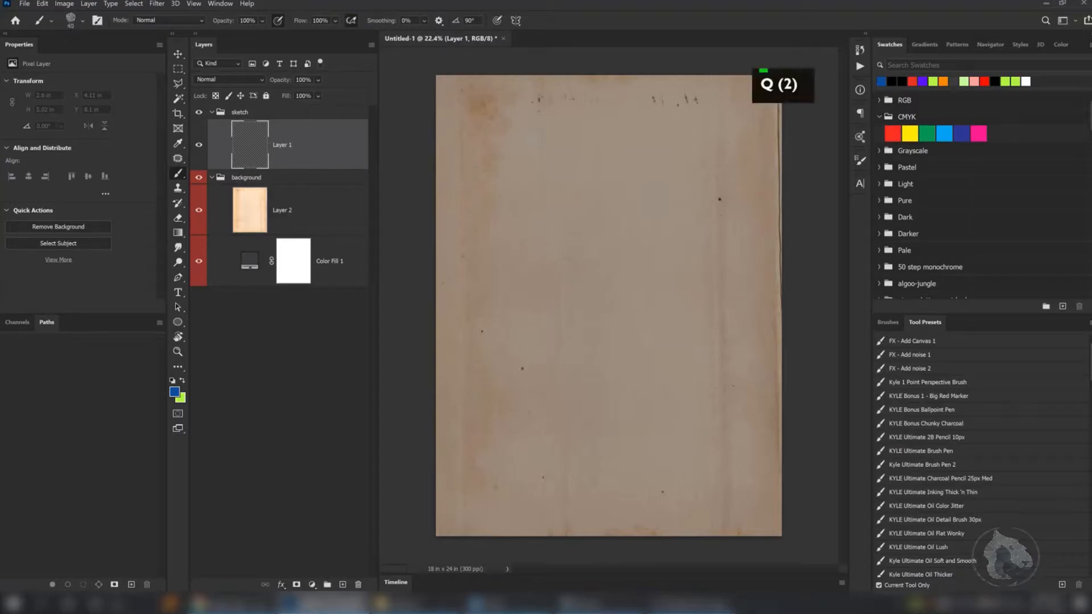
key(q)
drag(507, 392, 529, 414)
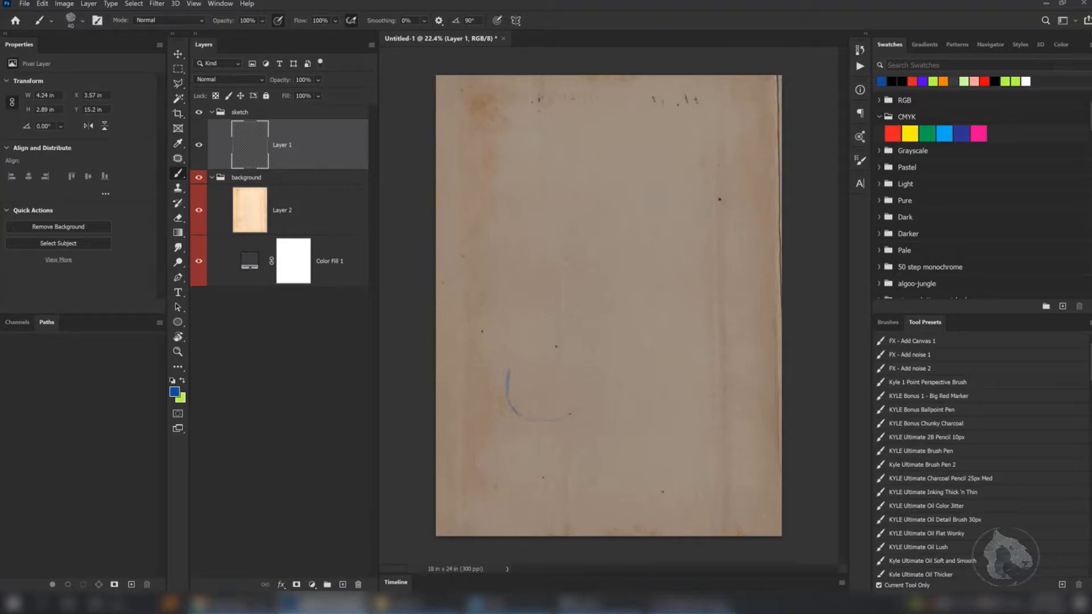
mouse_move(516, 361)
mouse_down()
mouse_move(615, 250)
mouse_move(623, 193)
mouse_up()
drag(626, 251, 623, 190)
- Draw a second S-shaped curve with a small crossing mark to the left of the first, and undo all its strokes
drag(537, 139, 562, 208)
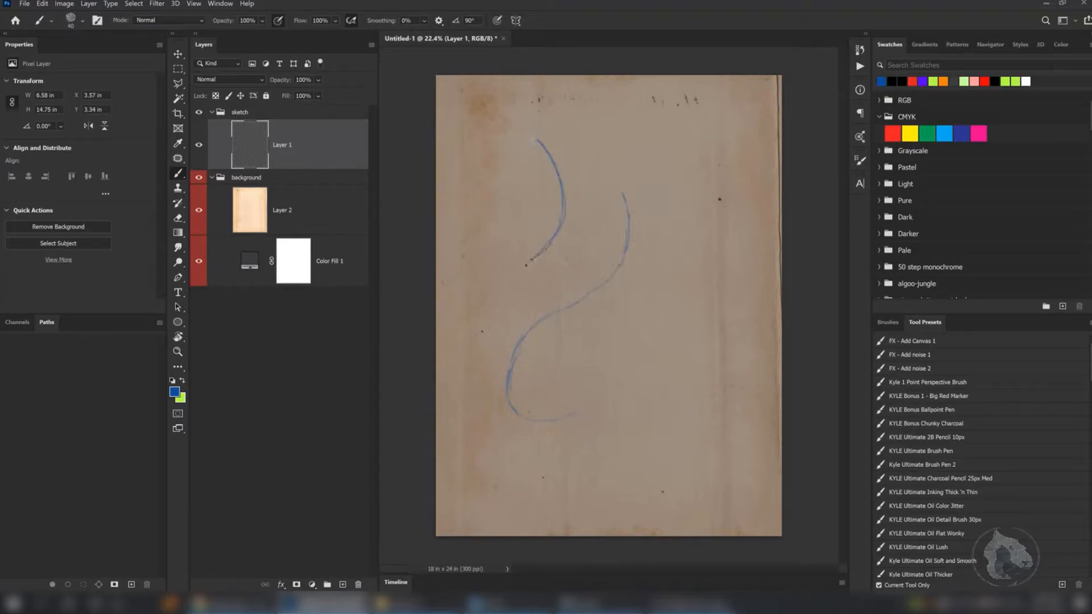
mouse_move(455, 332)
mouse_down()
mouse_move(455, 371)
mouse_move(484, 388)
mouse_move(517, 394)
mouse_move(536, 380)
mouse_move(472, 389)
mouse_move(505, 393)
mouse_up()
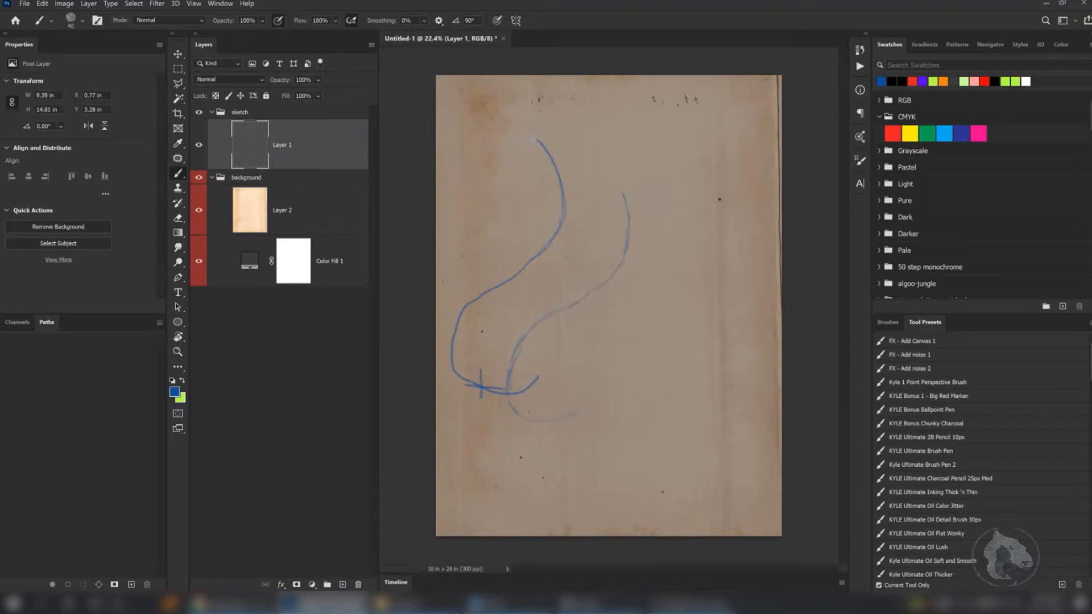
key(ctrl+z)
key(ctrl+z)
key(ctrl+z)
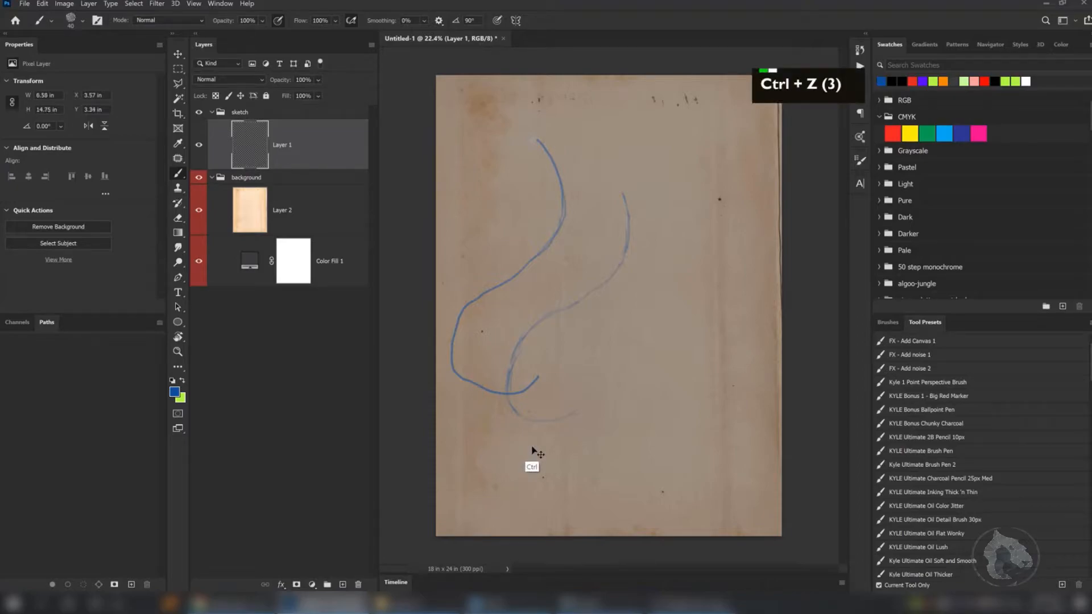
key(ctrl+z)
key(ctrl+z)
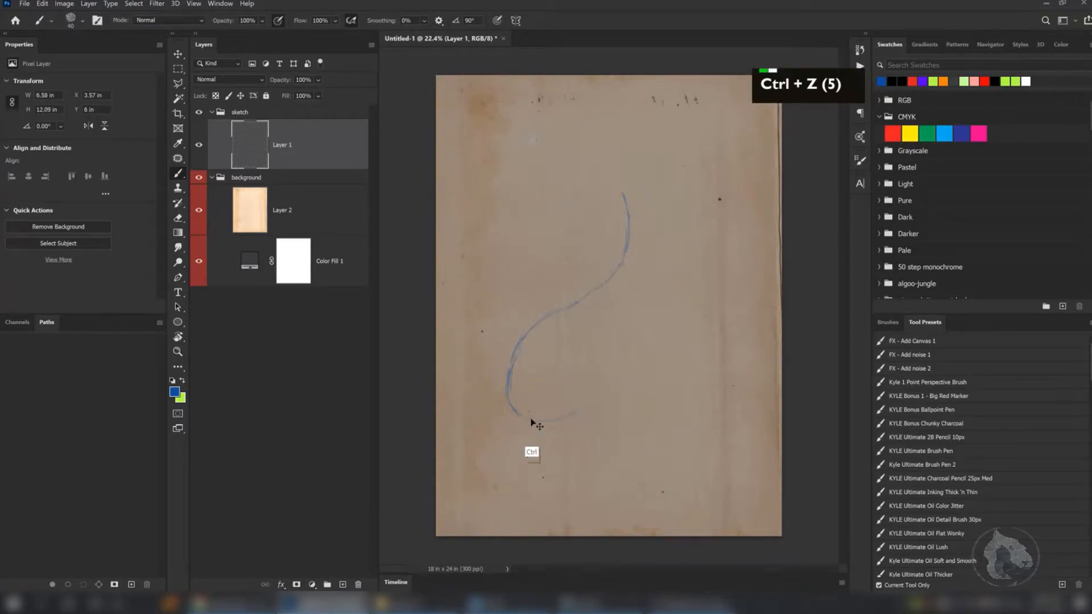
- Reduce the brush to 35 px and undo the straight test lines near the paper's upper left
key(q)
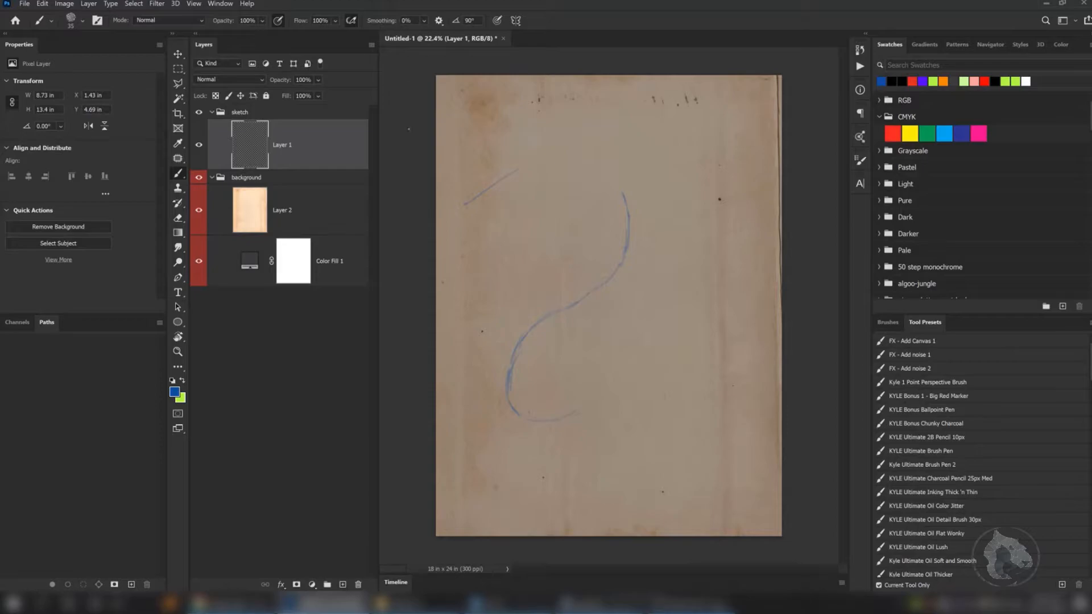
key(ctrl+z)
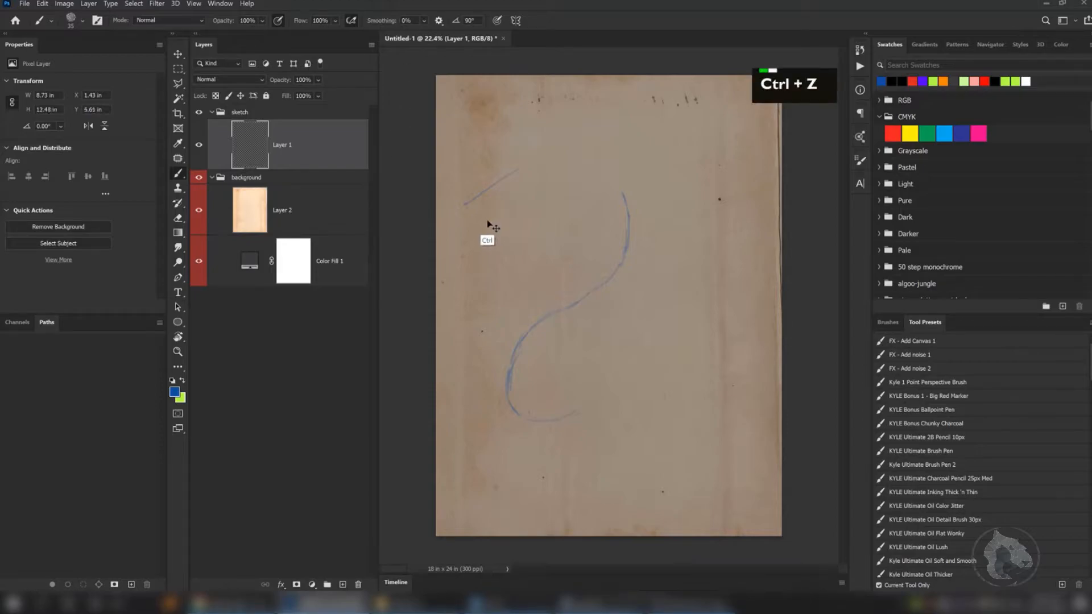
key(ctrl+z)
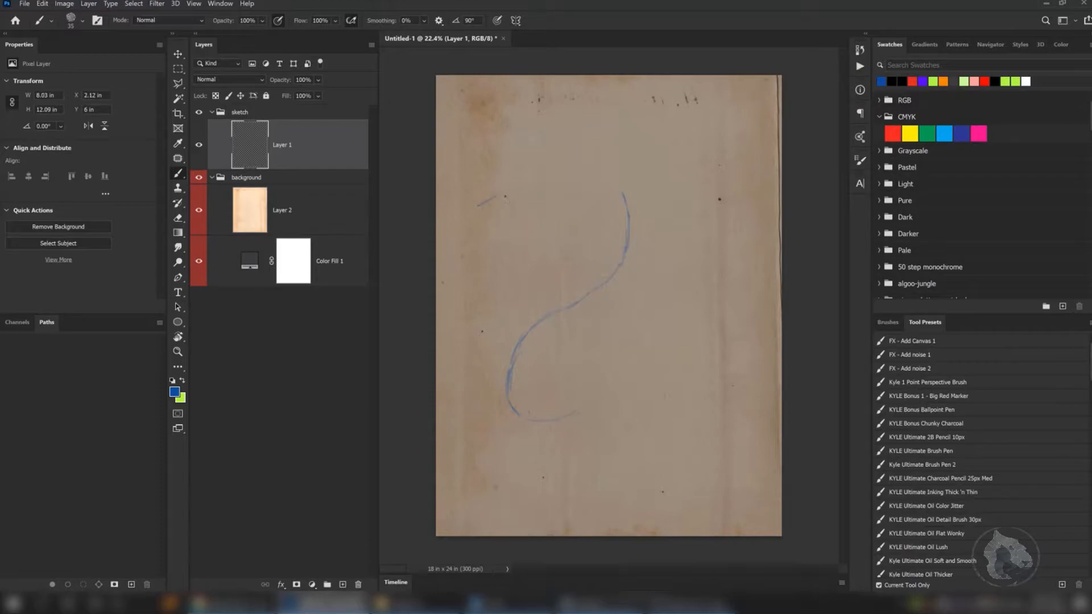
- Extend the short blue stroke near the paper's upper left into a longer straight diagonal line
key(z)
click(502, 208)
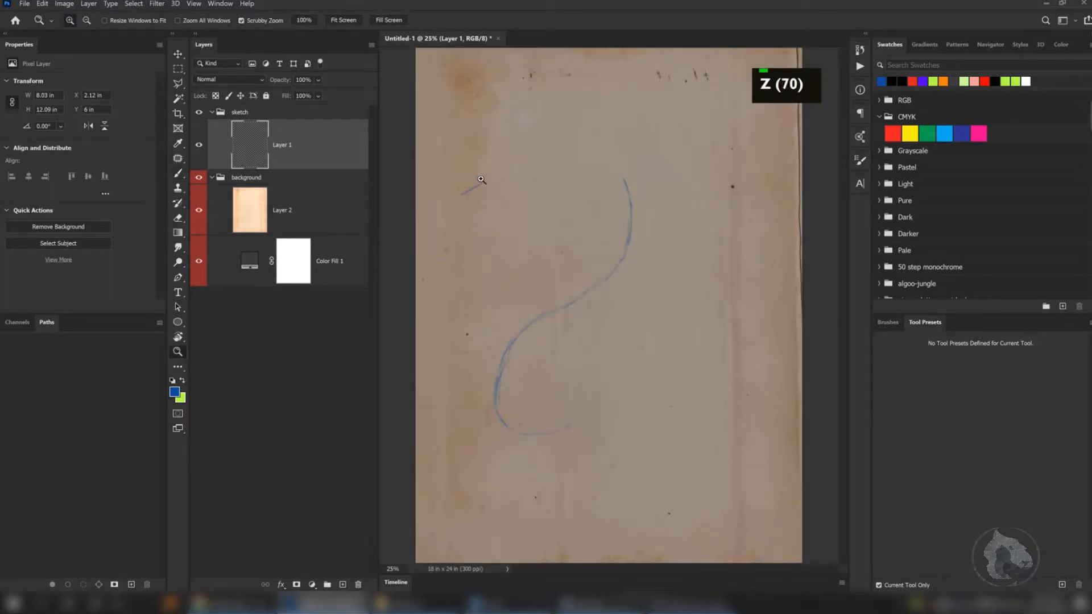
drag(478, 179, 500, 208)
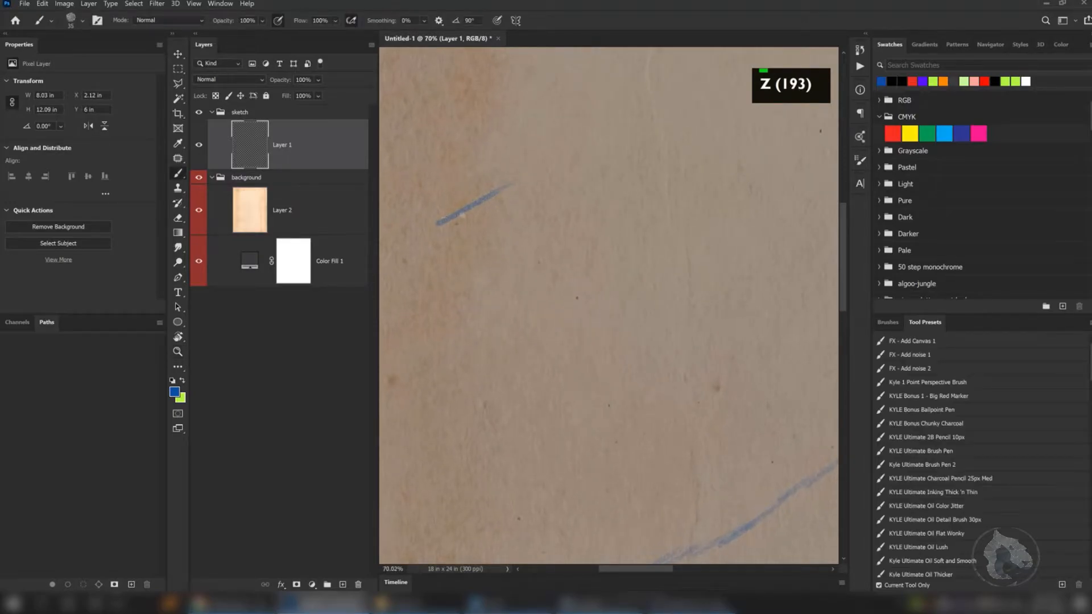
drag(491, 195, 654, 116)
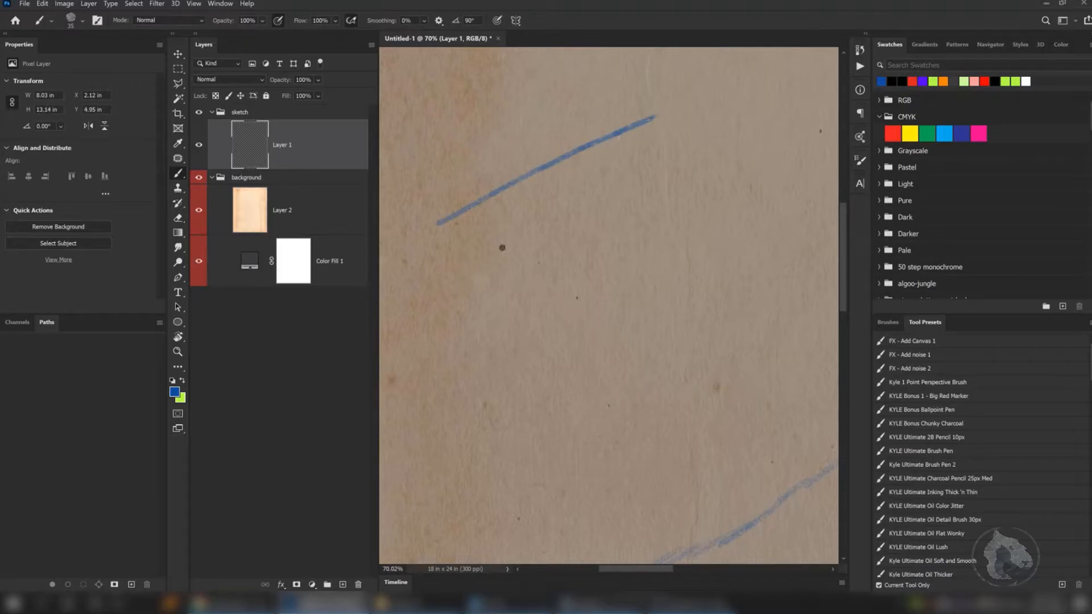
- Draw a second, slightly wavy diagonal line below the first and mark its two bends with small arrows
drag(460, 286, 689, 188)
drag(578, 226, 584, 226)
drag(526, 284, 522, 275)
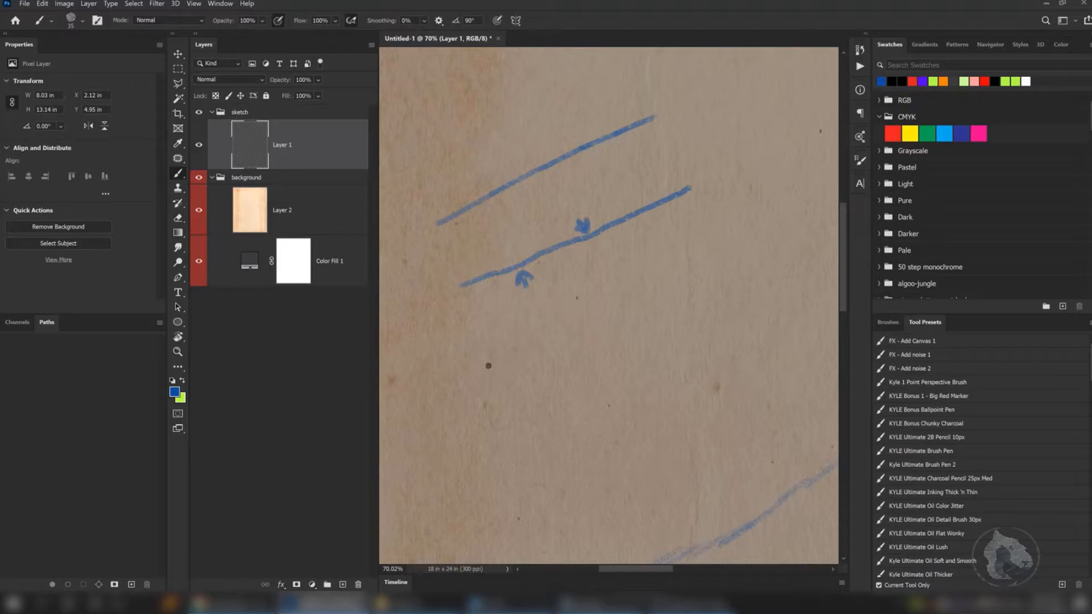
- Draw a third diagonal line in two joined strokes and add a thin parallel arrow beneath it with a 20 px brush
mouse_move(482, 367)
mouse_down()
mouse_move(598, 302)
mouse_move(622, 311)
mouse_move(595, 309)
mouse_move(658, 266)
mouse_up()
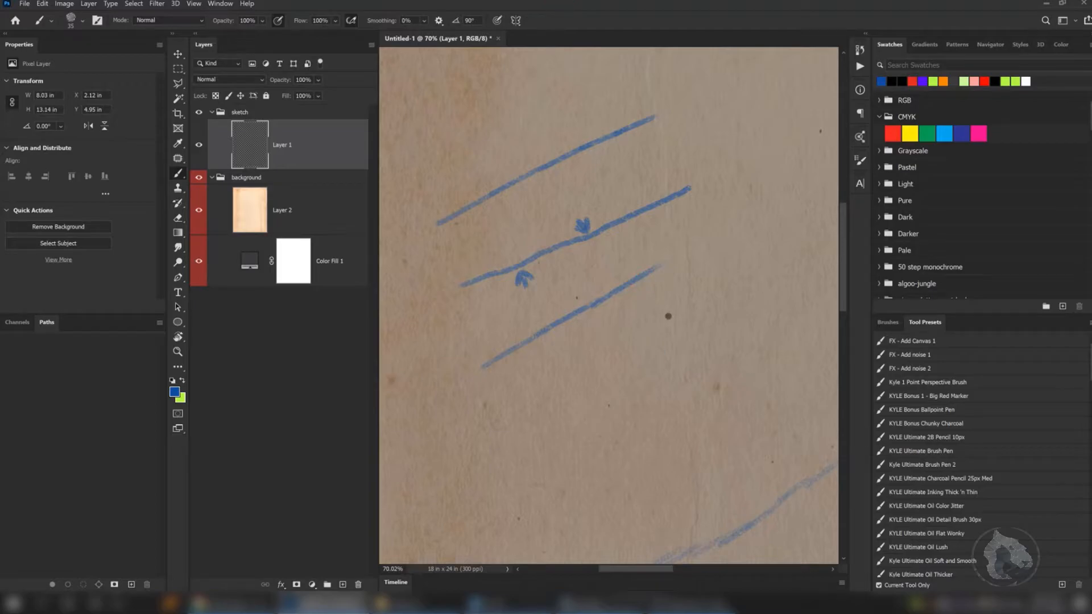
drag(654, 270, 753, 210)
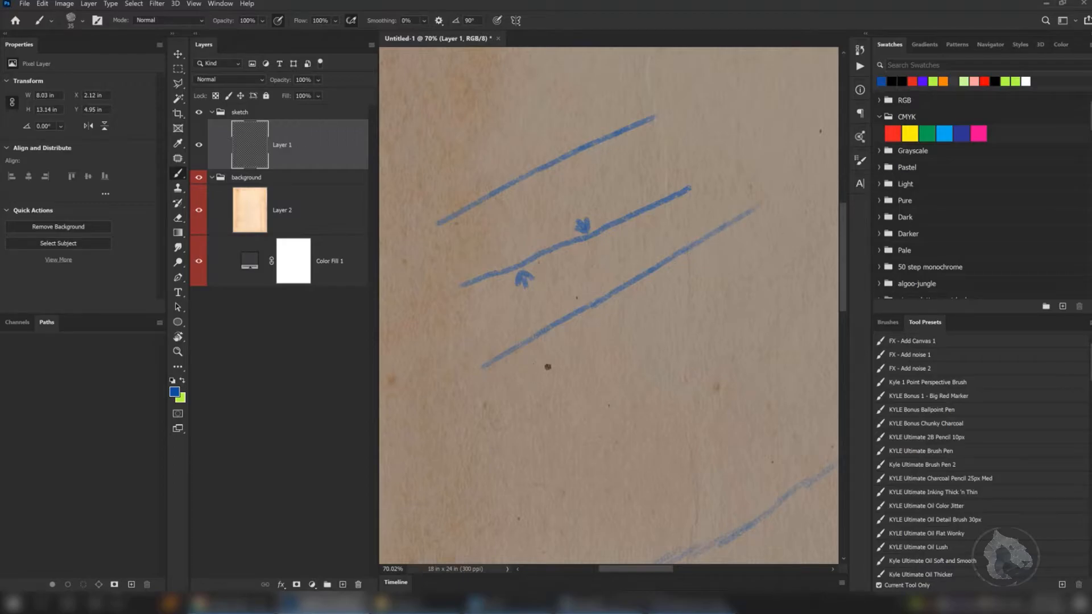
key(bracketleft)
key(bracketleft)
key(bracketleft)
mouse_move(514, 371)
mouse_down()
mouse_move(749, 236)
mouse_move(741, 249)
mouse_up()
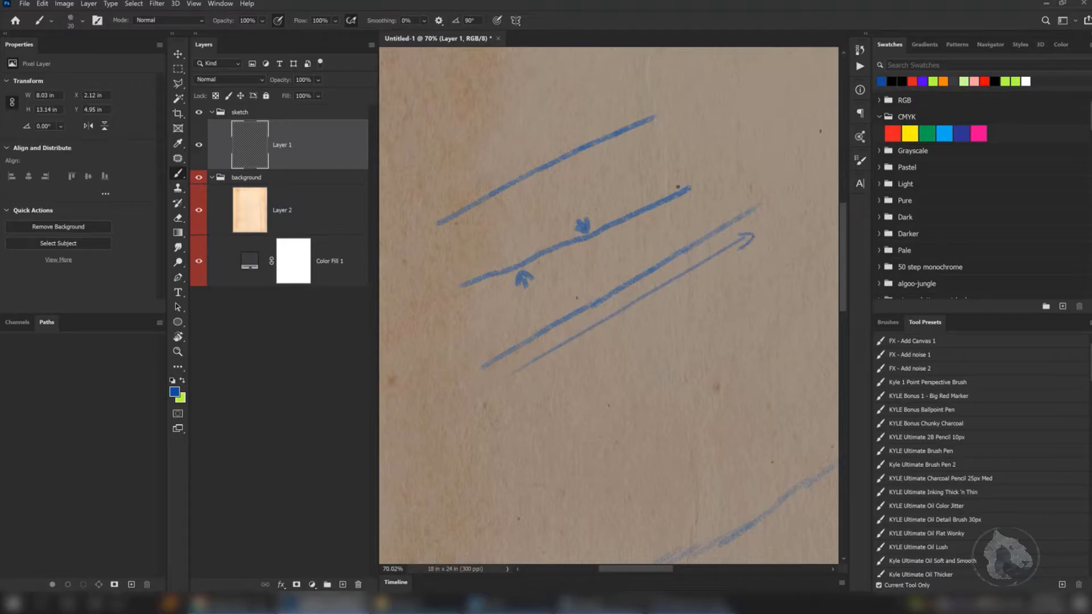
- Darken the two small marker arrows and the thin parallel arrow, and add another thin diagonal line below it
drag(573, 214, 581, 228)
drag(520, 272, 516, 288)
drag(522, 272, 533, 280)
mouse_move(511, 375)
mouse_down()
mouse_move(754, 232)
mouse_move(737, 250)
mouse_up()
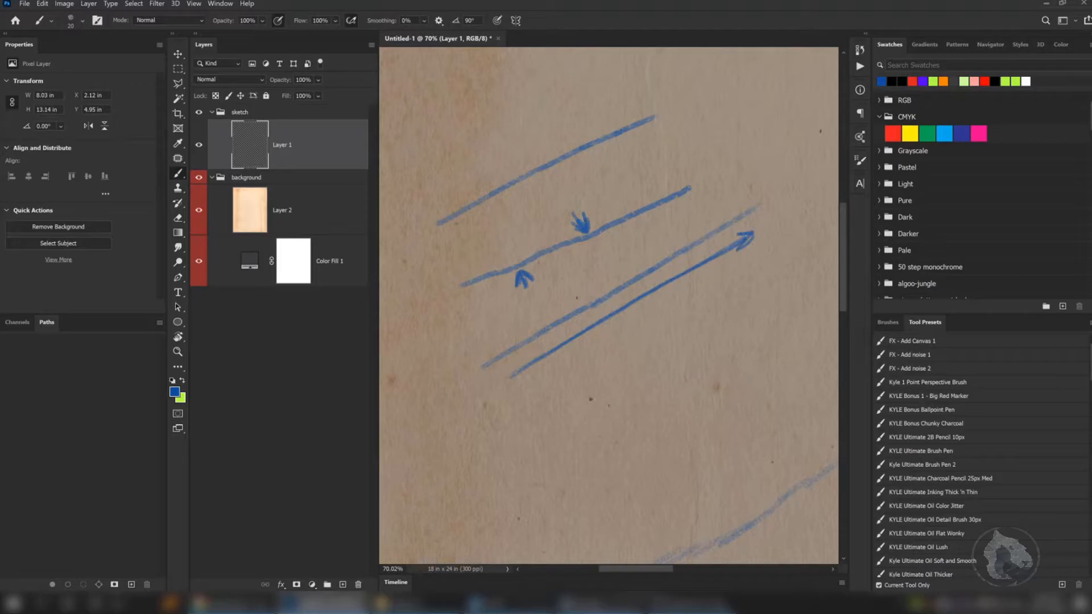
drag(536, 402, 766, 271)
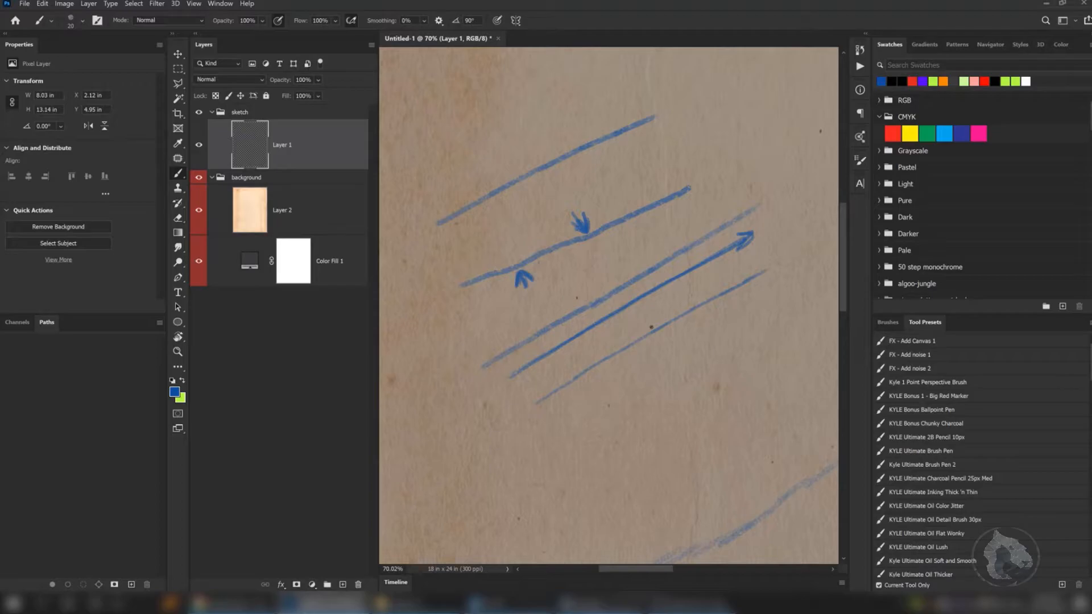
- Select the whole canvas, delete all test lines from Layer 1, and clear the selection
key(ctrl+0)
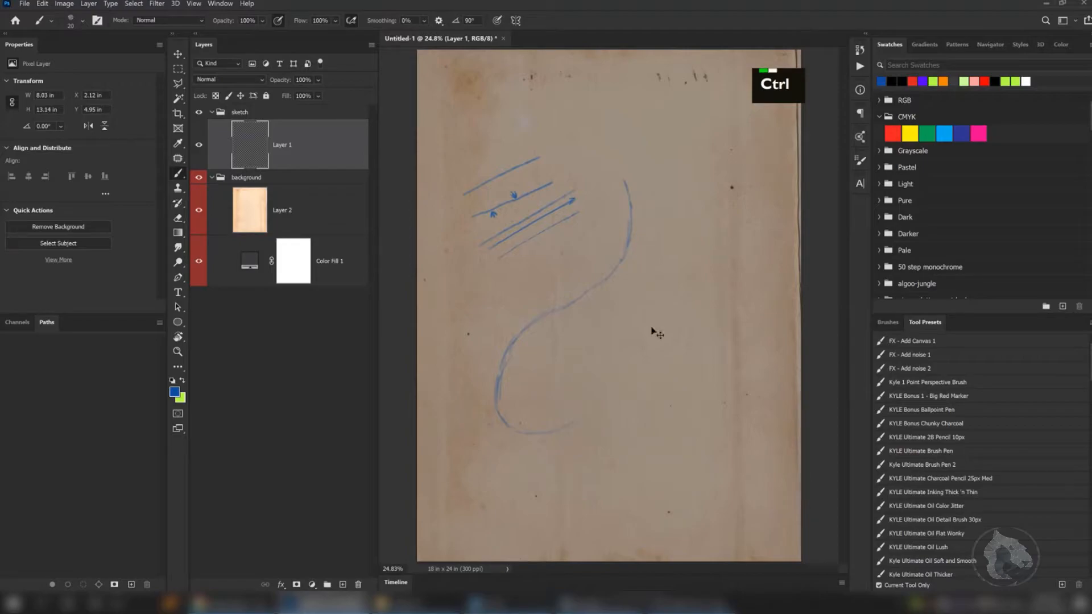
key(ctrl+a)
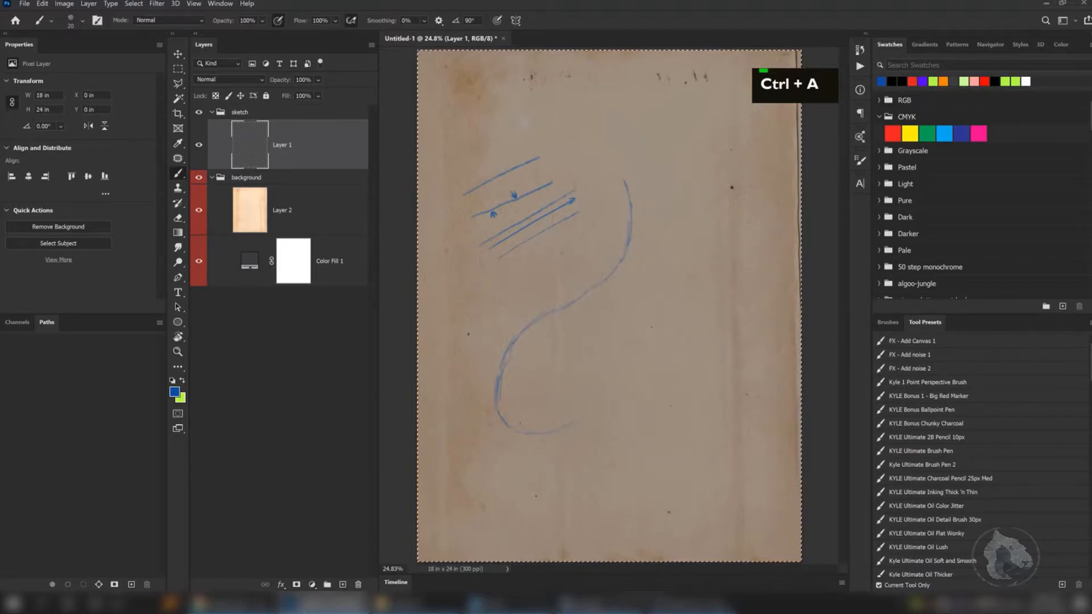
key(Delete)
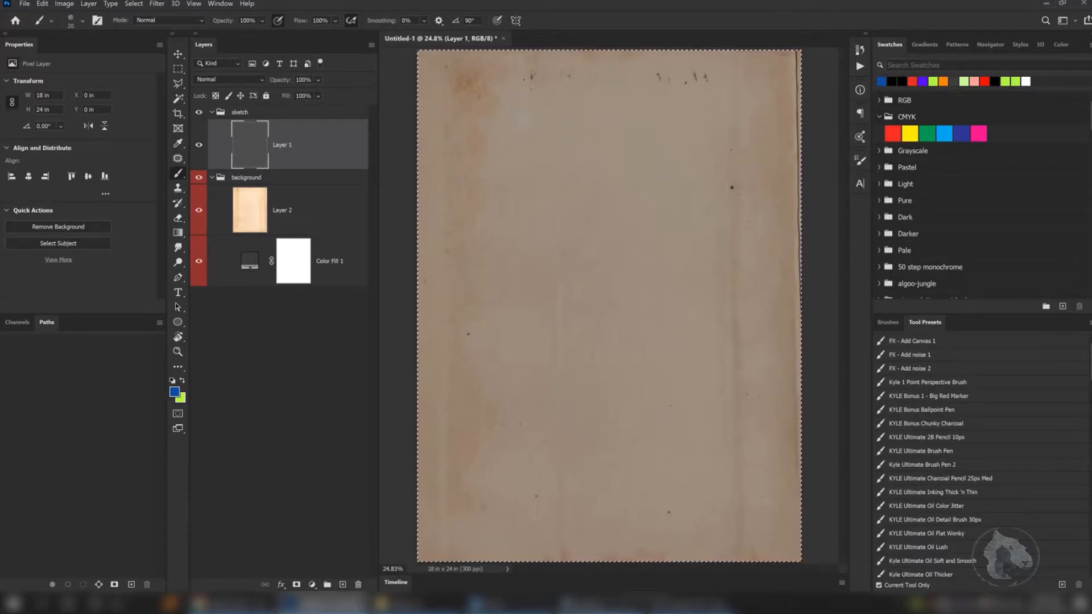
scroll(755, 384, up, 8)
drag(749, 332, 514, 339)
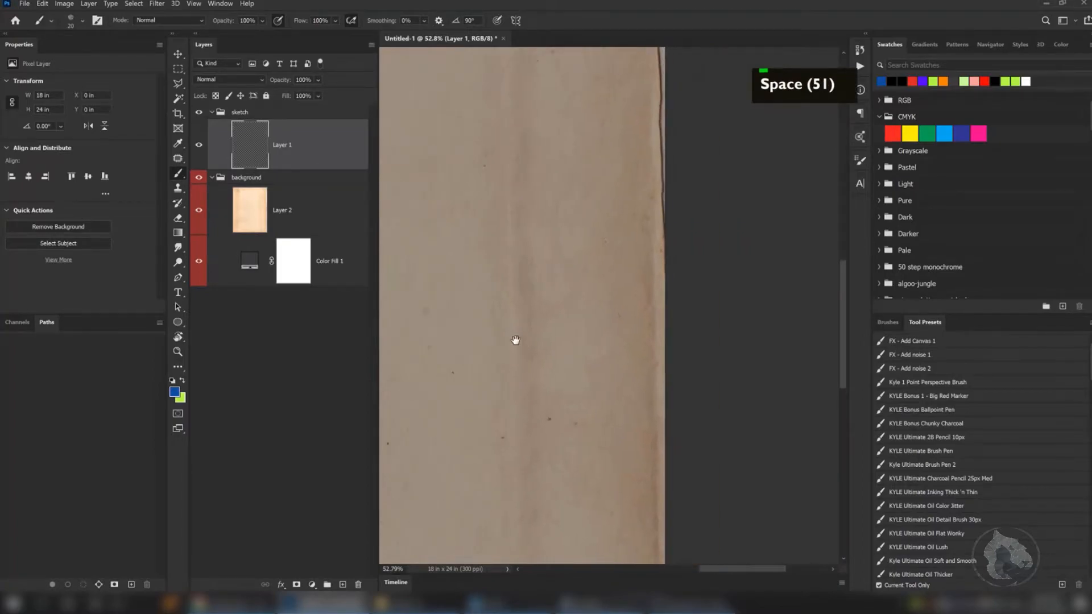
scroll(607, 342, up, 2)
scroll(641, 341, up, 1)
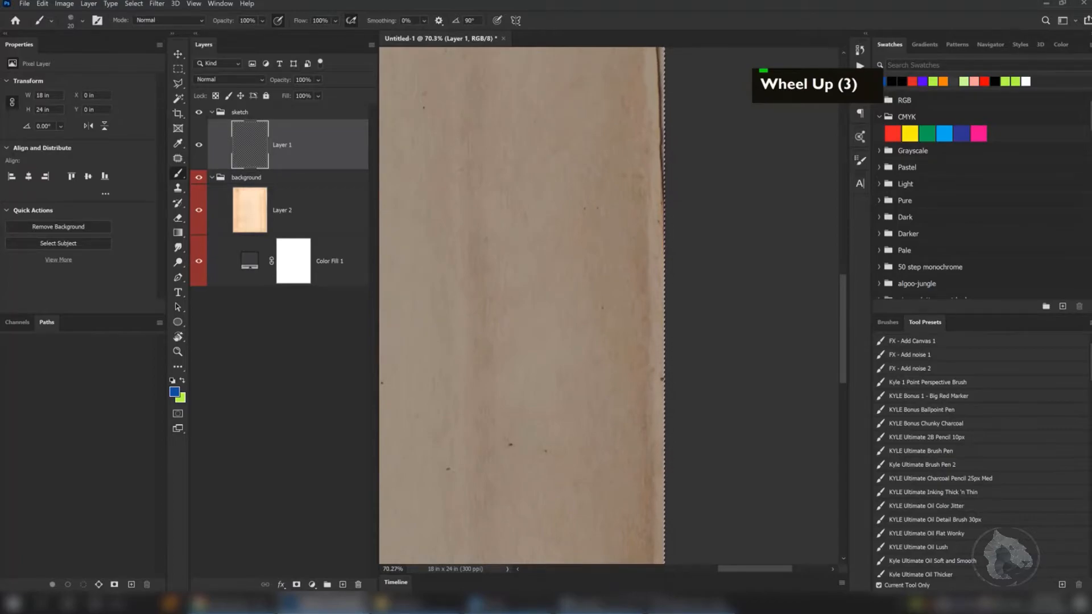
scroll(608, 307, down, 12)
scroll(609, 307, down, 3)
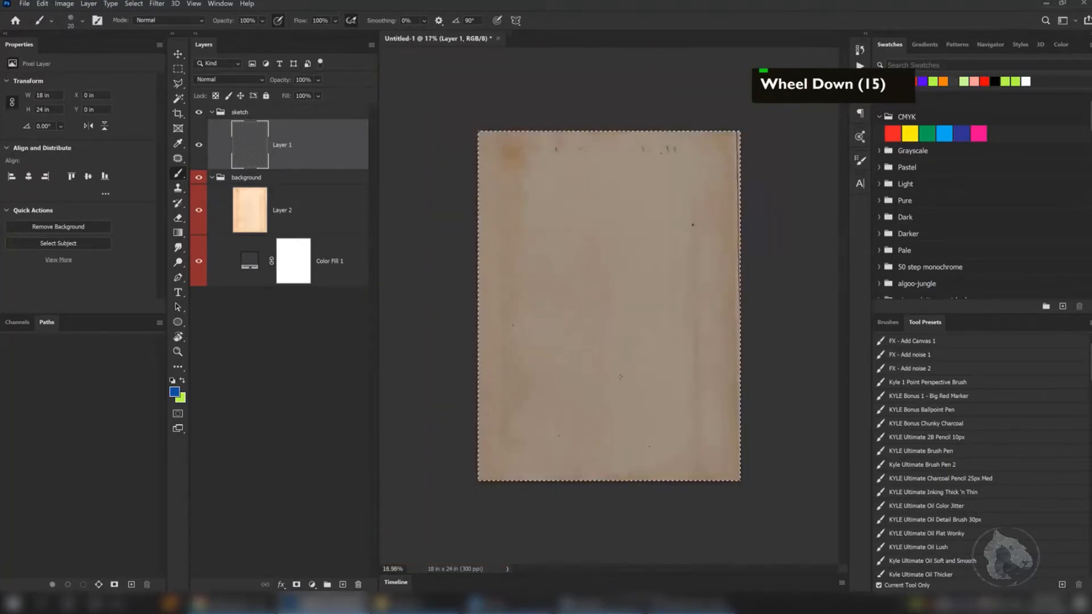
scroll(608, 307, up, 5)
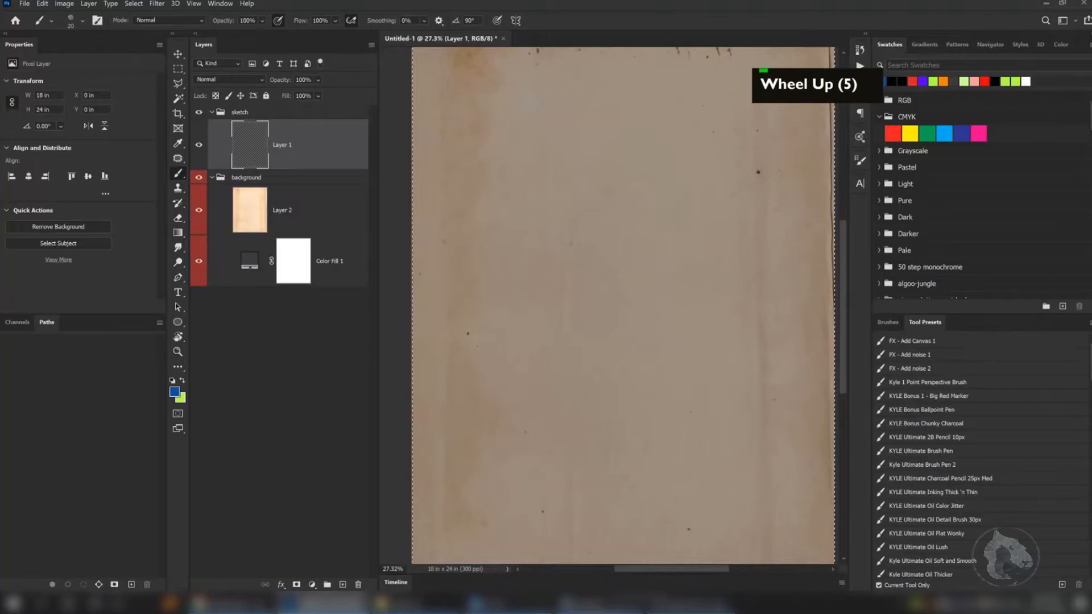
key(ctrl+d)
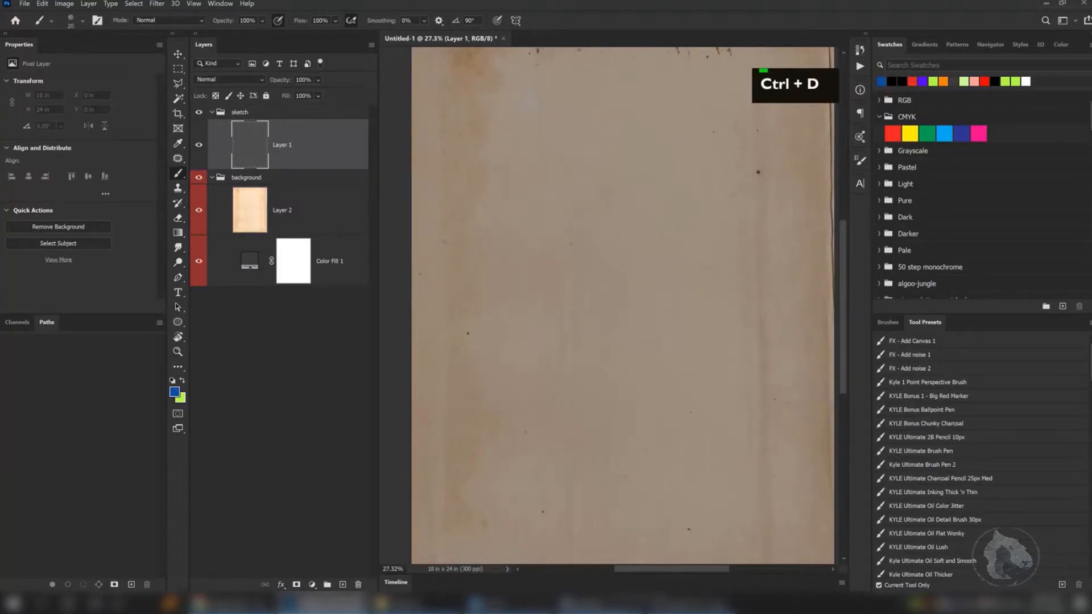
scroll(609, 307, down, 2)
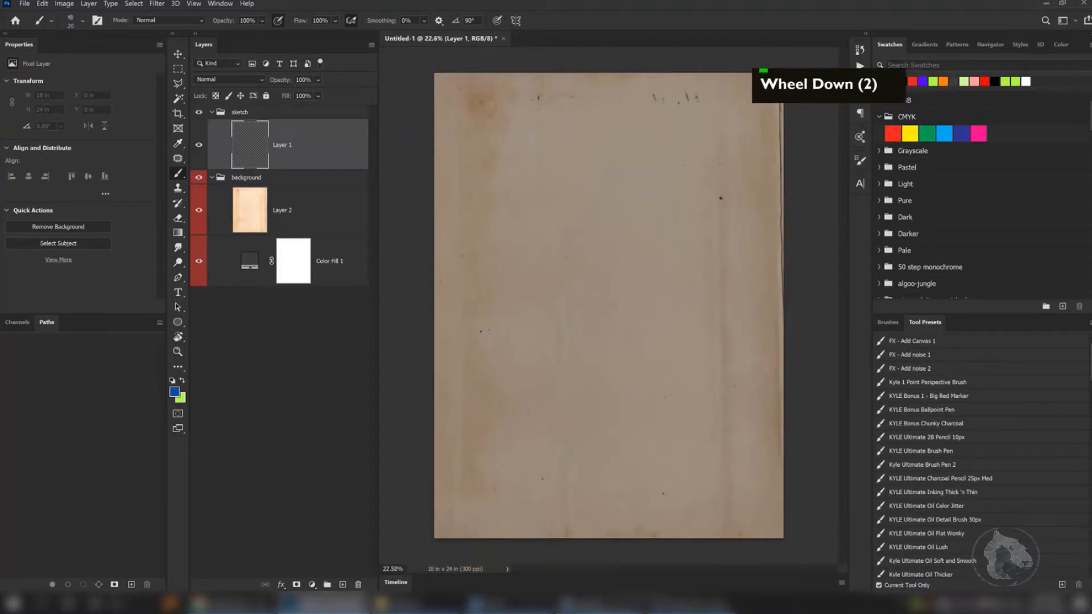
key(ctrl+0)
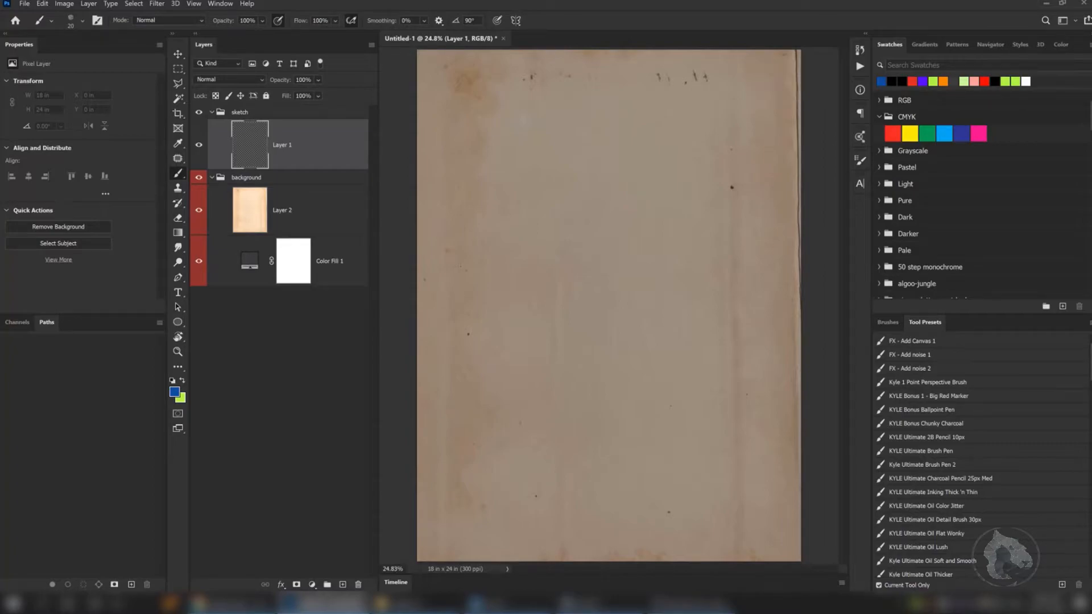
click(409, 203)
key(ctrl+z)
key(ctrl+z)
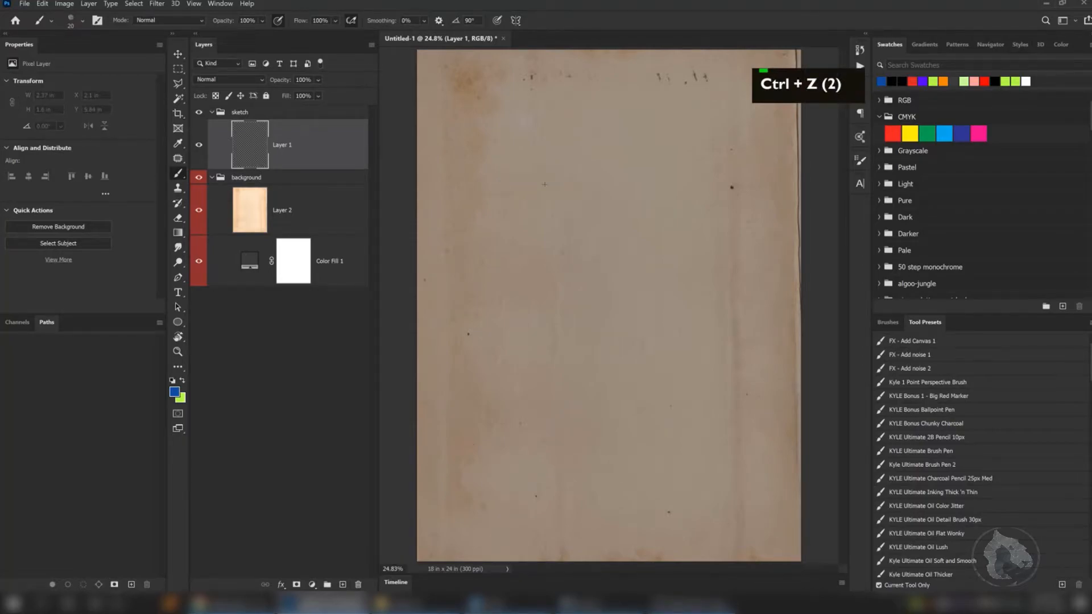
scroll(658, 196, down, 2)
scroll(658, 190, up, 2)
scroll(659, 182, down, 1)
scroll(659, 182, up, 1)
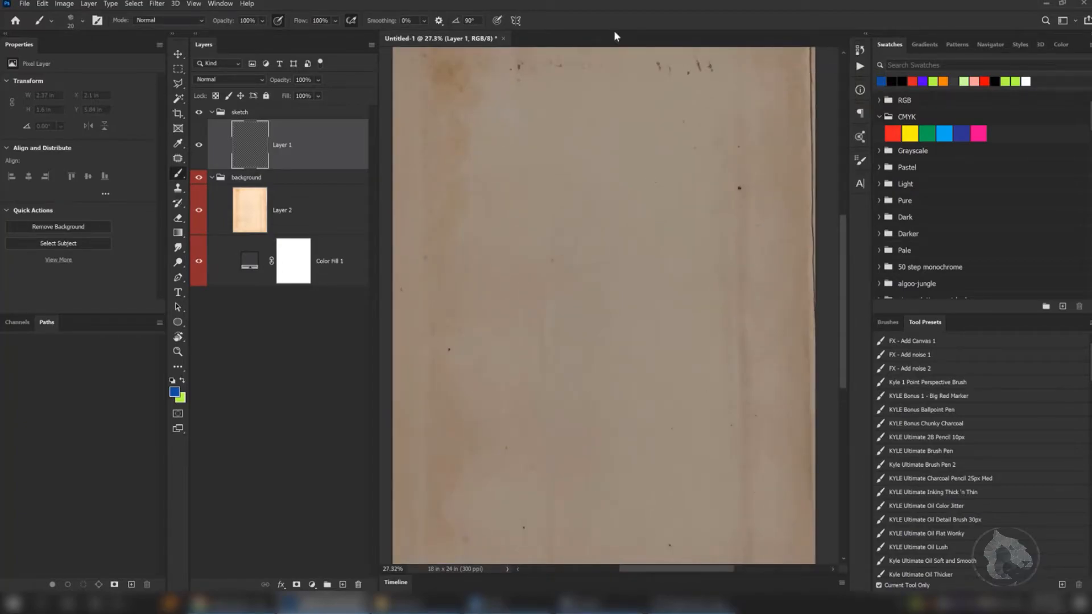
right_click(660, 182)
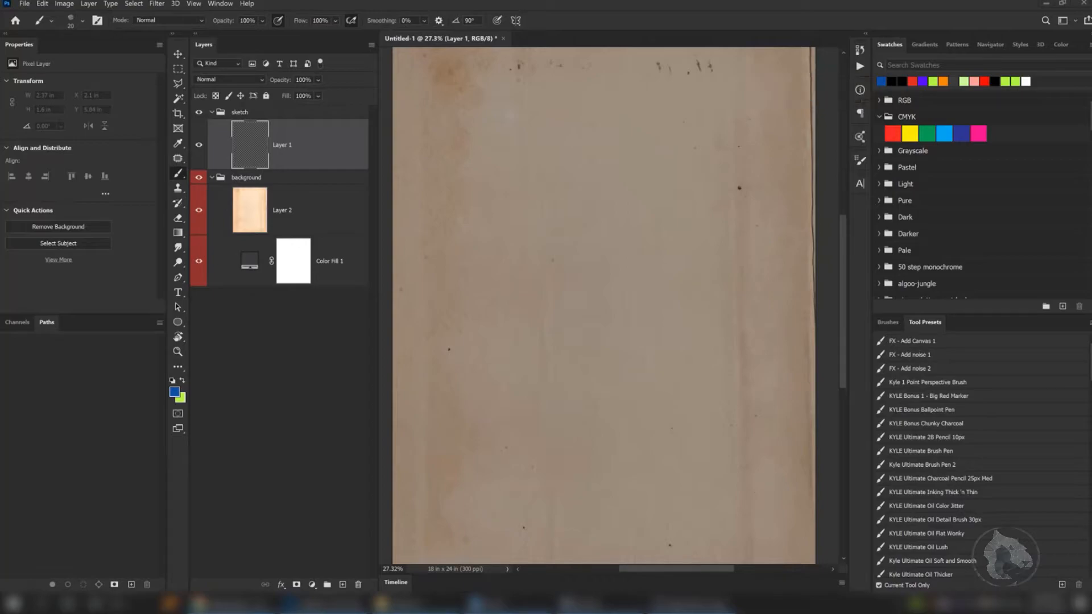
right_click(604, 306)
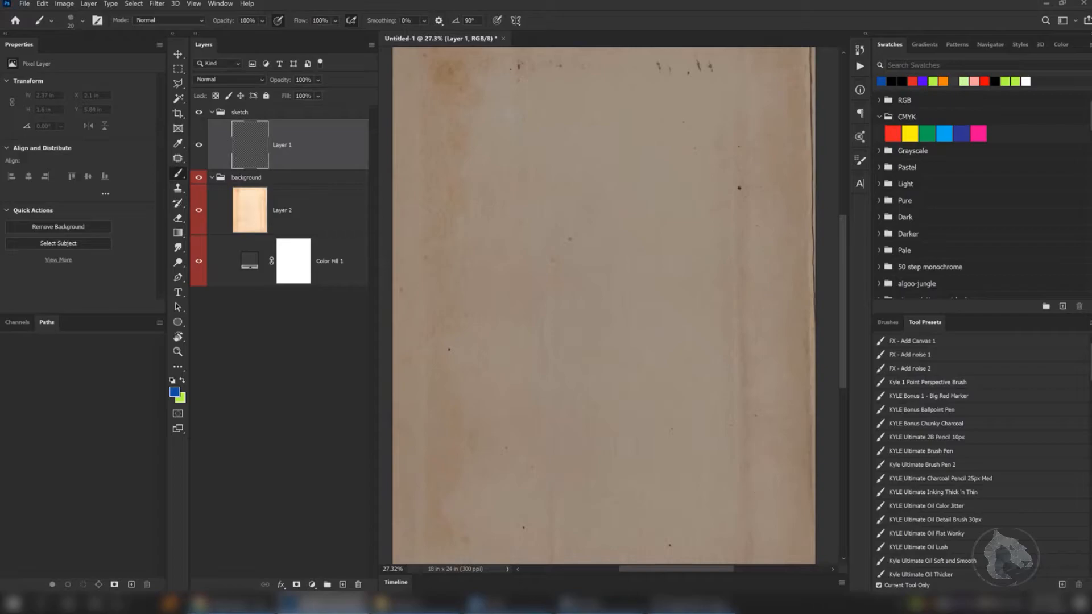
scroll(562, 249, down, 3)
scroll(580, 236, up, 2)
scroll(596, 223, down, 1)
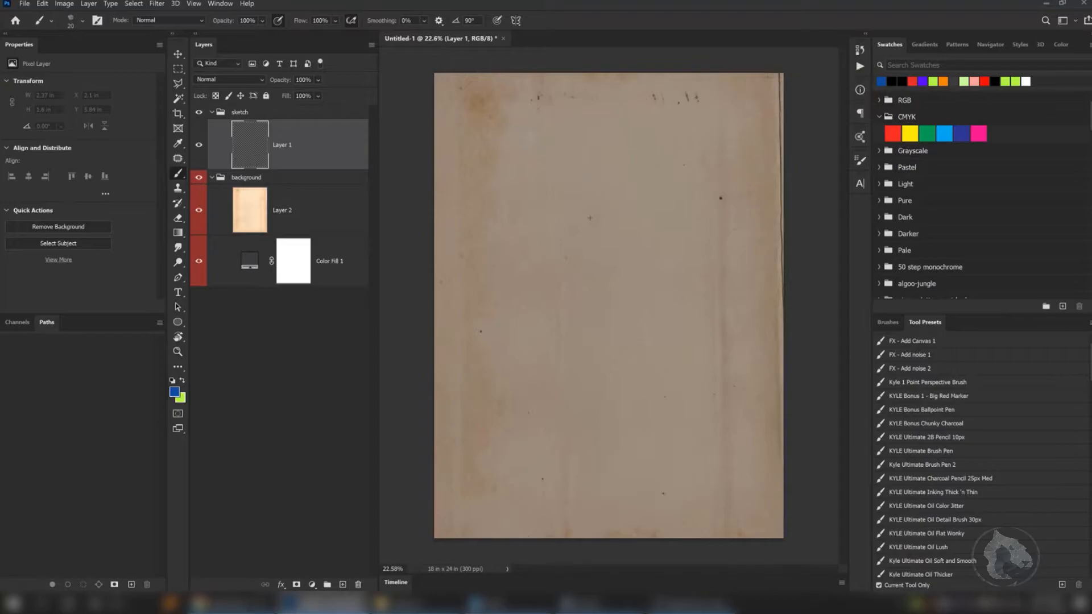
- Cycle the screen mode through full screen with menu bar and full screen, back to standard
key(f)
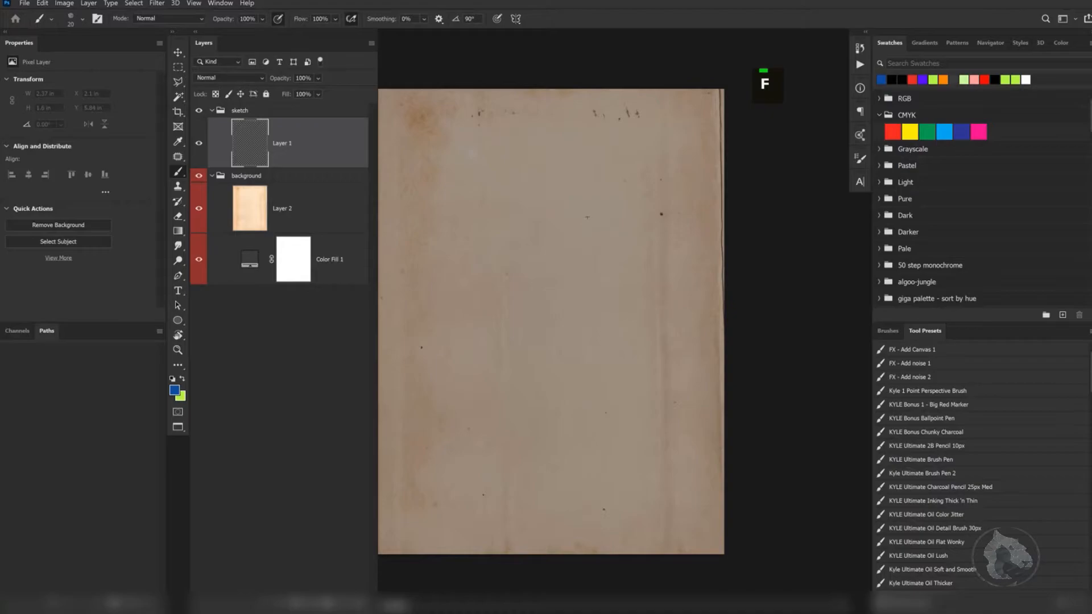
key(f)
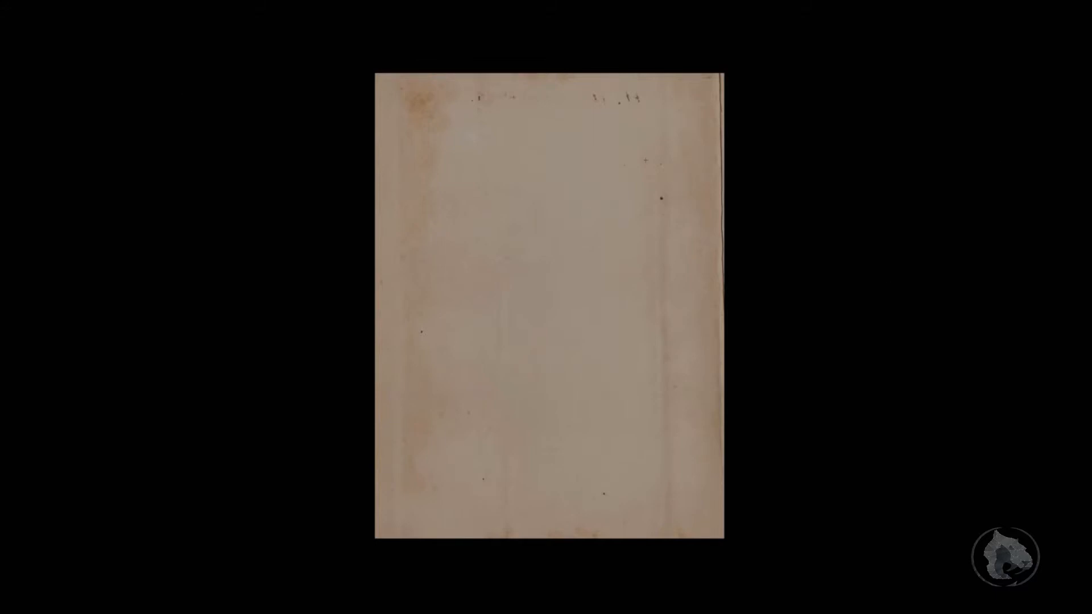
key(f)
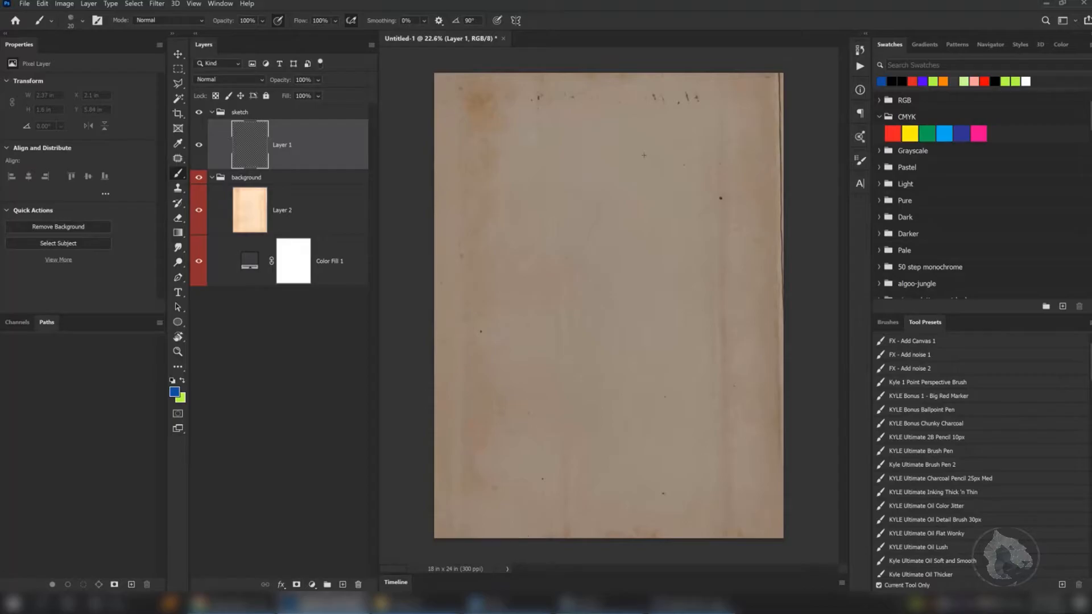
- Toggle all panels hidden and visible several times in standard screen mode, ending with them shown
key(Tab)
key(Tab)
key(Tab)
key(Tab)
key(Tab)
key(Tab)
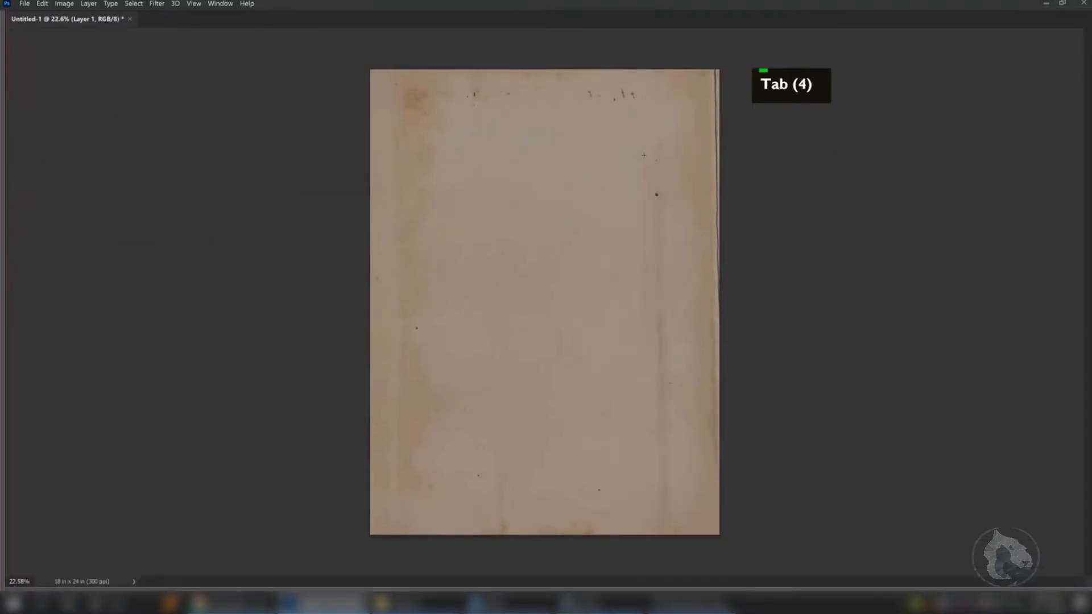
key(Tab)
key(Tab)
key(Tab)
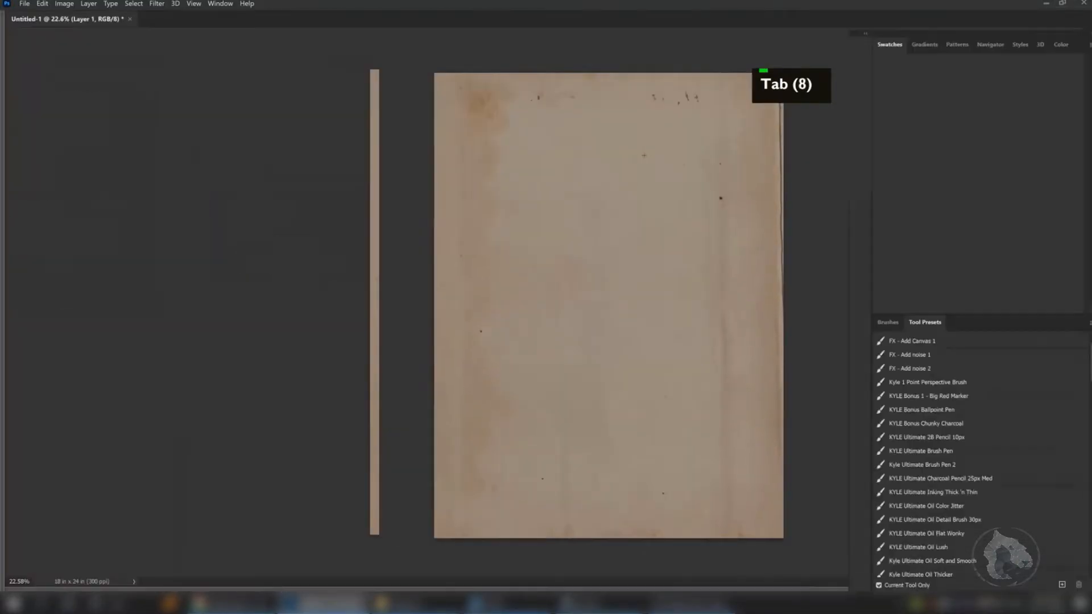
key(Tab)
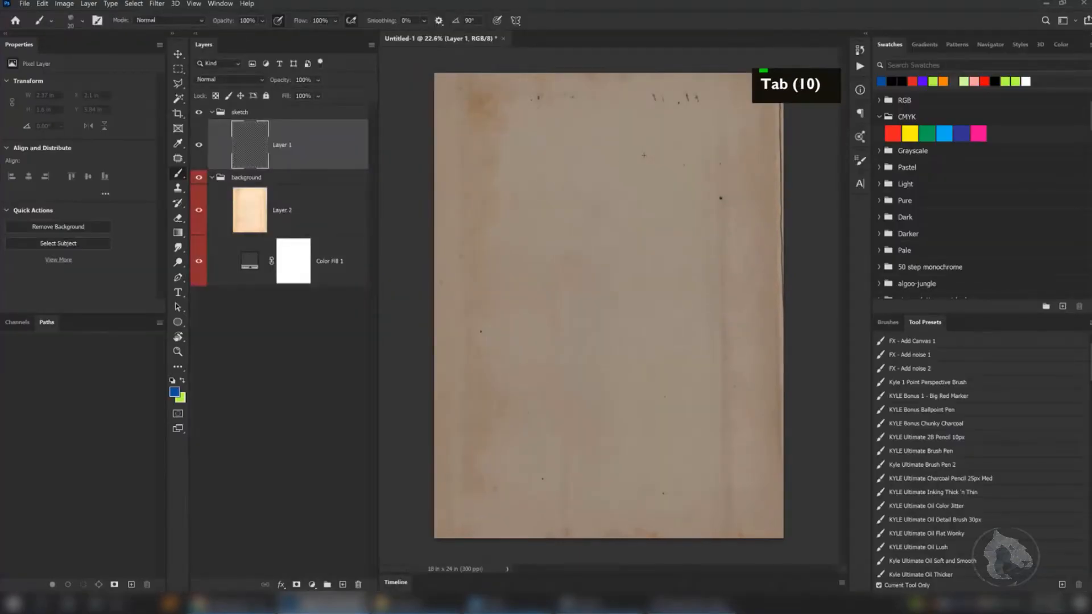
- View the poster in both full screen modes, toggling the panels in each, and return to standard mode
key(f)
key(Tab)
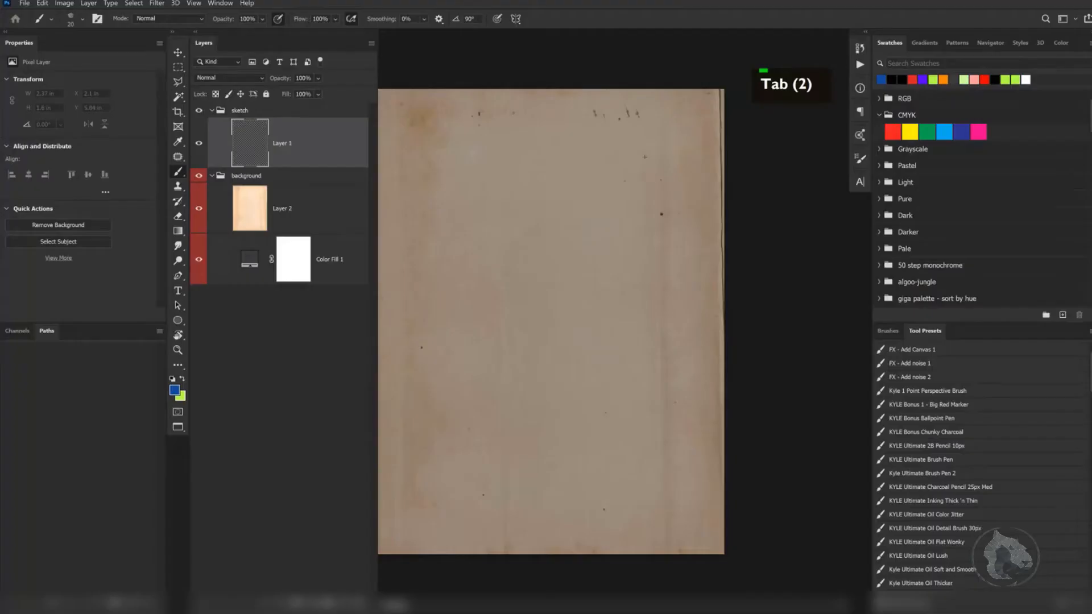
key(f)
key(Tab)
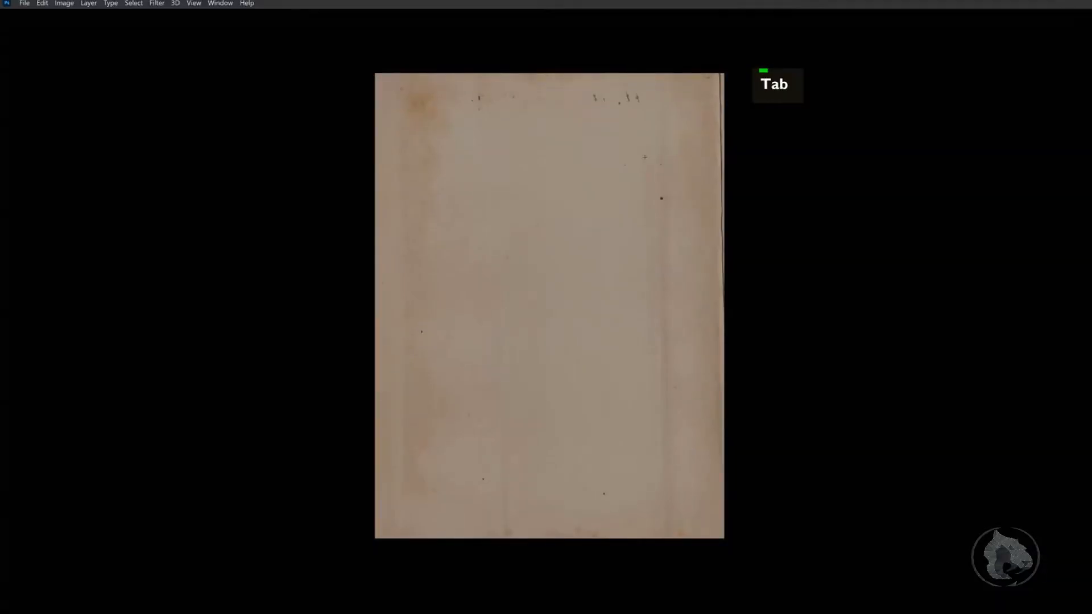
key(f)
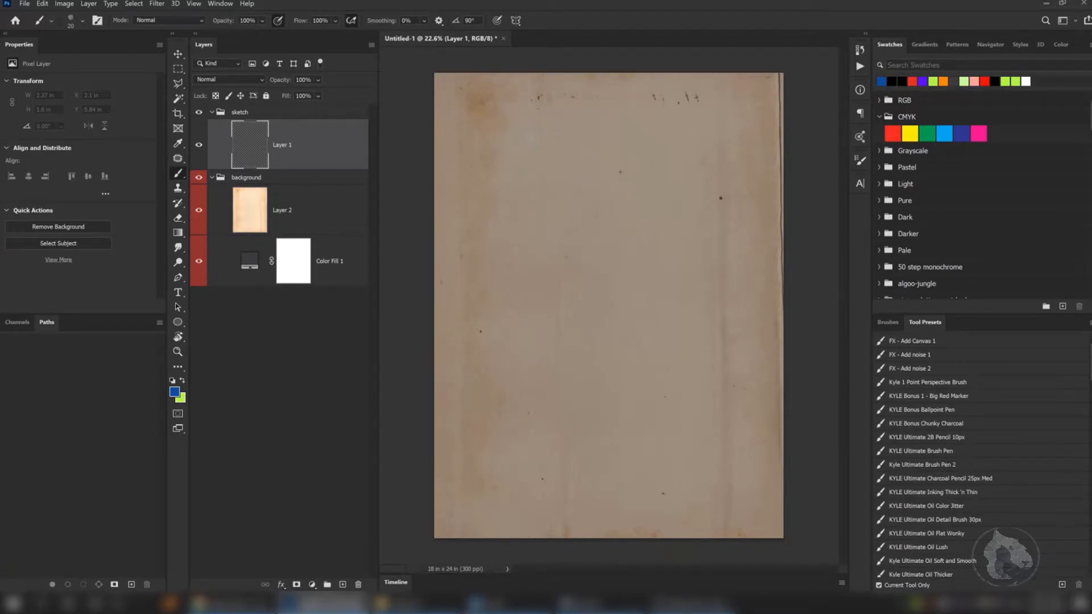
- Cycle repeatedly through all screen modes and finish in standard mode
key(f)
key(f)
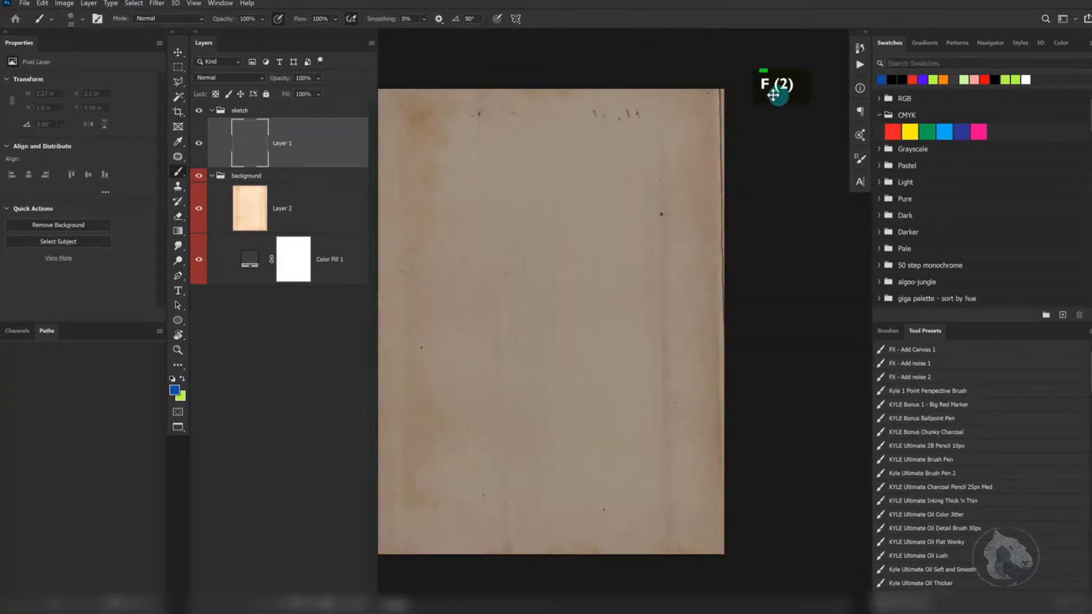
key(f)
key(f)
key(f)
key(f)
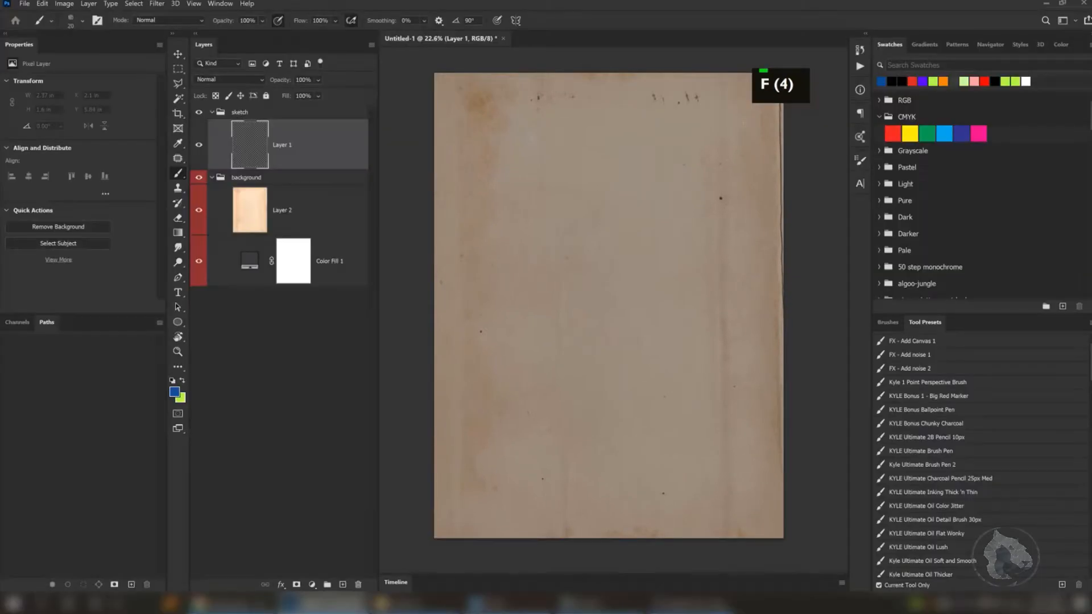
key(f)
key(f)
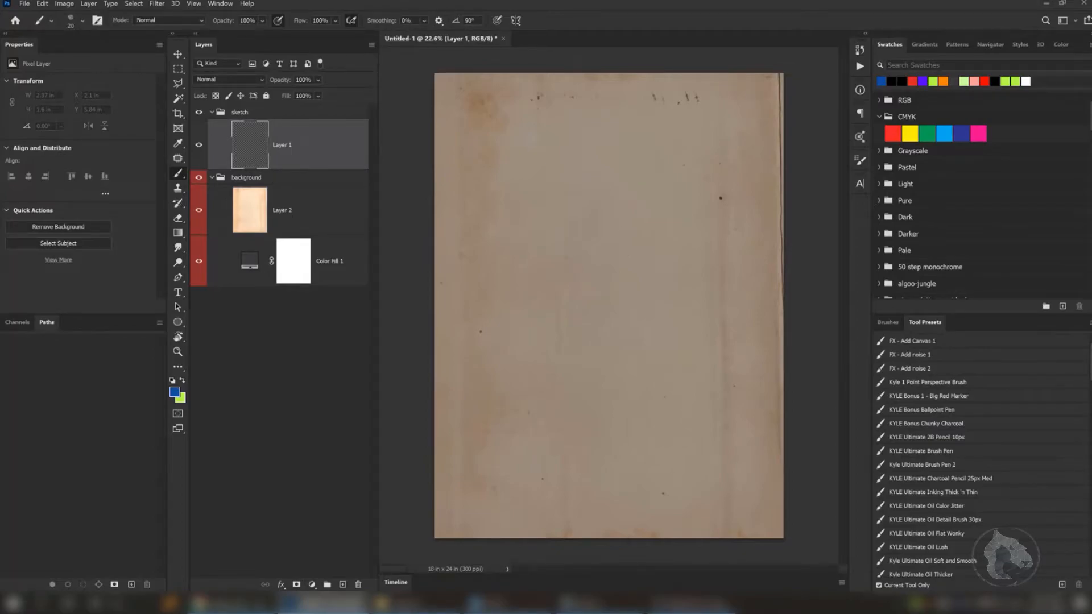
- Sketch an open blue arc about 4 in wide and 4.1 in tall in the paper's lower left
right_click(609, 305)
drag(495, 367, 507, 353)
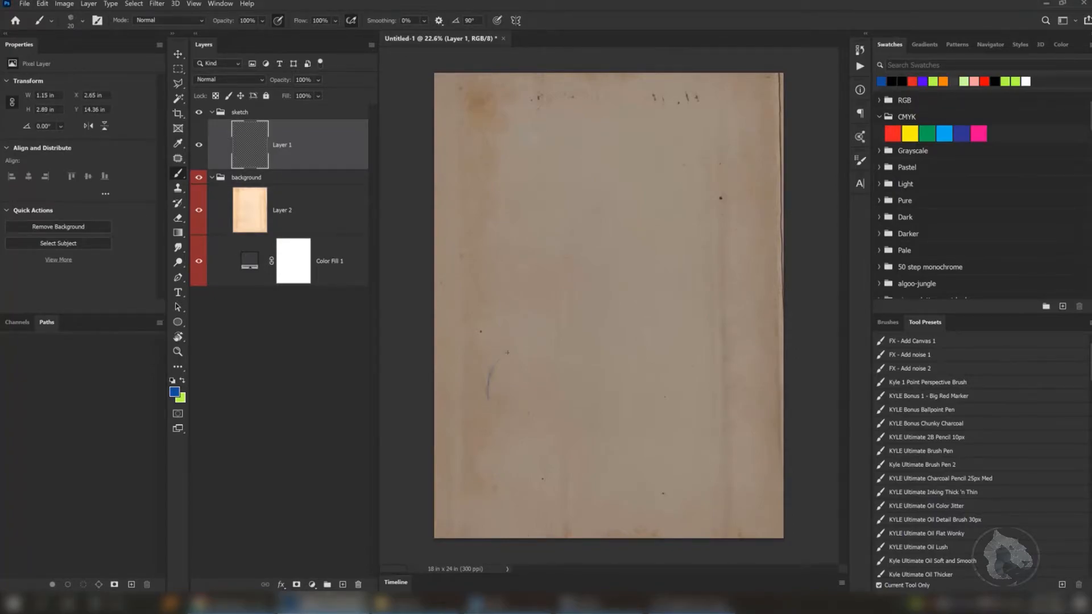
drag(506, 419, 518, 429)
right_click(562, 2)
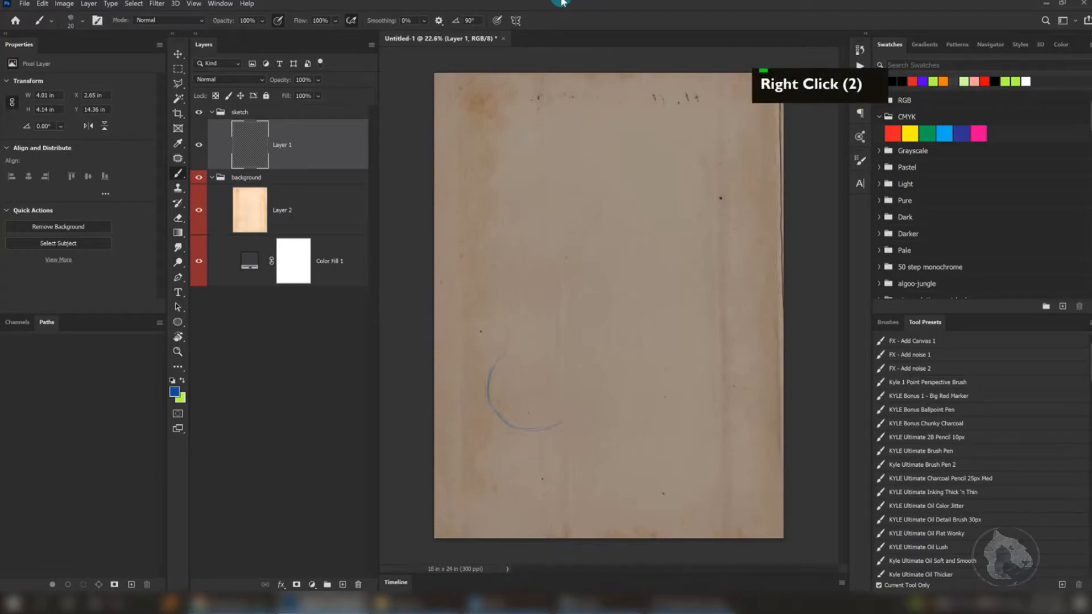
key(Return)
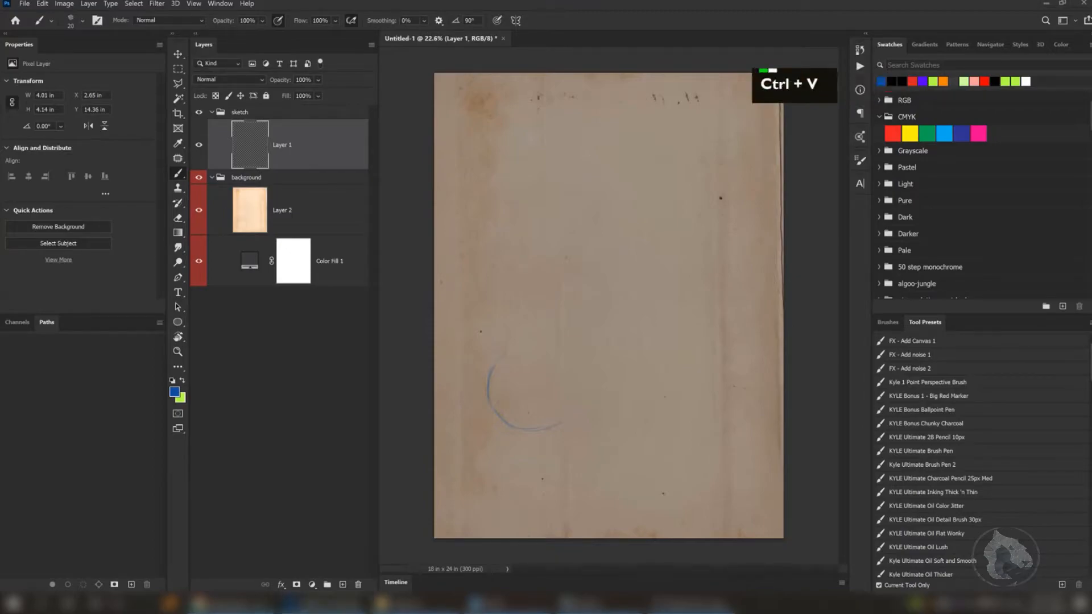
key(ctrl+v)
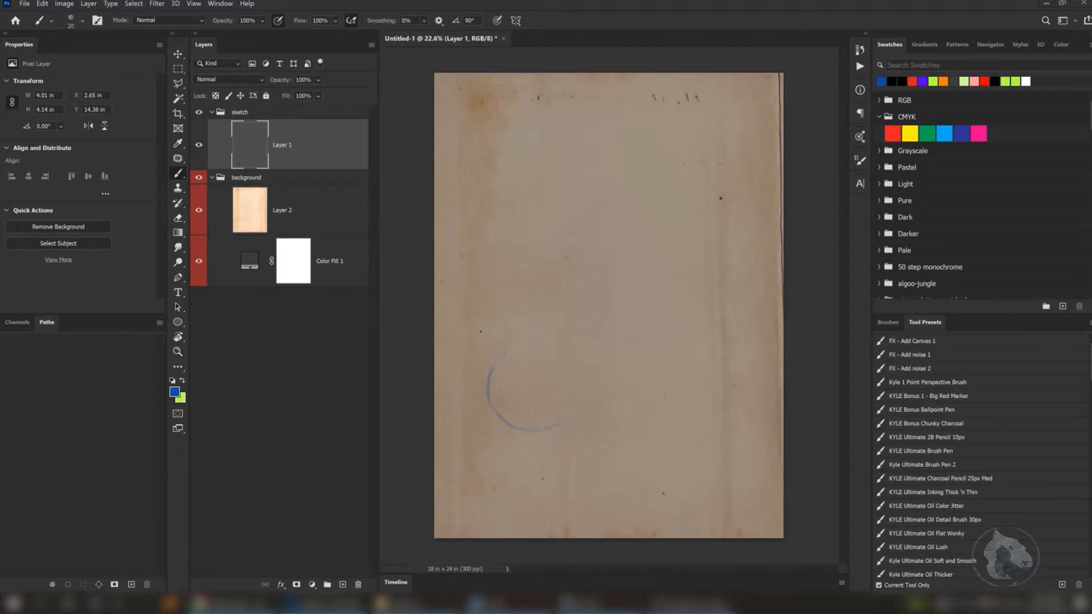
scroll(608, 306, down, 8)
scroll(609, 305, up, 1)
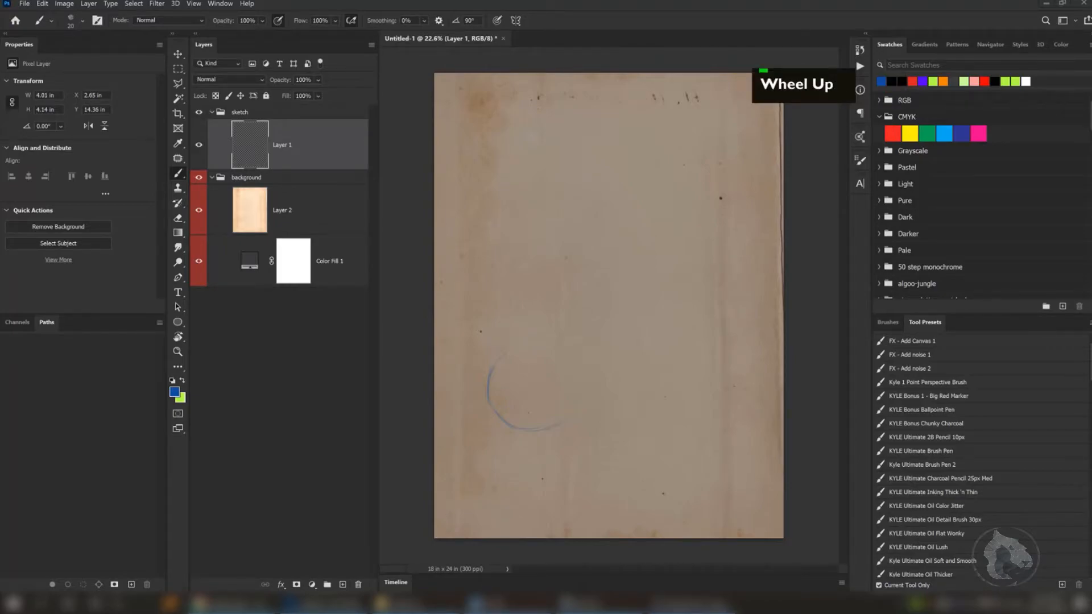
- Extend the arc into a closed, curved horn shape about 9.6 in wide and 13.2 in tall, tapering to an upper tip
double_click(503, 403)
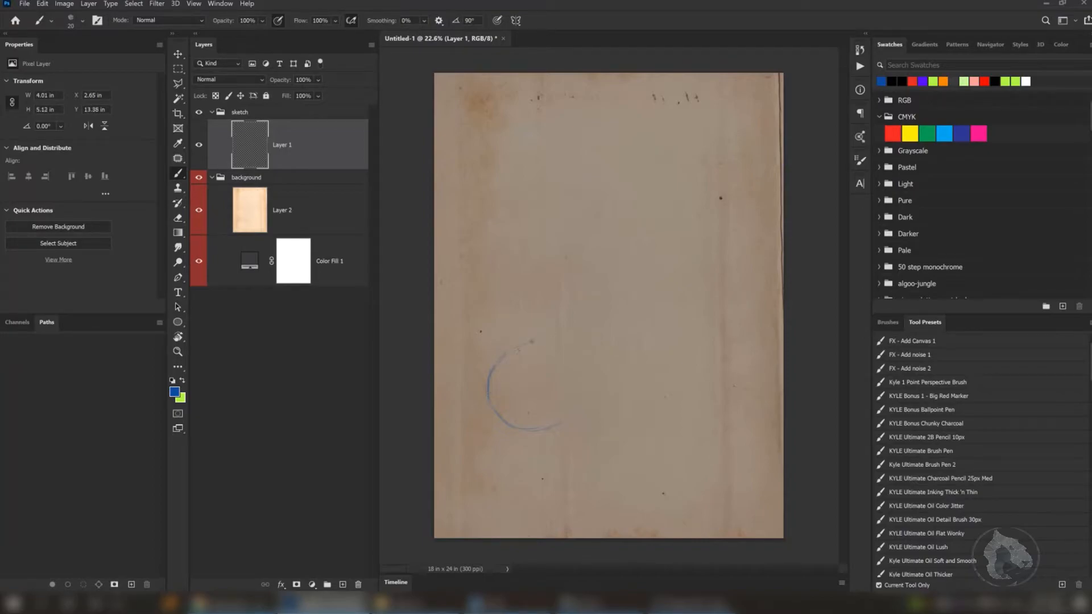
mouse_move(558, 329)
mouse_down()
mouse_move(626, 283)
mouse_move(638, 210)
mouse_move(624, 180)
mouse_up()
drag(626, 387, 648, 345)
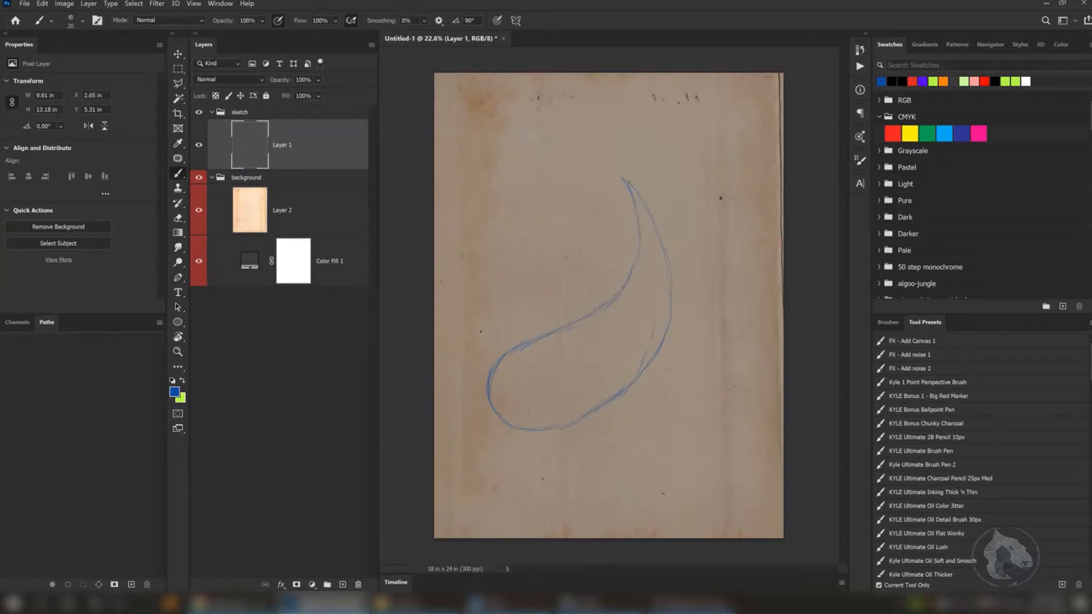
drag(639, 245, 630, 278)
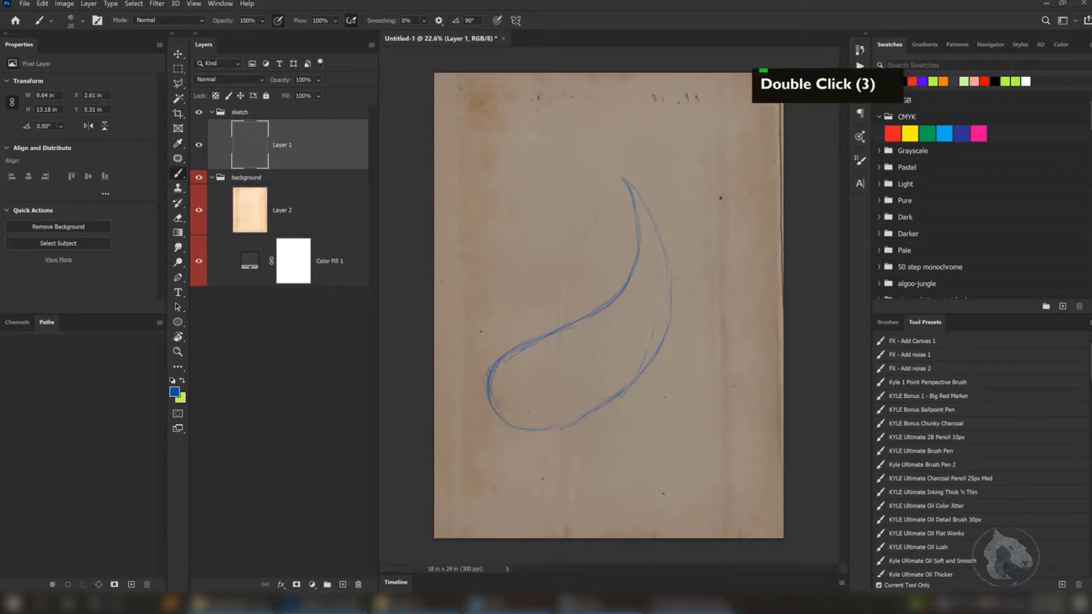
key(c)
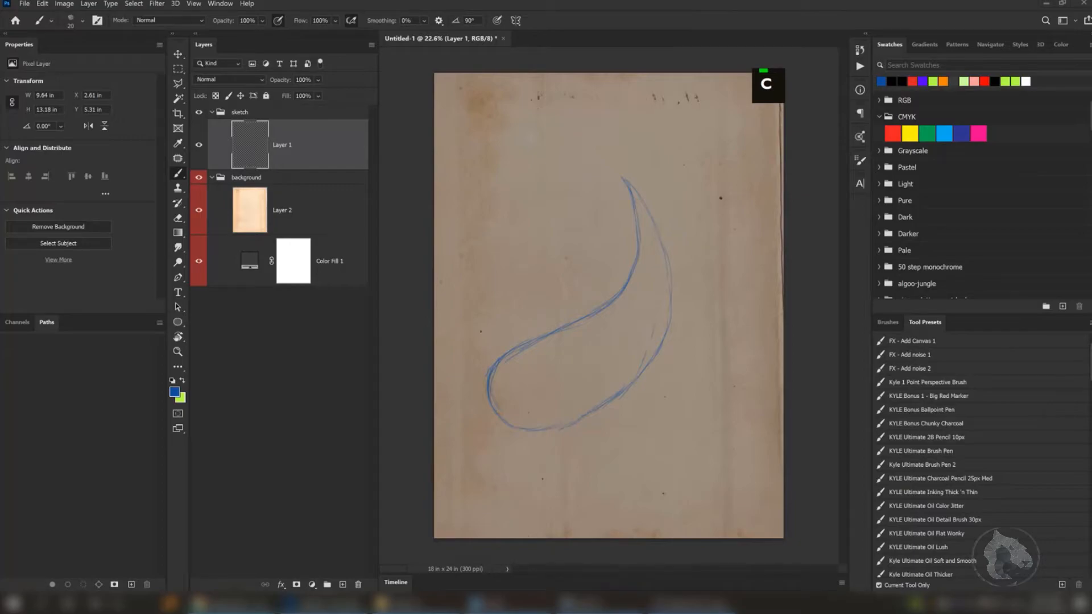
key(ctrl+v)
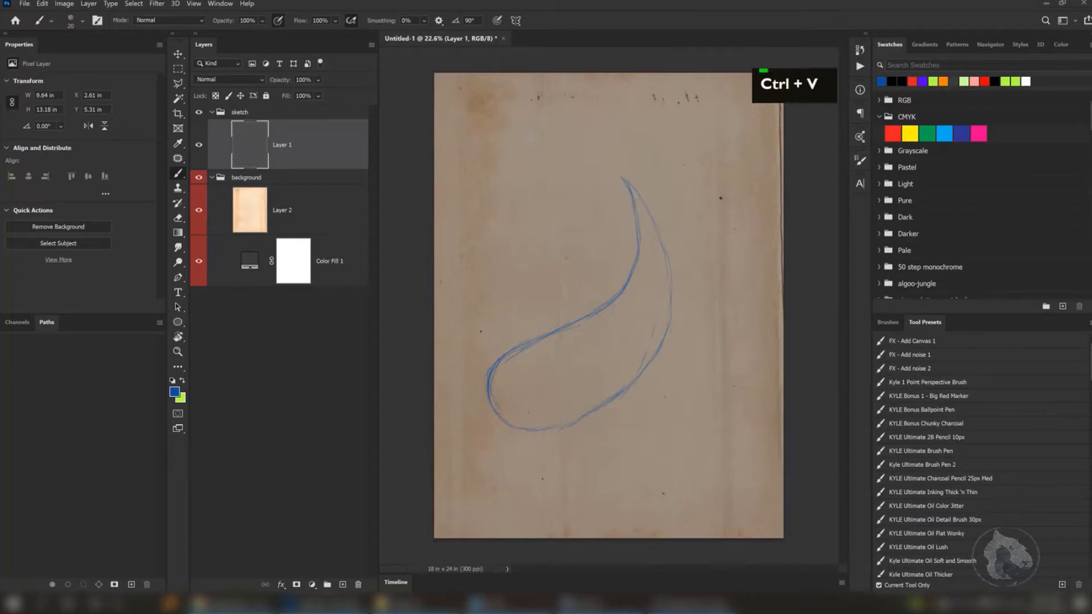
key(Return)
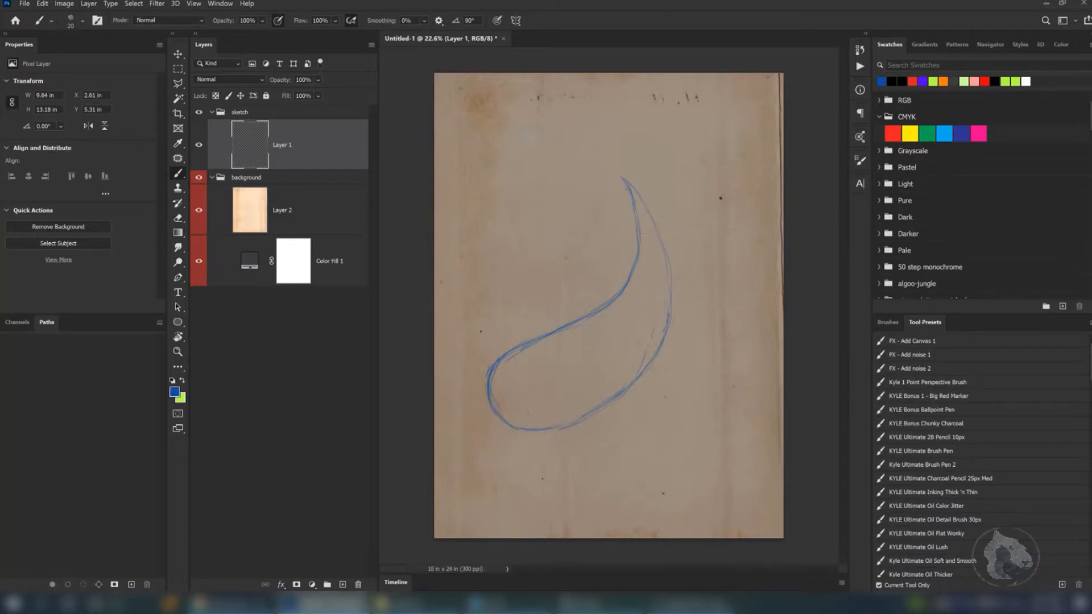
- Darken the horn's outer edge and sketch two small perpendicular arrows, pointing up and left, just below the shape
drag(630, 190, 660, 238)
drag(559, 467, 595, 466)
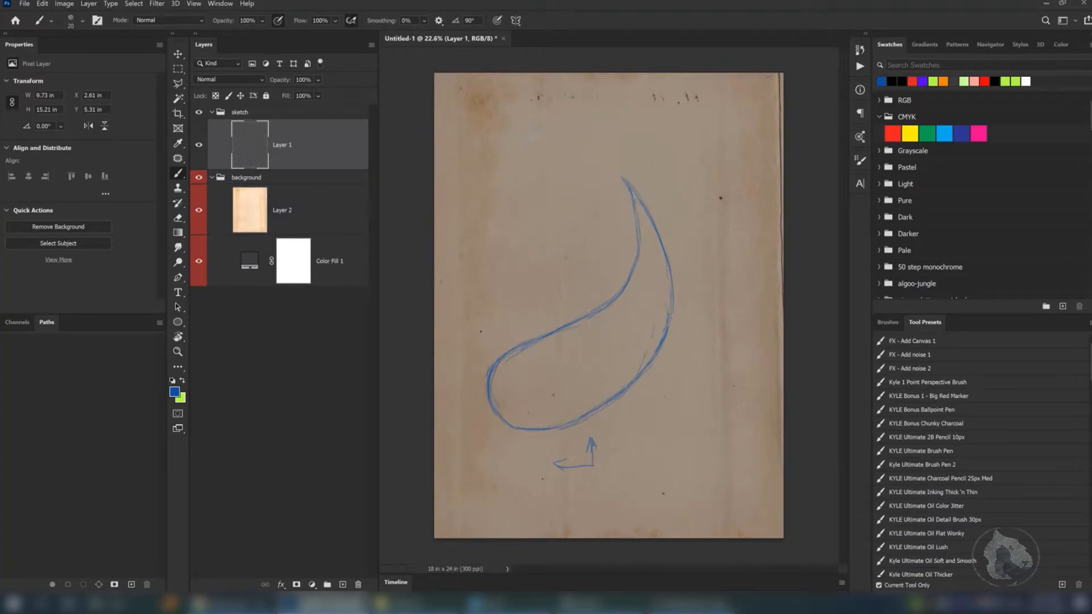
- Undo the two small arrows below the horn and keep the Brush tool active
key(e)
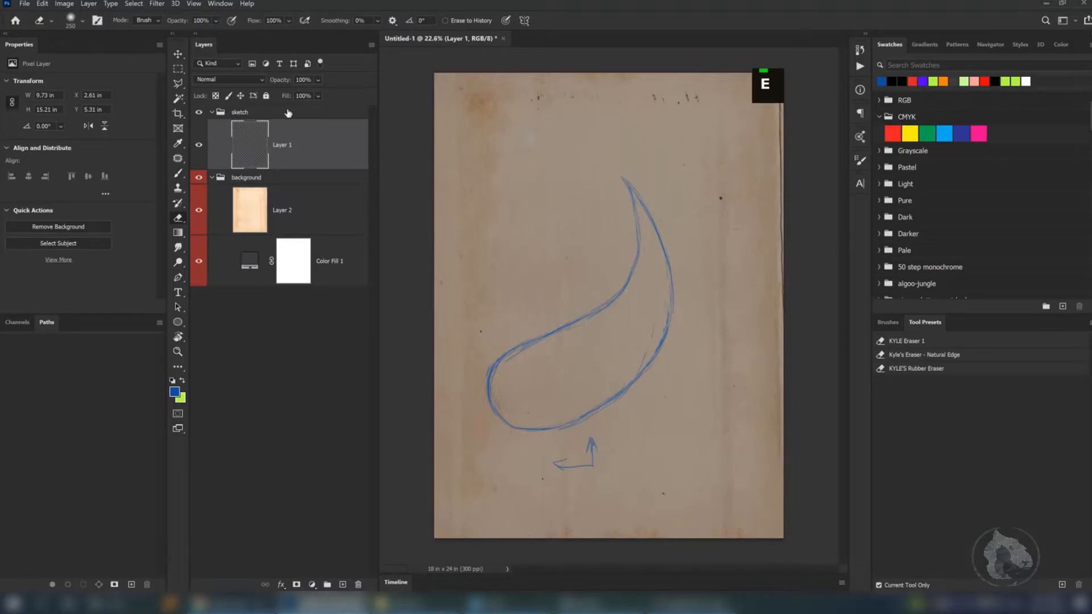
key(b)
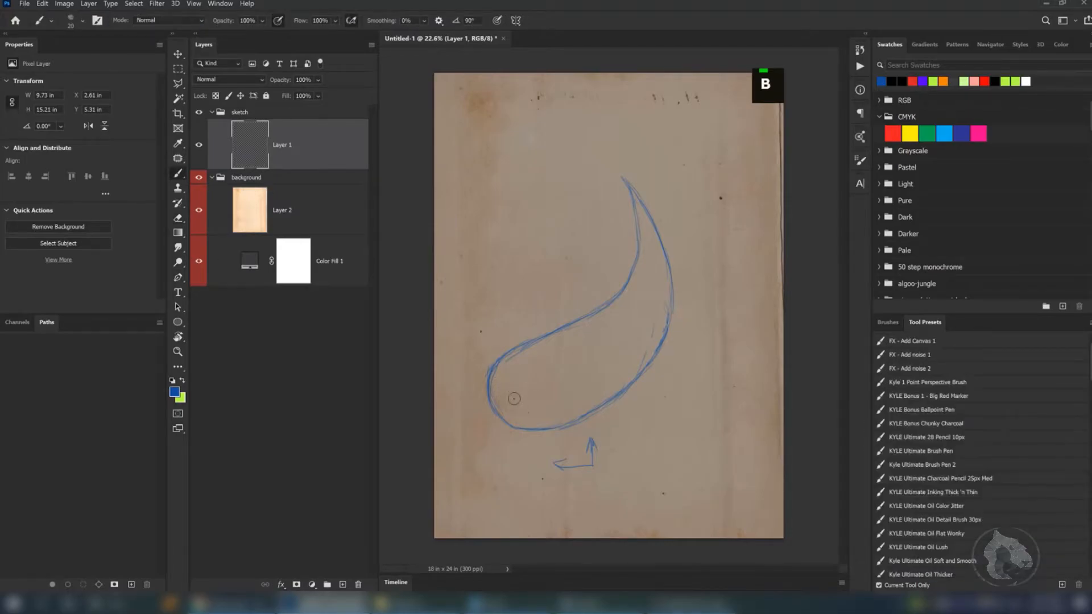
key(ctrl+z)
key(ctrl+z)
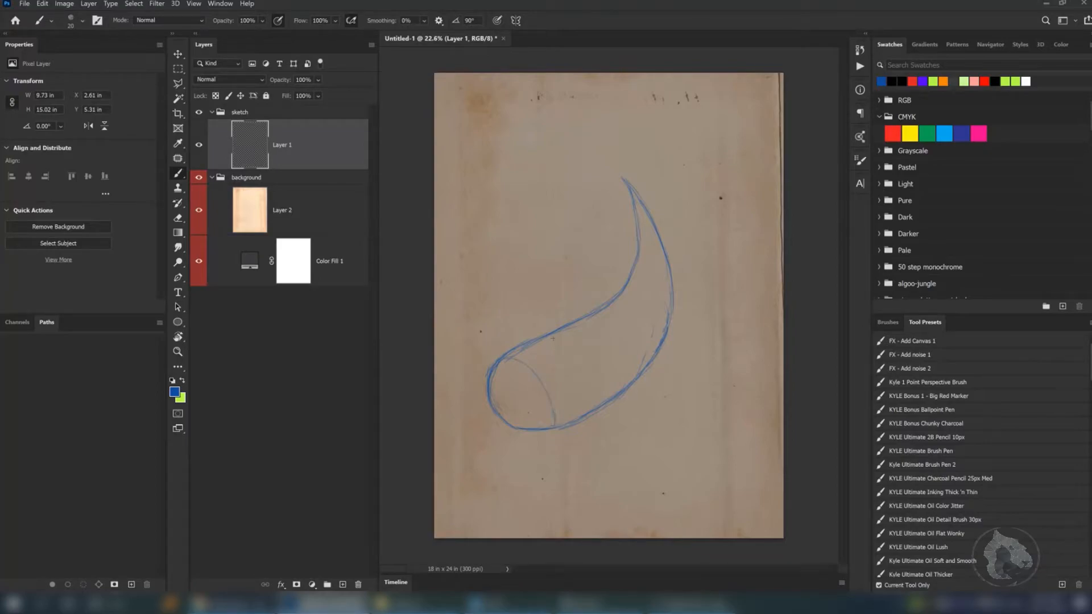
- Sketch several curved cross-contour lines across the horn from its rounded end towards the tip
drag(599, 368, 607, 395)
drag(655, 280, 669, 291)
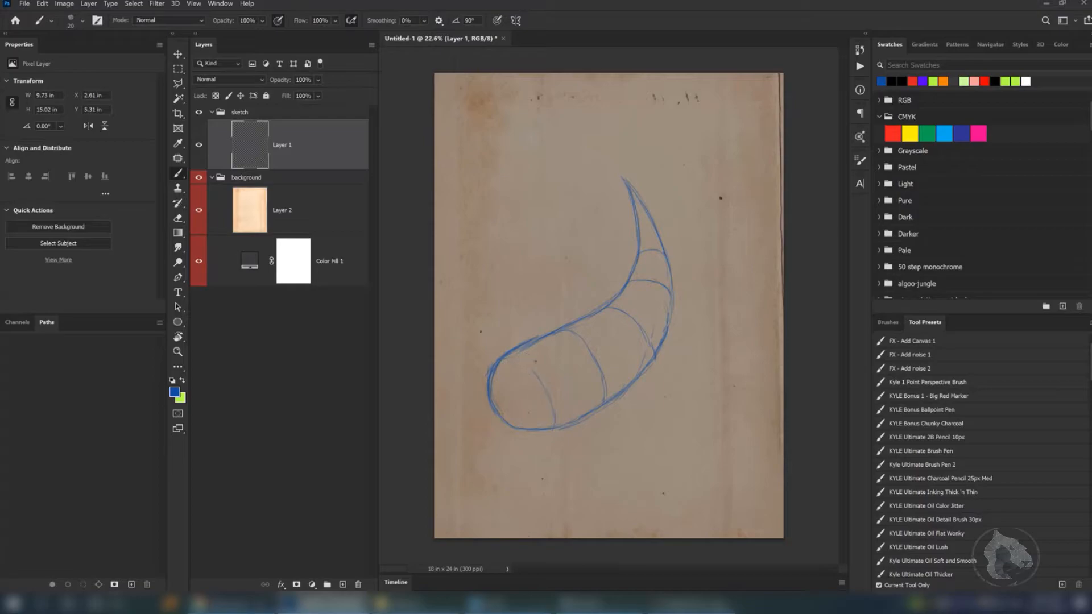
- Erase the cross-contour lines inside the horn with the Eraser, leaving only the outline
key(e)
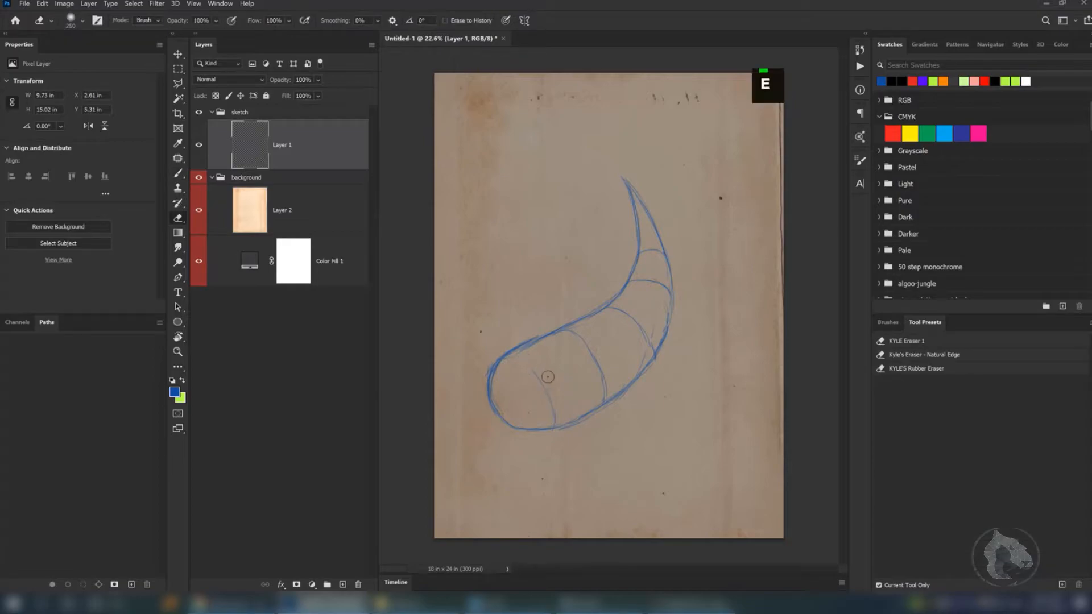
mouse_move(521, 379)
mouse_down()
mouse_move(555, 373)
mouse_move(532, 392)
mouse_move(560, 393)
mouse_move(551, 410)
mouse_move(559, 416)
mouse_move(600, 391)
mouse_move(607, 356)
mouse_move(565, 340)
mouse_up()
mouse_move(628, 309)
mouse_down()
mouse_move(640, 332)
mouse_move(651, 331)
mouse_move(641, 350)
mouse_move(653, 284)
mouse_up()
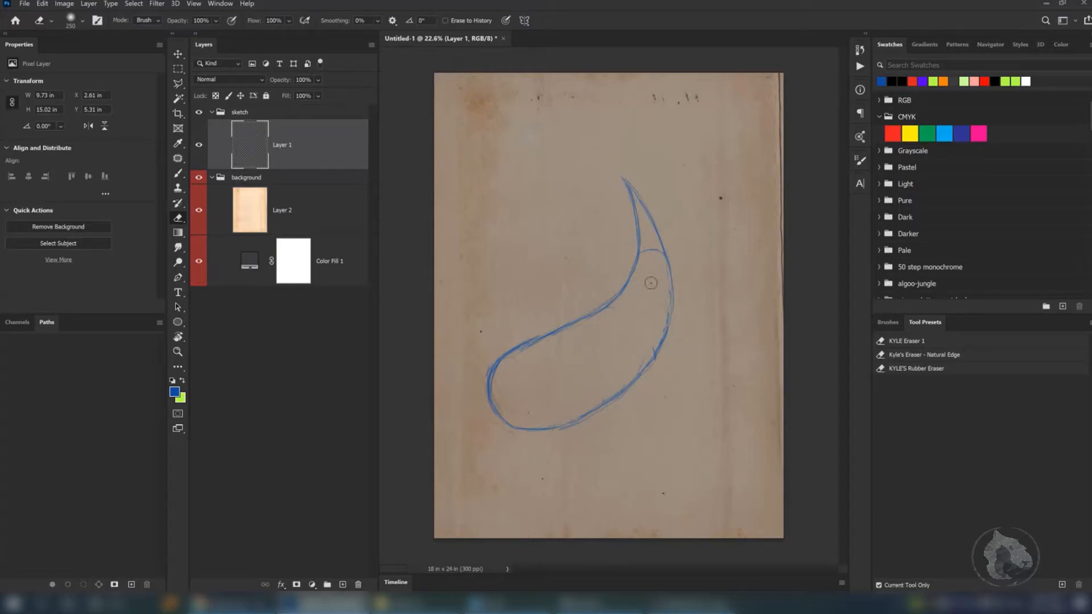
- Choose the Fur Brush long wide tip from the Dynamic Fur Brushes 2.0 Loonaris 2 set for the eraser
click(889, 323)
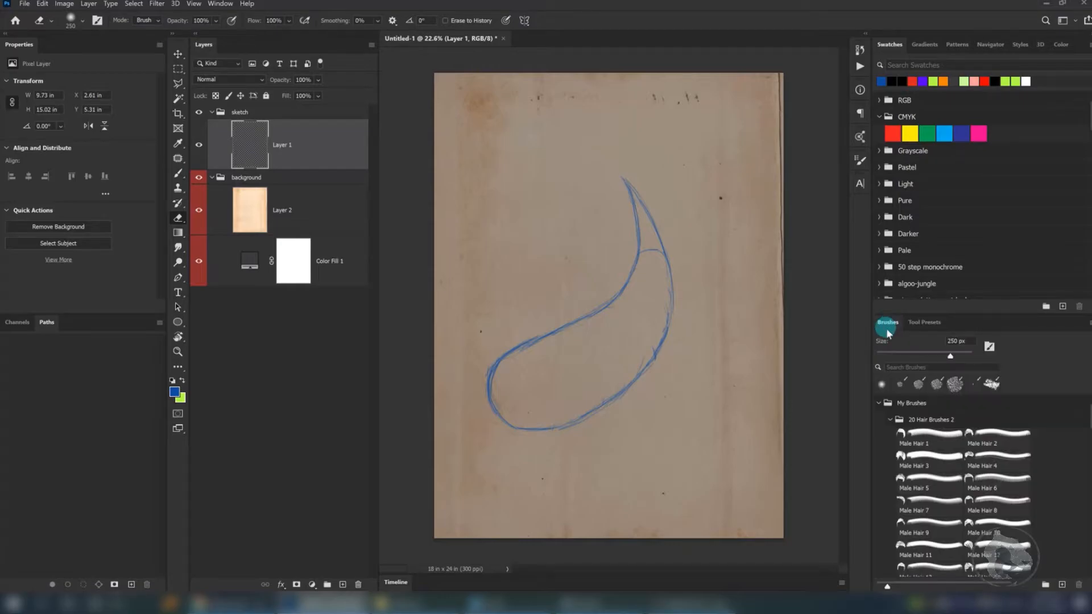
click(890, 420)
click(890, 503)
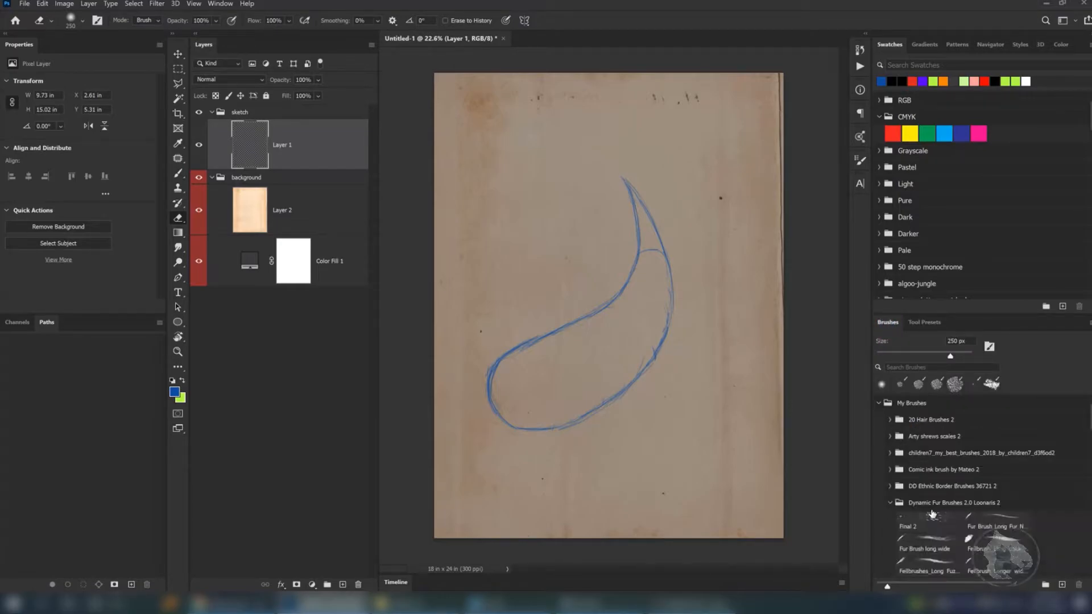
click(920, 544)
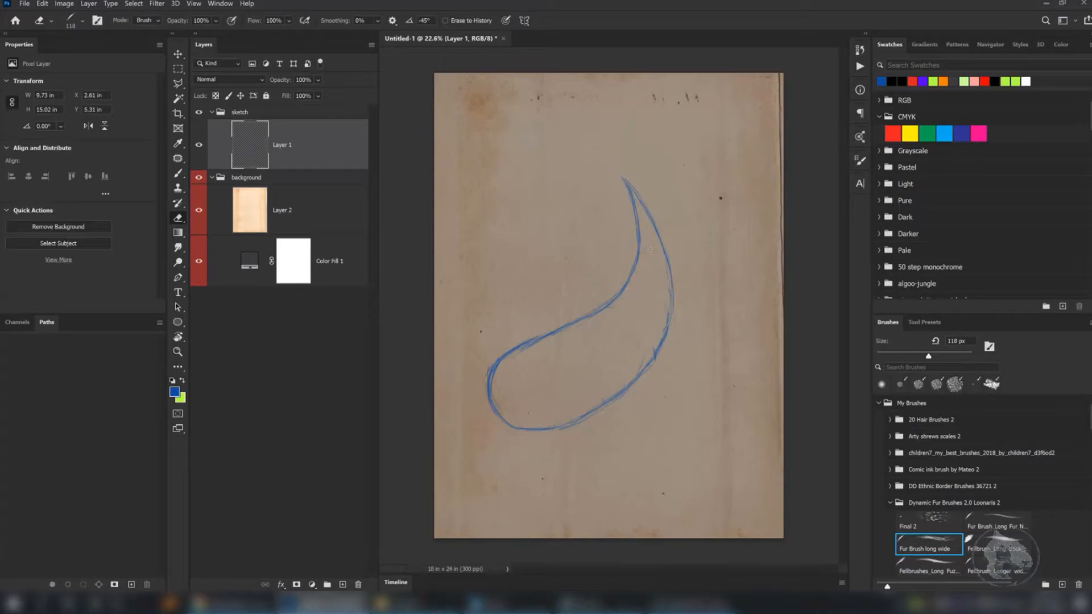
- Load the KYLE Eraser 1 tool preset for the eraser
click(925, 322)
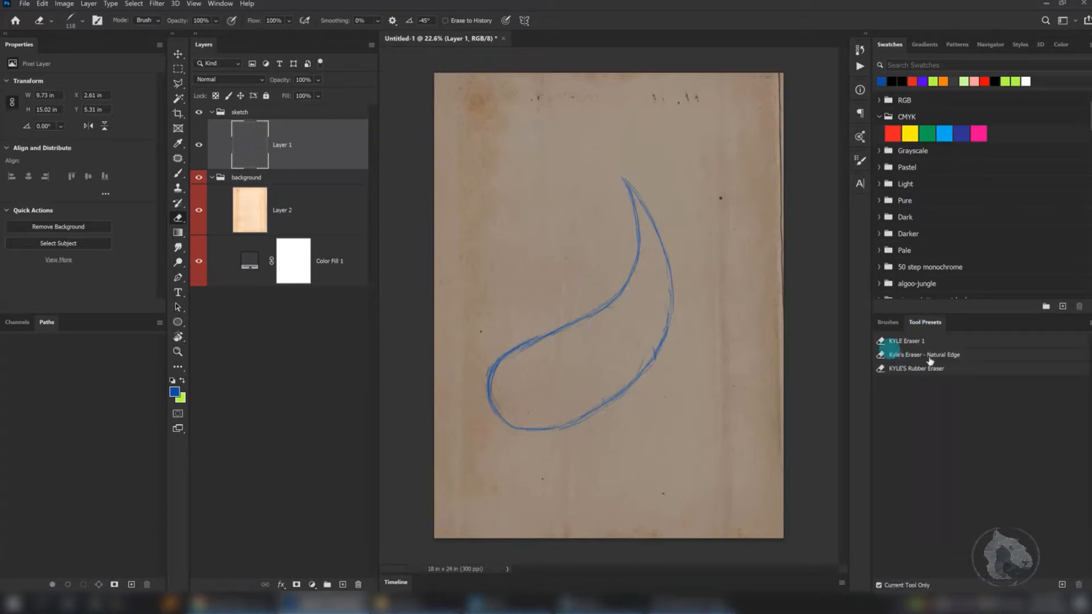
click(902, 342)
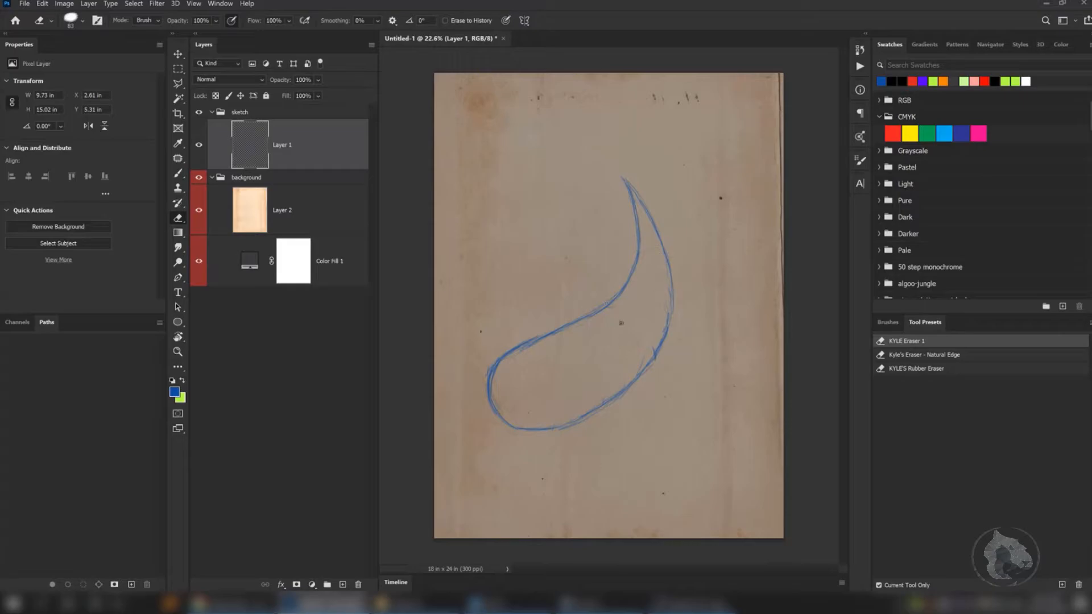
- Activate the Brush tool and zoom in on the blue curved body outline
key(b)
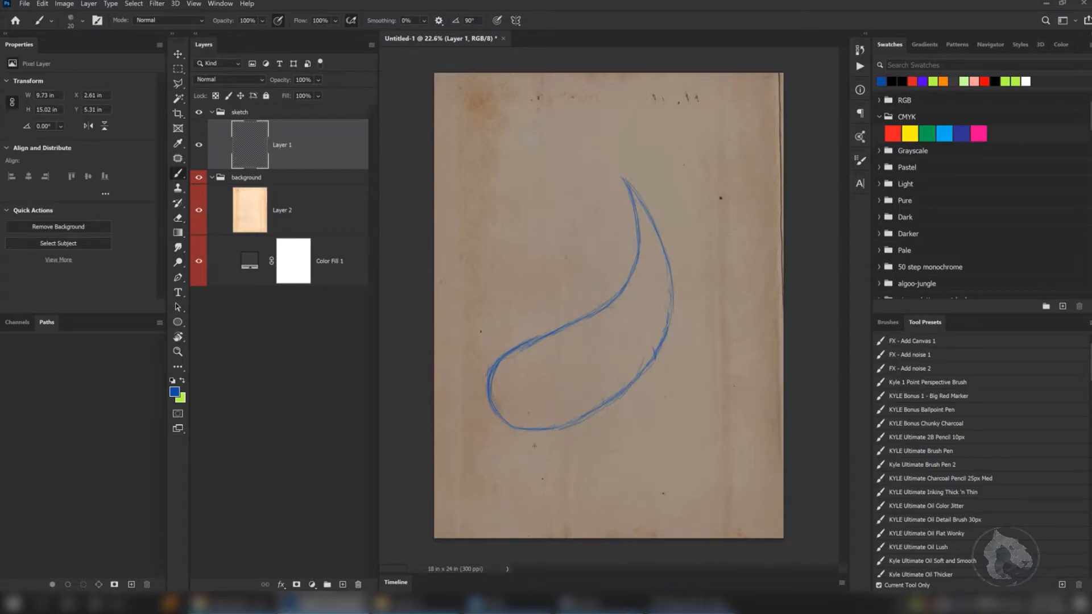
key(z)
drag(597, 436, 608, 435)
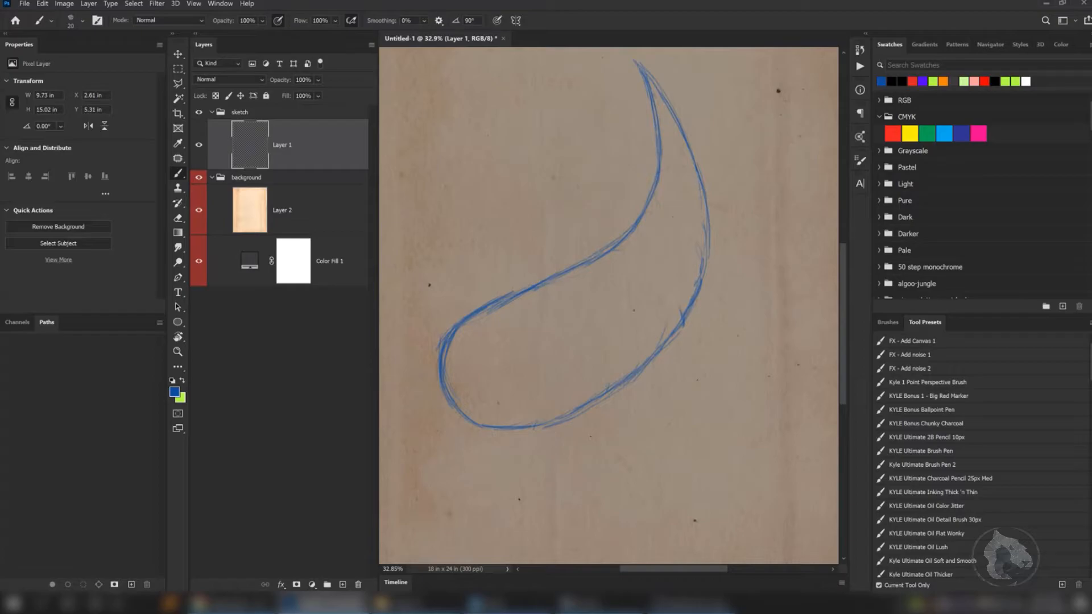
drag(653, 289, 661, 290)
drag(480, 337, 476, 338)
drag(575, 368, 573, 369)
key(ctrl+z)
key(ctrl+z)
key(ctrl+z)
- Draw a curved cross-section line around the head and lengthwise contour lines from the snout along the lower body
drag(545, 386, 549, 402)
drag(468, 406, 490, 410)
drag(552, 399, 625, 361)
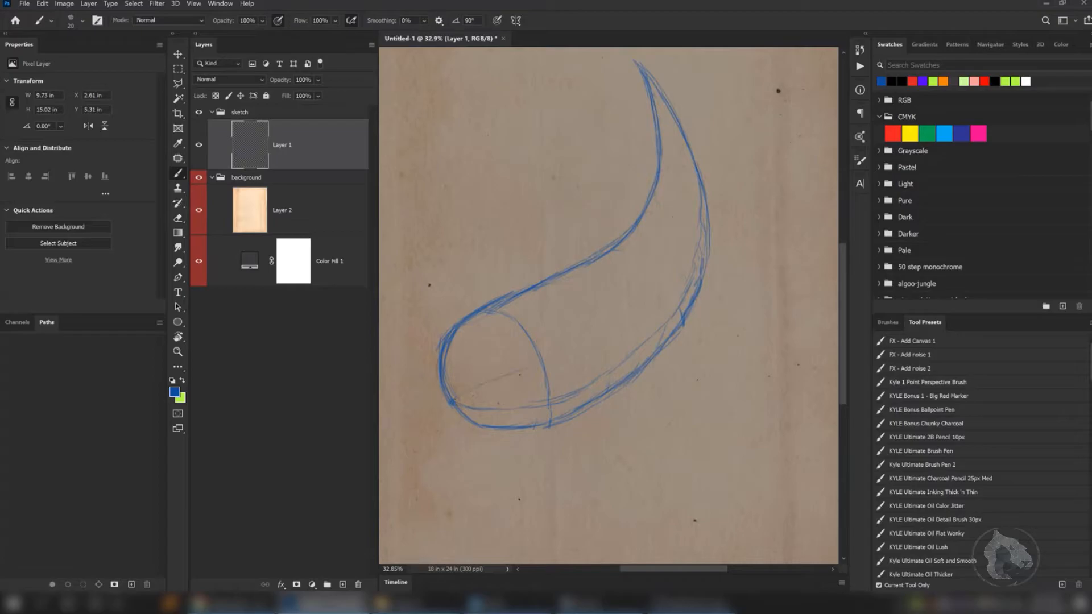
drag(576, 349, 627, 320)
- Switch to the web browser and run an image search for "3d wireframe" in a new tab
click(233, 604)
click(690, 5)
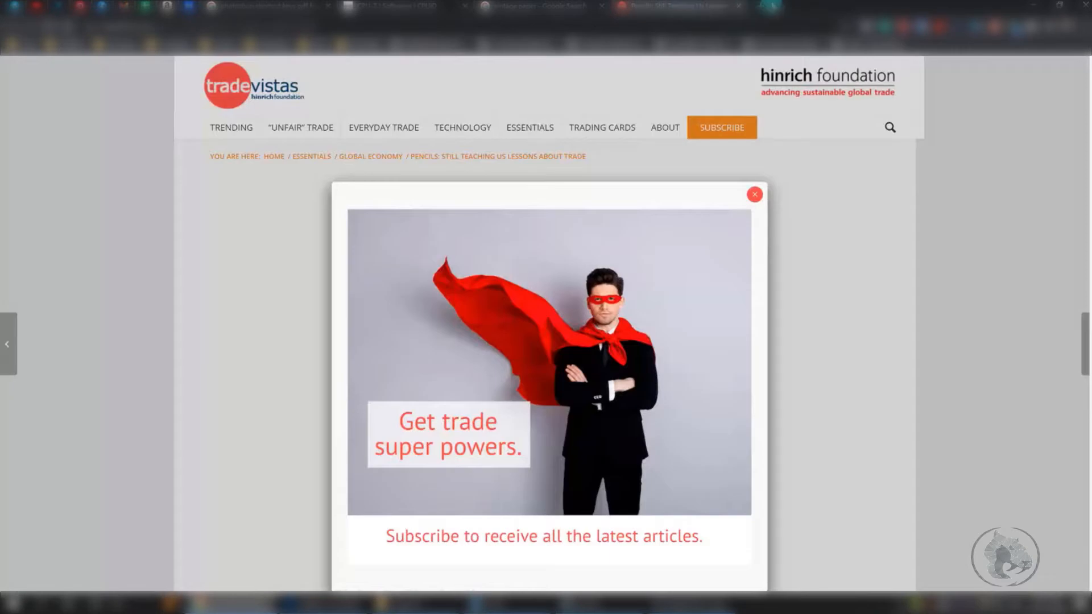
click(761, 6)
text(3d wirefr)
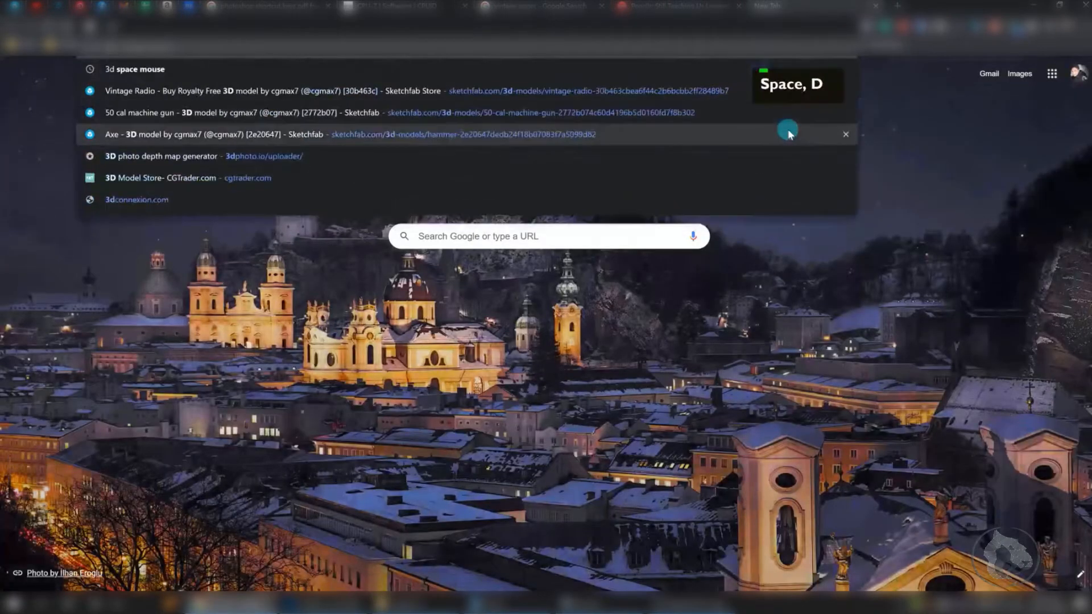
text(ame)
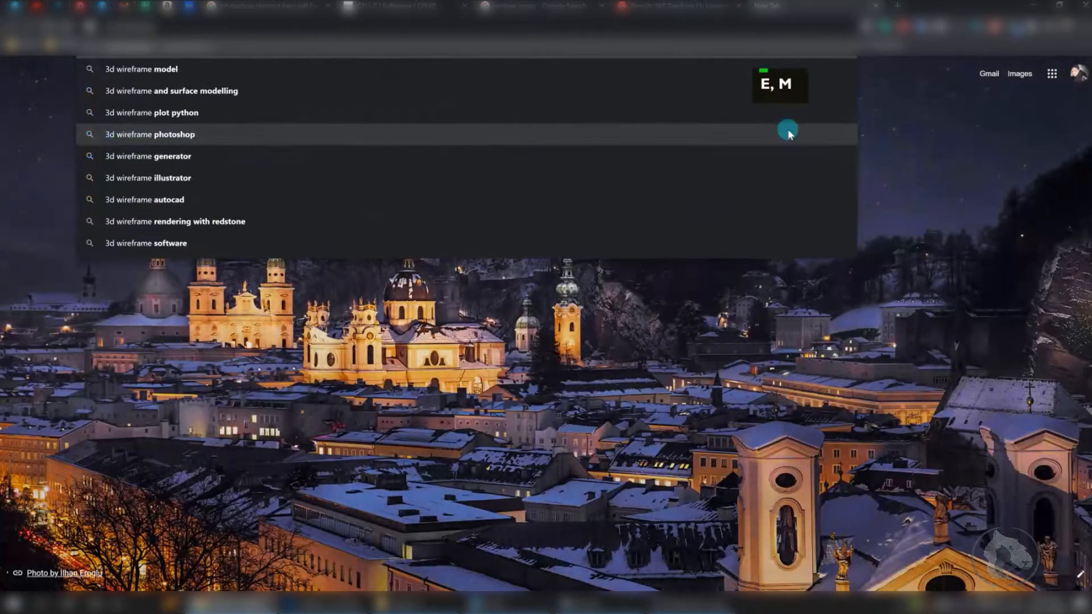
key(Return)
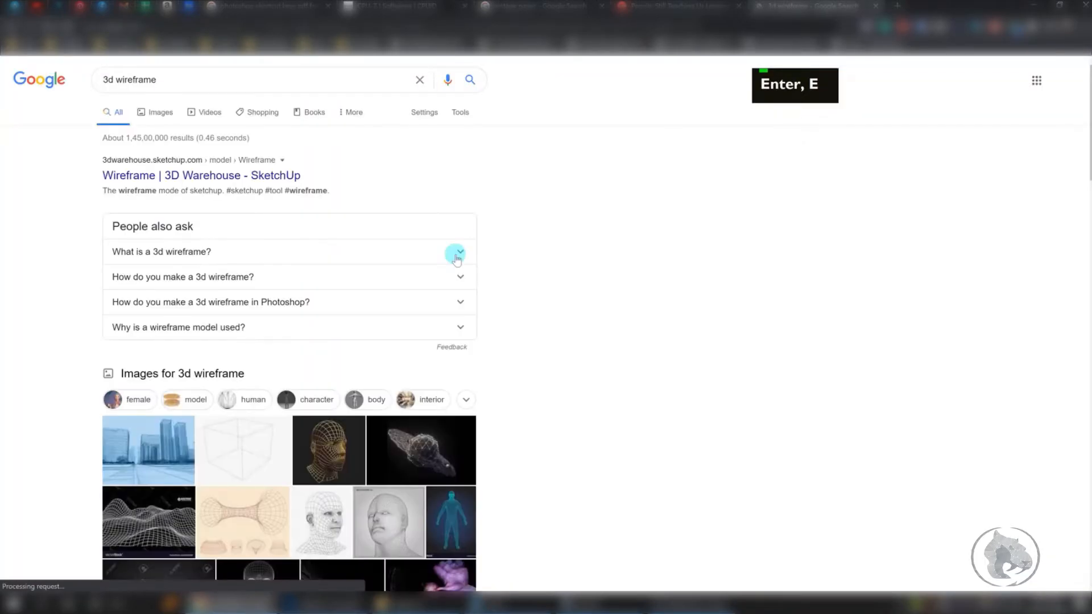
click(342, 454)
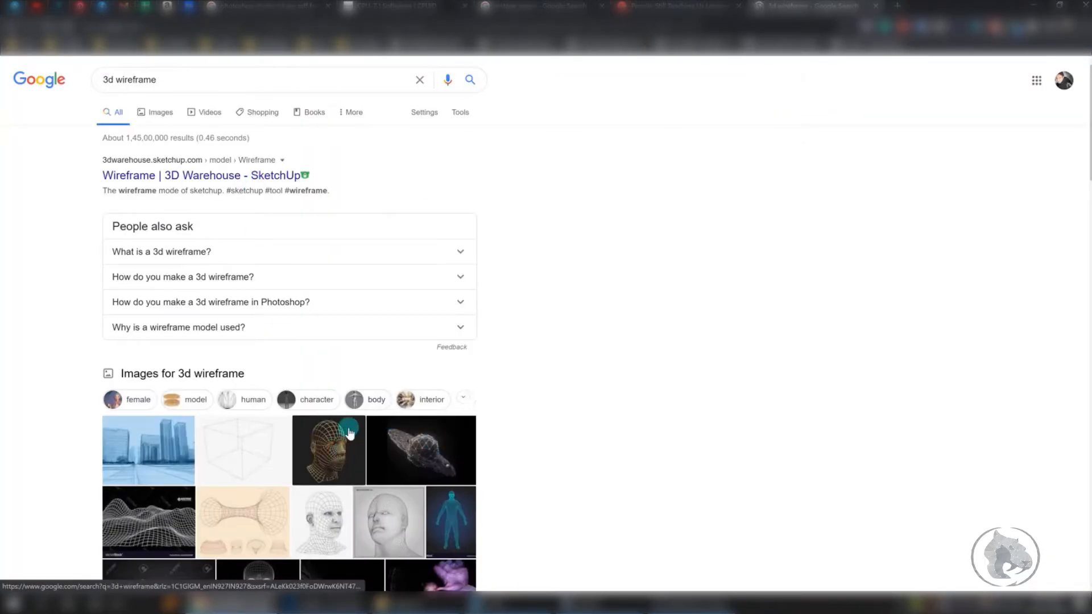
click(377, 305)
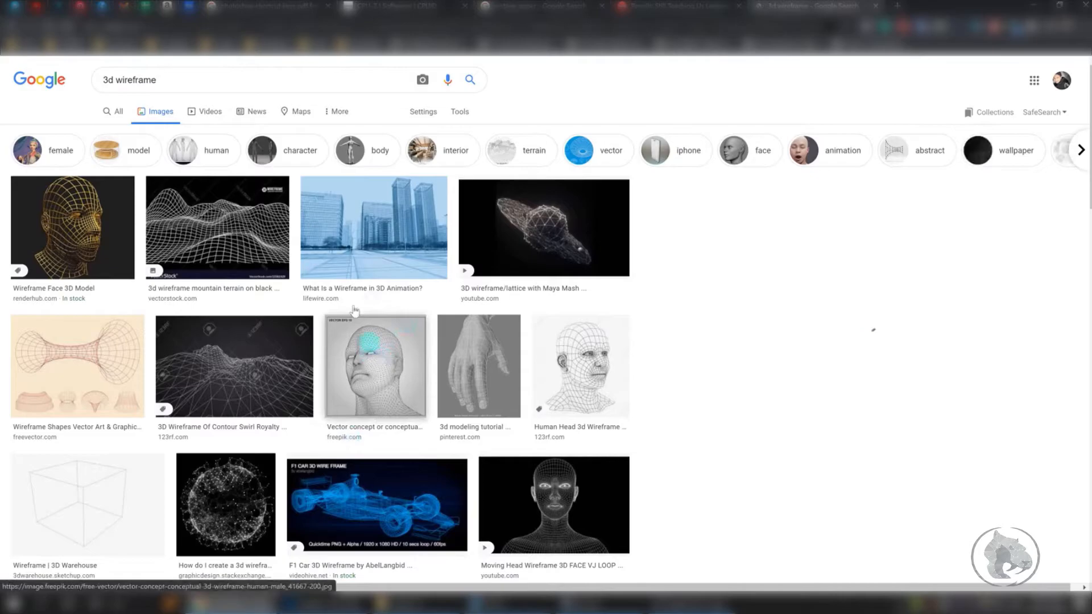
- Examine the wireframe face, human head and alarm clock images to see how surface lines follow form
click(63, 244)
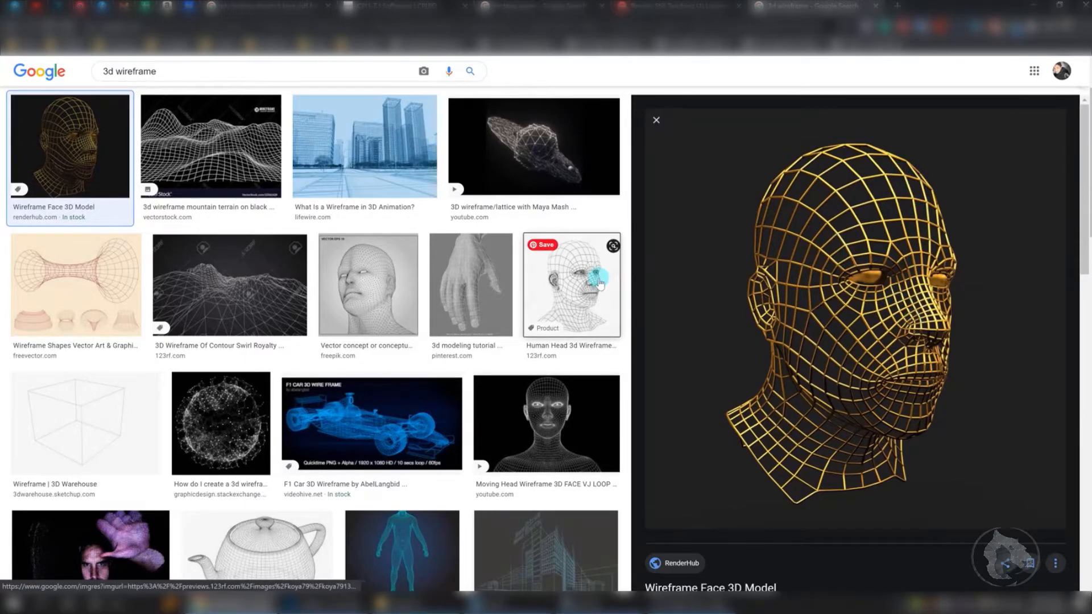
click(583, 287)
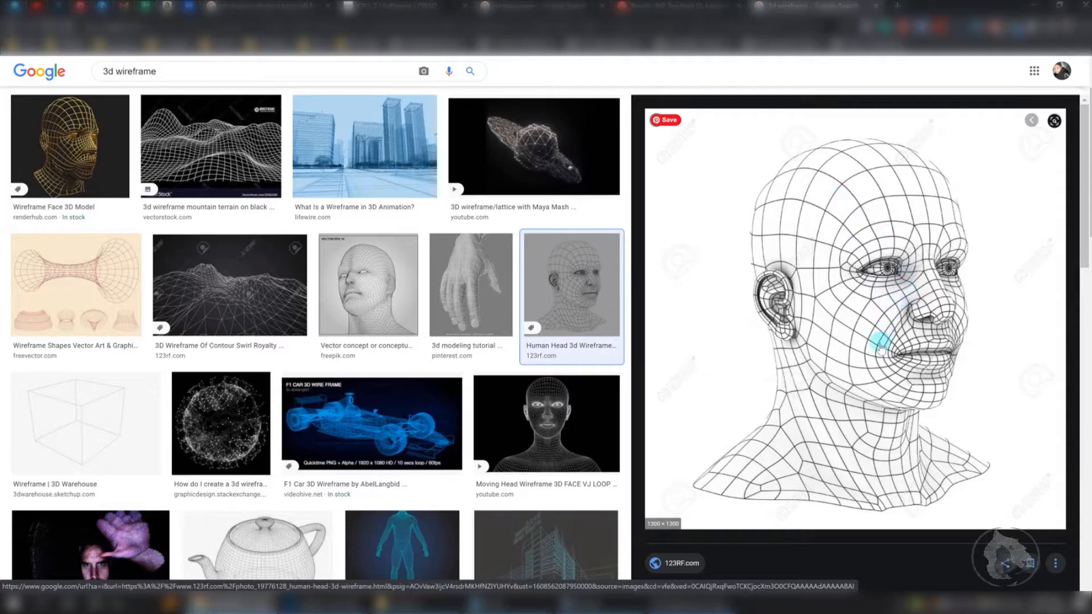
scroll(444, 359, down, 5)
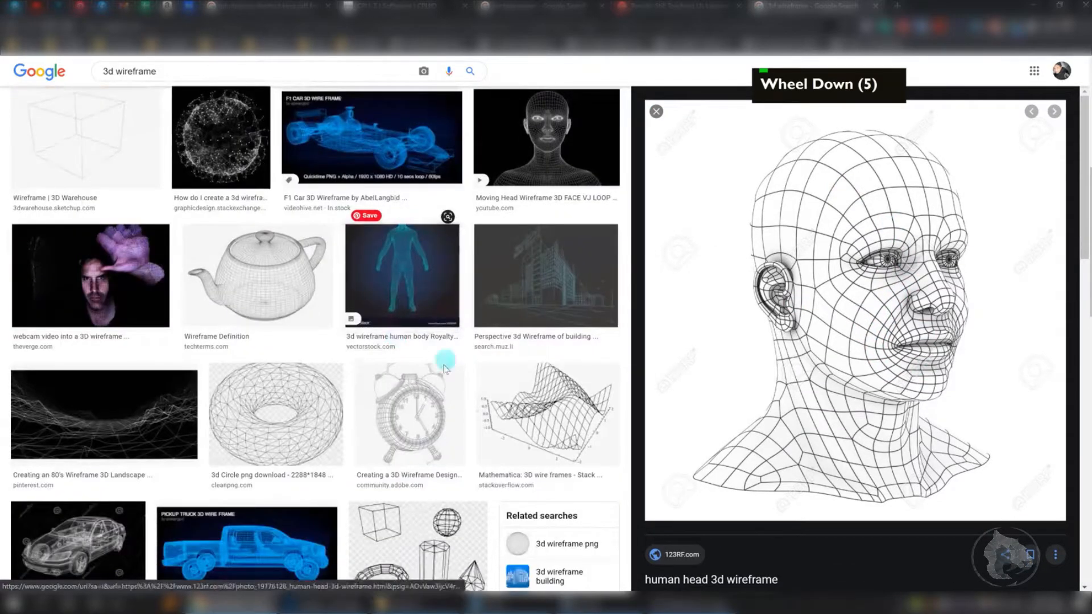
click(410, 425)
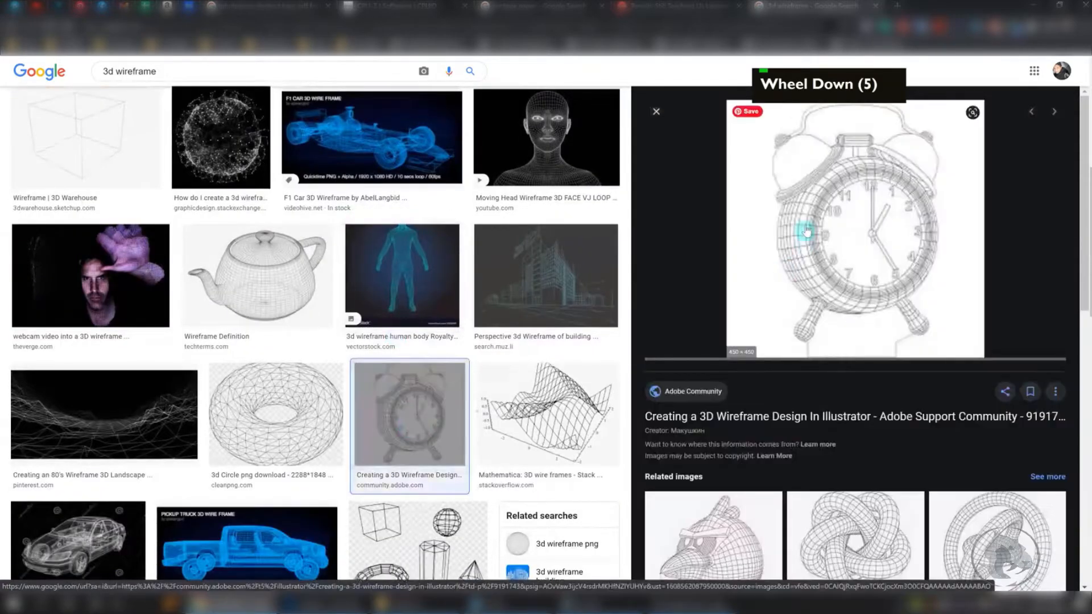
scroll(796, 353, down, 8)
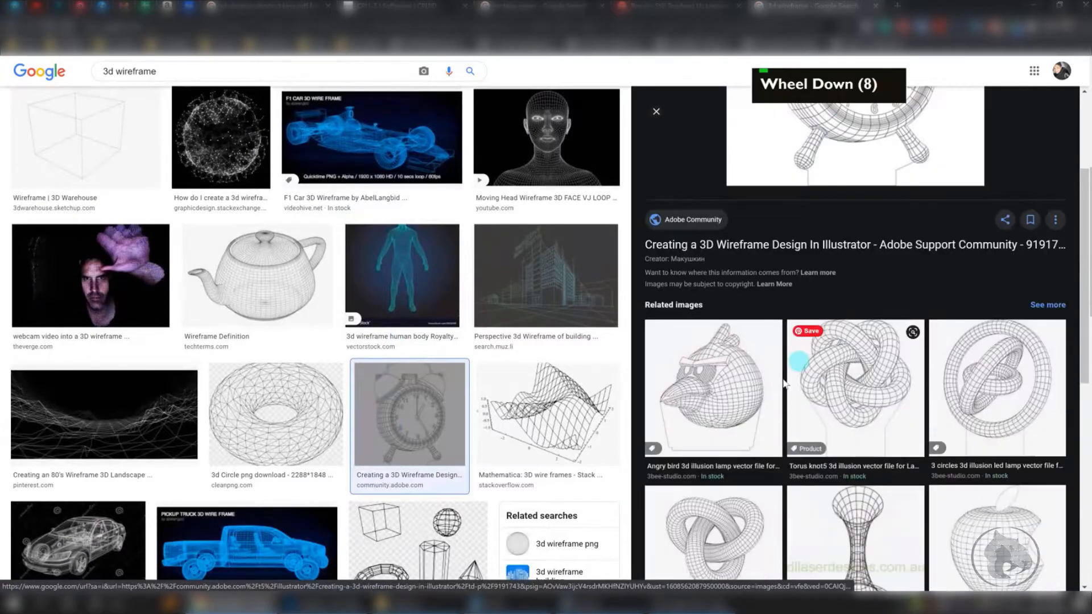
- Search images for "fish 3d wireframe" and examine the AoE Fish Model preview
scroll(228, 285, up, 12)
click(105, 85)
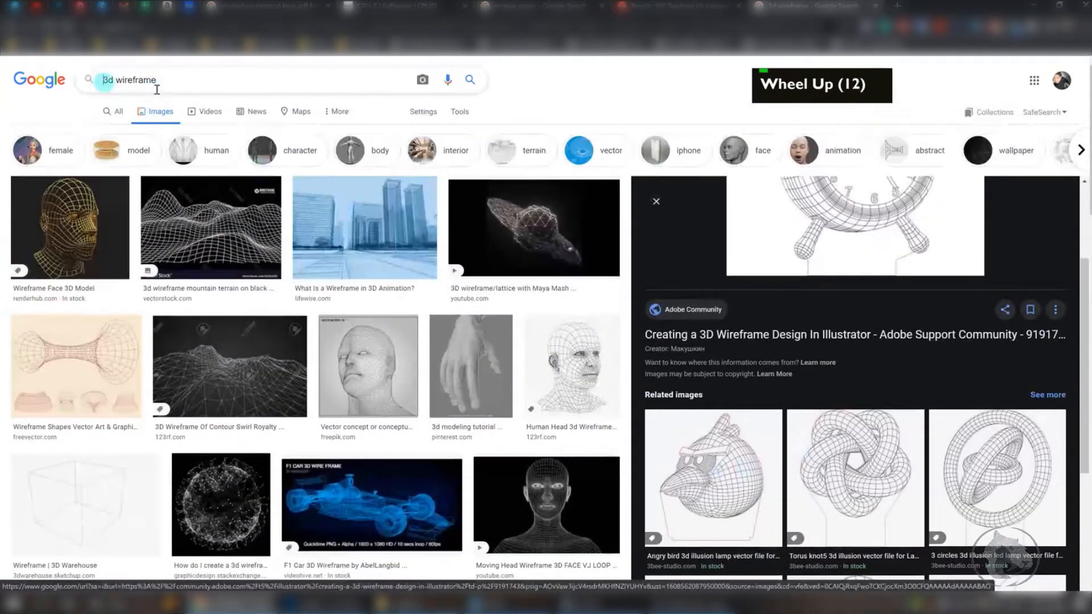
text(fis)
text(h)
key(Return)
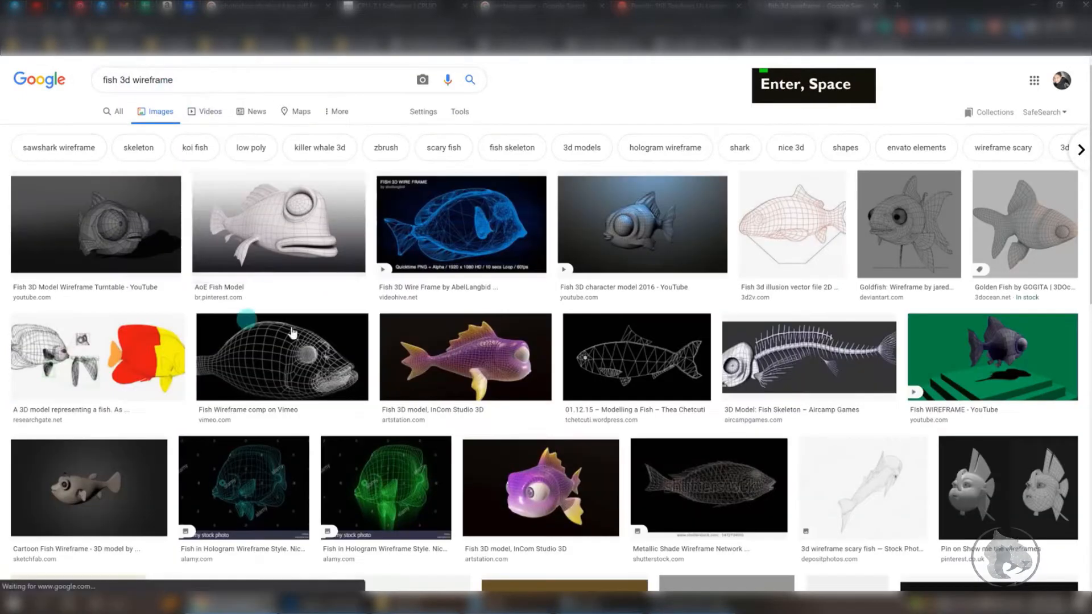
click(278, 227)
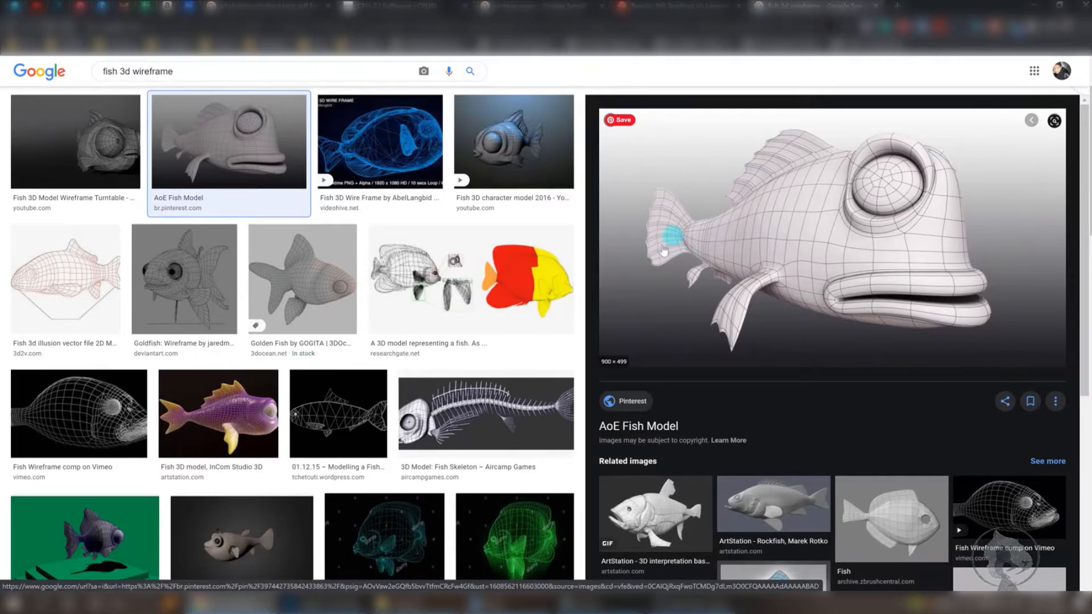
- Switch back to Photoshop and sketch the remaining contour lines from the tail tip to the snout, plus the mouth
click(665, 605)
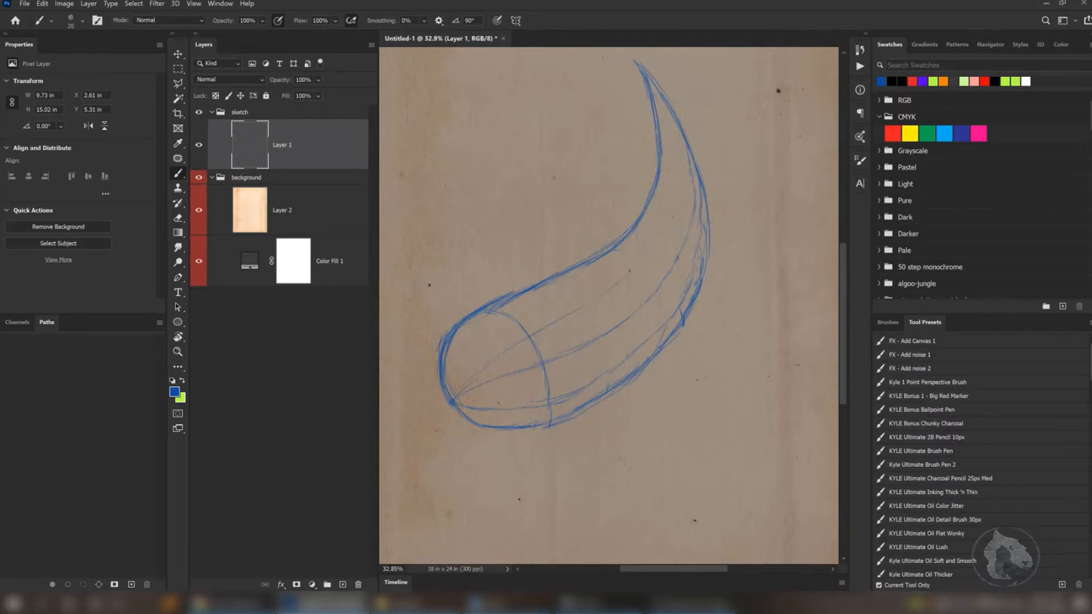
drag(677, 136, 678, 165)
drag(655, 95, 667, 130)
drag(486, 337, 459, 387)
drag(499, 319, 482, 340)
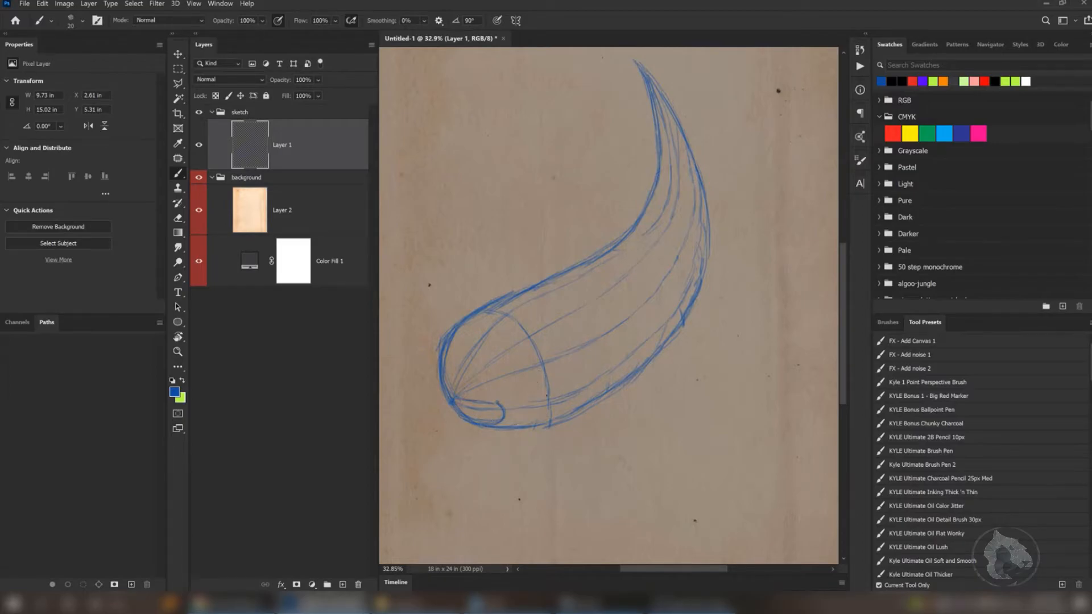
- Sketch the near eye, the gill line behind it, the underside of the head and the bulge of the far eye
mouse_move(545, 367)
mouse_down()
mouse_move(541, 395)
mouse_move(535, 381)
mouse_move(549, 398)
mouse_move(536, 375)
mouse_up()
drag(589, 343, 605, 393)
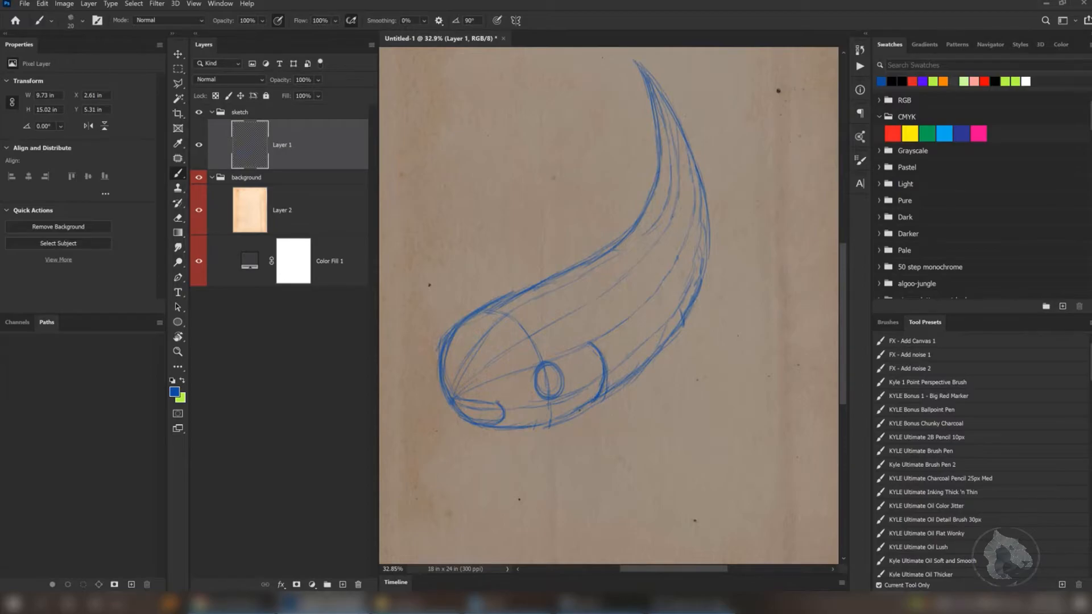
drag(511, 428, 582, 412)
mouse_move(437, 347)
mouse_down()
mouse_move(451, 325)
mouse_move(436, 335)
mouse_up()
- Draw a small rounded shape with finger-like lobes in the empty upper-left area of the page
key(z)
drag(631, 350, 613, 342)
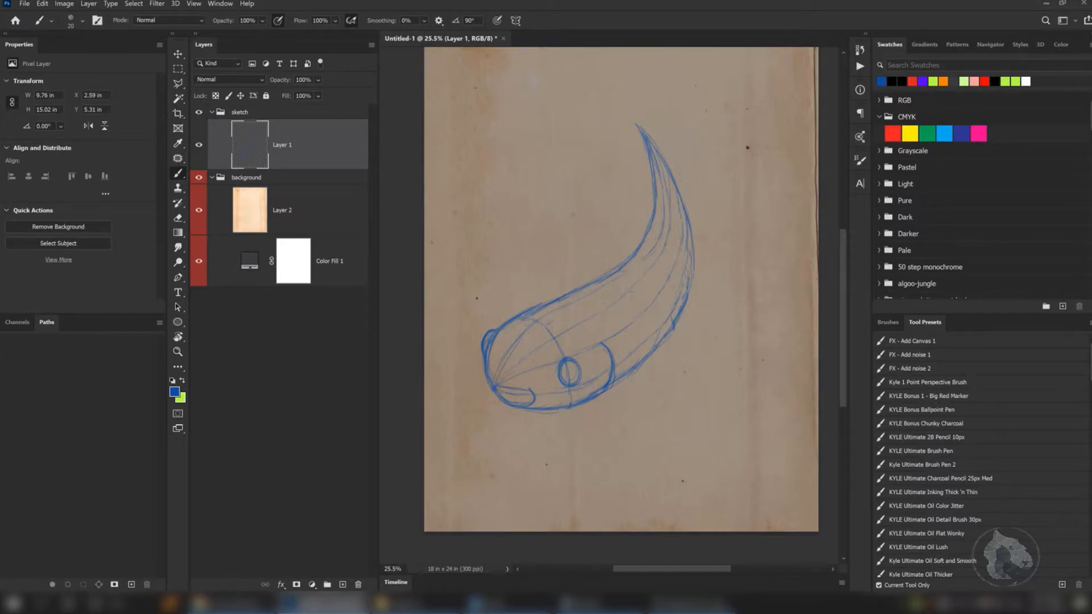
mouse_move(497, 93)
mouse_down()
mouse_move(544, 98)
mouse_move(519, 126)
mouse_move(486, 118)
mouse_up()
- Sketch a large rounded pectoral fin on the fish's near side behind the gill, with short strokes along its edges
drag(673, 302, 661, 325)
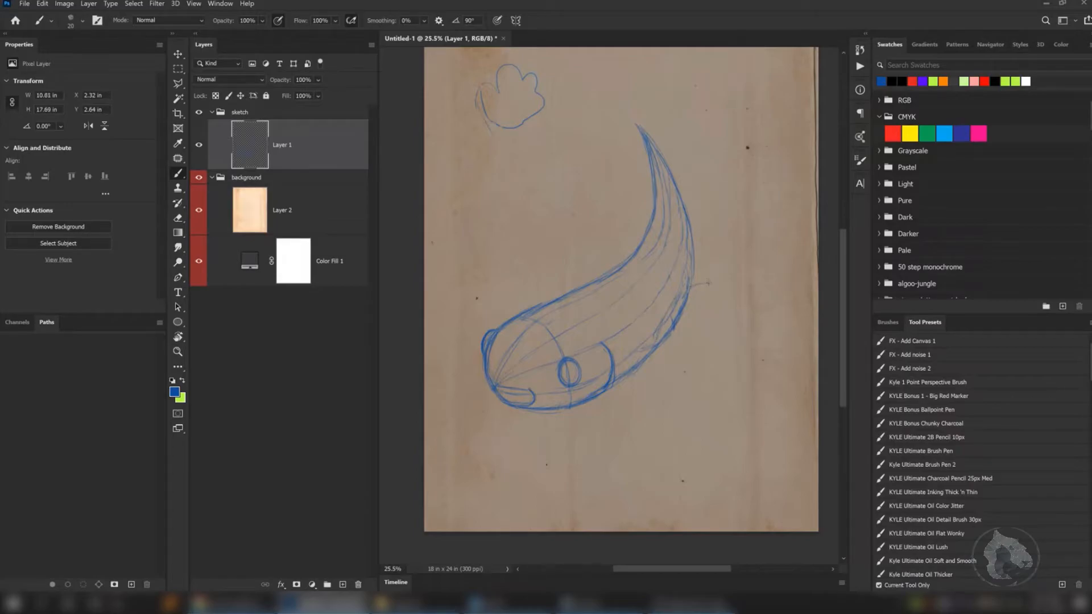
drag(746, 277, 748, 280)
mouse_move(763, 323)
mouse_down()
mouse_move(731, 385)
mouse_move(678, 393)
mouse_up()
mouse_move(640, 372)
mouse_down()
mouse_move(679, 391)
mouse_move(718, 386)
mouse_up()
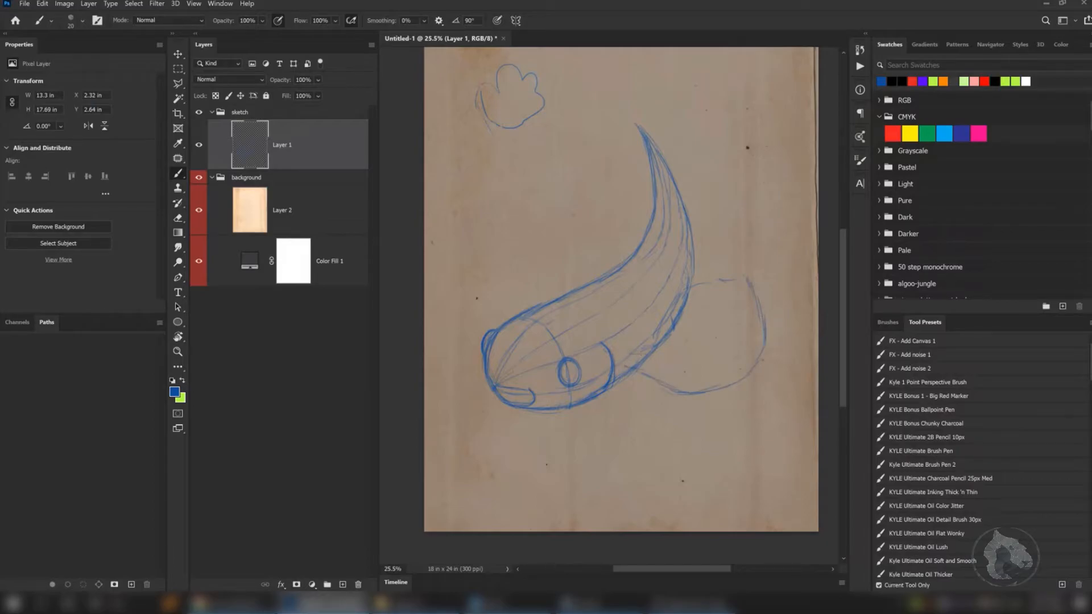
drag(647, 347, 671, 307)
drag(716, 285, 694, 316)
drag(764, 335, 749, 347)
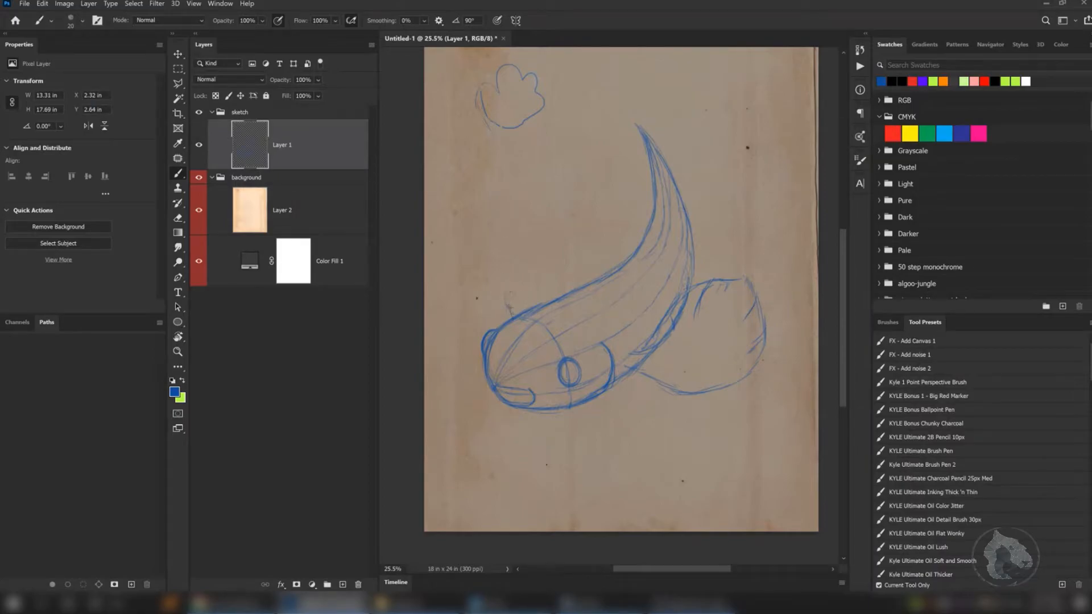
- Sketch the pointed pectoral fin on the far side and a long dorsal fin along the back, and darken the far eye
mouse_move(526, 274)
mouse_down()
mouse_move(532, 303)
mouse_move(529, 234)
mouse_up()
mouse_move(585, 240)
mouse_down()
mouse_move(578, 288)
mouse_move(612, 281)
mouse_move(650, 254)
mouse_up()
mouse_move(666, 152)
mouse_down()
mouse_move(649, 251)
mouse_move(561, 307)
mouse_up()
drag(618, 277, 650, 244)
drag(670, 183, 669, 215)
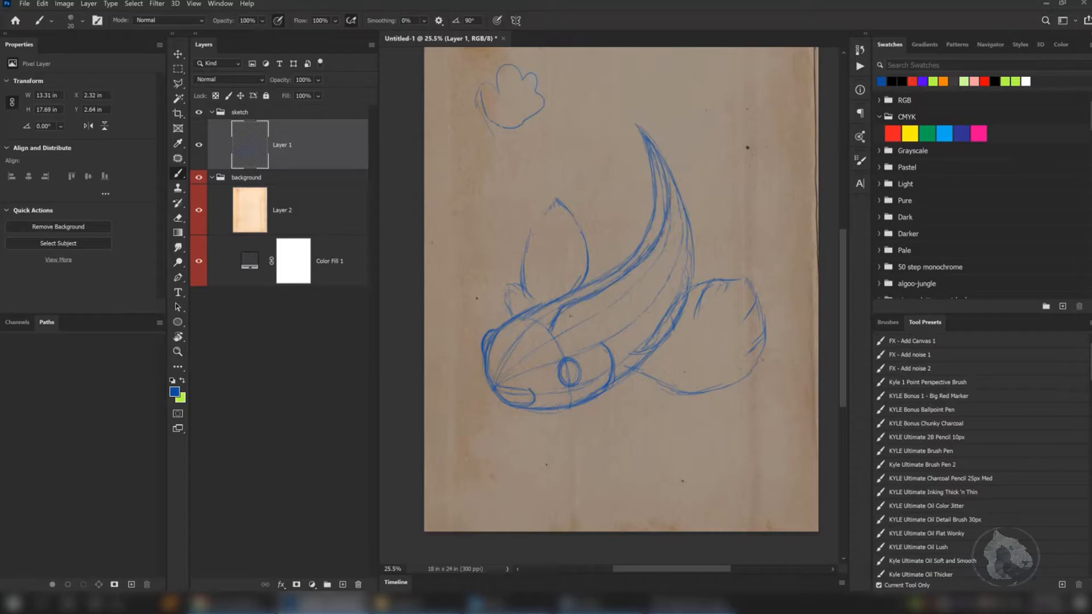
drag(556, 329, 587, 311)
mouse_move(667, 229)
mouse_down()
mouse_move(633, 280)
mouse_move(550, 331)
mouse_up()
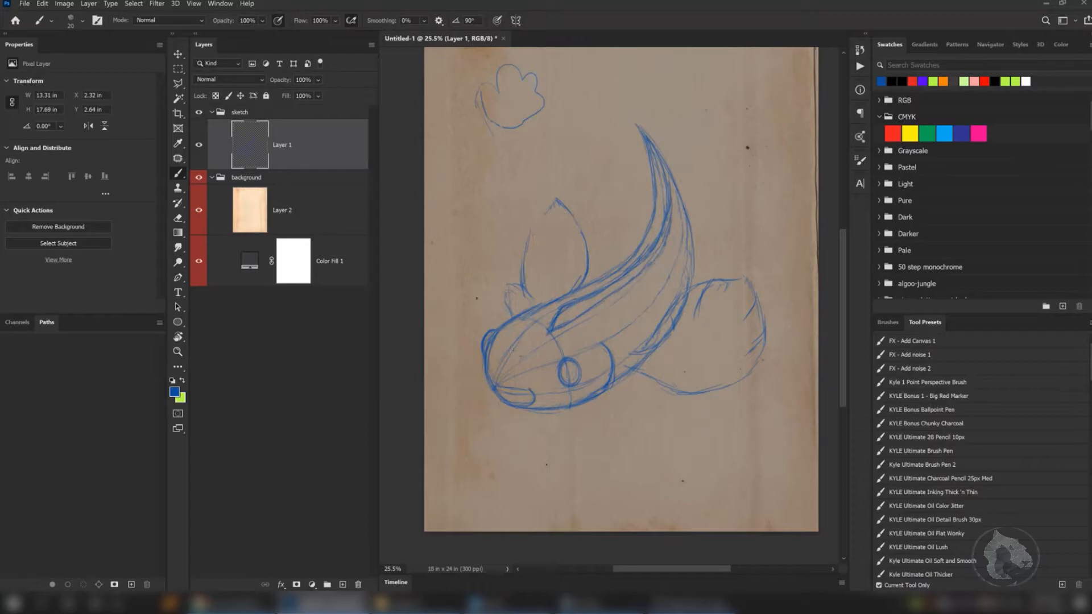
mouse_move(499, 336)
mouse_down()
mouse_move(491, 375)
mouse_move(513, 328)
mouse_move(495, 348)
mouse_up()
- Draw a forked tail fin with a ragged trailing edge extending from the body's narrow tip
mouse_move(601, 84)
mouse_down()
mouse_move(580, 76)
mouse_move(629, 83)
mouse_up()
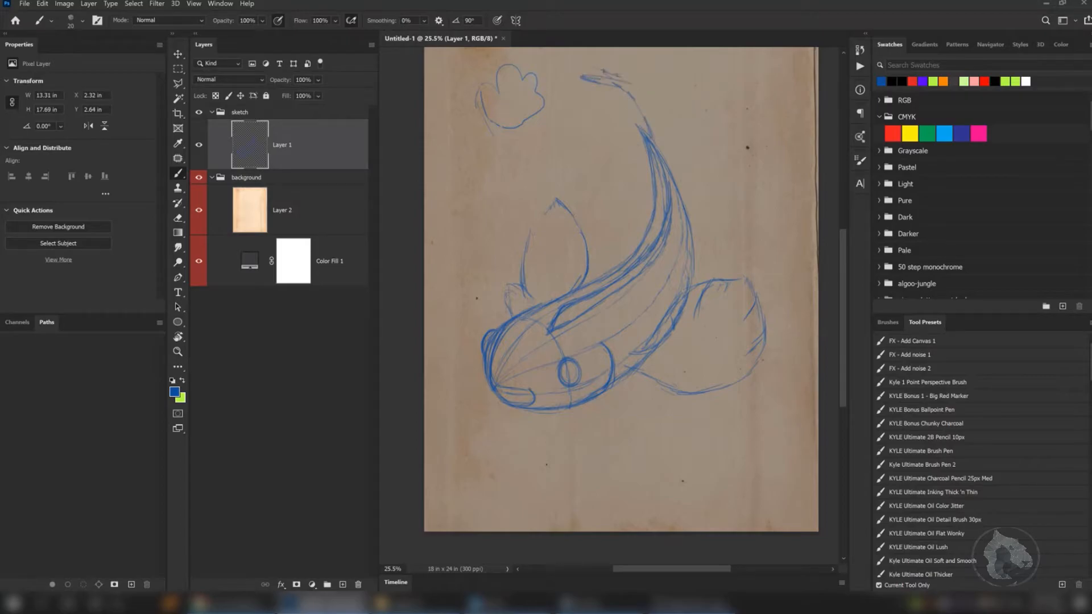
mouse_move(569, 64)
mouse_down()
mouse_move(600, 76)
mouse_move(603, 64)
mouse_move(604, 74)
mouse_move(586, 84)
mouse_move(595, 112)
mouse_move(562, 151)
mouse_move(582, 161)
mouse_move(639, 143)
mouse_move(630, 151)
mouse_up()
mouse_move(547, 160)
mouse_down()
mouse_move(581, 140)
mouse_move(538, 165)
mouse_move(584, 156)
mouse_up()
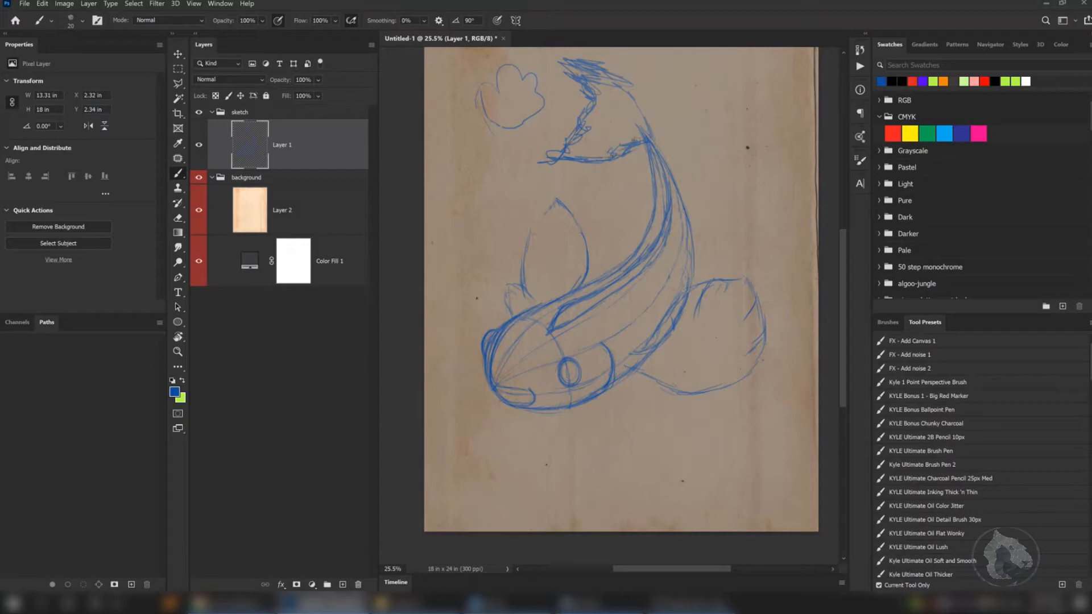
- Add two small leaf-shaped fins, one on each side of the narrow rear part of the body
mouse_move(638, 207)
mouse_down()
mouse_move(618, 175)
mouse_move(622, 202)
mouse_move(633, 170)
mouse_move(637, 195)
mouse_move(614, 218)
mouse_move(636, 212)
mouse_up()
drag(632, 181, 638, 207)
mouse_move(640, 195)
mouse_down()
mouse_move(634, 214)
mouse_move(658, 220)
mouse_up()
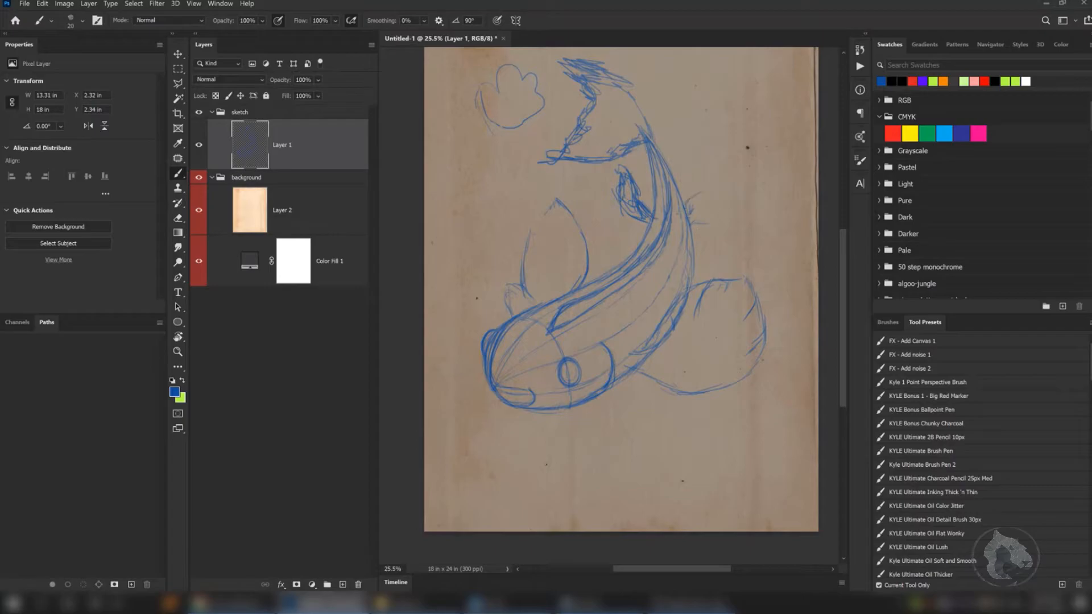
drag(718, 173, 715, 208)
mouse_move(717, 206)
mouse_down()
mouse_move(691, 225)
mouse_move(689, 198)
mouse_move(711, 187)
mouse_move(691, 221)
mouse_up()
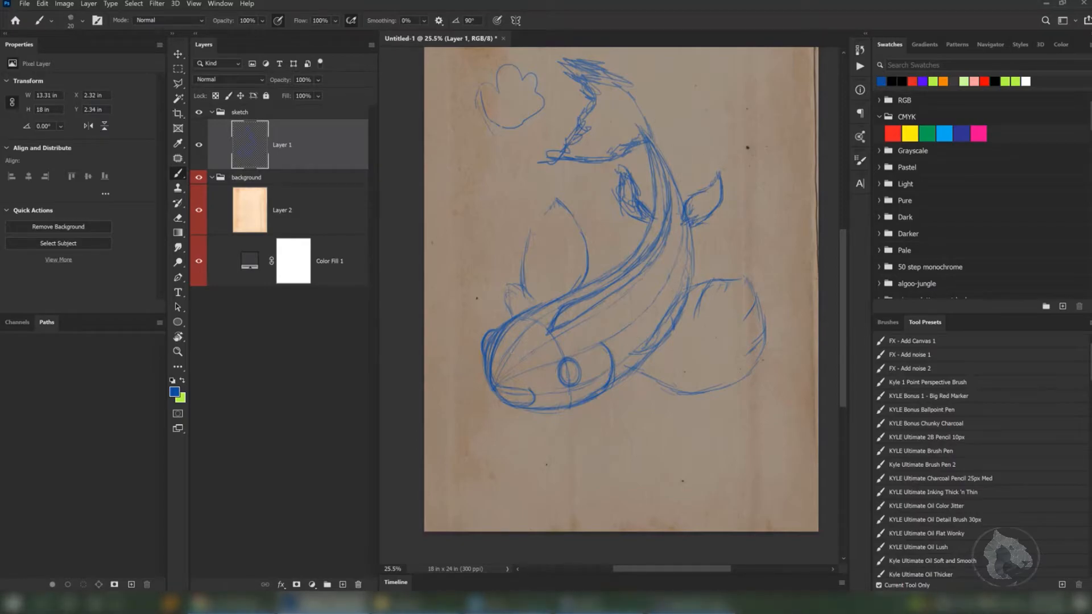
- Darken the front of the dorsal fin, both eyes, the mouth and the lower jaw with heavier strokes
mouse_move(550, 319)
mouse_down()
mouse_move(535, 343)
mouse_move(589, 306)
mouse_up()
mouse_move(575, 390)
mouse_down()
mouse_move(557, 374)
mouse_move(581, 363)
mouse_up()
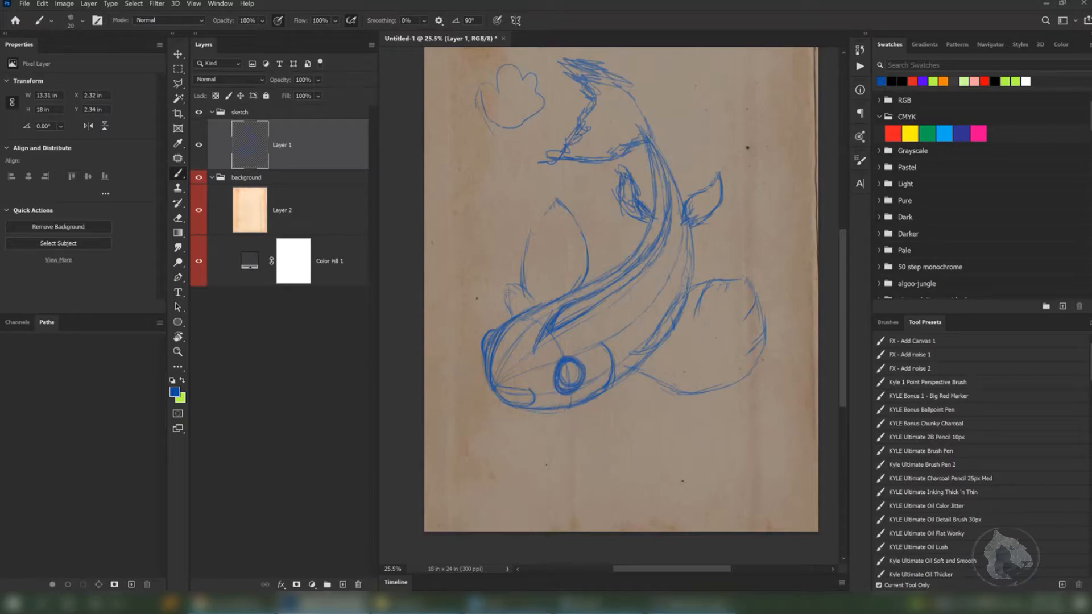
drag(481, 335, 480, 354)
mouse_move(495, 382)
mouse_down()
mouse_move(540, 395)
mouse_move(543, 409)
mouse_move(506, 397)
mouse_move(534, 408)
mouse_up()
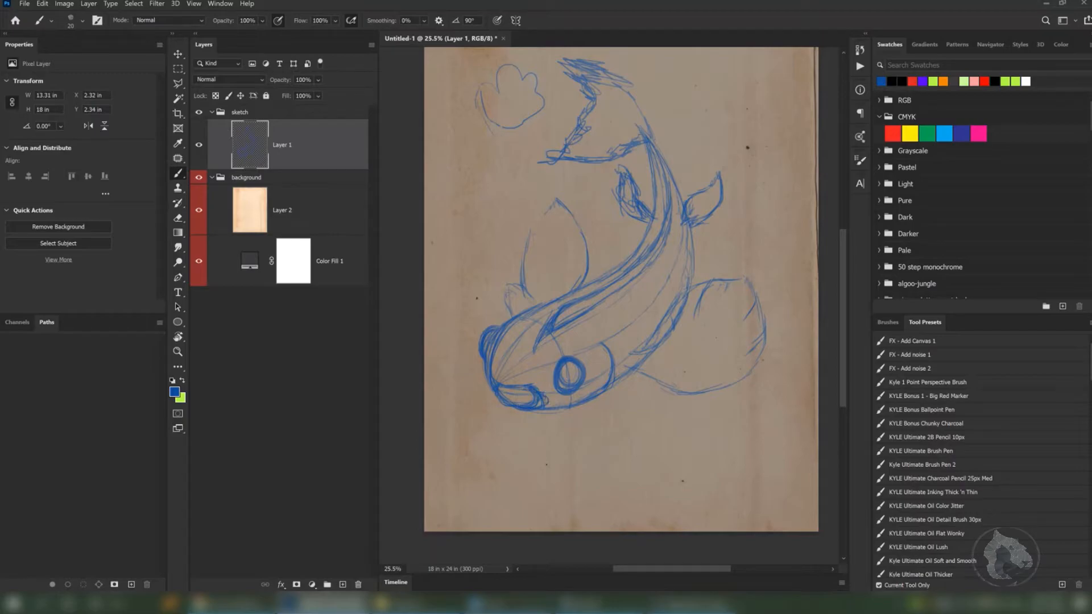
drag(553, 412, 589, 405)
- Reinforce the body's outer edge and fin bases, and extend the large pectoral fin with a looser, wavier outline
mouse_move(682, 194)
mouse_down()
mouse_move(678, 217)
mouse_move(680, 196)
mouse_move(709, 176)
mouse_move(711, 213)
mouse_move(695, 229)
mouse_up()
drag(645, 343, 668, 291)
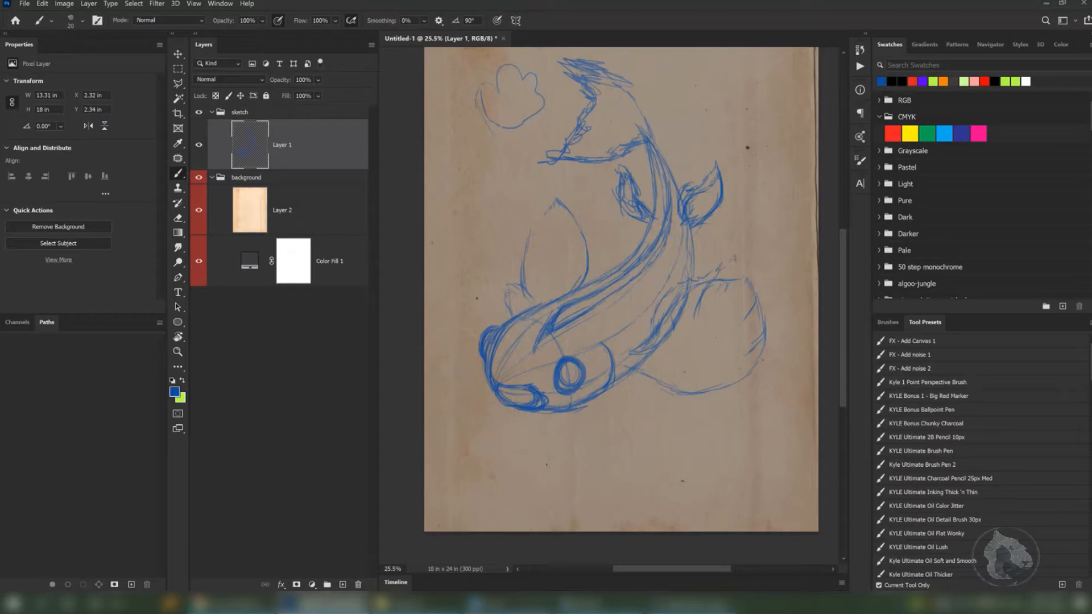
drag(763, 262, 775, 349)
mouse_move(665, 394)
mouse_down()
mouse_move(624, 371)
mouse_move(704, 386)
mouse_up()
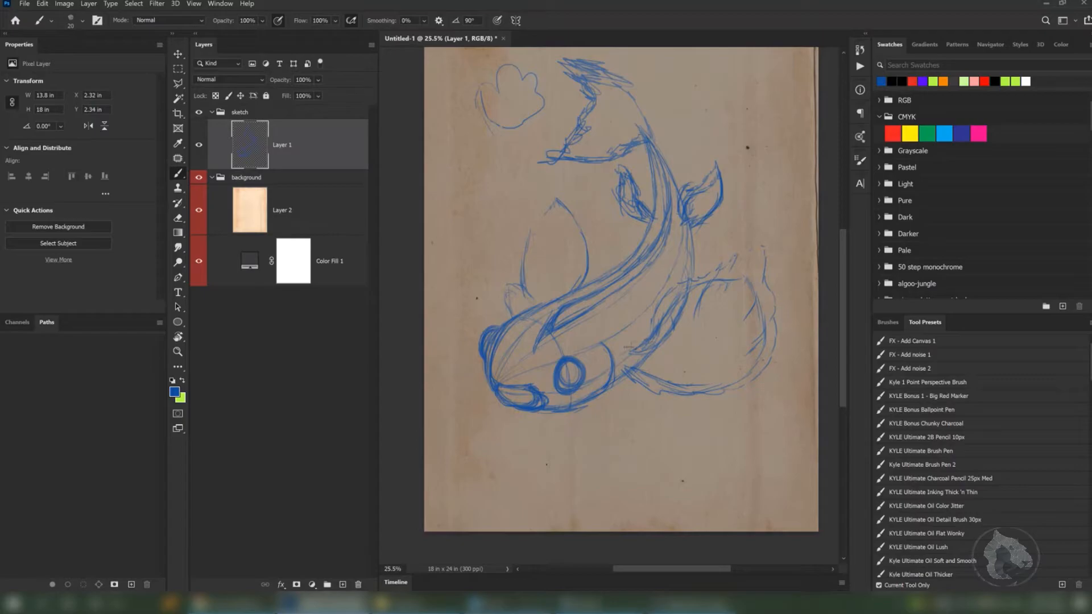
drag(652, 355, 628, 375)
drag(518, 277, 508, 284)
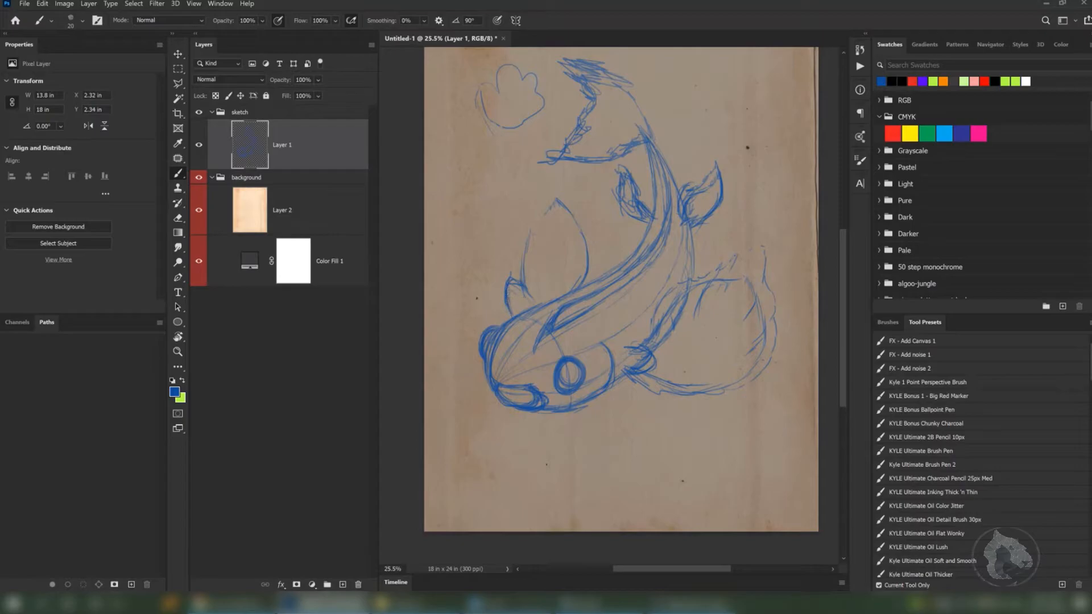
- Reinforce the edges of the far-side pectoral fin and add short strokes to the upper tip of the tail fin
drag(530, 230, 524, 255)
mouse_move(543, 219)
mouse_down()
mouse_move(556, 204)
mouse_move(585, 272)
mouse_up()
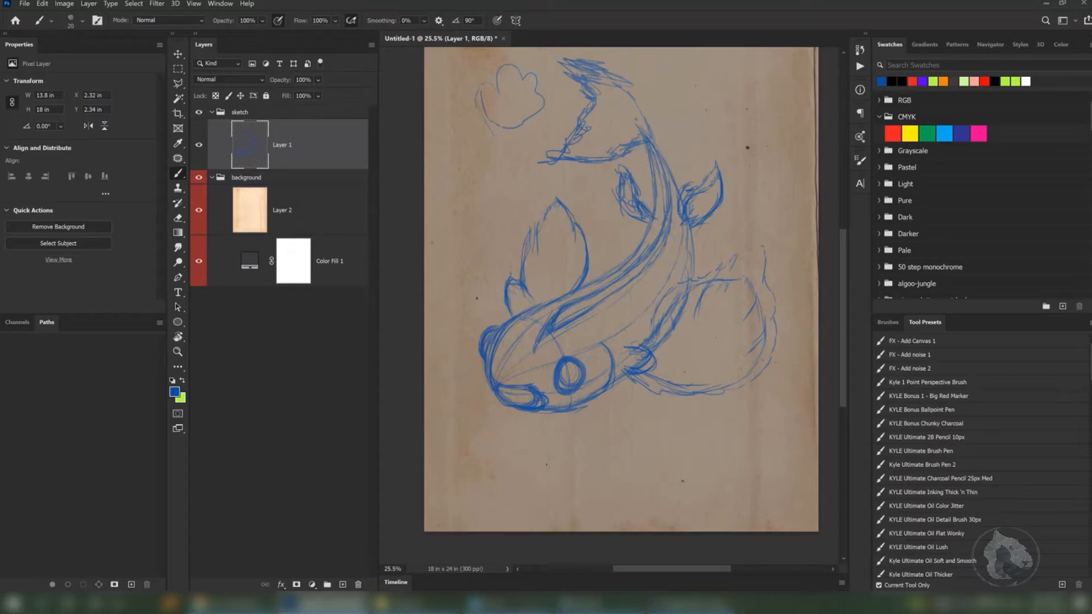
drag(578, 54, 613, 68)
- Scale the fish sketch proportionally to about 87% around its centre and move it toward the middle of the page
scroll(550, 479, down, 2)
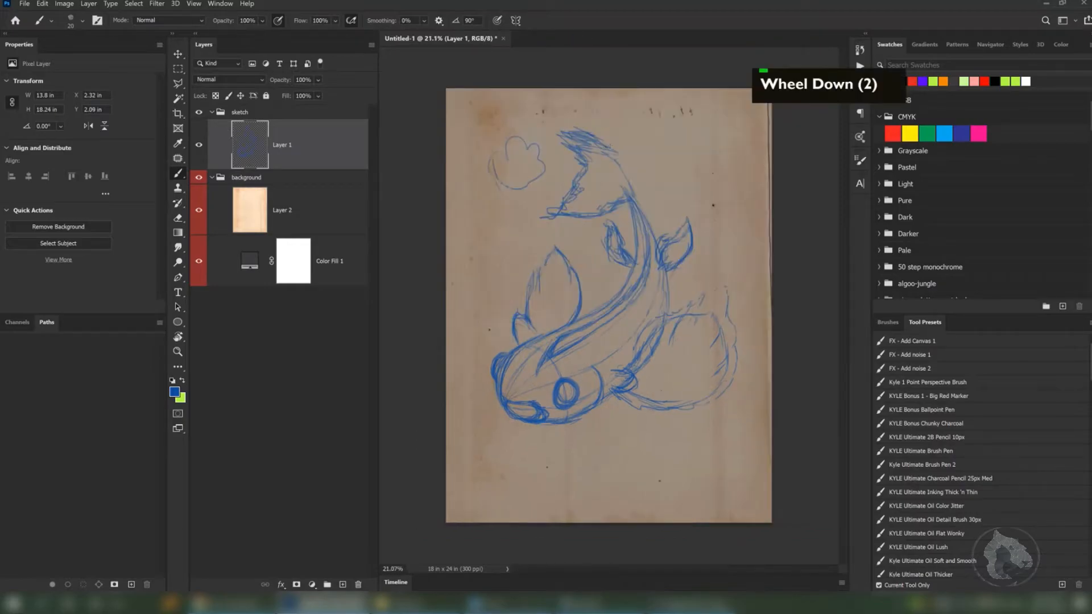
key(ctrl+t)
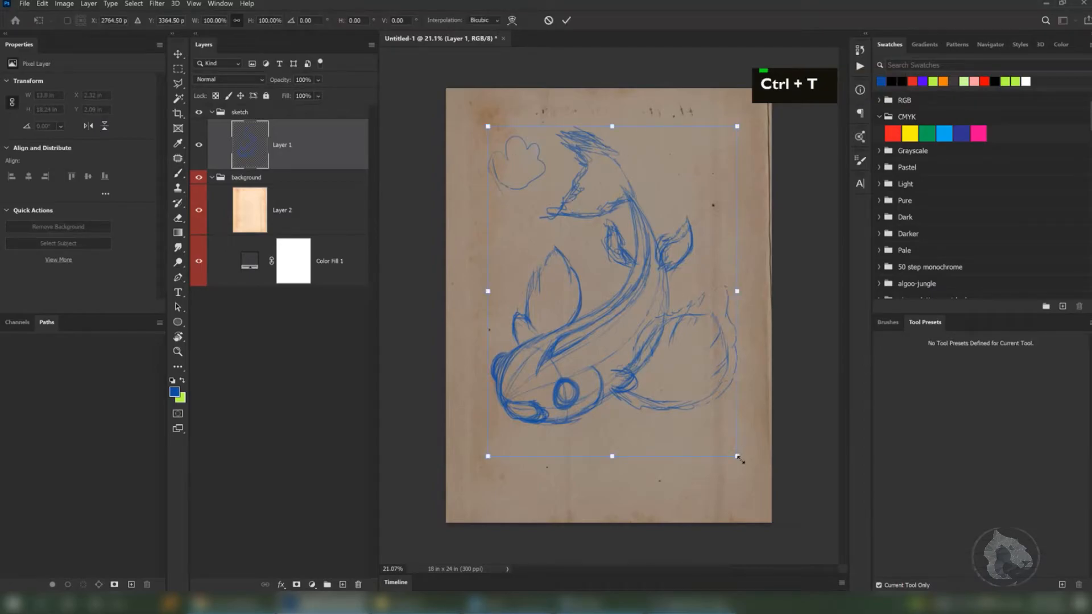
alt+click(738, 457)
drag(738, 457, 721, 438)
drag(664, 416, 660, 430)
key(Return)
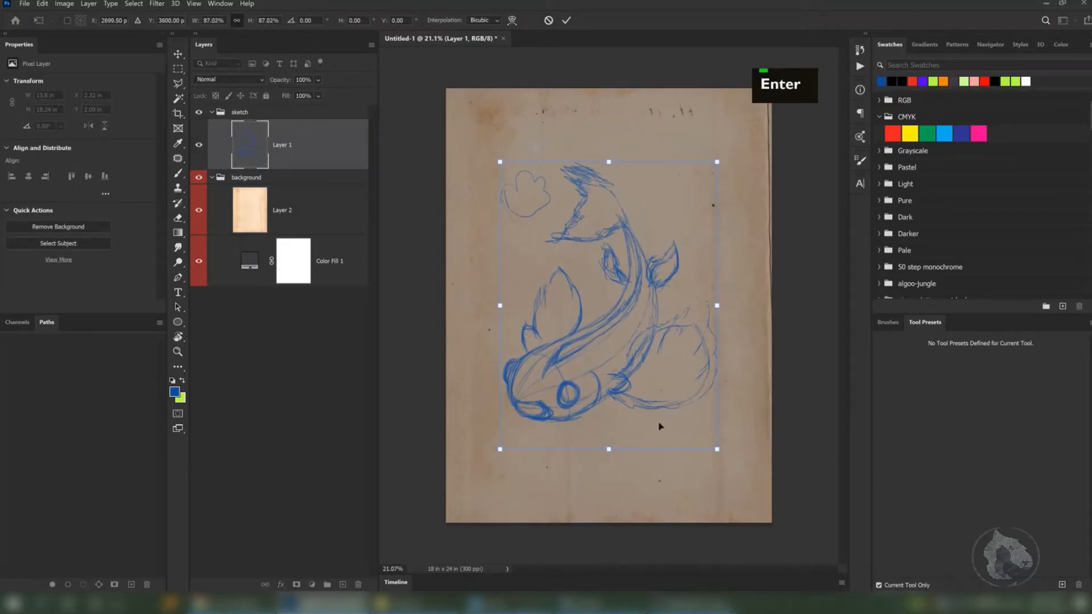
scroll(631, 342, up, 2)
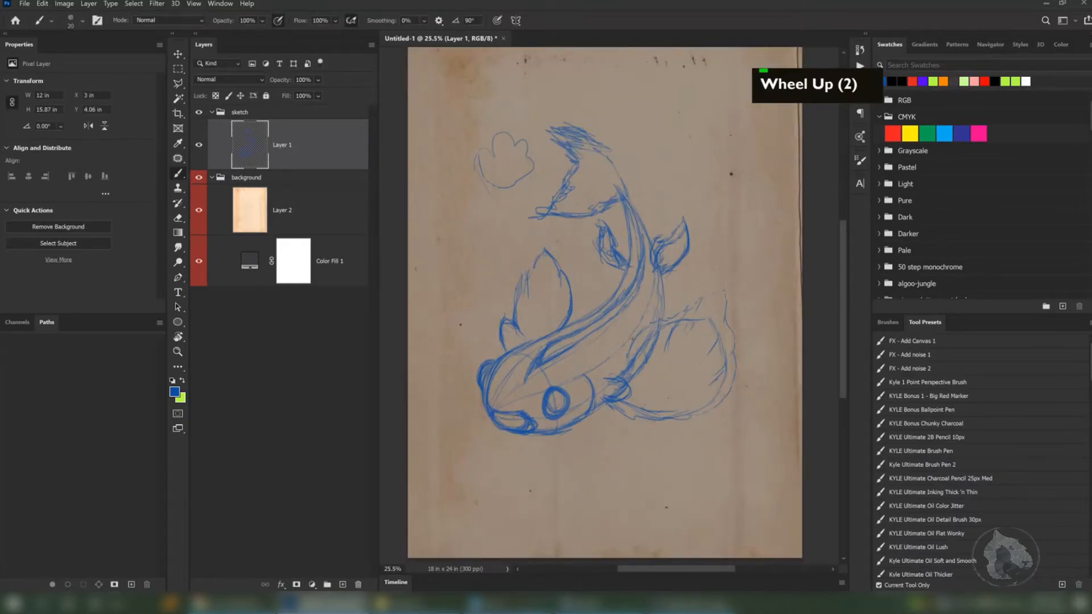
- Extend the tail fin's upper lobe into a longer pointed tip and build up its outer edge with dense overlapping strokes
key(space)
key(space)
key(space)
key(space)
key(space)
key(space)
key(space)
key(space)
key(space)
key(space)
key(space)
key(space)
key(space)
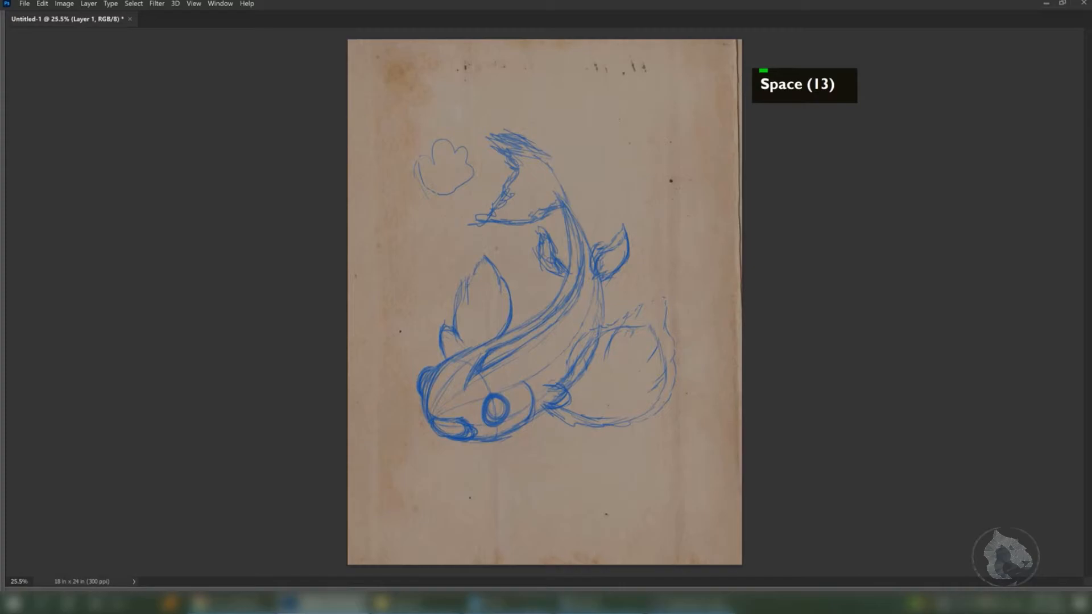
mouse_move(494, 216)
mouse_down()
mouse_move(470, 216)
mouse_move(489, 199)
mouse_up()
mouse_move(487, 158)
mouse_down()
mouse_move(502, 185)
mouse_move(475, 121)
mouse_up()
drag(476, 126, 498, 146)
drag(484, 107, 530, 132)
mouse_move(505, 117)
mouse_down()
mouse_move(550, 152)
mouse_move(468, 112)
mouse_up()
mouse_move(469, 114)
mouse_down()
mouse_move(503, 136)
mouse_move(464, 101)
mouse_move(486, 116)
mouse_up()
drag(485, 109, 542, 153)
drag(535, 146, 554, 171)
drag(495, 140, 513, 150)
- Lengthen the tail fin's lower lobe to a point, darken it with dense strokes and add jagged marks along the inner fork
mouse_move(515, 170)
mouse_down()
mouse_move(509, 192)
mouse_move(479, 199)
mouse_up()
drag(491, 192, 446, 207)
drag(443, 209, 506, 221)
mouse_move(492, 218)
mouse_down()
mouse_move(514, 221)
mouse_move(472, 220)
mouse_up()
mouse_move(444, 196)
mouse_down()
mouse_move(476, 213)
mouse_move(503, 194)
mouse_up()
drag(501, 194, 470, 208)
drag(480, 154, 504, 176)
drag(486, 179, 500, 182)
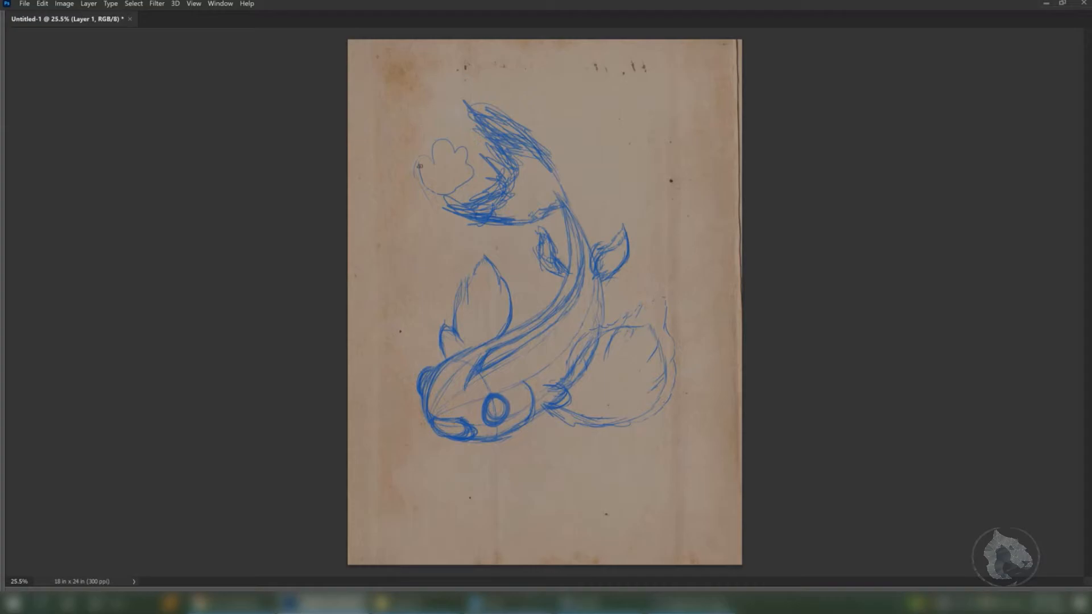
- Switch to the Eraser and give it the Hard Round Pressure brush tip from the My_Fav brush set
mouse_move(414, 191)
mouse_down()
mouse_move(442, 142)
mouse_move(461, 163)
mouse_up()
key(Tab)
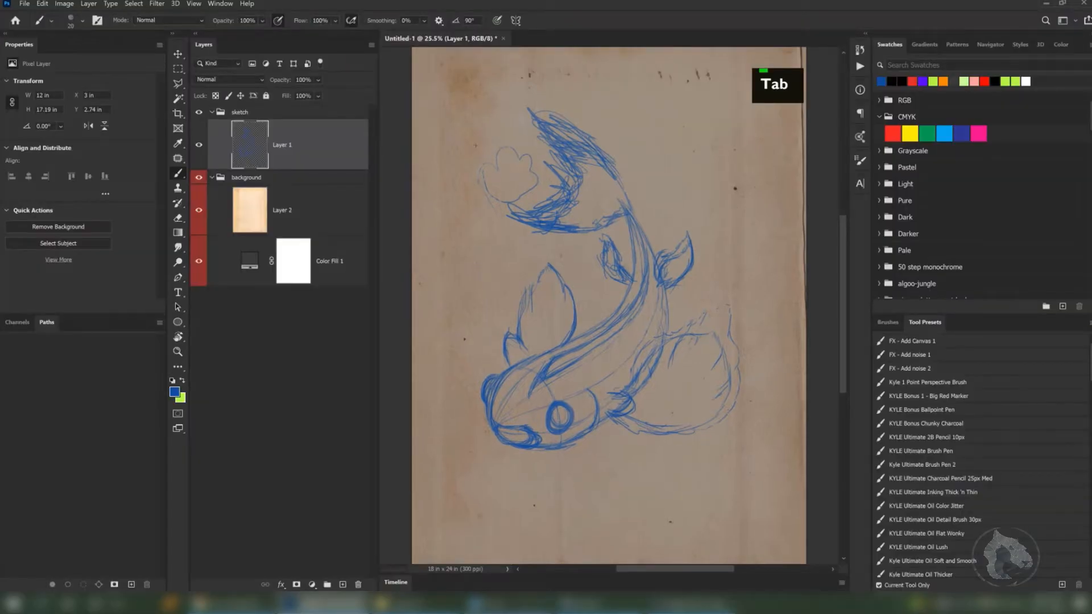
key(e)
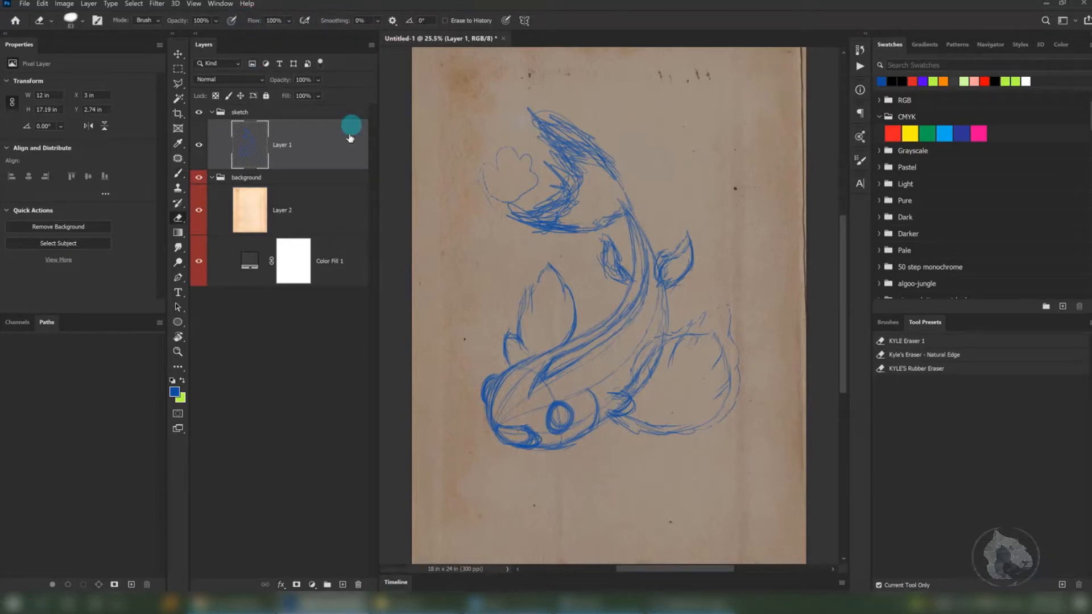
click(888, 322)
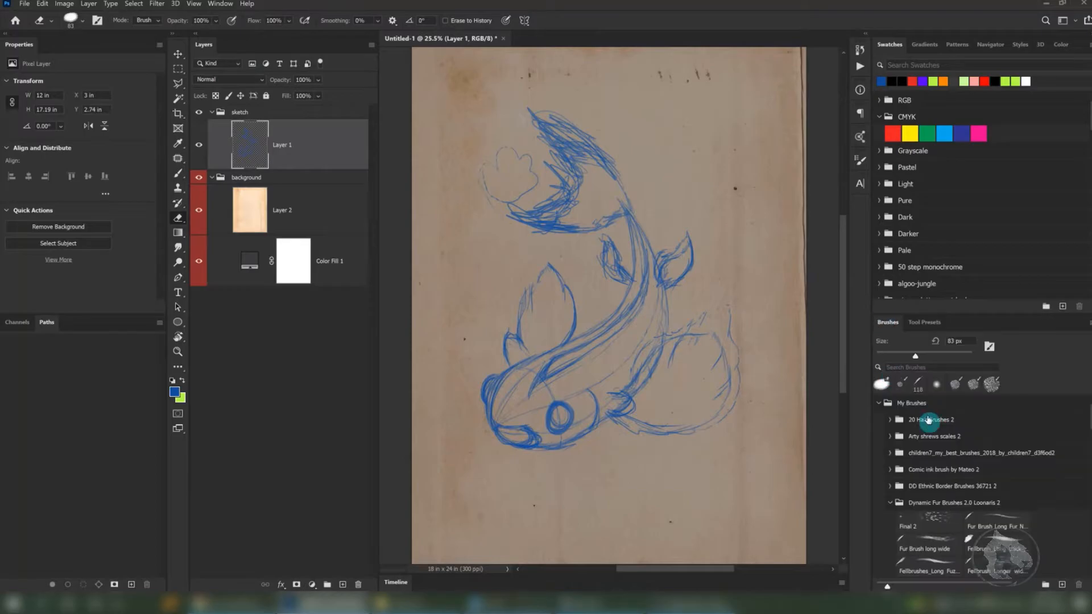
scroll(984, 549, down, 3)
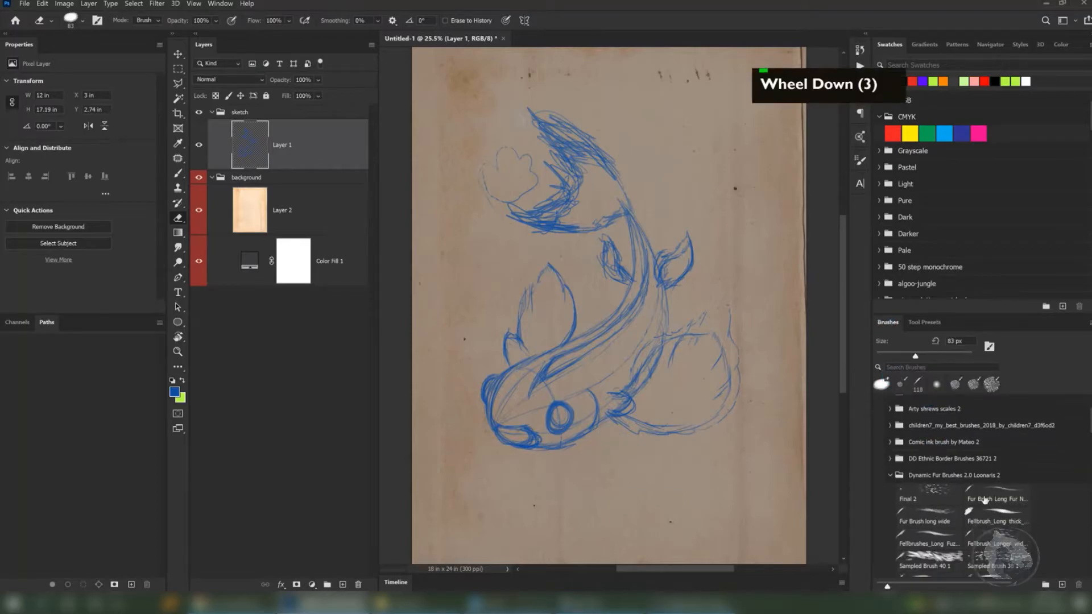
scroll(899, 421, up, 4)
scroll(899, 421, up, 3)
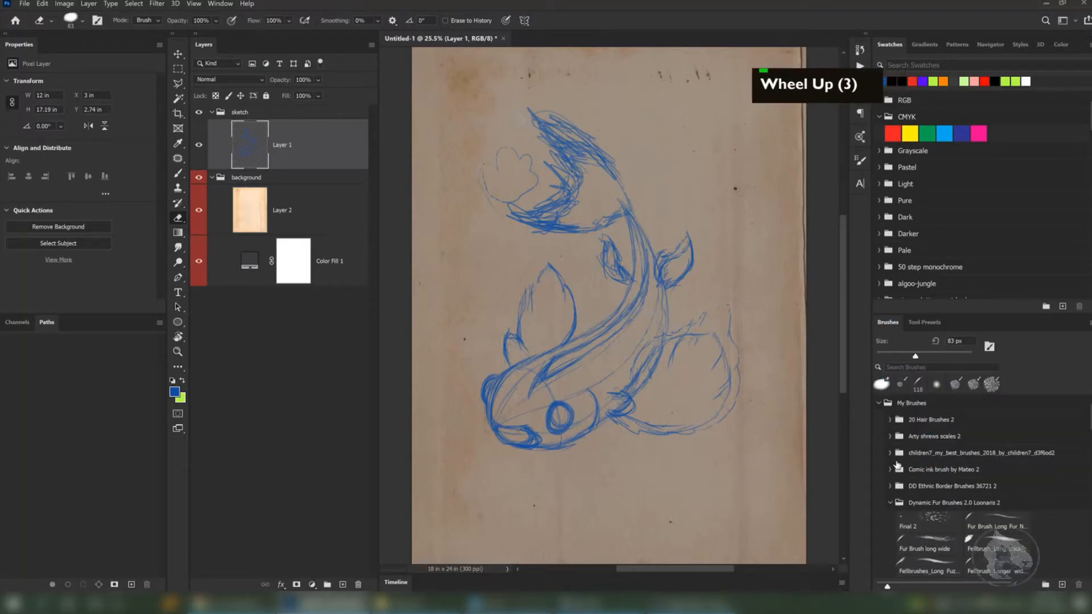
click(890, 503)
scroll(976, 459, down, 20)
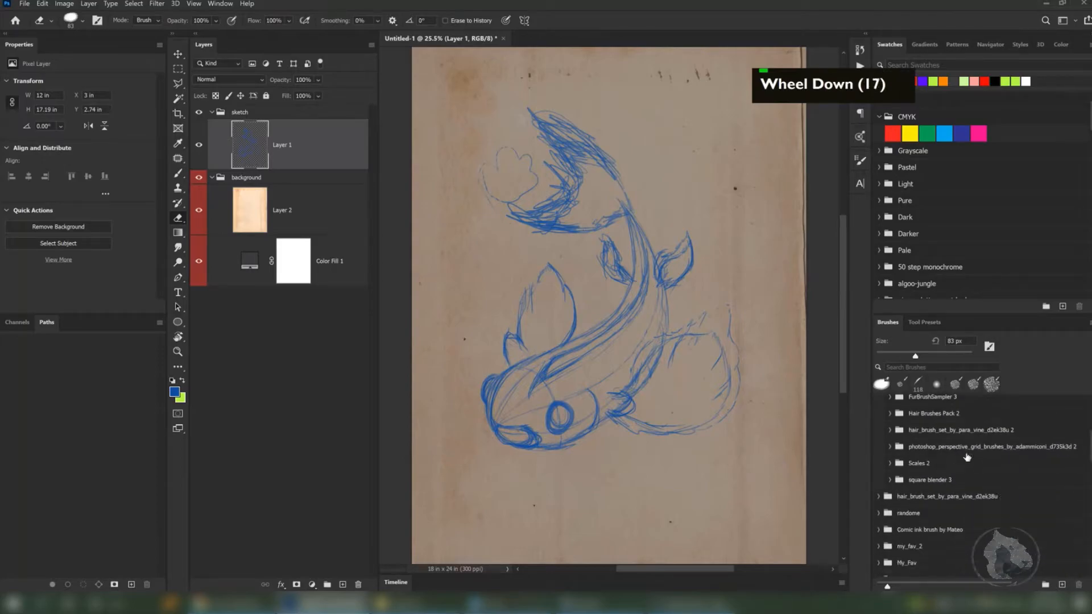
click(880, 481)
scroll(880, 501, down, 1)
click(880, 512)
scroll(953, 529, down, 9)
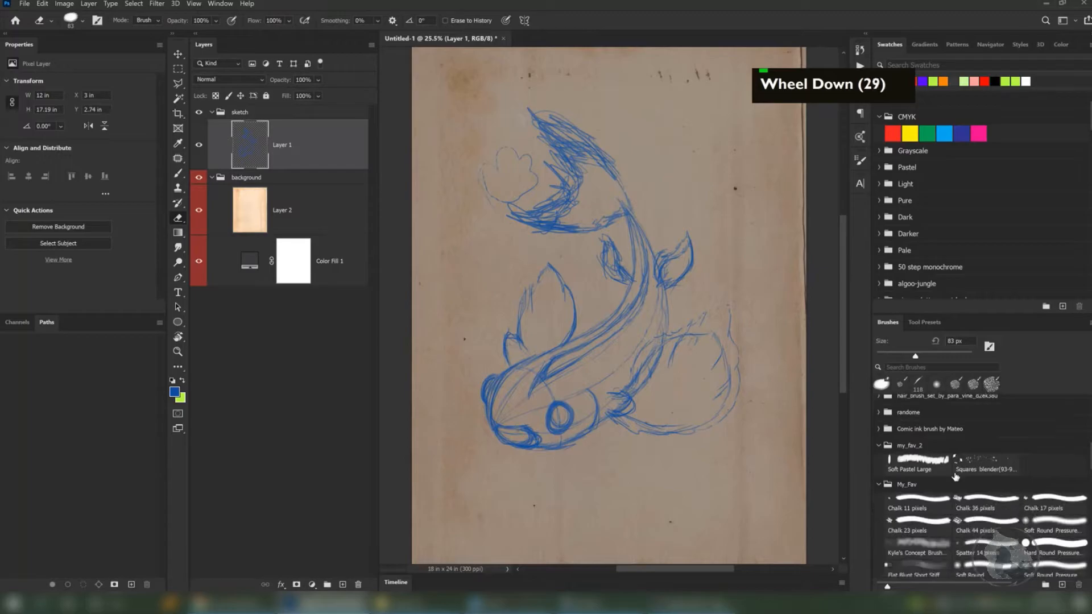
click(1048, 496)
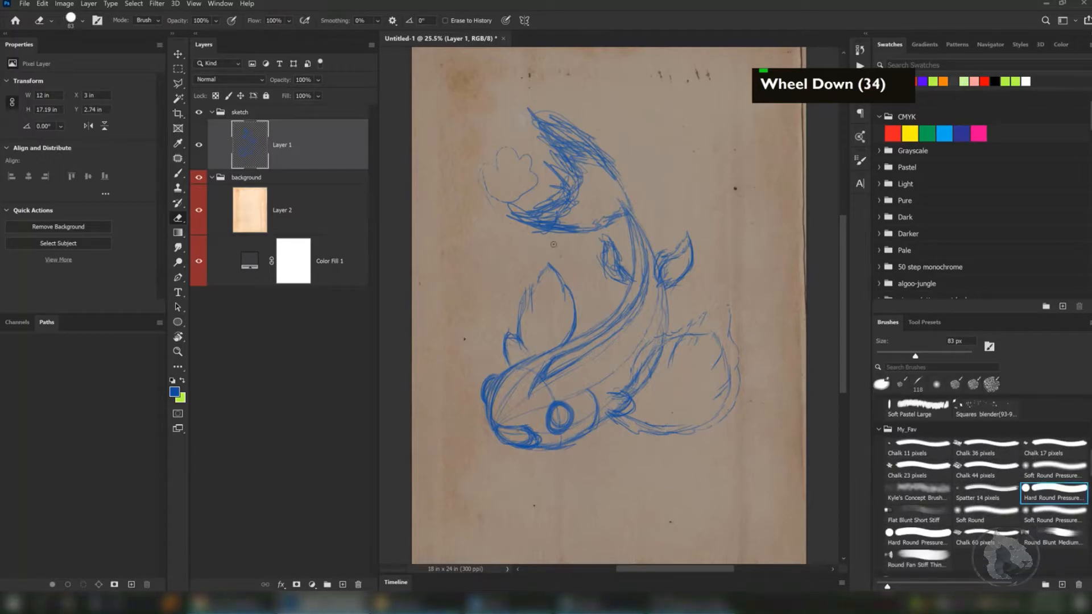
- Erase the small scalloped doodle beside the tail fin
key(Tab)
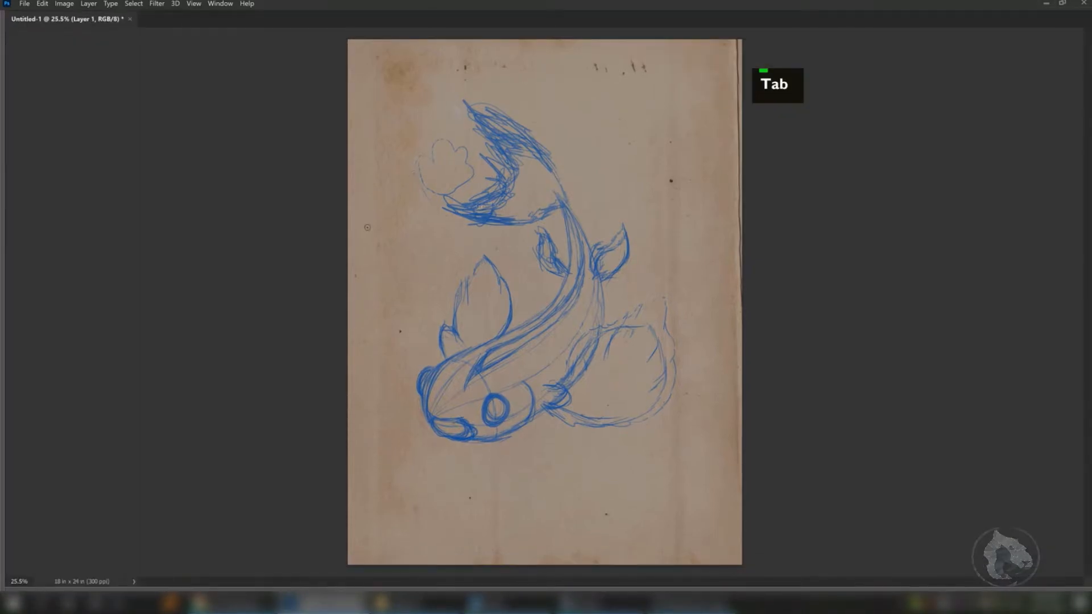
key(w)
key(w)
key(w)
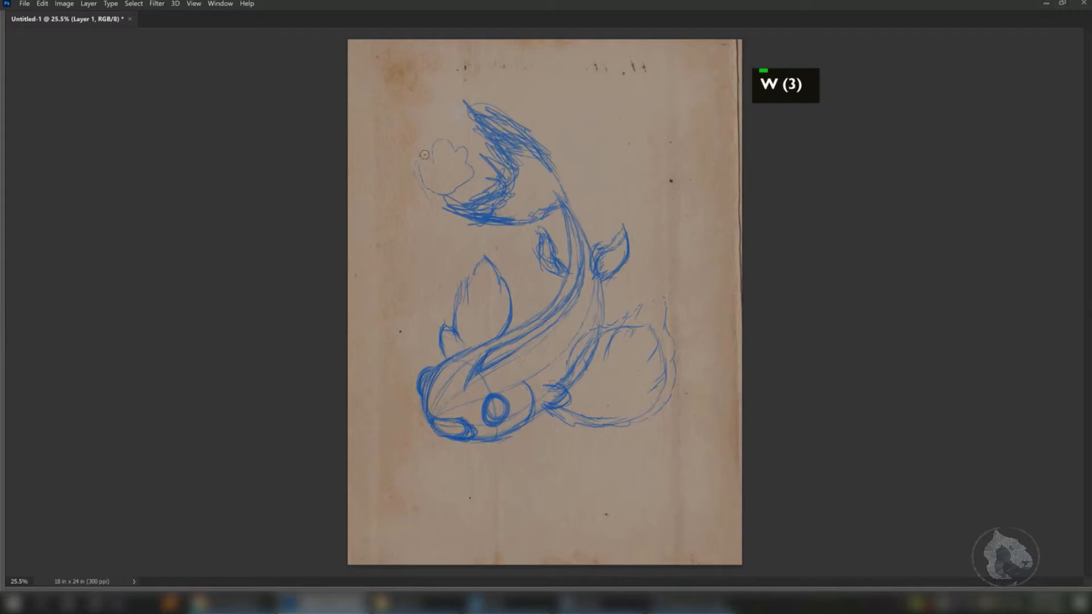
mouse_move(437, 156)
mouse_down()
mouse_move(435, 181)
mouse_move(458, 188)
mouse_move(435, 136)
mouse_move(469, 155)
mouse_move(438, 192)
mouse_move(483, 195)
mouse_move(463, 125)
mouse_move(481, 127)
mouse_move(485, 112)
mouse_move(547, 139)
mouse_move(559, 170)
mouse_up()
- With the Brush, add spiky rays inside the tail fork and darken the stripe along the back from tail base to head
key(b)
mouse_move(555, 167)
mouse_down()
mouse_move(569, 198)
mouse_move(522, 214)
mouse_move(562, 201)
mouse_move(566, 216)
mouse_move(563, 199)
mouse_move(587, 235)
mouse_move(572, 245)
mouse_move(593, 249)
mouse_up()
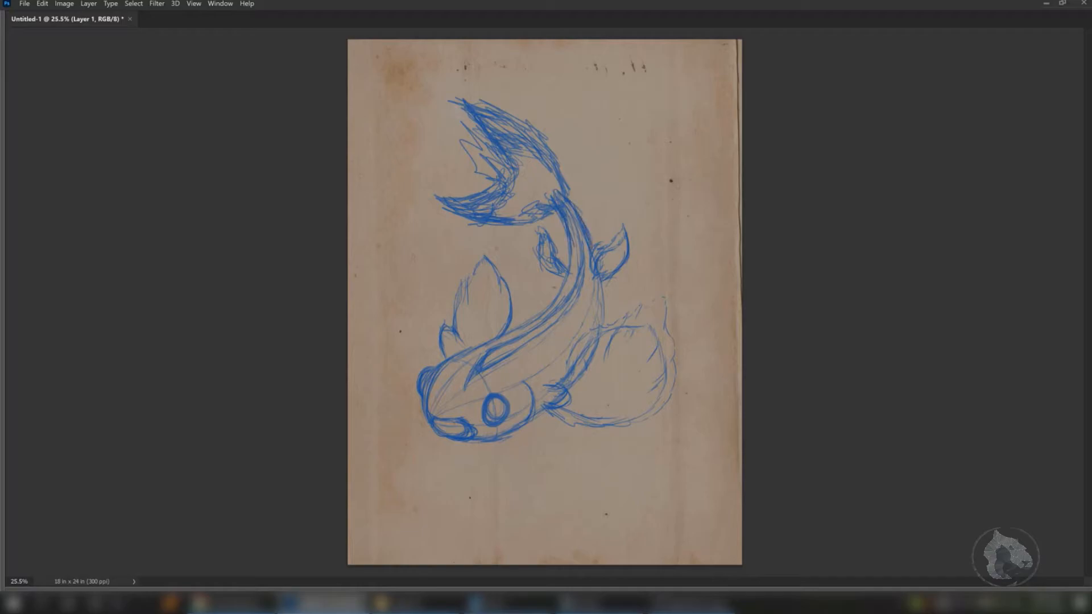
mouse_move(562, 284)
mouse_down()
mouse_move(523, 322)
mouse_move(464, 346)
mouse_move(526, 331)
mouse_move(553, 308)
mouse_move(581, 245)
mouse_move(569, 212)
mouse_move(579, 243)
mouse_up()
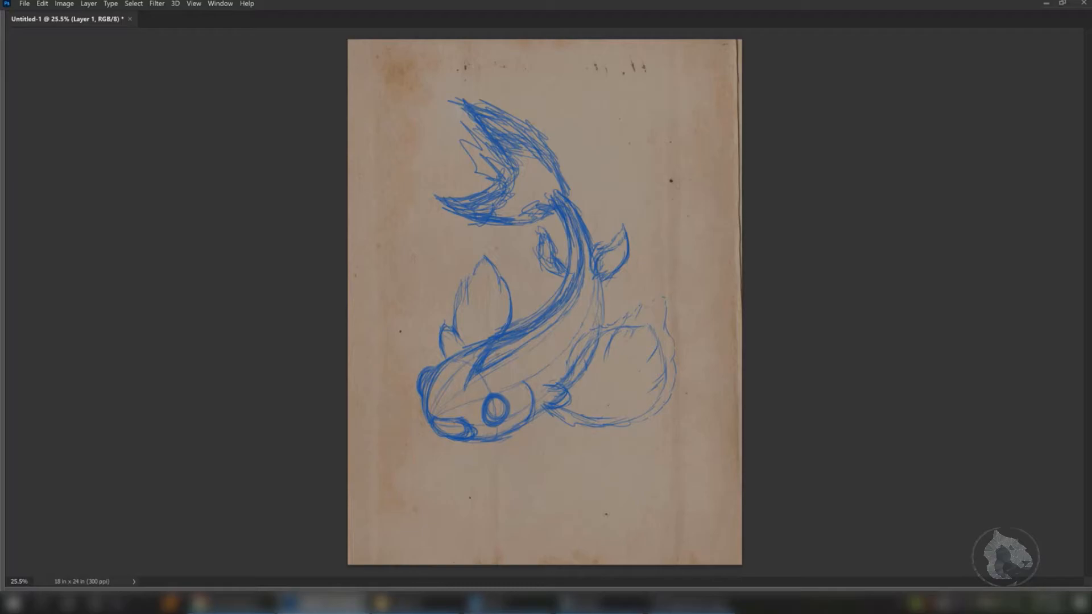
mouse_move(457, 390)
mouse_down()
mouse_move(476, 357)
mouse_move(508, 354)
mouse_move(562, 317)
mouse_up()
drag(514, 355, 538, 339)
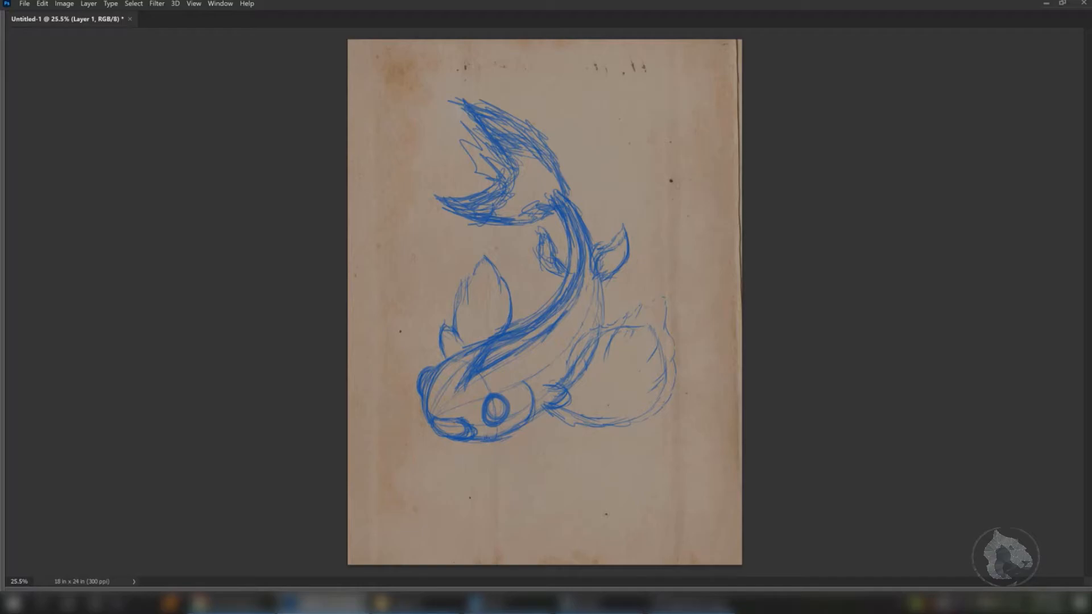
- Draw four long wavy barbels around the mouth, two on each side of the head, thickening them with repeated strokes
mouse_move(502, 470)
mouse_down()
mouse_move(513, 494)
mouse_move(550, 516)
mouse_up()
drag(545, 452, 649, 481)
drag(504, 432, 590, 460)
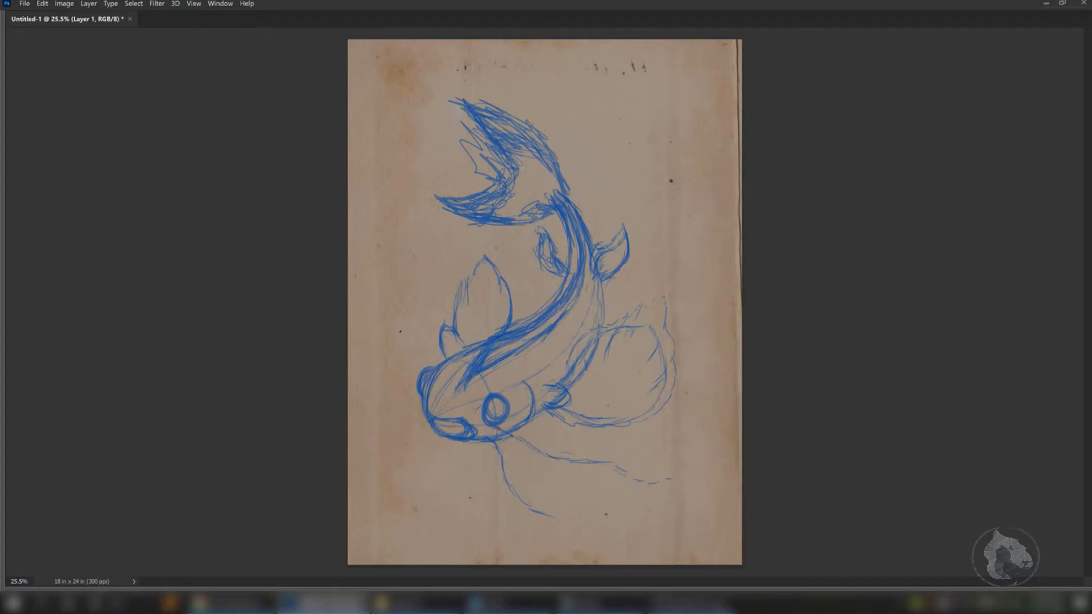
mouse_move(512, 432)
mouse_down()
mouse_move(571, 463)
mouse_move(642, 477)
mouse_up()
drag(349, 345, 418, 401)
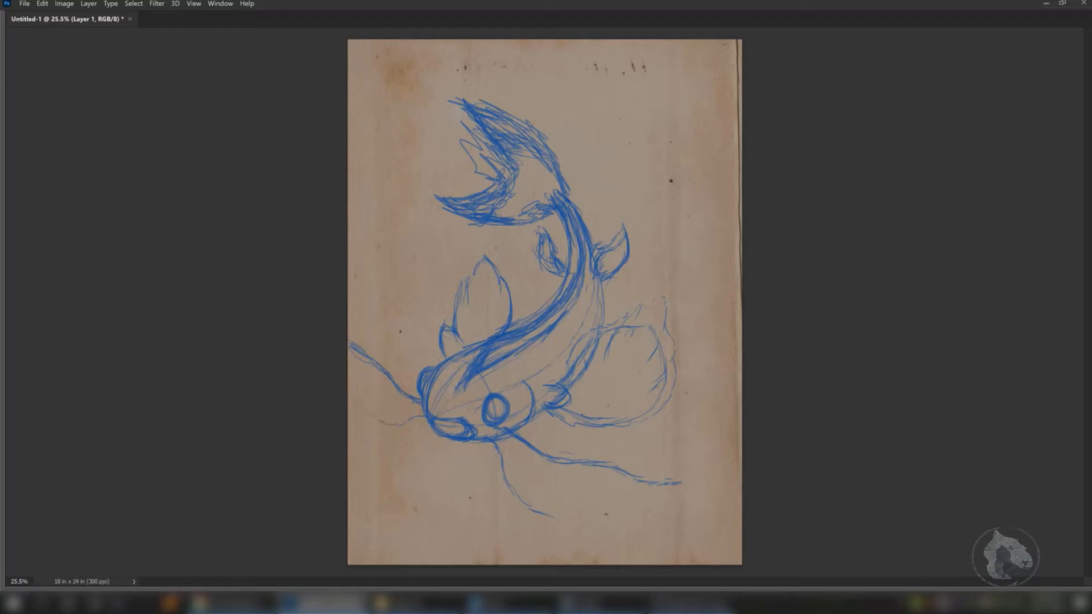
mouse_move(391, 423)
mouse_down()
mouse_move(410, 418)
mouse_move(362, 421)
mouse_move(393, 419)
mouse_up()
- Widen and reinforce the far-side pectoral fin's outline, and strengthen the upper body contour from the head to the rear fins
mouse_move(455, 296)
mouse_down()
mouse_move(464, 346)
mouse_move(470, 281)
mouse_move(492, 260)
mouse_move(518, 297)
mouse_move(516, 286)
mouse_up()
mouse_move(517, 281)
mouse_down()
mouse_move(513, 321)
mouse_move(473, 344)
mouse_move(494, 333)
mouse_up()
drag(447, 366, 439, 372)
drag(536, 319, 510, 328)
drag(568, 280, 555, 297)
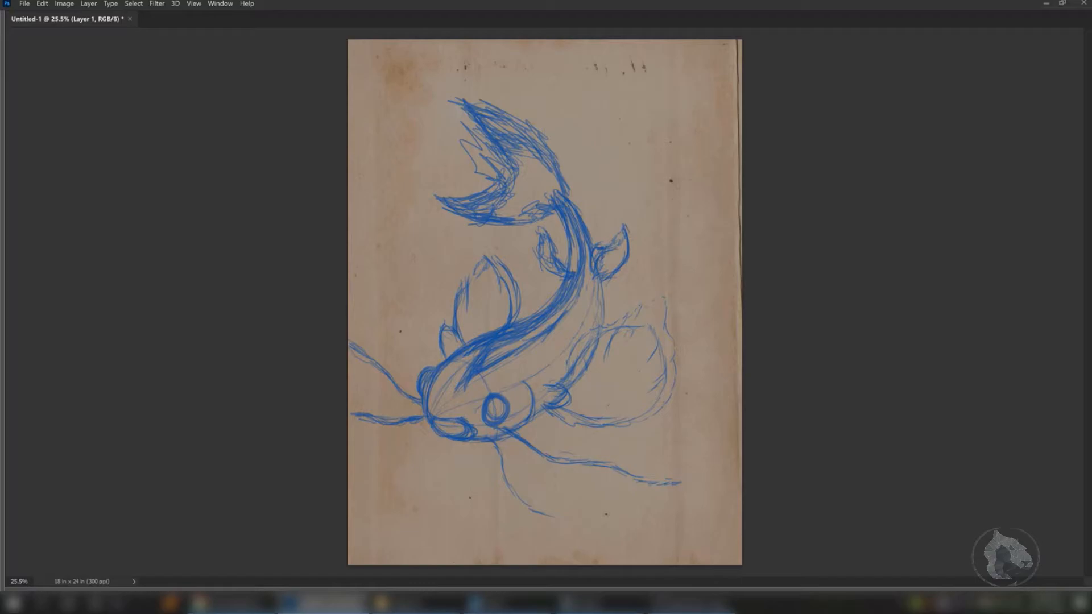
- Darken and fill out the two small leaf-shaped fins near the tail with heavier strokes
drag(632, 251, 603, 286)
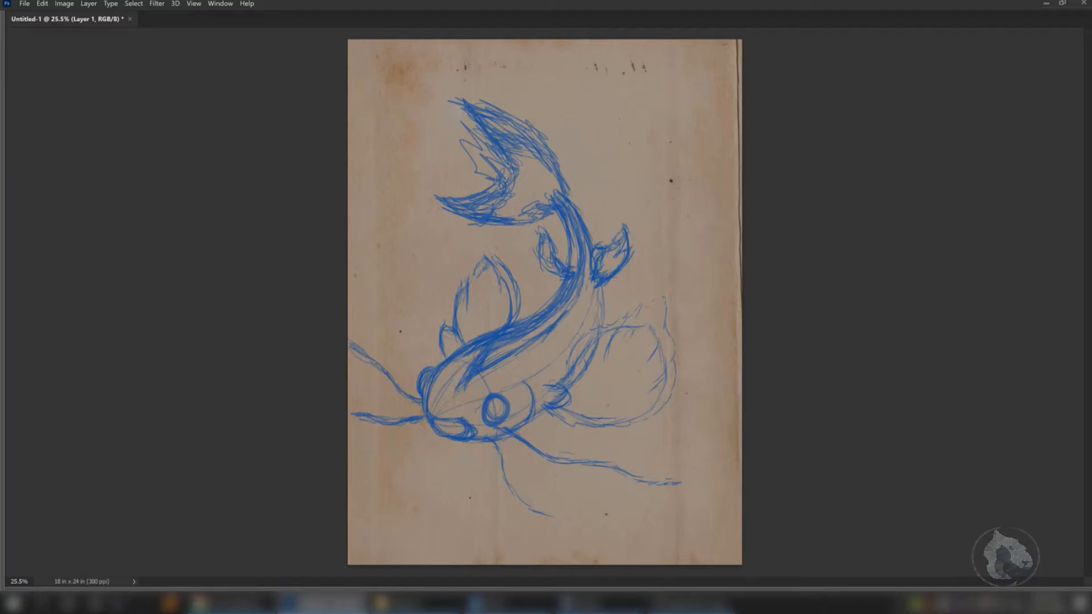
mouse_move(567, 263)
mouse_down()
mouse_move(535, 235)
mouse_move(561, 280)
mouse_up()
mouse_move(562, 243)
mouse_down()
mouse_move(554, 234)
mouse_move(568, 257)
mouse_up()
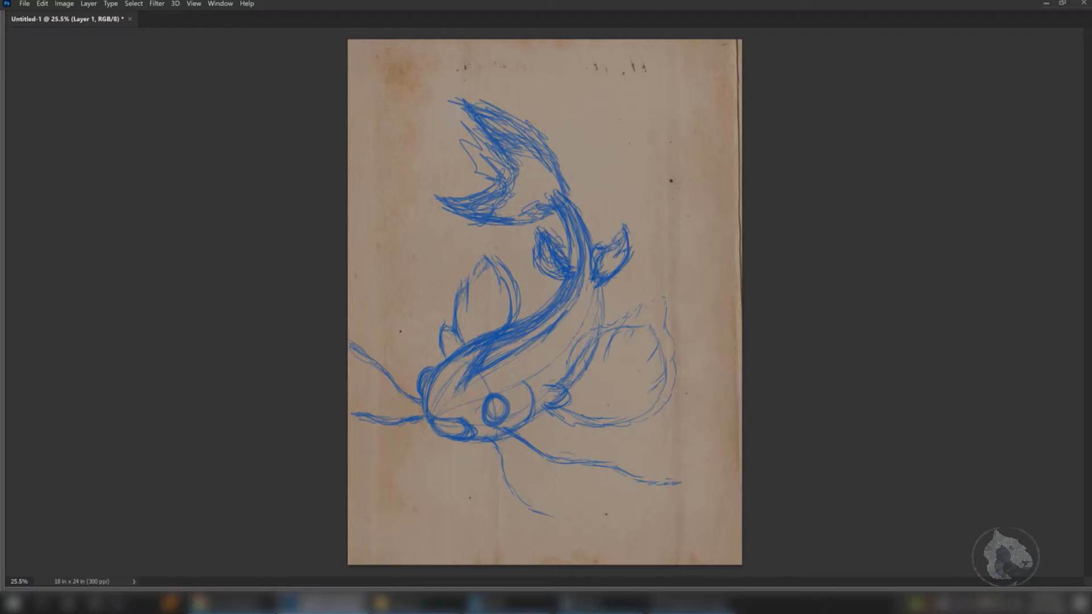
- Draw a small round highlight with a dark rim in the upper part of the near eye
key(z)
drag(499, 413, 556, 295)
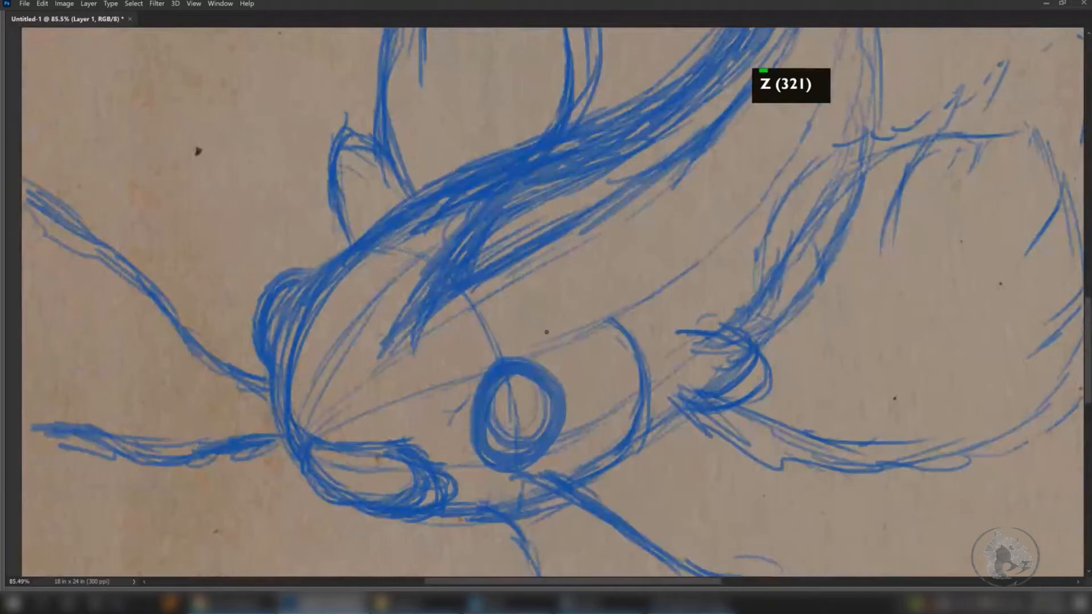
key(ctrl+z)
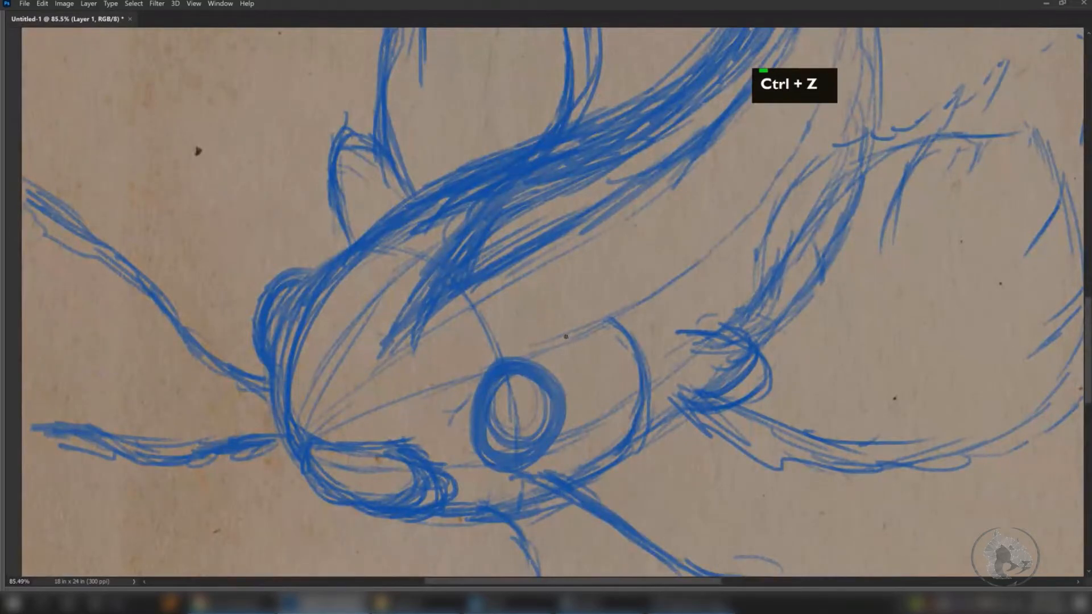
key(z)
drag(550, 287, 554, 320)
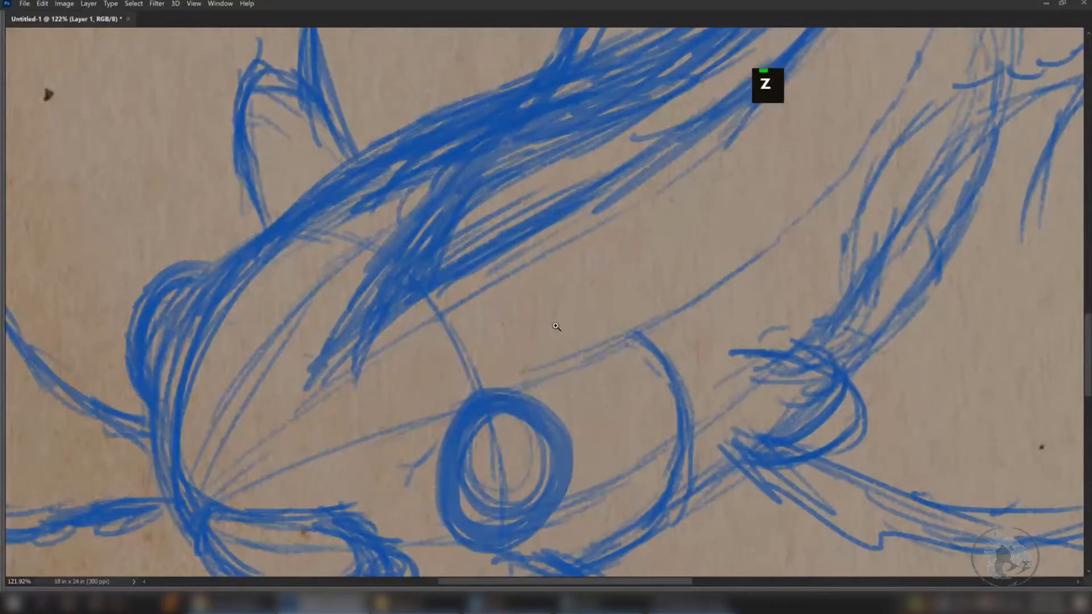
key(b)
key(z)
mouse_move(572, 327)
mouse_down()
mouse_move(575, 377)
mouse_move(562, 319)
mouse_up()
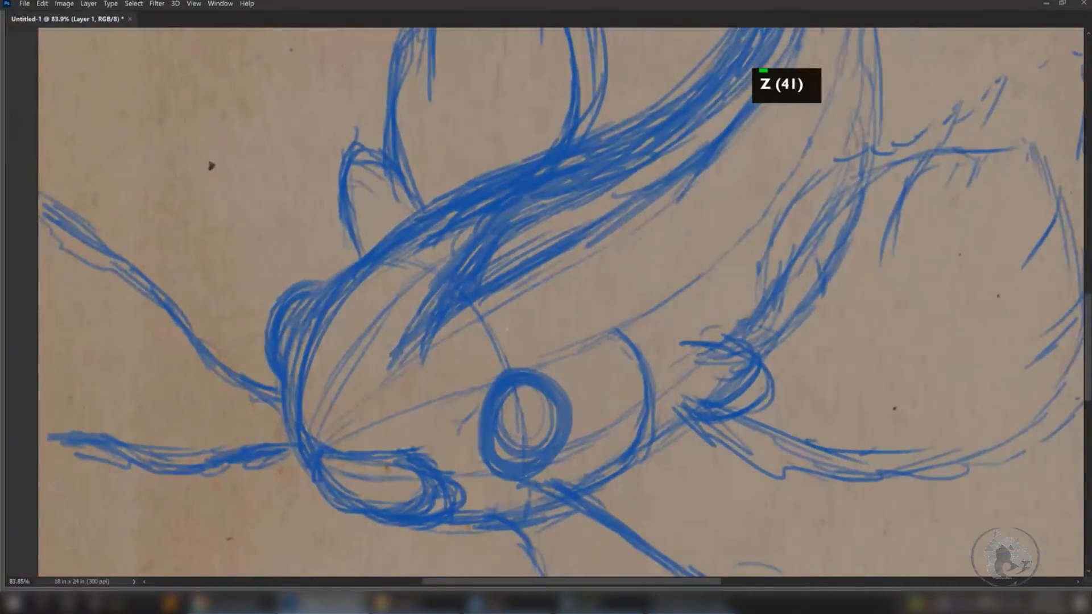
key(space)
mouse_move(554, 323)
mouse_down()
mouse_move(565, 310)
mouse_move(400, 332)
mouse_move(553, 253)
mouse_move(458, 432)
mouse_move(417, 366)
mouse_move(534, 285)
mouse_move(541, 237)
mouse_move(443, 348)
mouse_move(565, 281)
mouse_move(462, 335)
mouse_up()
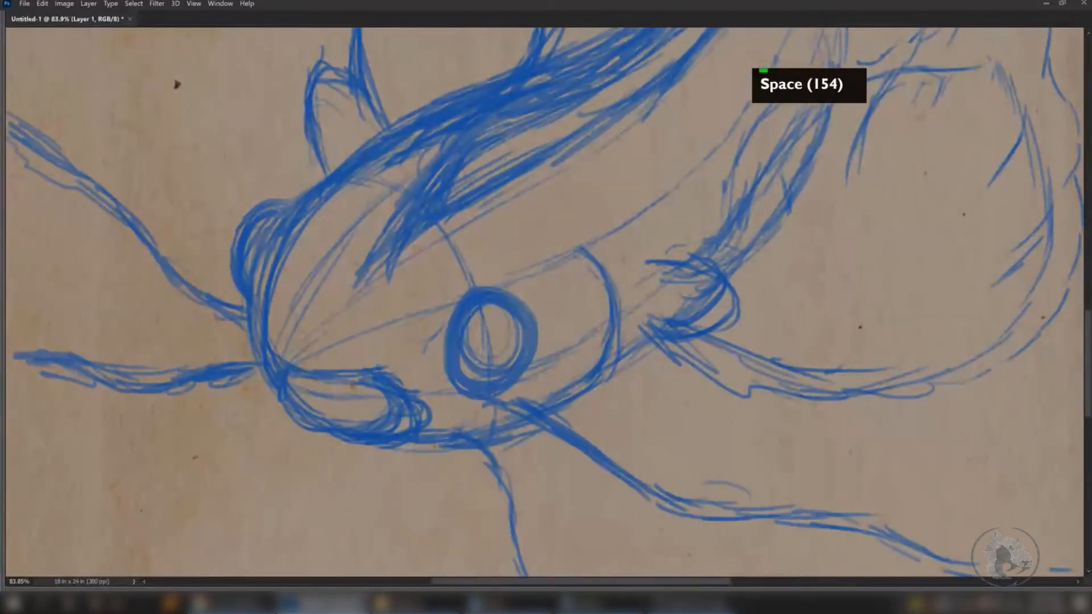
drag(529, 284, 506, 328)
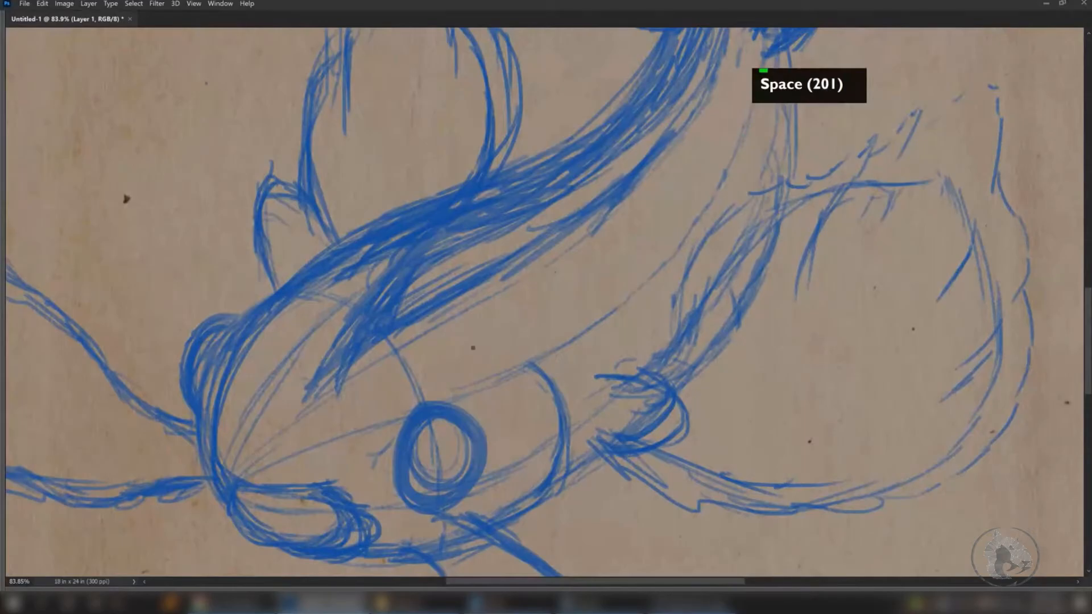
drag(479, 378, 559, 287)
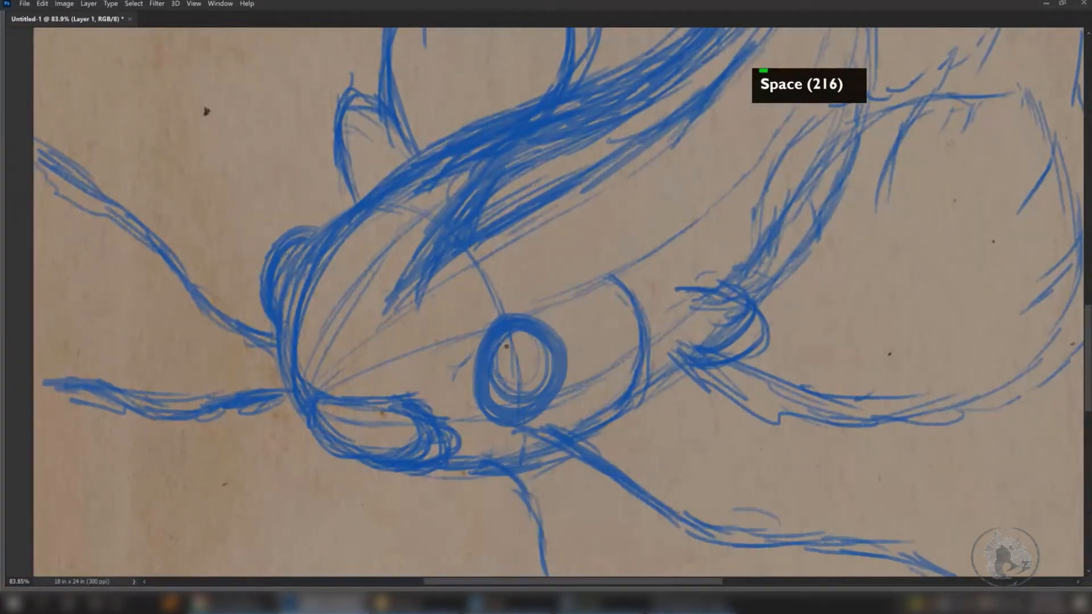
mouse_move(501, 345)
mouse_down()
mouse_move(528, 356)
mouse_move(533, 340)
mouse_move(515, 347)
mouse_move(533, 338)
mouse_move(507, 357)
mouse_move(497, 350)
mouse_move(533, 352)
mouse_move(508, 370)
mouse_move(519, 347)
mouse_move(501, 341)
mouse_move(499, 353)
mouse_move(534, 343)
mouse_up()
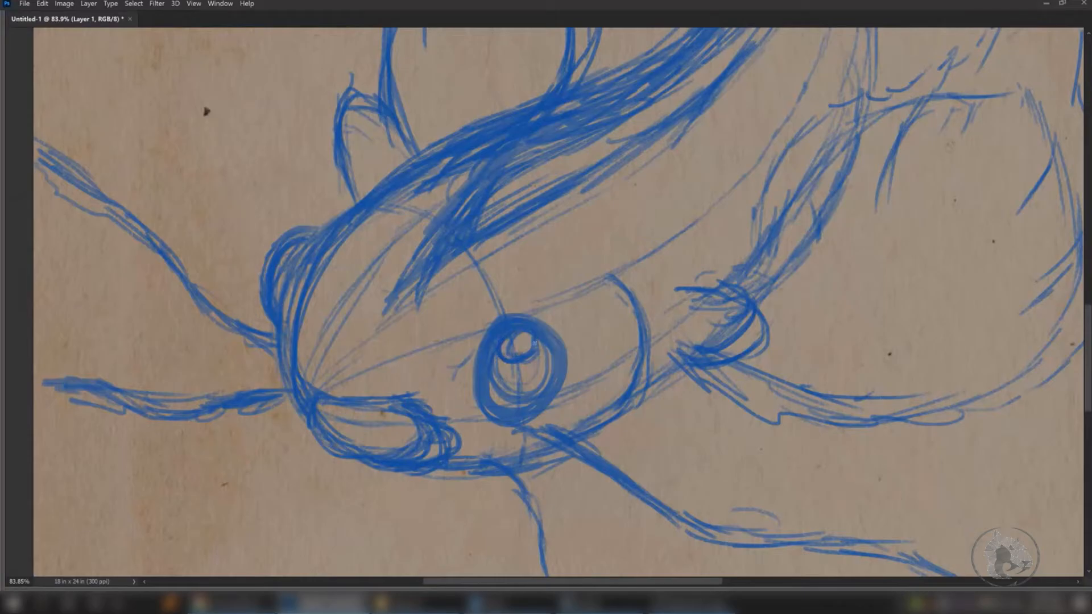
- Outline a larger curved reflection in the lower part of the near eye and add contour strokes around the eye's front edge
mouse_move(503, 386)
mouse_down()
mouse_move(545, 363)
mouse_move(549, 383)
mouse_move(509, 410)
mouse_move(535, 402)
mouse_move(502, 401)
mouse_move(538, 393)
mouse_move(530, 406)
mouse_move(551, 364)
mouse_up()
mouse_move(505, 390)
mouse_down()
mouse_move(503, 402)
mouse_move(508, 381)
mouse_move(544, 361)
mouse_move(553, 382)
mouse_move(539, 403)
mouse_up()
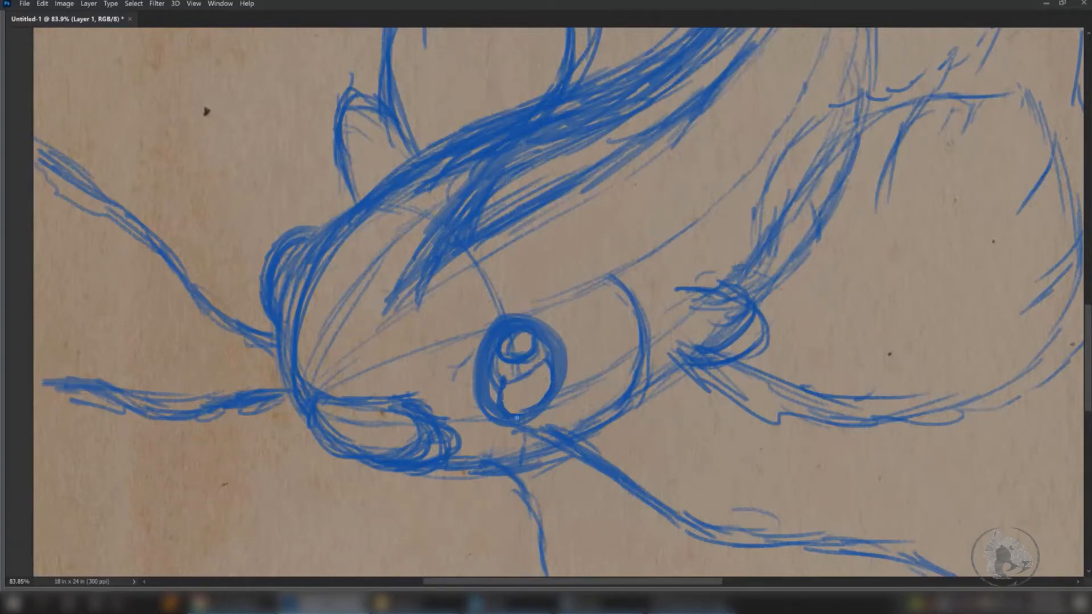
mouse_move(483, 320)
mouse_down()
mouse_move(463, 360)
mouse_move(471, 412)
mouse_up()
drag(467, 366, 464, 391)
drag(484, 325, 476, 344)
key(z)
drag(580, 310, 560, 301)
drag(656, 261, 604, 313)
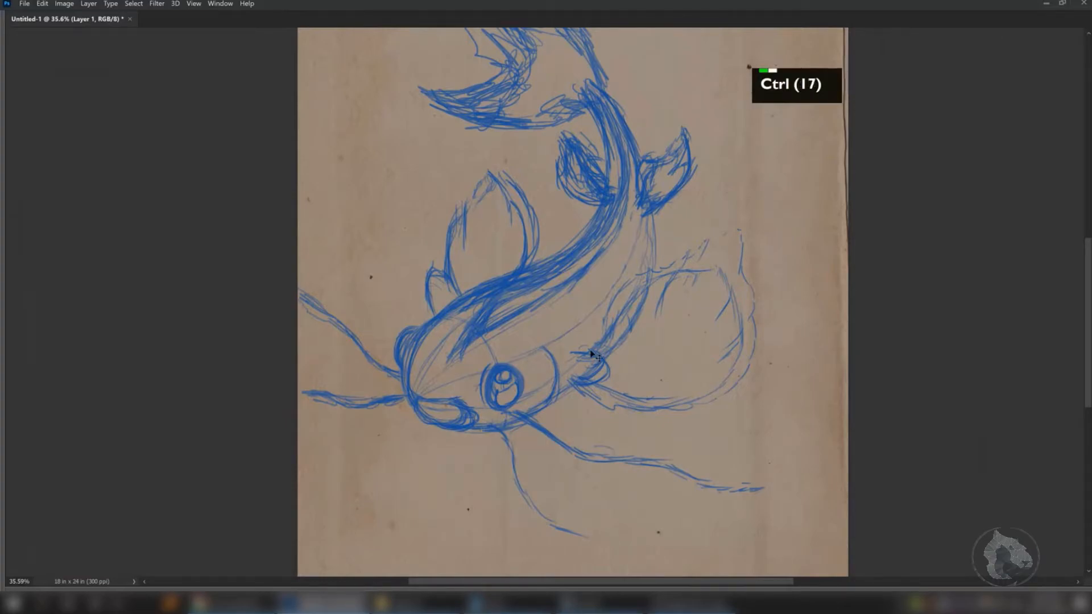
- Lower the opacity of the koi sketch layer, Layer 1, to 30% so it serves as a faint guide
key(ctrl+0)
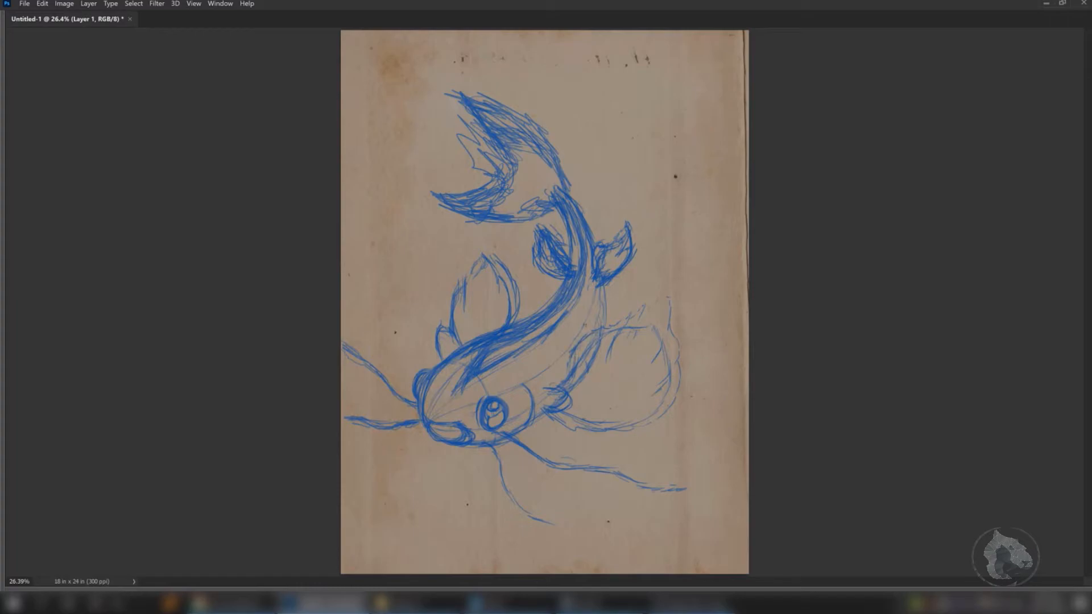
key(Tab)
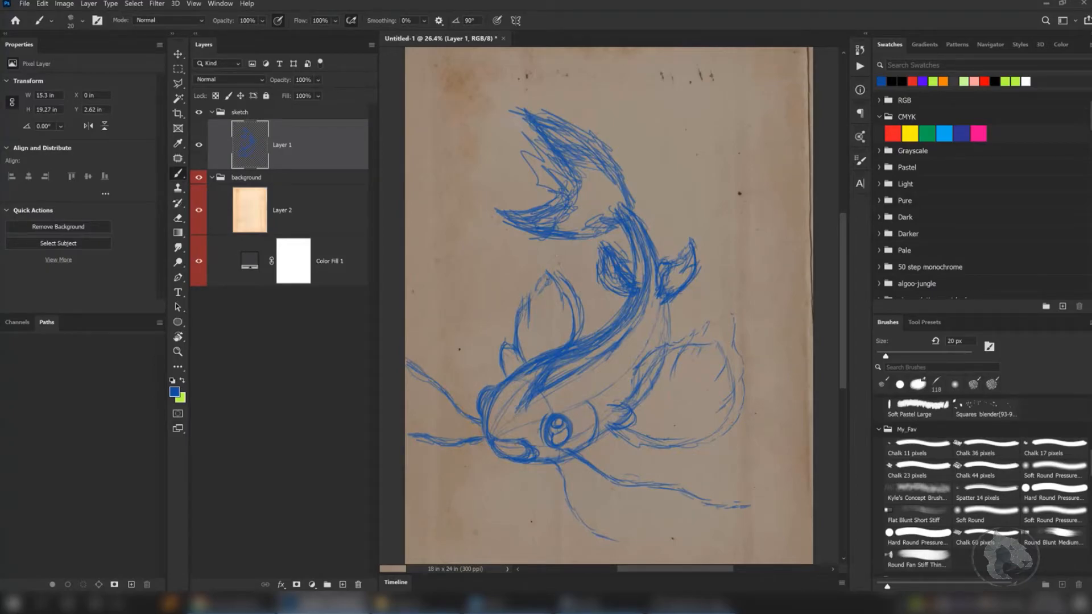
key(v)
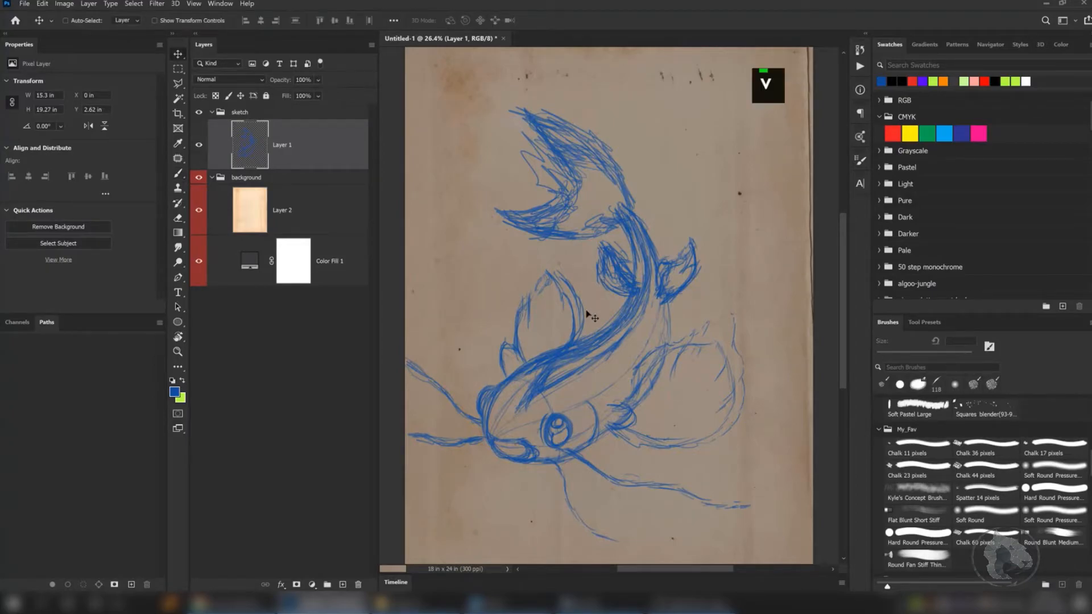
mouse_move(587, 330)
mouse_down()
mouse_move(511, 307)
mouse_move(643, 333)
mouse_move(568, 265)
mouse_move(532, 284)
mouse_move(589, 322)
mouse_move(546, 294)
mouse_move(572, 312)
mouse_up()
key(ctrl+z)
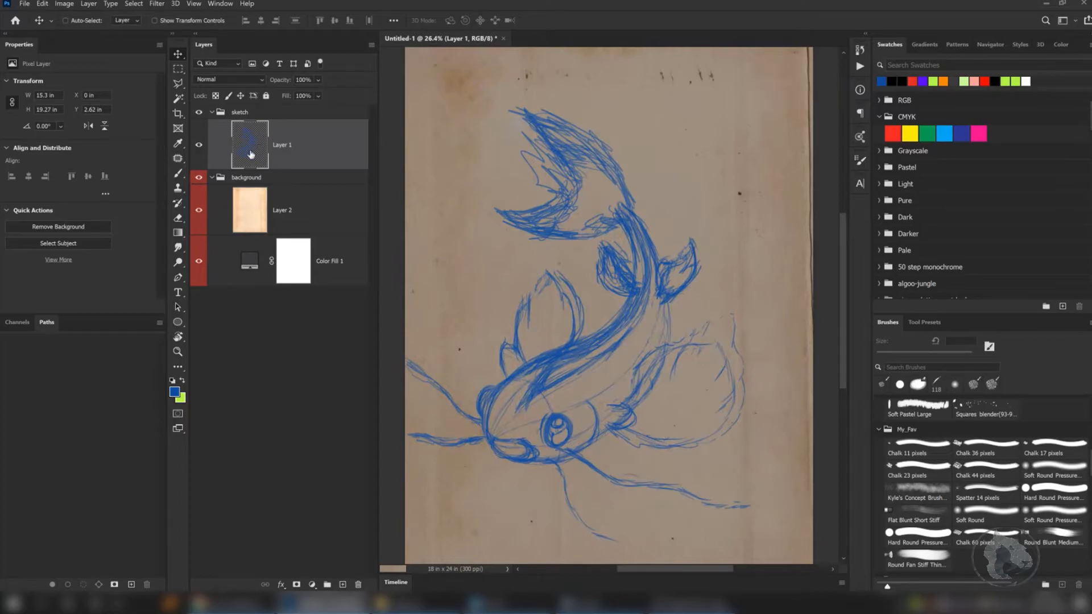
click(304, 80)
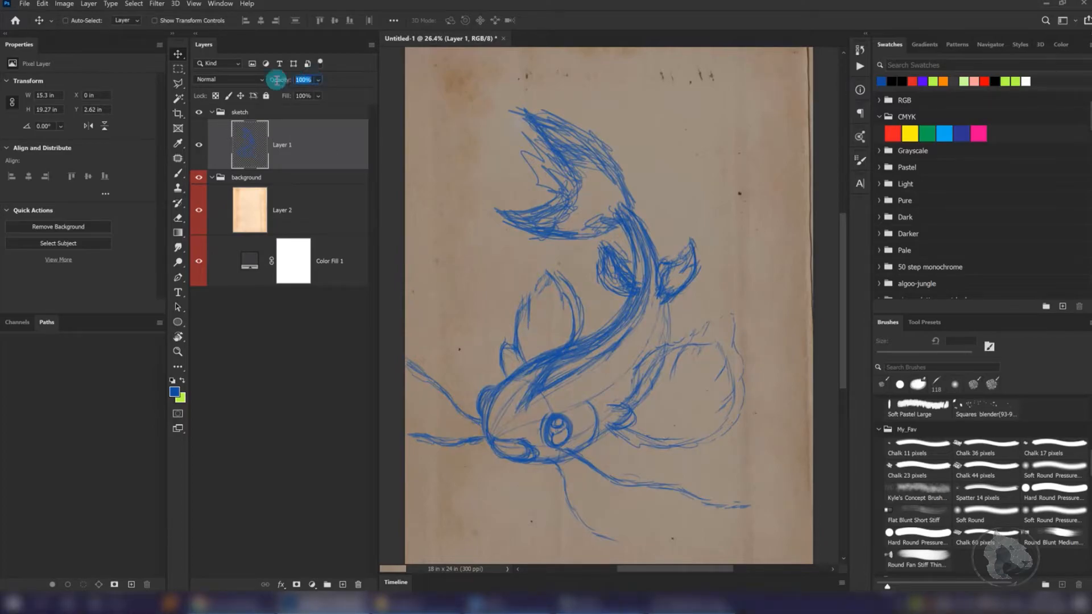
text(30)
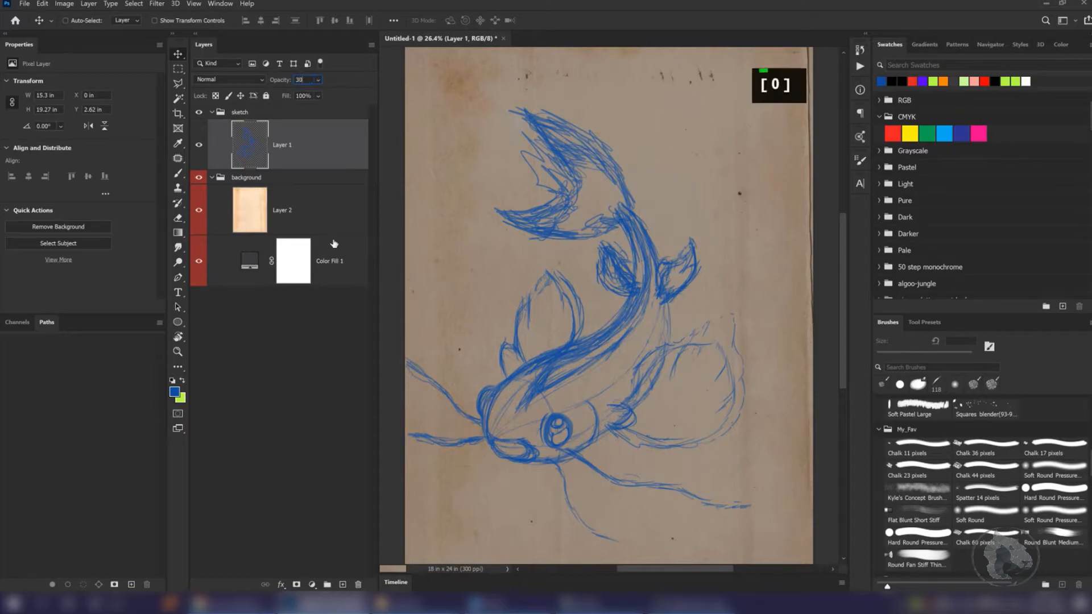
key(Return)
- Examine the faded koi sketch up close and from afar, around the back stripe and the large pectoral fin
scroll(606, 318, up, 6)
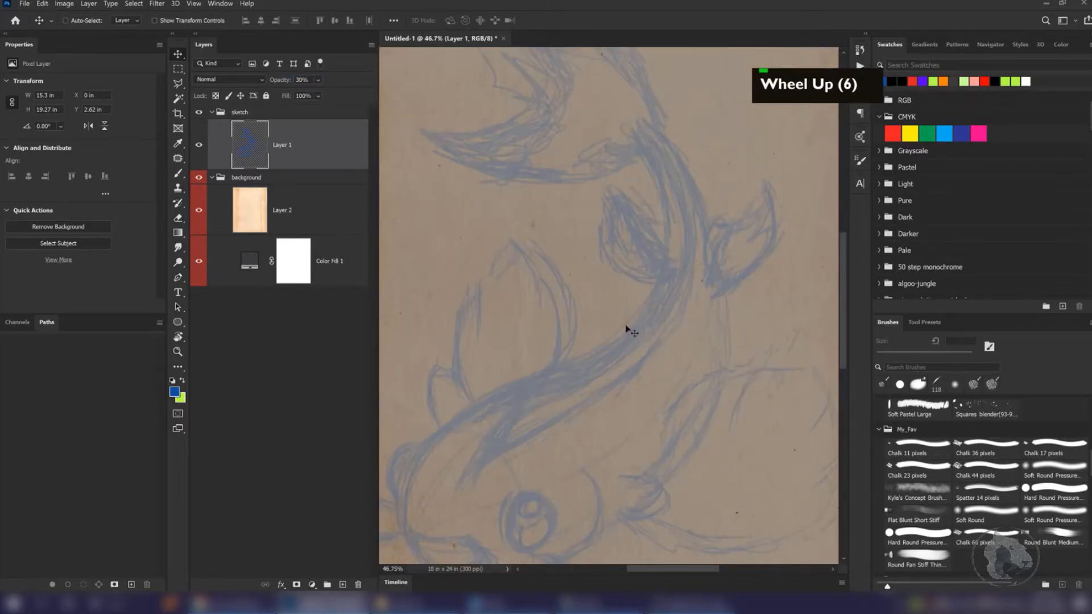
scroll(628, 326, down, 5)
scroll(626, 320, down, 2)
scroll(619, 331, up, 12)
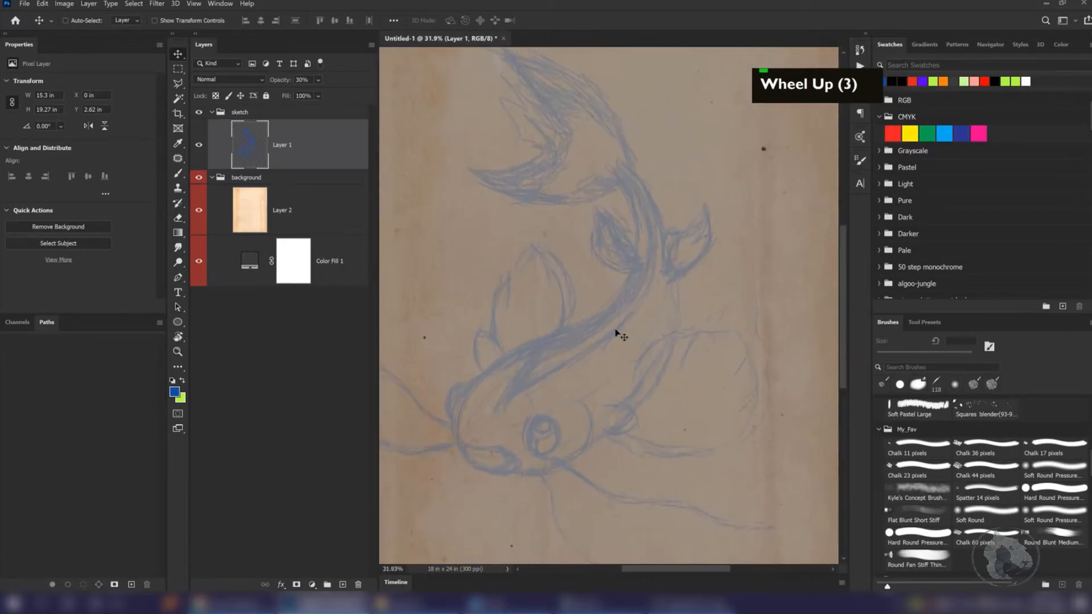
scroll(603, 299, up, 2)
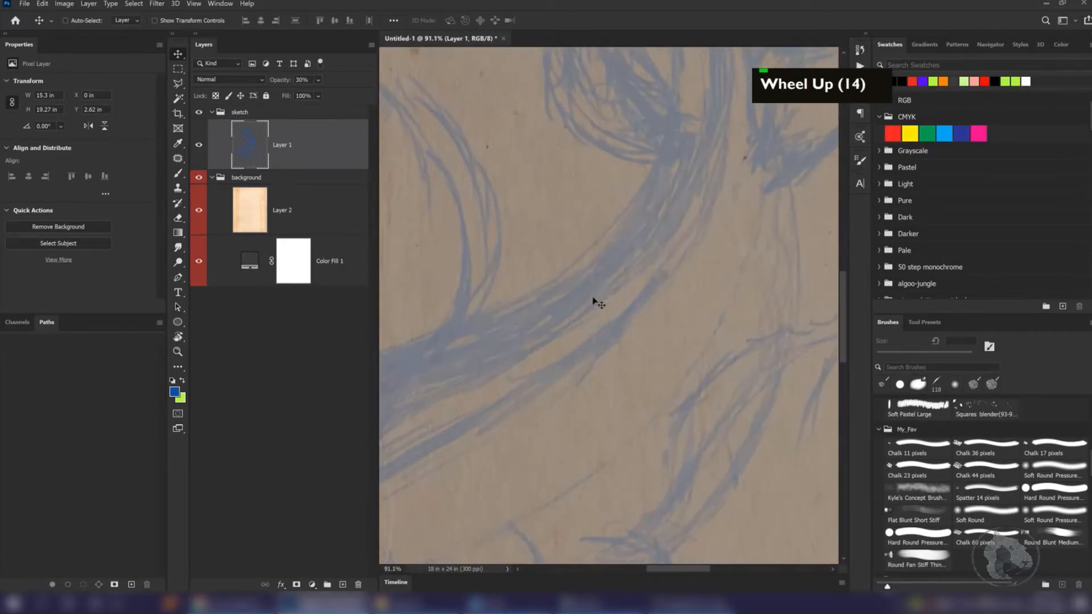
scroll(591, 300, up, 4)
key(Tab)
key(Tab)
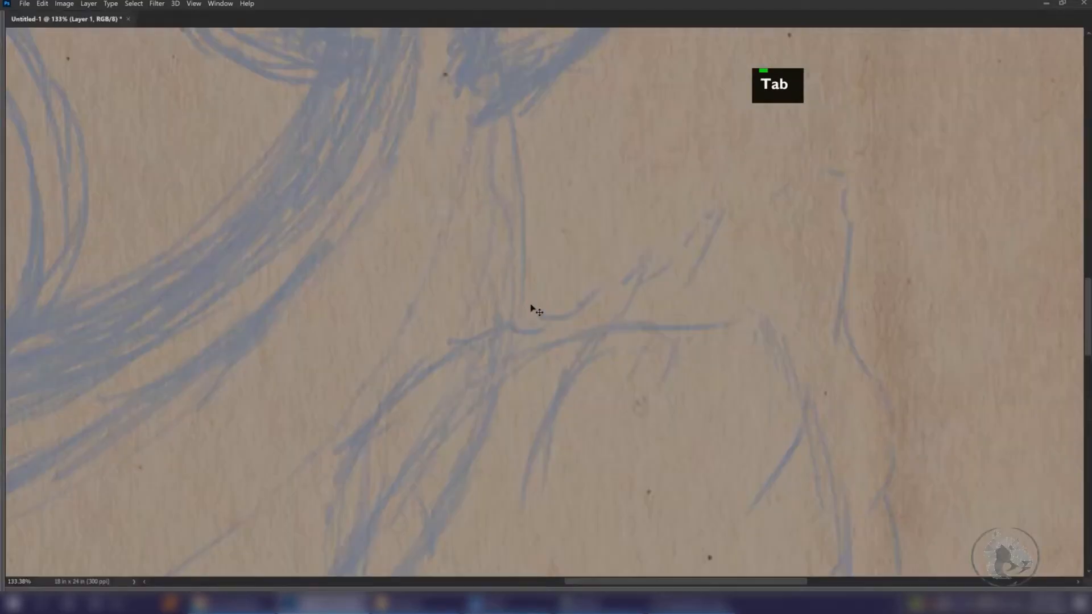
key(space)
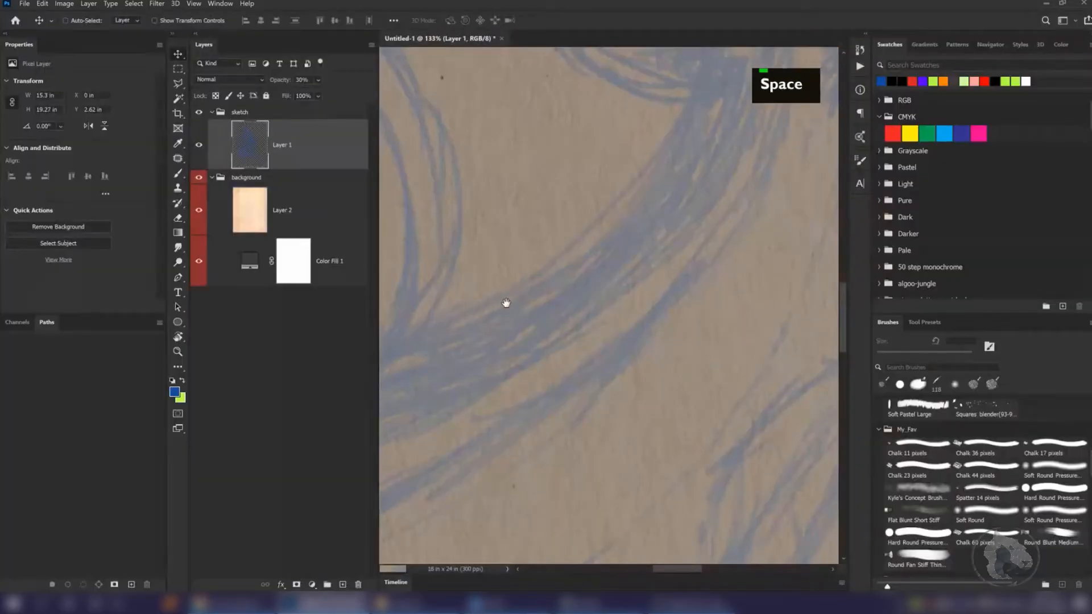
drag(505, 304, 512, 303)
- Raise the opacity of Layer 1 to 100% for comparison, and return it to 30%
drag(282, 81, 373, 97)
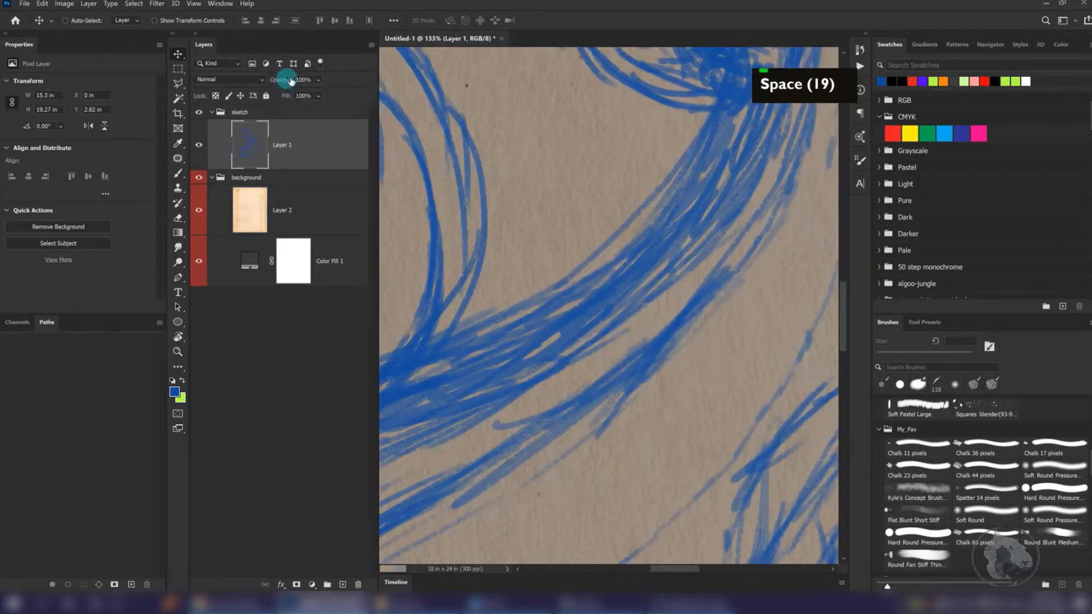
click(306, 79)
text(30)
key(Return)
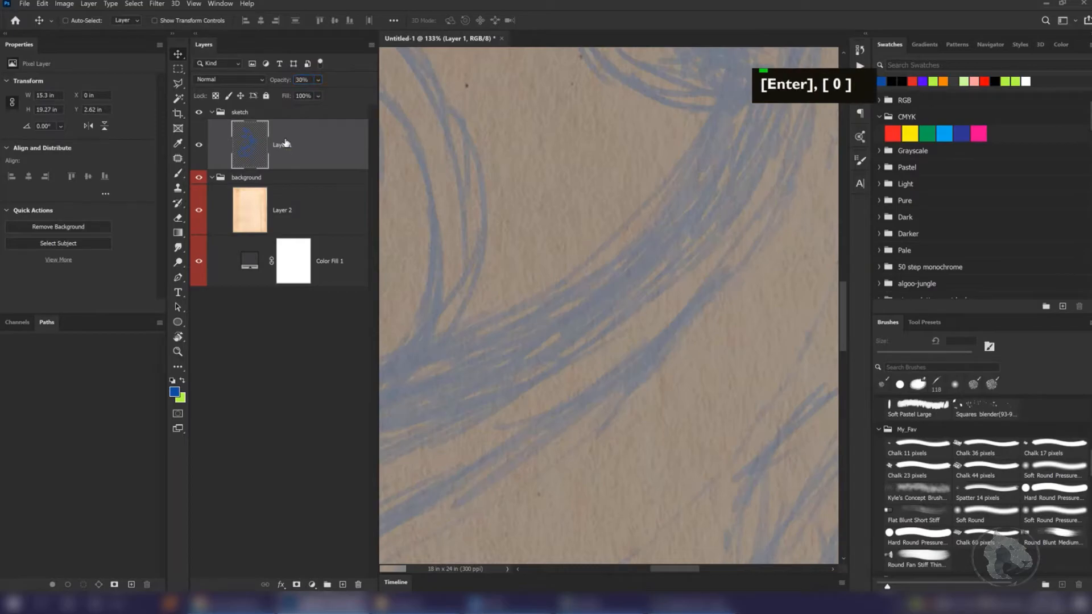
key(space)
drag(582, 365, 566, 359)
click(305, 80)
click(607, 259)
key(space)
drag(608, 284, 613, 267)
scroll(603, 267, down, 8)
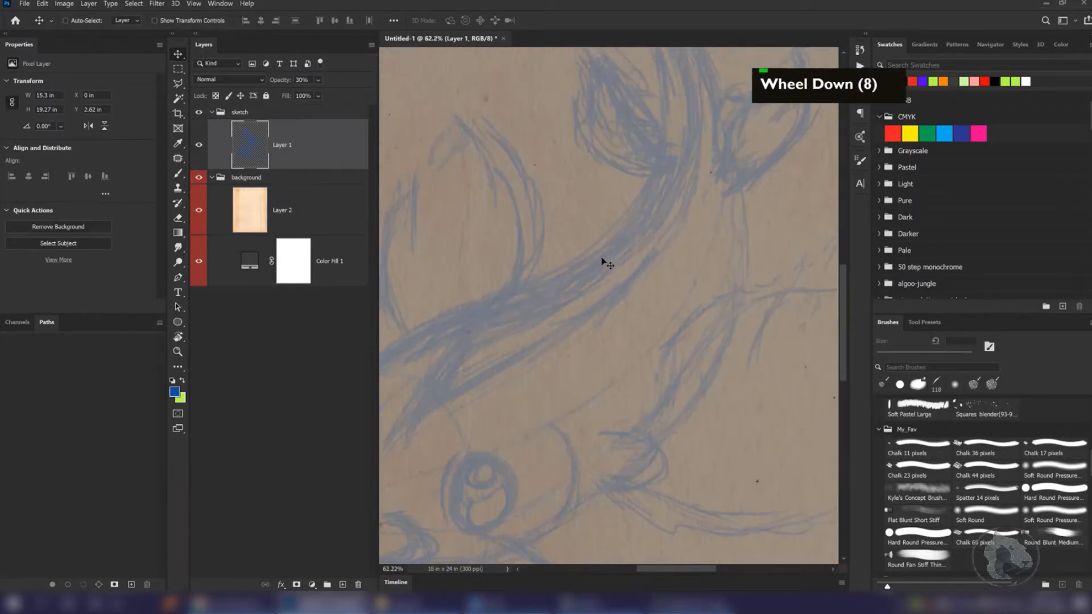
scroll(606, 256, up, 12)
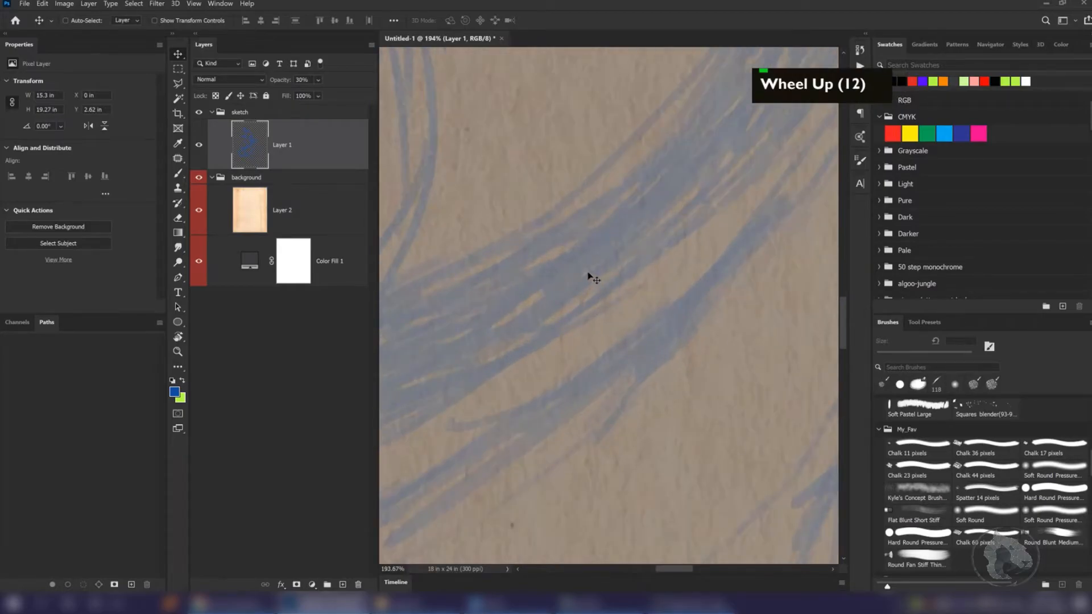
scroll(589, 274, down, 6)
scroll(589, 272, up, 4)
scroll(592, 270, up, 3)
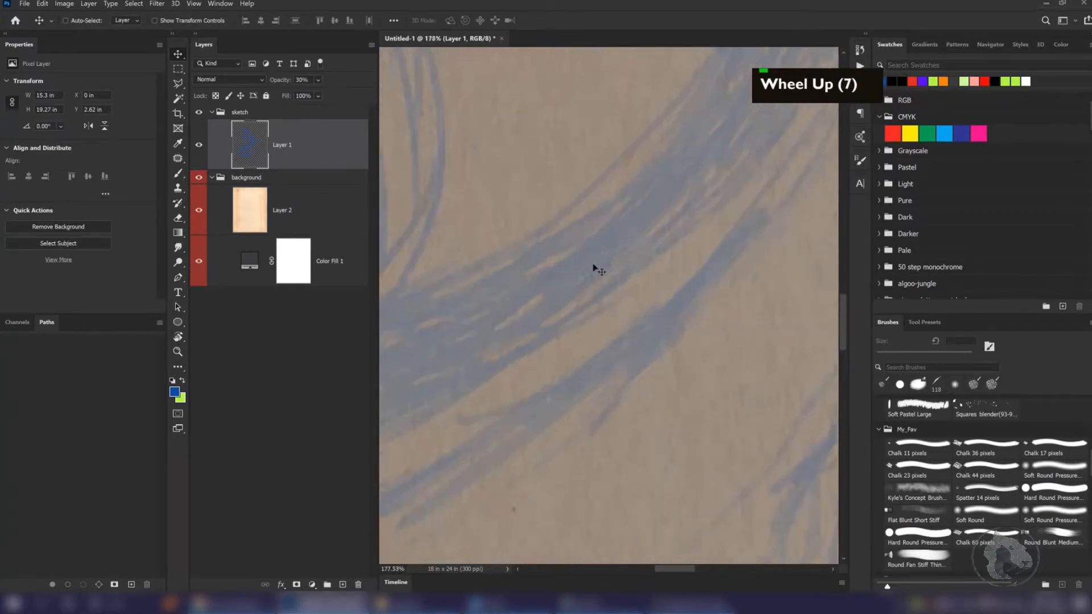
scroll(597, 264, down, 4)
scroll(598, 265, down, 5)
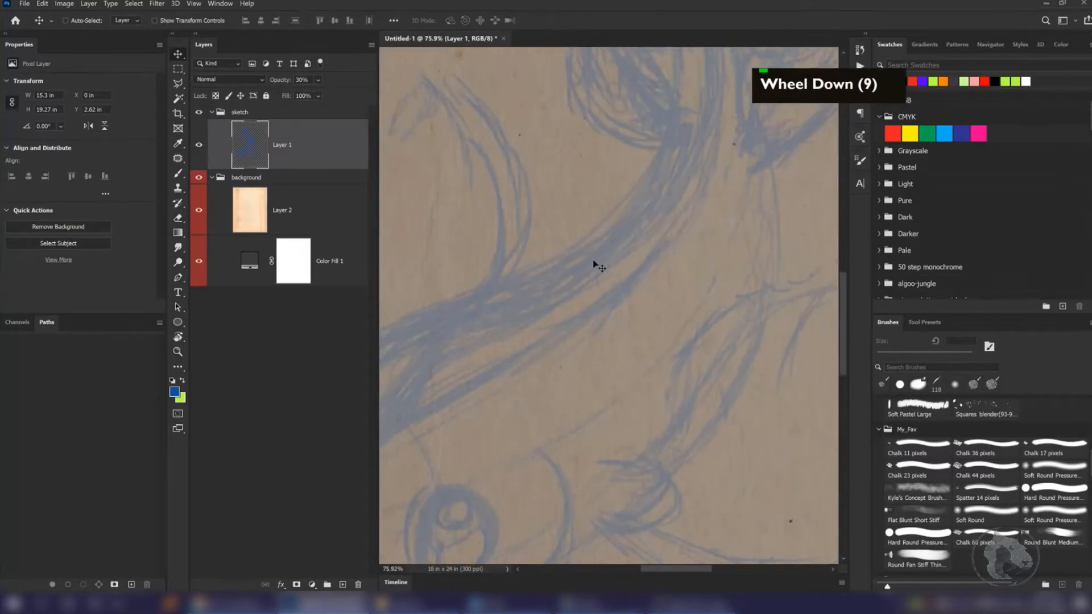
scroll(598, 263, up, 4)
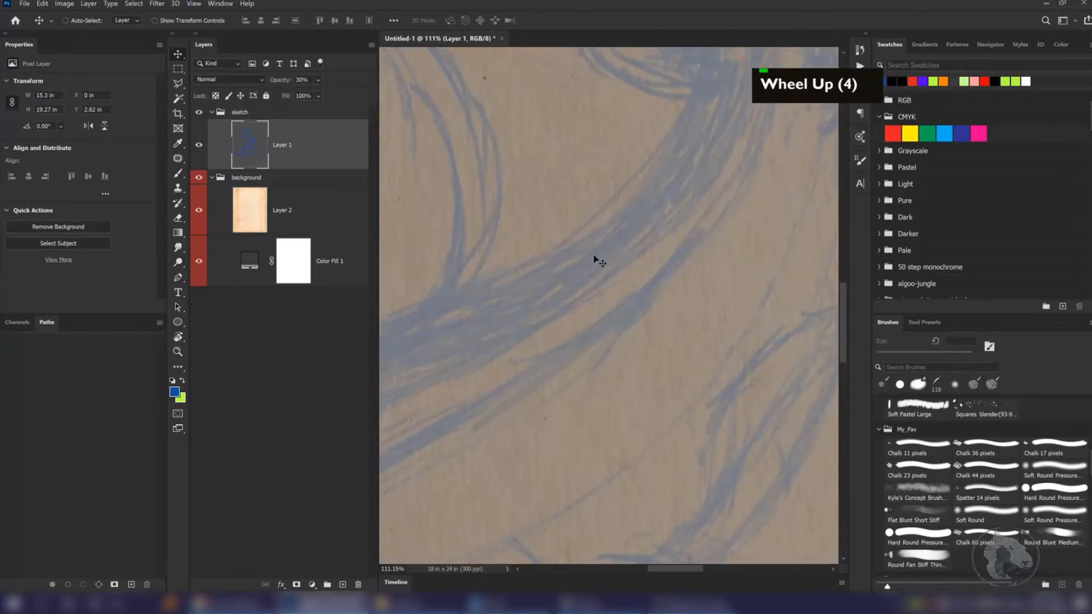
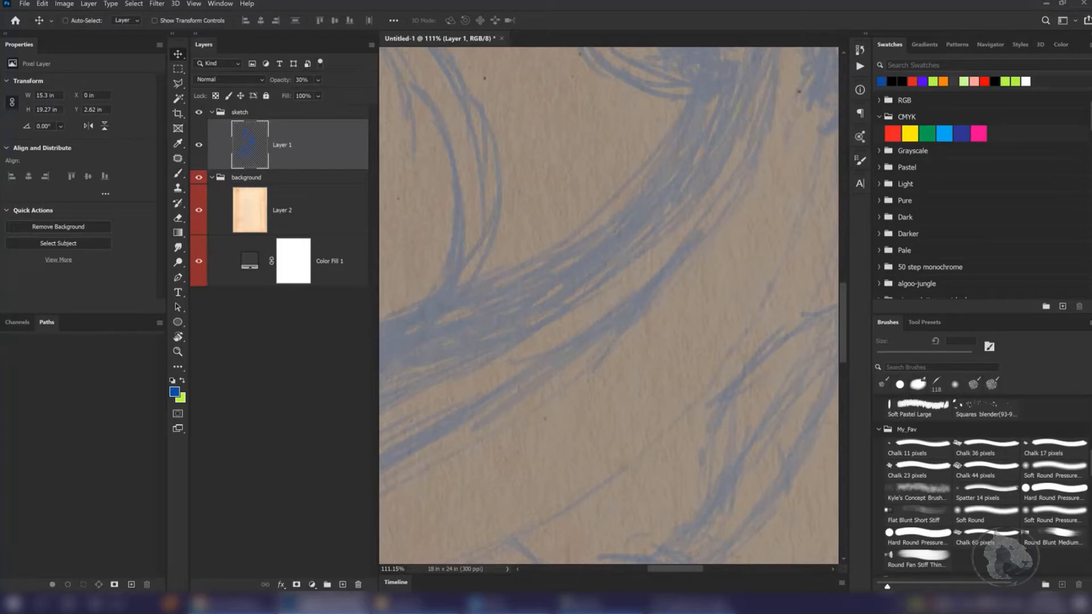
click(224, 4)
click(401, 3)
scroll(543, 285, down, 3)
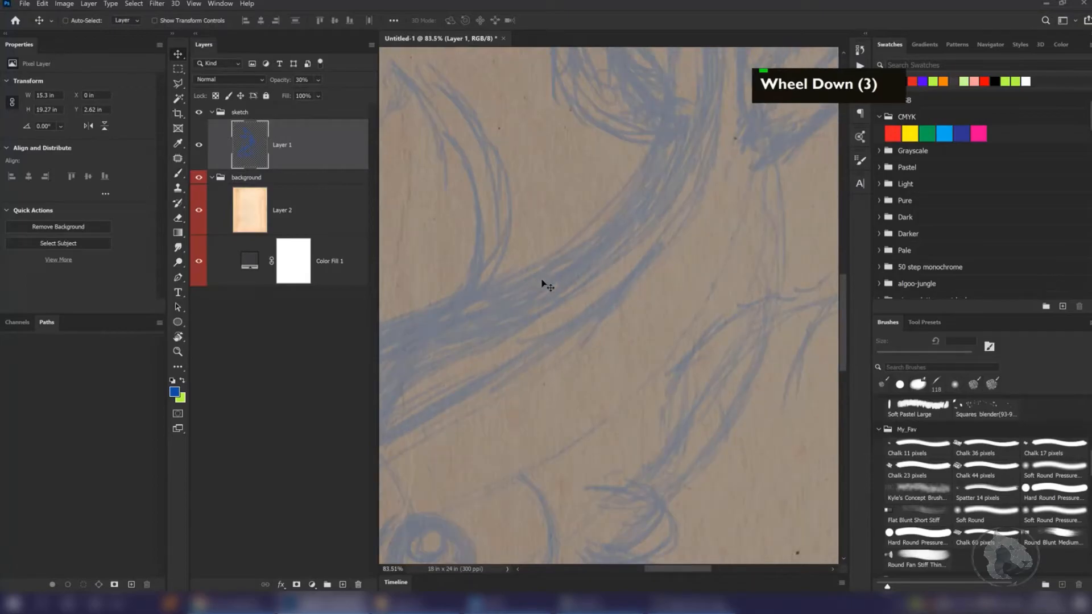
scroll(543, 284, down, 3)
scroll(538, 279, up, 10)
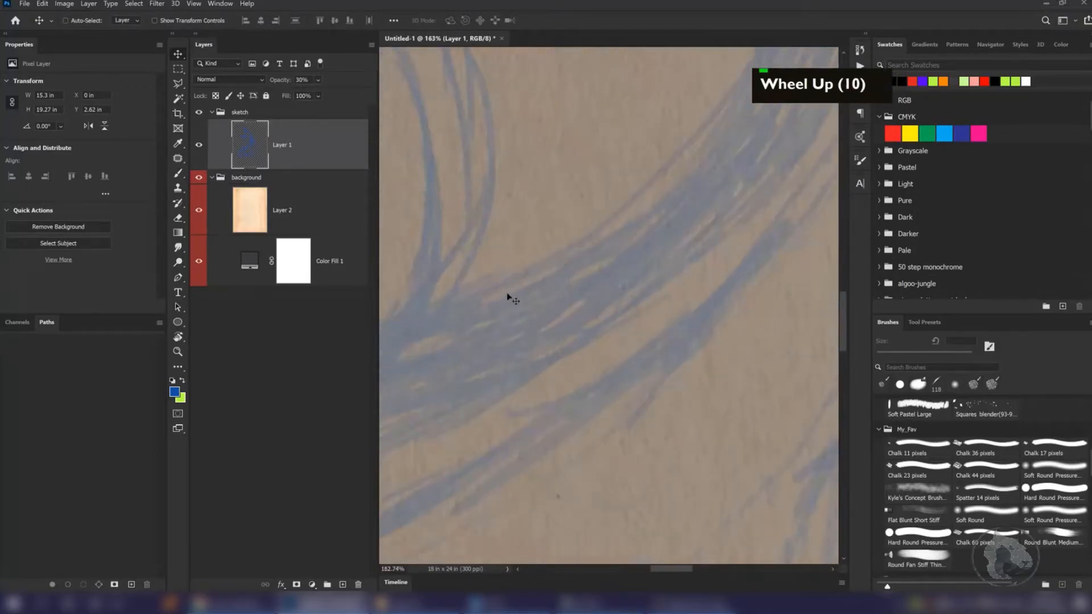
scroll(578, 290, down, 4)
scroll(571, 287, up, 7)
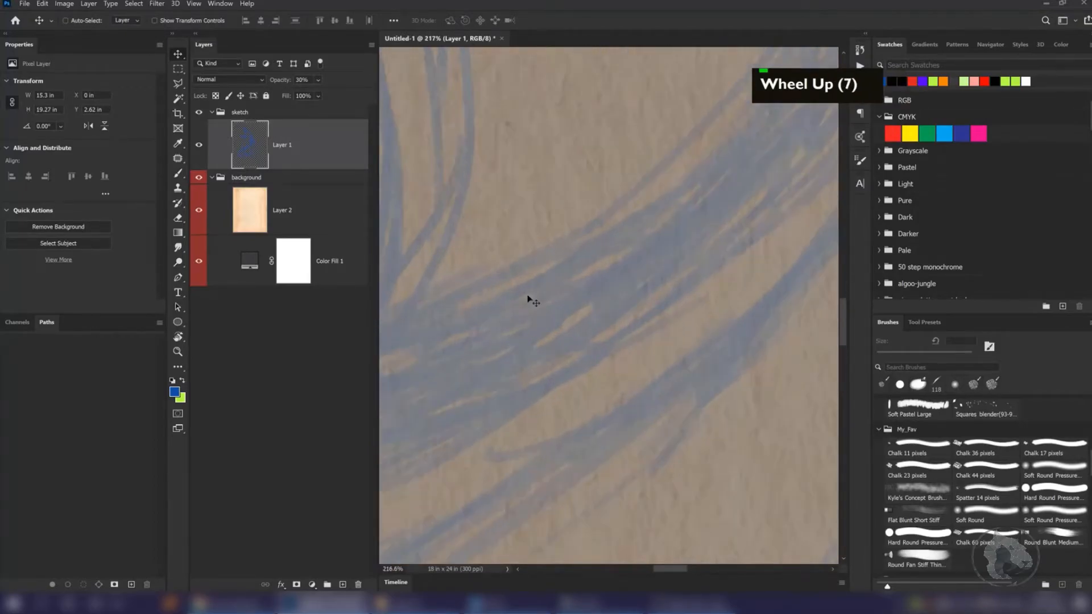
- Add a new empty layer above the faded sketch layer inside the sketch group
scroll(528, 296, down, 17)
scroll(509, 291, up, 5)
key(space)
mouse_move(508, 292)
mouse_down()
mouse_move(512, 353)
mouse_move(534, 349)
mouse_up()
scroll(529, 342, down, 9)
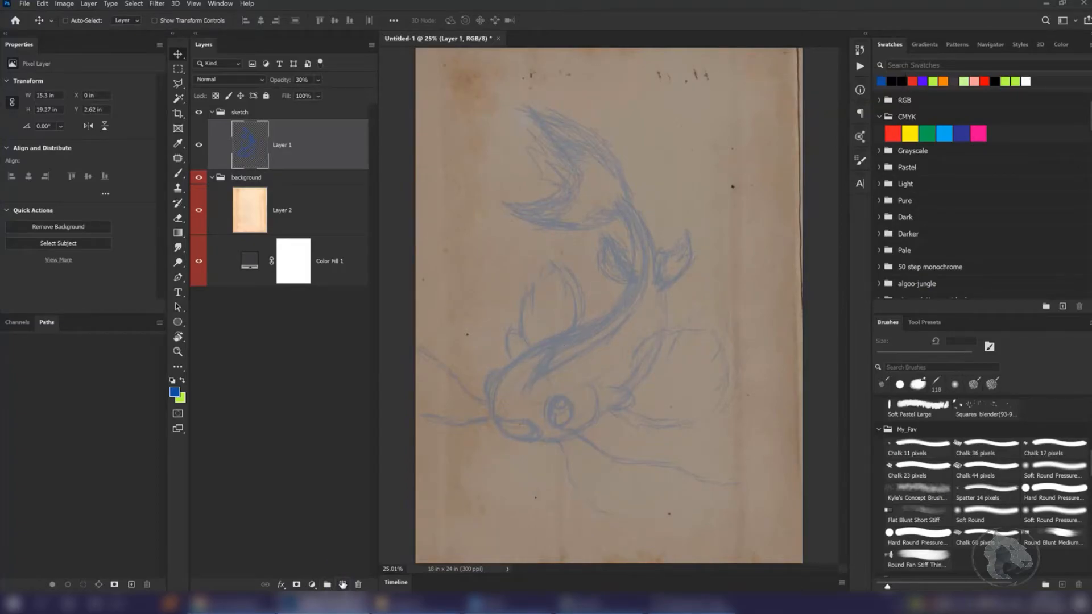
click(343, 585)
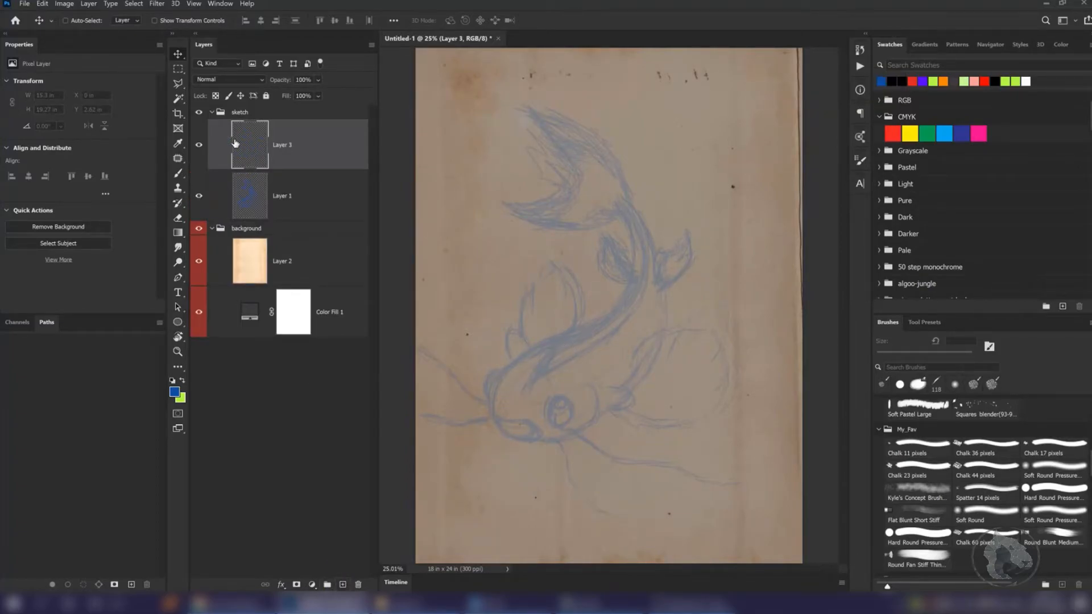
- Compare the opacity settings of the two sketch layers and reapply 30% opacity to Layer 1
click(287, 196)
click(301, 79)
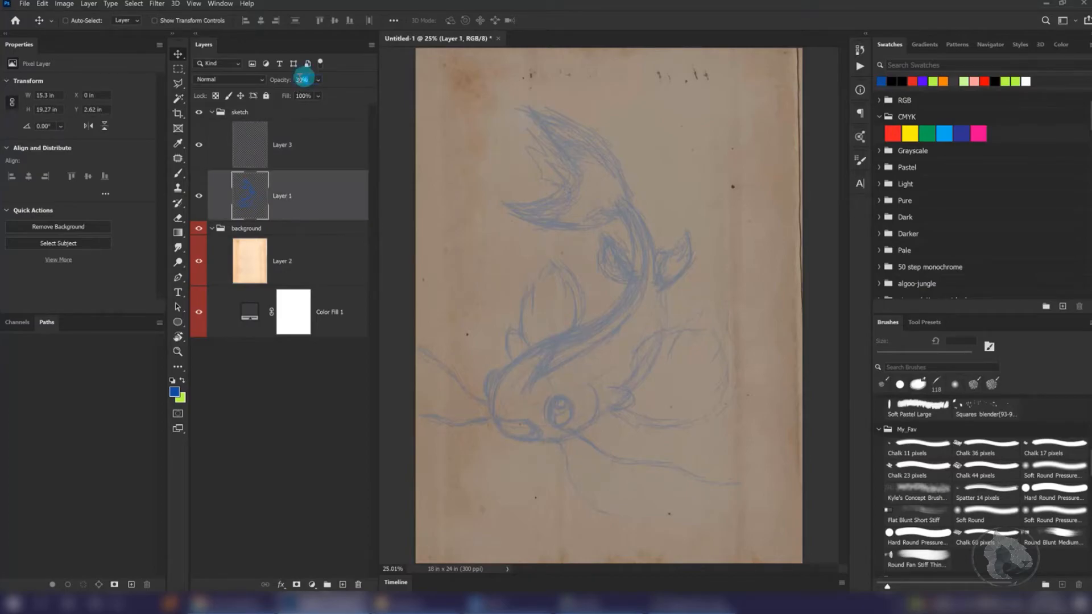
click(285, 152)
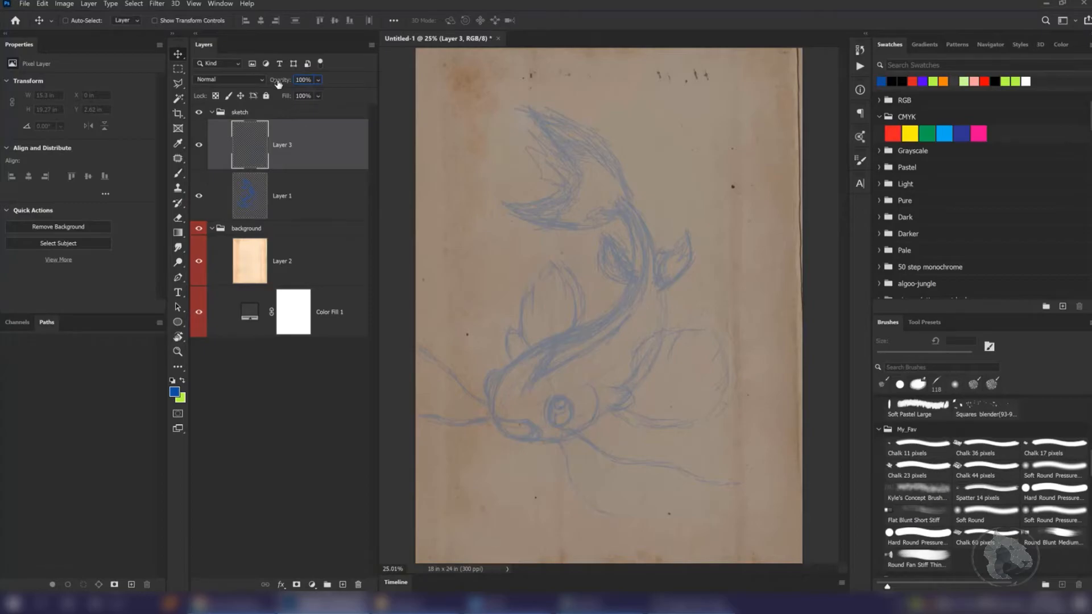
drag(308, 81, 287, 79)
double_click(308, 80)
click(297, 187)
text(30)
key(Return)
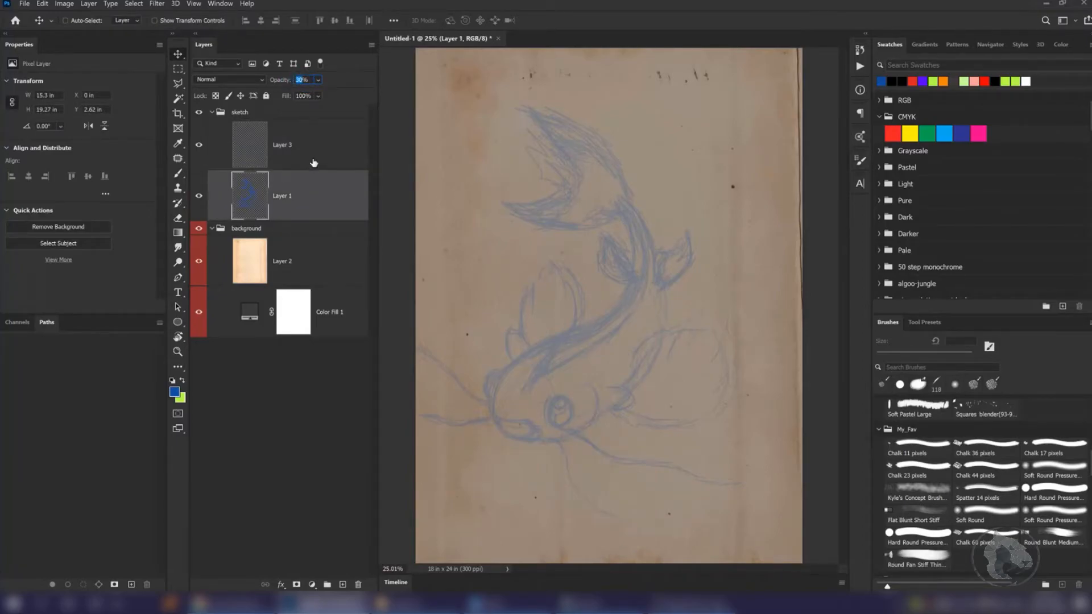
- Make the empty Layer 3 active and switch to the Brush tool for redrawing the koi's head
click(301, 146)
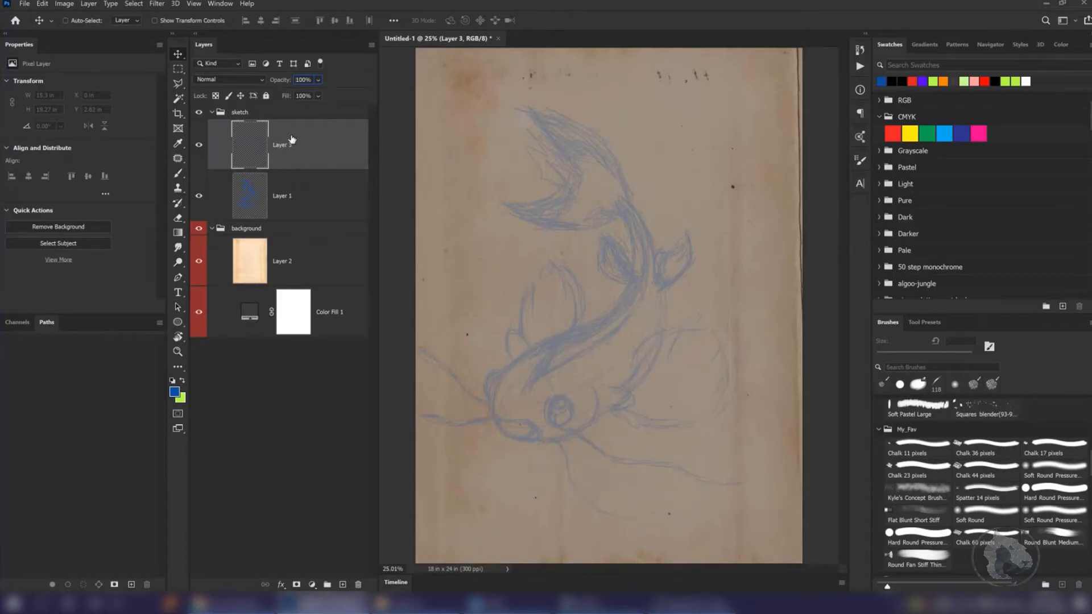
scroll(548, 309, down, 10)
scroll(549, 307, up, 1)
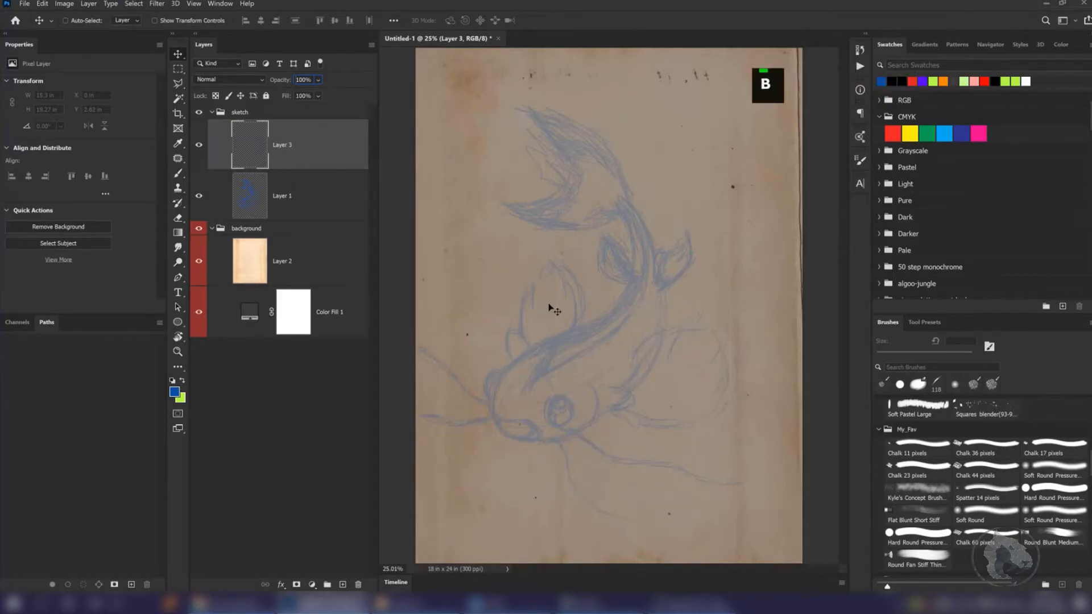
scroll(551, 369, up, 4)
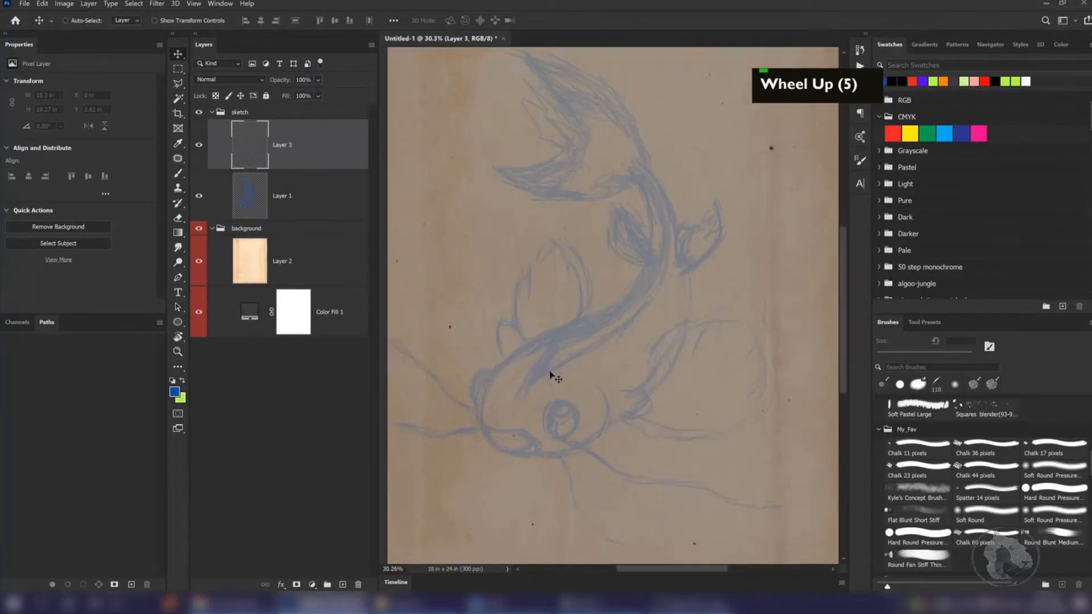
key(b)
scroll(550, 375, up, 2)
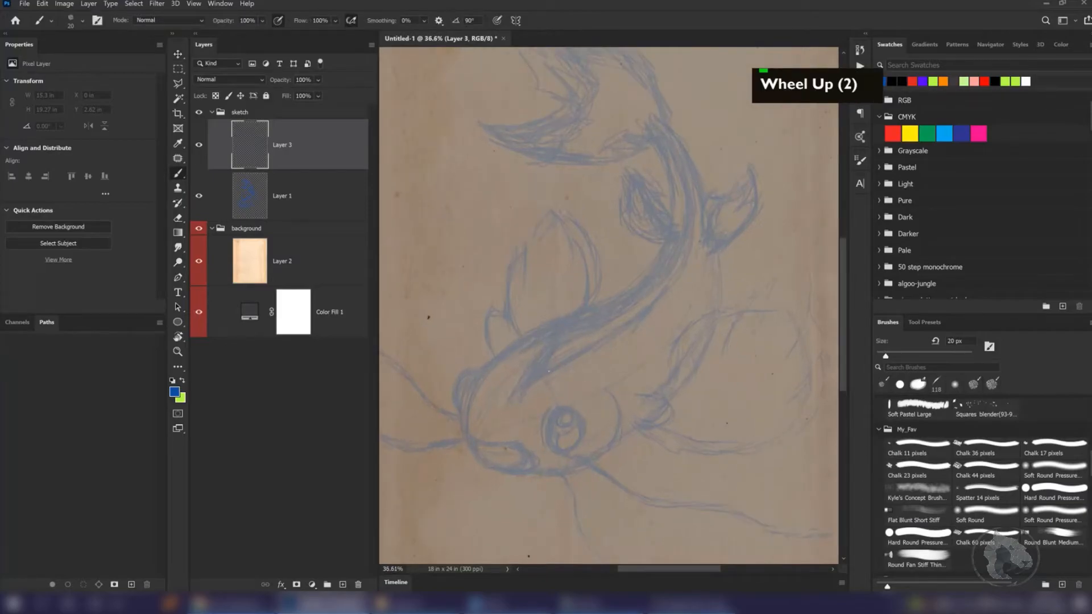
key(space)
drag(512, 288, 495, 268)
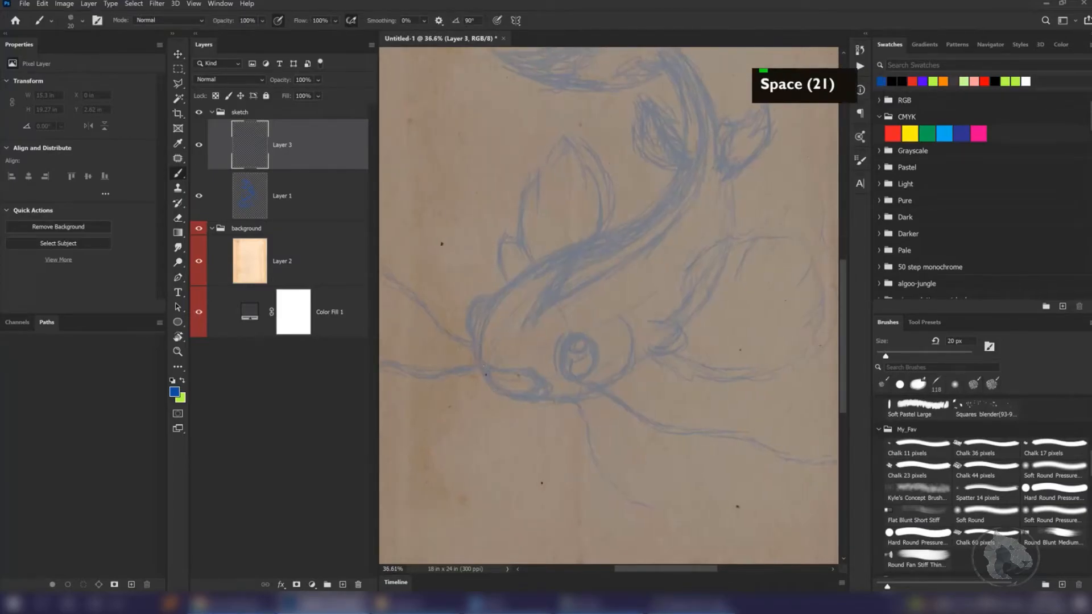
- Set the brush size to 15 px for the refined linework
key(z)
drag(517, 343, 514, 363)
key(q)
key(q)
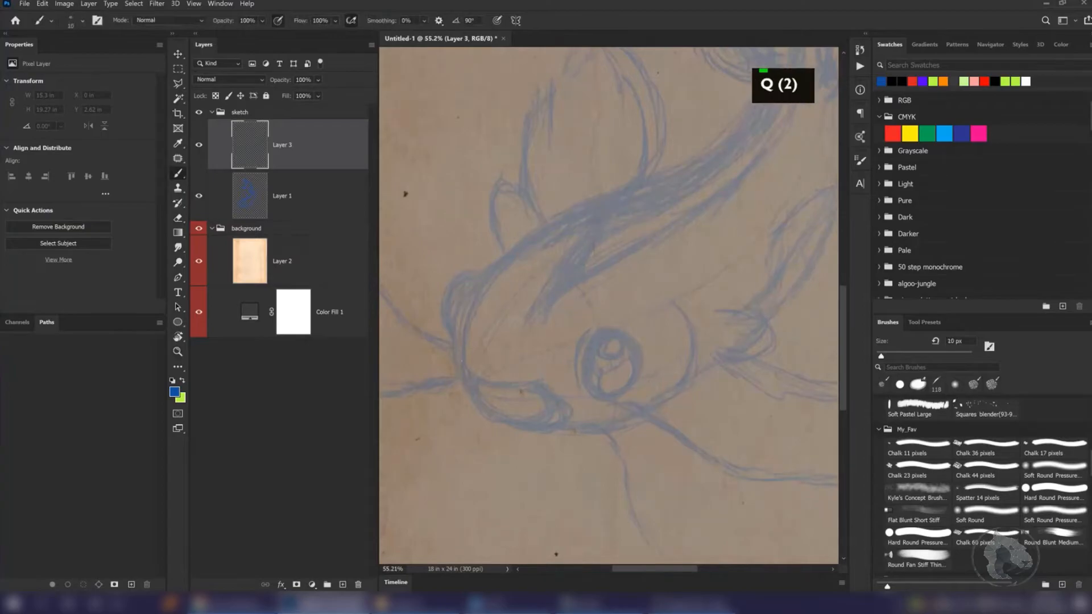
key(w)
key(w)
key(q)
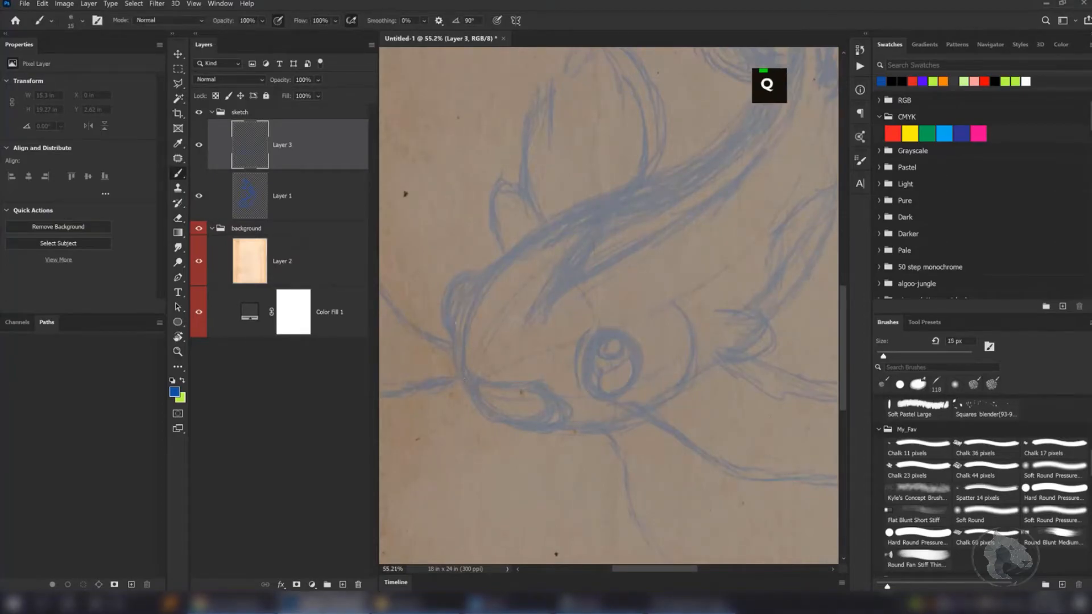
- Draw a clean blue contour stroke on Layer 3 along the front curve of the koi's head beside the far eye
key(z)
mouse_move(505, 354)
mouse_down()
mouse_move(530, 348)
mouse_move(549, 319)
mouse_move(512, 384)
mouse_up()
key(space)
drag(501, 319, 506, 362)
mouse_move(511, 280)
mouse_down()
mouse_move(503, 345)
mouse_move(508, 273)
mouse_move(586, 187)
mouse_up()
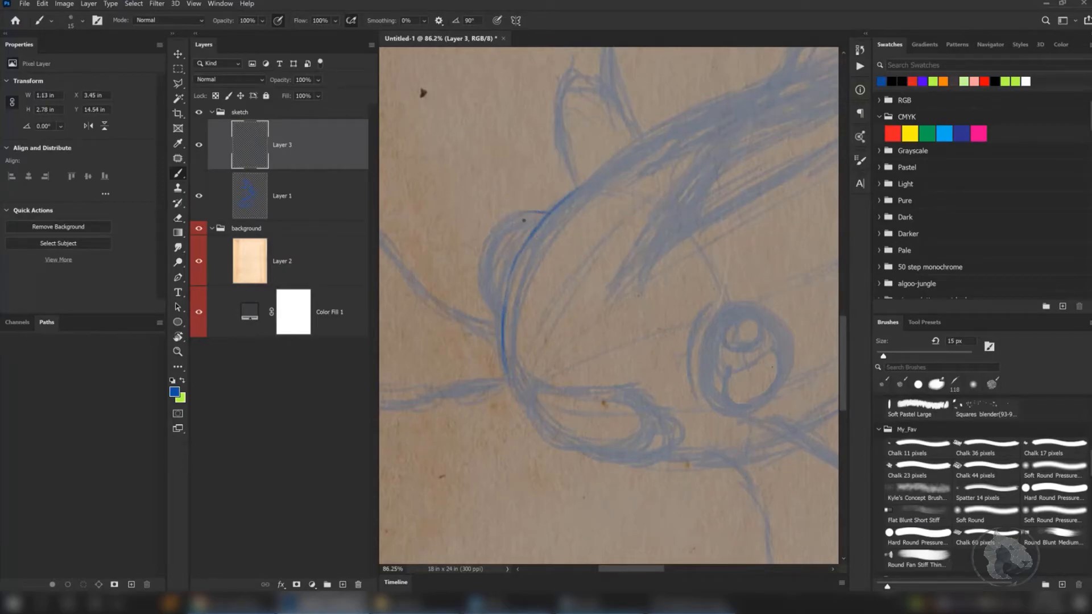
- Outline the far eye bulging from the front of the koi's head and add short pointed fin strokes just above it
mouse_move(524, 215)
mouse_down()
mouse_move(493, 242)
mouse_move(486, 279)
mouse_up()
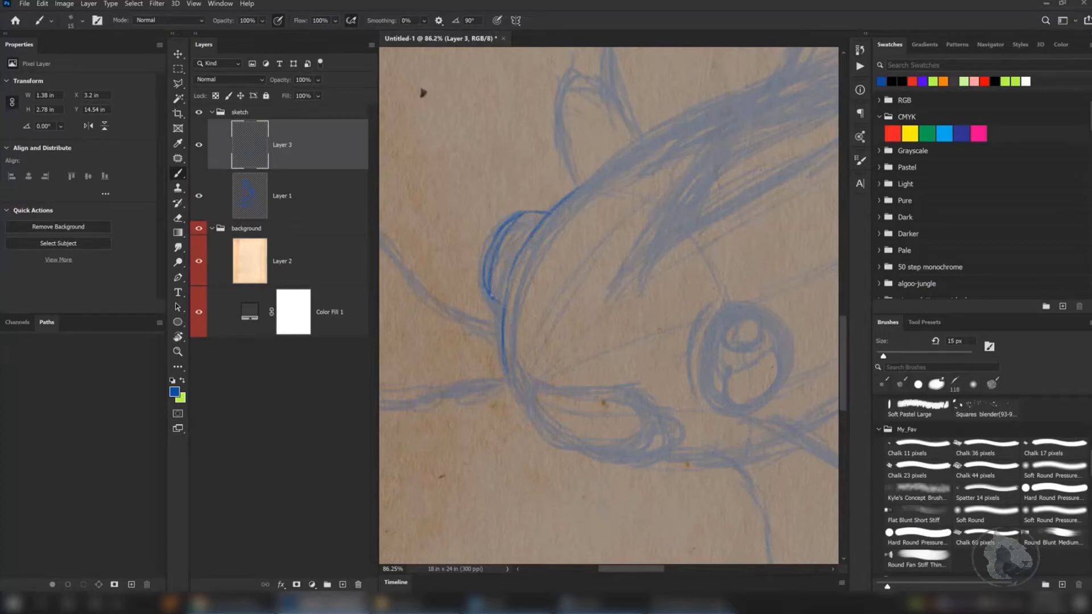
key(space)
drag(557, 236, 552, 302)
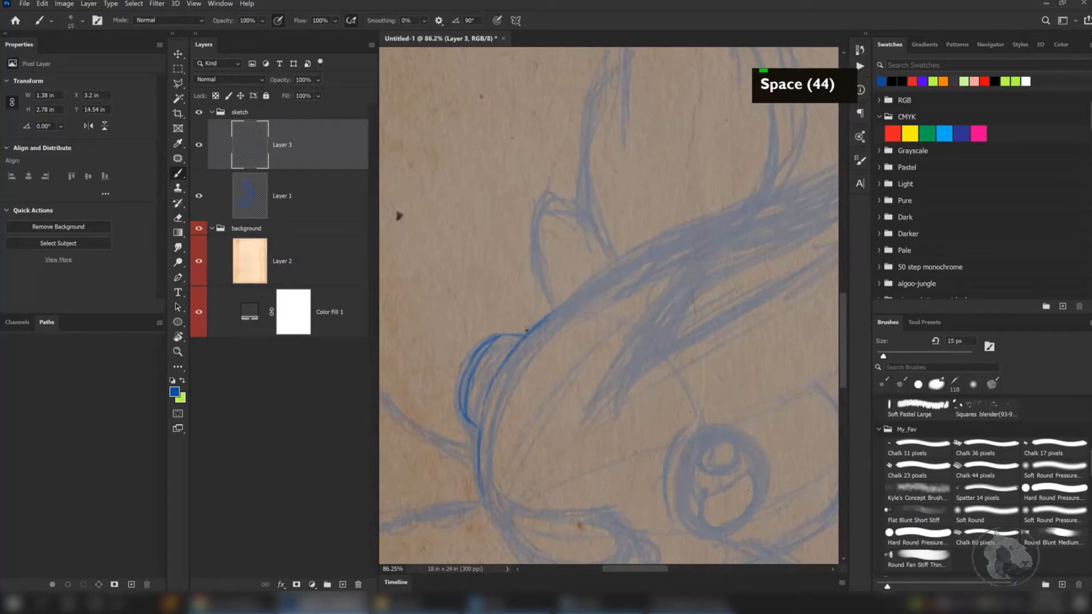
drag(523, 330, 510, 301)
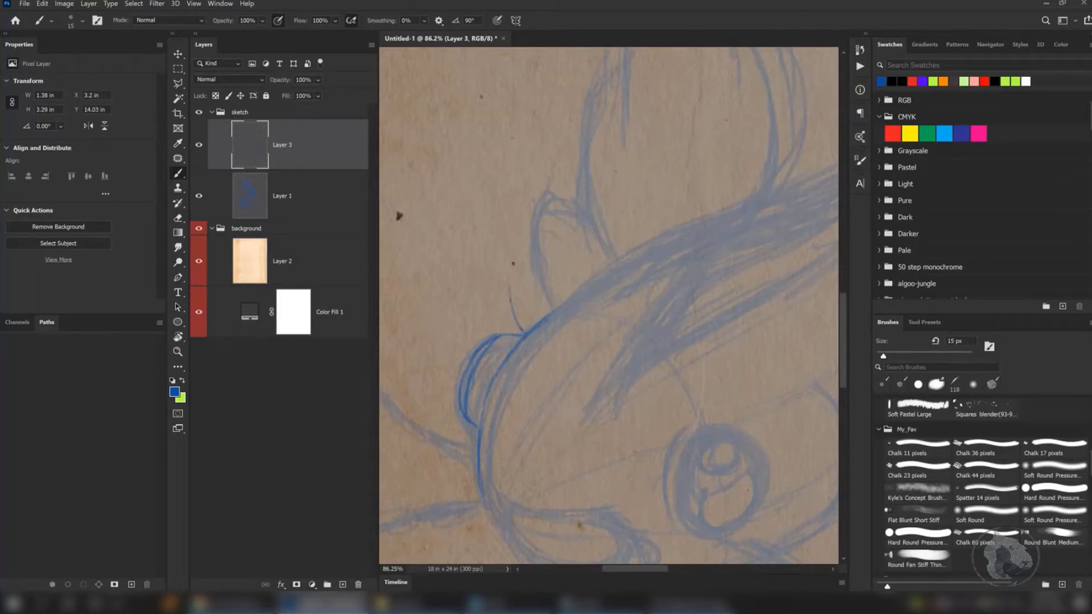
drag(514, 263, 523, 285)
- Redraw the front edge and pointed tip of the large fin rising from the koi's back in blue
key(space)
drag(611, 178, 561, 261)
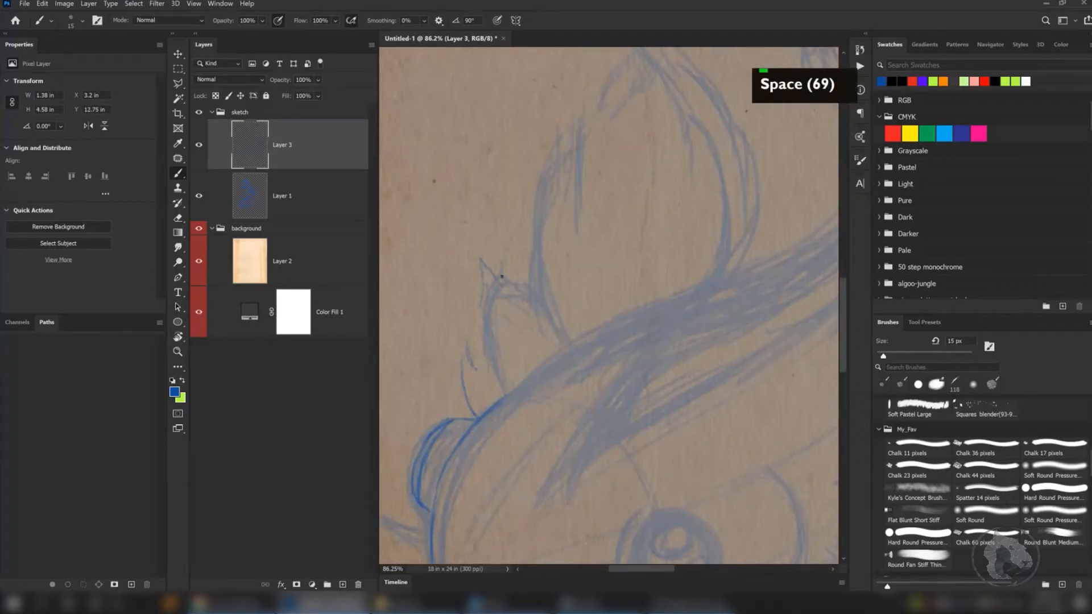
click(541, 294)
mouse_move(535, 285)
mouse_down()
mouse_move(555, 328)
mouse_move(519, 213)
mouse_move(541, 312)
mouse_move(496, 334)
mouse_move(528, 208)
mouse_move(548, 234)
mouse_move(547, 279)
mouse_move(538, 233)
mouse_move(556, 211)
mouse_move(586, 254)
mouse_move(564, 195)
mouse_up()
key(space)
key(space)
key(space)
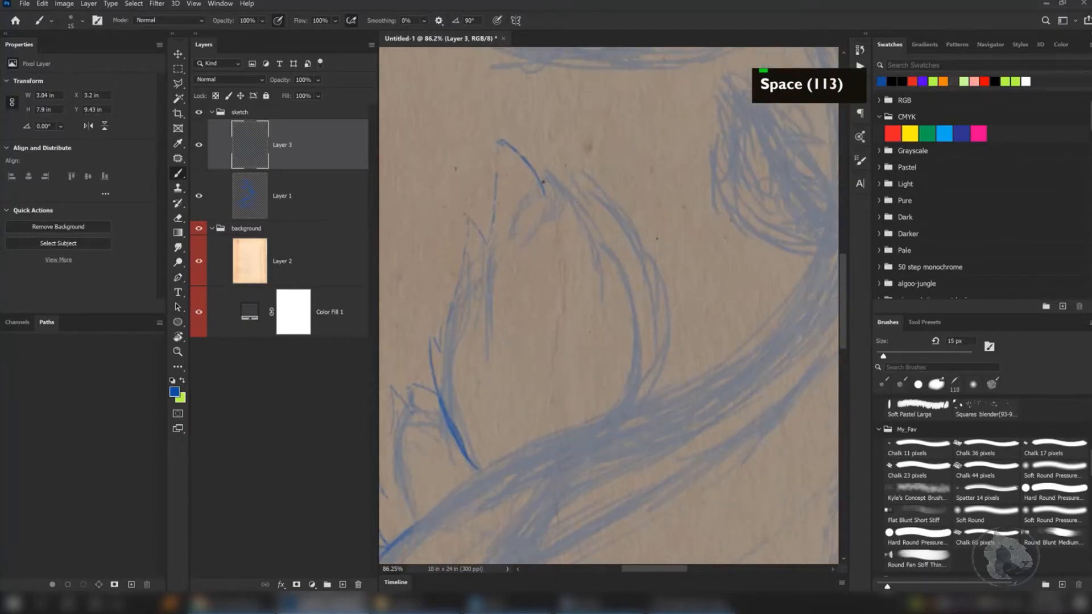
- Draw the large fin's curved rear edge and a long inner ray running down toward the back
mouse_move(544, 178)
mouse_down()
mouse_move(619, 272)
mouse_move(642, 223)
mouse_up()
key(space)
drag(532, 395, 515, 308)
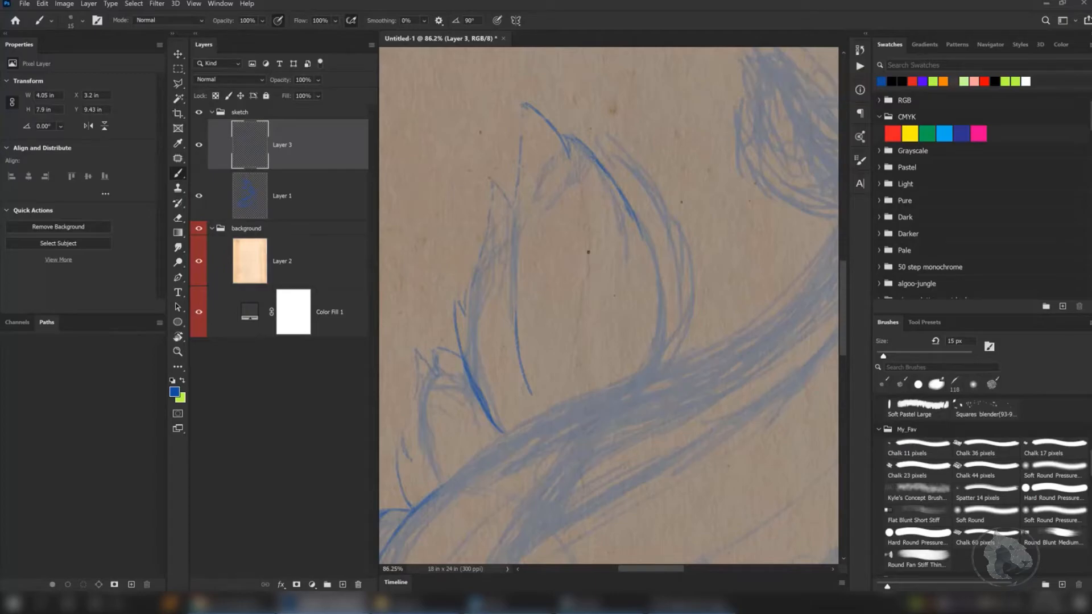
- Choose the Hard Round Pressure brush preset and draw the curved flap at the base of the large fin
key(space)
drag(590, 320, 592, 244)
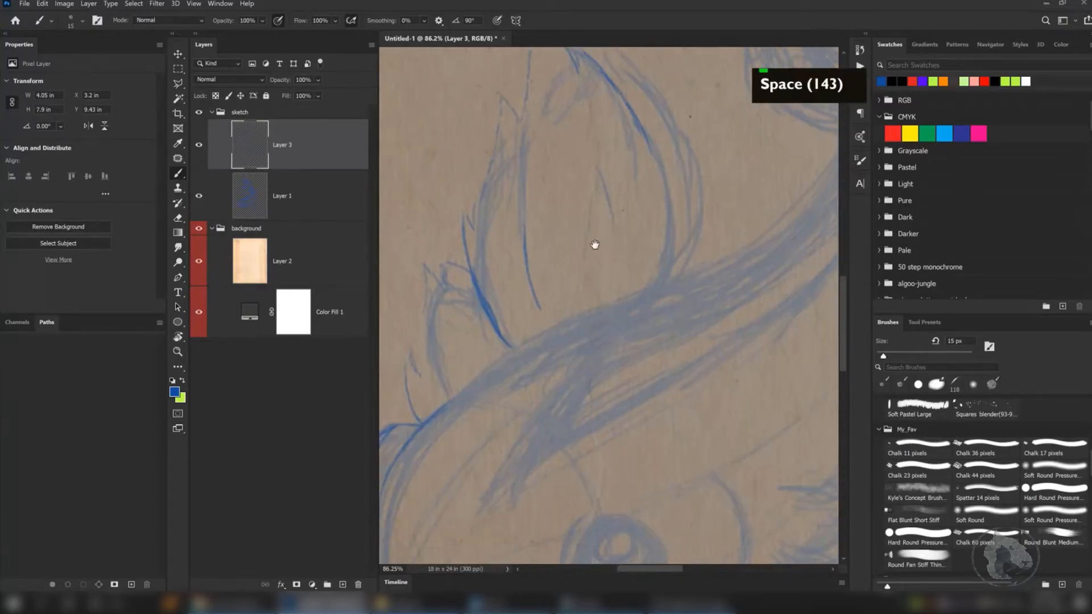
click(1055, 492)
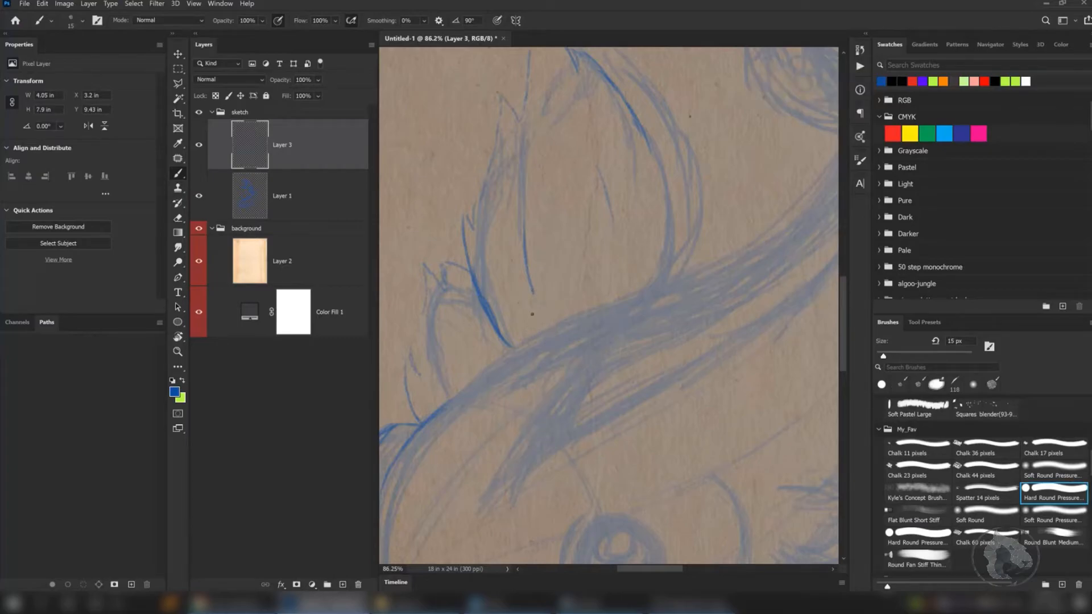
mouse_move(508, 335)
mouse_down()
mouse_move(521, 308)
mouse_move(654, 225)
mouse_move(637, 280)
mouse_move(585, 340)
mouse_up()
- Trace the top contour of the head with overlapping strokes from the far eye up to the large fin's base
key(space)
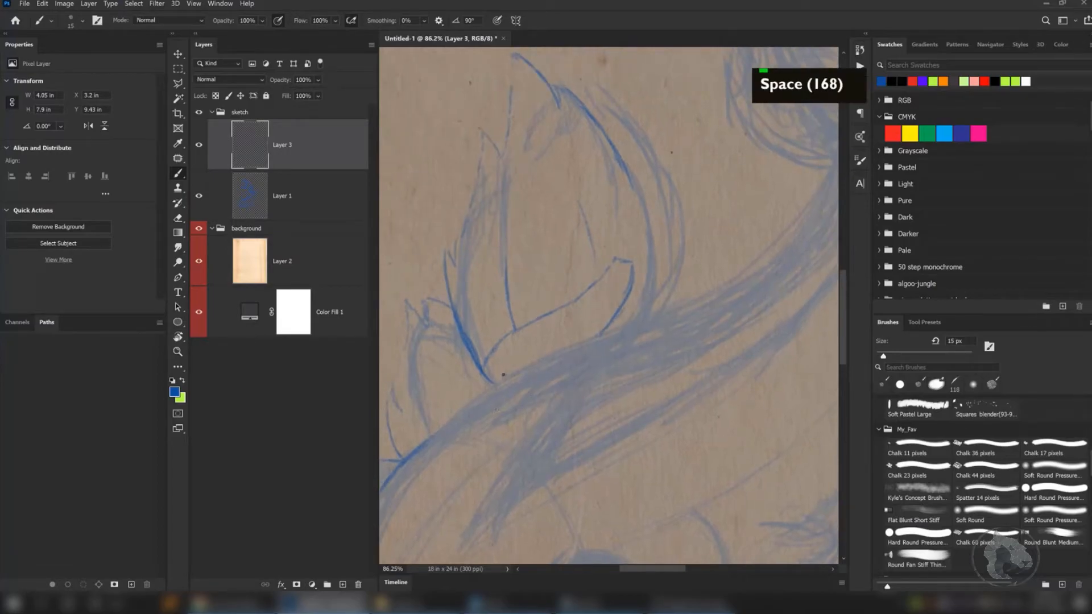
drag(492, 366, 570, 296)
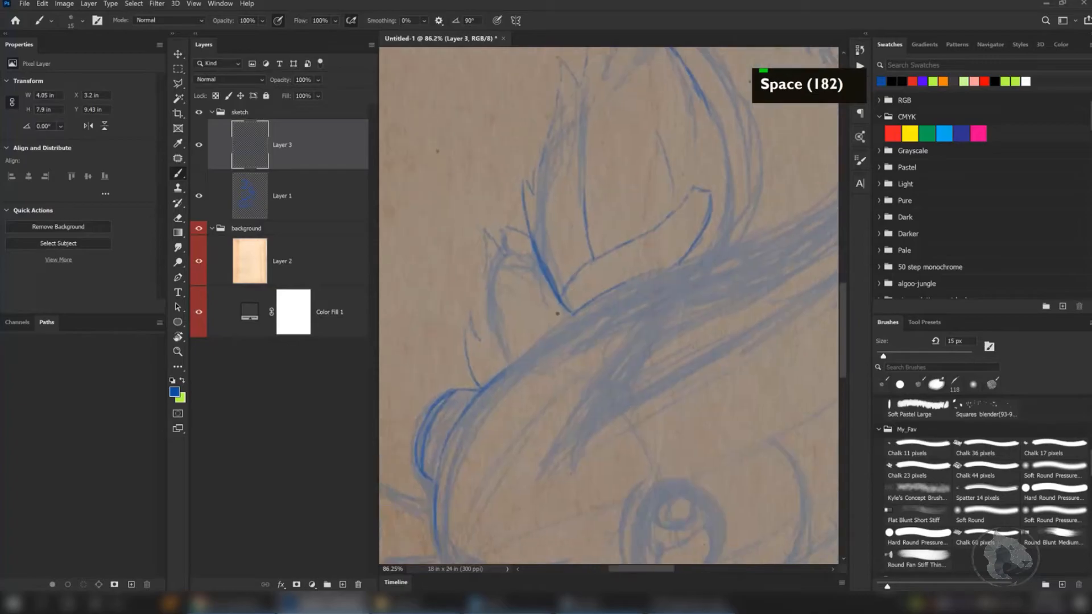
drag(485, 385, 570, 312)
drag(527, 343, 550, 327)
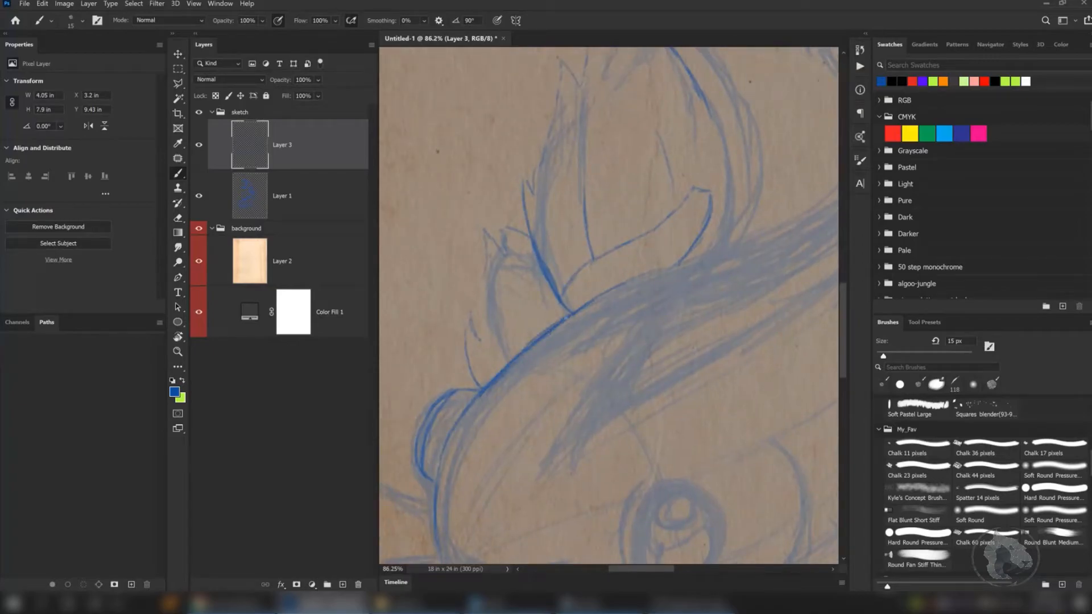
mouse_move(500, 377)
mouse_down()
mouse_move(560, 298)
mouse_move(648, 247)
mouse_up()
drag(577, 298, 624, 259)
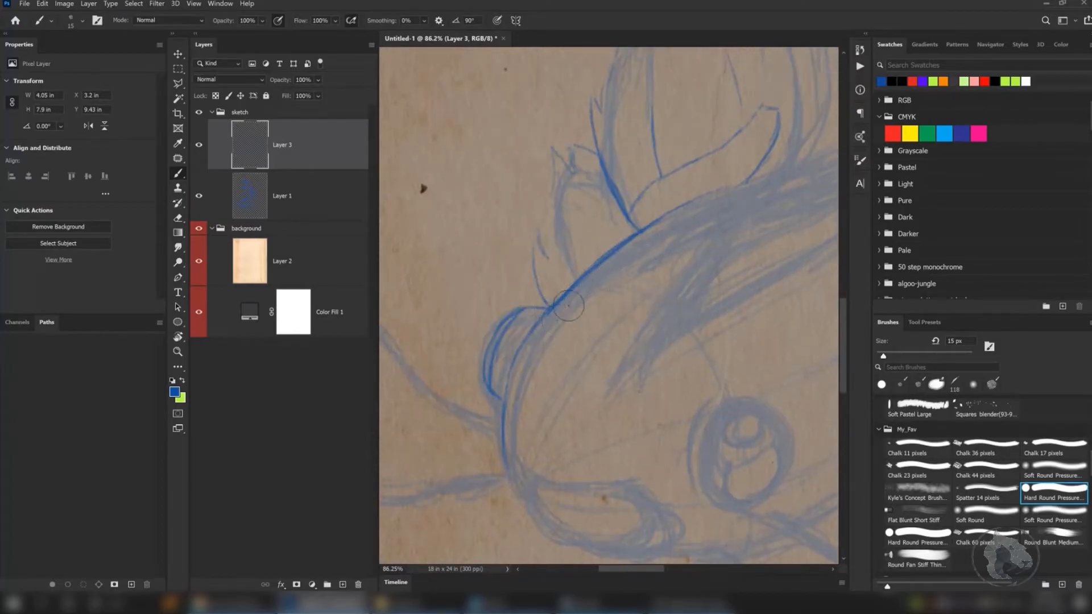
drag(560, 319, 591, 279)
- Carry the snout contour down to the front of the mouth and begin the upper lip line
key(space)
mouse_move(654, 259)
mouse_down()
mouse_move(595, 225)
mouse_move(587, 241)
mouse_up()
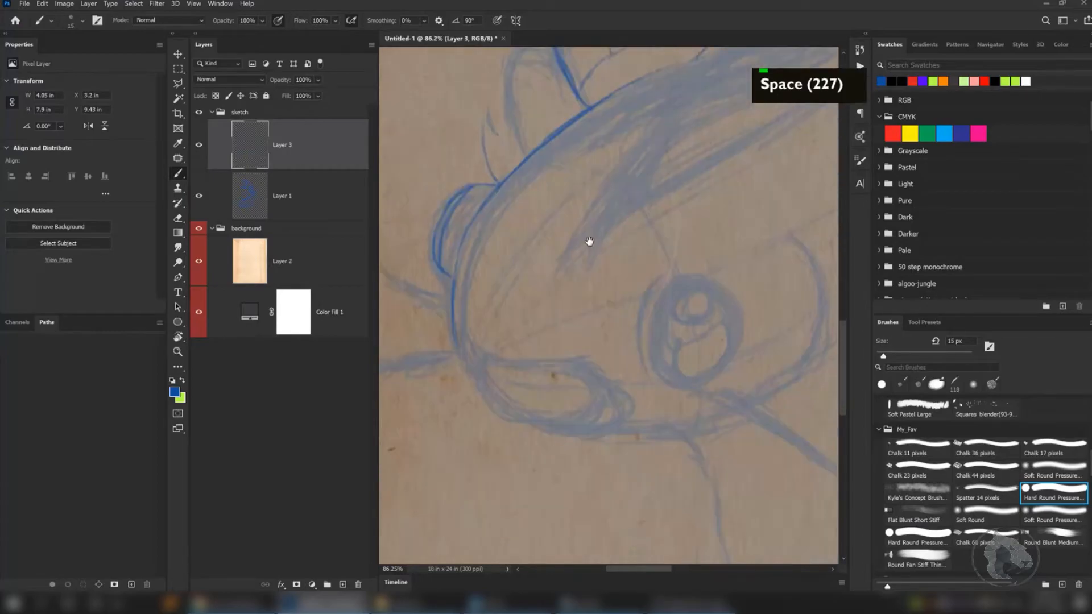
drag(560, 308, 563, 317)
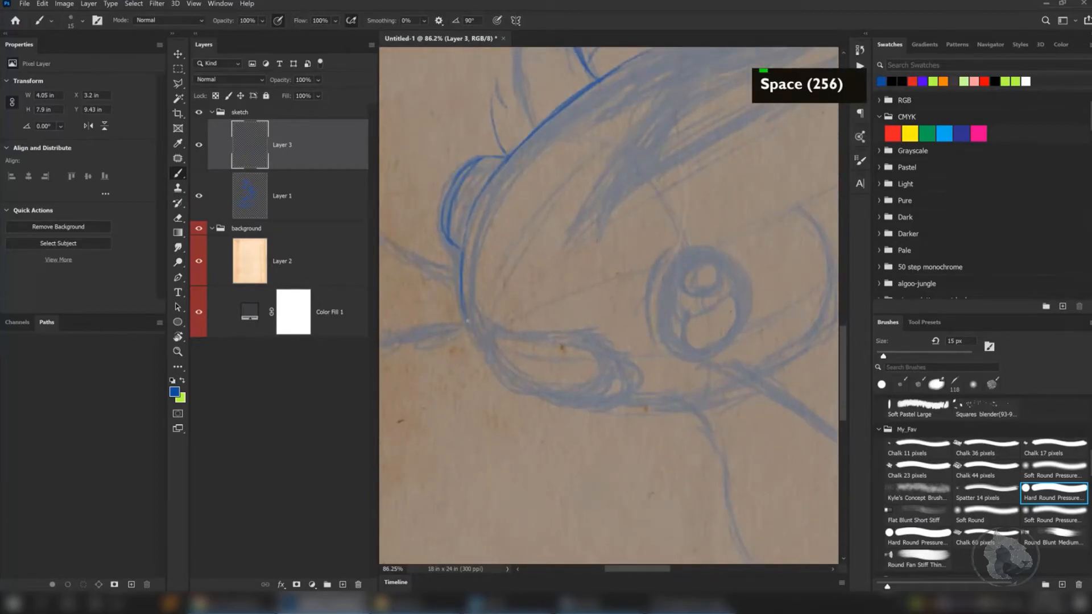
mouse_move(466, 318)
mouse_down()
mouse_move(460, 329)
mouse_move(501, 334)
mouse_move(463, 342)
mouse_move(453, 320)
mouse_move(519, 312)
mouse_move(492, 307)
mouse_up()
key(b)
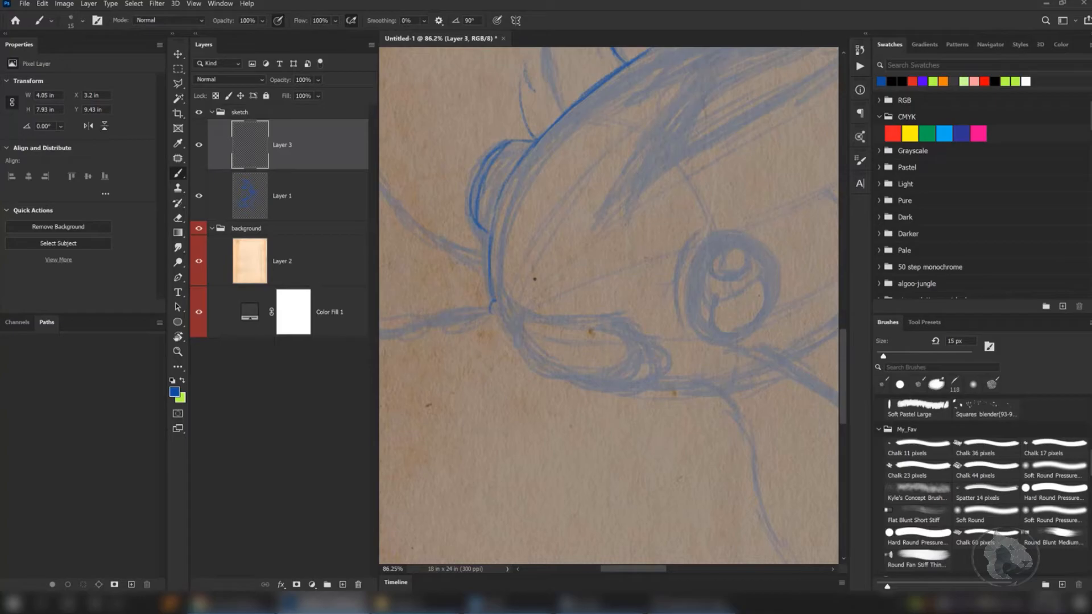
key(space)
drag(590, 325, 612, 309)
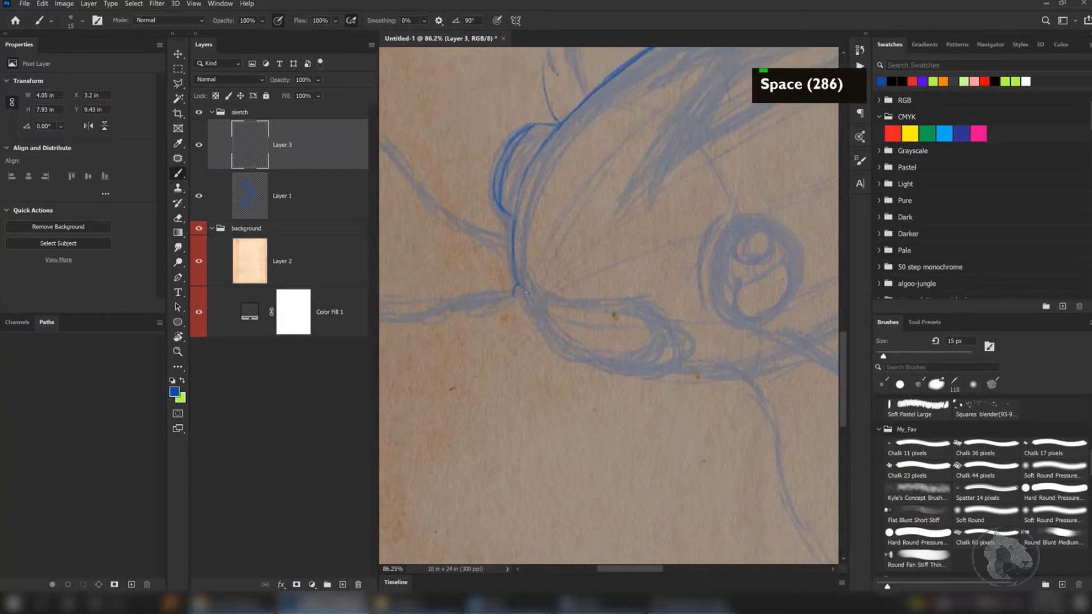
drag(523, 293, 549, 301)
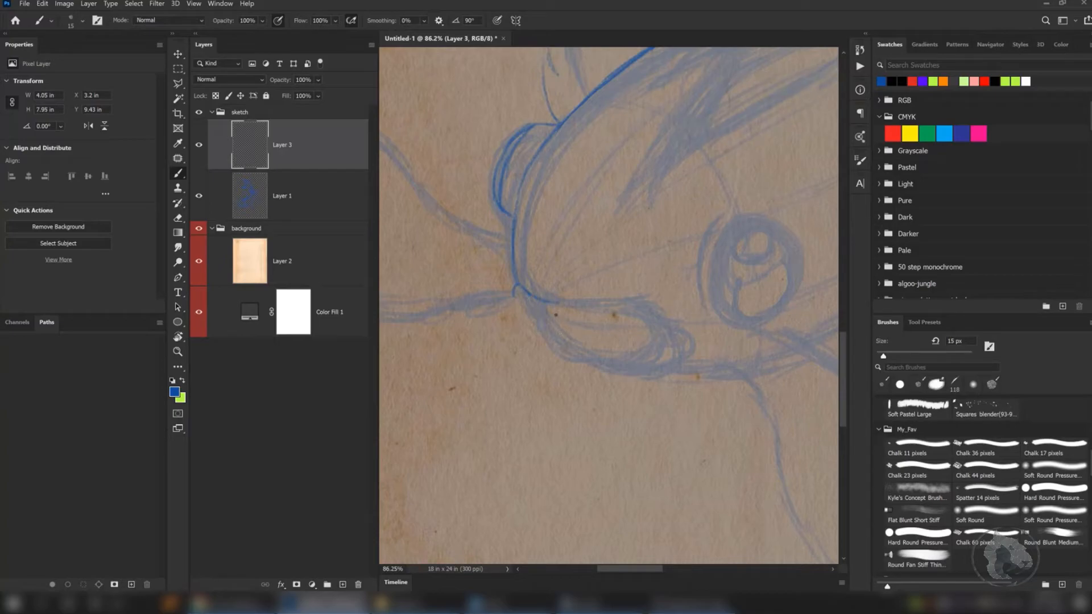
- Outline the upper lip with two parallel curves that meet at the corner of the mouth
mouse_move(587, 297)
mouse_down()
mouse_move(627, 297)
mouse_move(609, 296)
mouse_move(664, 319)
mouse_move(632, 305)
mouse_move(665, 319)
mouse_up()
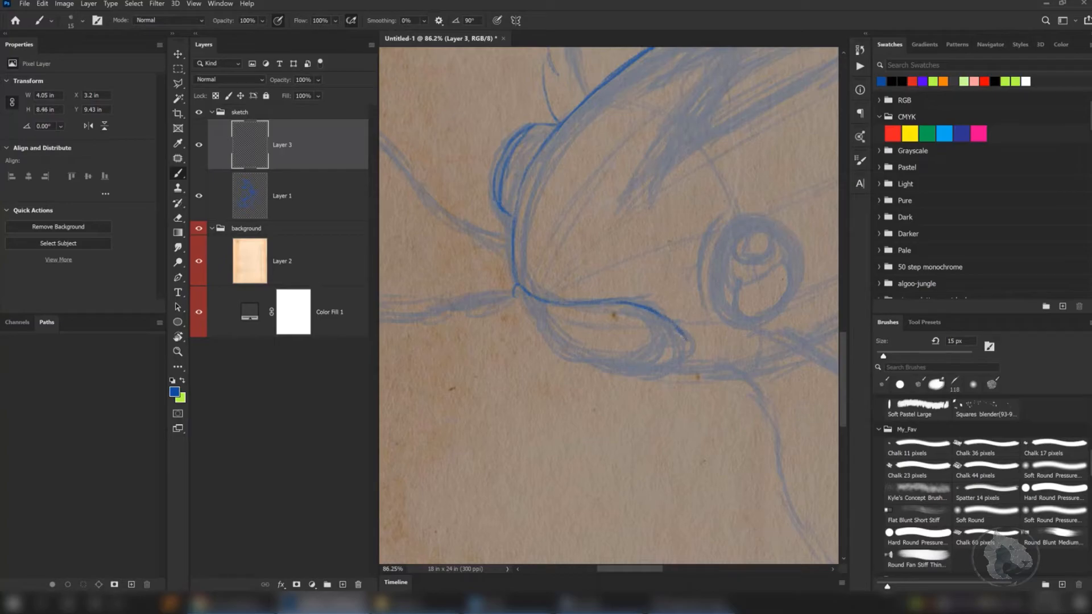
drag(693, 354, 682, 367)
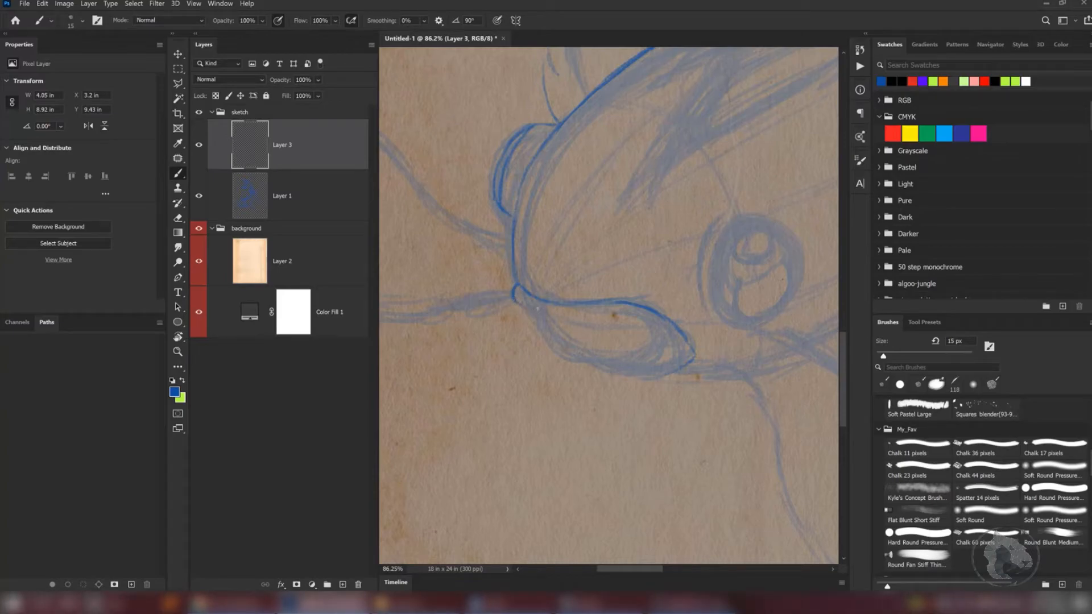
mouse_move(614, 314)
mouse_down()
mouse_move(658, 330)
mouse_move(690, 356)
mouse_move(677, 363)
mouse_up()
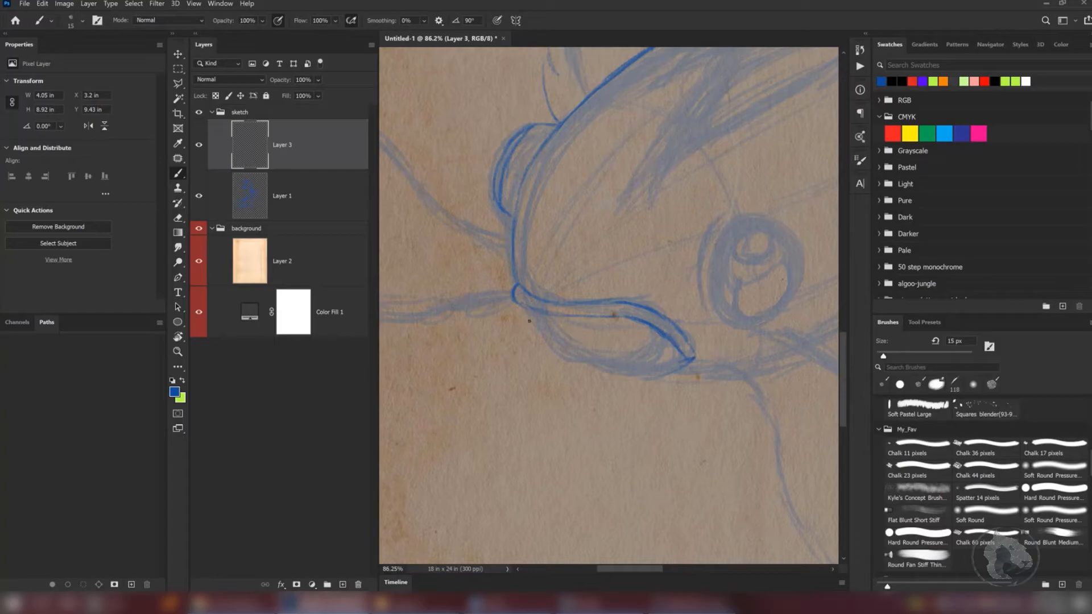
- Draw the lower lip as inner and outer curves from the front of the mouth back to its corner
mouse_move(531, 316)
mouse_down()
mouse_move(538, 351)
mouse_move(555, 360)
mouse_move(660, 367)
mouse_move(583, 376)
mouse_up()
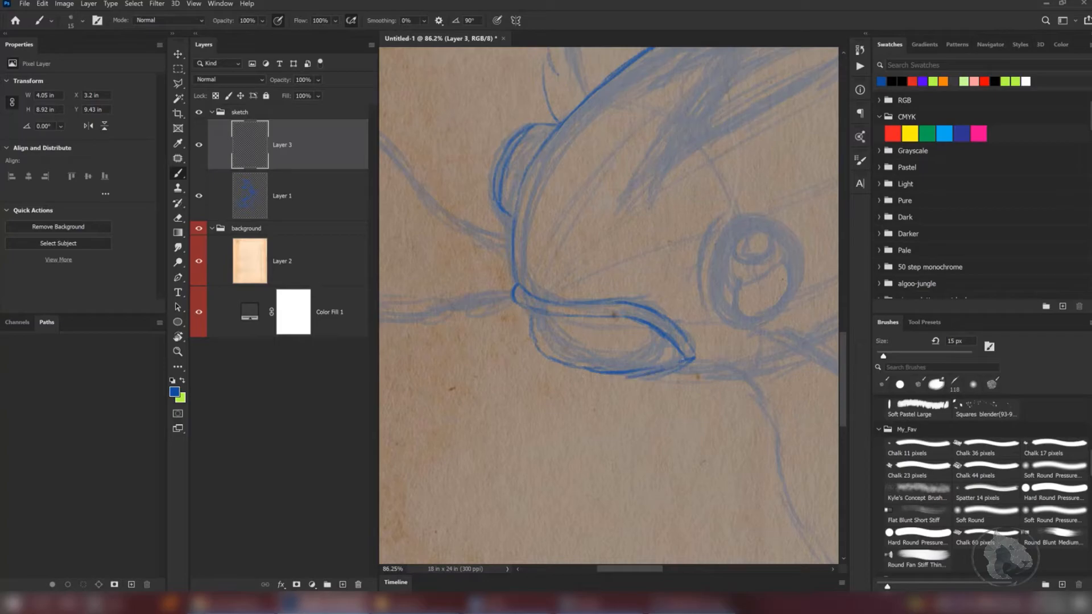
mouse_move(520, 316)
mouse_down()
mouse_move(523, 356)
mouse_move(550, 376)
mouse_move(629, 385)
mouse_up()
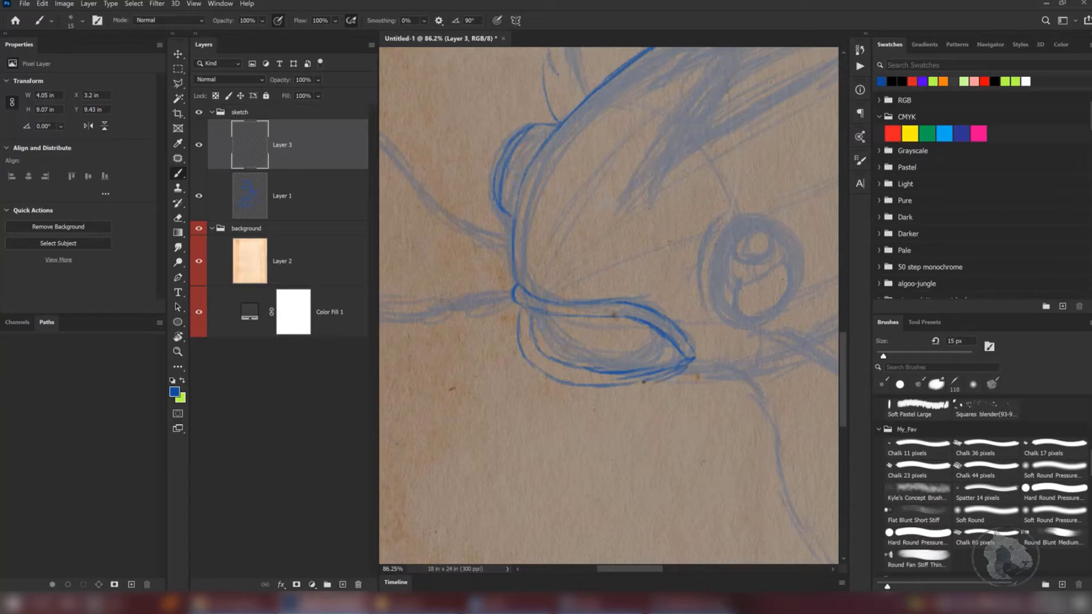
key(space)
drag(678, 329, 612, 349)
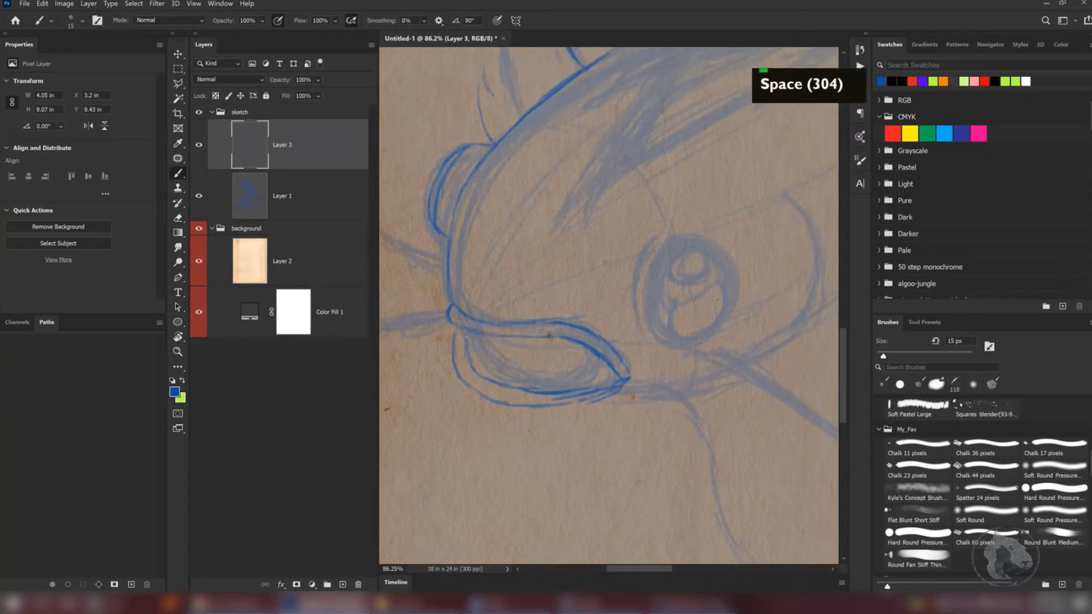
mouse_move(456, 355)
mouse_down()
mouse_move(484, 398)
mouse_move(526, 405)
mouse_move(608, 395)
mouse_move(626, 380)
mouse_up()
- Draw the near eye's round outline with a curved socket line along its front side
key(space)
drag(629, 325, 571, 375)
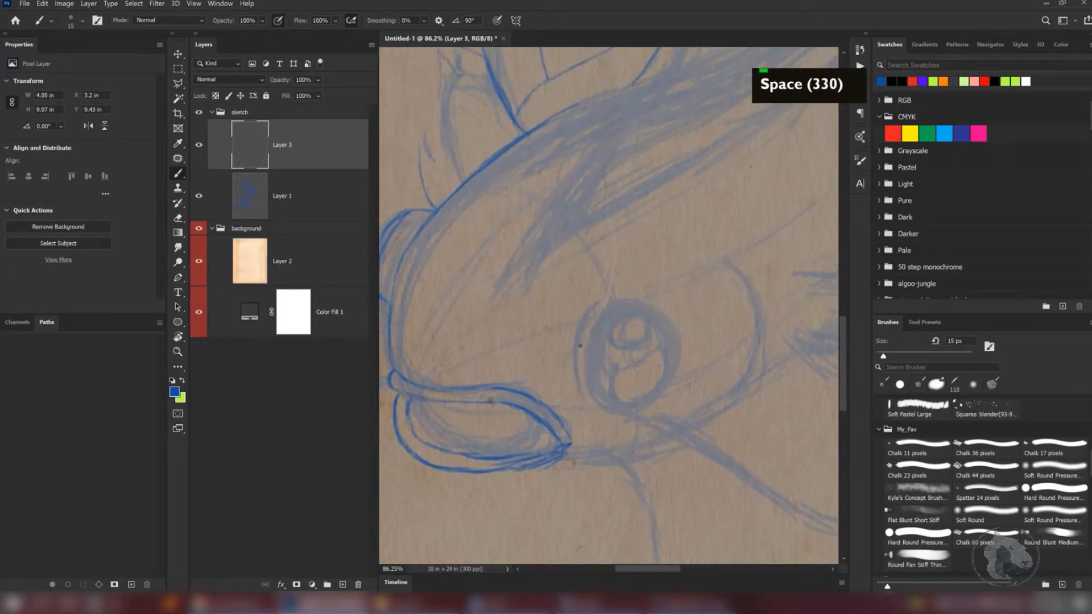
key(z)
mouse_move(613, 317)
mouse_down()
mouse_move(595, 320)
mouse_move(602, 329)
mouse_move(607, 307)
mouse_up()
key(space)
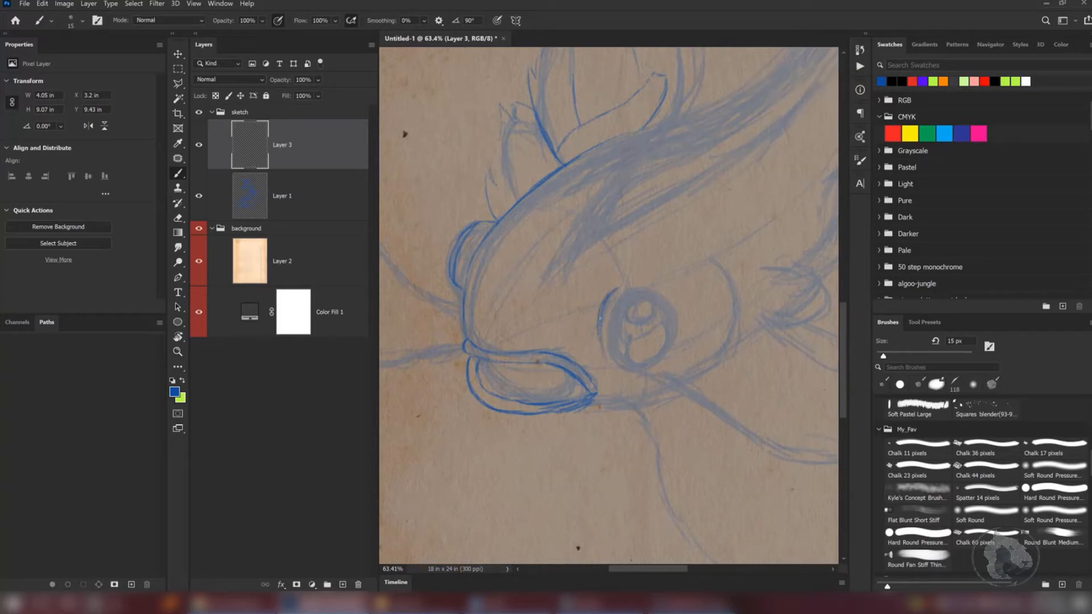
key(space)
mouse_move(637, 322)
mouse_down()
mouse_move(655, 257)
mouse_move(679, 270)
mouse_up()
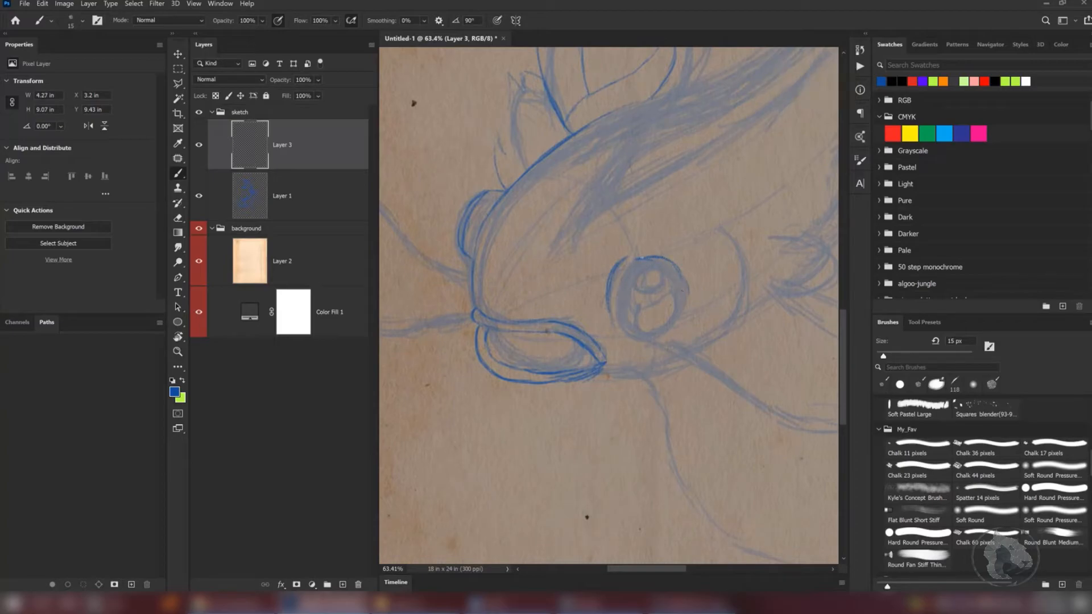
drag(624, 277, 619, 293)
drag(685, 274, 685, 313)
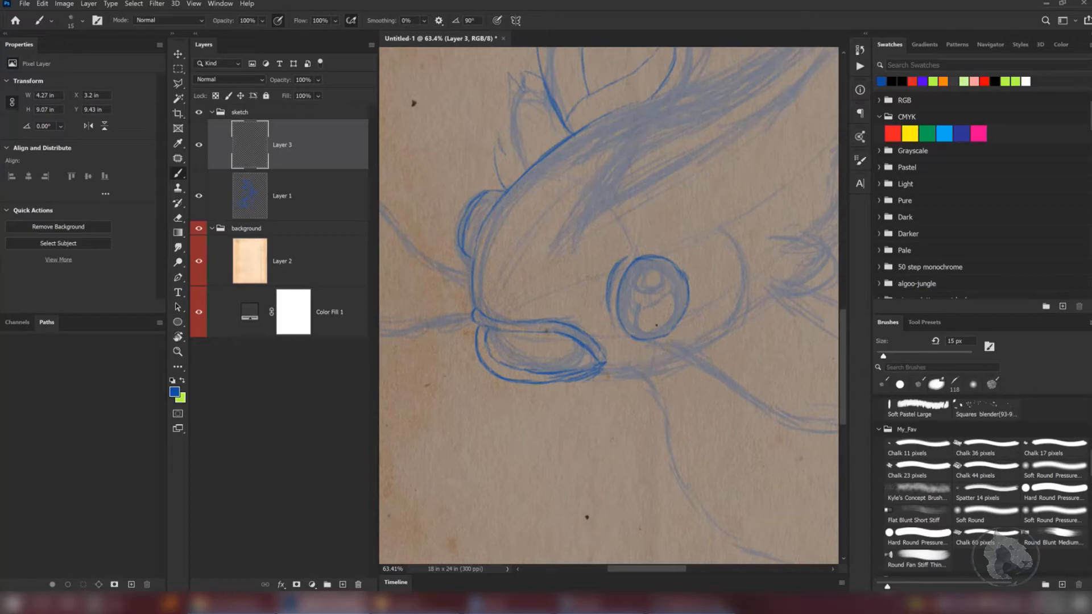
- Draw a small oval highlight and a larger curved reflection shape inside the near eye
key(space)
drag(691, 277, 610, 295)
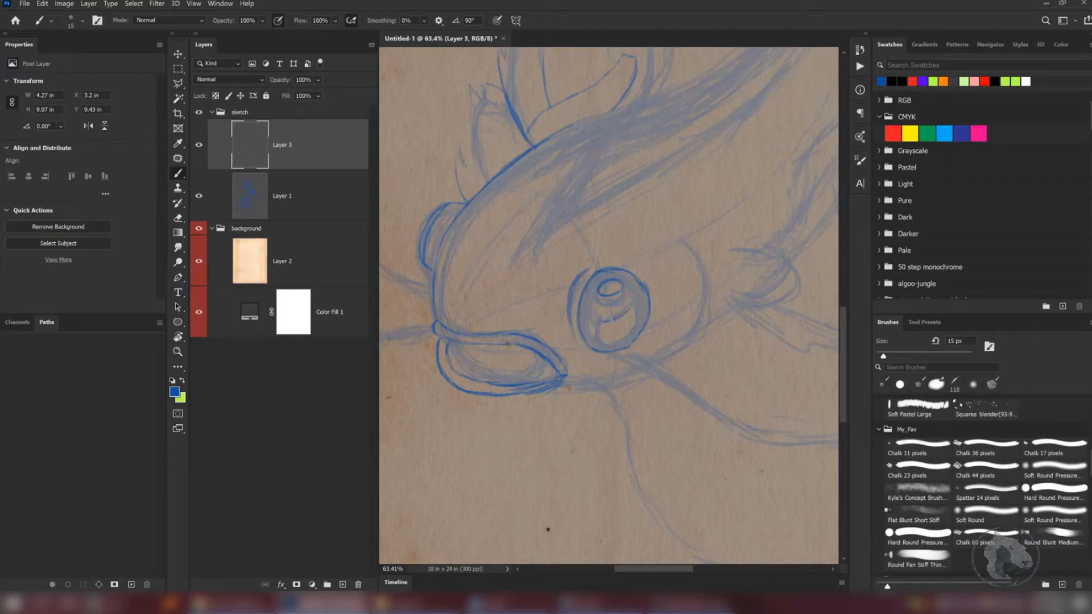
drag(635, 306, 621, 319)
mouse_move(624, 316)
mouse_down()
mouse_move(635, 305)
mouse_move(632, 320)
mouse_up()
- Set the brush size to 20 px and shade the near eye blue around its two highlight shapes
key(w)
key(bracketright)
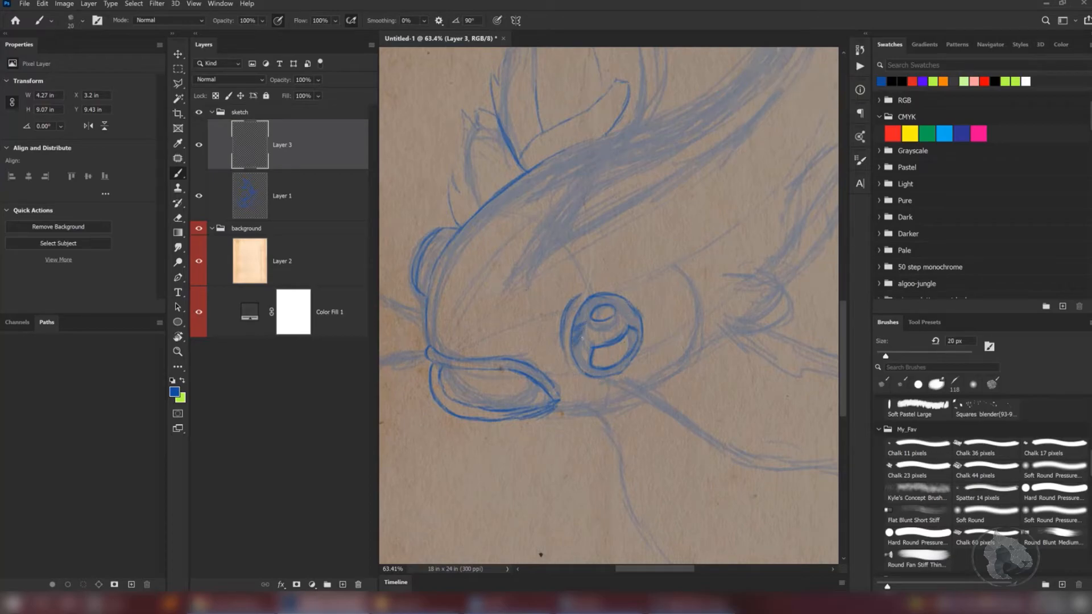
drag(586, 367, 581, 317)
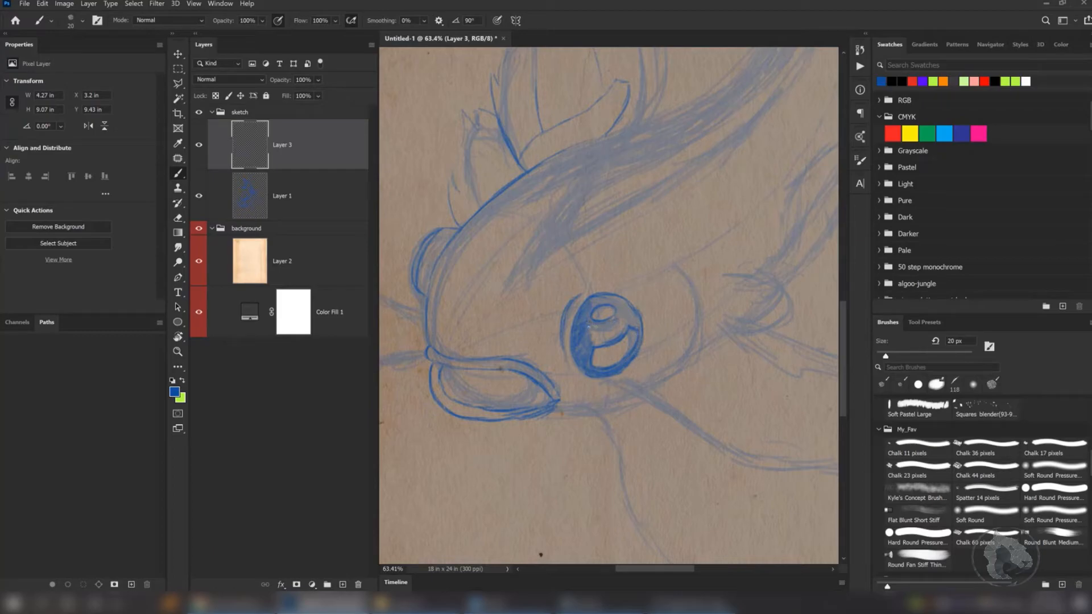
mouse_move(589, 326)
mouse_down()
mouse_move(586, 341)
mouse_move(621, 329)
mouse_move(619, 314)
mouse_move(666, 307)
mouse_up()
- Darken the near eye's blue fill along the rim and around the oval highlight, keeping both highlights clear
key(z)
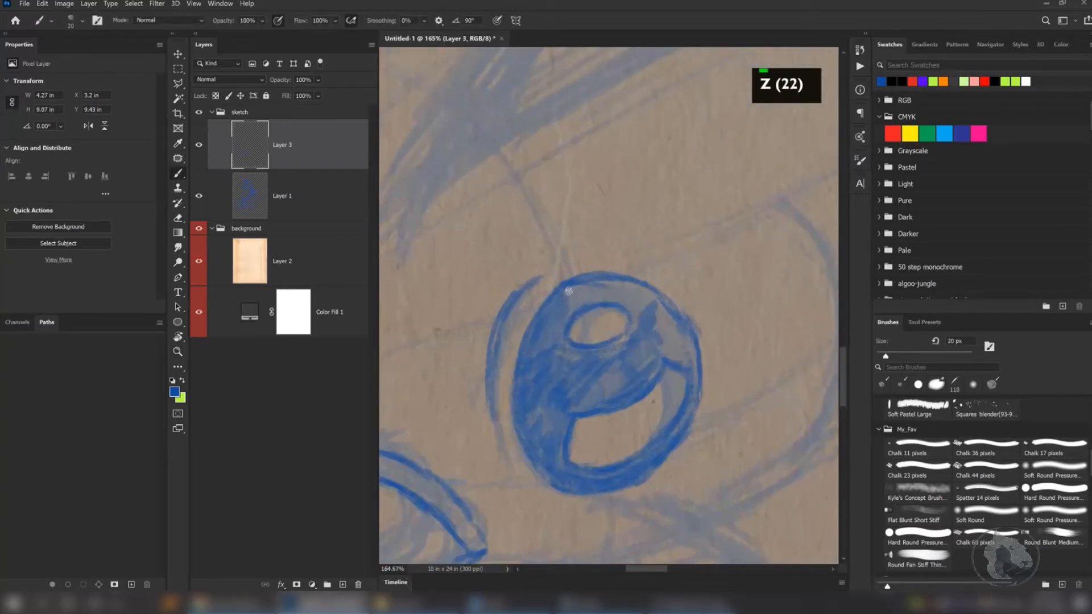
mouse_move(566, 291)
mouse_down()
mouse_move(617, 281)
mouse_move(587, 288)
mouse_move(599, 292)
mouse_move(591, 302)
mouse_move(614, 280)
mouse_move(604, 294)
mouse_move(618, 297)
mouse_move(623, 283)
mouse_move(628, 306)
mouse_move(644, 294)
mouse_move(647, 306)
mouse_move(634, 306)
mouse_move(629, 342)
mouse_move(634, 317)
mouse_move(629, 335)
mouse_move(537, 350)
mouse_move(564, 291)
mouse_move(541, 385)
mouse_move(545, 342)
mouse_move(534, 340)
mouse_move(525, 400)
mouse_move(530, 349)
mouse_move(525, 428)
mouse_move(536, 333)
mouse_move(522, 370)
mouse_move(551, 301)
mouse_move(527, 389)
mouse_move(523, 353)
mouse_move(551, 468)
mouse_move(520, 399)
mouse_move(567, 486)
mouse_move(521, 405)
mouse_move(580, 497)
mouse_move(524, 416)
mouse_move(550, 450)
mouse_move(551, 402)
mouse_move(574, 408)
mouse_move(576, 357)
mouse_move(605, 401)
mouse_move(600, 371)
mouse_move(617, 392)
mouse_move(615, 348)
mouse_up()
key(space)
drag(684, 335, 639, 338)
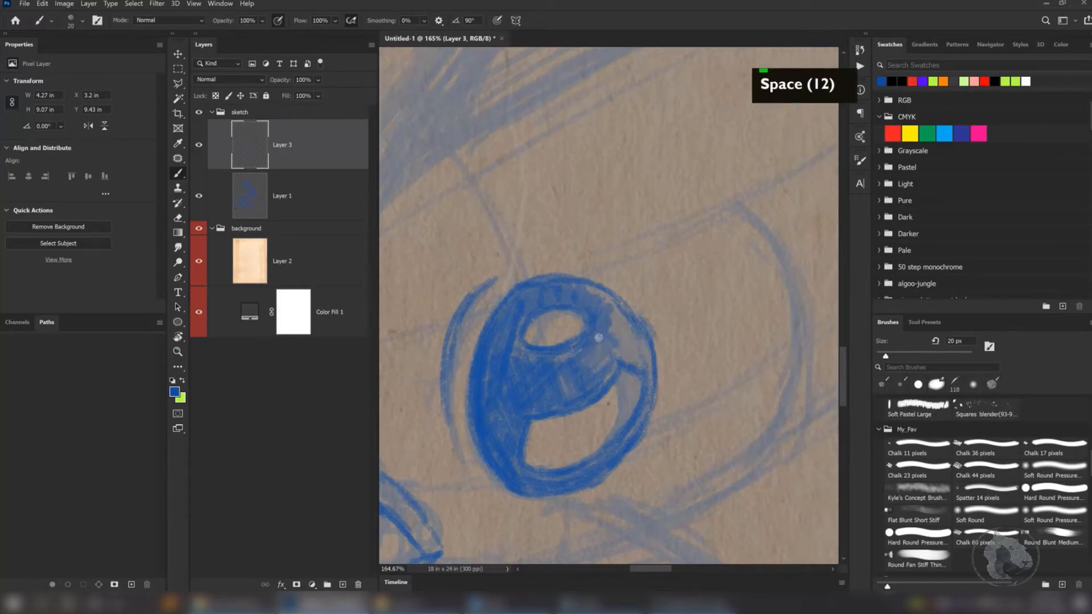
mouse_move(577, 287)
mouse_down()
mouse_move(629, 319)
mouse_move(624, 298)
mouse_move(644, 347)
mouse_move(647, 414)
mouse_move(653, 368)
mouse_move(623, 440)
mouse_move(614, 323)
mouse_move(597, 302)
mouse_move(650, 373)
mouse_move(607, 304)
mouse_move(619, 361)
mouse_move(600, 327)
mouse_move(577, 392)
mouse_move(611, 347)
mouse_move(583, 396)
mouse_move(611, 325)
mouse_up()
- Draw the curved double gill-cover line behind the near eye and extend the jaw contour back toward the side fin
key(z)
key(space)
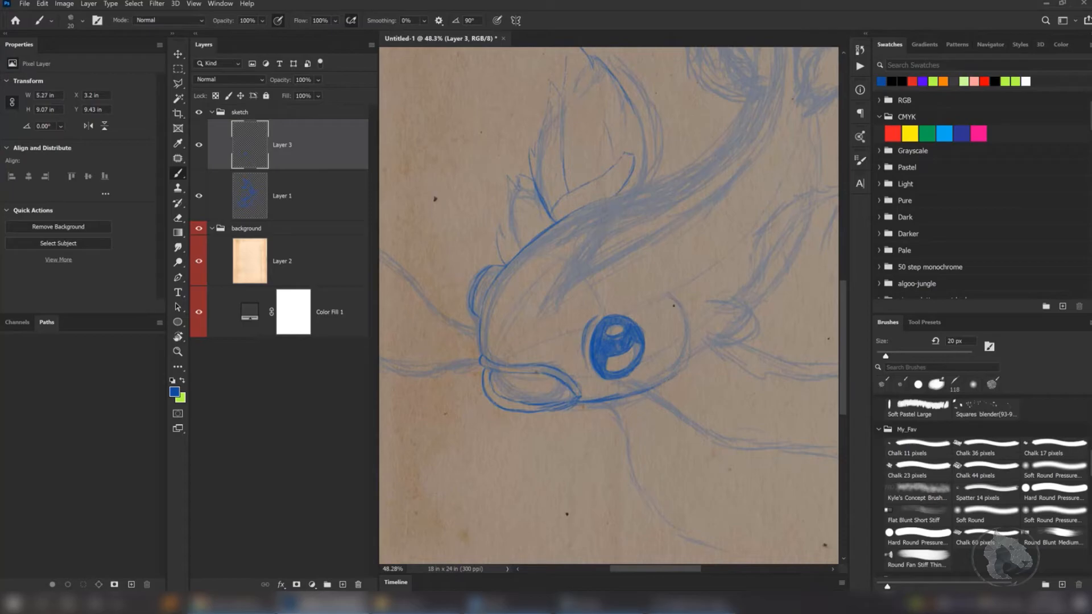
drag(679, 307, 691, 363)
mouse_move(670, 311)
mouse_down()
mouse_move(682, 339)
mouse_move(670, 380)
mouse_up()
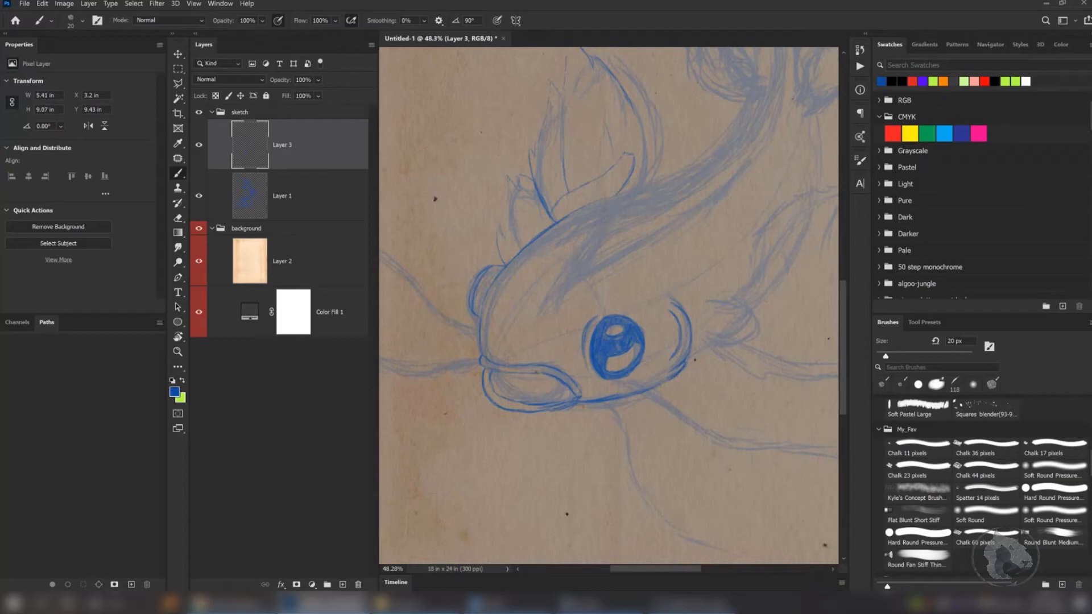
mouse_move(686, 364)
mouse_down()
mouse_move(728, 354)
mouse_move(640, 357)
mouse_up()
key(space)
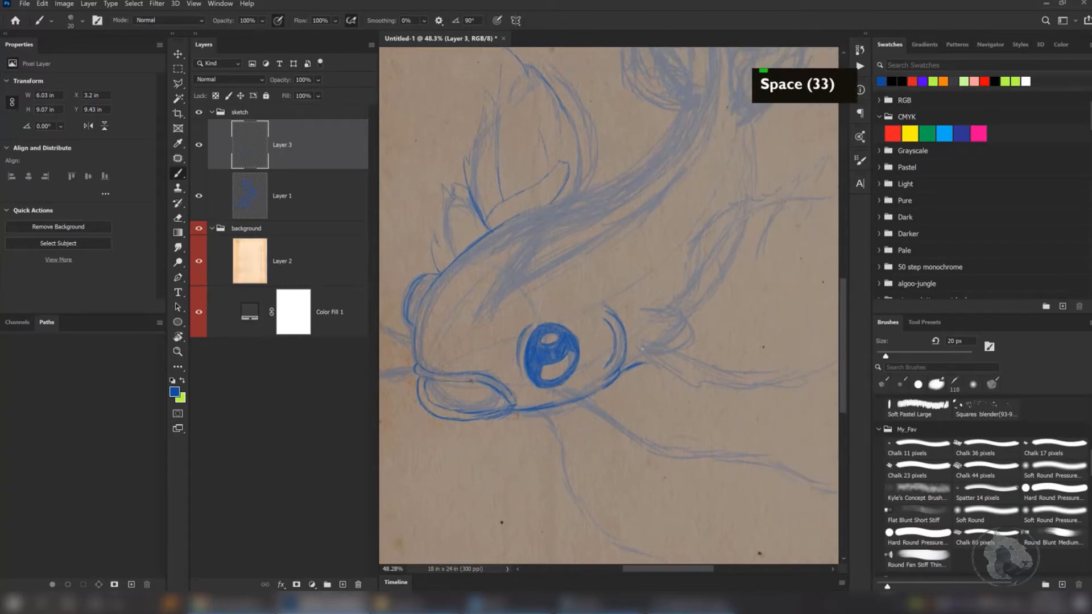
- Draw the small hooked base of the side fin where the jaw contour ends behind the gill cover
mouse_move(643, 348)
mouse_down()
mouse_move(651, 322)
mouse_move(632, 350)
mouse_move(608, 341)
mouse_move(637, 336)
mouse_up()
key(space)
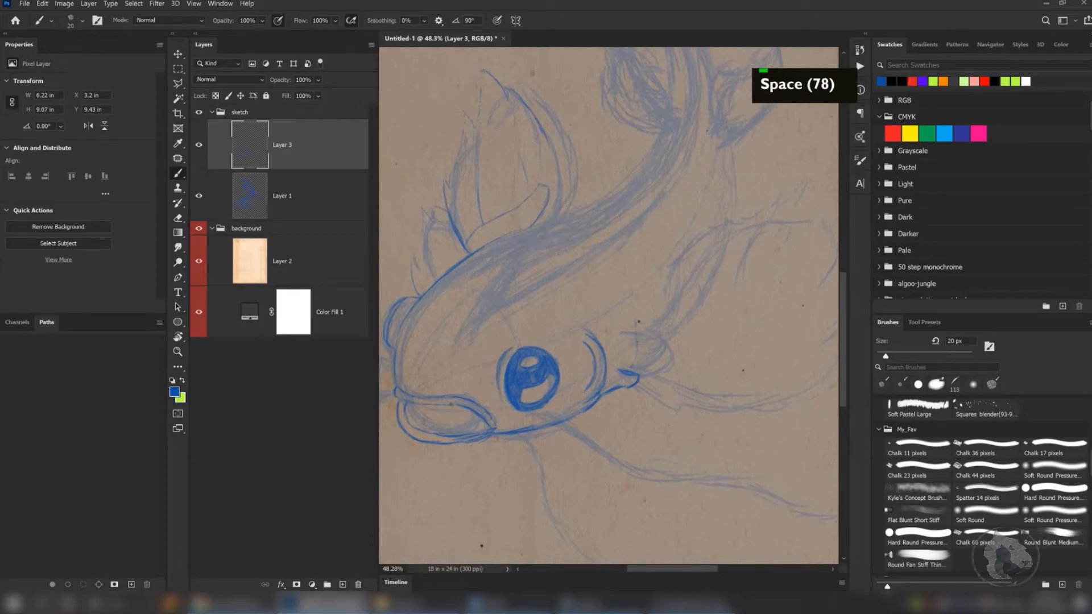
mouse_move(653, 307)
mouse_down()
mouse_move(636, 302)
mouse_move(658, 293)
mouse_up()
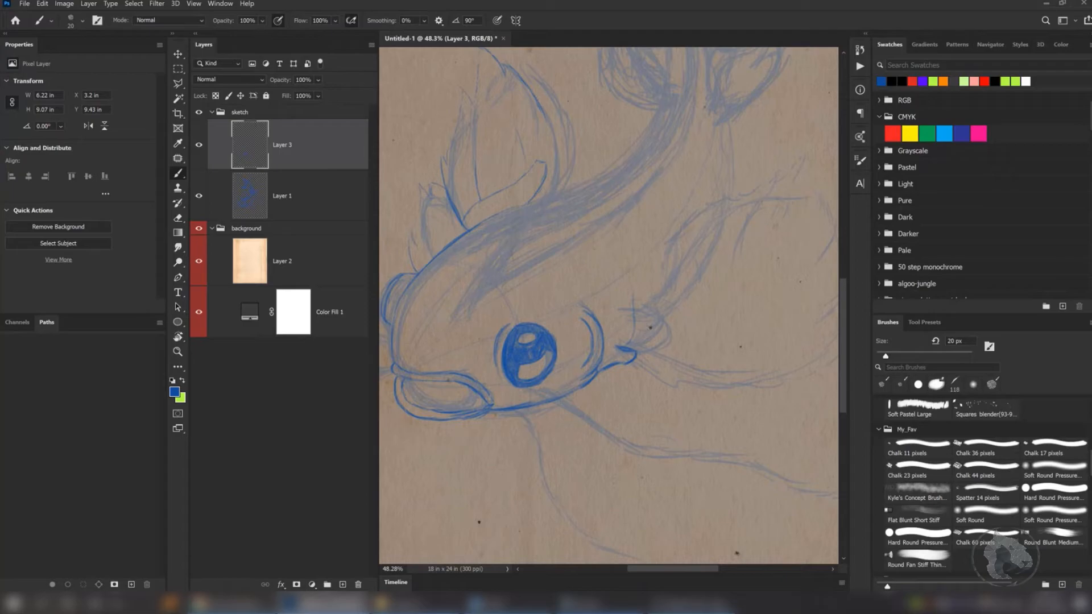
drag(663, 312, 609, 332)
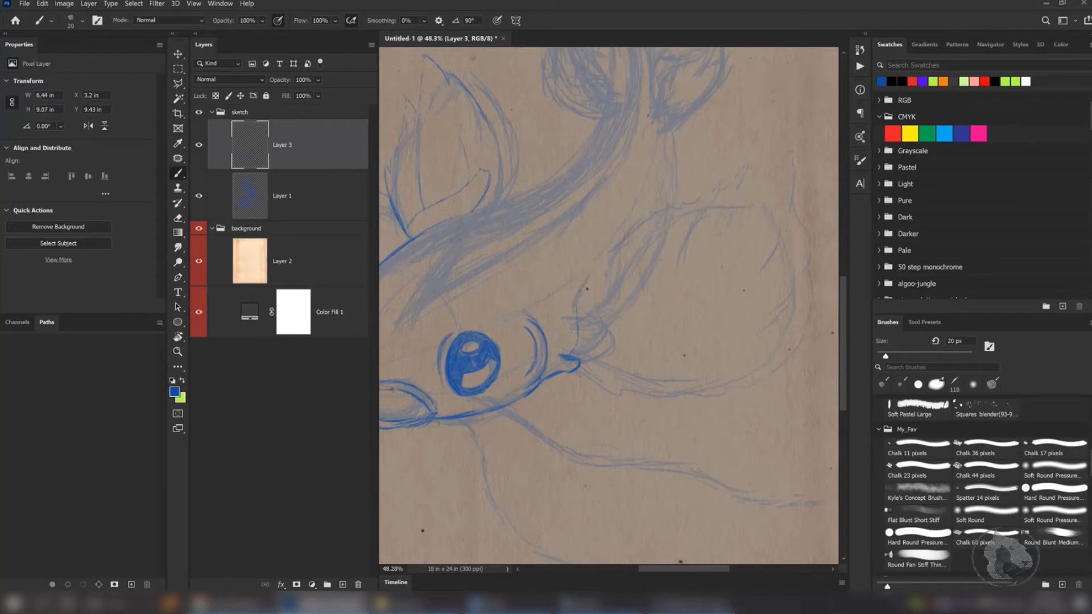
- Draw the side fin's upper edge from its base to a pointed tip and start down the rear edge
drag(589, 272, 580, 291)
drag(599, 263, 663, 212)
key(space)
mouse_move(736, 195)
mouse_down()
mouse_move(695, 213)
mouse_move(756, 177)
mouse_move(757, 216)
mouse_move(747, 241)
mouse_up()
drag(754, 175, 761, 217)
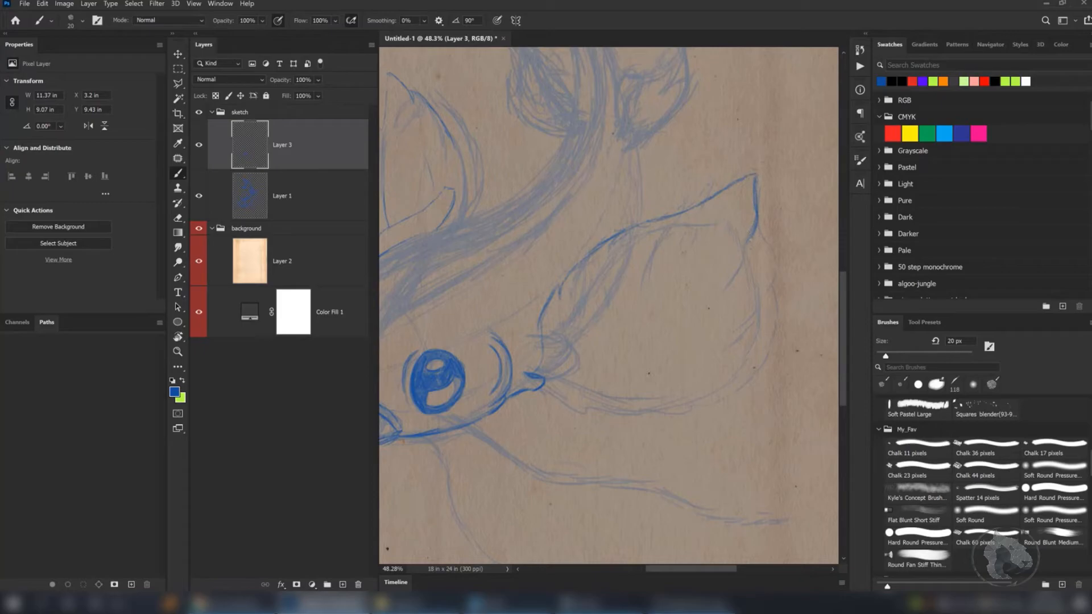
- Draw the side fin's jagged rear edge and curved lower edge, and close the outline at the fin base
drag(758, 242, 763, 268)
drag(766, 269, 771, 324)
drag(580, 408, 698, 397)
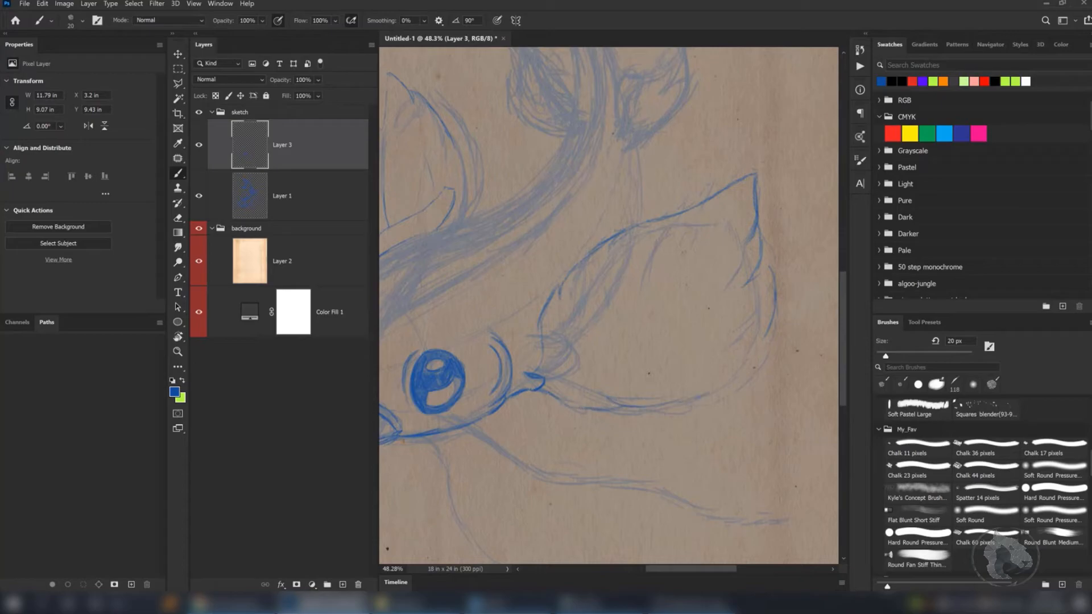
mouse_move(634, 409)
mouse_down()
mouse_move(733, 386)
mouse_move(720, 392)
mouse_move(725, 377)
mouse_move(749, 372)
mouse_move(742, 379)
mouse_move(770, 356)
mouse_move(768, 340)
mouse_move(750, 349)
mouse_move(773, 345)
mouse_move(781, 329)
mouse_move(754, 365)
mouse_up()
key(space)
drag(676, 327, 678, 351)
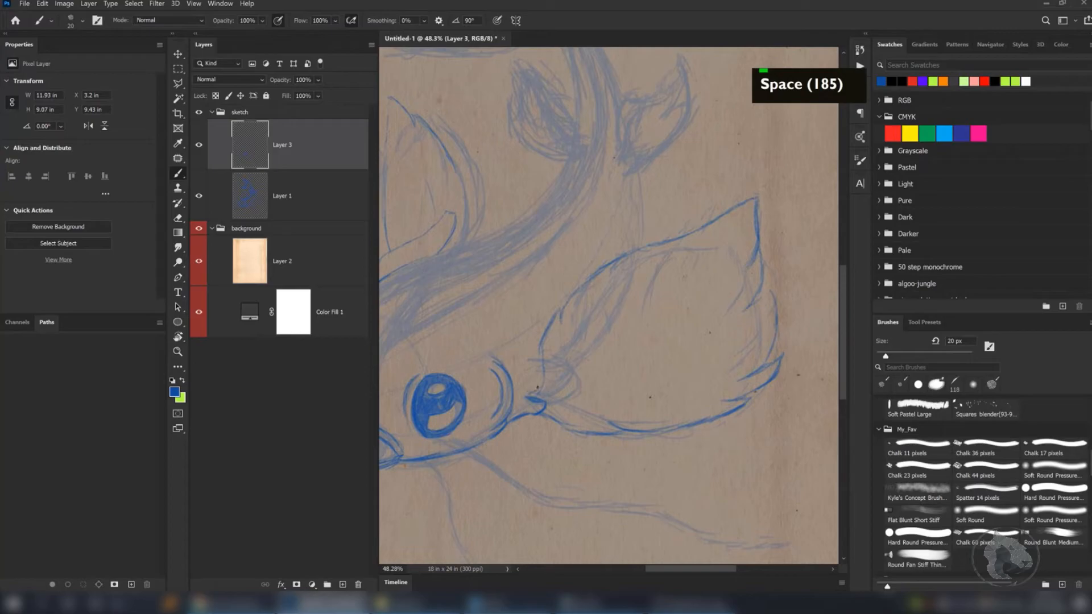
mouse_move(542, 361)
mouse_down()
mouse_move(544, 383)
mouse_move(531, 395)
mouse_up()
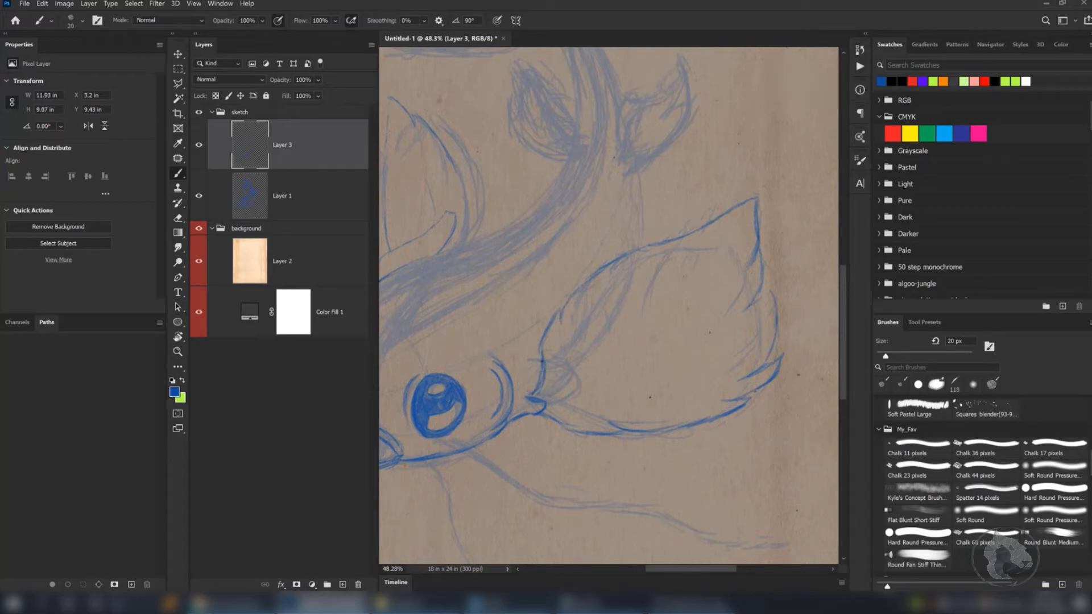
- Outline a smaller inner patch inside the side fin with a ragged outer end
key(space)
drag(542, 342, 561, 324)
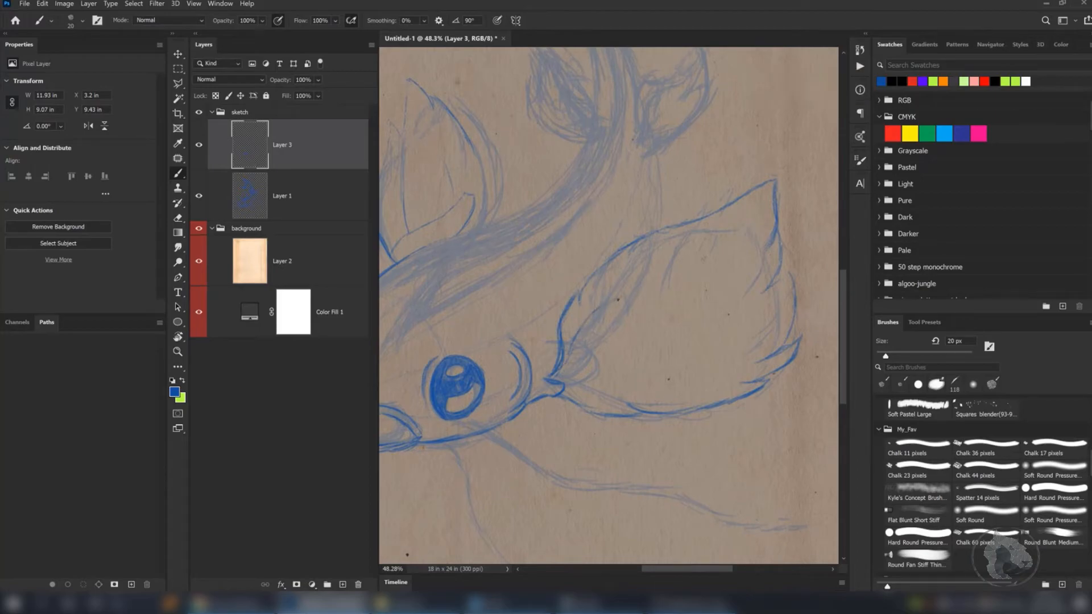
mouse_move(718, 278)
mouse_down()
mouse_move(707, 298)
mouse_move(732, 299)
mouse_move(725, 324)
mouse_move(743, 329)
mouse_move(741, 344)
mouse_move(728, 366)
mouse_move(677, 392)
mouse_up()
mouse_move(574, 397)
mouse_down()
mouse_move(639, 403)
mouse_move(669, 403)
mouse_up()
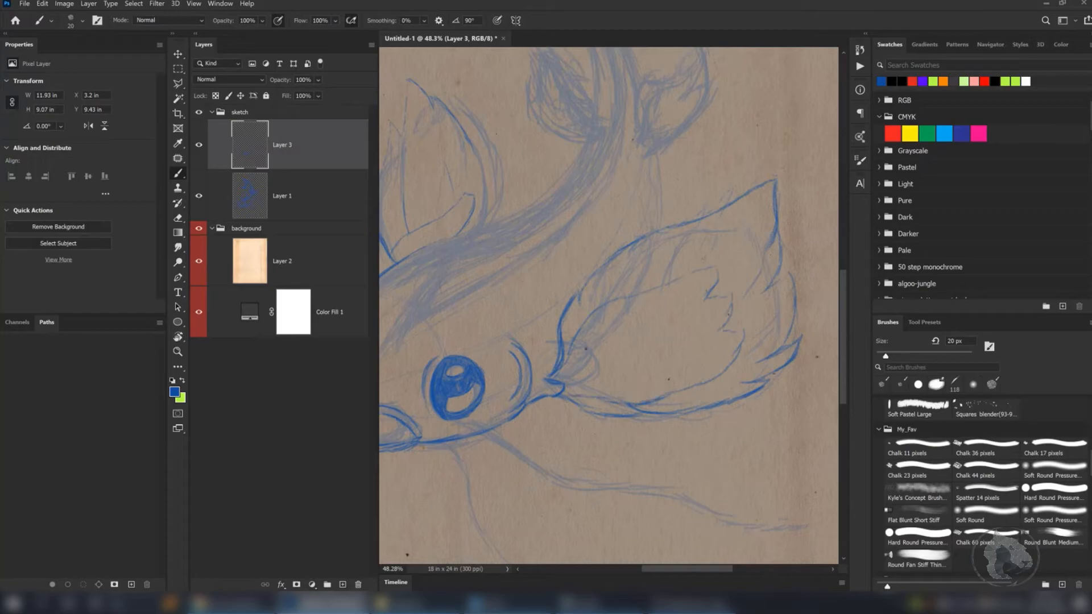
- Enlarge the brush to 80 px and fill the side fin's inner patch with blue
key(w)
key(w)
mouse_move(556, 380)
mouse_down()
mouse_move(588, 361)
mouse_move(572, 378)
mouse_move(645, 319)
mouse_up()
mouse_move(569, 354)
mouse_down()
mouse_move(610, 310)
mouse_move(591, 342)
mouse_move(627, 309)
mouse_move(609, 349)
mouse_move(640, 340)
mouse_move(624, 311)
mouse_move(590, 319)
mouse_move(647, 295)
mouse_move(621, 337)
mouse_move(694, 314)
mouse_move(660, 342)
mouse_move(717, 347)
mouse_move(709, 362)
mouse_move(734, 336)
mouse_move(679, 384)
mouse_move(593, 395)
mouse_move(569, 373)
mouse_move(628, 378)
mouse_move(599, 384)
mouse_move(624, 385)
mouse_move(614, 388)
mouse_move(676, 376)
mouse_move(612, 377)
mouse_move(644, 344)
mouse_move(591, 356)
mouse_move(604, 332)
mouse_move(577, 357)
mouse_move(605, 311)
mouse_move(698, 278)
mouse_move(680, 293)
mouse_move(699, 286)
mouse_move(679, 318)
mouse_move(729, 300)
mouse_move(688, 347)
mouse_move(739, 332)
mouse_move(723, 364)
mouse_up()
key(w)
key(w)
key(w)
key(w)
key(w)
key(w)
key(w)
key(w)
key(w)
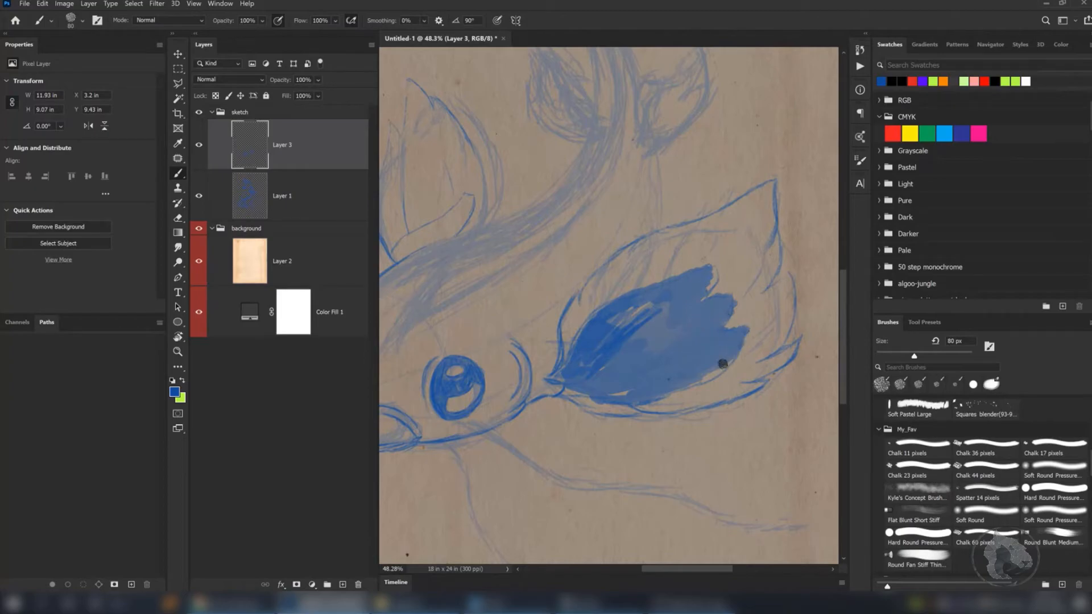
- Darken the inner patch's base and edges, and extend its ragged end into sharper points
mouse_move(565, 377)
mouse_down()
mouse_move(548, 371)
mouse_move(563, 362)
mouse_up()
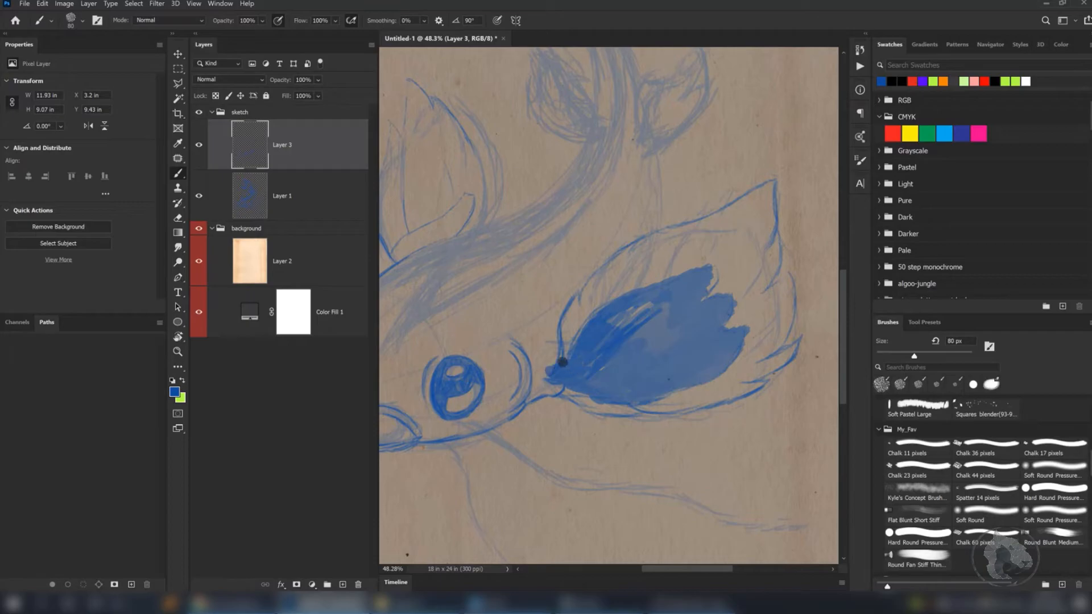
mouse_move(626, 303)
mouse_down()
mouse_move(604, 334)
mouse_move(652, 316)
mouse_move(592, 375)
mouse_move(641, 349)
mouse_move(682, 298)
mouse_up()
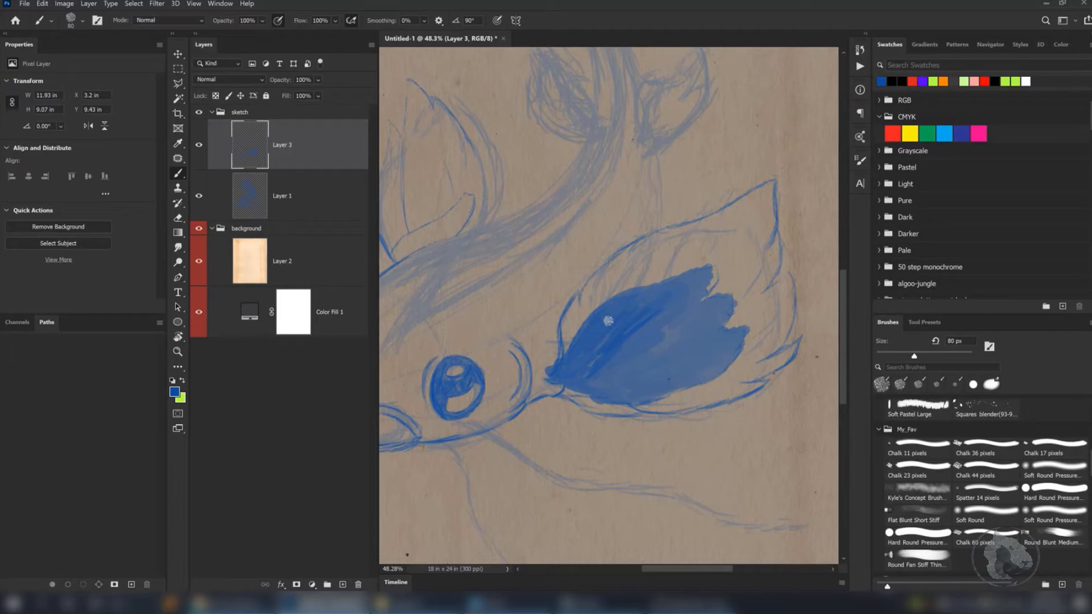
mouse_move(569, 355)
mouse_down()
mouse_move(598, 301)
mouse_move(682, 280)
mouse_move(623, 296)
mouse_move(627, 288)
mouse_move(710, 259)
mouse_move(707, 282)
mouse_move(717, 268)
mouse_move(699, 304)
mouse_move(748, 280)
mouse_move(726, 308)
mouse_move(732, 327)
mouse_move(751, 323)
mouse_move(709, 373)
mouse_move(657, 346)
mouse_up()
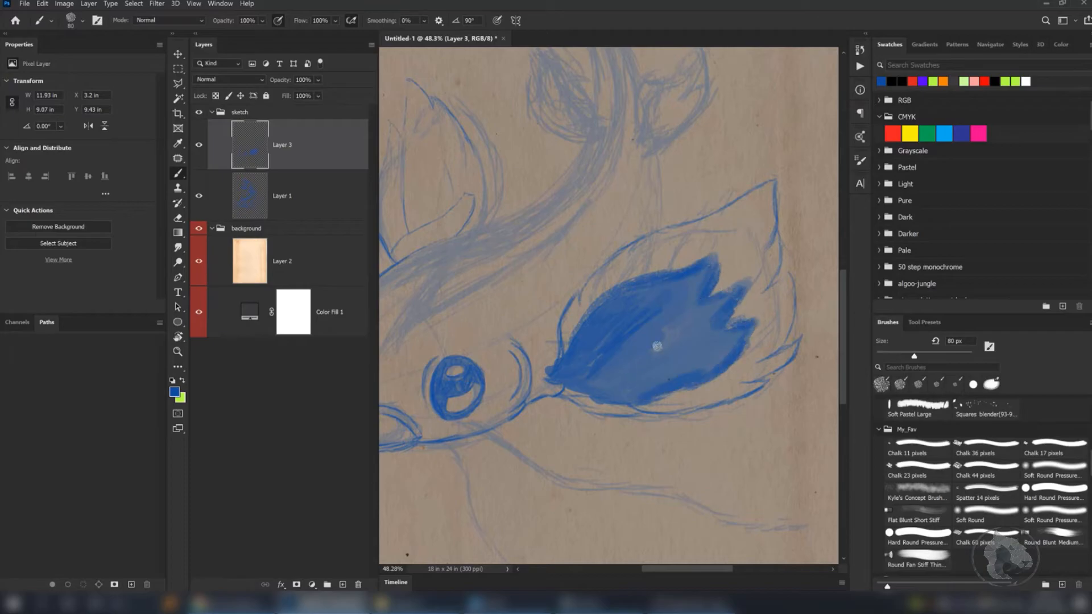
- Reduce the brush to 20 px and strengthen the side fin's upper edge with a feathered, overlapping stroke
key(space)
drag(664, 297, 624, 312)
key(q)
key(q)
key(q)
key(q)
key(q)
key(q)
key(q)
key(q)
key(q)
mouse_move(599, 287)
mouse_down()
mouse_move(639, 255)
mouse_move(628, 260)
mouse_move(713, 242)
mouse_move(686, 242)
mouse_move(720, 222)
mouse_up()
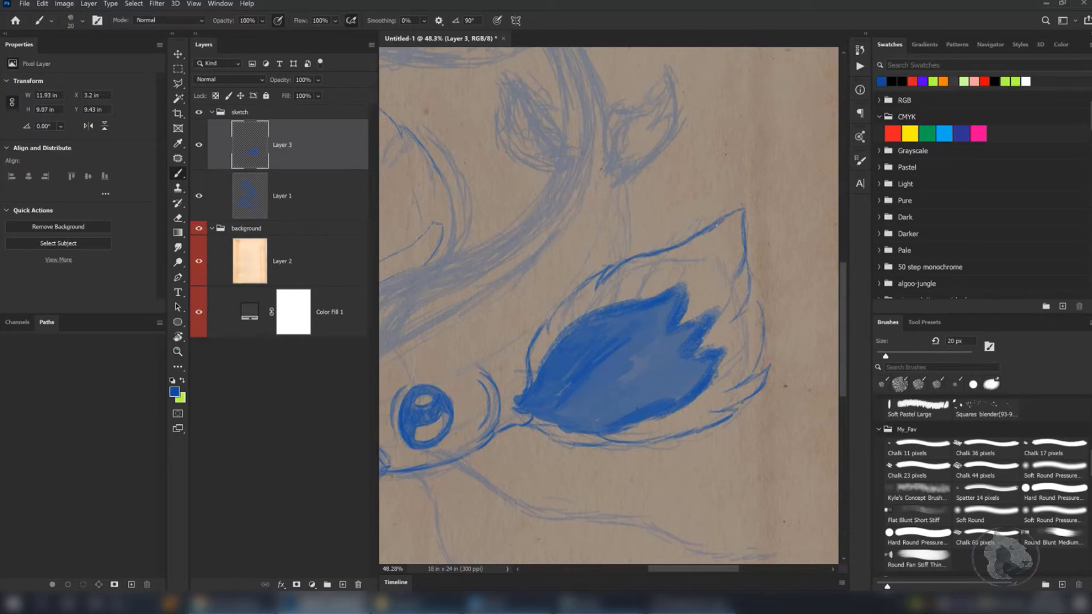
- Draw a rising column of round bubbles above the snout, shrinking them upward and reducing the brush to 15 px
key(space)
drag(622, 210, 753, 212)
mouse_move(532, 251)
mouse_down()
mouse_move(522, 234)
mouse_move(560, 270)
mouse_move(556, 255)
mouse_move(515, 246)
mouse_move(527, 229)
mouse_move(556, 241)
mouse_up()
key(space)
key(space)
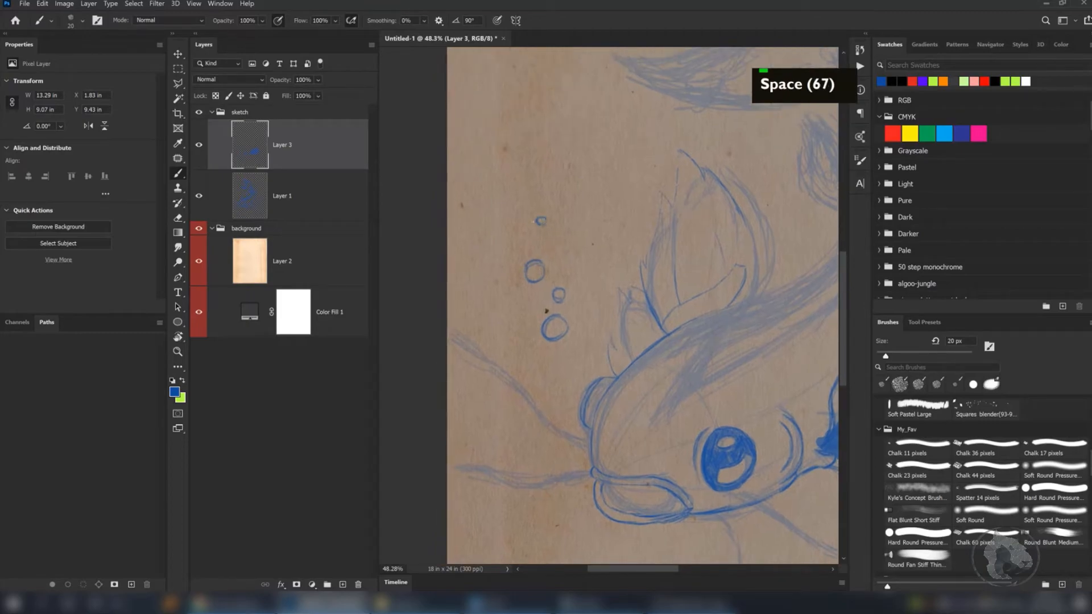
drag(604, 261, 568, 268)
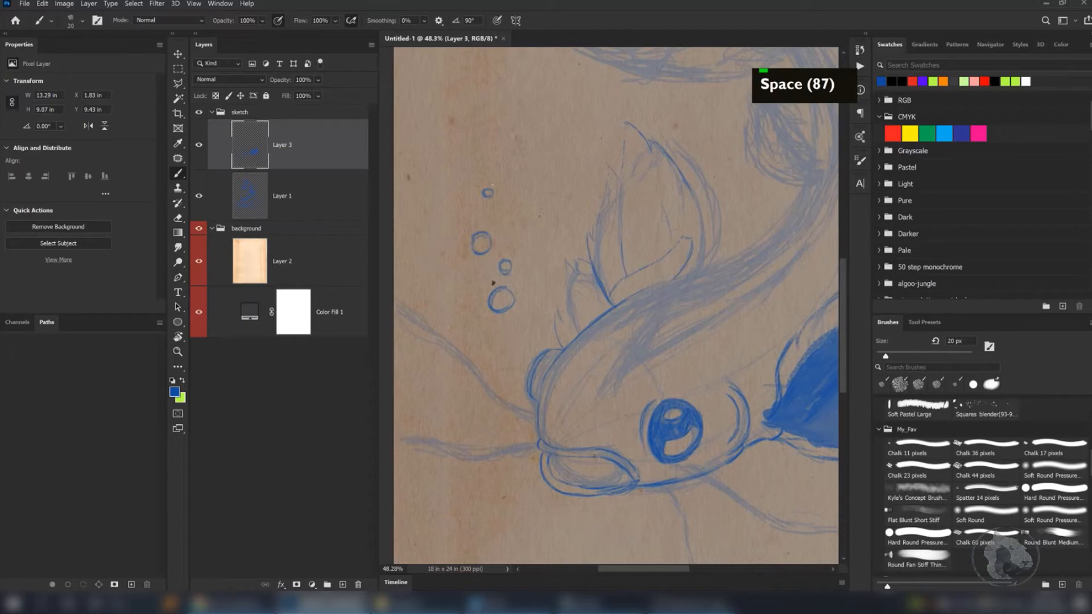
drag(495, 161, 508, 219)
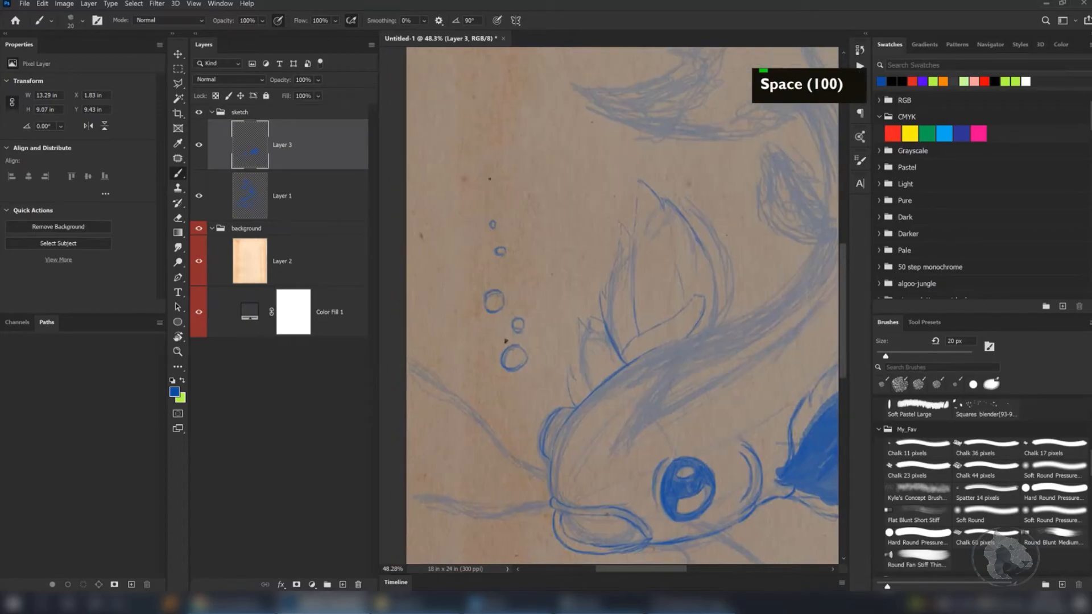
key(q)
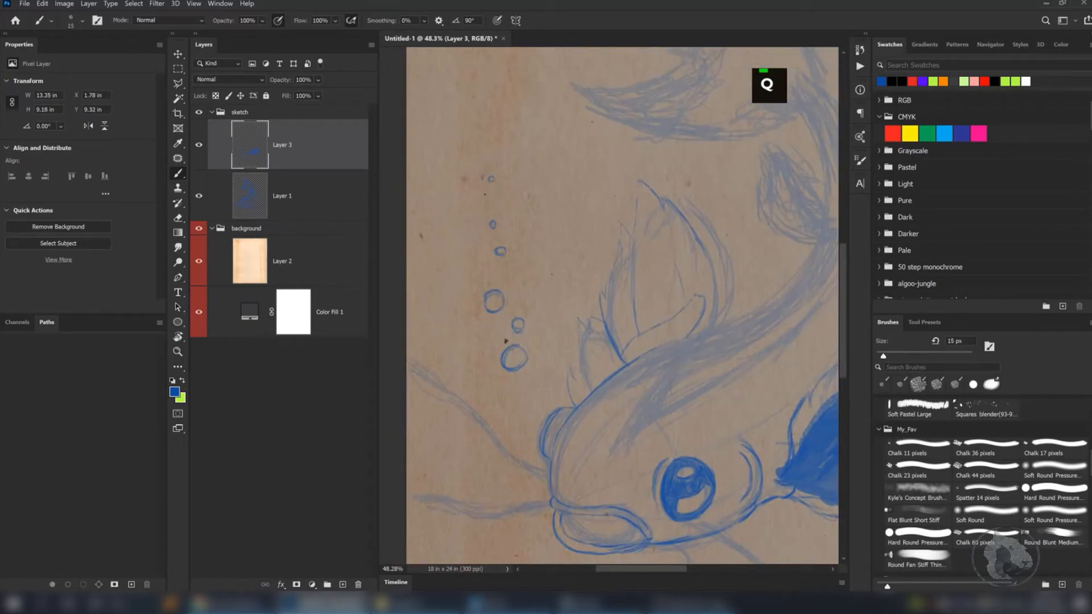
- Draw a wavy double-lined barbel hanging from the mouth down toward the canvas's lower edge
drag(569, 295, 550, 209)
drag(624, 327, 595, 283)
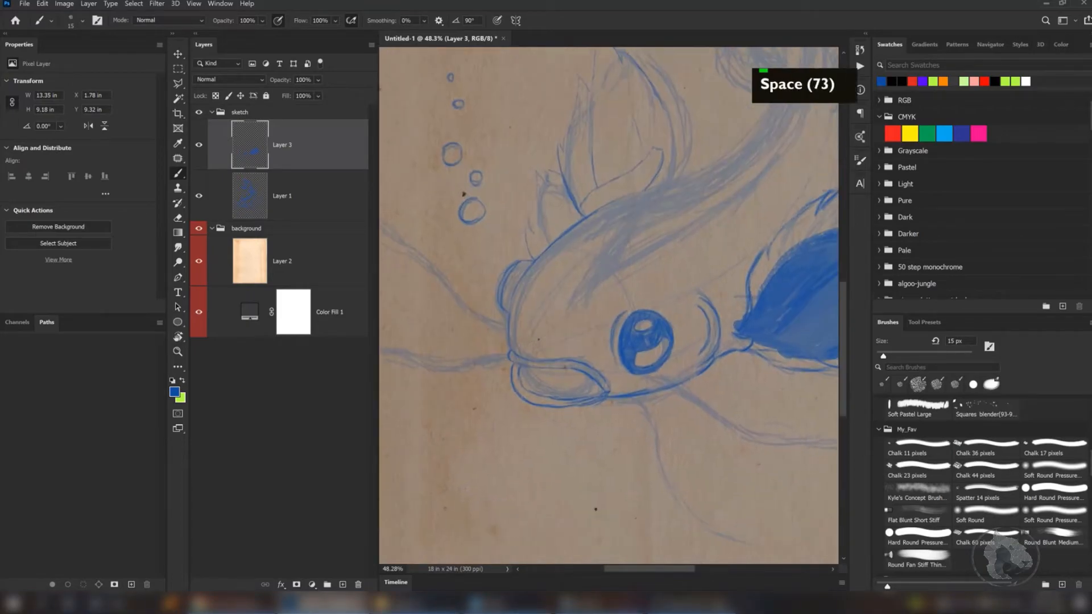
drag(548, 329, 628, 256)
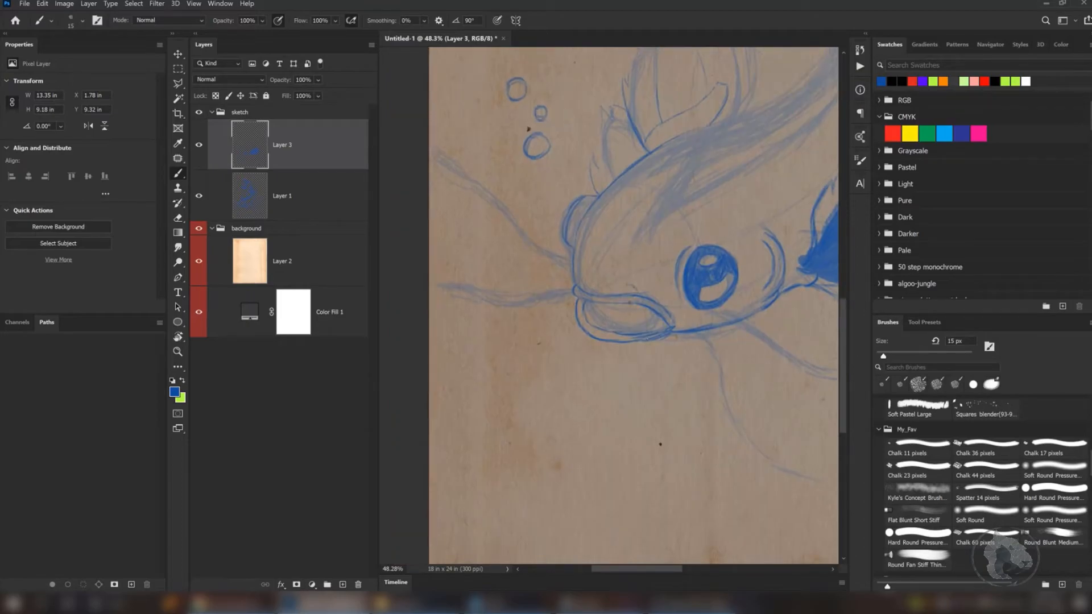
drag(648, 374, 654, 387)
drag(728, 429, 630, 401)
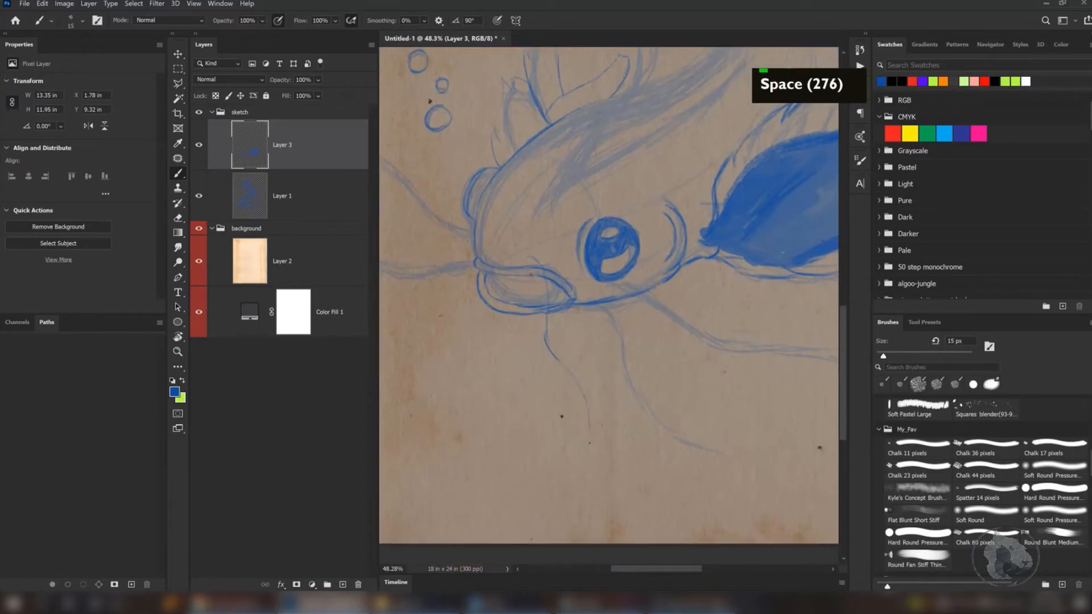
drag(598, 458, 636, 504)
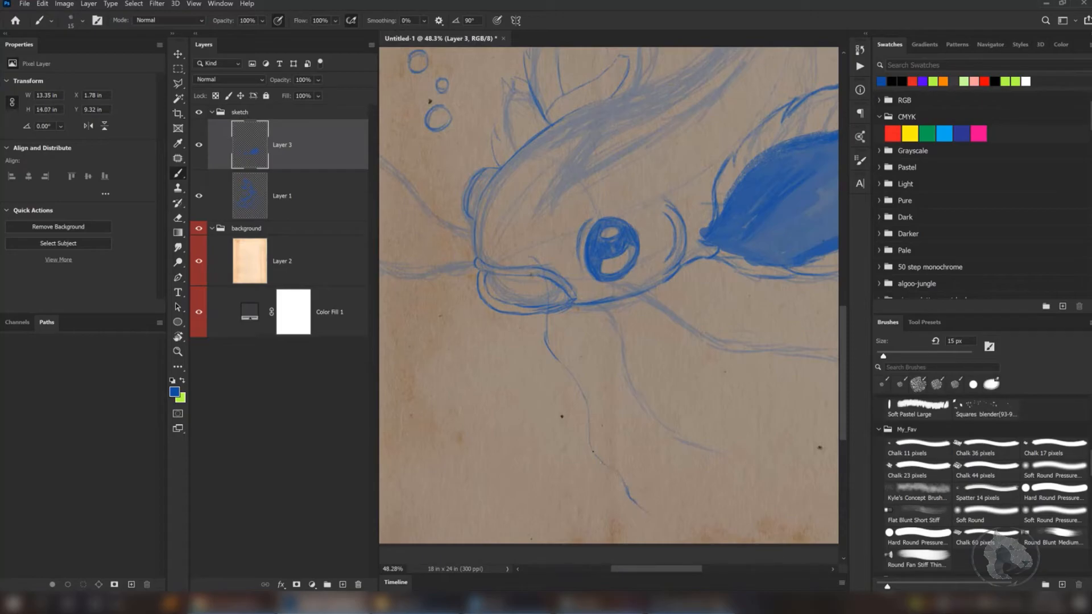
key(space)
drag(594, 376, 598, 323)
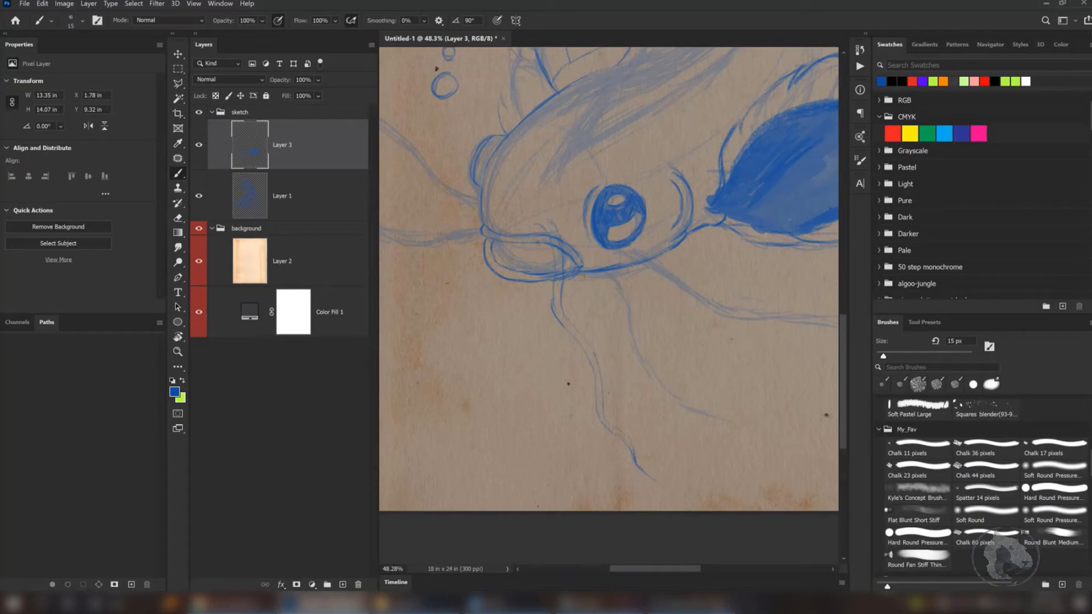
- Hide the interface panels and erase the upper lip lines where they cross the base of the hanging barbel
key(Tab)
key(space)
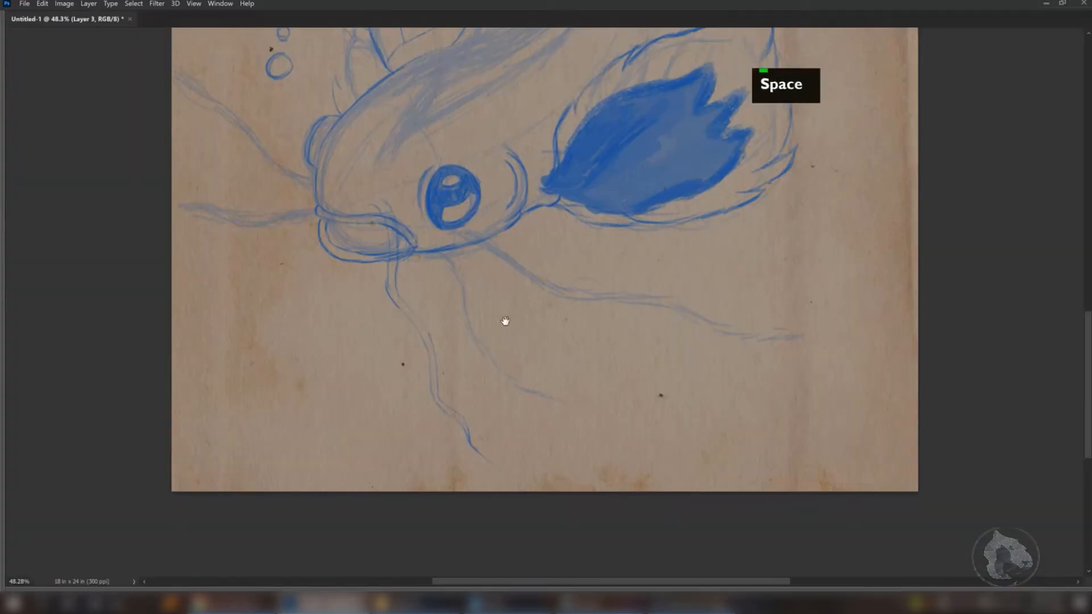
drag(504, 322, 590, 342)
key(z)
drag(531, 377, 548, 387)
key(space)
mouse_move(505, 278)
mouse_down()
mouse_move(563, 437)
mouse_move(515, 292)
mouse_up()
key(z)
key(q)
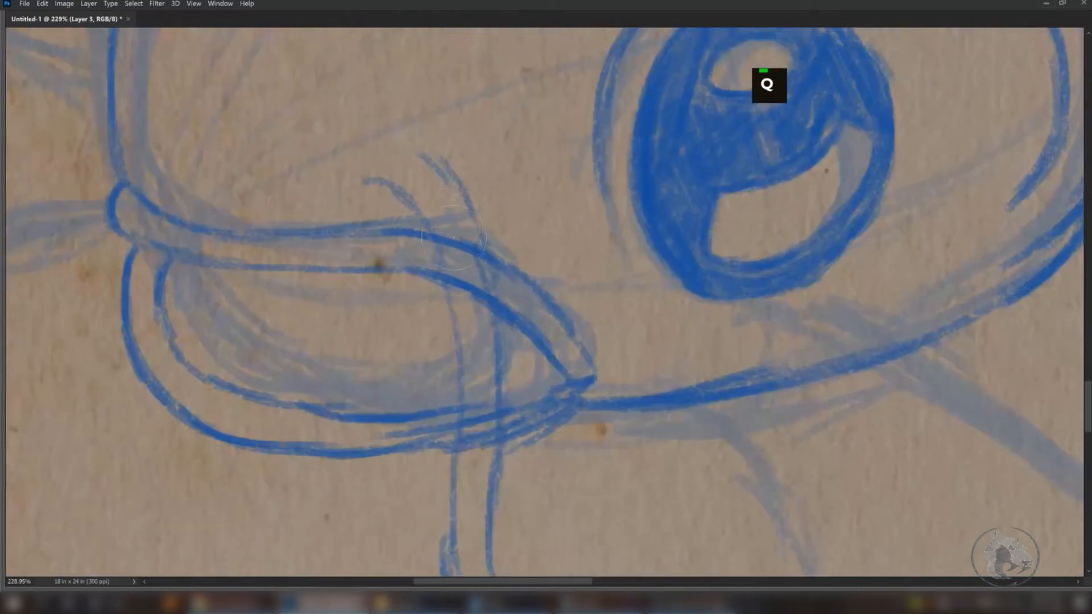
key(q)
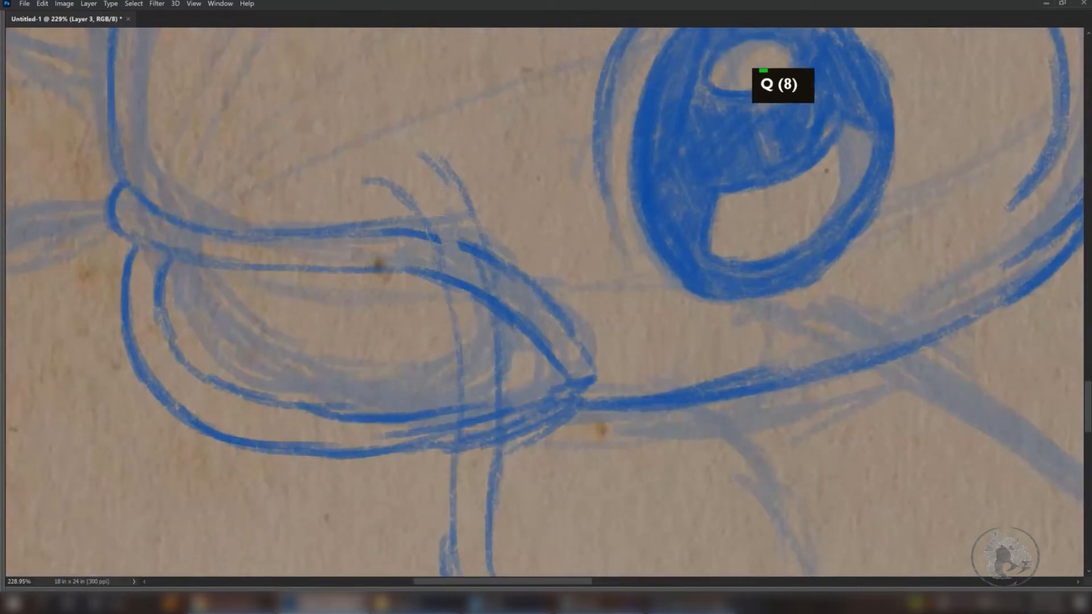
mouse_move(453, 258)
mouse_down()
mouse_move(468, 321)
mouse_move(452, 242)
mouse_move(482, 321)
mouse_move(462, 236)
mouse_move(494, 337)
mouse_move(466, 235)
mouse_move(492, 313)
mouse_move(466, 245)
mouse_move(489, 344)
mouse_move(498, 269)
mouse_move(512, 273)
mouse_move(552, 230)
mouse_move(554, 247)
mouse_move(578, 251)
mouse_move(549, 232)
mouse_move(608, 264)
mouse_move(576, 256)
mouse_up()
- Draw a second wavy double-lined barbel extending from the front of the snout toward the canvas edge
key(z)
key(space)
key(space)
key(space)
key(space)
key(z)
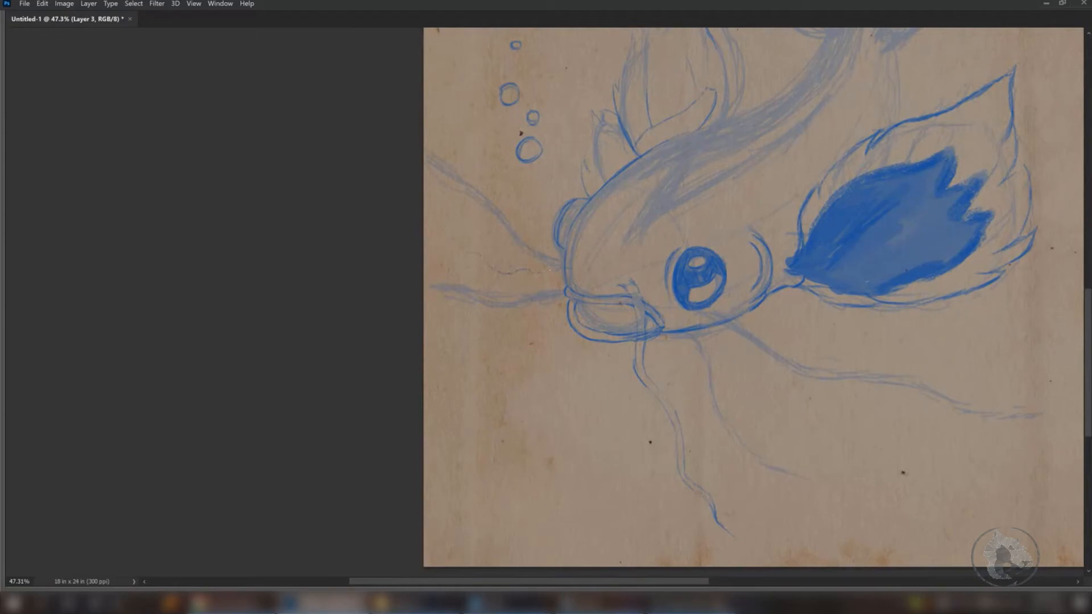
drag(530, 254, 542, 254)
drag(516, 256, 581, 276)
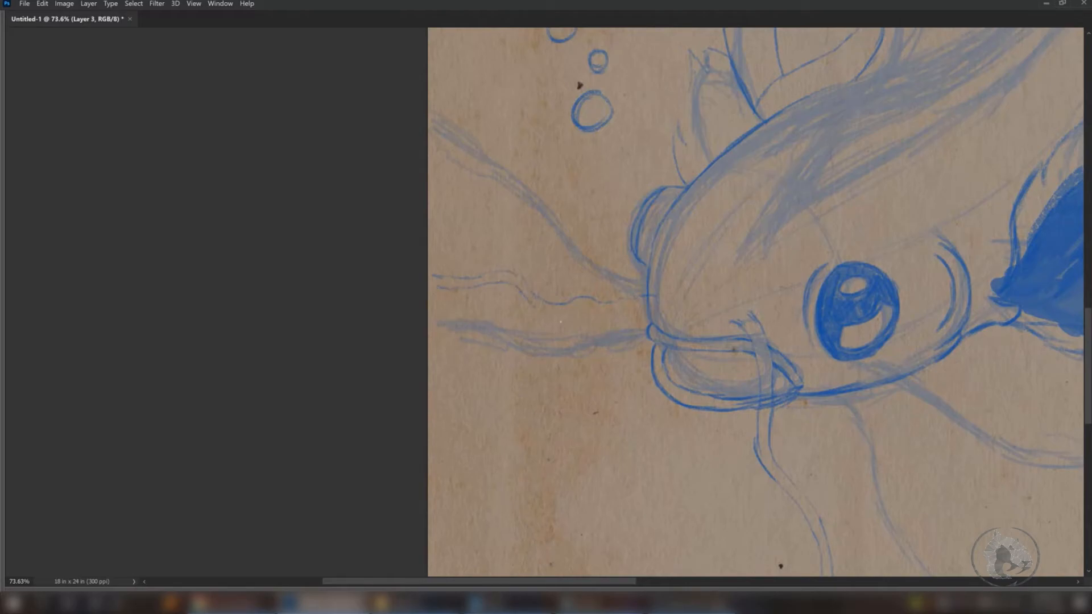
drag(575, 311, 591, 310)
- Join the front barbel to the snout and clear the head contour running through its base
key(z)
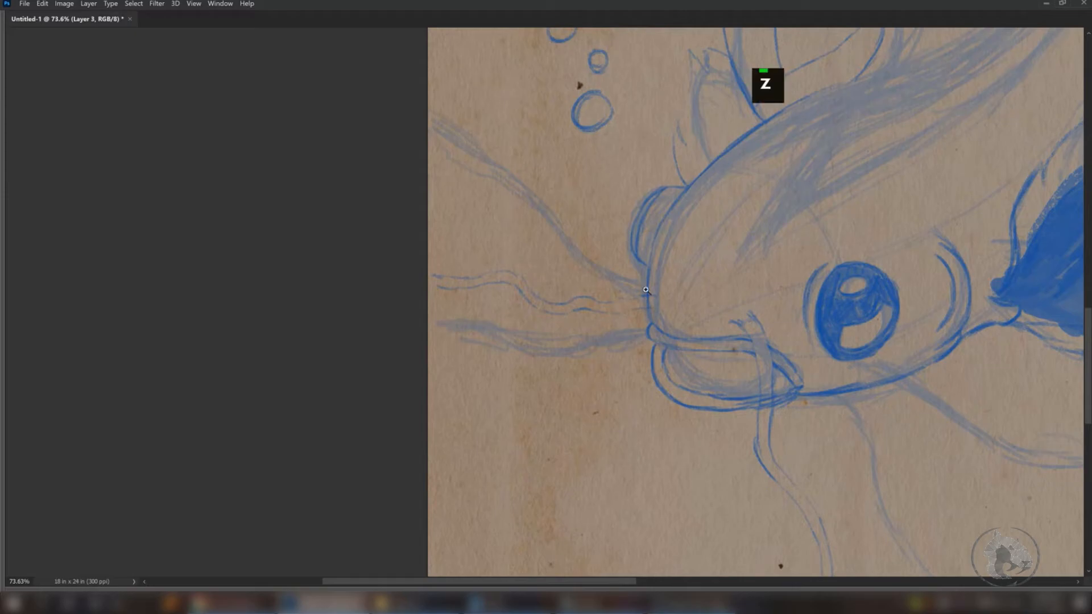
drag(646, 293, 685, 293)
key(q)
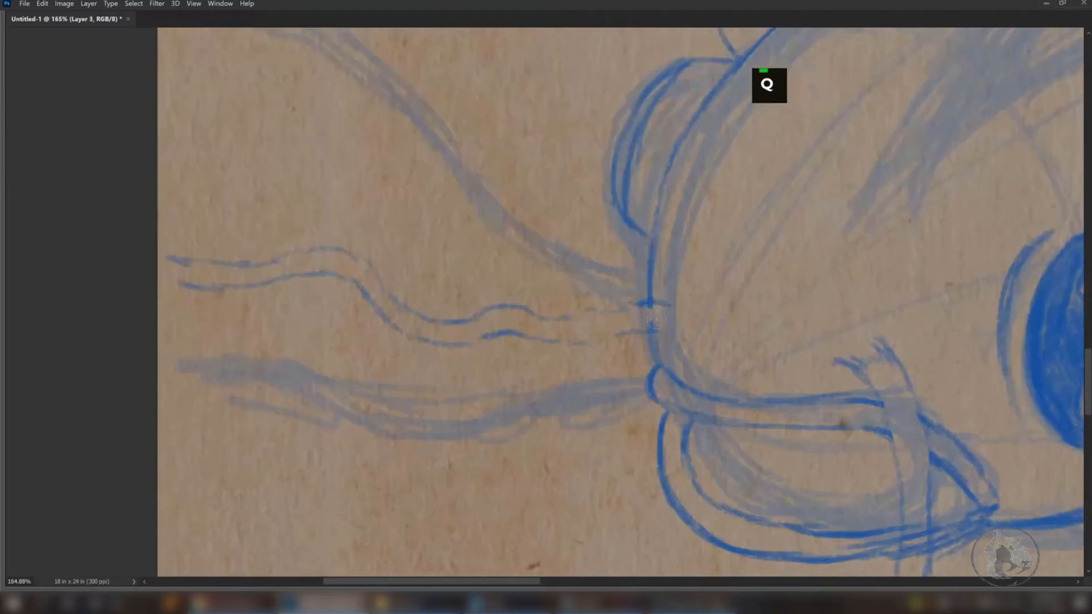
key(z)
drag(683, 307, 666, 308)
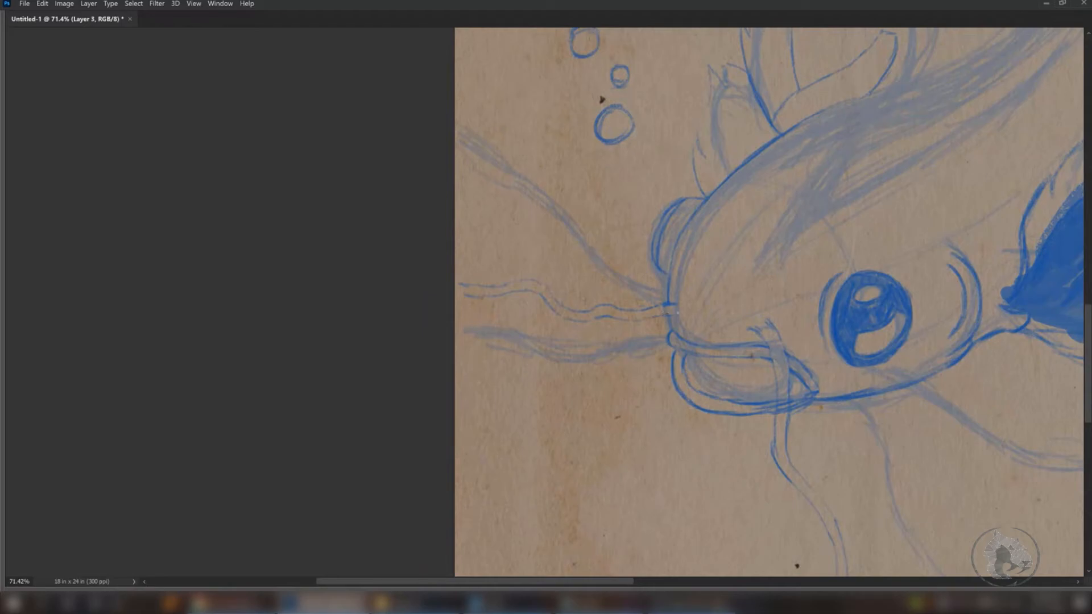
- Draw the fish's back contour from behind the dorsal fin toward the tail and start the edge of the dark stripe on the head
key(space)
drag(743, 275, 580, 339)
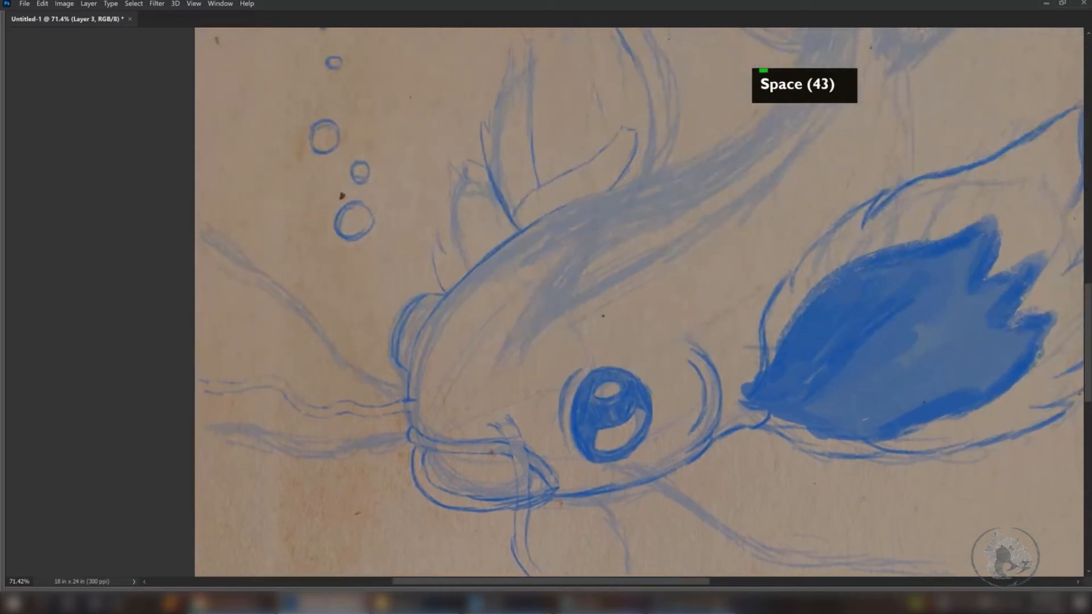
drag(627, 302, 573, 319)
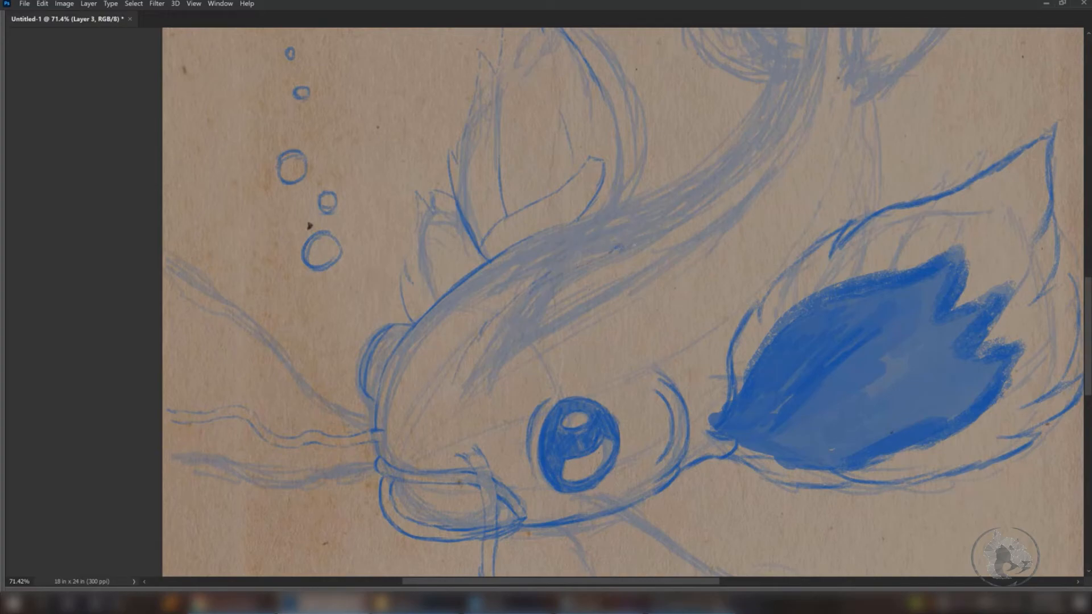
key(space)
drag(722, 186, 537, 332)
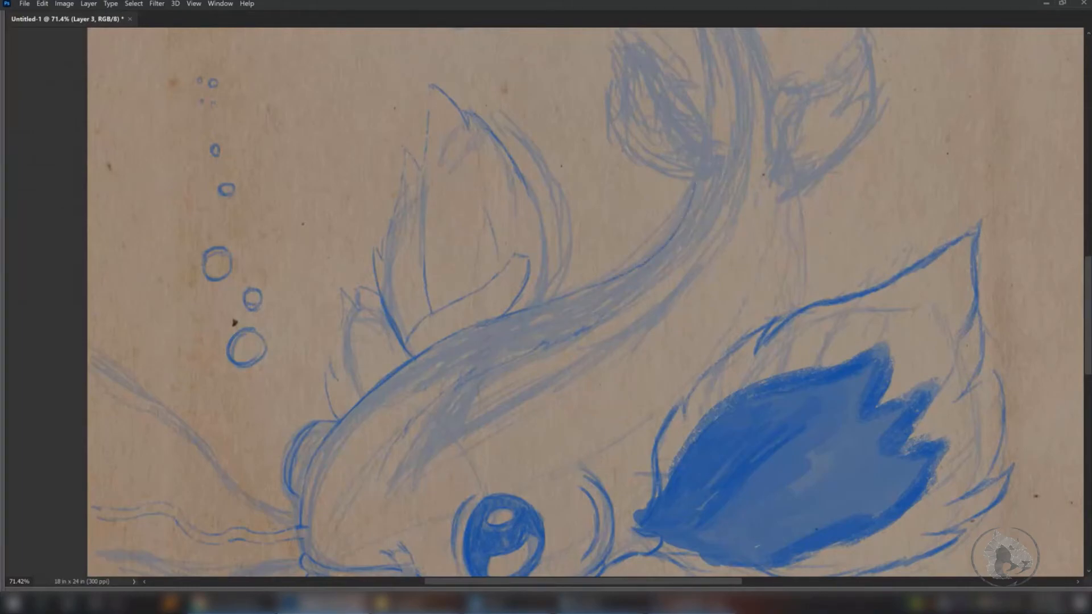
key(space)
drag(630, 289, 670, 209)
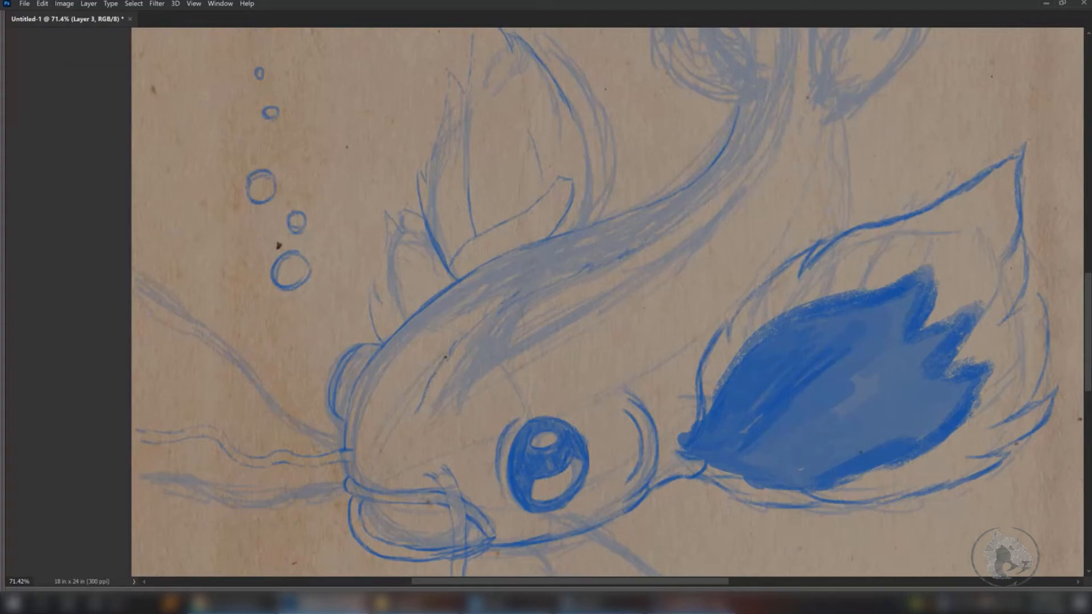
- Draw the lower edge of the dark back stripe along the body and up into the narrow tail stem
key(ctrl+0)
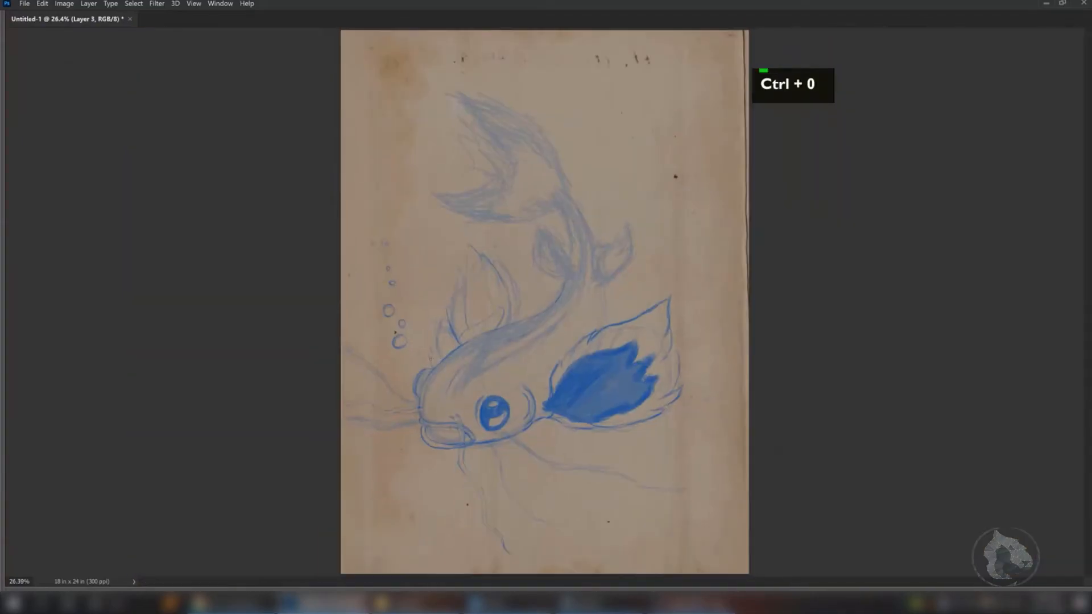
key(z)
mouse_move(458, 372)
mouse_down()
mouse_move(490, 389)
mouse_move(459, 366)
mouse_up()
key(space)
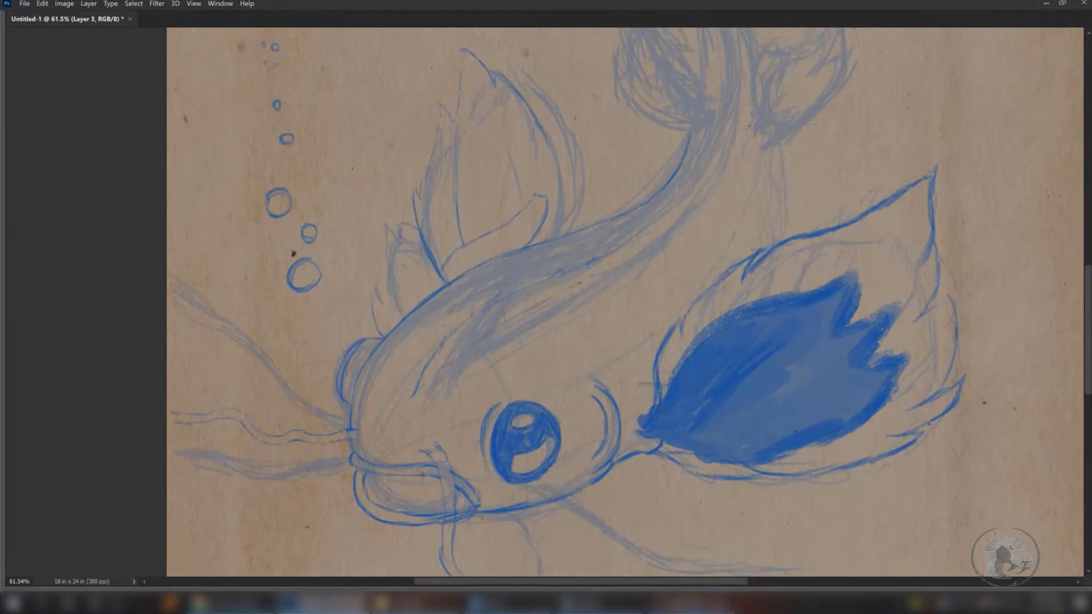
key(space)
drag(609, 265, 541, 302)
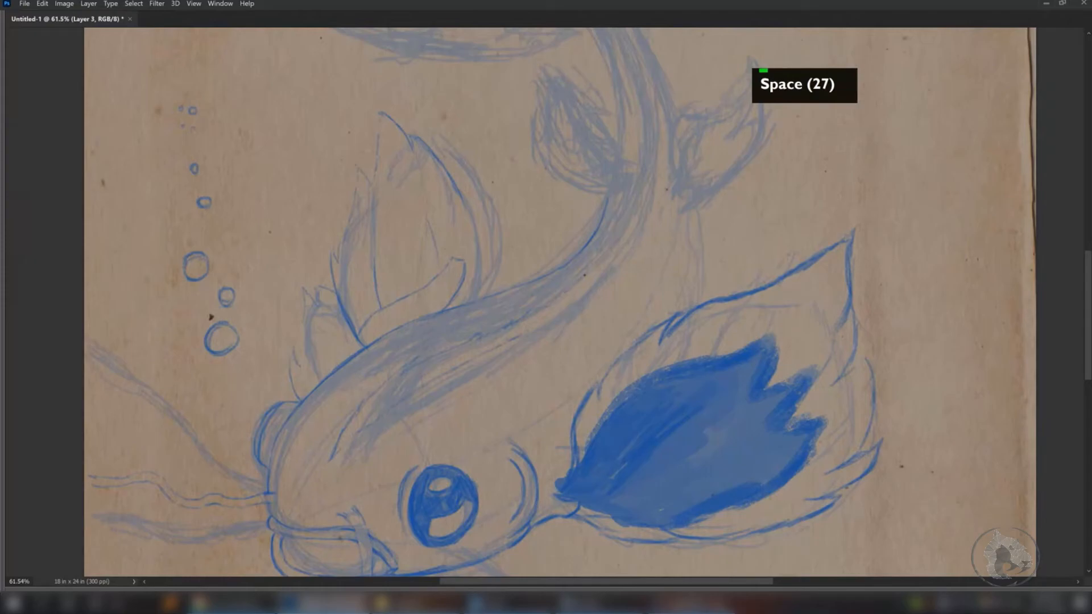
key(space)
drag(649, 189, 615, 271)
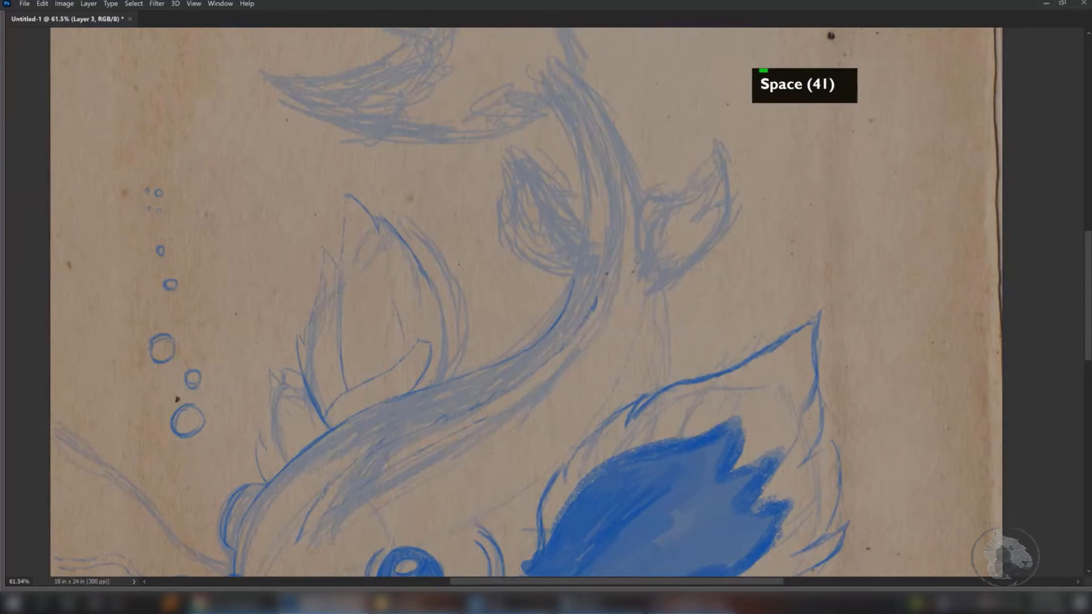
key(space)
drag(609, 158, 622, 218)
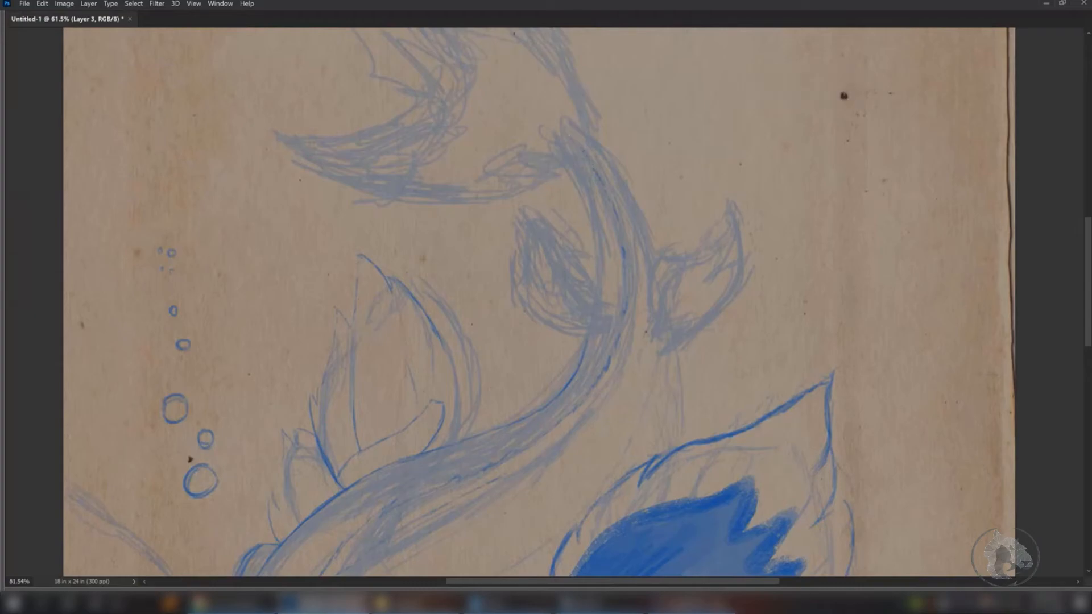
key(space)
drag(626, 241, 610, 176)
key(z)
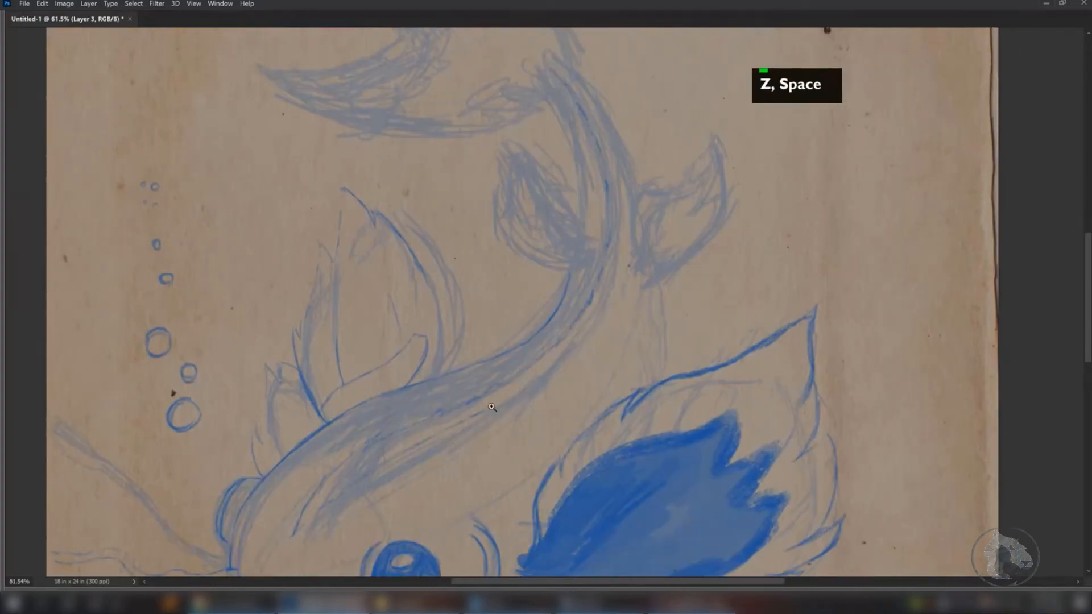
- Add thin, broken hatch lines along the lower edge of the back stripe, from the head to the middle of the body
drag(488, 410, 617, 255)
key(space)
key(q)
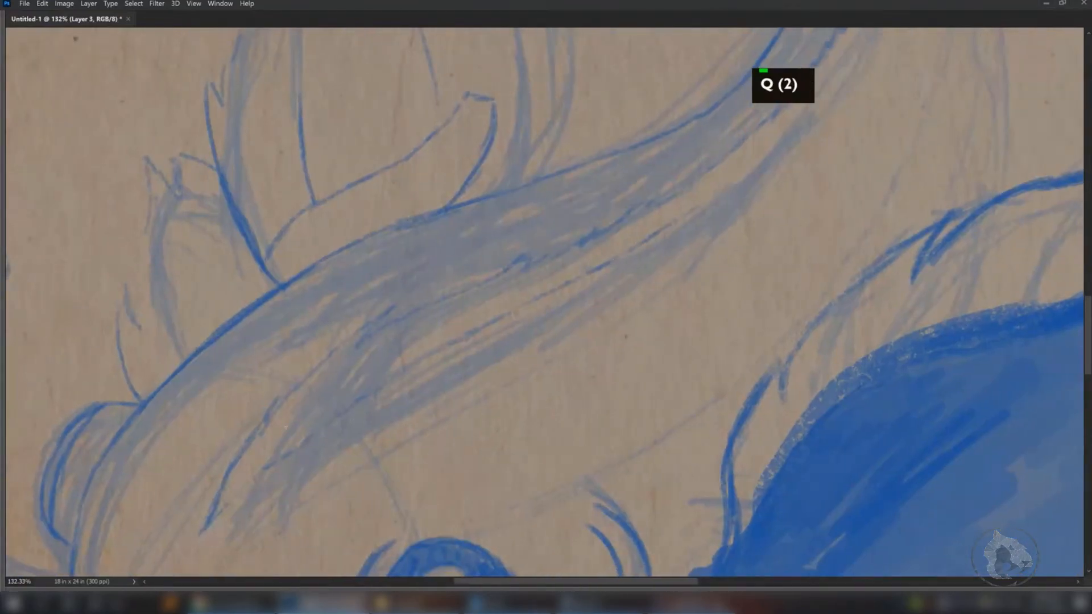
mouse_move(287, 419)
mouse_down()
mouse_move(310, 400)
mouse_move(291, 433)
mouse_move(381, 322)
mouse_move(327, 401)
mouse_move(397, 322)
mouse_move(329, 414)
mouse_move(417, 326)
mouse_up()
key(space)
drag(489, 310, 415, 357)
key(space)
mouse_move(519, 299)
mouse_down()
mouse_move(537, 297)
mouse_move(473, 348)
mouse_move(484, 326)
mouse_move(571, 275)
mouse_up()
key(space)
drag(629, 224, 563, 296)
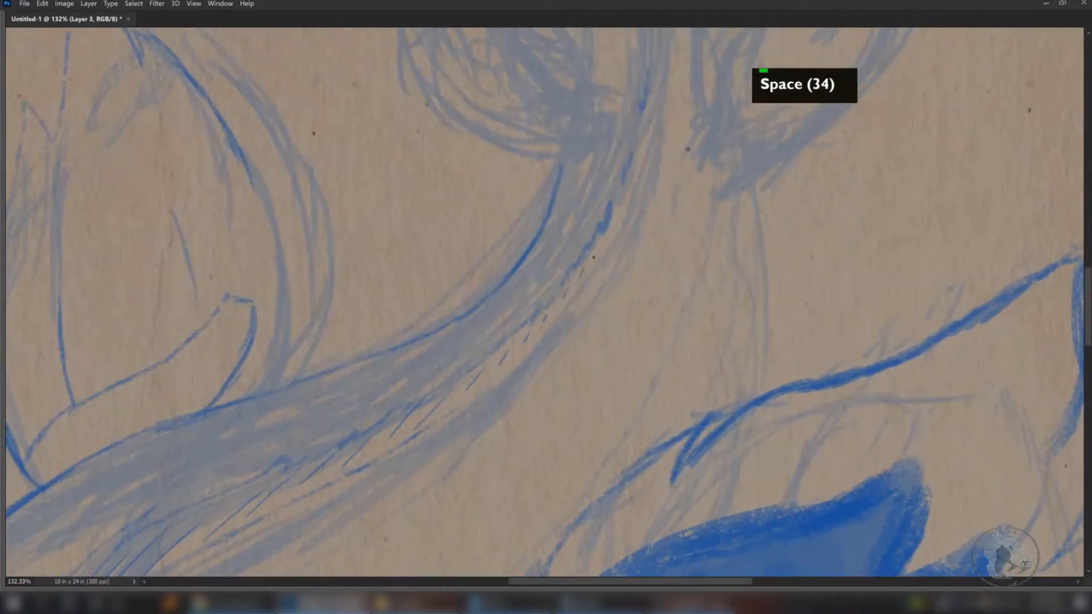
- Continue the short dashes along the stripe's edge between the two small rear fins and up the tail stem
key(space)
mouse_move(613, 186)
mouse_down()
mouse_move(585, 251)
mouse_move(604, 244)
mouse_move(613, 204)
mouse_up()
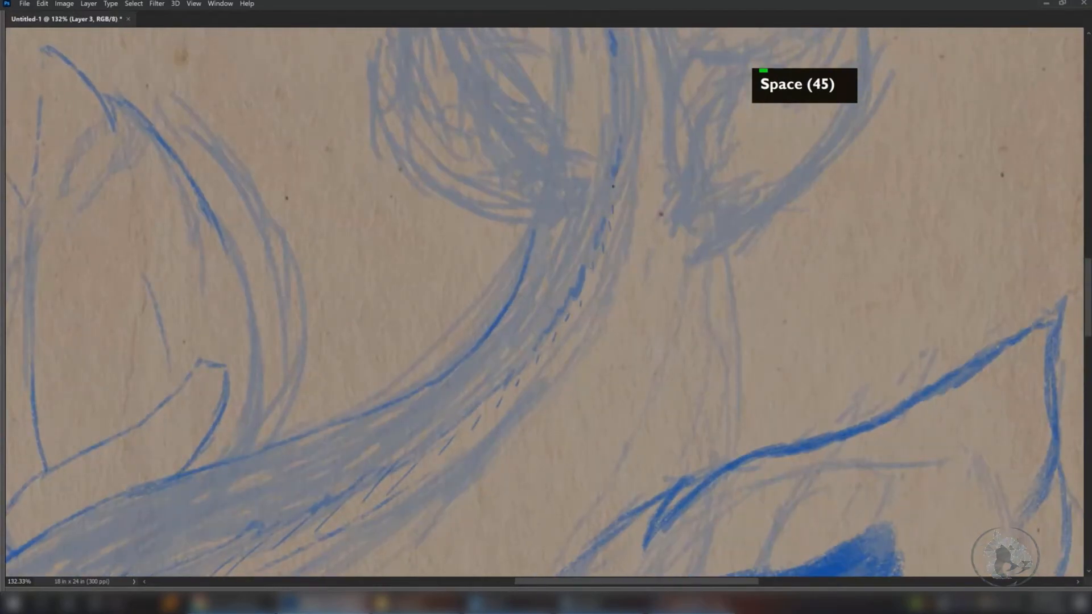
drag(630, 140, 614, 209)
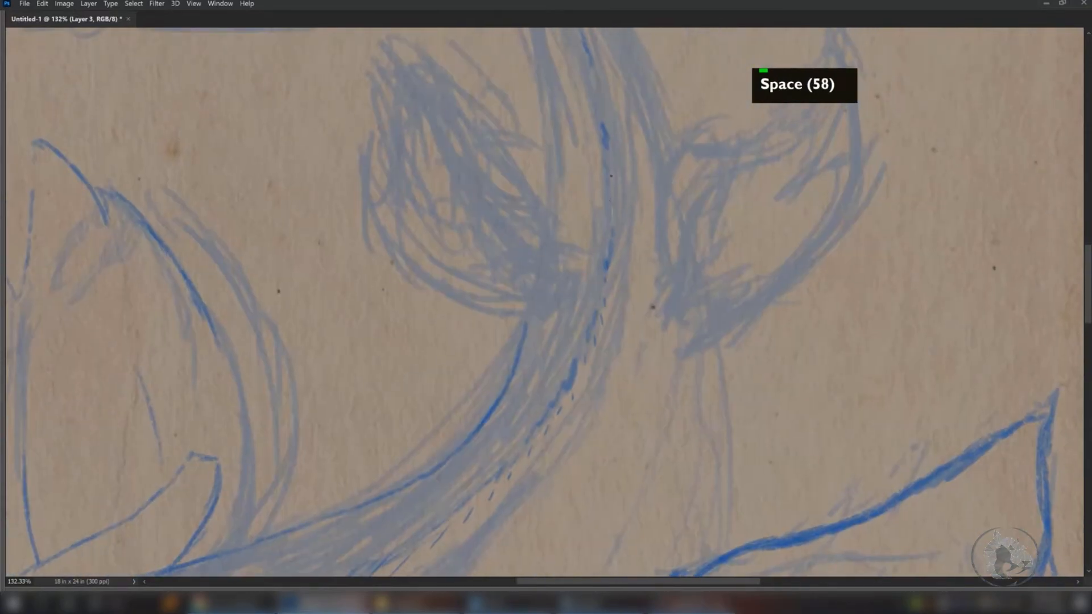
drag(609, 126, 615, 181)
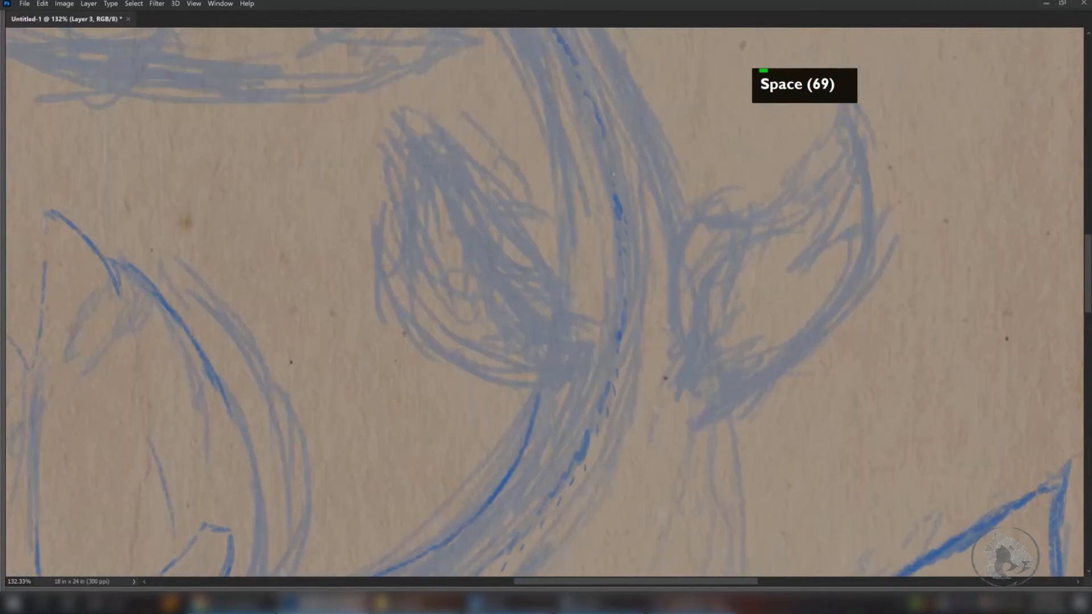
drag(606, 219, 625, 192)
- Outline the outer edge and pointed tip of the small rear fin on the inside of the body's curve
key(z)
drag(601, 261, 611, 330)
key(w)
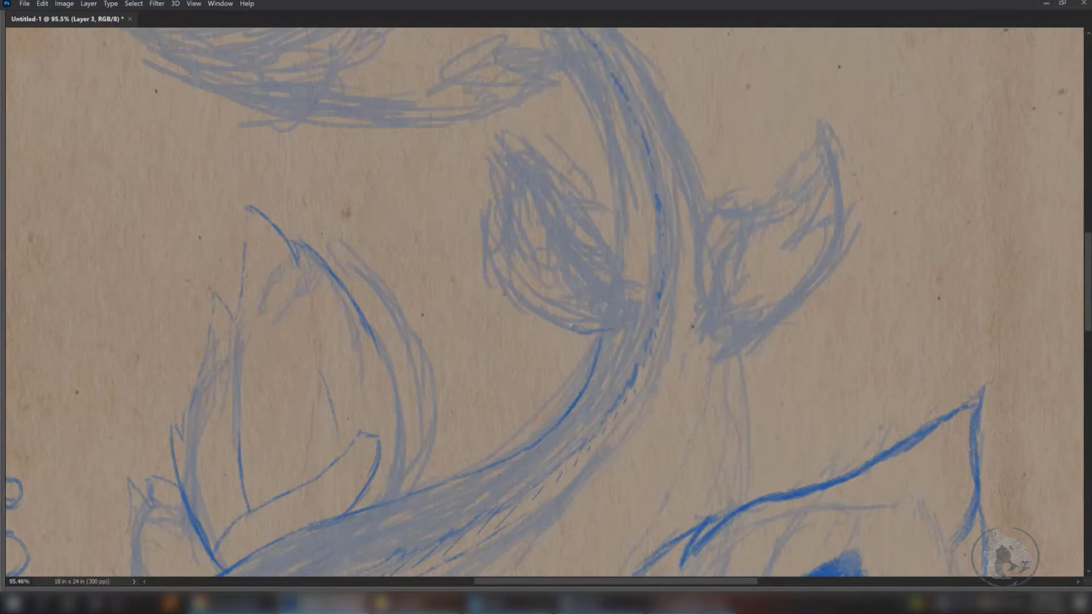
drag(528, 313, 501, 283)
drag(489, 250, 491, 198)
drag(484, 128, 537, 157)
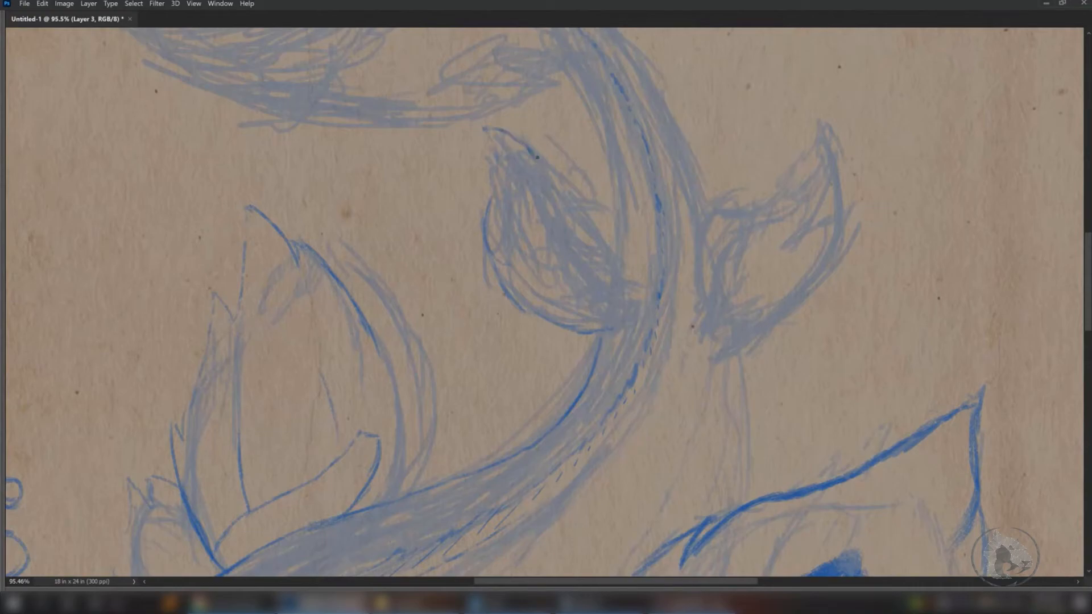
drag(487, 130, 495, 198)
mouse_move(489, 261)
mouse_down()
mouse_move(505, 295)
mouse_move(507, 272)
mouse_move(527, 271)
mouse_move(498, 271)
mouse_up()
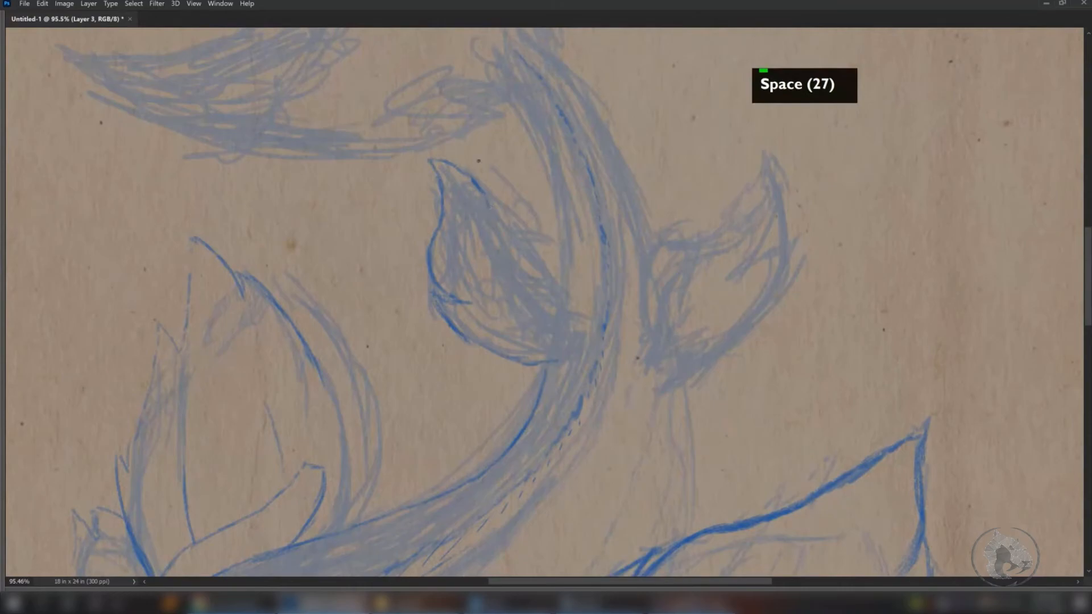
- Give the inner rear fin a second pointed lobe, its edge facing the body, and a rounded base joint
mouse_move(481, 162)
mouse_down()
mouse_move(512, 172)
mouse_move(488, 202)
mouse_move(512, 176)
mouse_move(536, 239)
mouse_up()
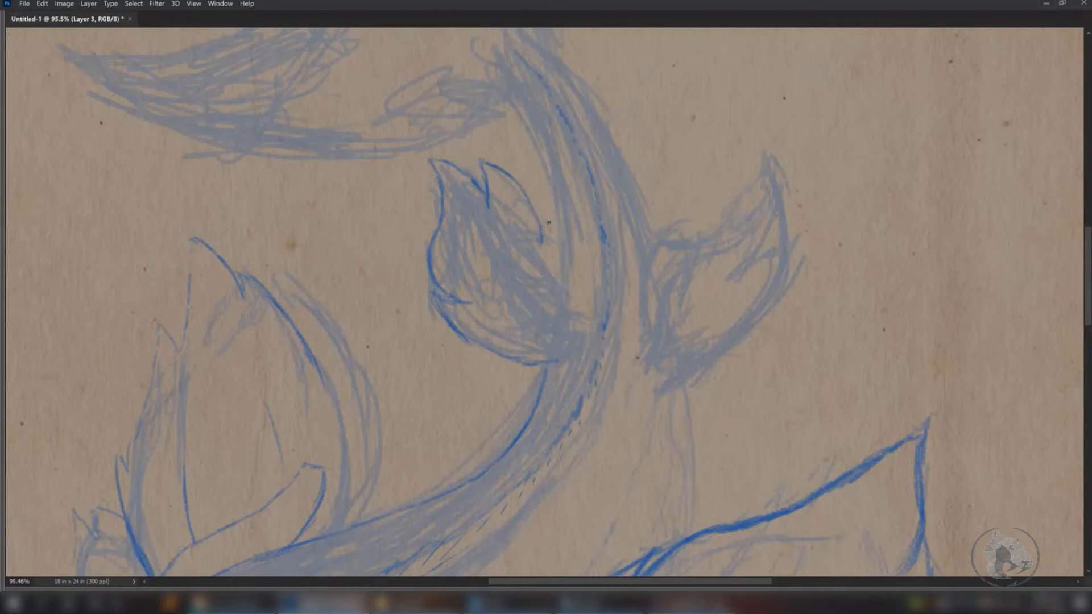
key(space)
drag(559, 253, 567, 241)
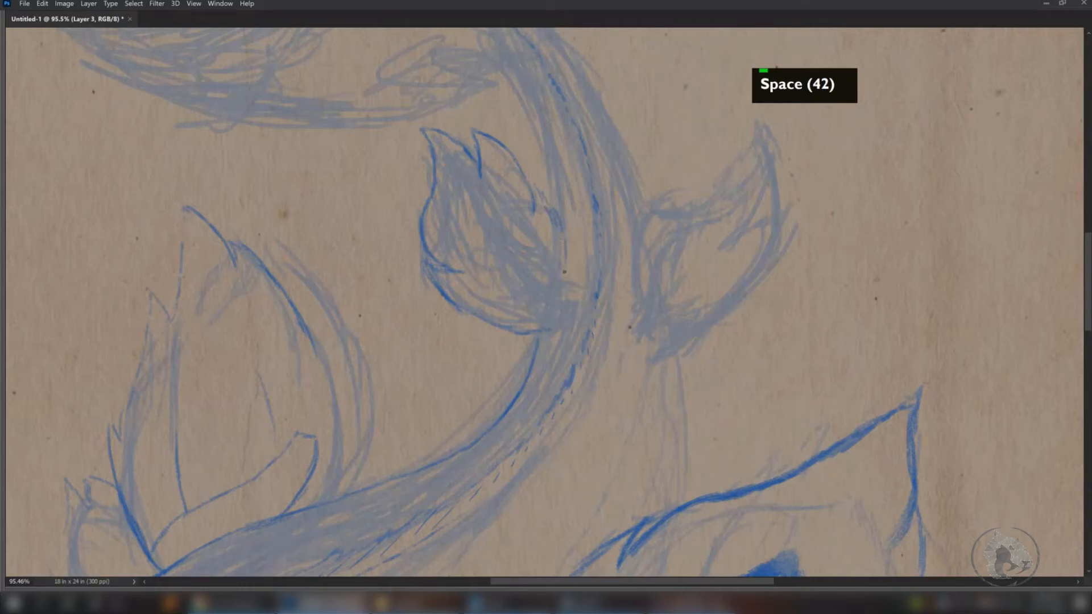
mouse_move(549, 294)
mouse_down()
mouse_move(566, 302)
mouse_move(535, 304)
mouse_move(553, 333)
mouse_up()
mouse_move(541, 295)
mouse_down()
mouse_move(573, 318)
mouse_move(554, 347)
mouse_up()
key(space)
drag(551, 307, 552, 302)
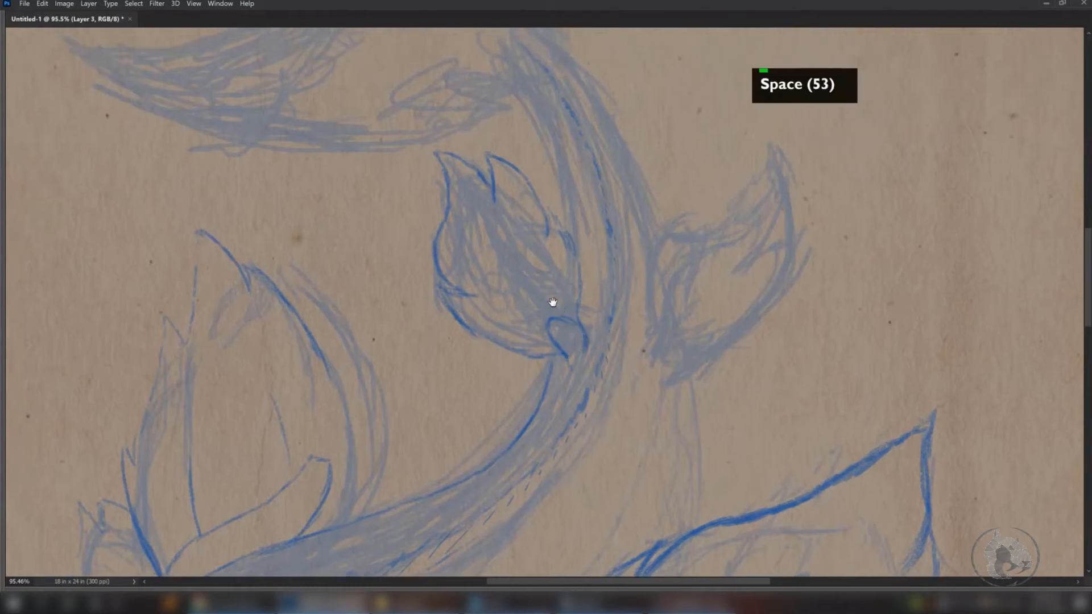
- Shade the center of the inner rear fin with dense blue strokes fanning from its base toward the tip
mouse_move(537, 354)
mouse_down()
mouse_move(494, 304)
mouse_move(472, 227)
mouse_up()
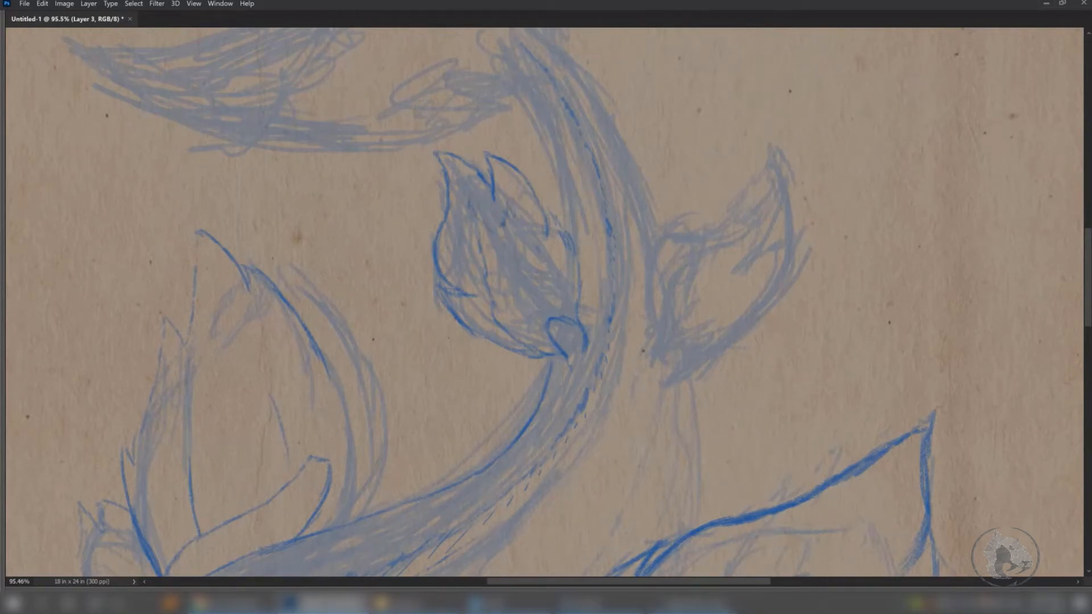
key(w)
key(w)
mouse_move(479, 226)
mouse_down()
mouse_move(500, 315)
mouse_move(547, 348)
mouse_move(551, 263)
mouse_move(512, 228)
mouse_move(520, 281)
mouse_move(489, 239)
mouse_move(526, 330)
mouse_move(500, 250)
mouse_move(525, 265)
mouse_move(510, 222)
mouse_move(554, 276)
mouse_up()
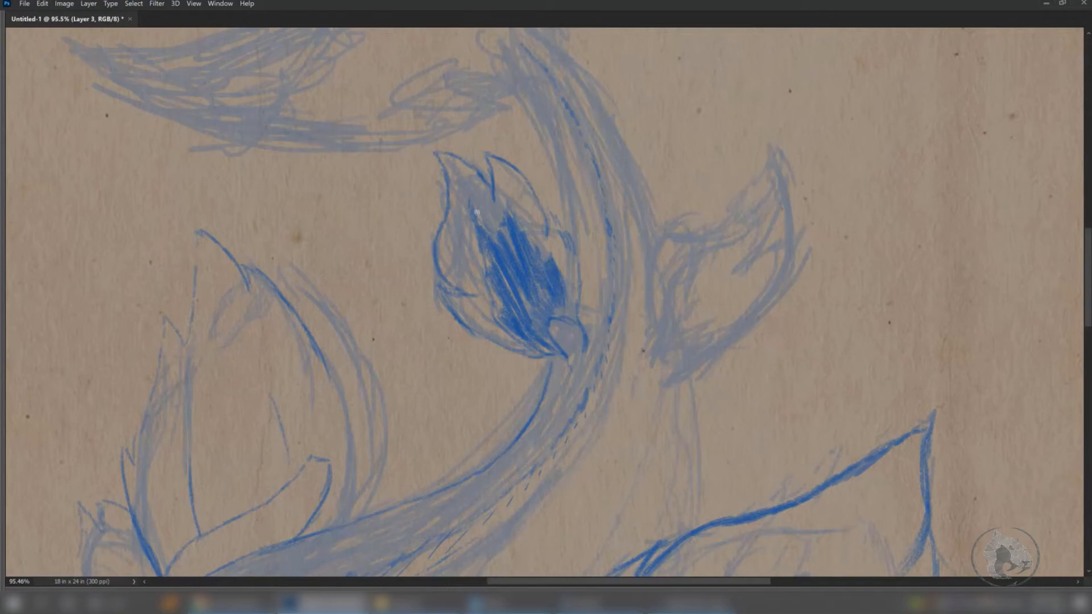
key(q)
key(q)
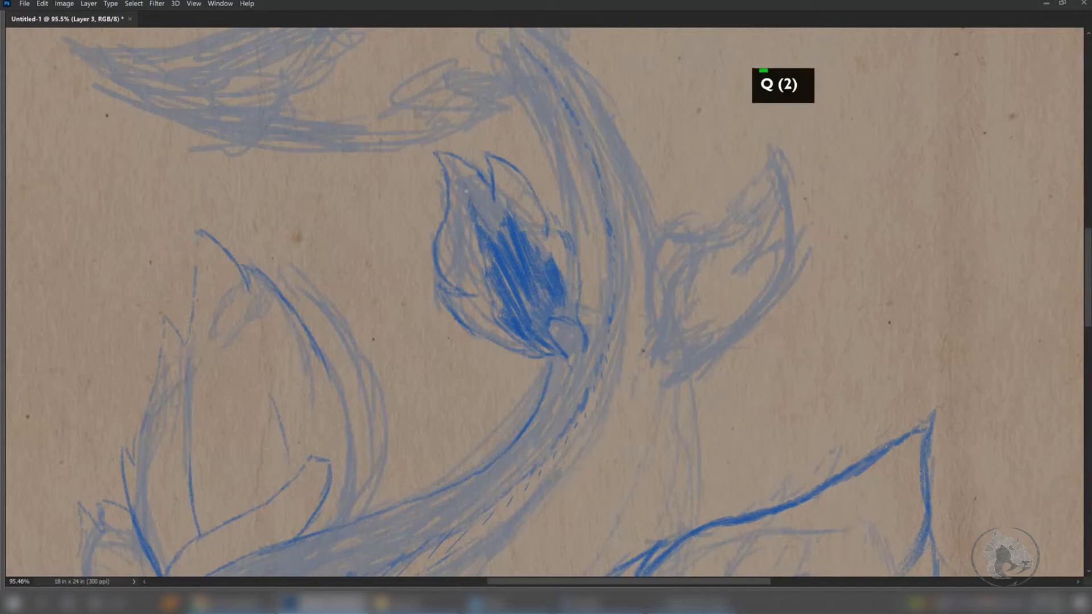
drag(487, 263, 509, 339)
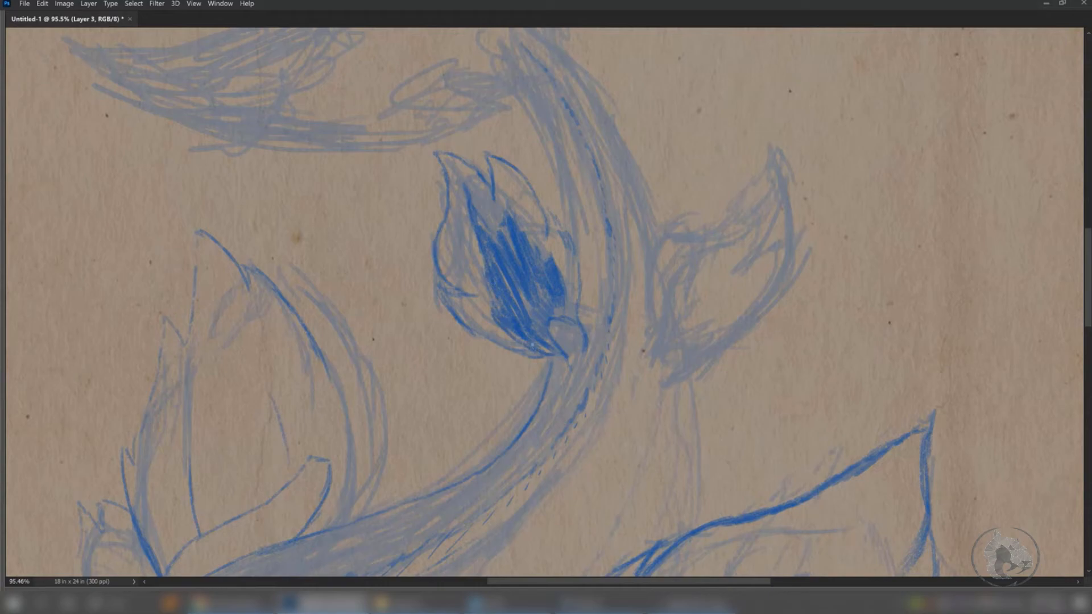
- Outline the rear fin on the opposite side of the body with jagged pointed lobes and a small base joint
key(space)
drag(568, 272, 483, 304)
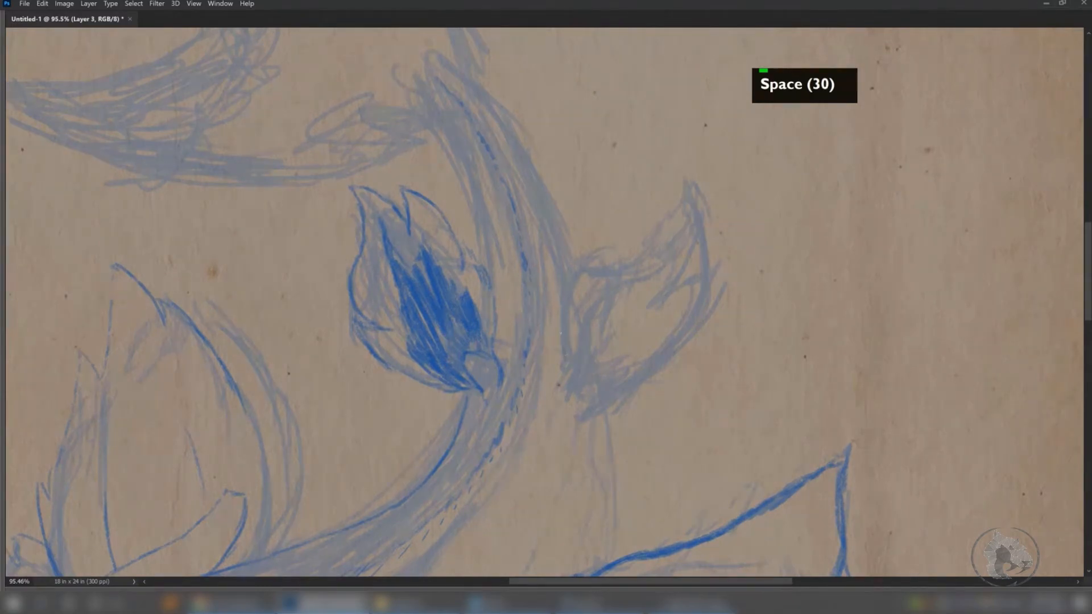
drag(562, 306, 579, 282)
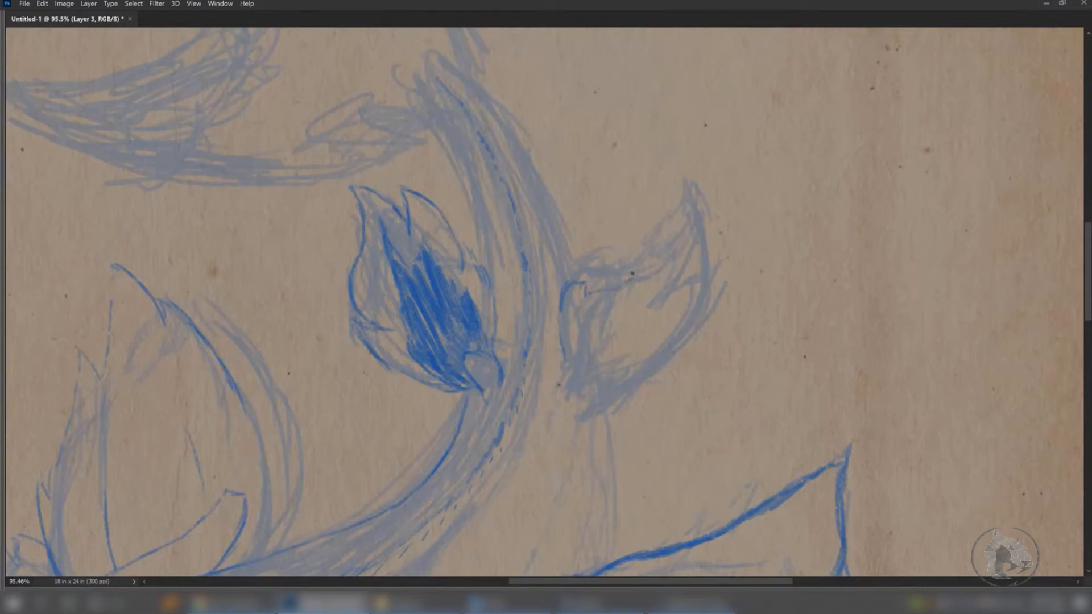
mouse_move(636, 263)
mouse_down()
mouse_move(701, 193)
mouse_move(685, 298)
mouse_move(711, 315)
mouse_move(706, 244)
mouse_move(715, 246)
mouse_move(678, 314)
mouse_move(627, 350)
mouse_move(576, 365)
mouse_up()
key(space)
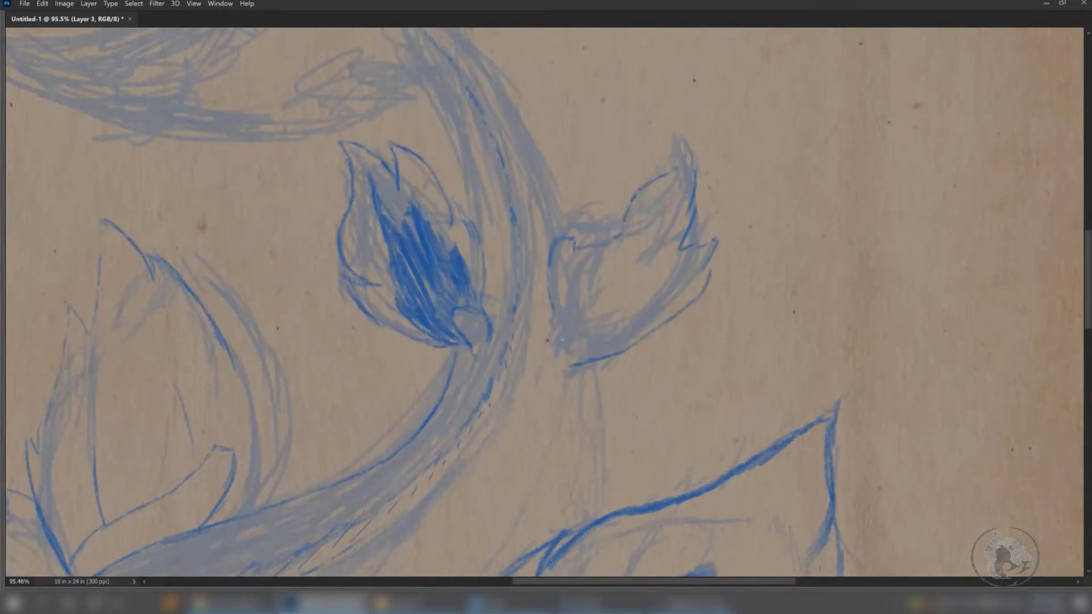
mouse_move(560, 314)
mouse_down()
mouse_move(562, 344)
mouse_move(592, 321)
mouse_move(573, 366)
mouse_move(594, 315)
mouse_move(572, 365)
mouse_move(577, 336)
mouse_move(561, 317)
mouse_up()
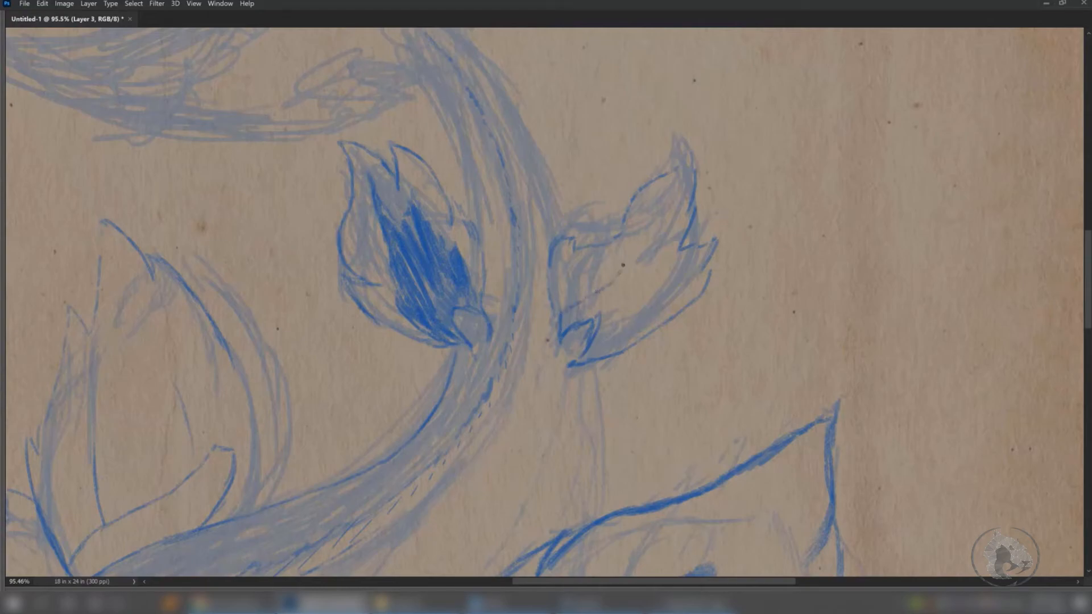
- Shade the lower part of the outer rear fin with strokes fanning out from its base
mouse_move(648, 230)
mouse_down()
mouse_move(636, 254)
mouse_move(667, 273)
mouse_move(656, 299)
mouse_move(583, 358)
mouse_move(648, 302)
mouse_move(623, 290)
mouse_move(638, 250)
mouse_move(665, 243)
mouse_up()
key(space)
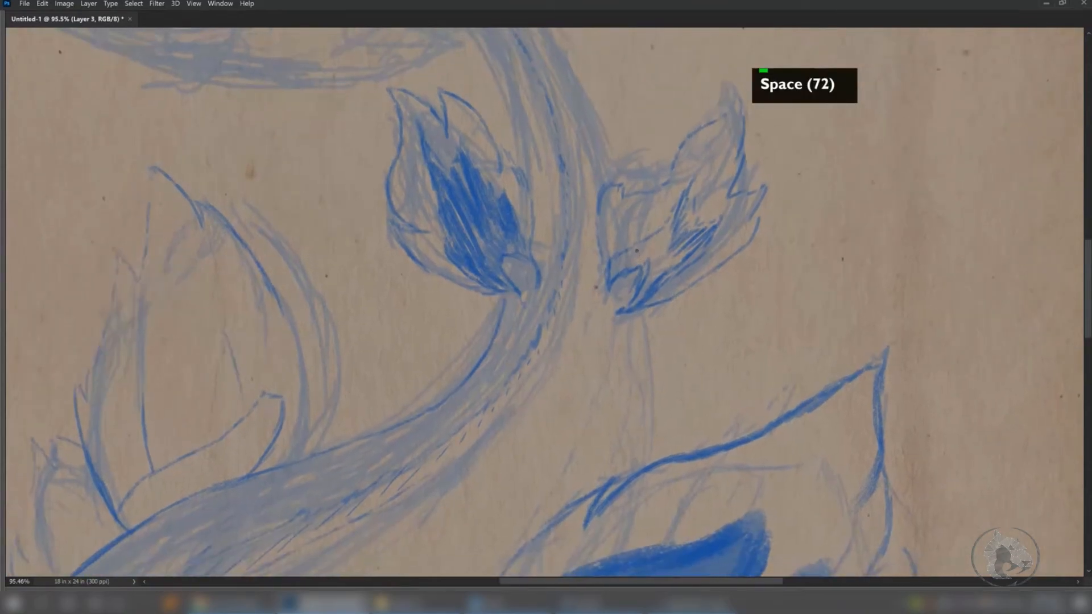
mouse_move(614, 267)
mouse_down()
mouse_move(669, 225)
mouse_move(649, 274)
mouse_move(691, 245)
mouse_move(653, 319)
mouse_move(677, 363)
mouse_up()
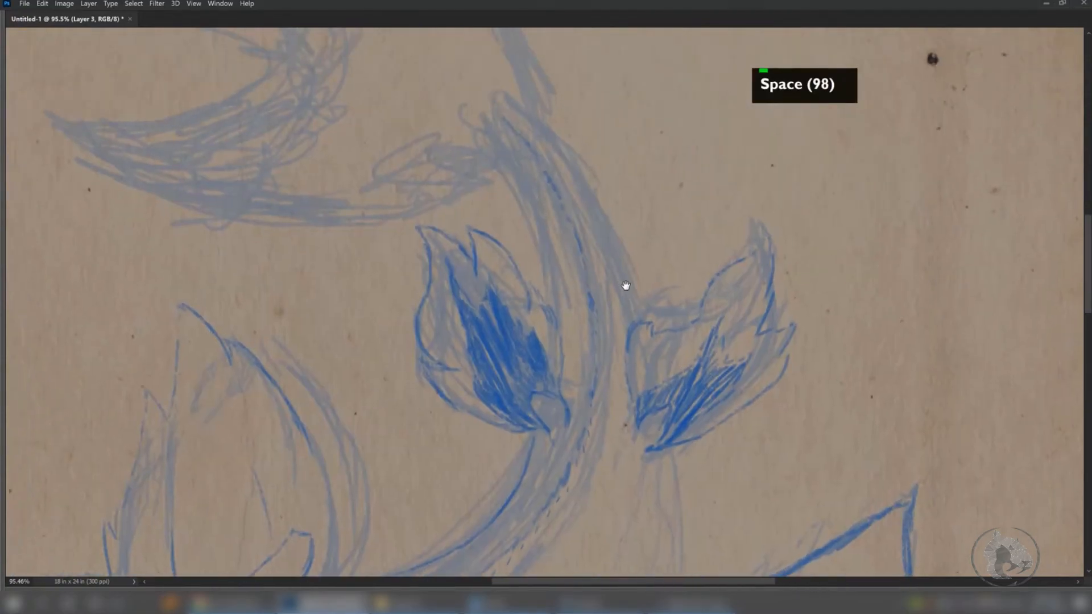
- Draw the inner contour of the tail stem from the tail fin down behind the inner rear fin
key(q)
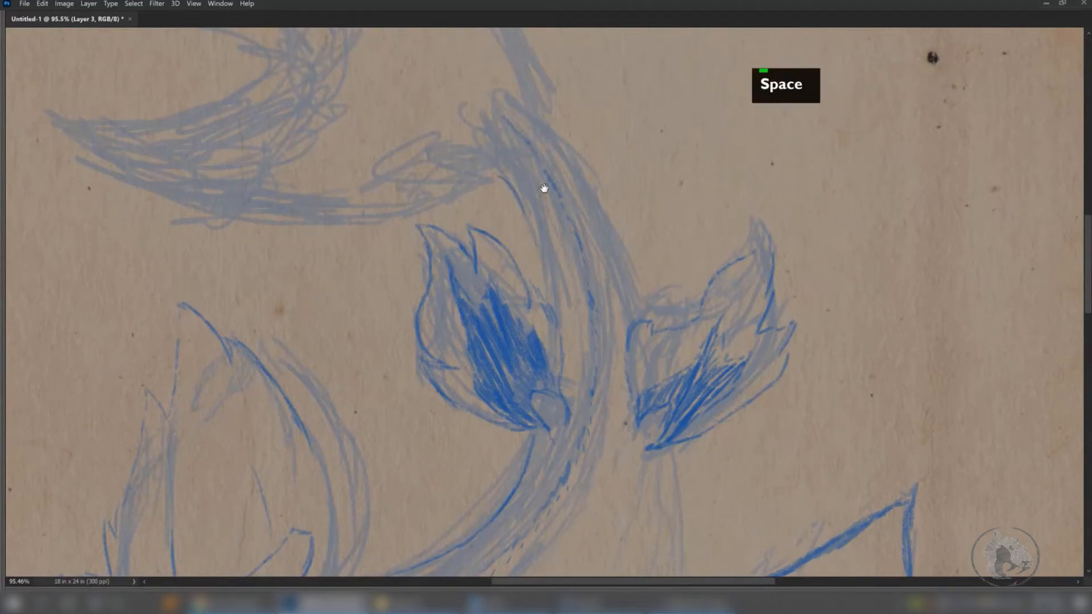
drag(543, 187, 558, 207)
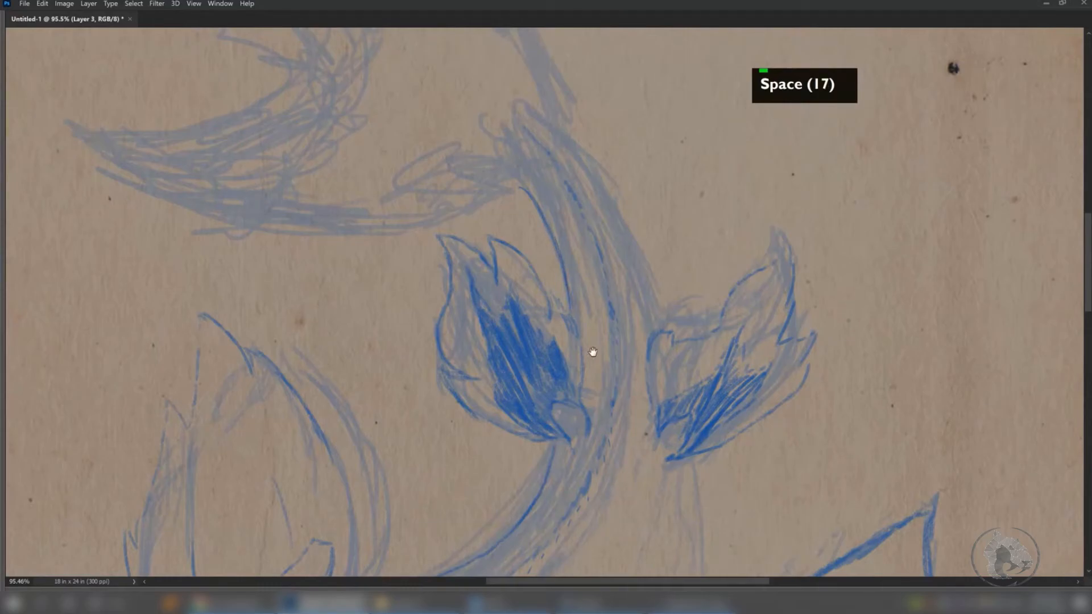
drag(590, 353, 556, 280)
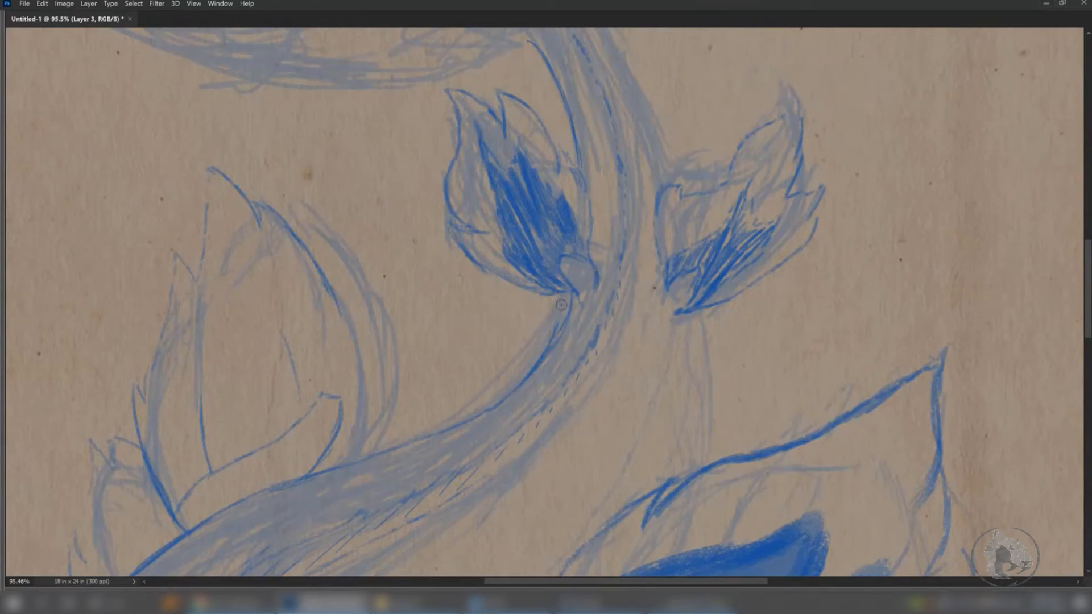
- Draw the belly contour from the base of the outer rear fin down to the top edge of the large side fin
mouse_move(508, 325)
mouse_down()
mouse_move(525, 273)
mouse_move(514, 336)
mouse_move(480, 297)
mouse_up()
mouse_move(628, 214)
mouse_down()
mouse_move(613, 192)
mouse_move(618, 225)
mouse_up()
drag(616, 188, 619, 232)
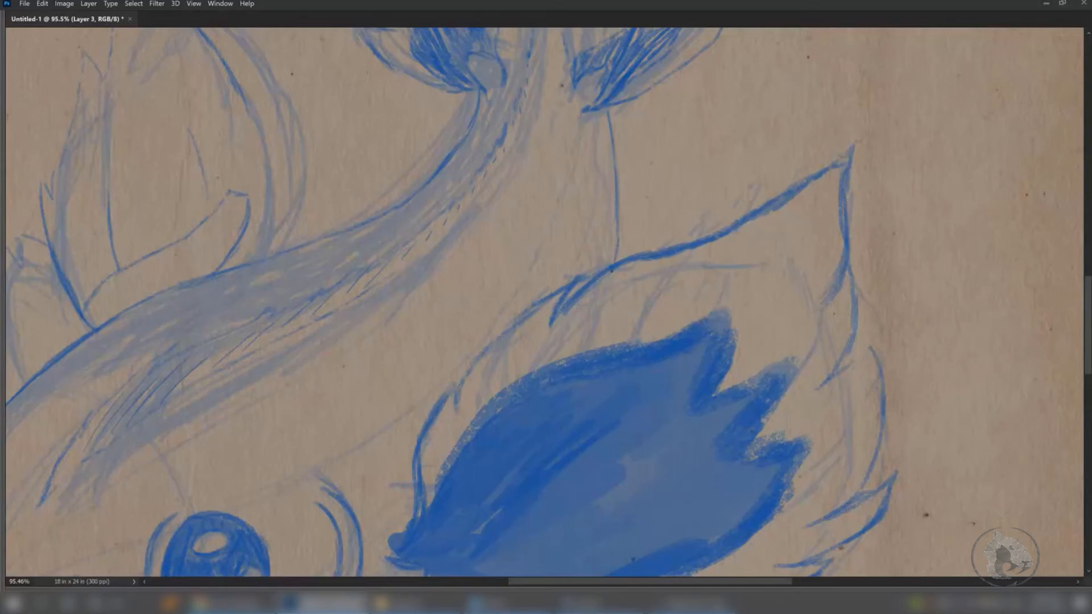
- Draw the outer contour of the tail stem from the tail fin down to the base of the outer rear fin
drag(626, 176, 626, 251)
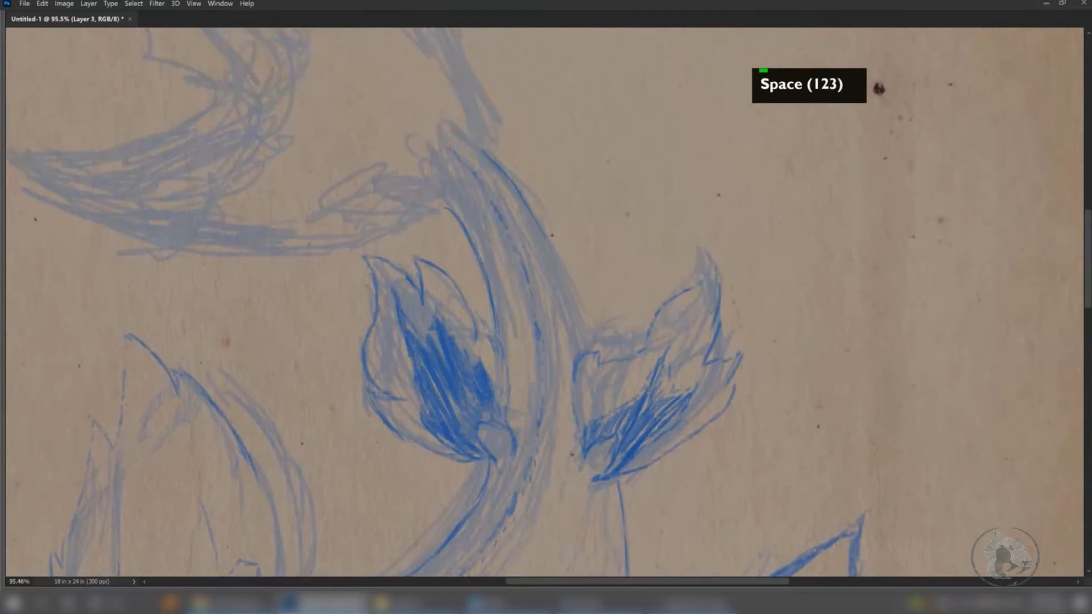
drag(569, 277, 583, 310)
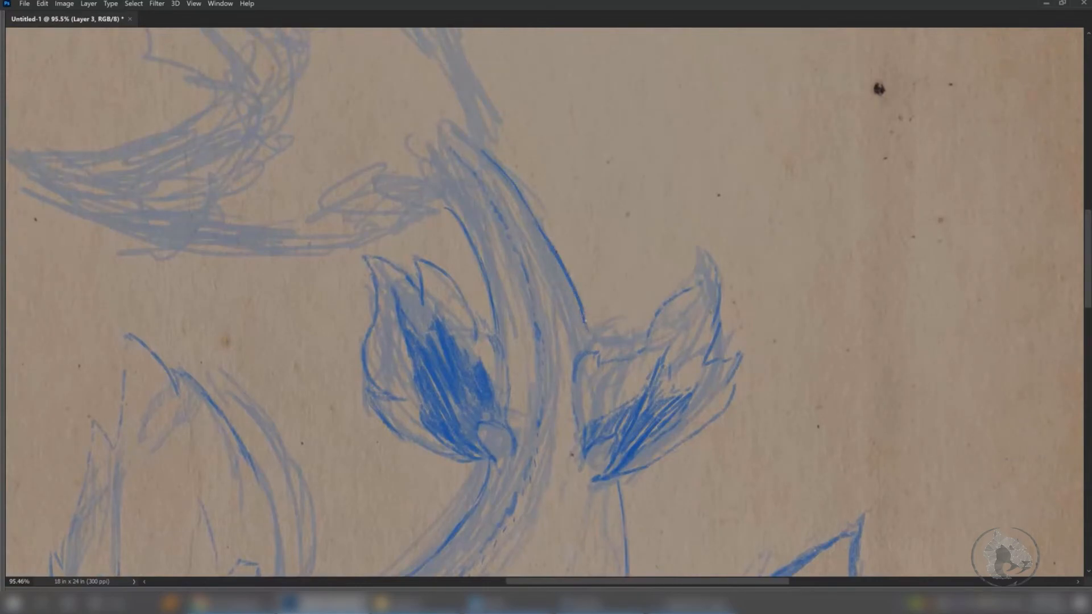
key(space)
- Add light hatching lines to the unshaded upper lobes of the outer rear fin
mouse_move(595, 330)
mouse_down()
mouse_move(575, 281)
mouse_move(568, 352)
mouse_up()
mouse_move(591, 310)
mouse_down()
mouse_move(593, 341)
mouse_move(608, 334)
mouse_up()
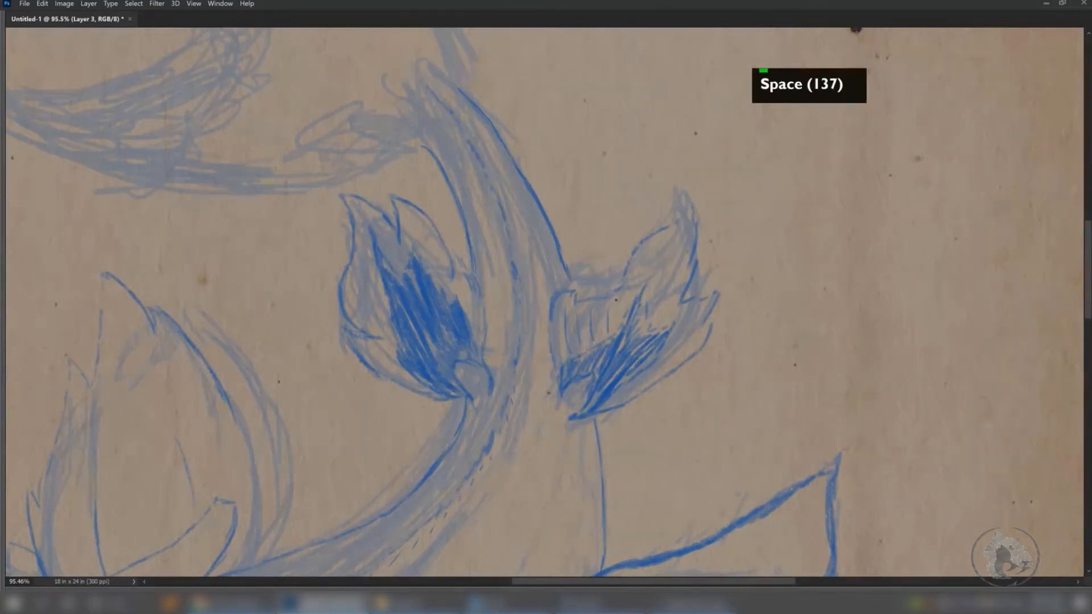
drag(642, 265, 651, 246)
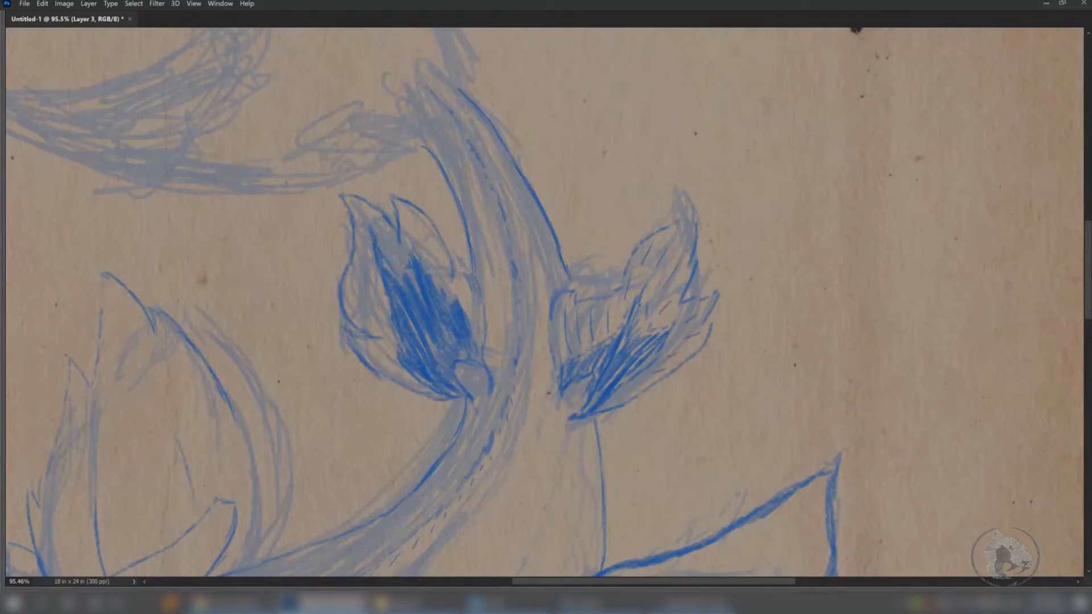
- Hatch the upper margin of the large side fin with short slanted strokes between its outline and the dark center
key(space)
drag(610, 430, 616, 248)
mouse_move(451, 389)
mouse_down()
mouse_move(451, 414)
mouse_move(458, 371)
mouse_move(466, 398)
mouse_up()
drag(493, 322, 486, 348)
drag(516, 304, 506, 336)
mouse_move(541, 276)
mouse_down()
mouse_move(530, 314)
mouse_move(567, 294)
mouse_up()
drag(620, 238, 591, 292)
drag(669, 224, 632, 281)
key(space)
drag(706, 238, 610, 292)
drag(664, 246, 609, 295)
drag(694, 244, 640, 296)
mouse_move(733, 222)
mouse_down()
mouse_move(700, 259)
mouse_move(687, 303)
mouse_move(742, 274)
mouse_up()
- Continue the short hatching strokes around the large side fin's jagged tips and along its lower margin
key(space)
drag(729, 267, 712, 146)
mouse_move(677, 223)
mouse_down()
mouse_move(717, 197)
mouse_move(745, 203)
mouse_up()
drag(717, 256, 745, 230)
mouse_move(703, 301)
mouse_down()
mouse_move(741, 268)
mouse_move(766, 269)
mouse_up()
drag(739, 326, 780, 303)
drag(740, 353, 772, 340)
key(space)
key(space)
drag(707, 394, 776, 286)
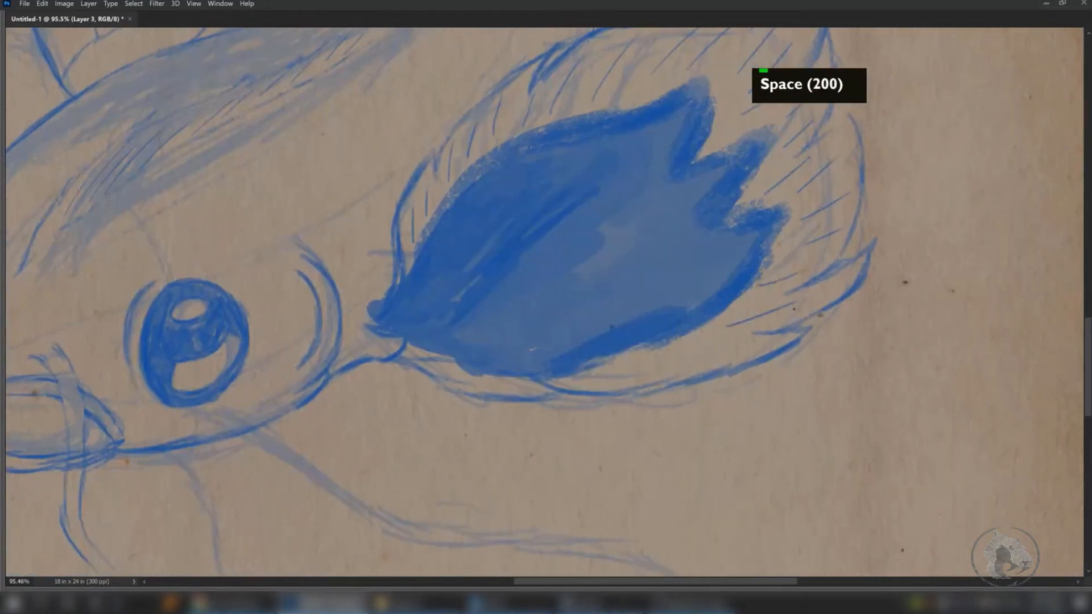
drag(650, 361, 705, 359)
drag(604, 386, 655, 383)
drag(492, 387, 528, 387)
- Erase the curved inner contour lines at the base of the dorsal fin
key(space)
drag(168, 440, 532, 321)
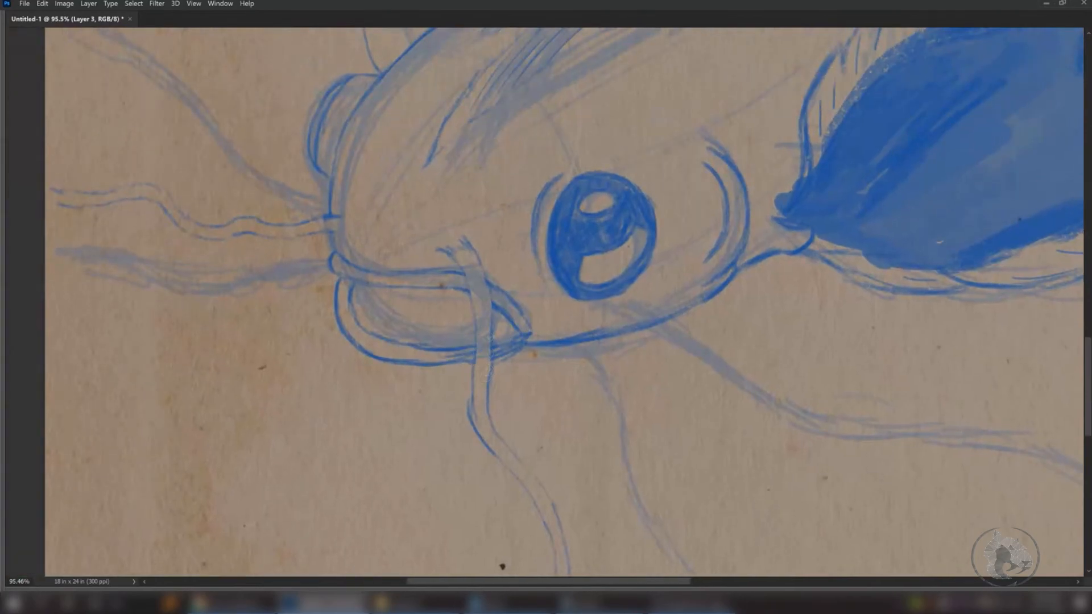
drag(358, 199, 516, 355)
drag(768, 94, 487, 373)
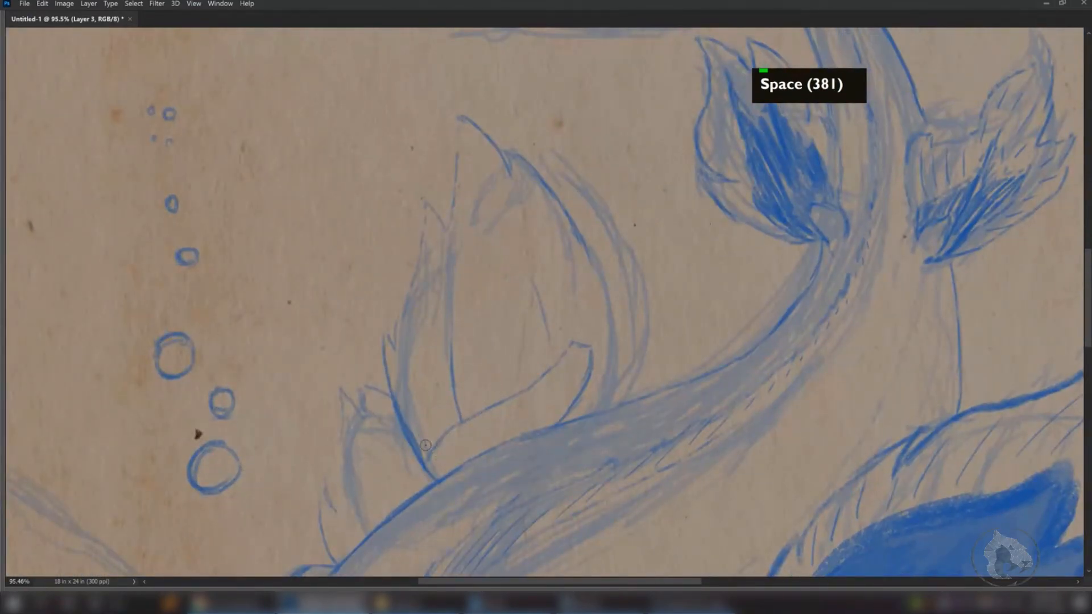
mouse_move(467, 416)
mouse_down()
mouse_move(491, 417)
mouse_move(572, 345)
mouse_move(569, 366)
mouse_move(591, 366)
mouse_move(561, 417)
mouse_up()
drag(556, 358, 568, 339)
mouse_move(468, 393)
mouse_down()
mouse_move(477, 376)
mouse_move(462, 373)
mouse_up()
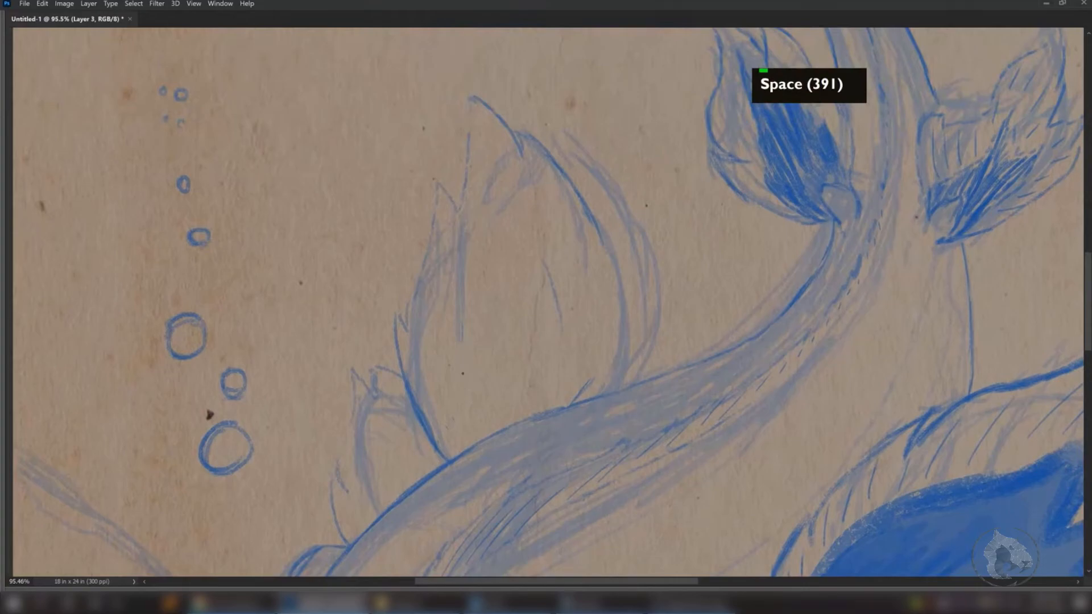
- Outline a jagged inner shape in the dorsal fin and fill it with solid blue strokes using a larger brush
drag(481, 441, 468, 405)
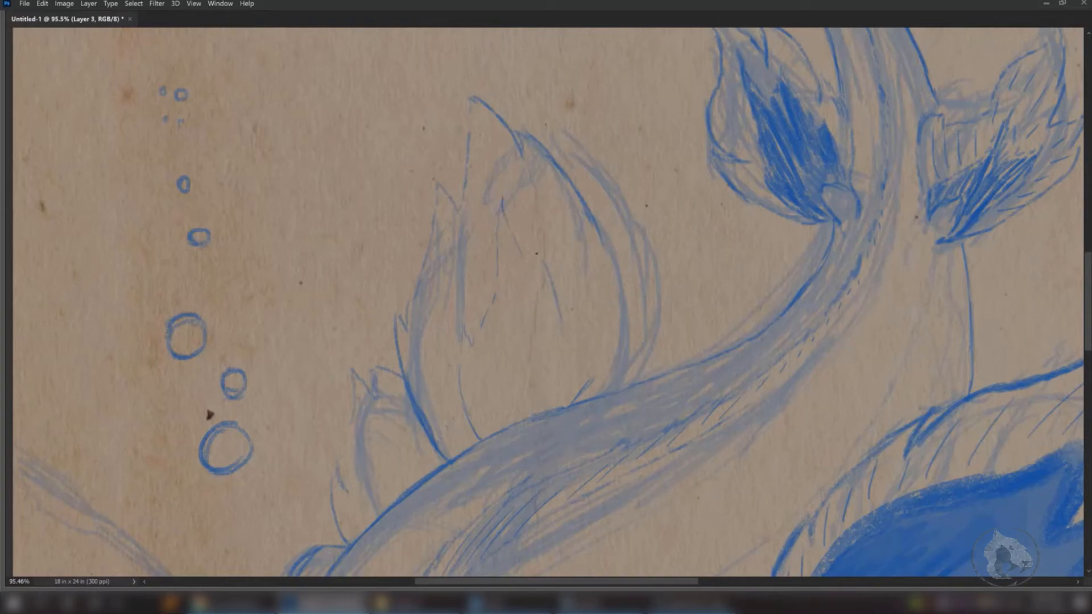
mouse_move(557, 260)
mouse_down()
mouse_move(585, 332)
mouse_move(589, 380)
mouse_up()
key(w)
key(w)
key(w)
key(w)
drag(465, 338, 483, 428)
drag(472, 356, 489, 425)
mouse_move(481, 347)
mouse_down()
mouse_move(504, 418)
mouse_move(490, 318)
mouse_move(535, 396)
mouse_move(553, 266)
mouse_move(578, 371)
mouse_move(569, 307)
mouse_move(572, 367)
mouse_move(564, 373)
mouse_move(564, 356)
mouse_move(554, 396)
mouse_move(504, 422)
mouse_move(560, 398)
mouse_up()
- Close the upper end of the tail stem with a rounded contour where it meets the tail fin
key(space)
mouse_move(510, 297)
mouse_down()
mouse_move(529, 316)
mouse_move(521, 225)
mouse_move(526, 335)
mouse_move(529, 273)
mouse_move(546, 319)
mouse_move(562, 259)
mouse_move(577, 287)
mouse_move(561, 310)
mouse_move(572, 308)
mouse_move(570, 340)
mouse_move(588, 275)
mouse_move(587, 298)
mouse_move(616, 294)
mouse_up()
key(q)
key(space)
drag(612, 238, 654, 296)
key(z)
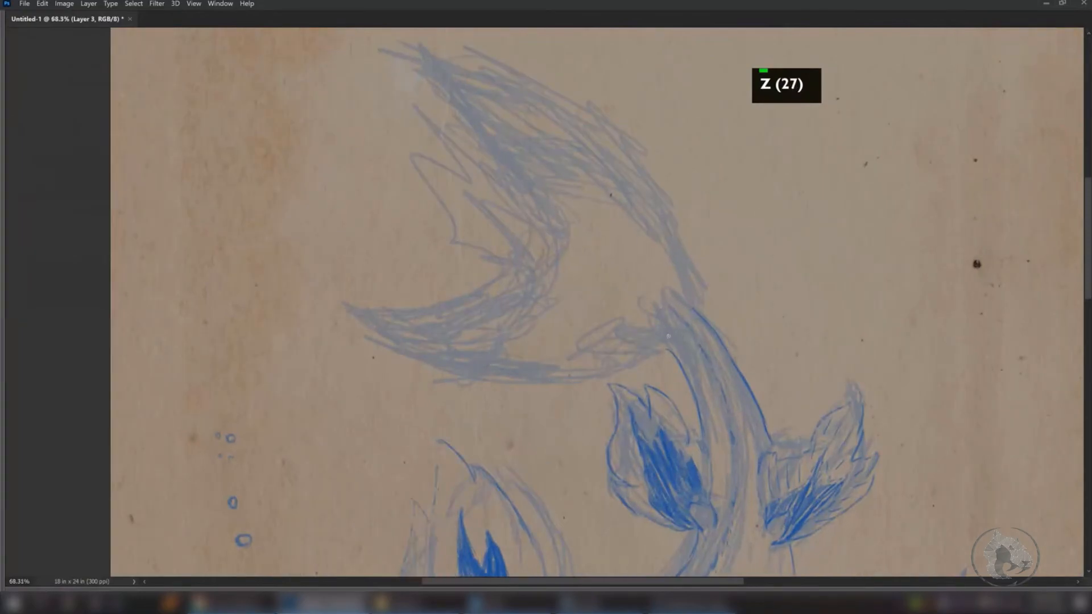
key(q)
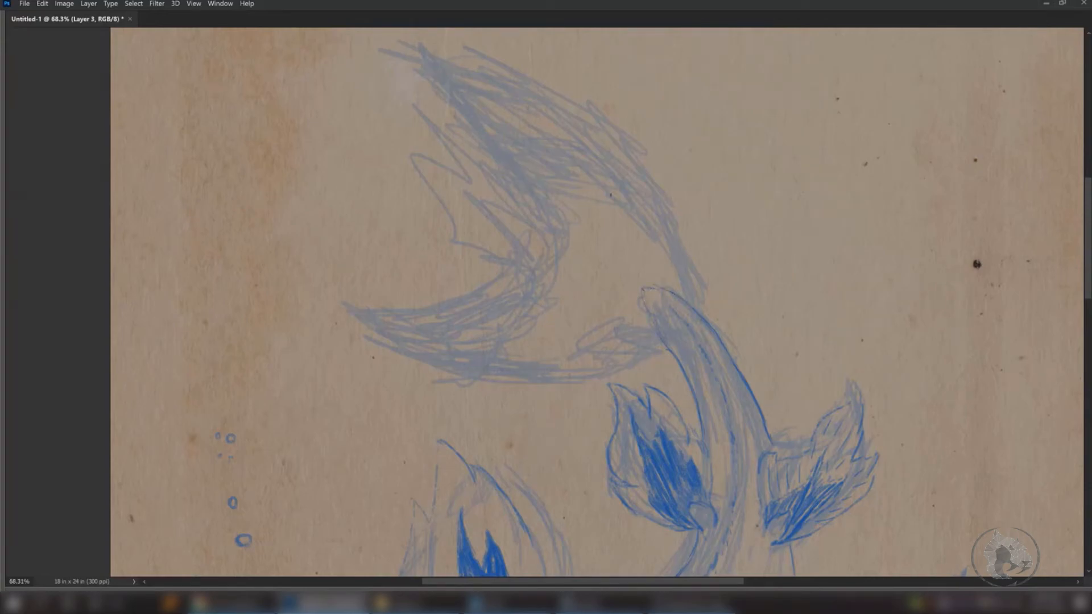
key(space)
- Draw the tail fin's upper outer edge from the stem out to a long curved tip
drag(642, 278, 689, 329)
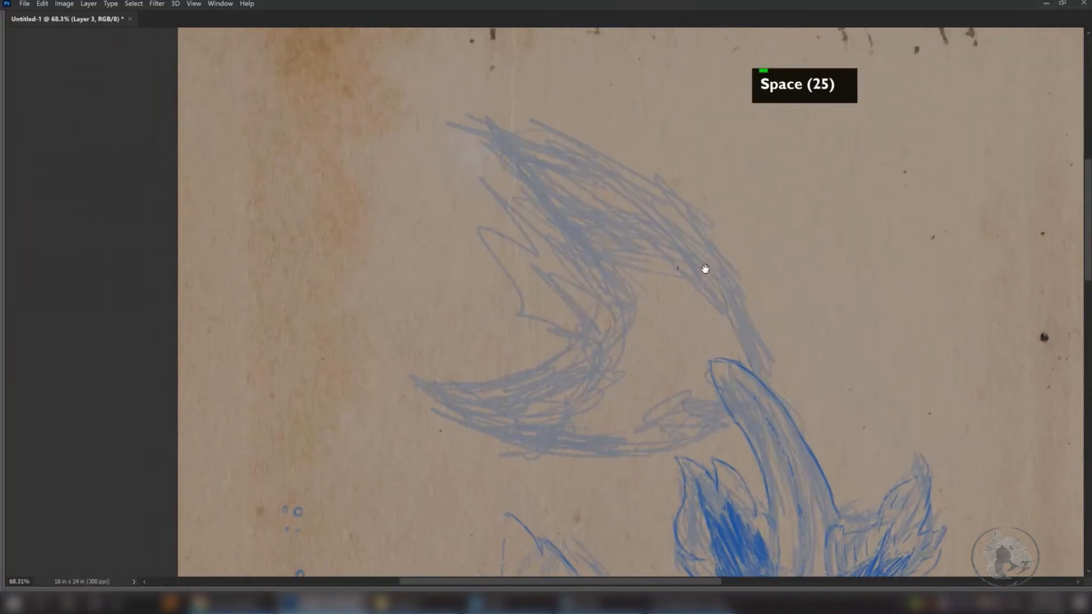
drag(704, 267, 743, 309)
key(w)
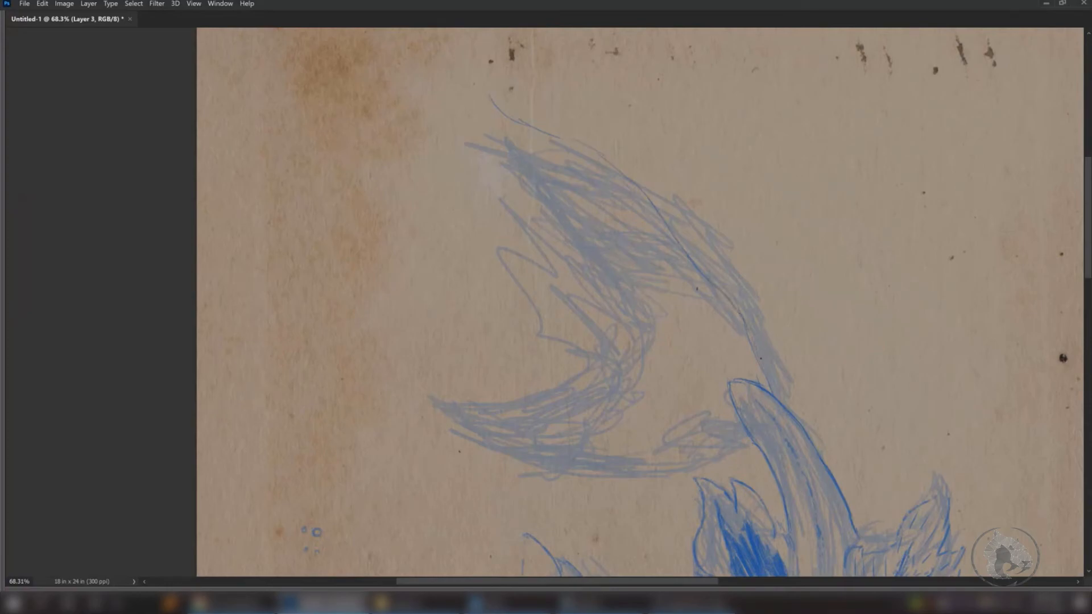
key(space)
drag(678, 281, 747, 311)
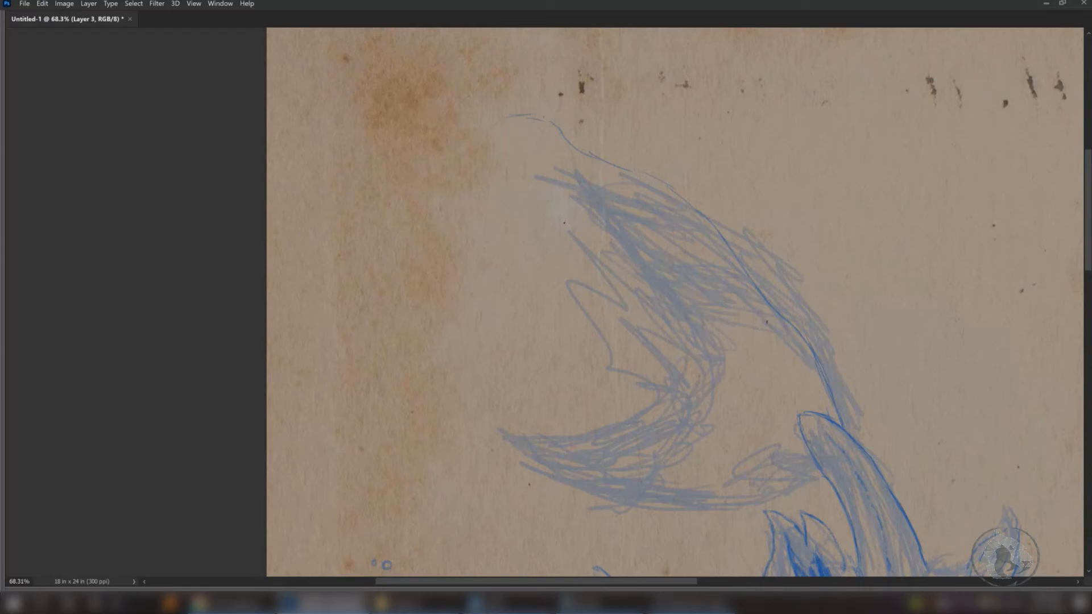
key(r)
drag(570, 200, 505, 300)
key(space)
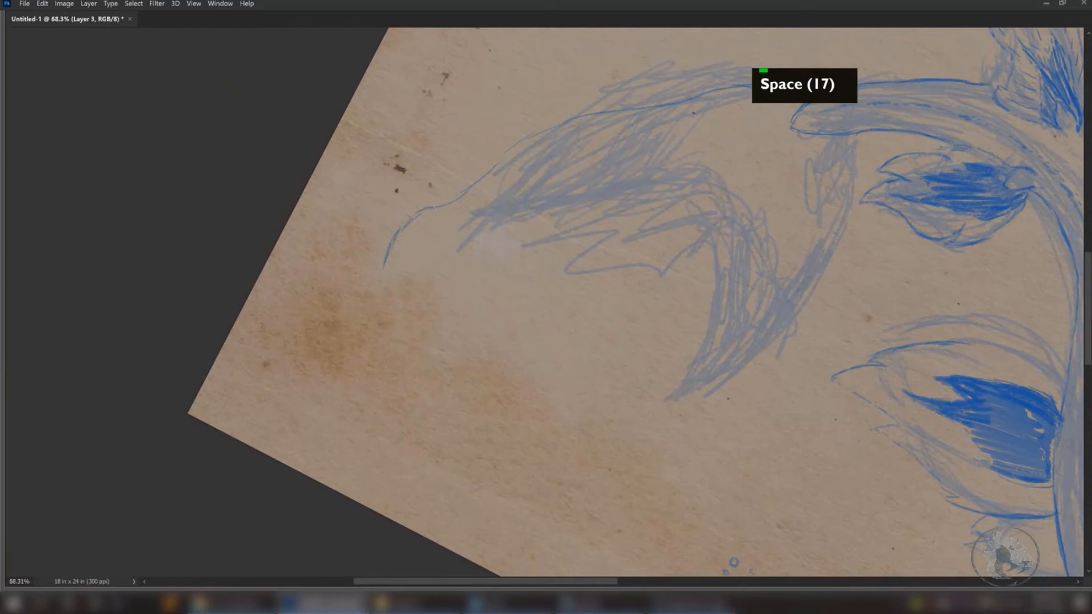
- Try rotating the canvas view freely, show the panels, and reset the rotation angle to 0°
key(r)
drag(436, 224, 606, 269)
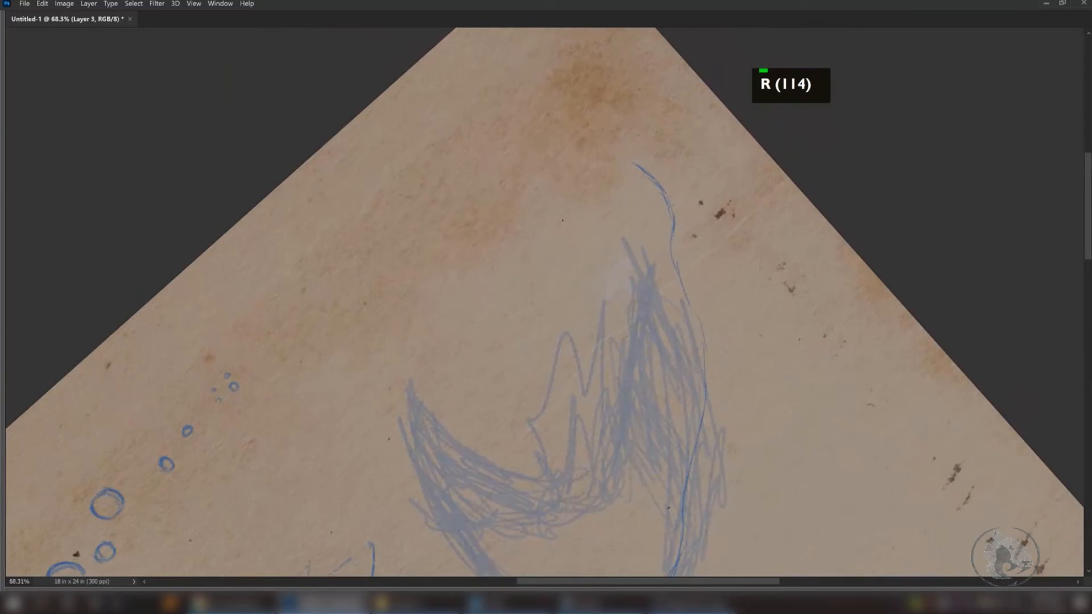
key(Tab)
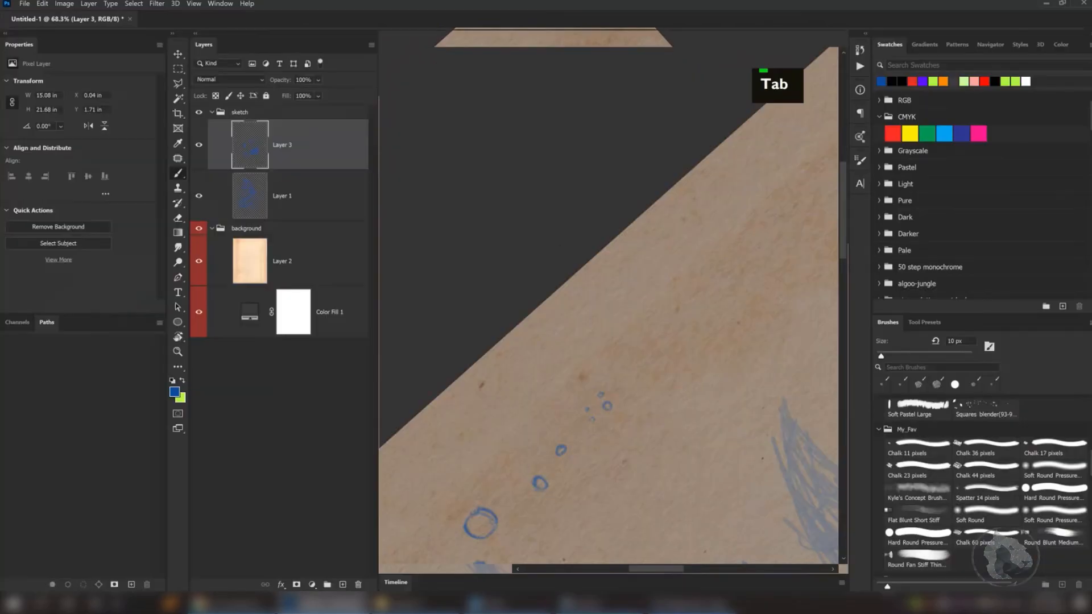
key(space)
drag(593, 218, 554, 243)
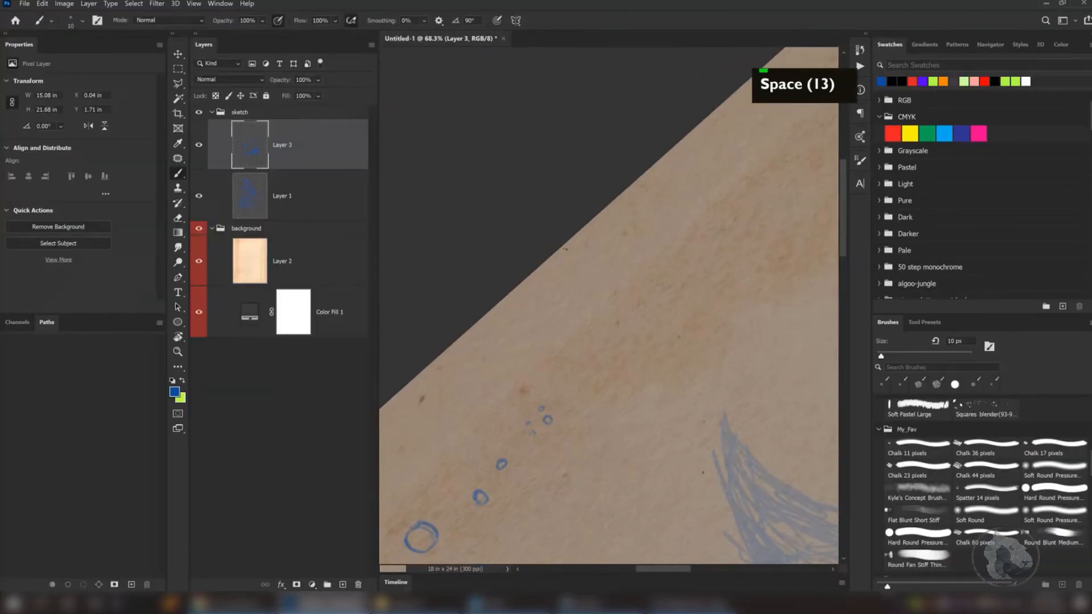
key(r)
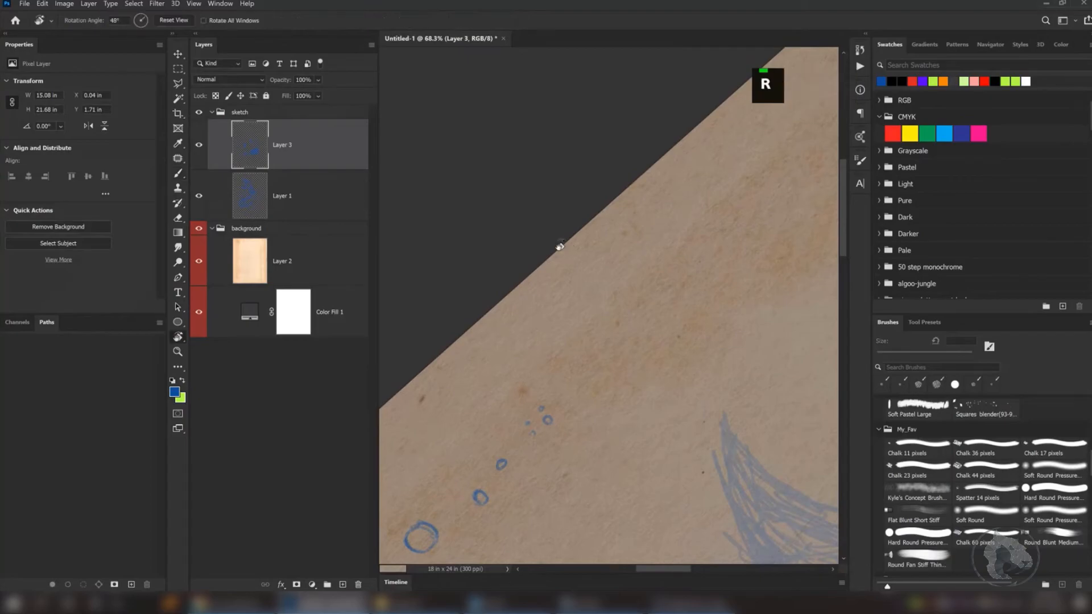
click(165, 26)
key(space)
mouse_move(649, 299)
mouse_down()
mouse_move(646, 290)
mouse_move(624, 299)
mouse_up()
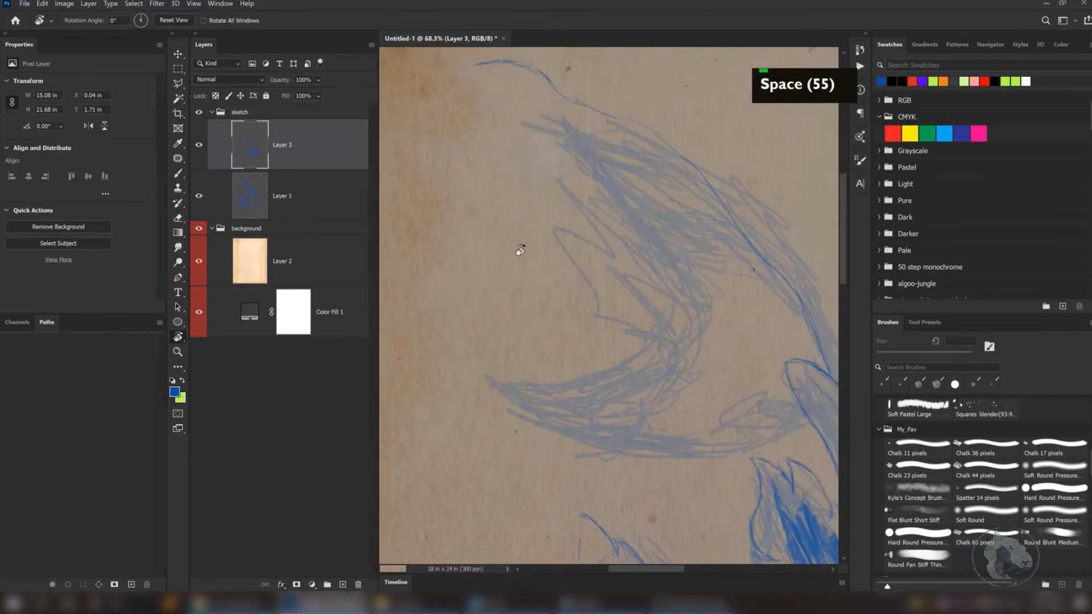
key(r)
drag(565, 220, 517, 247)
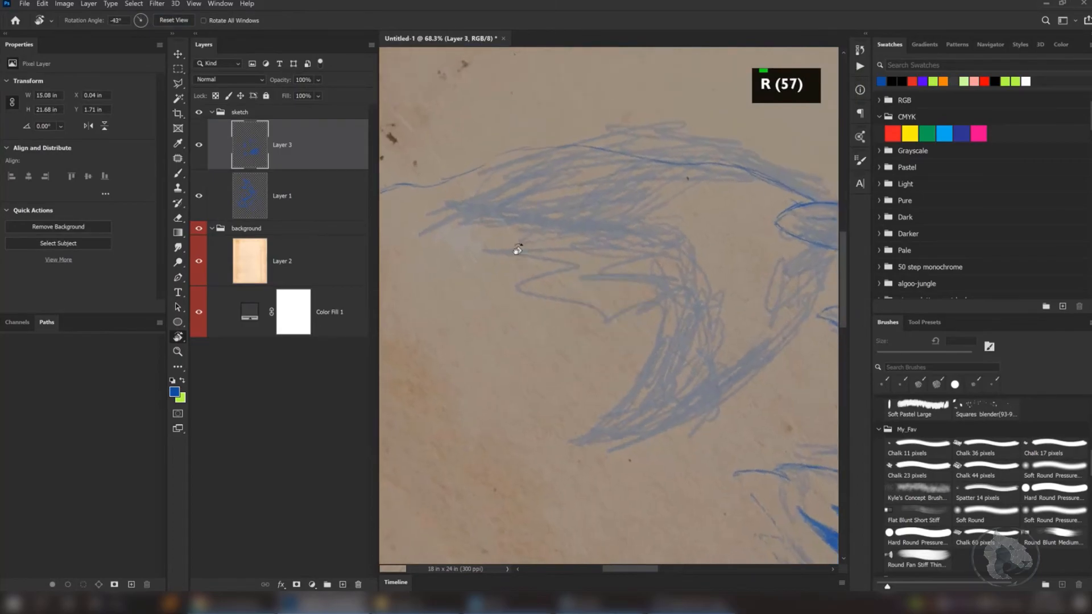
click(169, 21)
key(space)
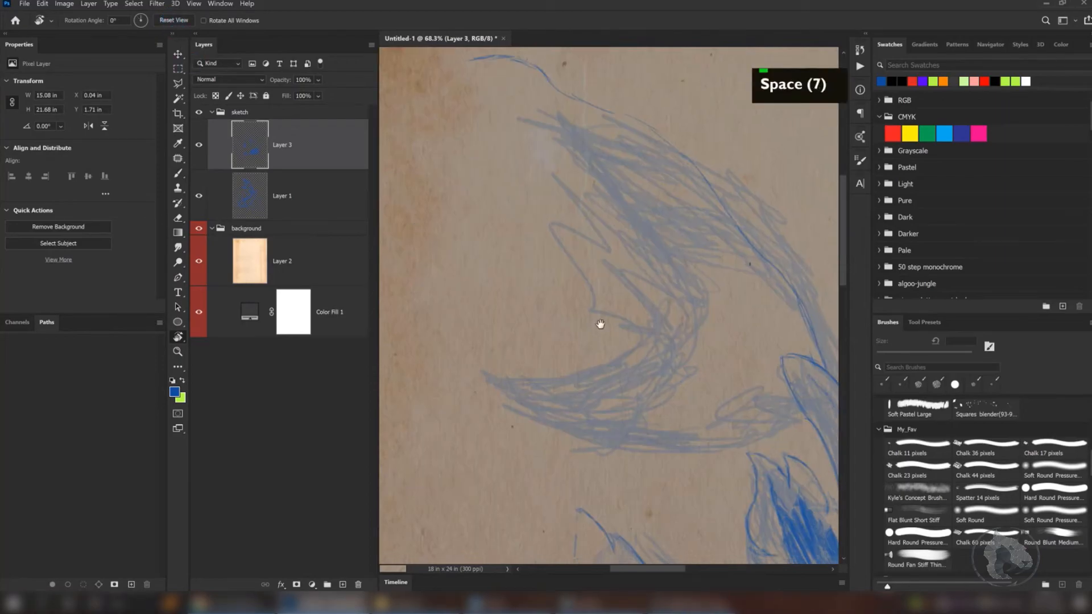
drag(597, 319, 583, 287)
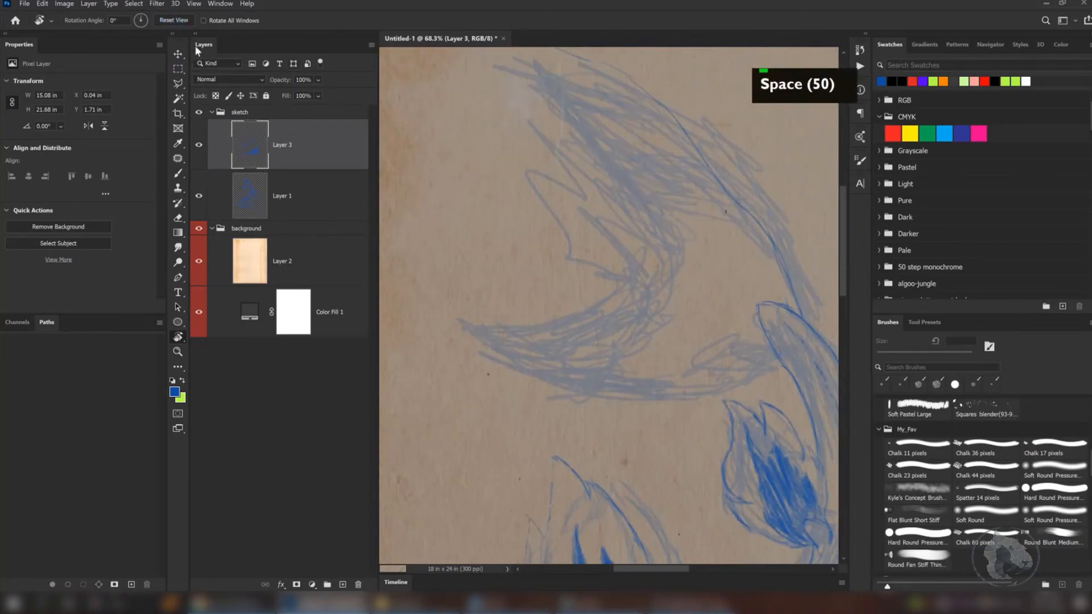
- Set the view's rotation angle to 50° and reset the view to upright
click(144, 21)
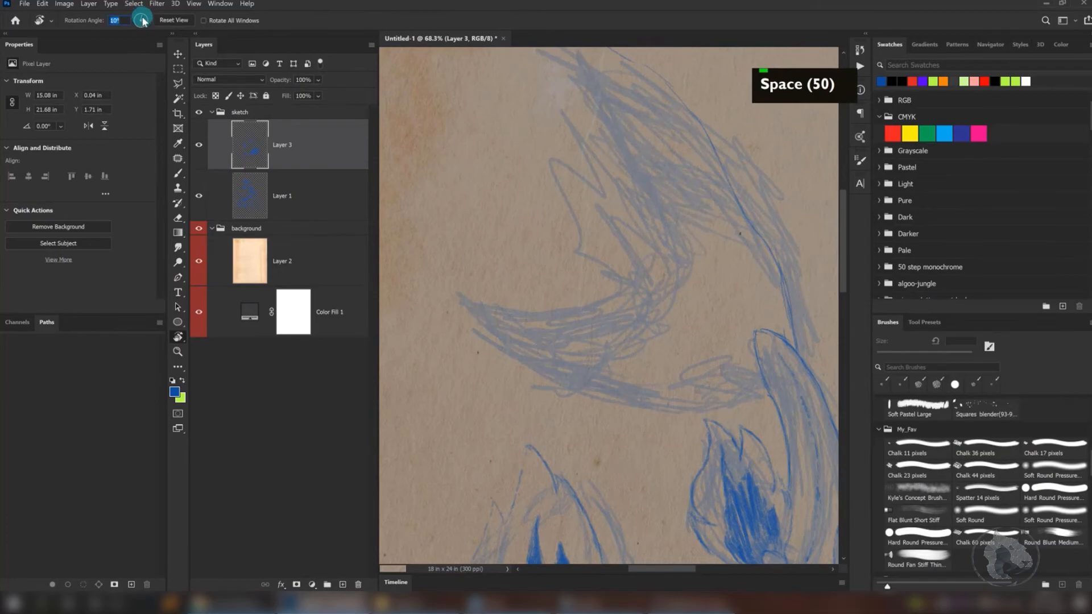
click(144, 21)
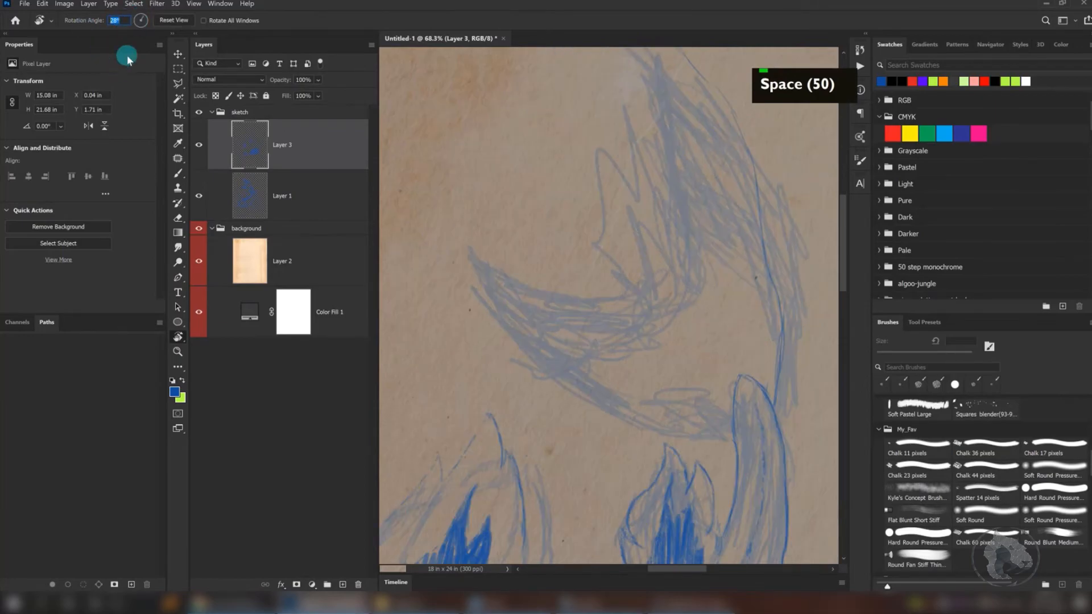
text(50)
key(Return)
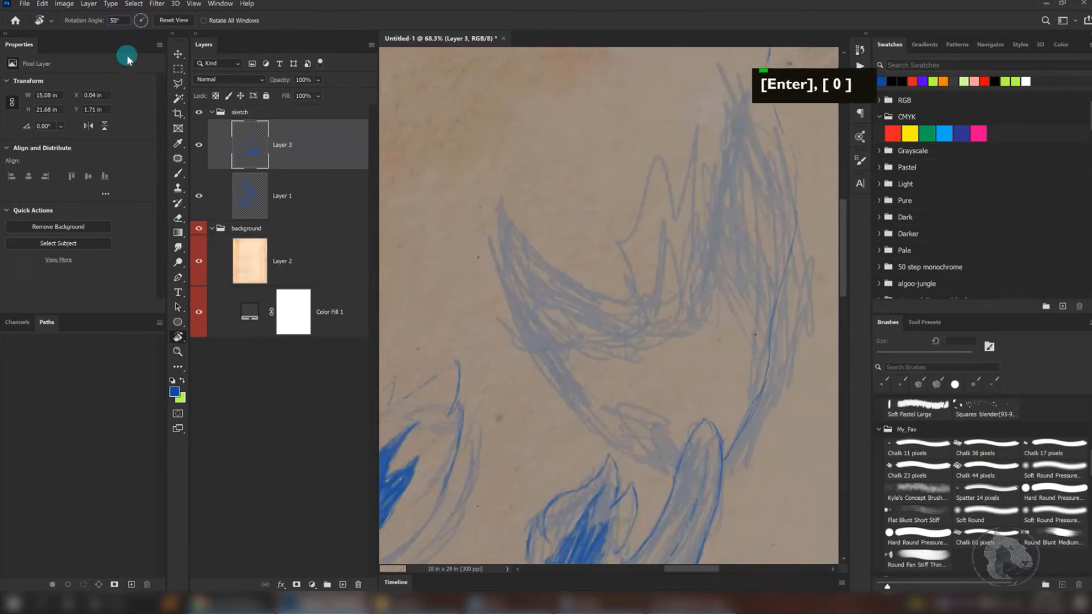
drag(576, 268, 541, 261)
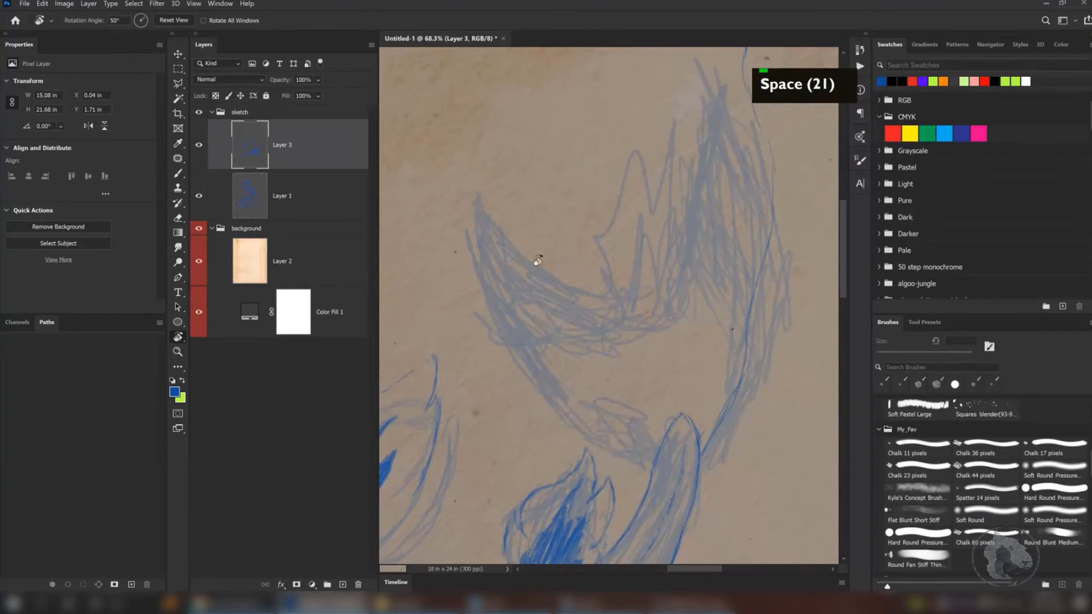
click(174, 22)
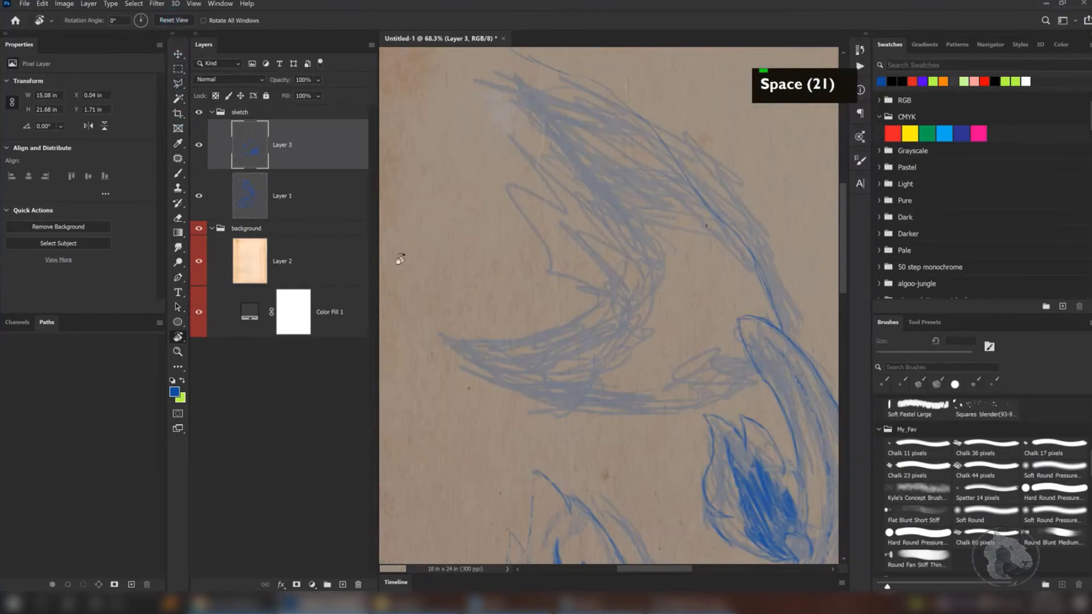
- With the canvas rotated and the panels hidden, sketch the tail fin's inner edge from the upper tip toward the lower lobe
mouse_move(541, 305)
mouse_down()
mouse_move(556, 214)
mouse_move(483, 236)
mouse_move(459, 279)
mouse_move(504, 194)
mouse_up()
key(Tab)
key(r)
key(b)
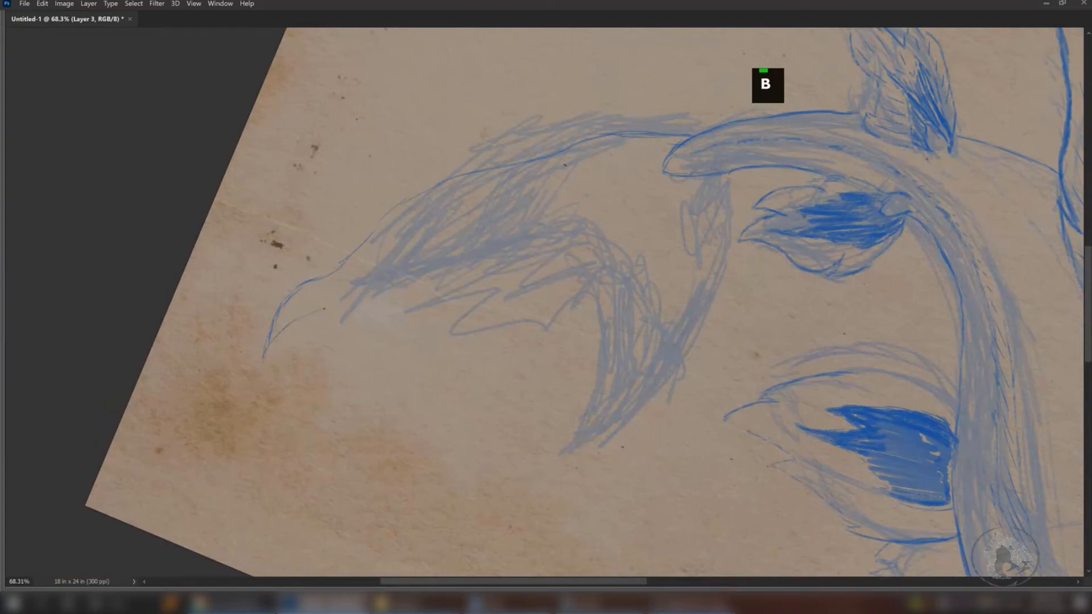
drag(422, 294, 384, 281)
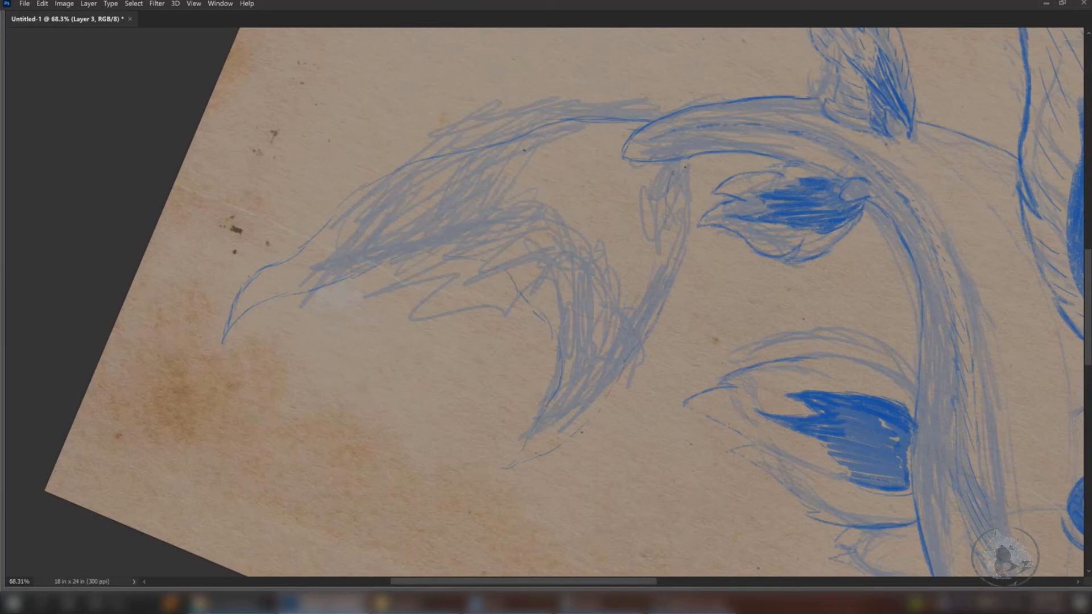
- Draw the outer edge of the tail fin's lower lobe from the stem to its pointed tip
drag(679, 178, 666, 250)
mouse_move(652, 325)
mouse_down()
mouse_move(627, 378)
mouse_move(529, 462)
mouse_up()
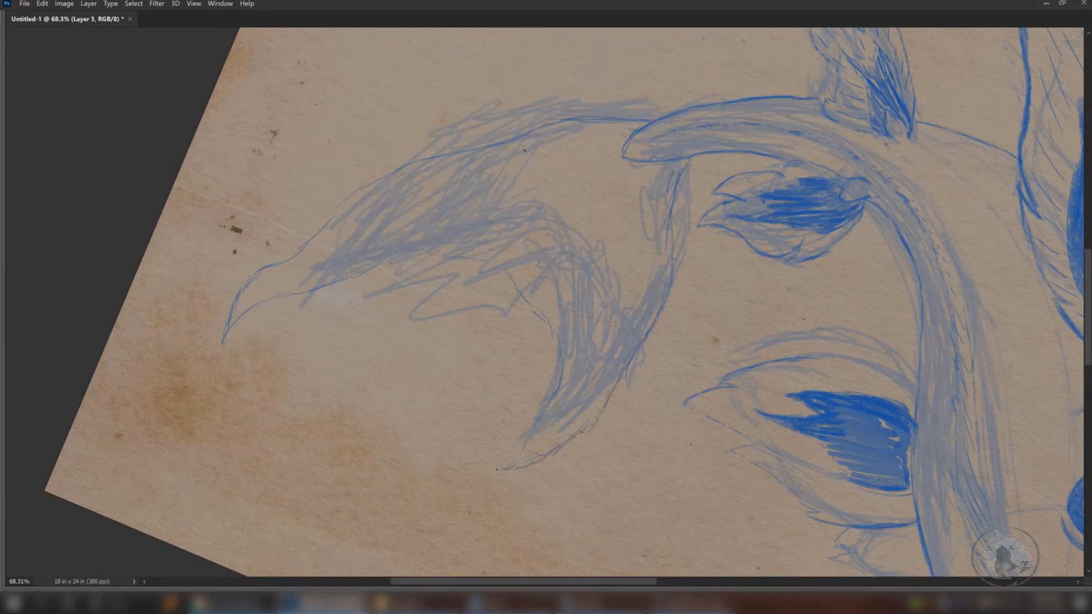
key(w)
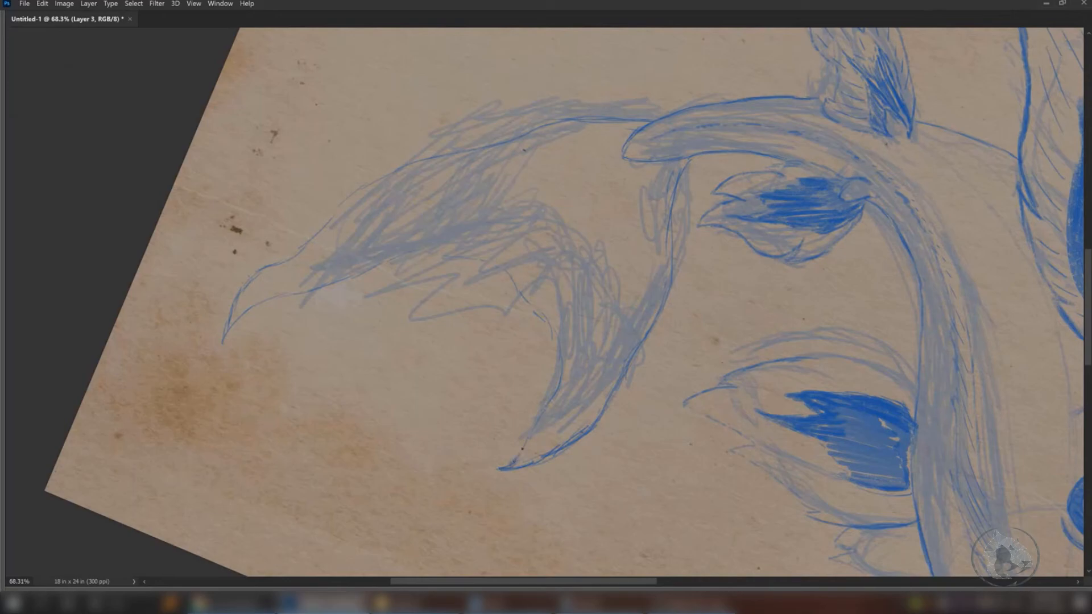
- Darken the upper tail lobe's tip and its outer edge back toward the stem
drag(532, 298, 586, 280)
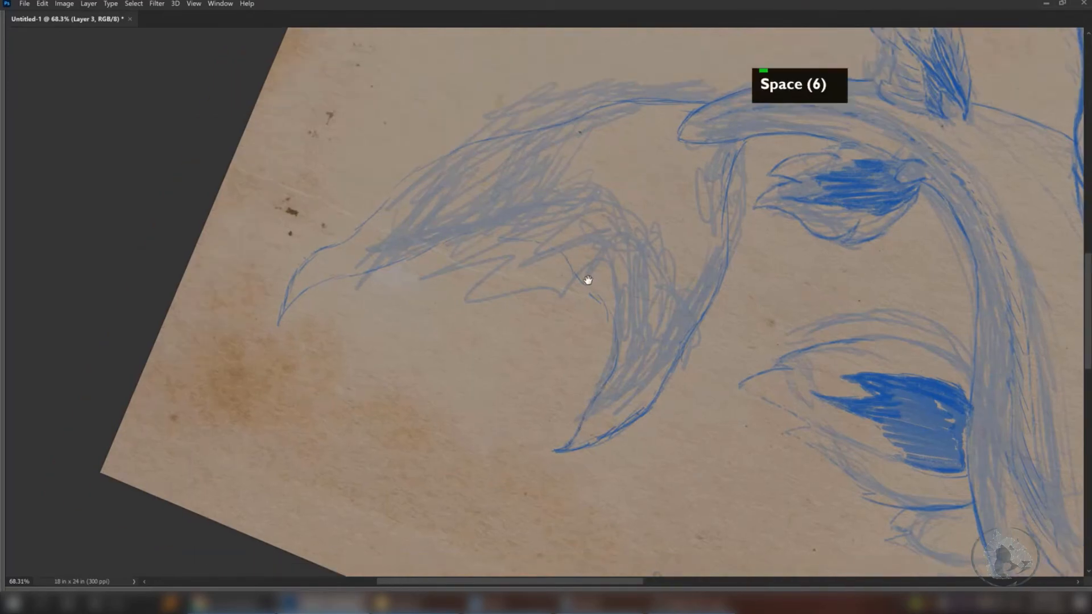
drag(285, 285, 277, 319)
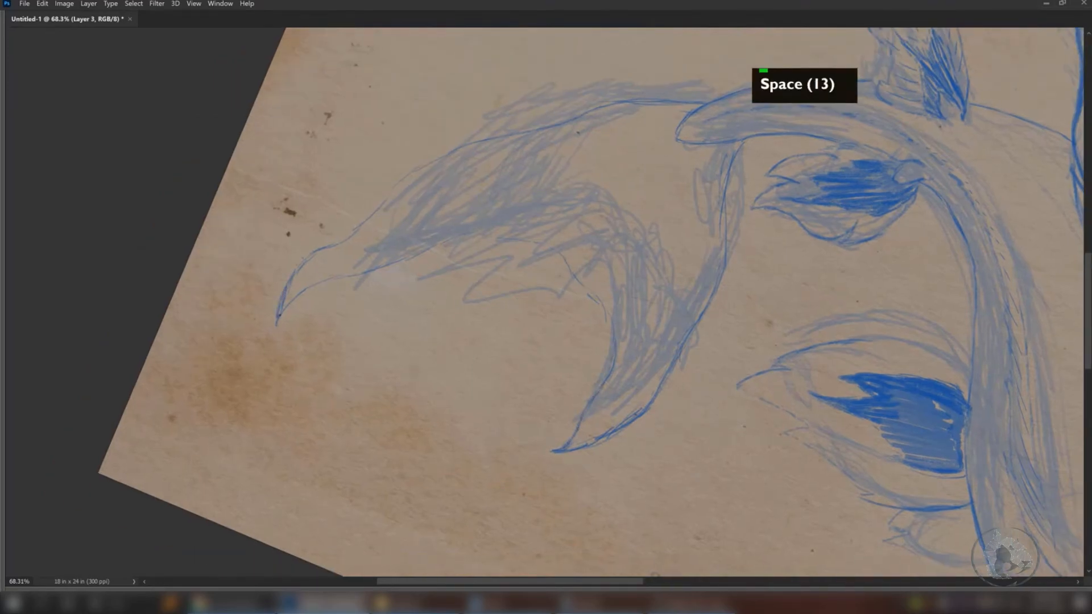
mouse_move(310, 260)
mouse_down()
mouse_move(441, 153)
mouse_move(558, 122)
mouse_up()
mouse_move(456, 149)
mouse_down()
mouse_move(503, 137)
mouse_move(443, 176)
mouse_up()
key(space)
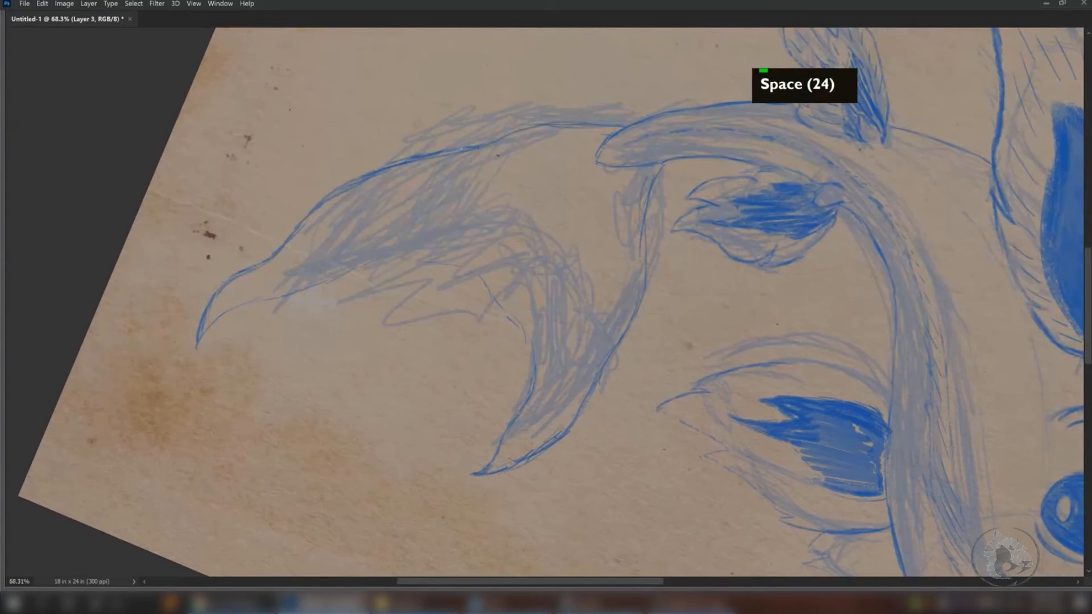
- Darken the tail fin's outer edge near the stem and its inner edge, and extend the lower lobe to a sharp tip
mouse_move(503, 135)
mouse_down()
mouse_move(571, 120)
mouse_move(623, 125)
mouse_up()
mouse_move(194, 347)
mouse_down()
mouse_move(223, 316)
mouse_move(370, 260)
mouse_move(442, 259)
mouse_move(485, 280)
mouse_move(499, 267)
mouse_move(432, 260)
mouse_up()
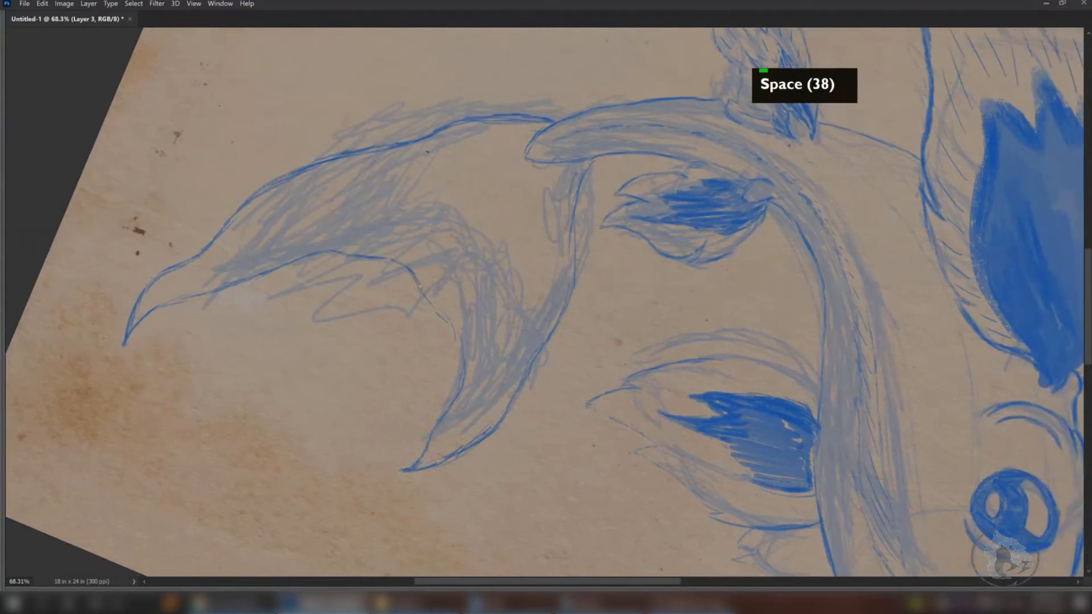
mouse_move(464, 344)
mouse_down()
mouse_move(448, 414)
mouse_move(392, 480)
mouse_move(438, 457)
mouse_move(390, 481)
mouse_up()
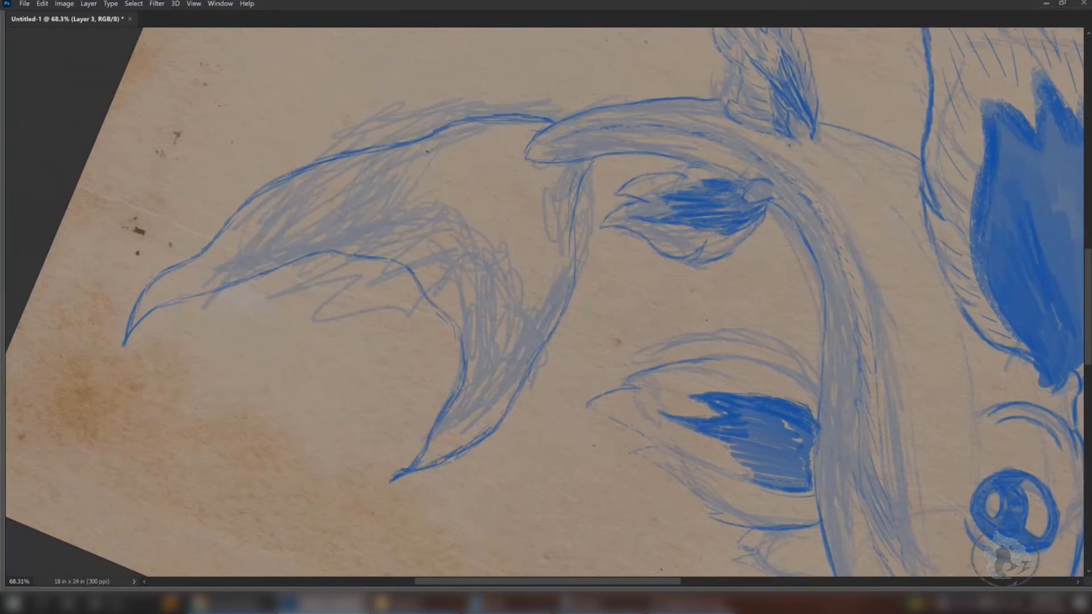
- Darken the tail's lower-lobe edge beside the stem and draw thin fin rays fanning from the stem into both lobes
key(space)
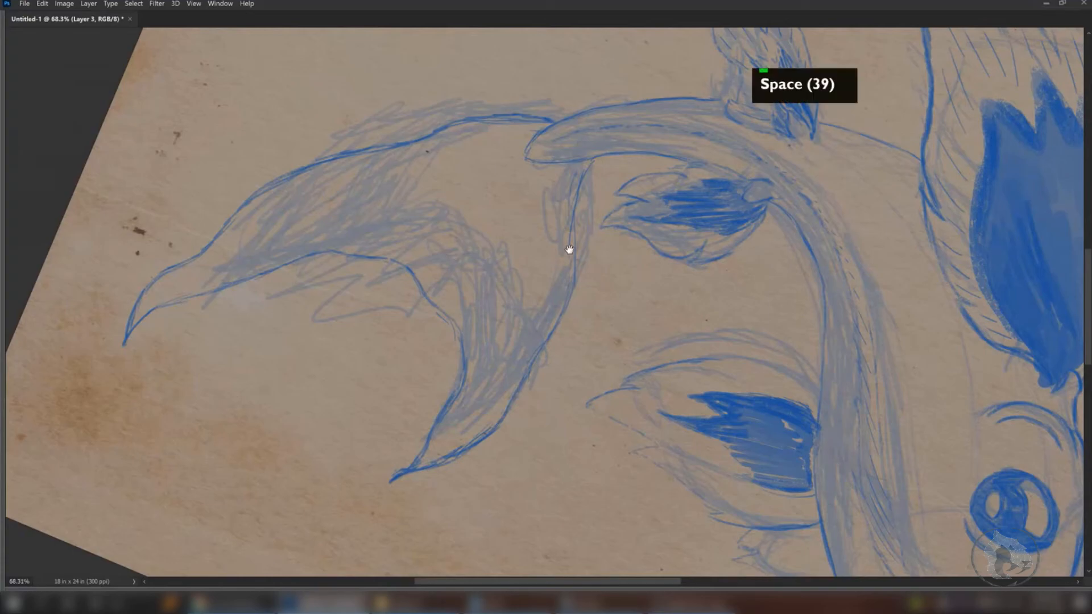
drag(568, 248, 525, 308)
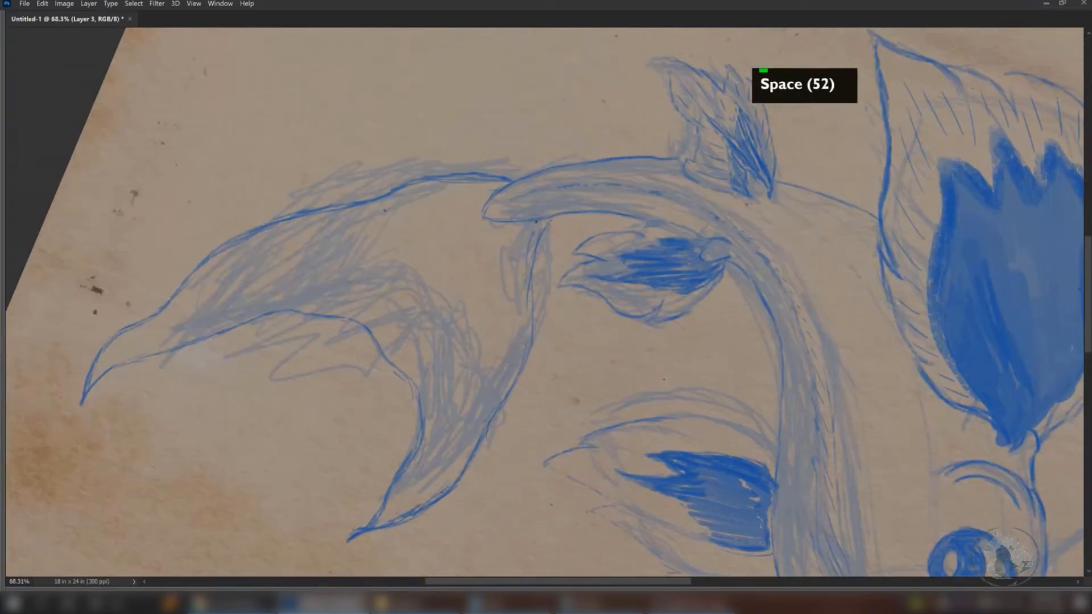
mouse_move(551, 219)
mouse_down()
mouse_move(531, 285)
mouse_move(539, 246)
mouse_move(539, 321)
mouse_move(518, 380)
mouse_move(534, 328)
mouse_move(519, 363)
mouse_move(523, 336)
mouse_up()
key(space)
mouse_move(429, 223)
mouse_down()
mouse_move(501, 202)
mouse_move(431, 259)
mouse_up()
drag(515, 234, 429, 300)
mouse_move(533, 238)
mouse_down()
mouse_move(463, 342)
mouse_move(490, 394)
mouse_up()
drag(517, 349, 483, 408)
drag(372, 316, 259, 330)
drag(435, 270, 458, 266)
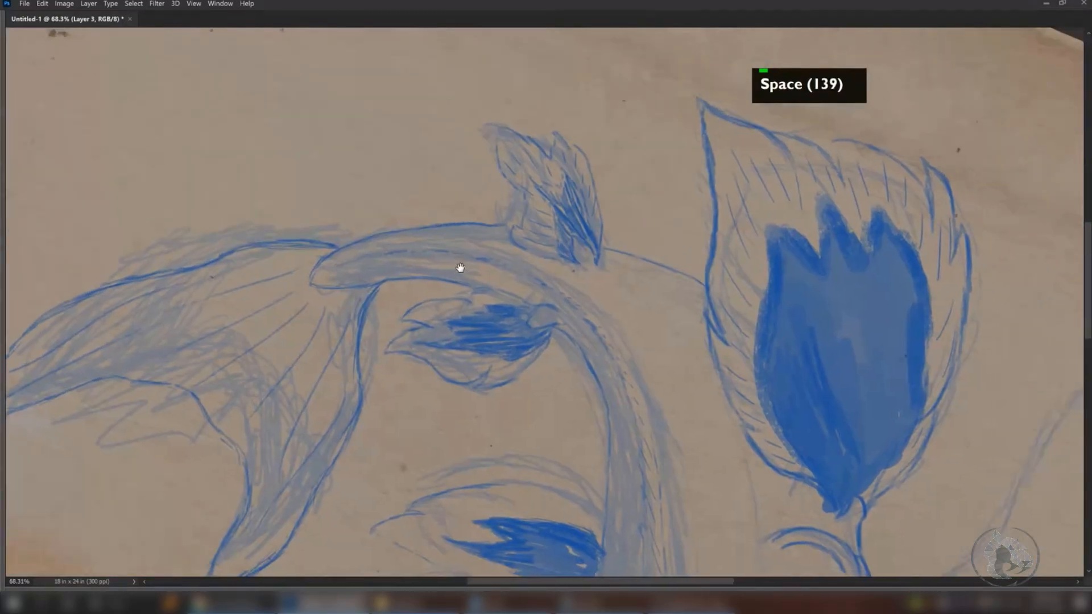
- Reset the rotated canvas to upright, show the hidden panels again and zoom out to see most of the koi
key(r)
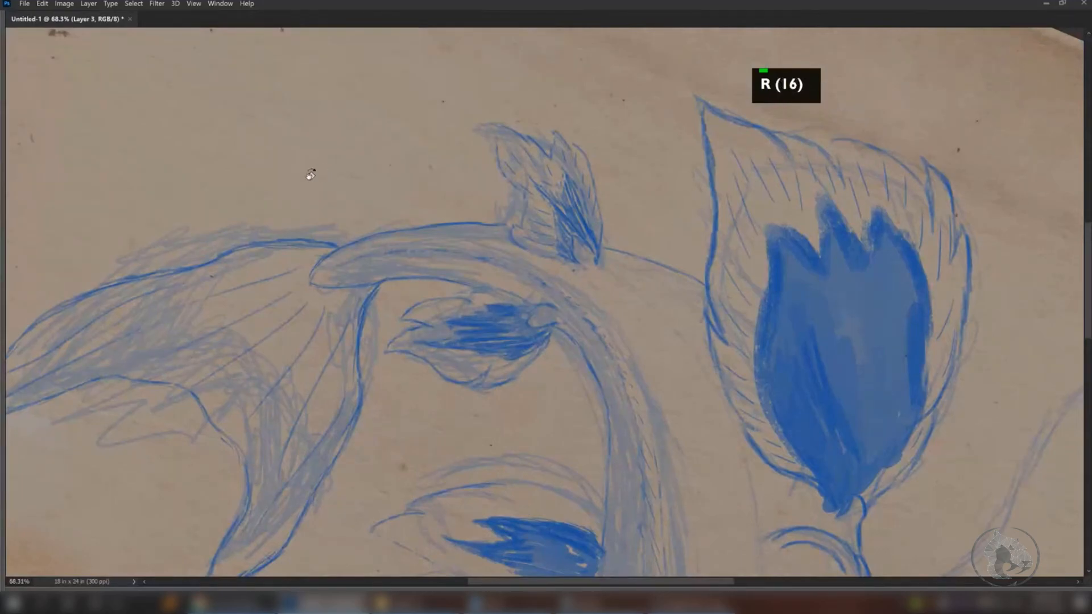
key(Tab)
click(175, 20)
drag(593, 272, 574, 223)
key(z)
drag(637, 271, 580, 274)
mouse_move(652, 296)
mouse_down()
mouse_move(626, 233)
mouse_move(635, 207)
mouse_move(572, 281)
mouse_move(558, 253)
mouse_up()
- With a 20 px brush, sketch a curved extra fin outline from the upper tail lobe across the tail and around to the stem
key(b)
key(q)
key(w)
key(w)
key(w)
key(w)
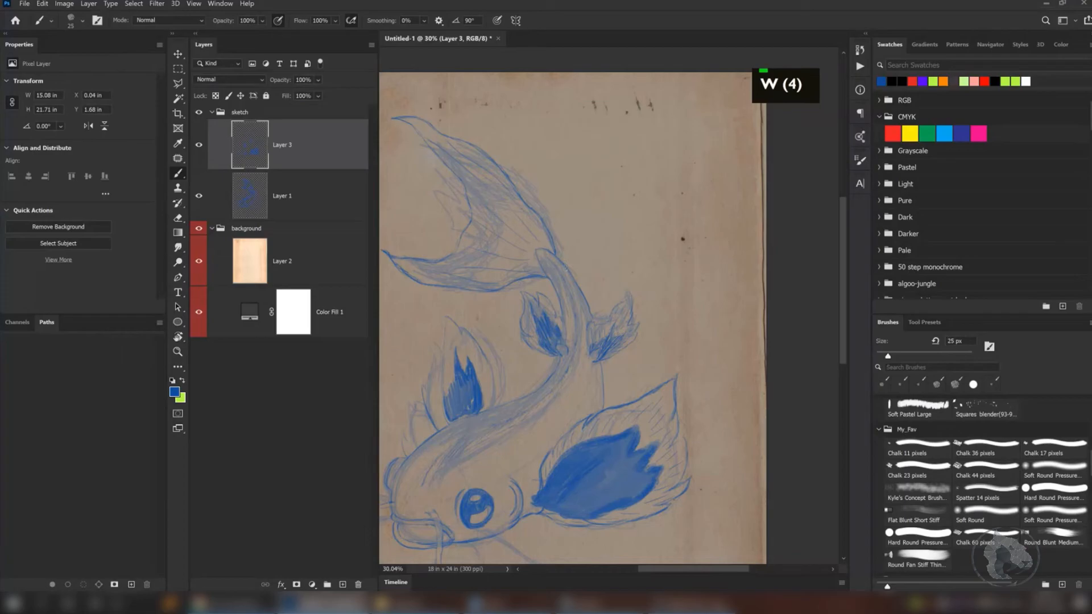
key(q)
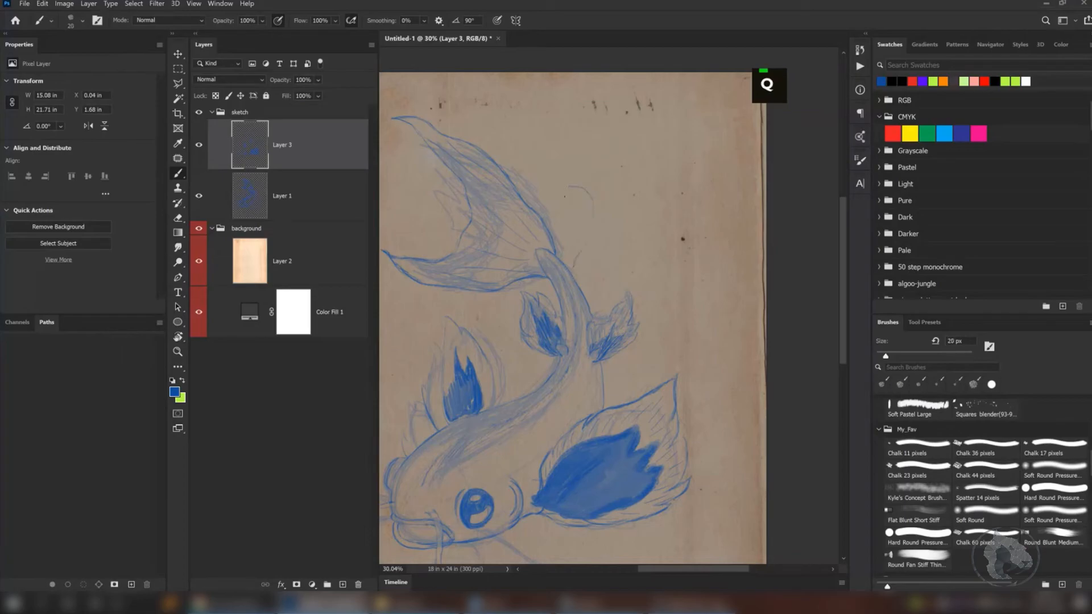
drag(536, 190, 570, 183)
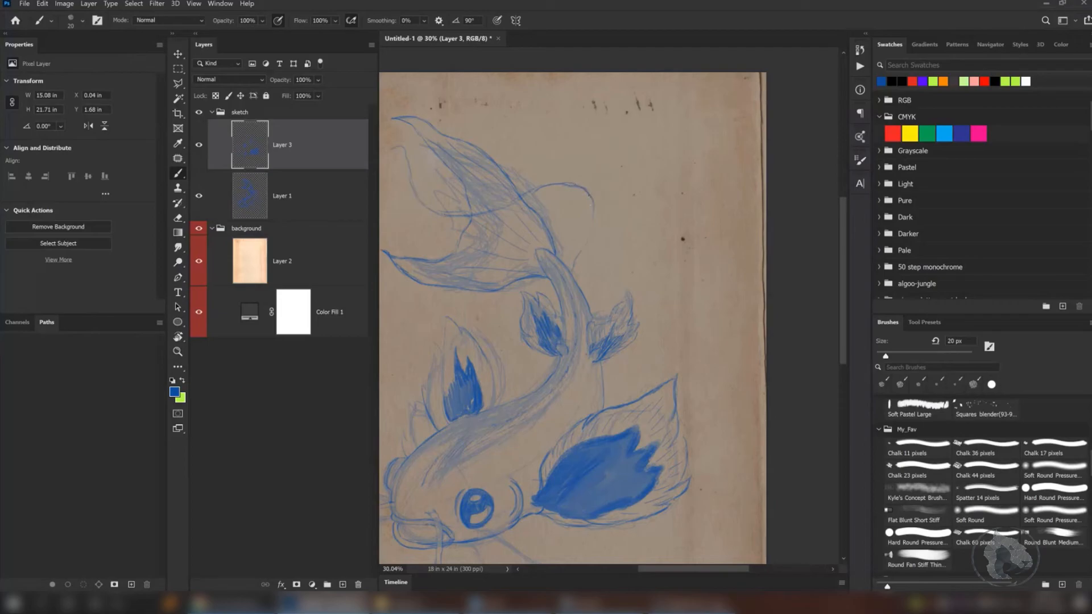
drag(592, 221, 587, 241)
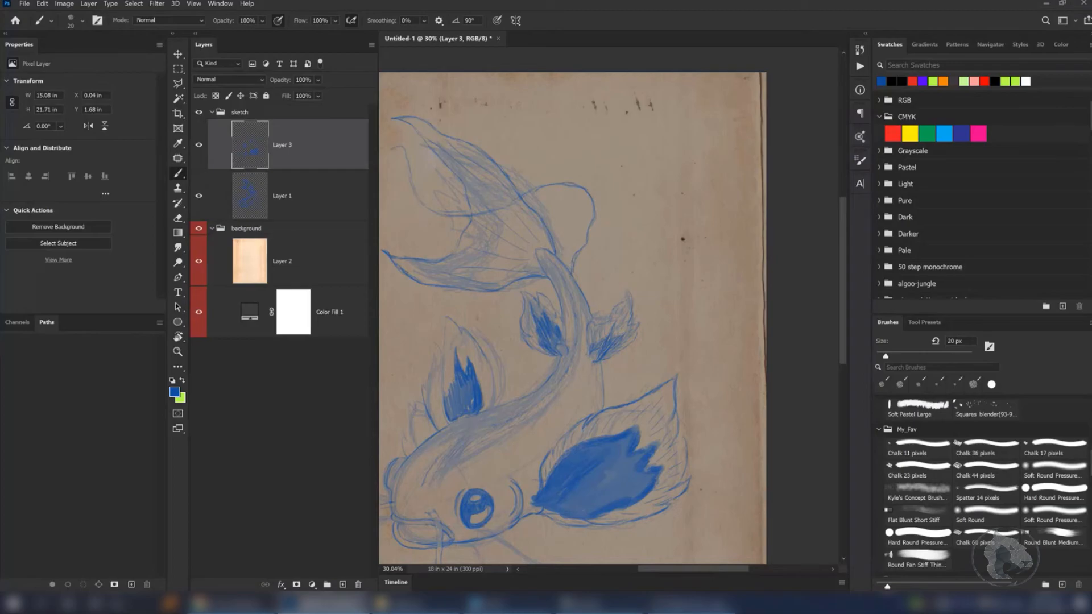
key(space)
drag(524, 281, 598, 273)
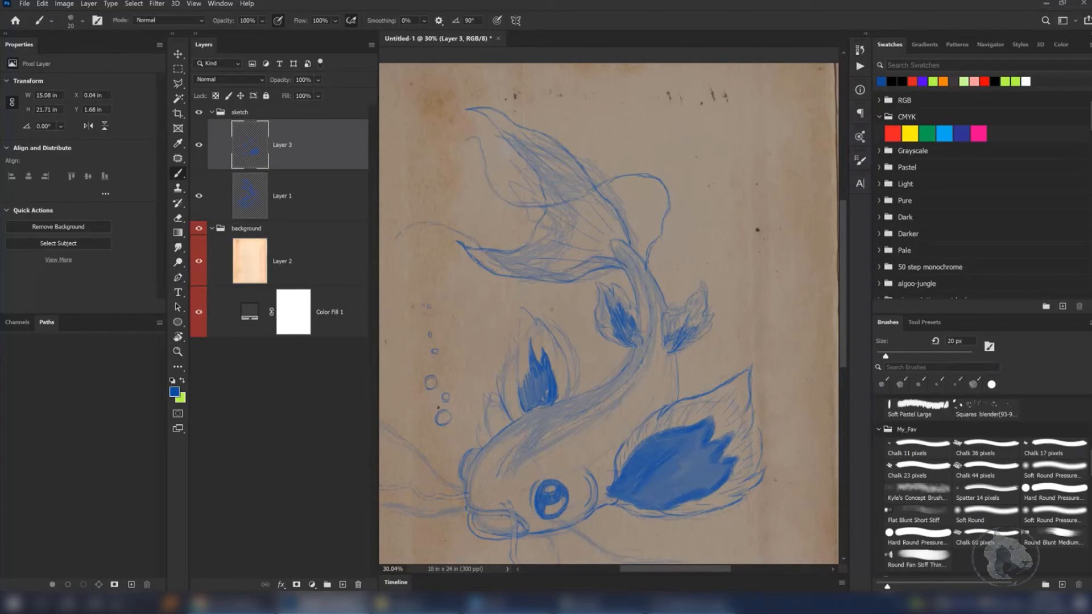
- With a 15 px brush, draw small curved scale marks on the koi's side and along its back stripe
drag(556, 348, 541, 219)
key(z)
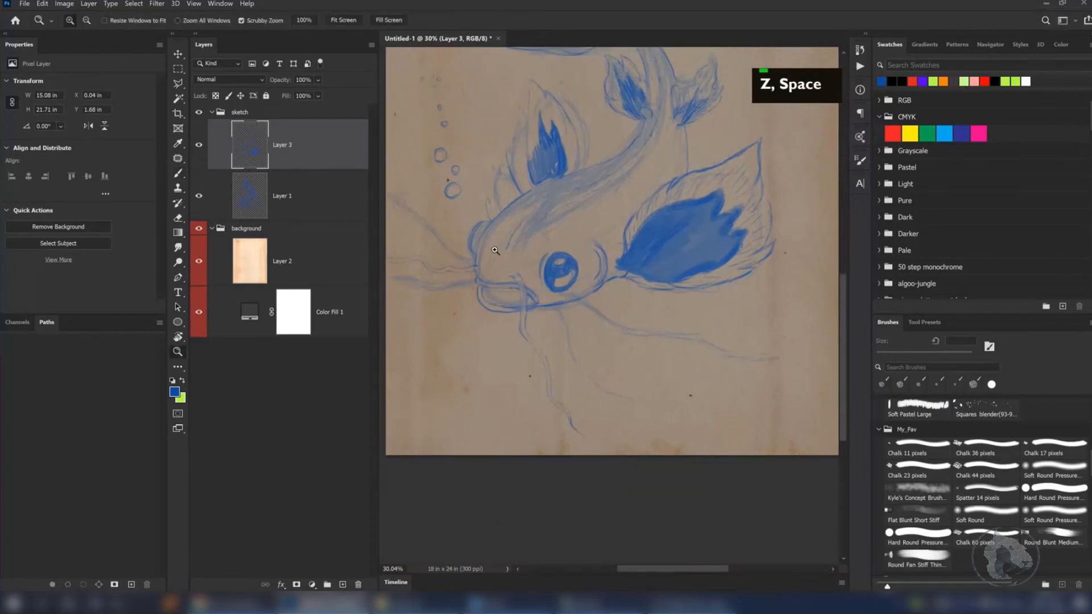
drag(495, 250, 539, 251)
mouse_move(460, 284)
mouse_down()
mouse_move(489, 280)
mouse_move(487, 234)
mouse_move(495, 216)
mouse_move(512, 225)
mouse_move(495, 235)
mouse_up()
drag(554, 204, 481, 261)
drag(557, 249, 491, 265)
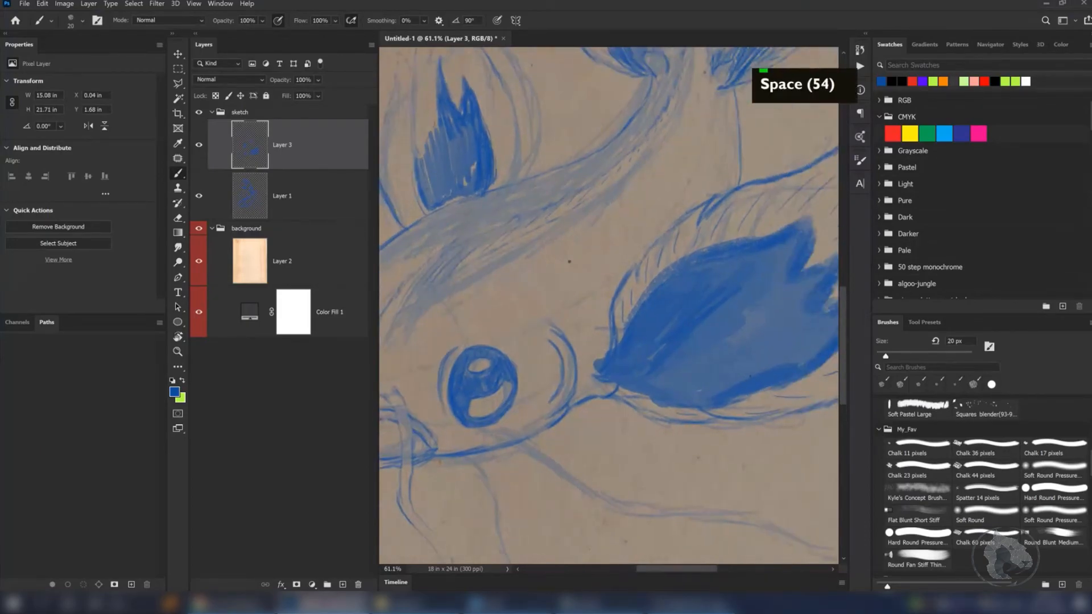
key(q)
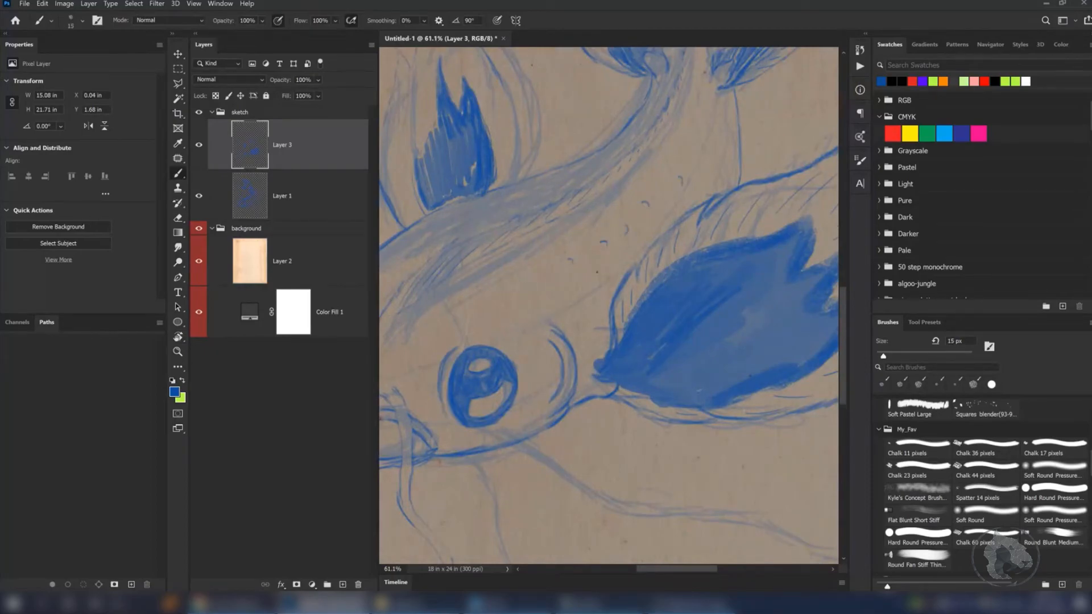
drag(580, 307, 628, 332)
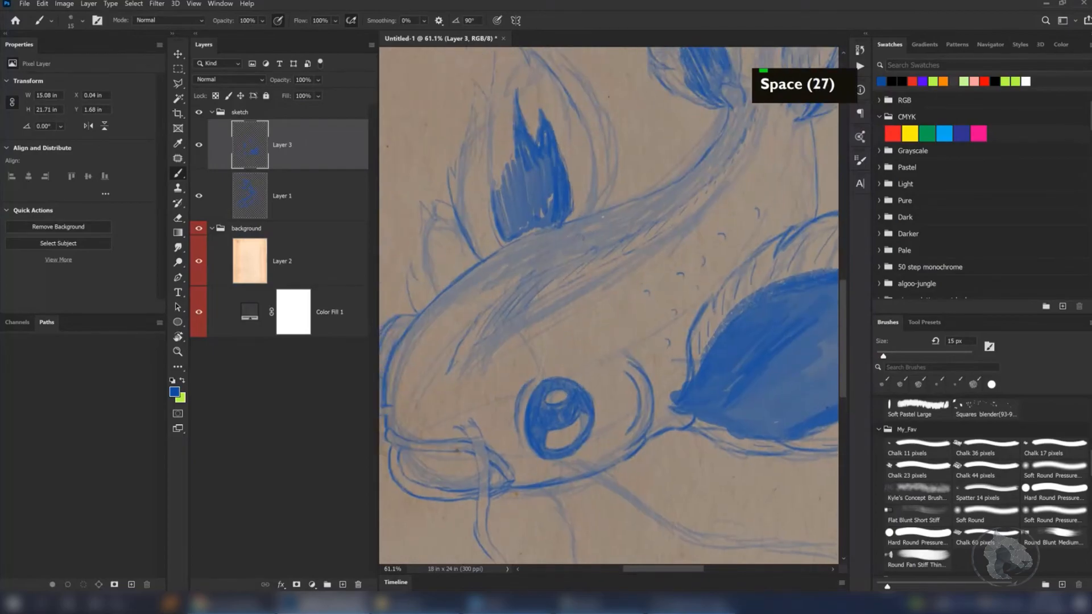
drag(606, 219, 526, 236)
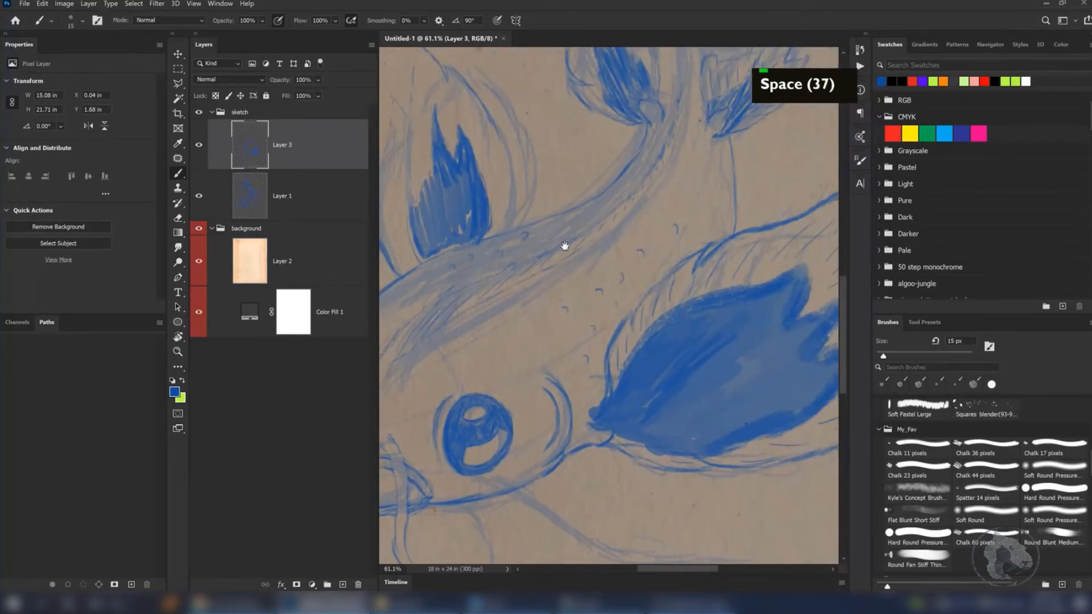
drag(711, 188, 646, 273)
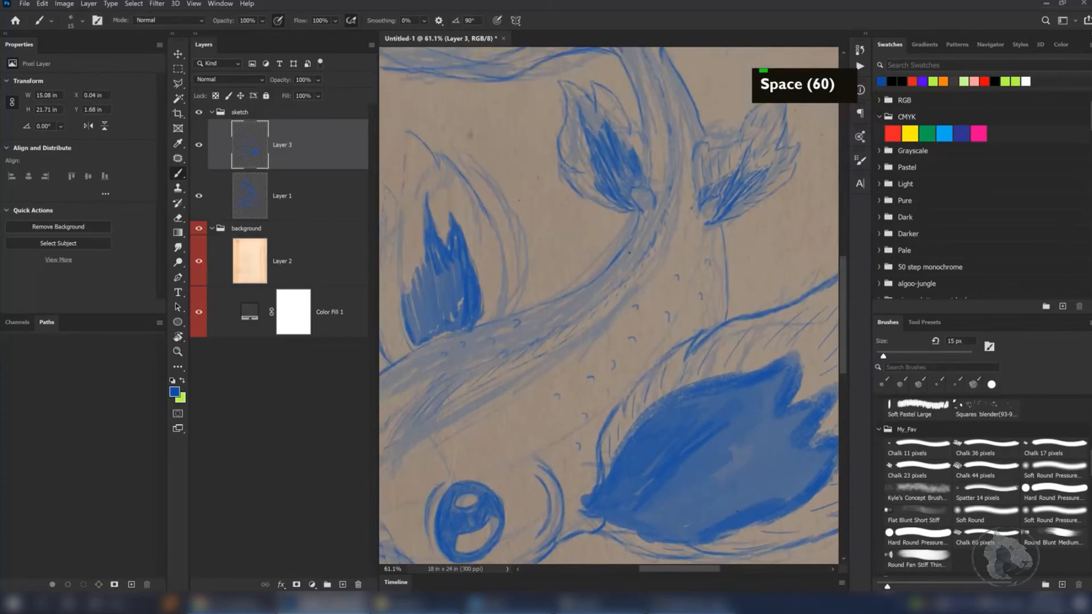
drag(554, 344, 631, 284)
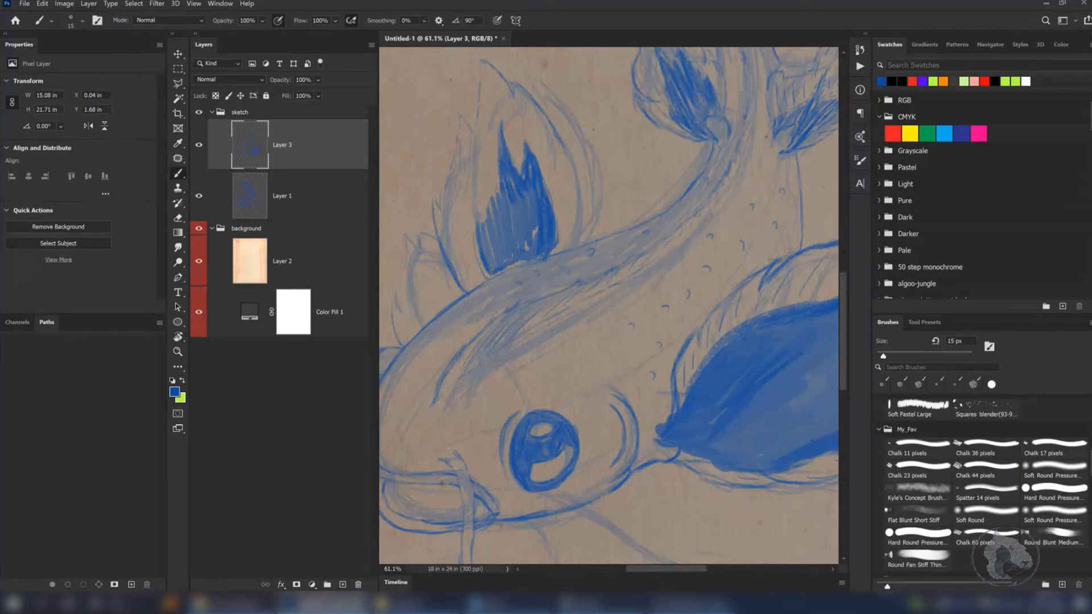
- With a 20 px brush, darken the shading strokes along the lower edge of the koi's back stripe
drag(601, 302, 562, 287)
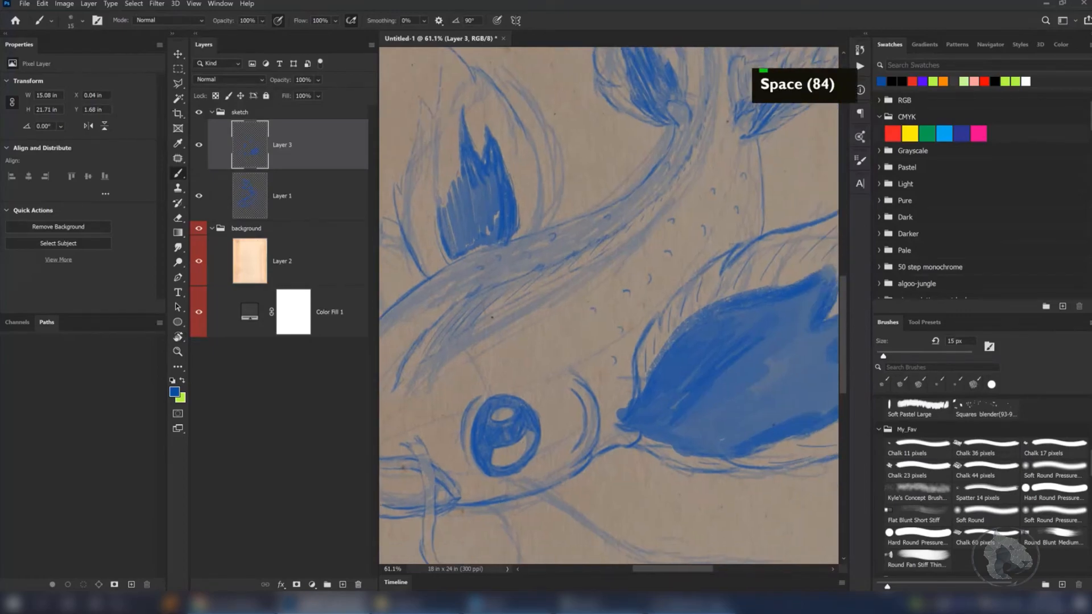
key(w)
drag(435, 344, 560, 276)
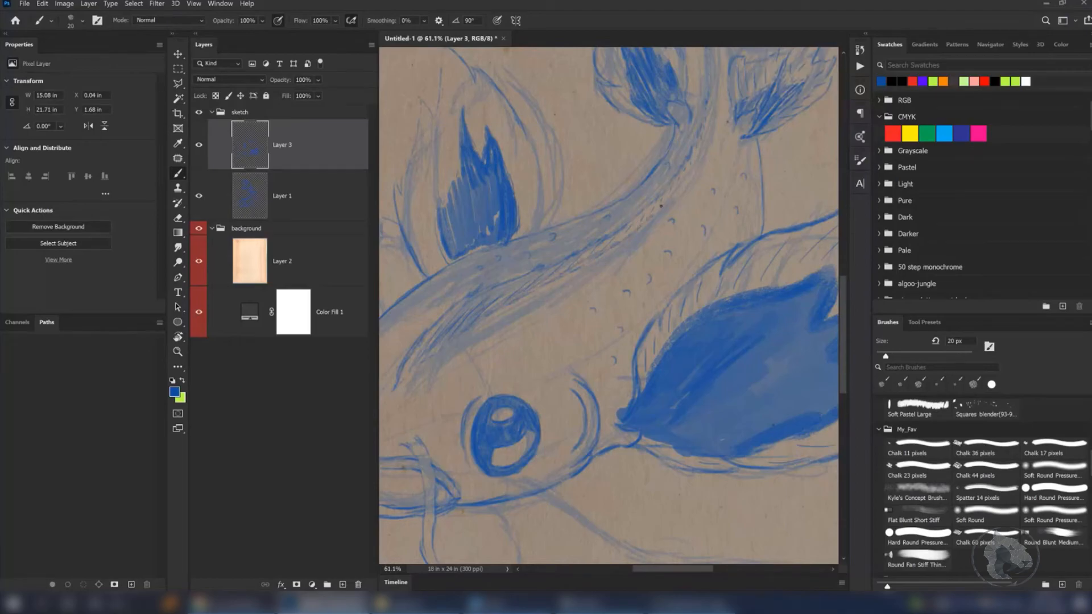
- With a 10 px brush, continue the small scale marks along the back stripe and up the narrow tail stem
key(q)
key(q)
key(q)
key(space)
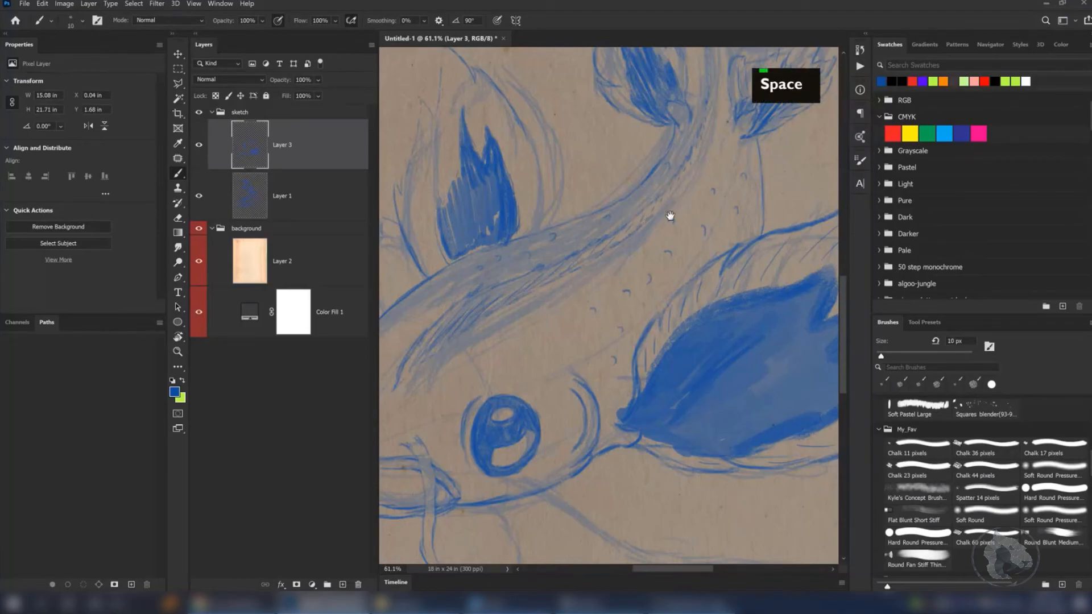
drag(670, 215, 591, 278)
drag(637, 239, 620, 347)
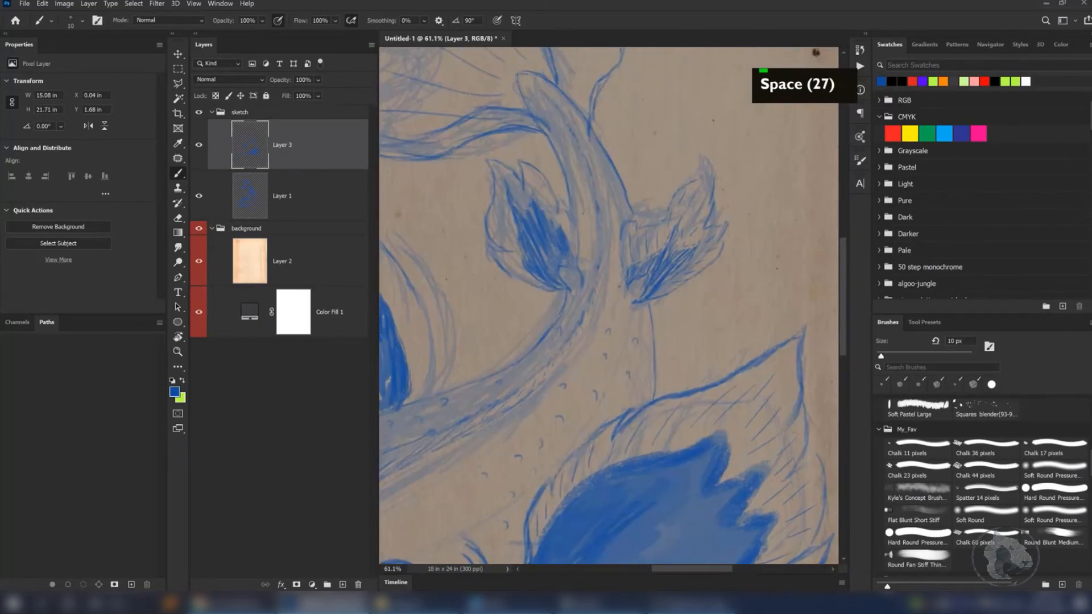
drag(604, 178, 626, 231)
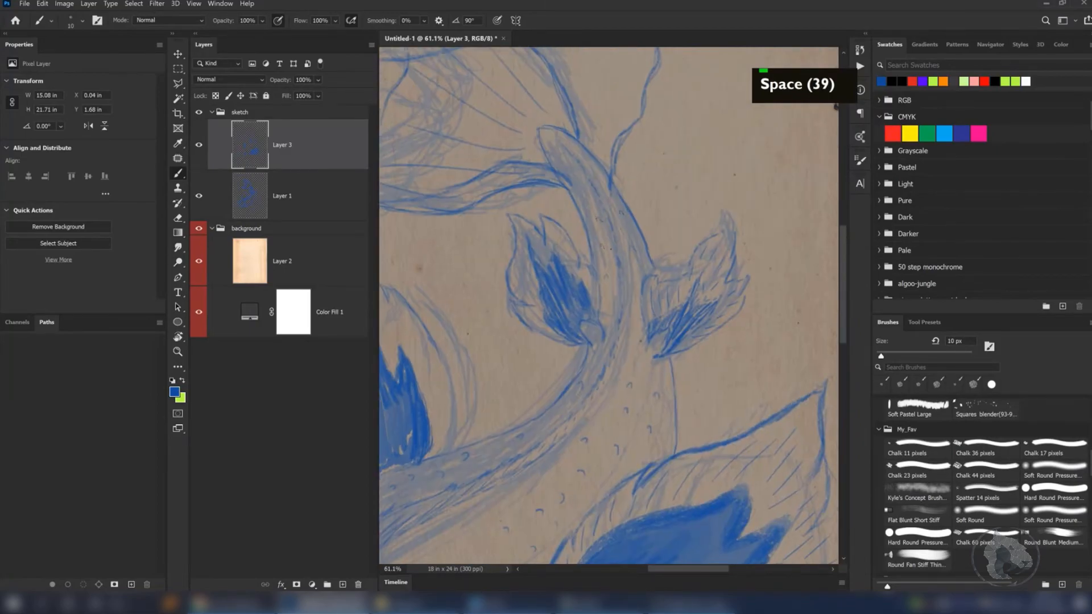
drag(580, 193, 596, 242)
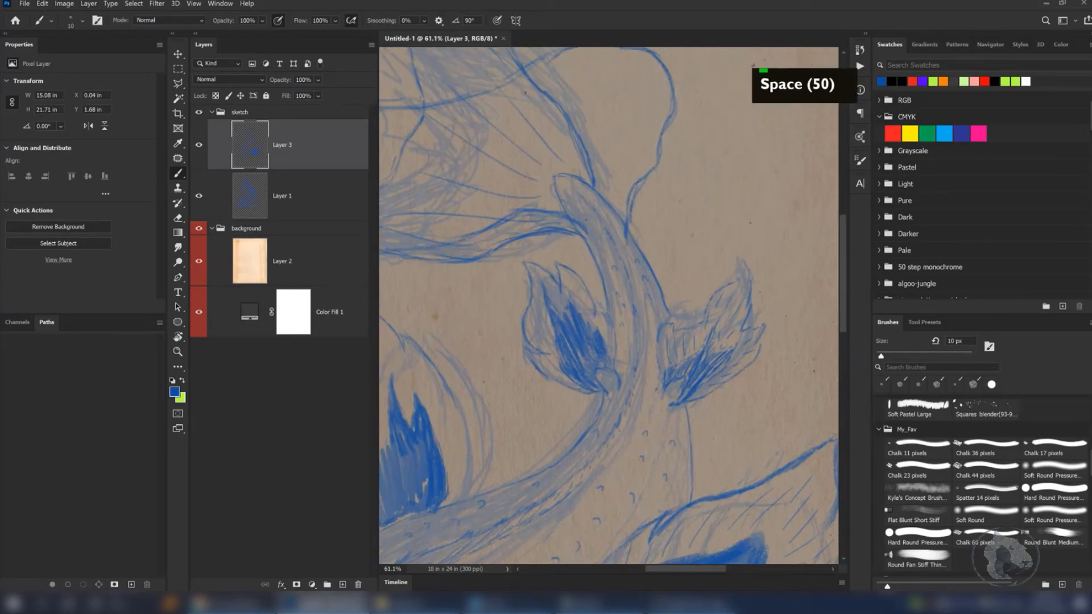
drag(582, 195, 608, 233)
- Zoom in on the koi's mouth and darken the inner lip contour with a 15 px brush
mouse_move(643, 306)
mouse_down()
mouse_move(617, 240)
mouse_move(558, 285)
mouse_move(581, 256)
mouse_move(556, 284)
mouse_up()
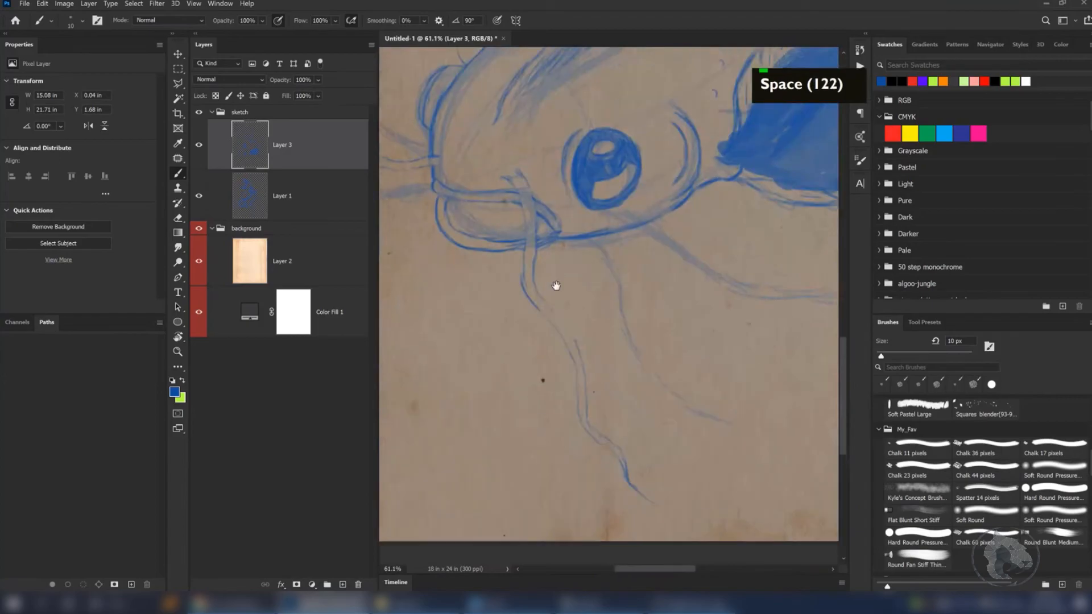
drag(520, 237, 483, 243)
key(z)
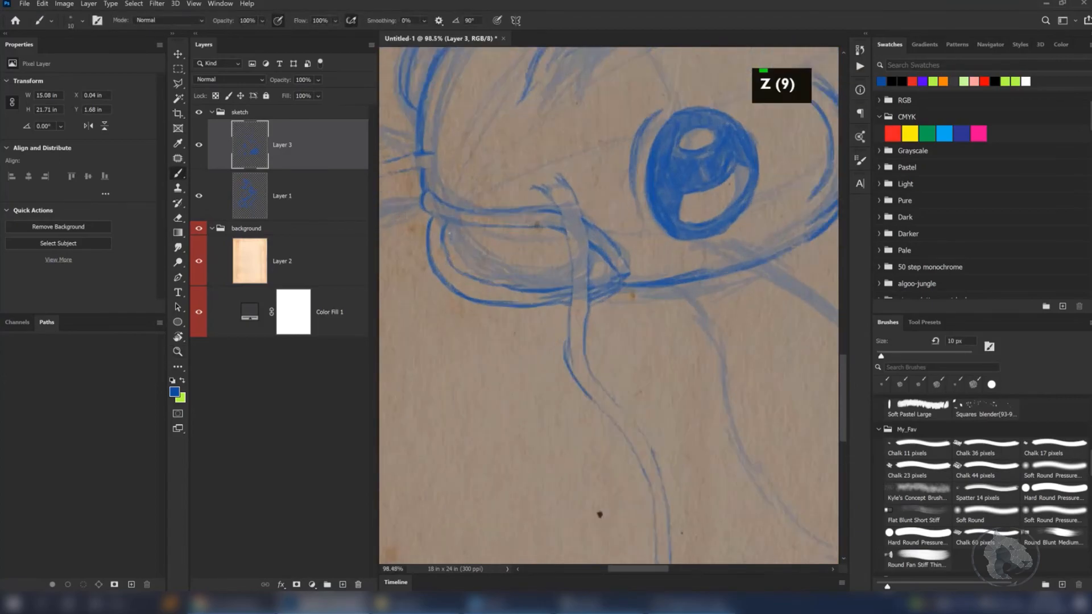
drag(536, 278, 534, 310)
key(w)
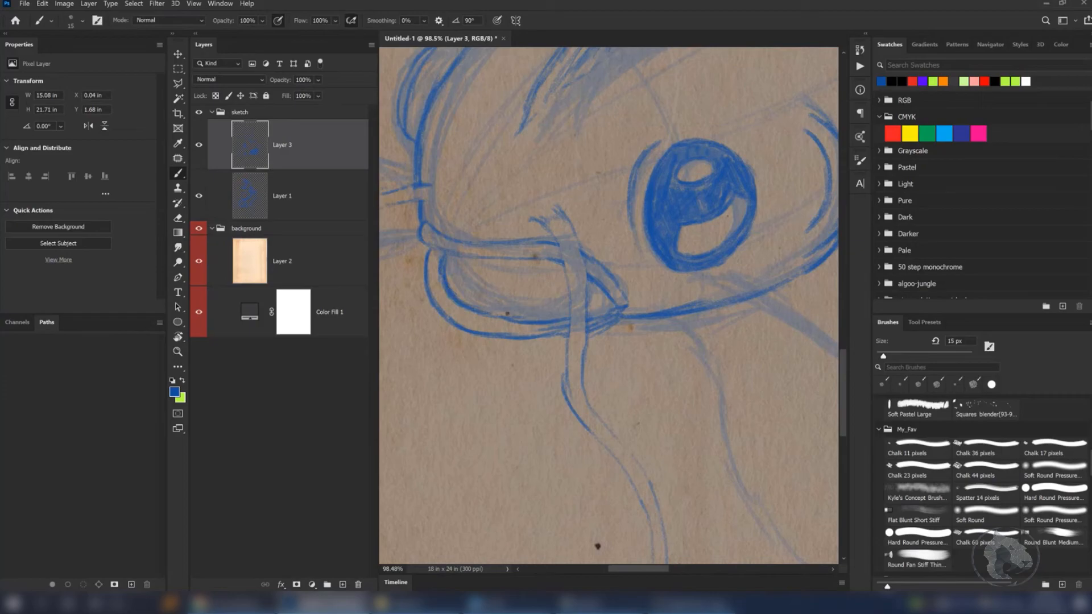
key(space)
drag(536, 305, 511, 298)
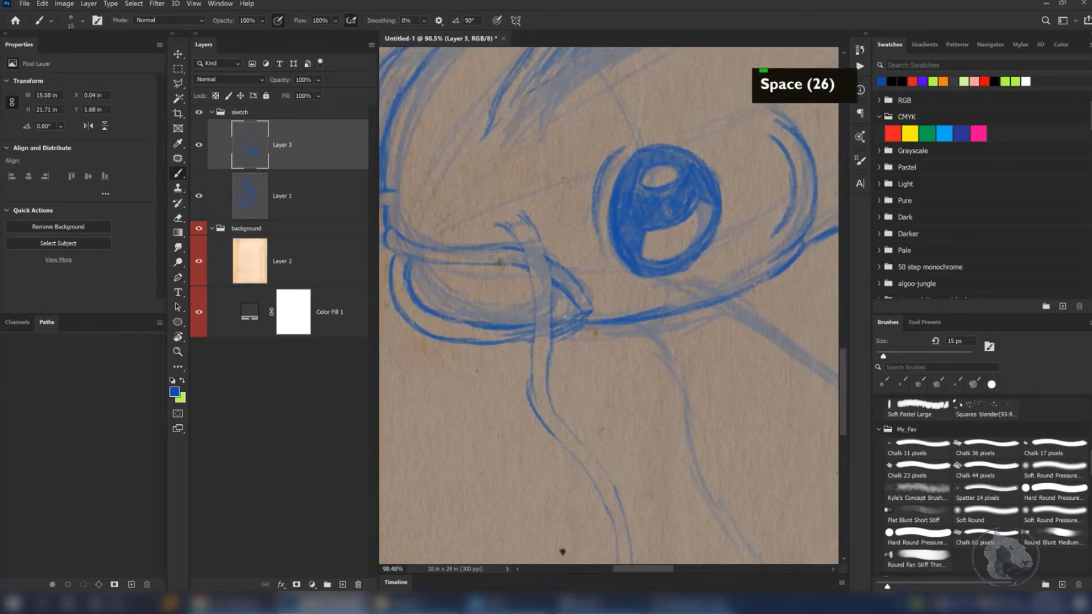
- With a 10 px brush, draw a curved contour line around the eye's upper and outer side and refine the eye's rim
key(space)
key(space)
drag(563, 300, 488, 368)
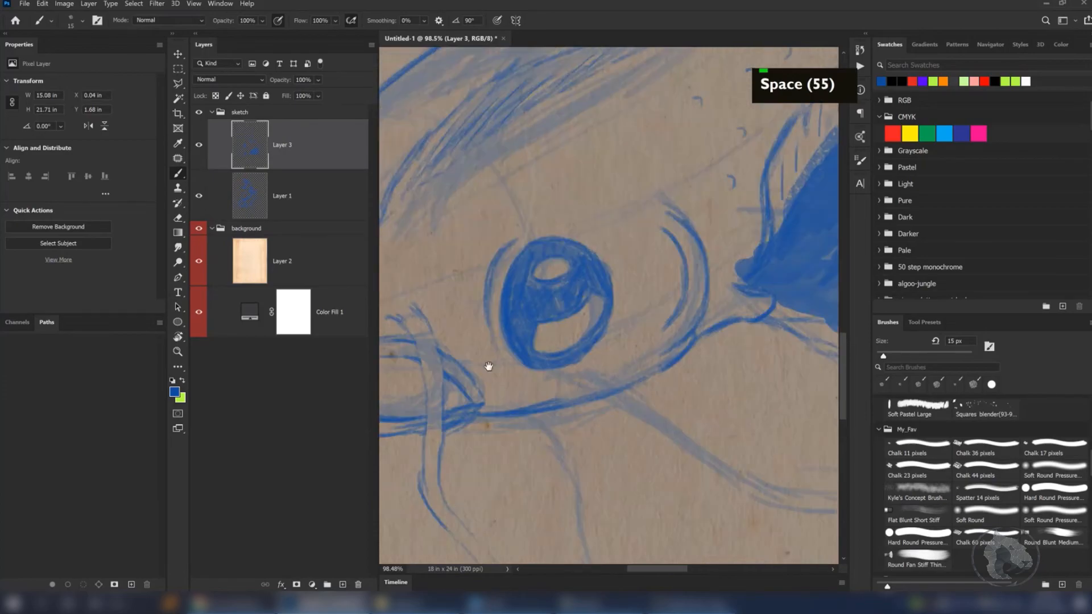
drag(525, 269, 512, 280)
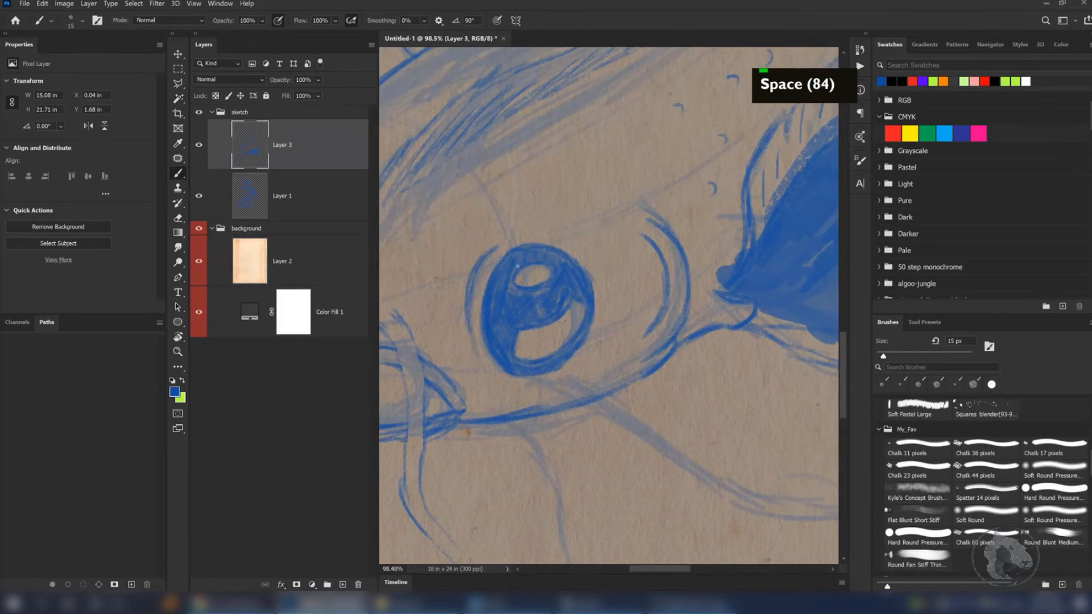
key(q)
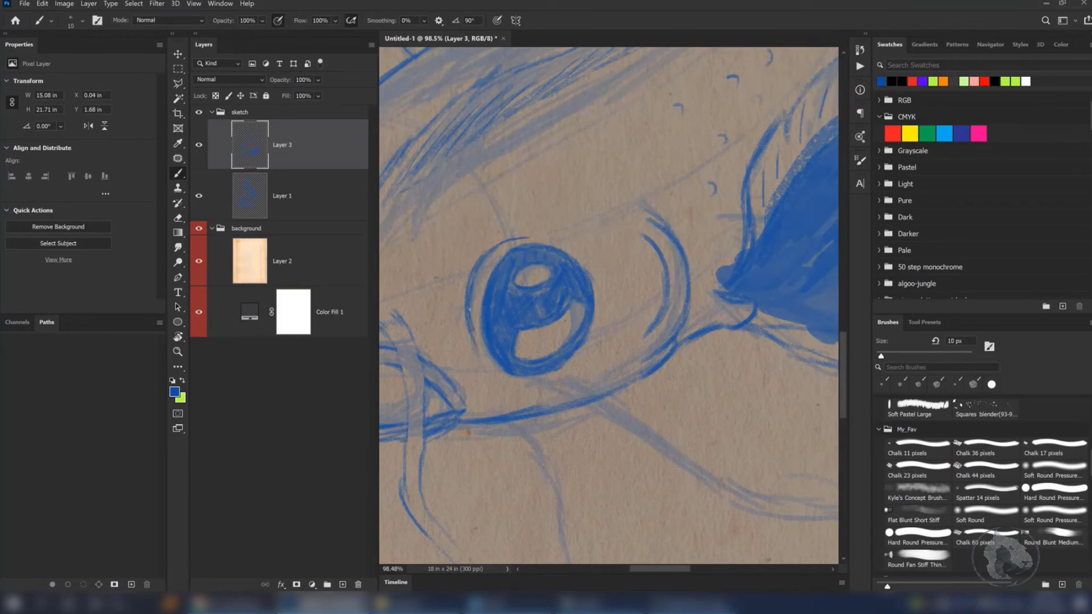
key(space)
drag(530, 325, 535, 312)
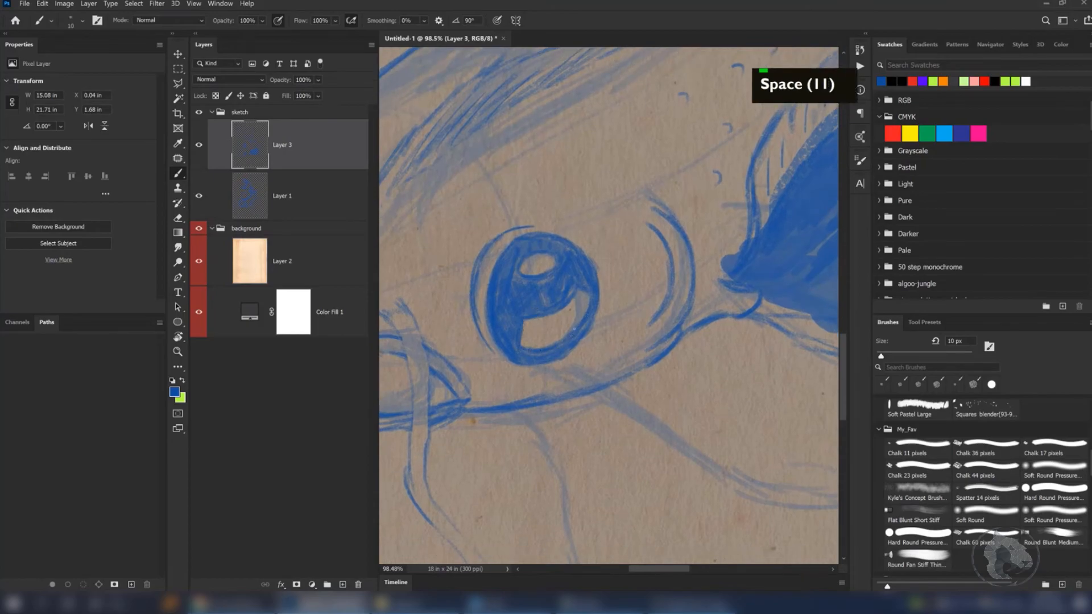
drag(586, 289, 564, 302)
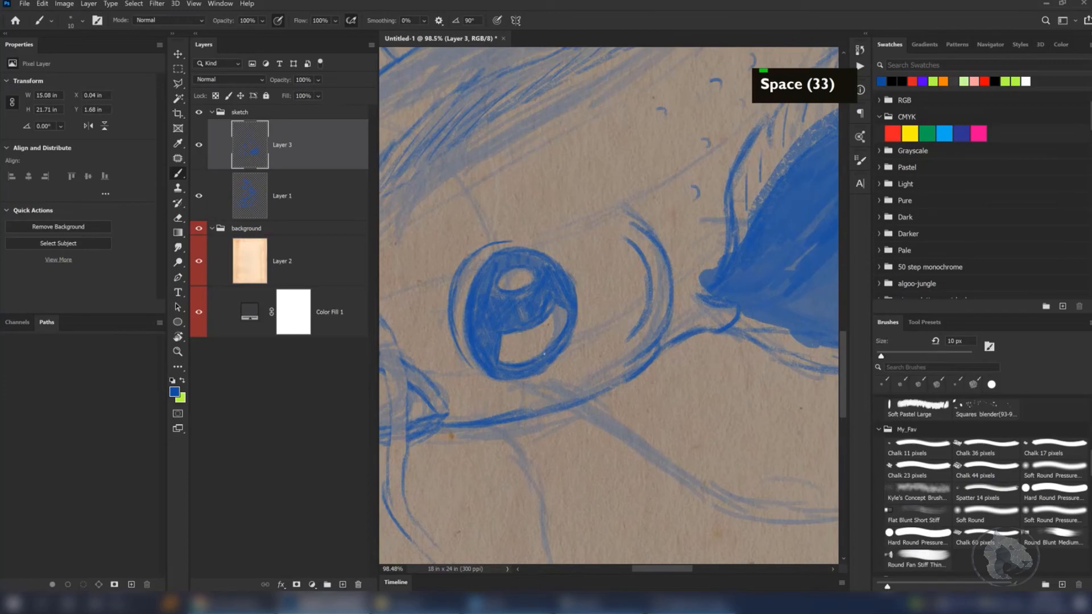
- With a 10 px brush, extend the upper end of the curved gill line behind the eye and reinforce the jaw line beneath it
drag(589, 253, 536, 296)
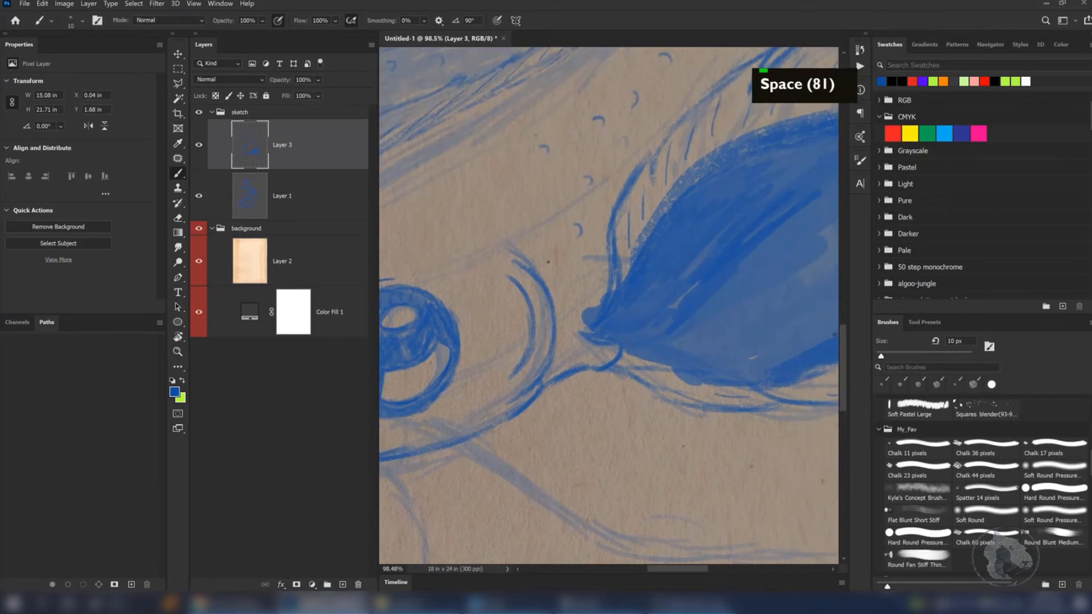
drag(488, 254, 515, 249)
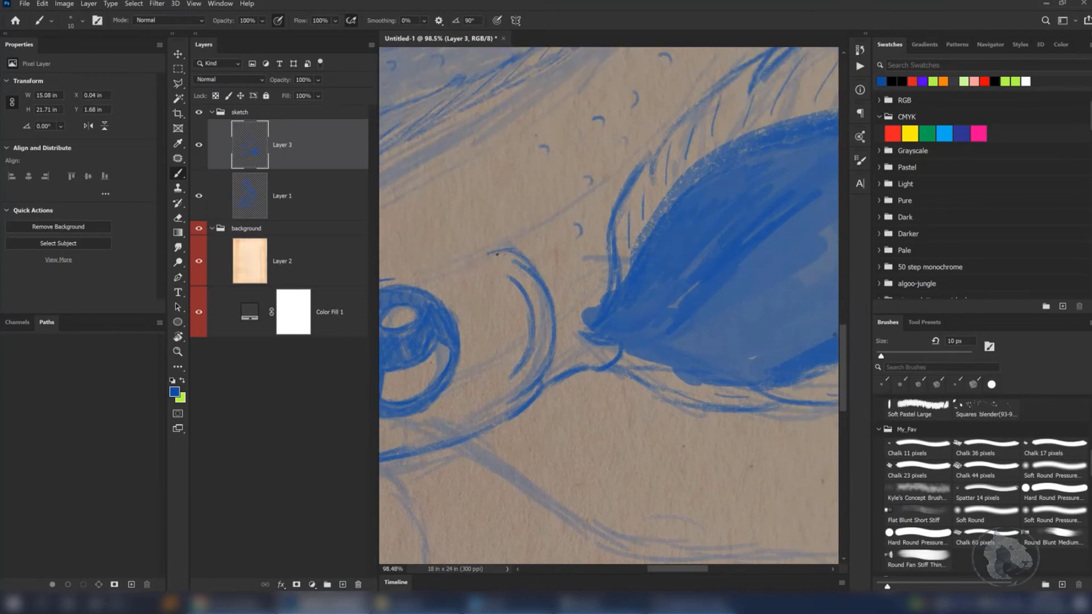
drag(561, 347, 580, 252)
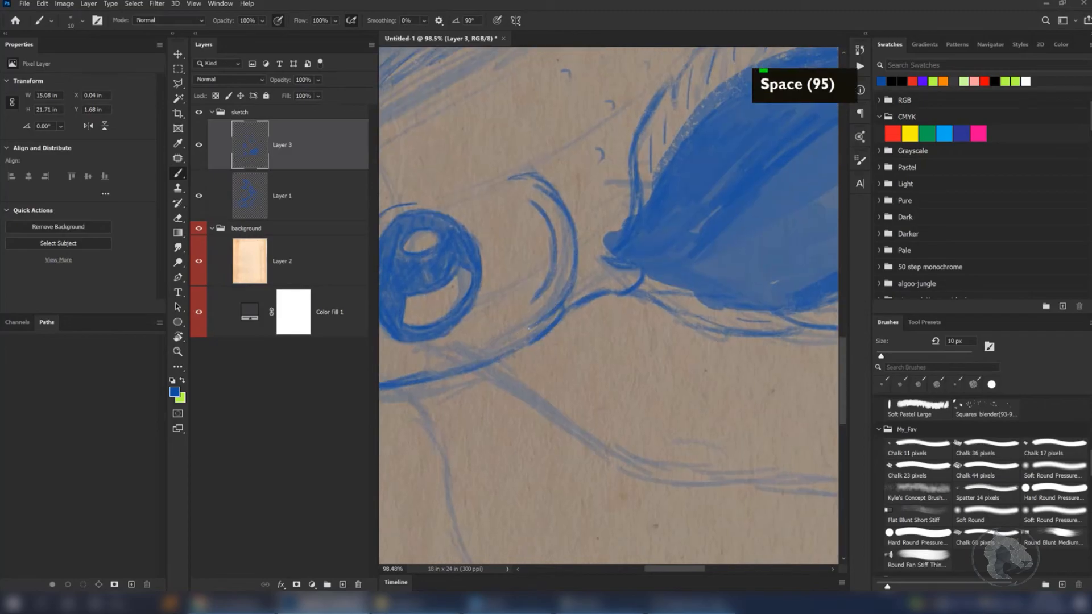
drag(497, 347, 561, 312)
drag(649, 280, 541, 312)
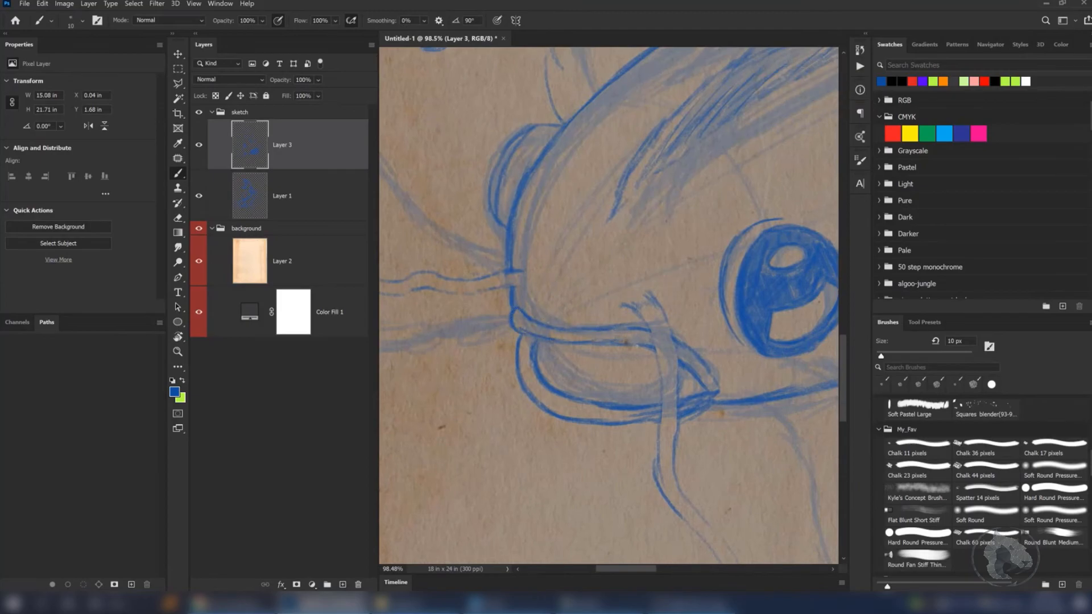
- Strengthen both side contours of the barbel hanging across the corner of the koi's mouth
drag(662, 342, 490, 266)
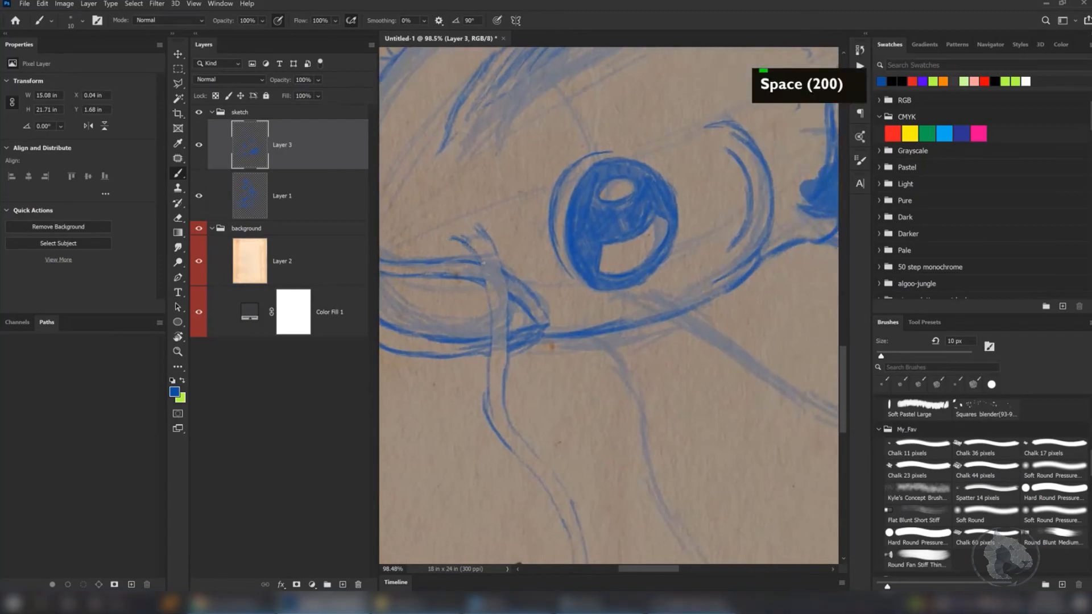
drag(498, 331, 493, 391)
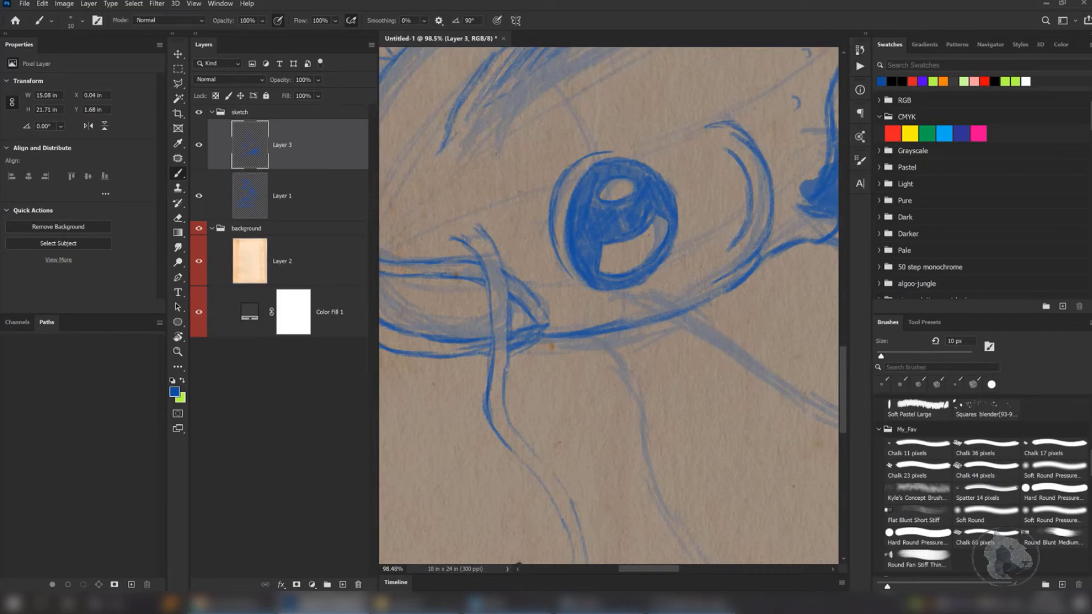
drag(503, 379, 530, 442)
- Refine the jagged tips and outer outlines of the small front fin and the tall dorsal fin behind the head
key(space)
mouse_move(487, 360)
mouse_down()
mouse_move(533, 366)
mouse_move(504, 334)
mouse_move(533, 317)
mouse_move(476, 236)
mouse_up()
mouse_move(555, 224)
mouse_down()
mouse_move(482, 381)
mouse_move(473, 324)
mouse_move(493, 282)
mouse_move(494, 240)
mouse_up()
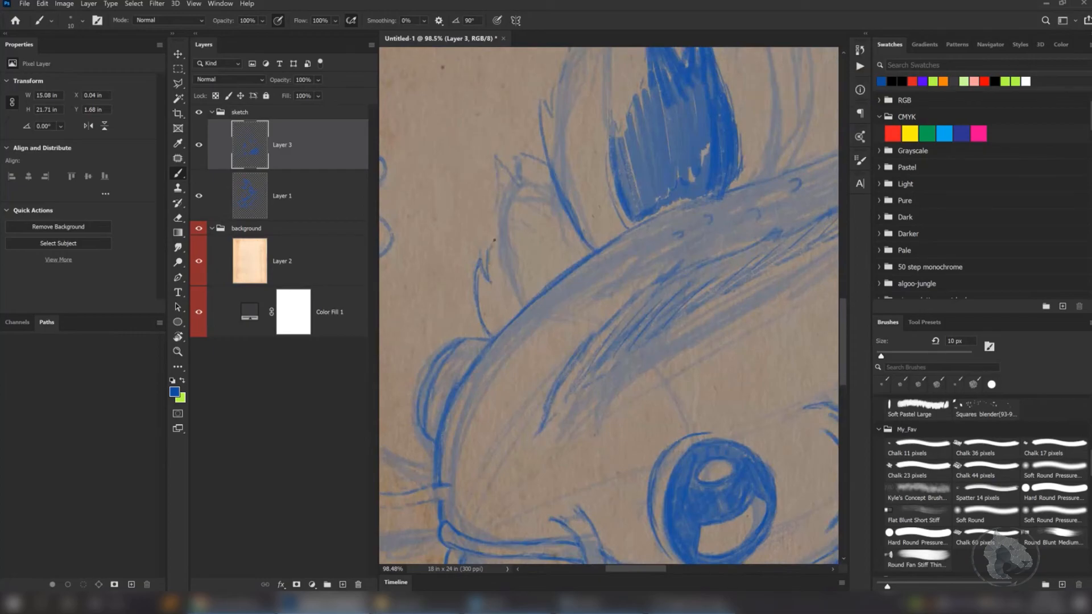
drag(496, 162, 507, 163)
drag(575, 156, 499, 246)
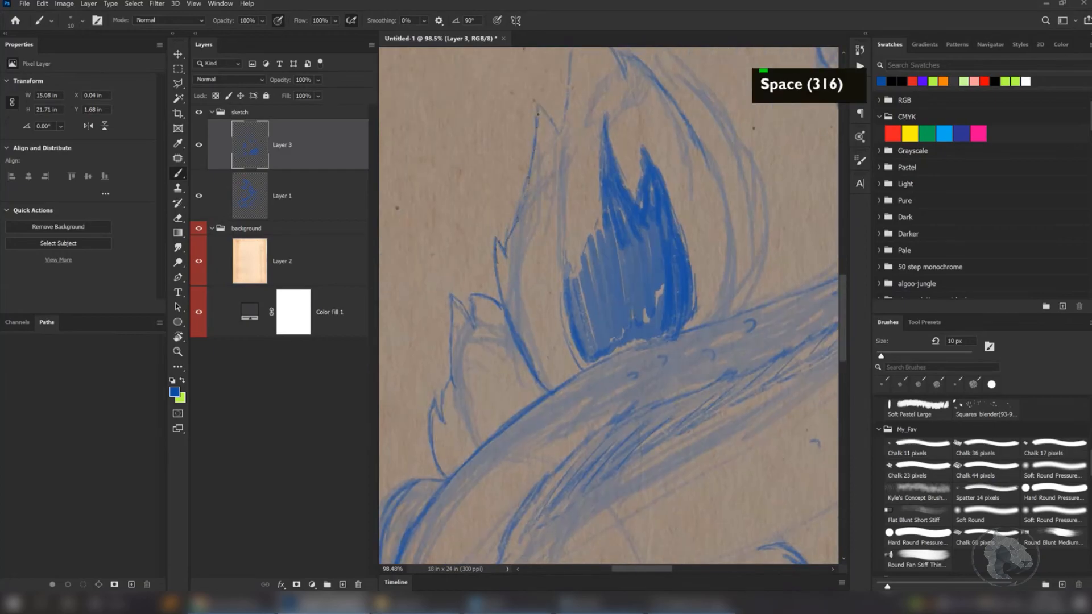
mouse_move(542, 118)
mouse_down()
mouse_move(512, 259)
mouse_move(528, 152)
mouse_move(564, 179)
mouse_move(595, 238)
mouse_up()
drag(575, 185, 589, 211)
drag(575, 184, 606, 204)
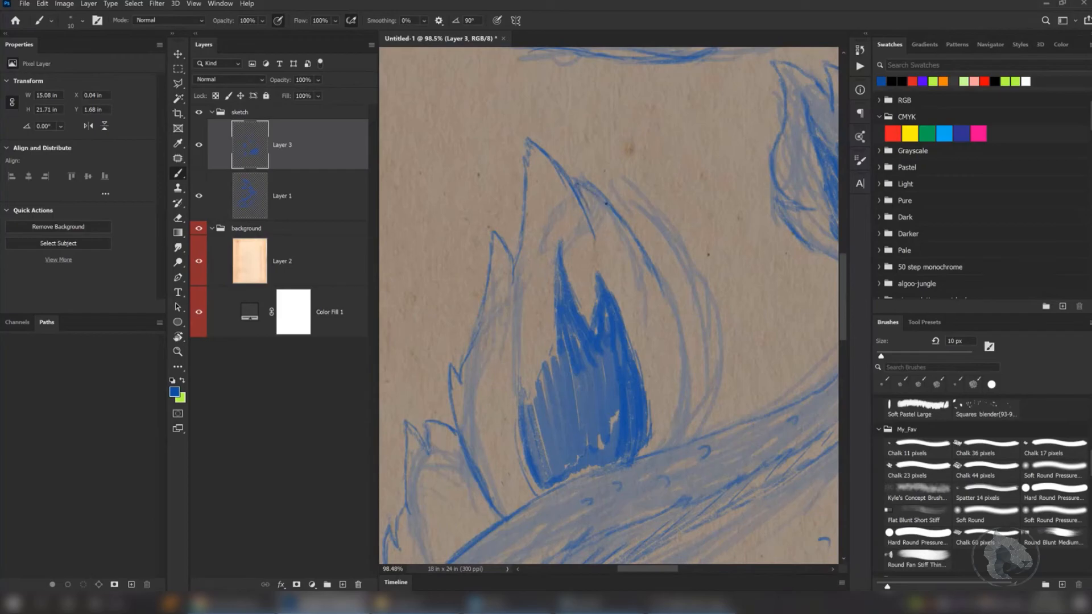
mouse_move(630, 251)
mouse_down()
mouse_move(521, 218)
mouse_move(547, 215)
mouse_move(566, 259)
mouse_move(570, 360)
mouse_move(555, 324)
mouse_move(592, 319)
mouse_move(546, 294)
mouse_move(556, 297)
mouse_up()
- Compare the drawing with and without Layer 1, leave Layer 1 hidden, and make Layer 3 the active layer
key(z)
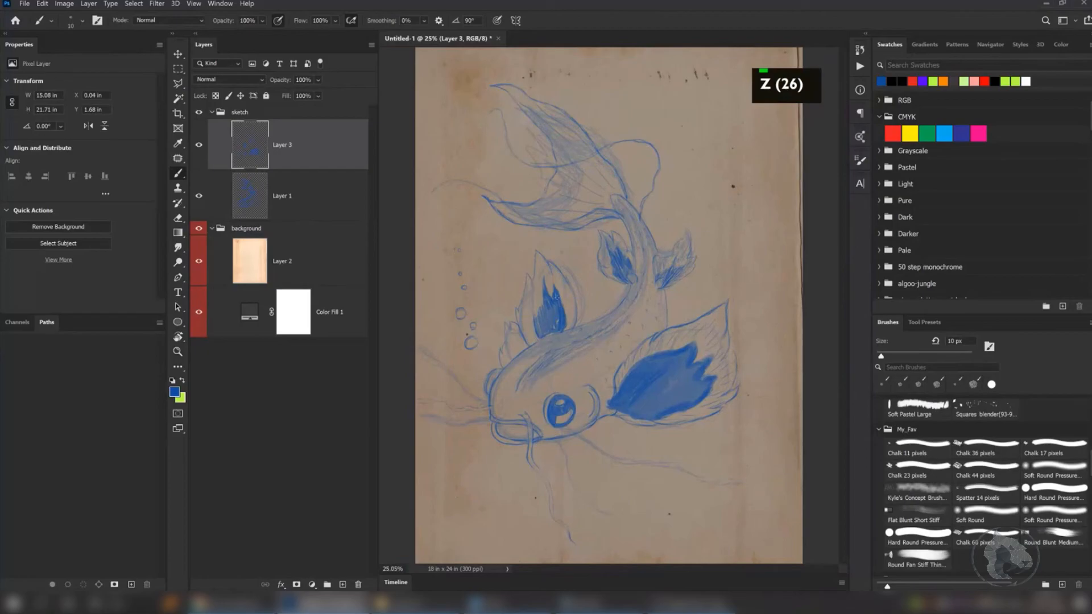
click(301, 209)
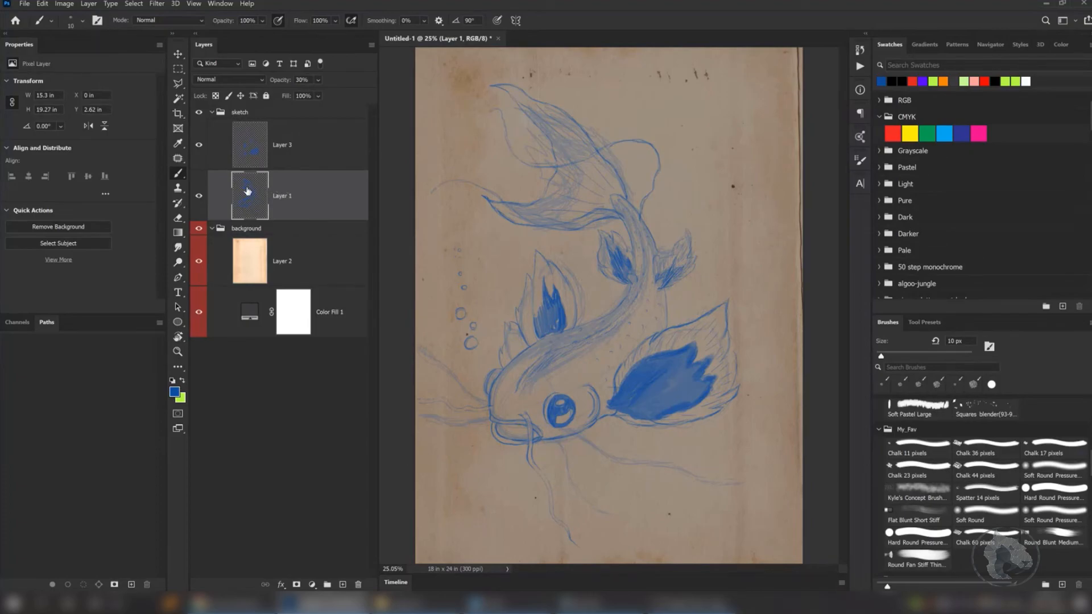
click(197, 197)
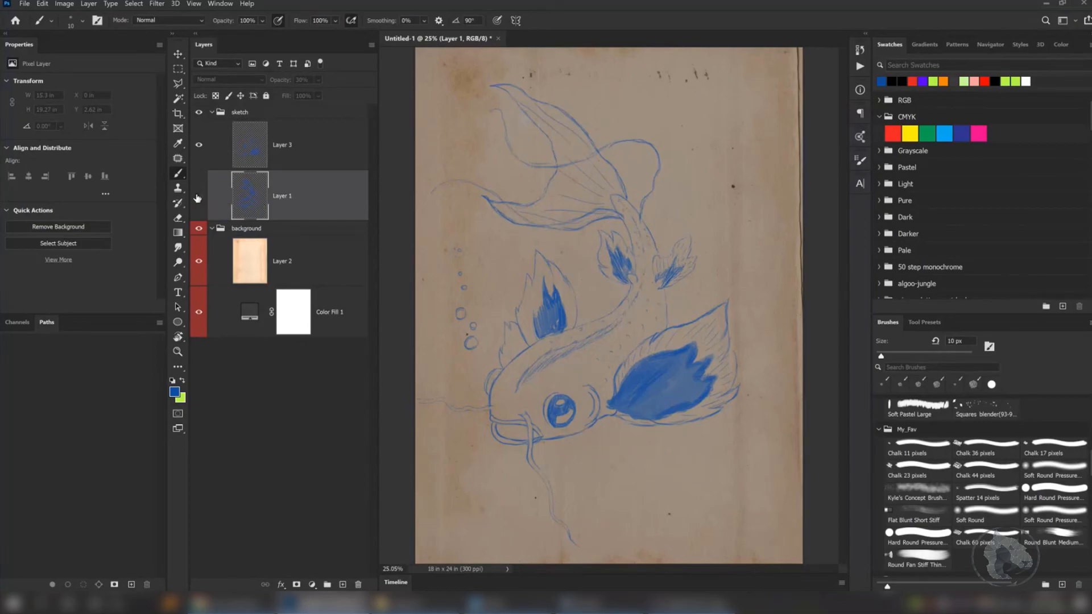
click(198, 197)
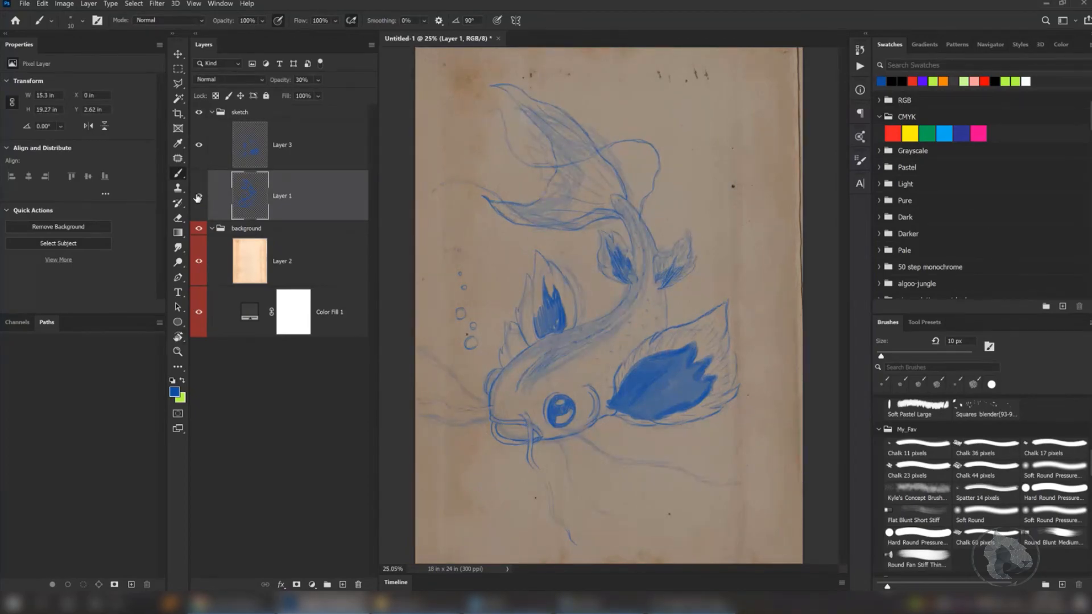
click(197, 197)
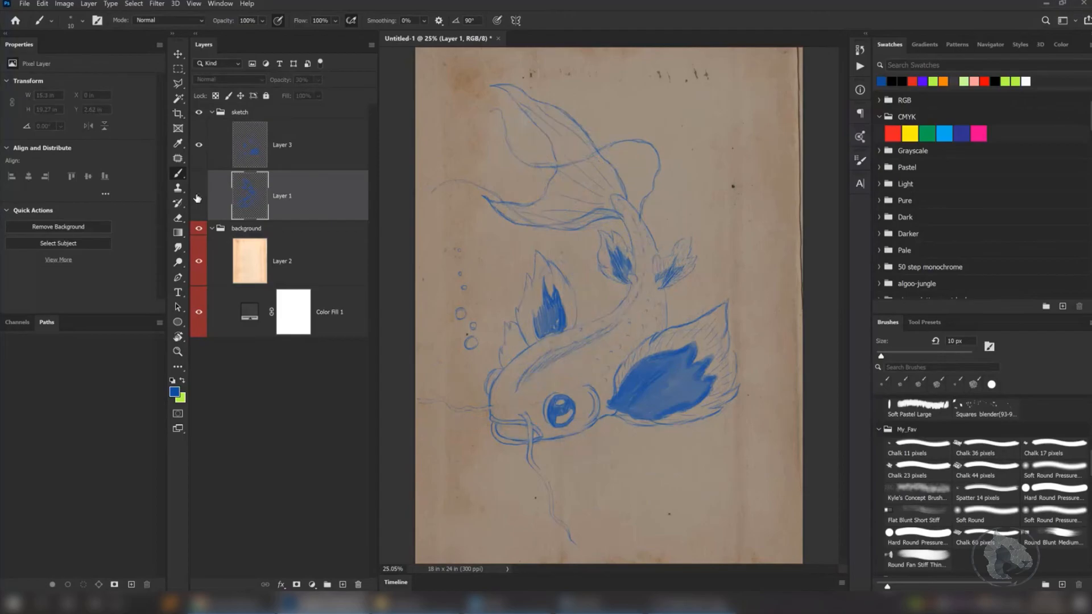
click(197, 197)
click(197, 196)
click(320, 158)
- With an 8 px brush, add light hatching on the koi's flank between the back stripe and the gill cover
scroll(569, 344, up, 5)
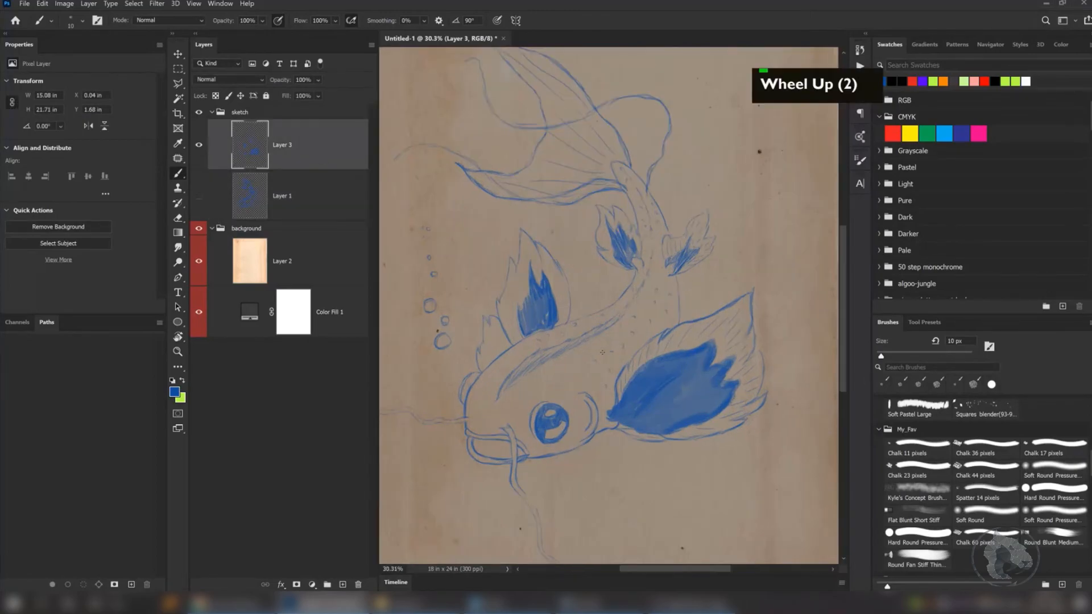
drag(530, 342, 542, 344)
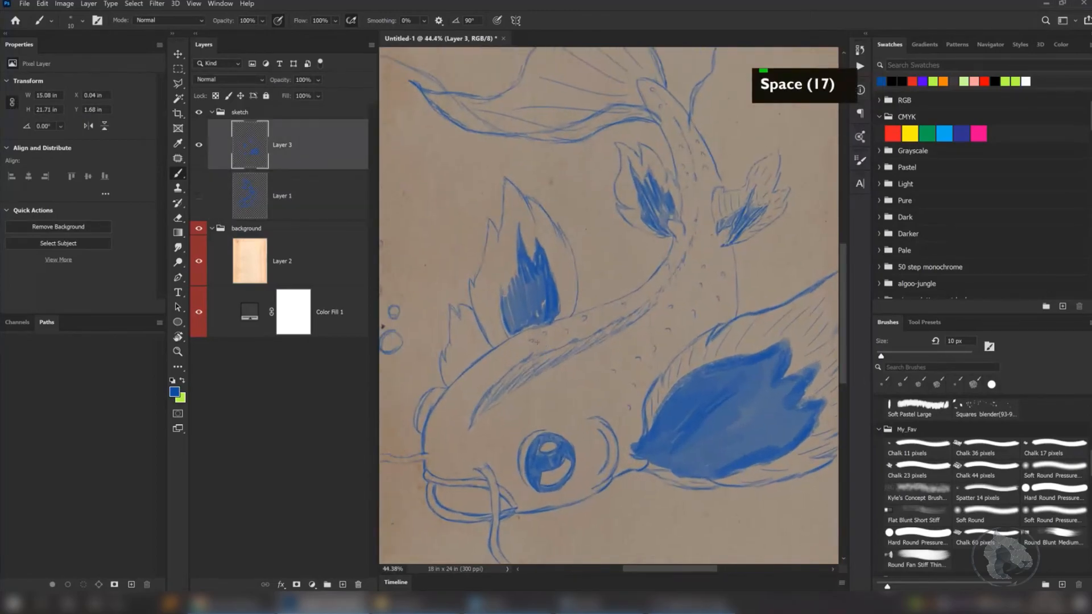
drag(619, 285, 559, 240)
key(q)
key(q)
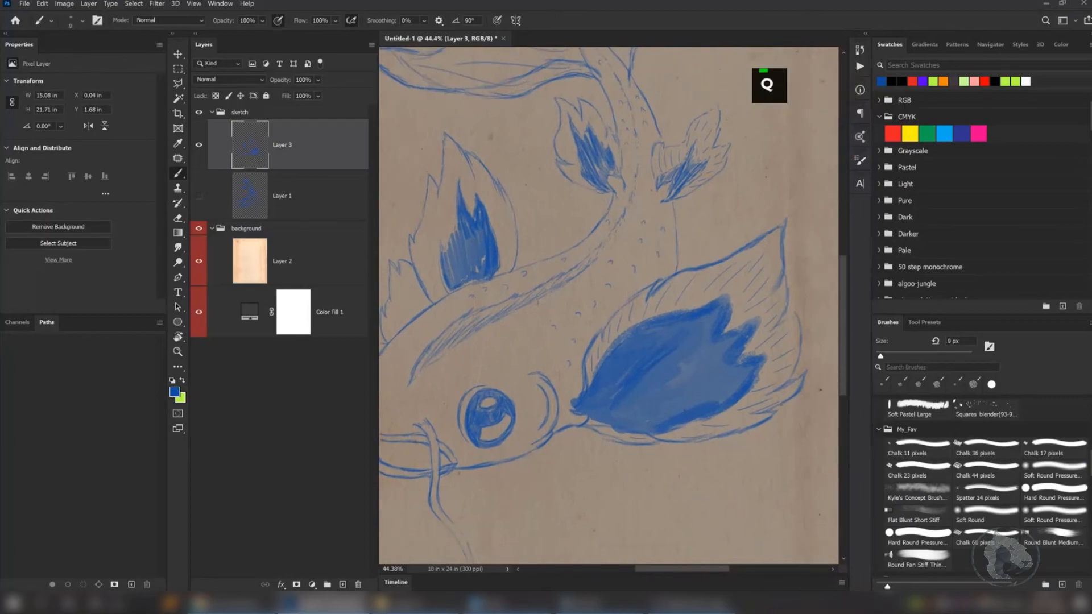
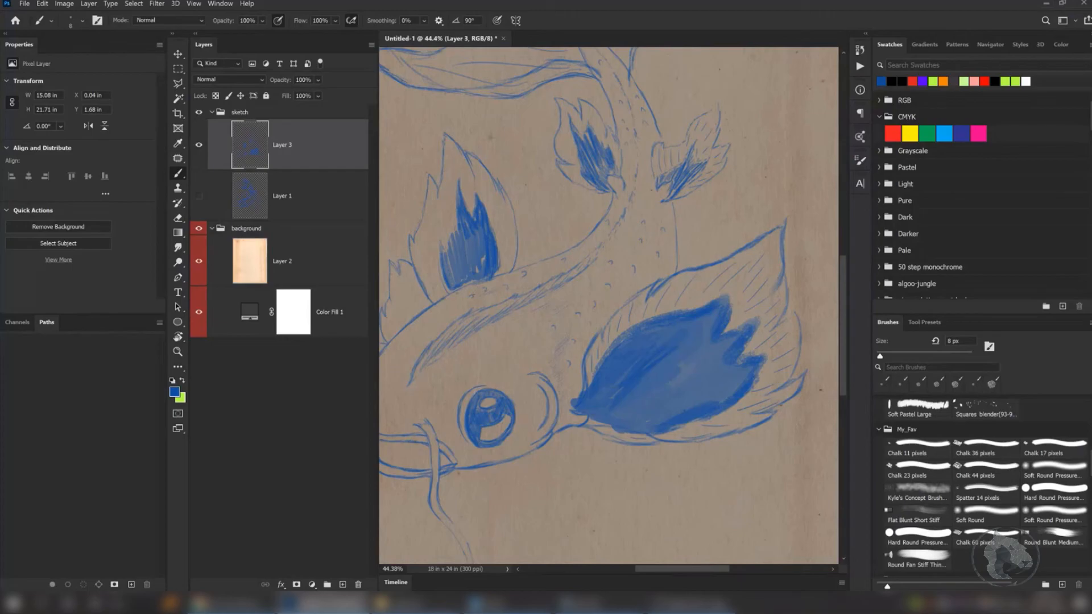
key(space)
drag(581, 275, 575, 308)
key(z)
drag(490, 278, 540, 278)
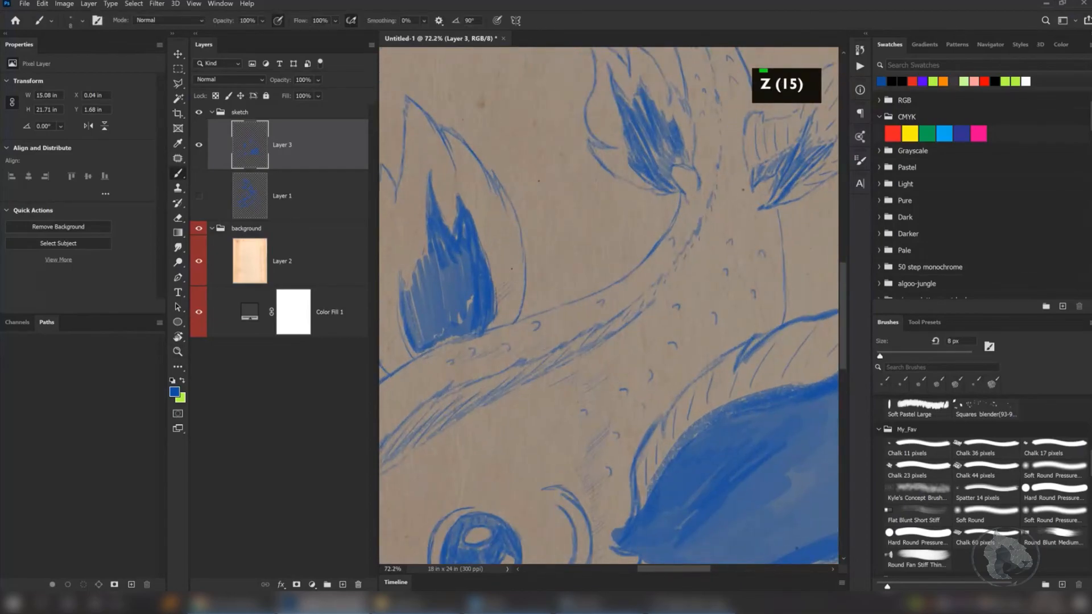
- Add fine hatching inside the edges of the tall dorsal fin and the smaller fin in front of it
key(space)
drag(492, 216, 529, 268)
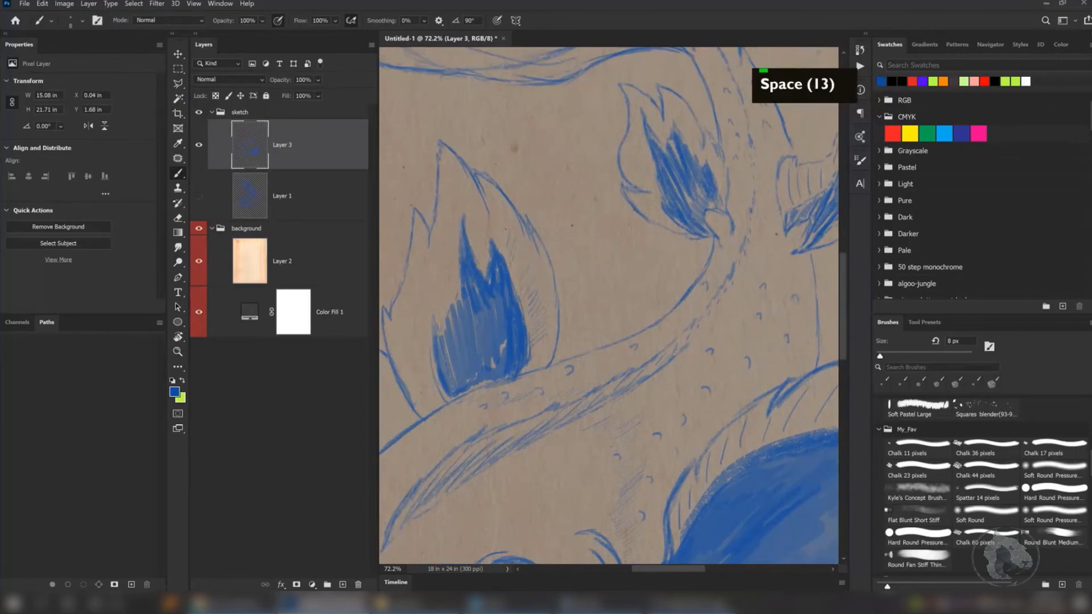
drag(490, 219, 514, 269)
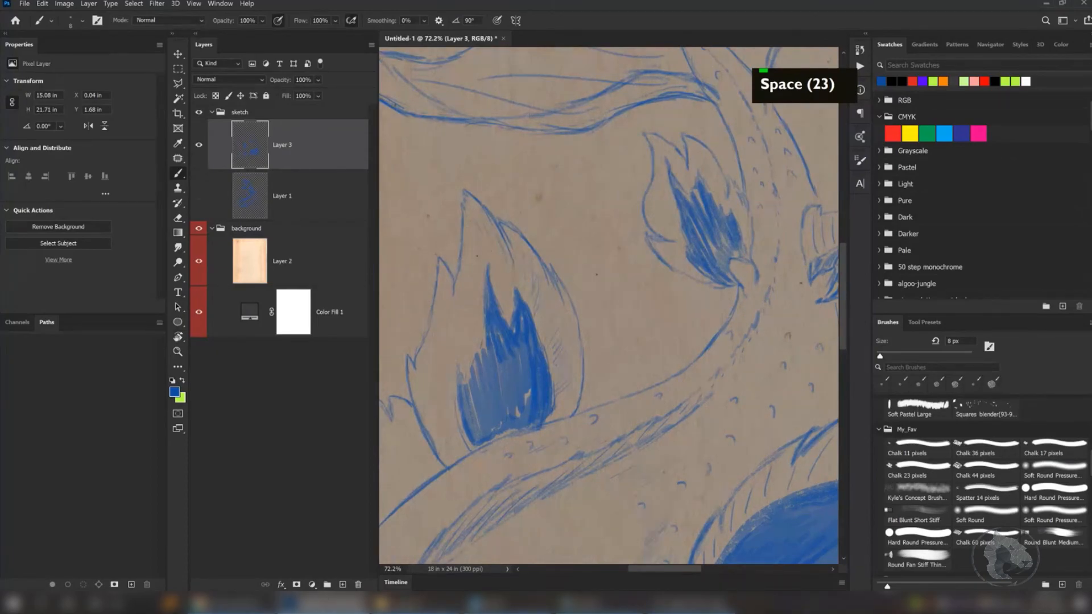
drag(477, 276, 503, 243)
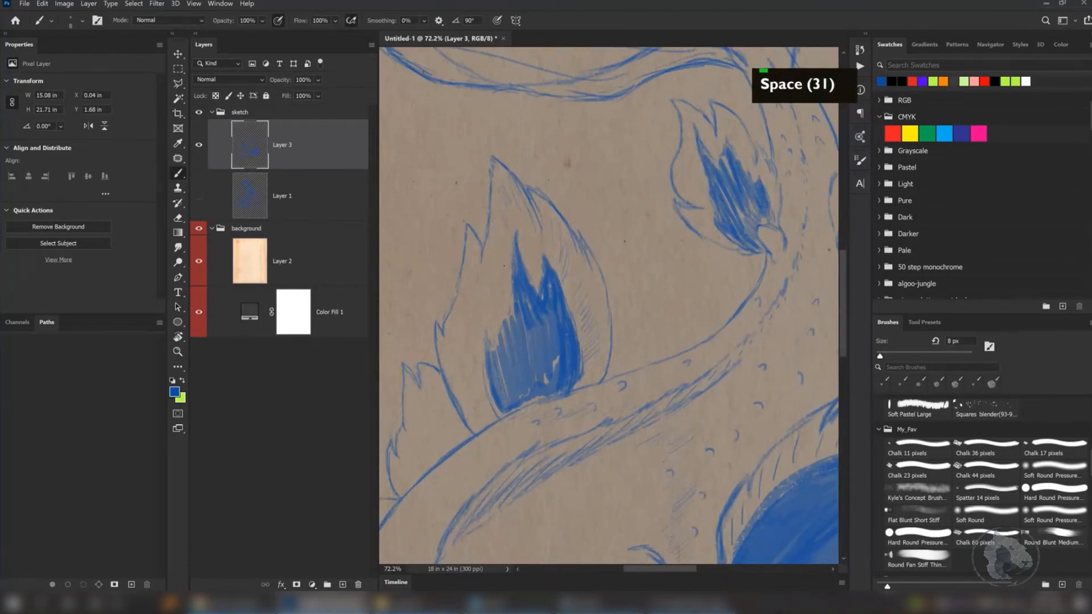
drag(493, 330, 478, 226)
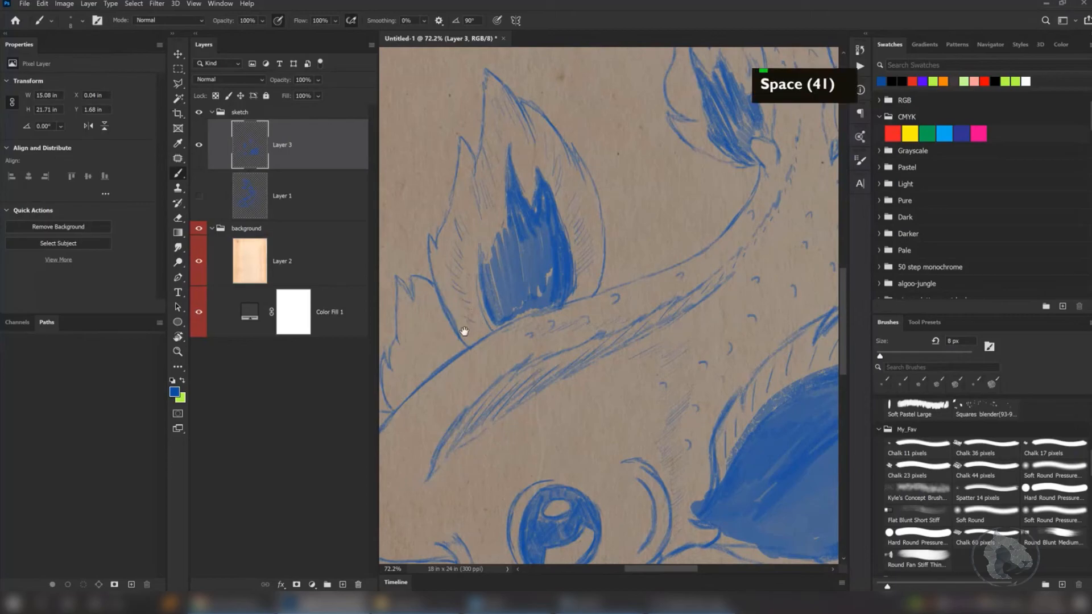
drag(459, 329, 531, 256)
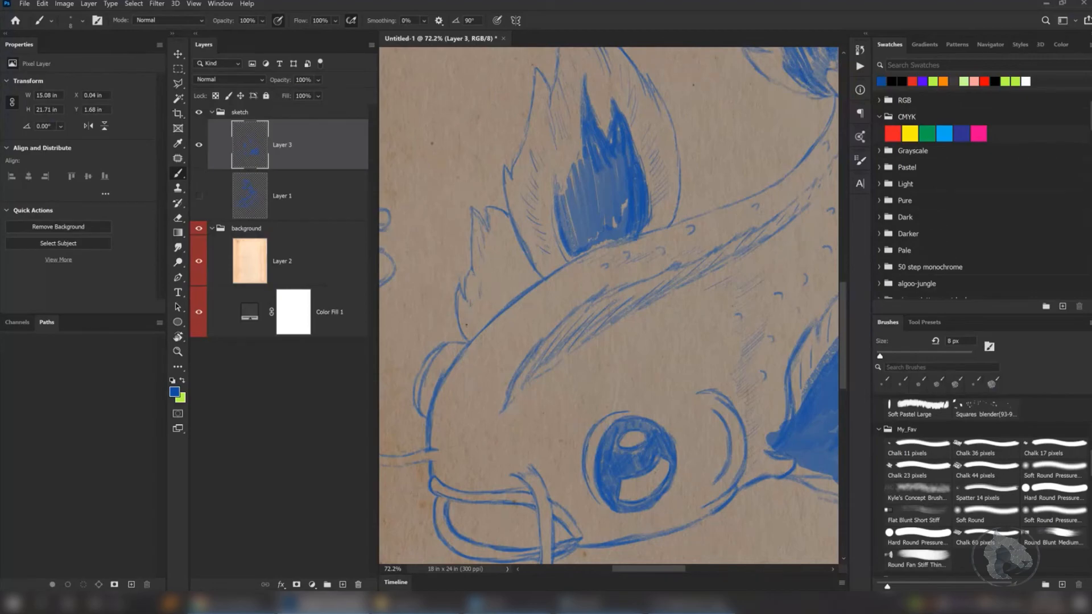
mouse_move(563, 314)
mouse_down()
mouse_move(519, 248)
mouse_move(495, 244)
mouse_move(550, 255)
mouse_up()
- With a 20 px brush, thicken the outer contour of the far-eye bulge on the koi's head
key(z)
drag(468, 232, 535, 262)
key(w)
key(w)
key(w)
key(w)
mouse_move(458, 286)
mouse_down()
mouse_move(478, 225)
mouse_move(471, 238)
mouse_move(499, 207)
mouse_move(464, 264)
mouse_move(481, 224)
mouse_move(471, 236)
mouse_move(457, 282)
mouse_move(459, 266)
mouse_move(457, 291)
mouse_move(469, 251)
mouse_move(461, 287)
mouse_up()
mouse_move(471, 234)
mouse_down()
mouse_move(458, 285)
mouse_move(487, 211)
mouse_up()
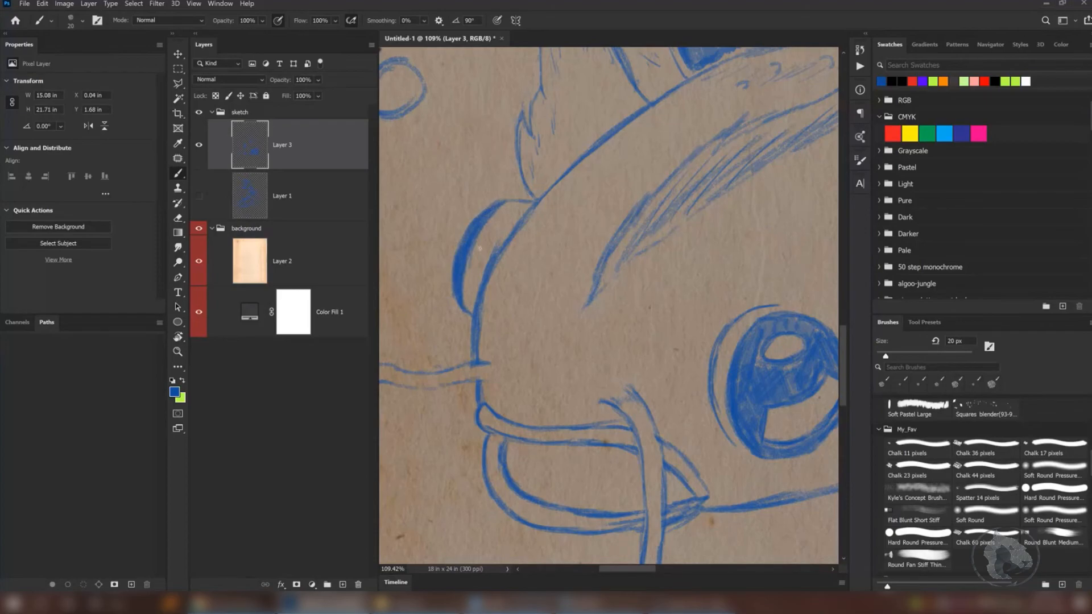
drag(467, 253, 497, 205)
- Darken the inner curve of the lower lip at the front of the mouth and reduce the brush size to 10 px
key(q)
key(q)
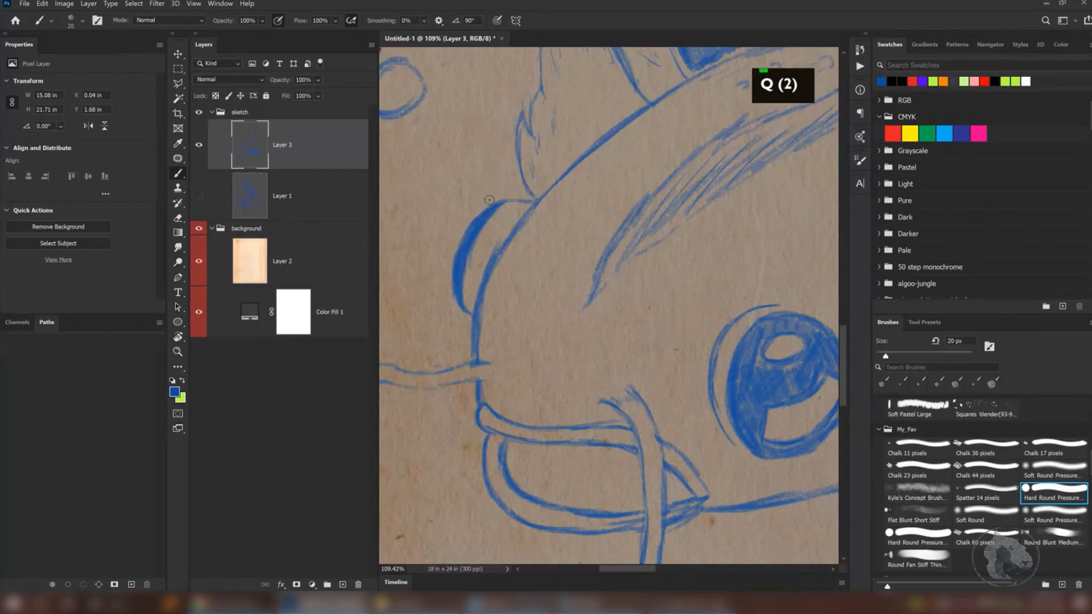
mouse_move(470, 296)
mouse_down()
mouse_move(545, 243)
mouse_move(532, 189)
mouse_up()
mouse_move(575, 327)
mouse_down()
mouse_move(526, 232)
mouse_move(526, 275)
mouse_move(537, 290)
mouse_up()
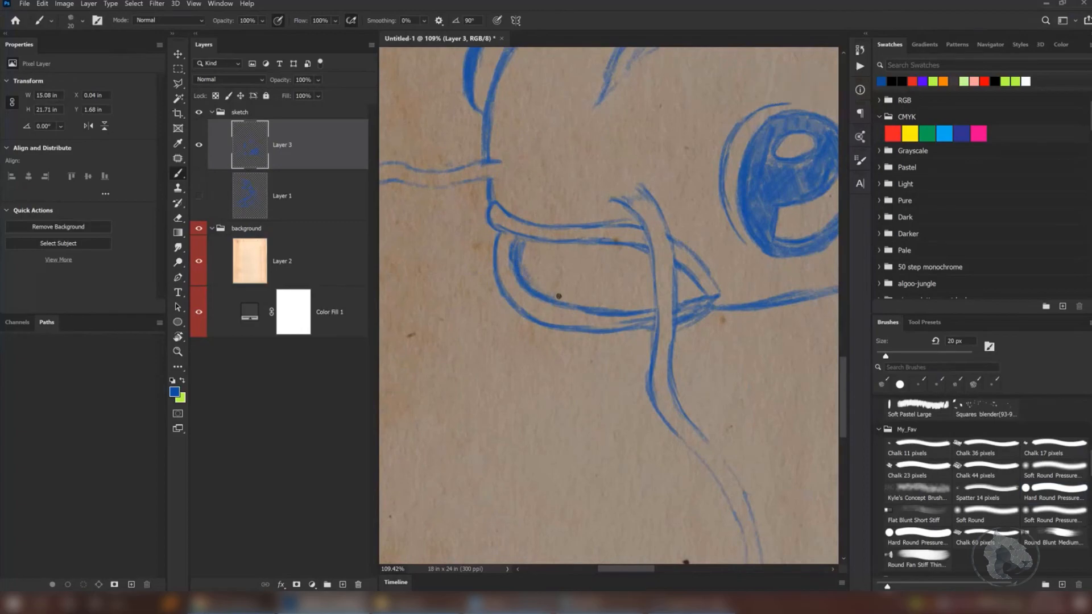
mouse_move(708, 286)
mouse_down()
mouse_move(553, 300)
mouse_move(594, 319)
mouse_move(569, 311)
mouse_up()
key(q)
key(q)
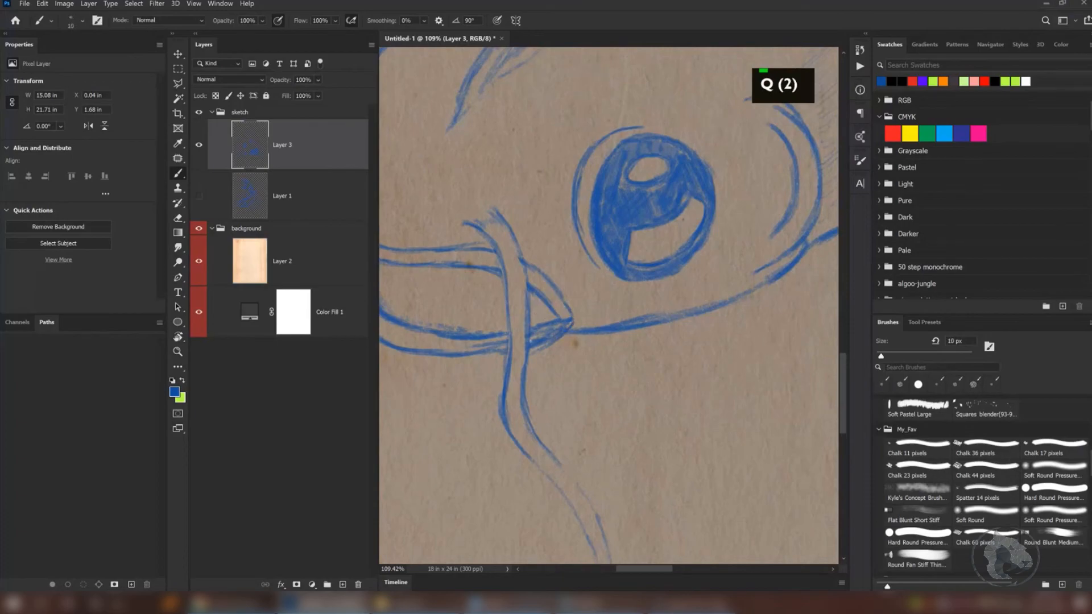
- Add a new layer in the sketch group and place it between Layer 3 and Layer 1
key(space)
drag(641, 334, 483, 366)
key(space)
key(z)
drag(597, 320, 574, 317)
key(space)
mouse_move(563, 222)
mouse_down()
mouse_move(568, 309)
mouse_move(588, 335)
mouse_move(599, 287)
mouse_move(577, 327)
mouse_up()
key(z)
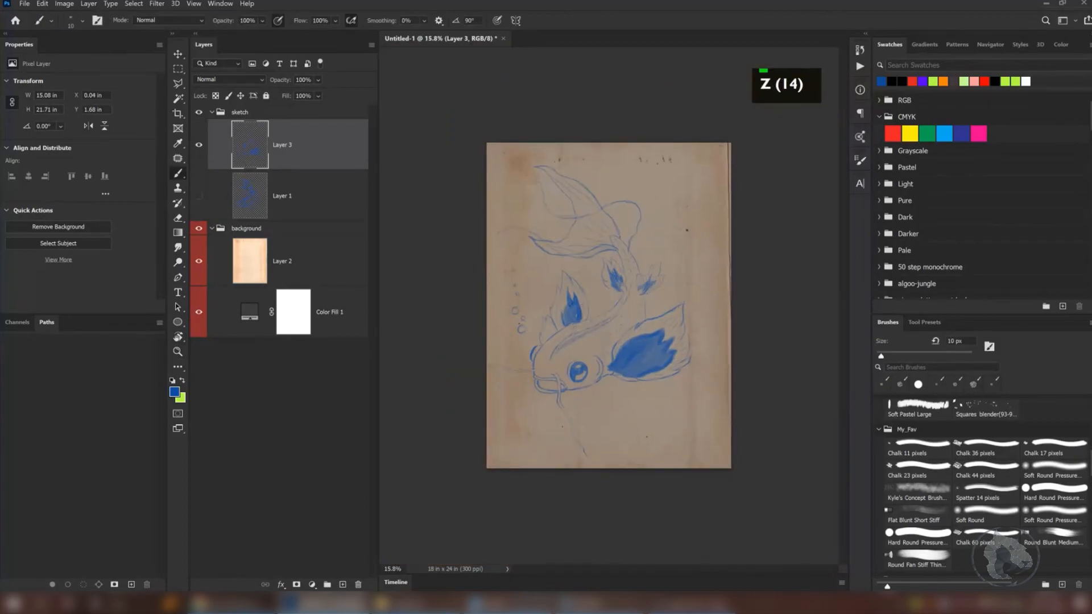
click(343, 584)
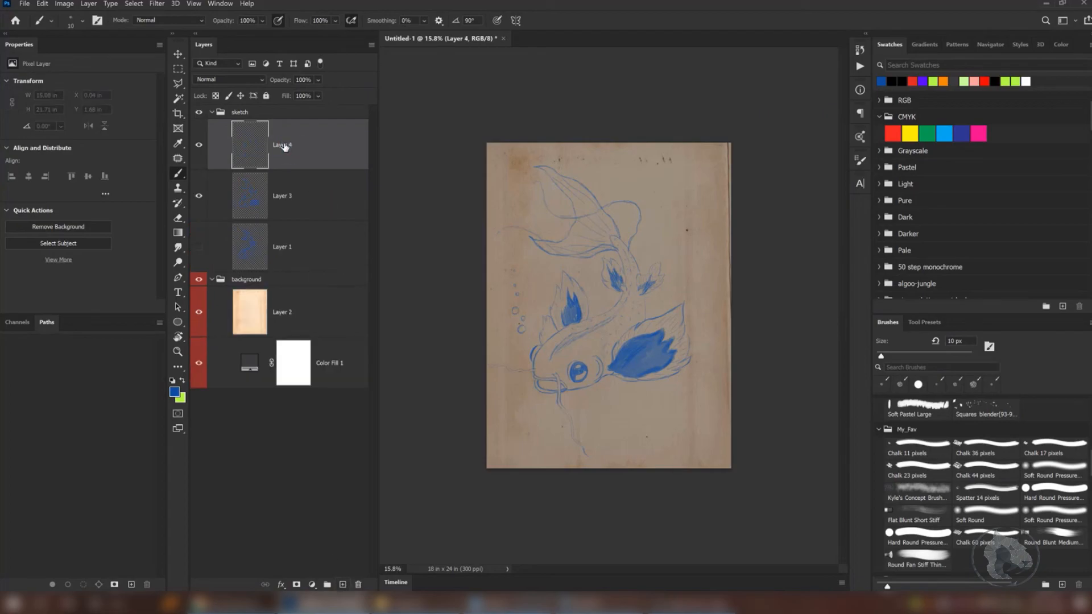
drag(289, 146, 304, 207)
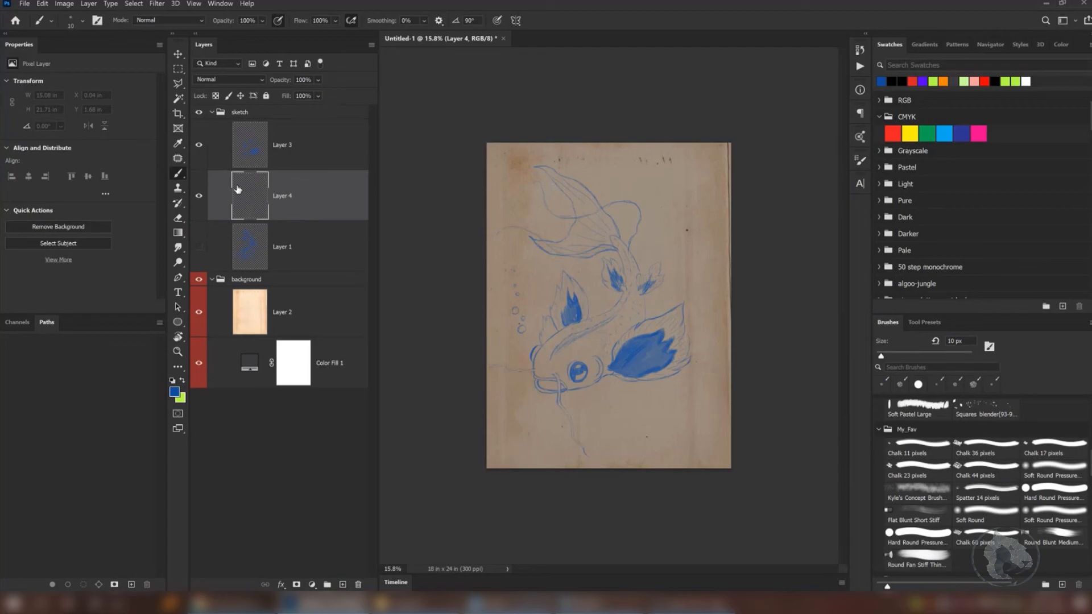
scroll(626, 345, up, 3)
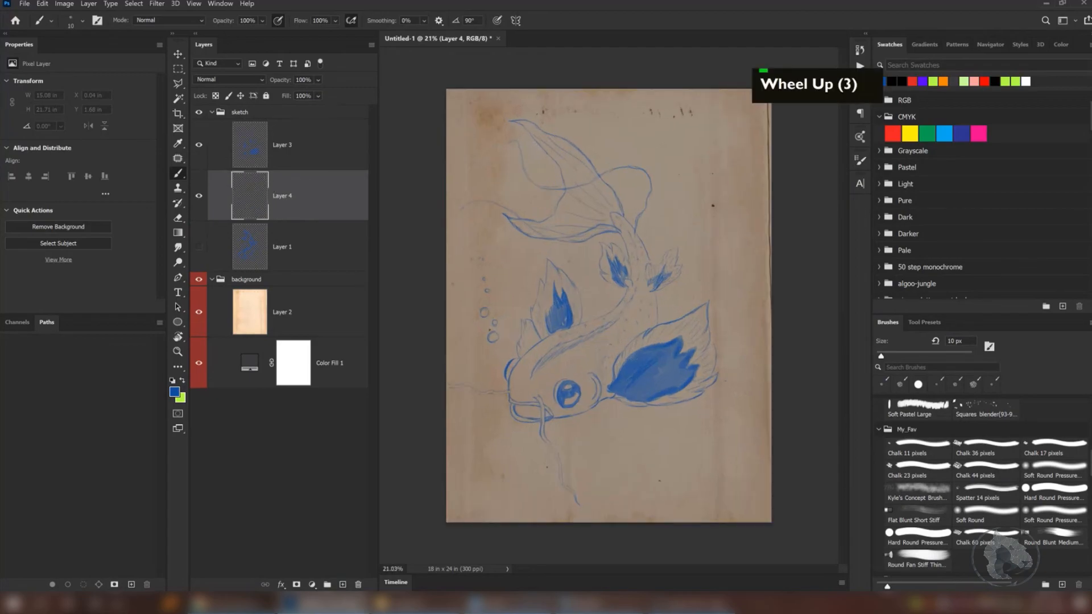
- Enlarge the painting brush to 125 px
key(s)
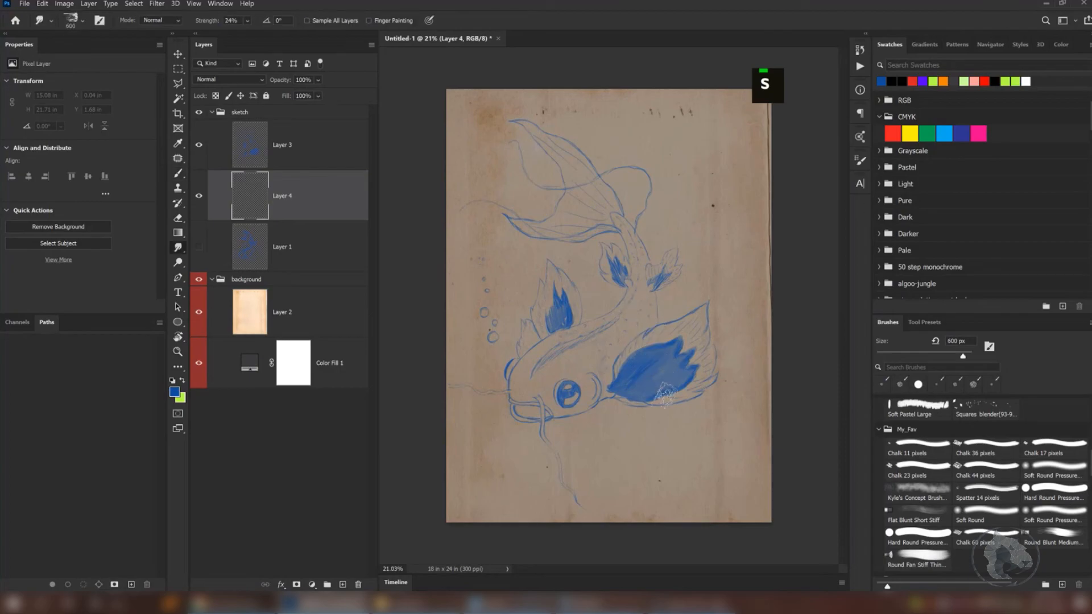
key(w)
key(w)
key(w)
key(w)
key(w)
key(w)
key(w)
key(q)
key(q)
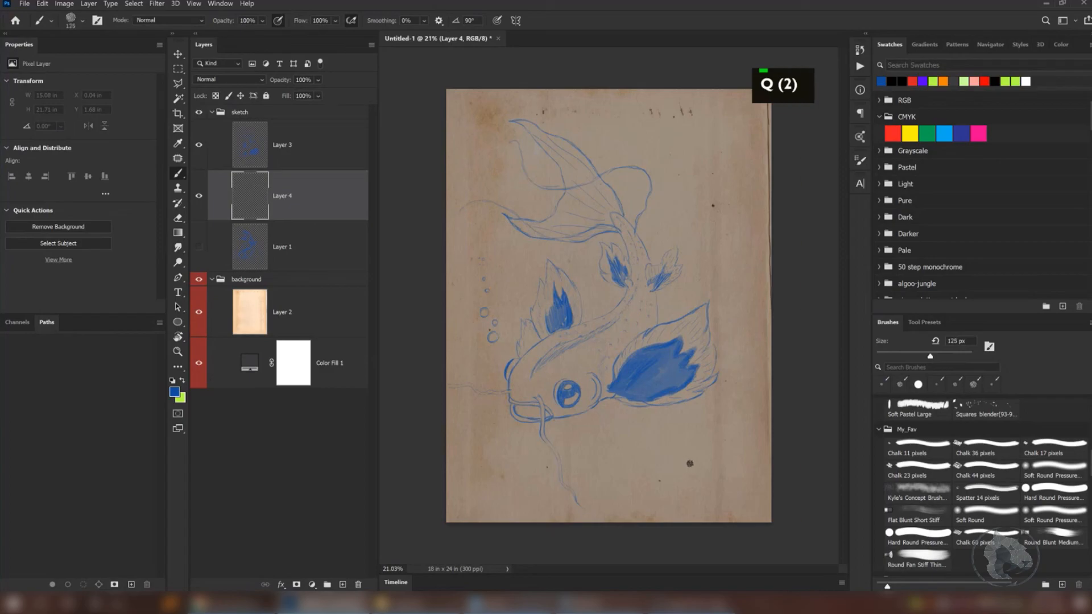
- Load the KYLE Ultimate Oil Lush brush preset at 50 px, try a stroke below the large pectoral fin, and undo it
click(918, 381)
click(925, 322)
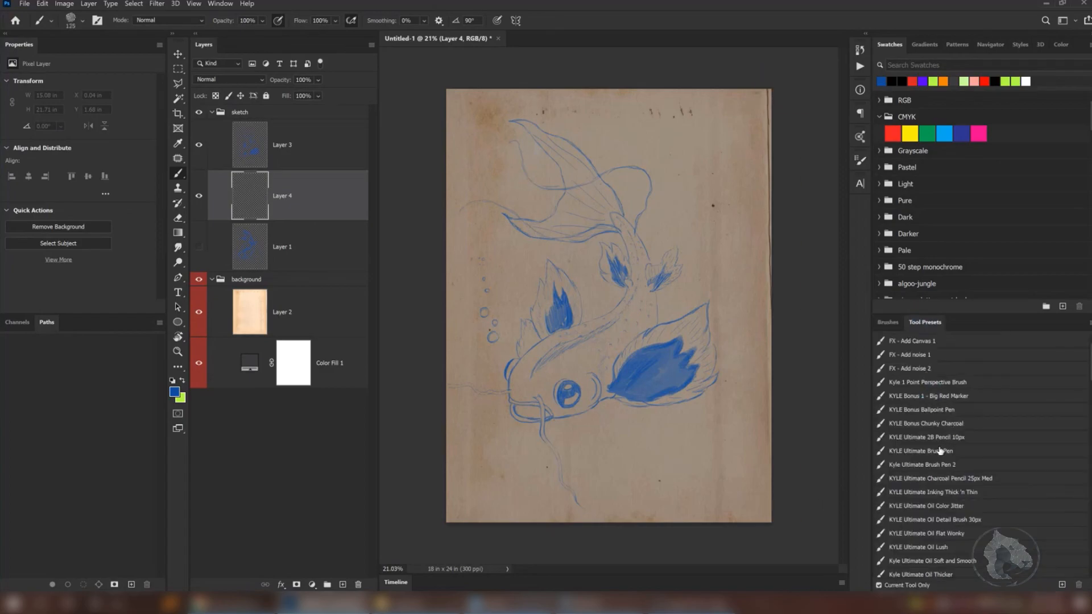
click(945, 550)
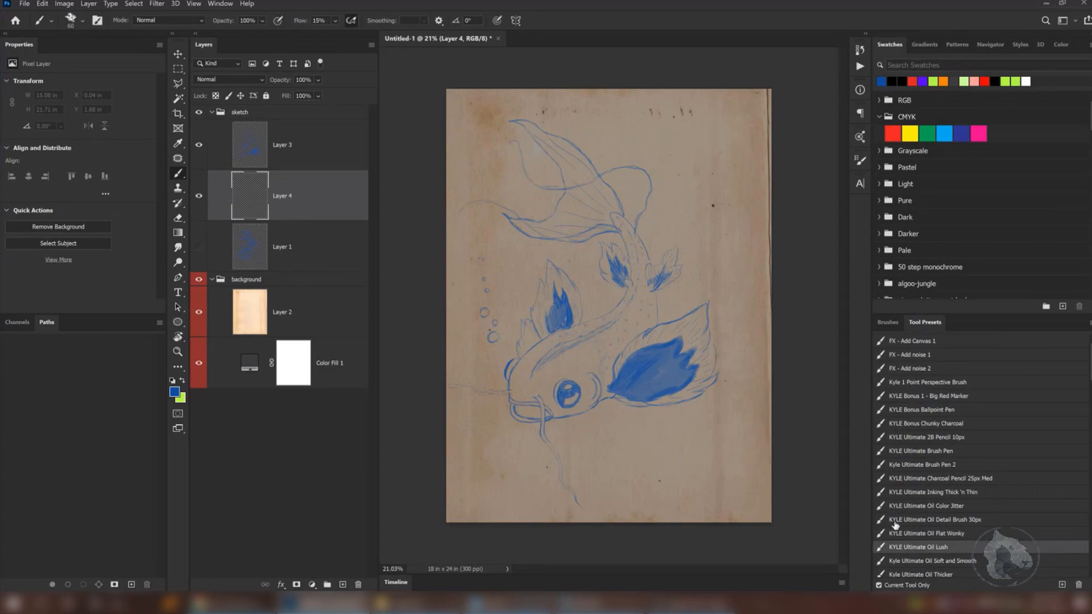
key(q)
drag(703, 492, 716, 335)
key(ctrl+z)
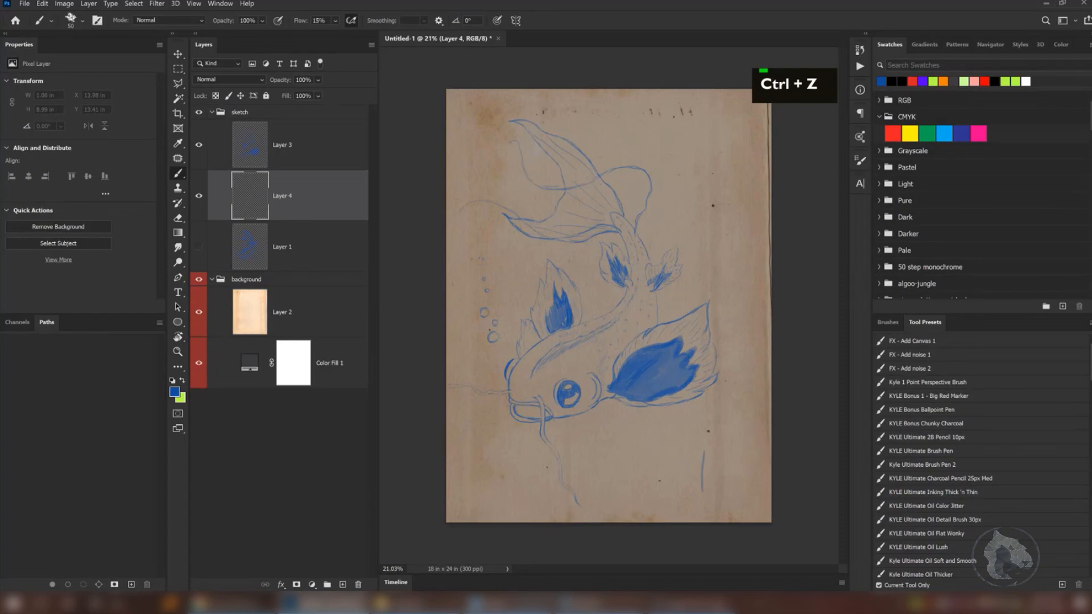
key(ctrl+z)
- Load the KYLE Ultimate Oil Detail Brush 30px preset, enlarge it to 200 px, try a curved stroke in the lower canvas area, and undo it
click(941, 524)
key(w)
key(w)
key(w)
key(w)
key(w)
key(w)
key(w)
key(w)
key(w)
key(w)
key(w)
key(w)
key(w)
drag(704, 485, 728, 369)
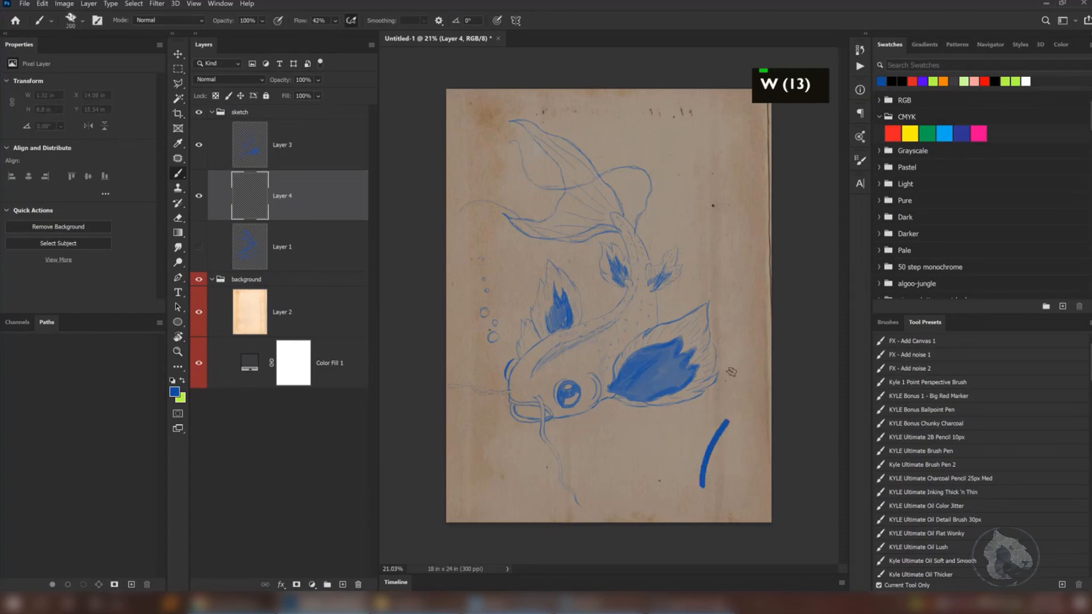
key(ctrl+z)
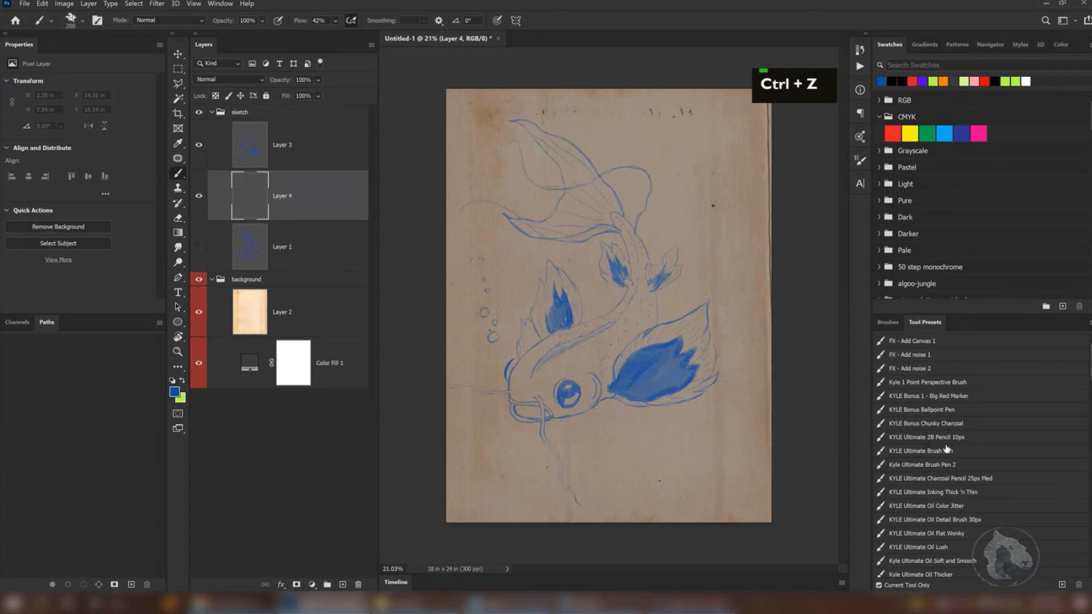
- Load the KYLE Bonus Chunky Charcoal preset, undo its test marks near the large fin, and enlarge the brush to 125 px
click(926, 423)
mouse_move(731, 425)
mouse_down()
mouse_move(721, 490)
mouse_move(752, 435)
mouse_up()
key(ctrl+z)
key(ctrl+z)
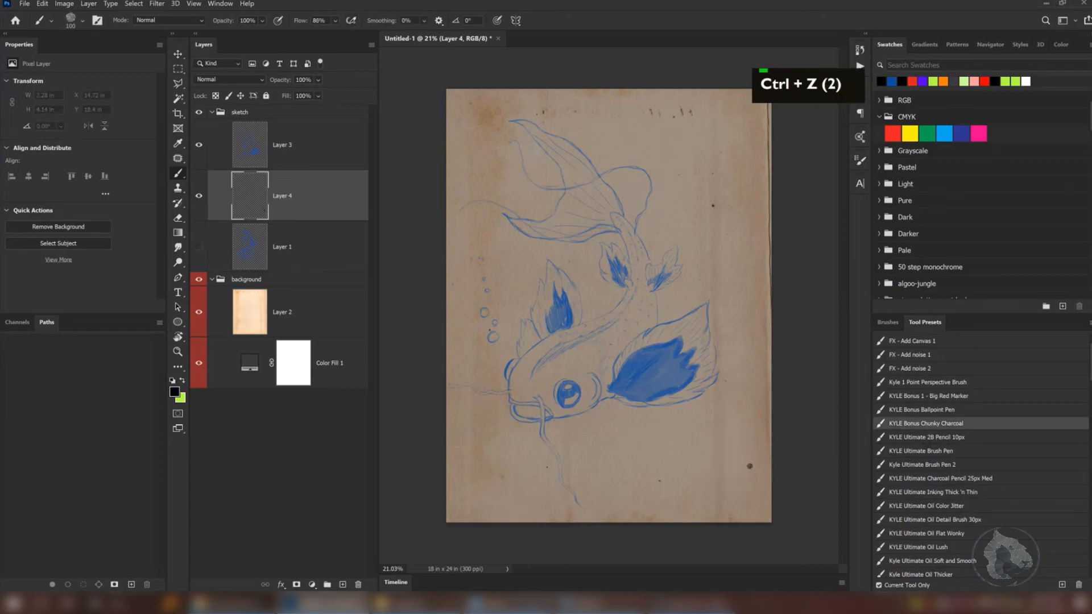
key(w)
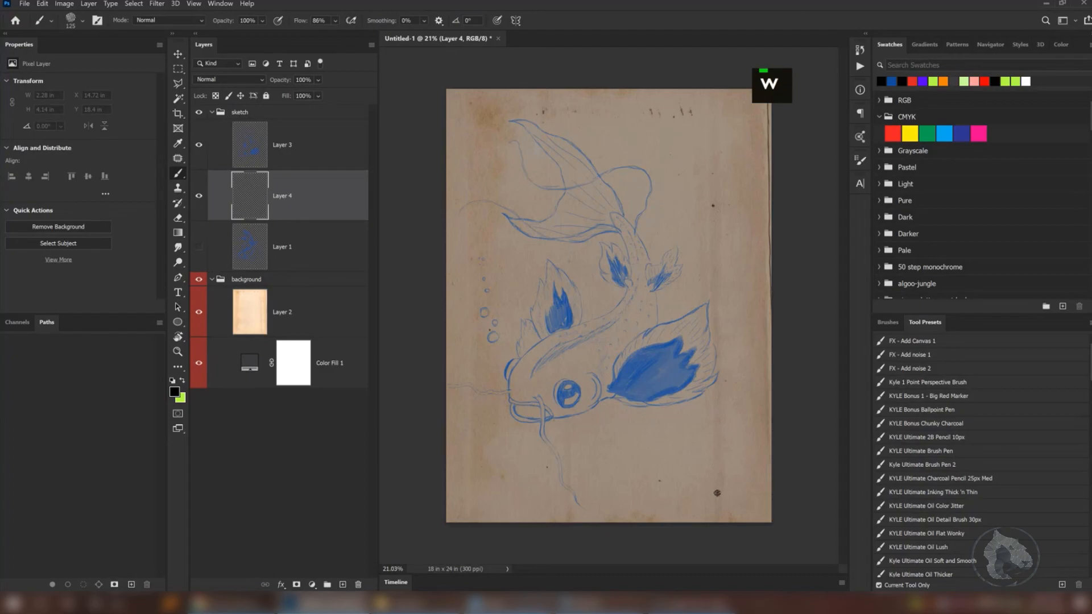
- Try the Kyle Ultimate Oil Thicker preset with a black scribble below the large fin and undo it
click(922, 575)
mouse_move(722, 438)
mouse_down()
mouse_move(711, 455)
mouse_move(748, 430)
mouse_up()
key(ctrl+z)
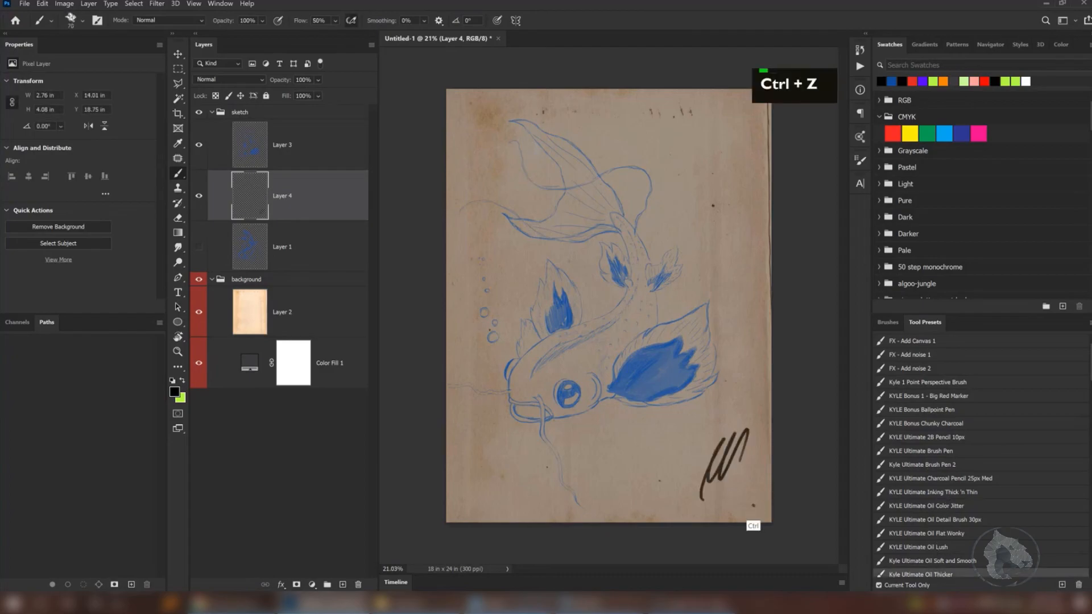
- Find and load the Kyle's Inkbox Chisel 25 preset, try a stroke below the large fin, and undo it
scroll(985, 360, down, 20)
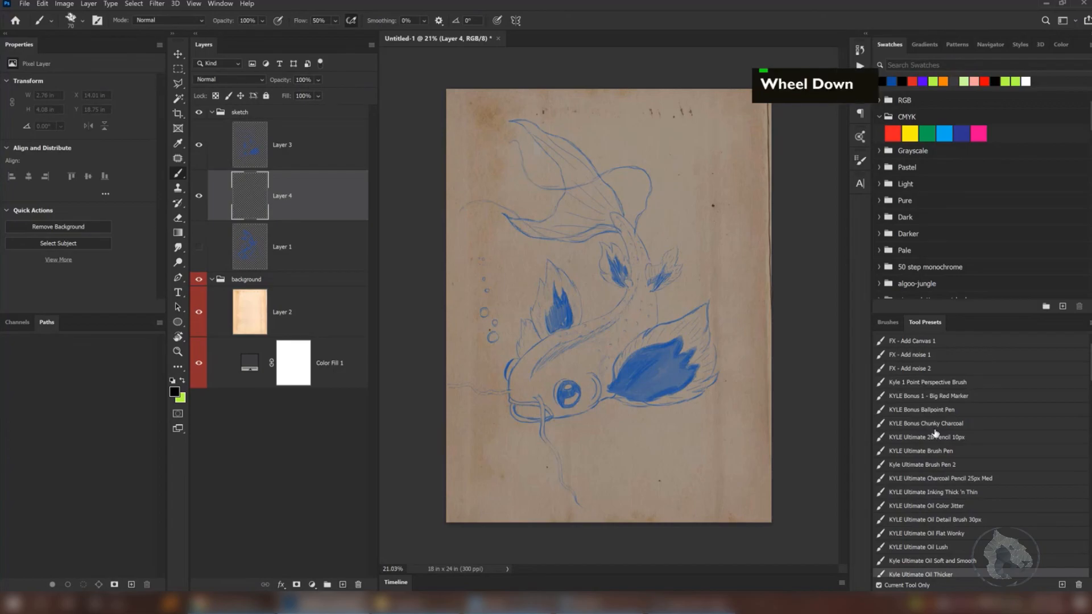
scroll(948, 422, down, 18)
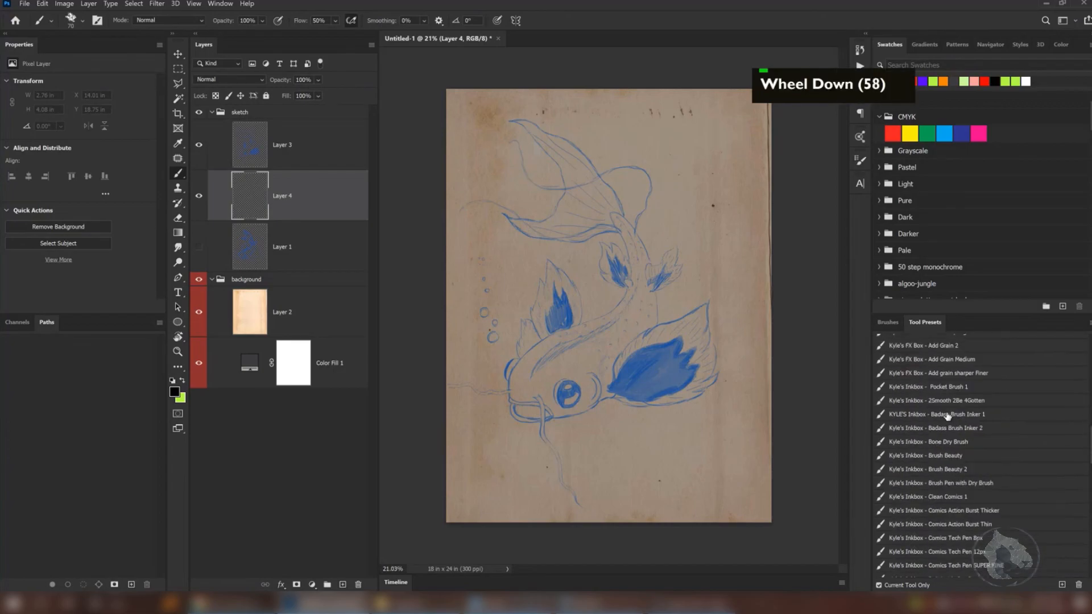
scroll(950, 470, down, 18)
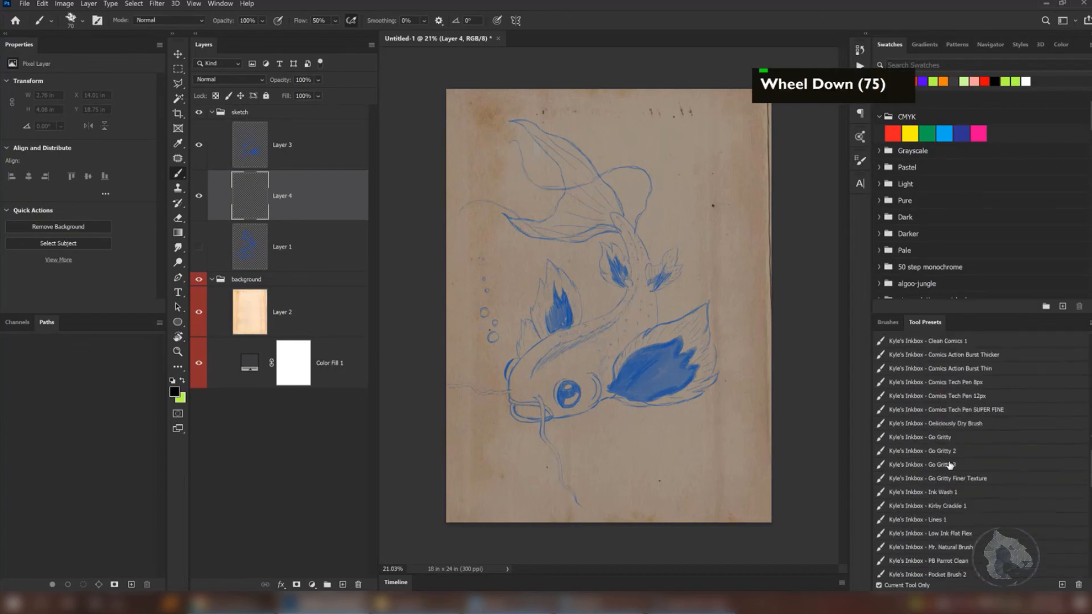
scroll(948, 468, down, 1)
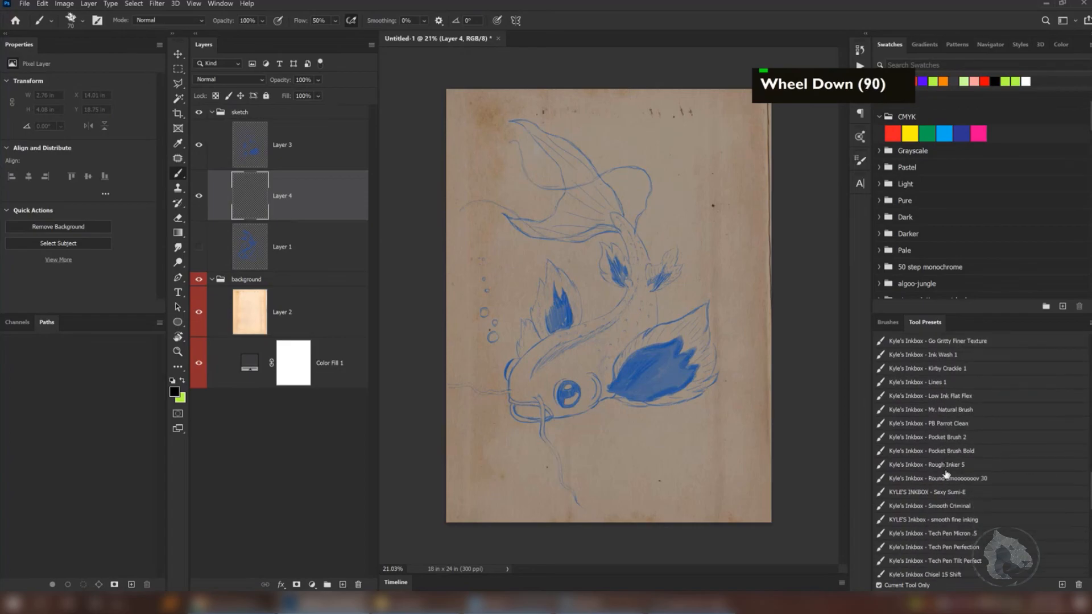
scroll(951, 493, down, 8)
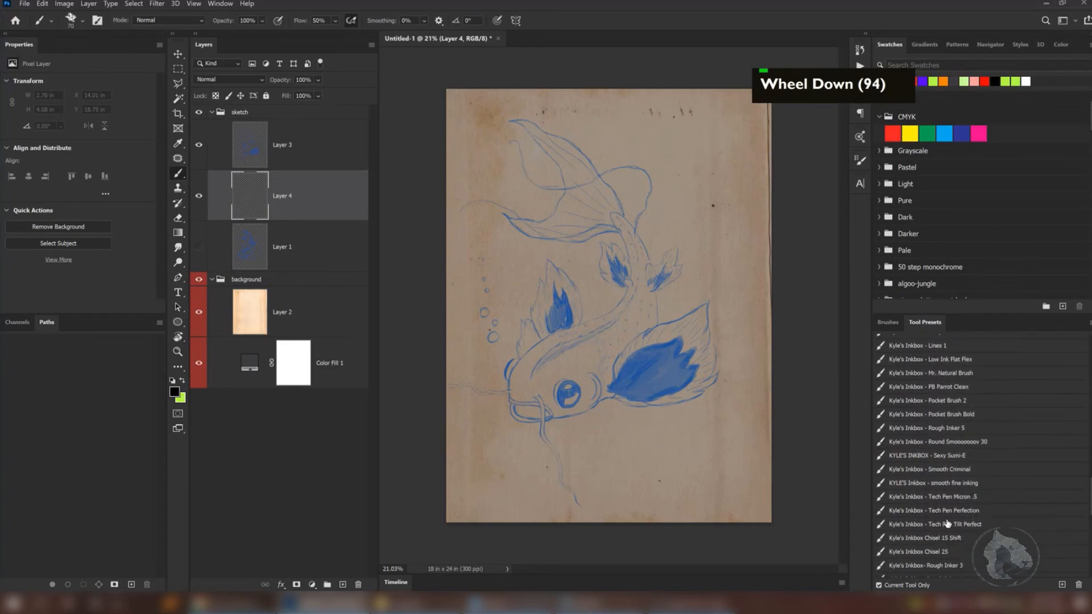
click(932, 514)
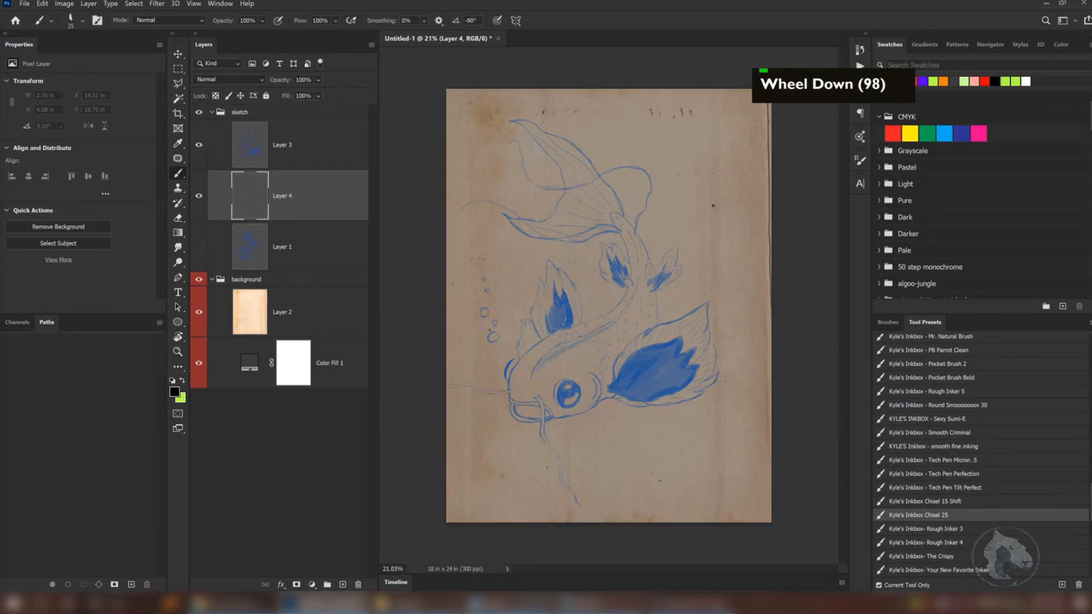
mouse_move(643, 421)
mouse_down()
mouse_move(657, 478)
mouse_move(691, 493)
mouse_up()
key(ctrl+z)
- Load the Kyle's Paintbox Watercolor 2 brush preset, try it below the large fin, and undo the test strokes
scroll(994, 406, down, 20)
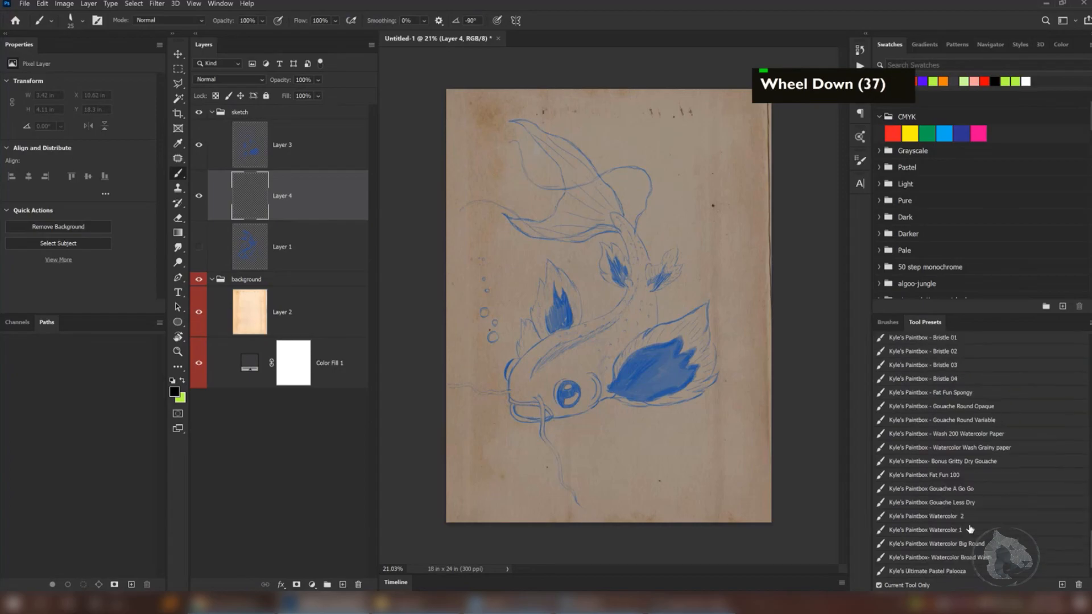
click(937, 517)
mouse_move(667, 441)
mouse_down()
mouse_move(677, 467)
mouse_move(709, 469)
mouse_move(711, 501)
mouse_up()
key(ctrl+z)
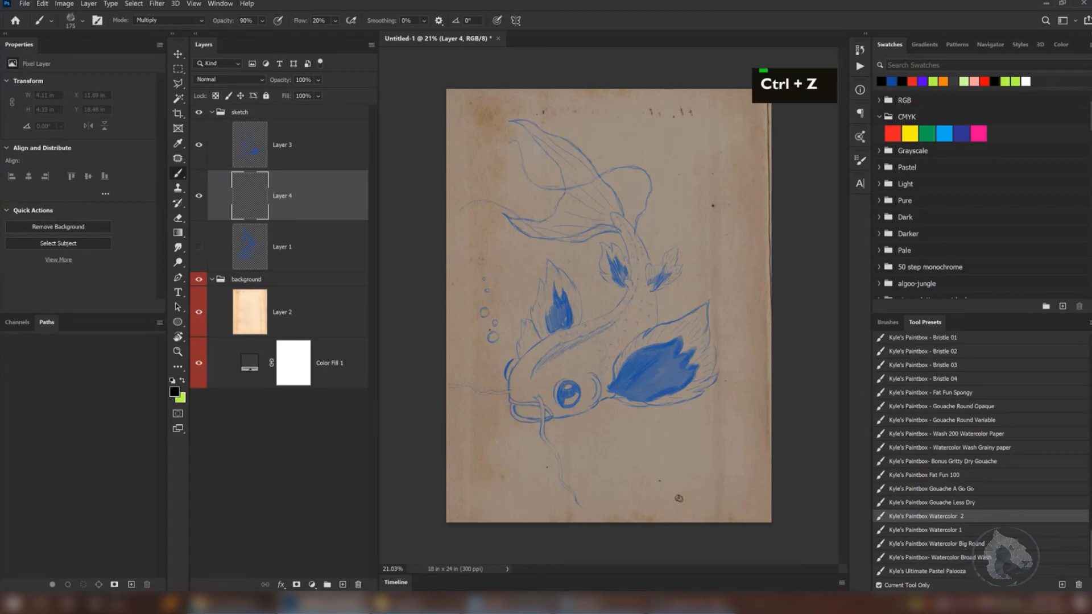
- Set the foreground to a brighter, fully saturated version of the blue sampled from the large fin, and undo the test stroke
scroll(675, 398, up, 9)
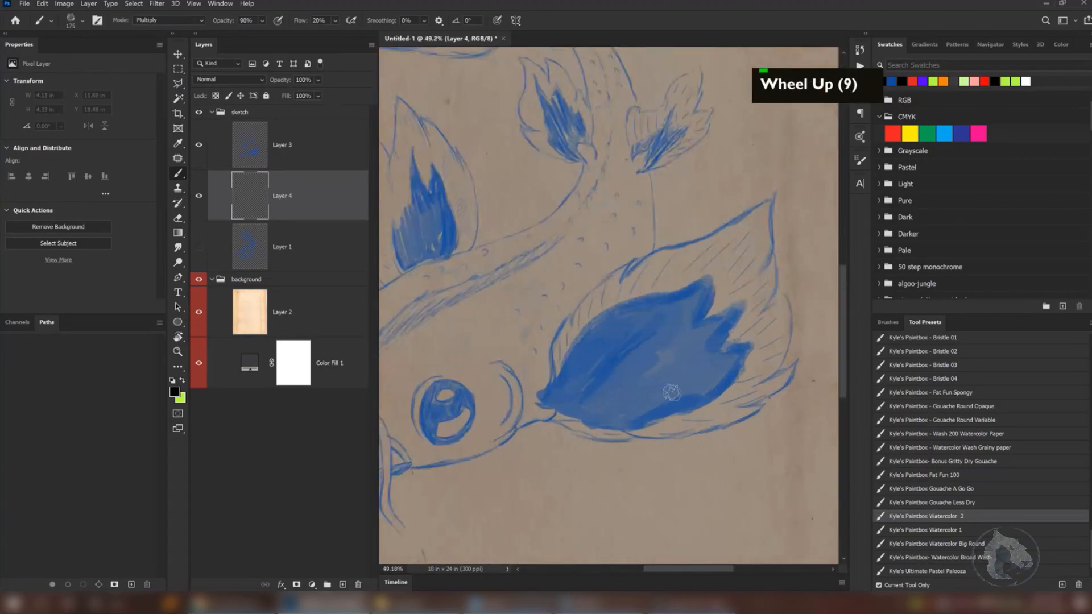
key(a)
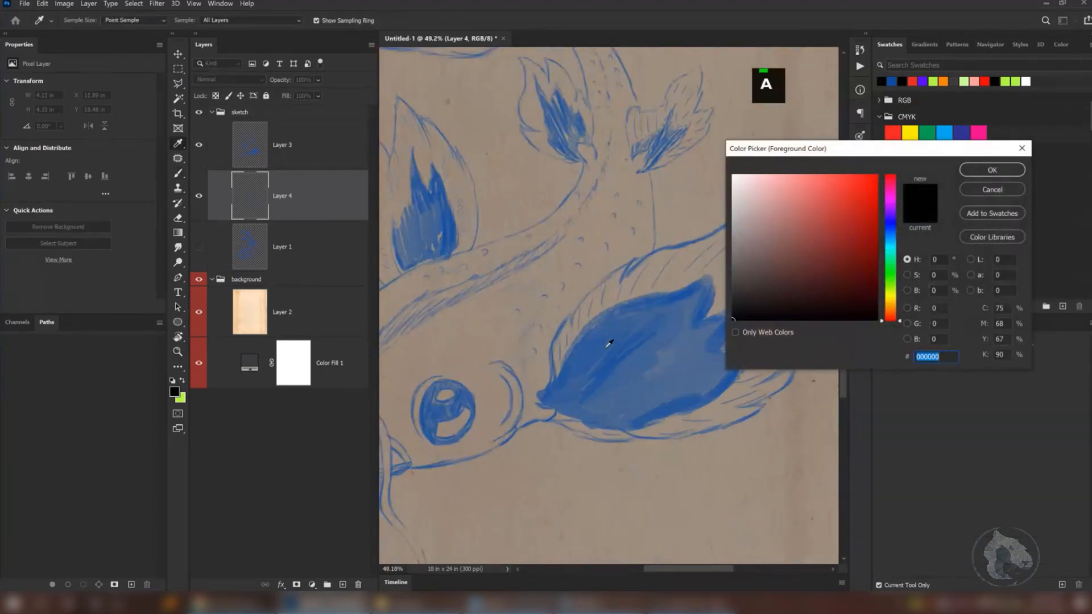
click(609, 343)
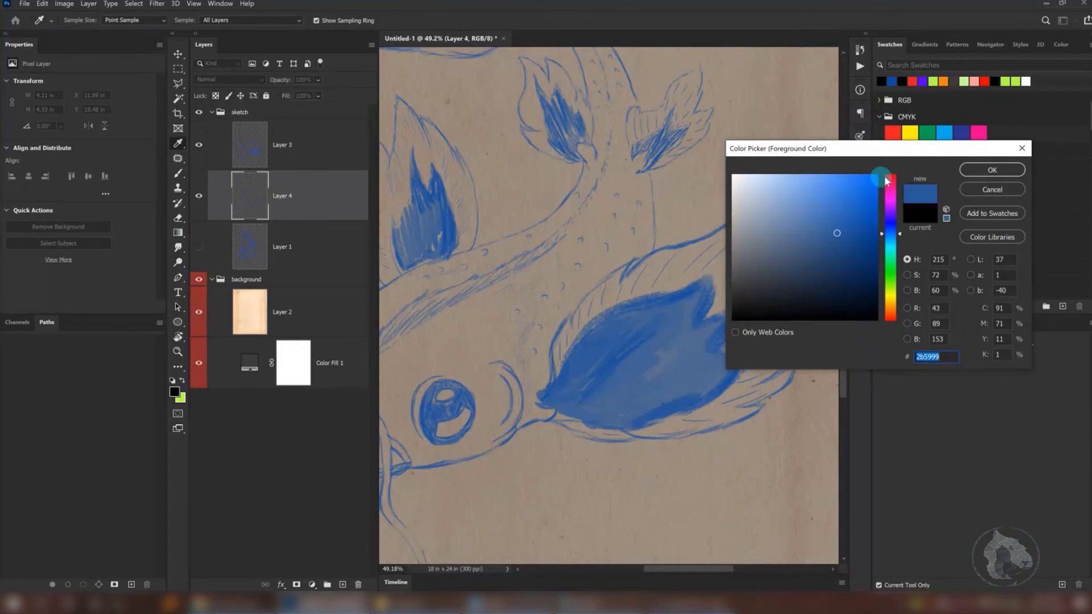
click(981, 171)
scroll(649, 412, down, 5)
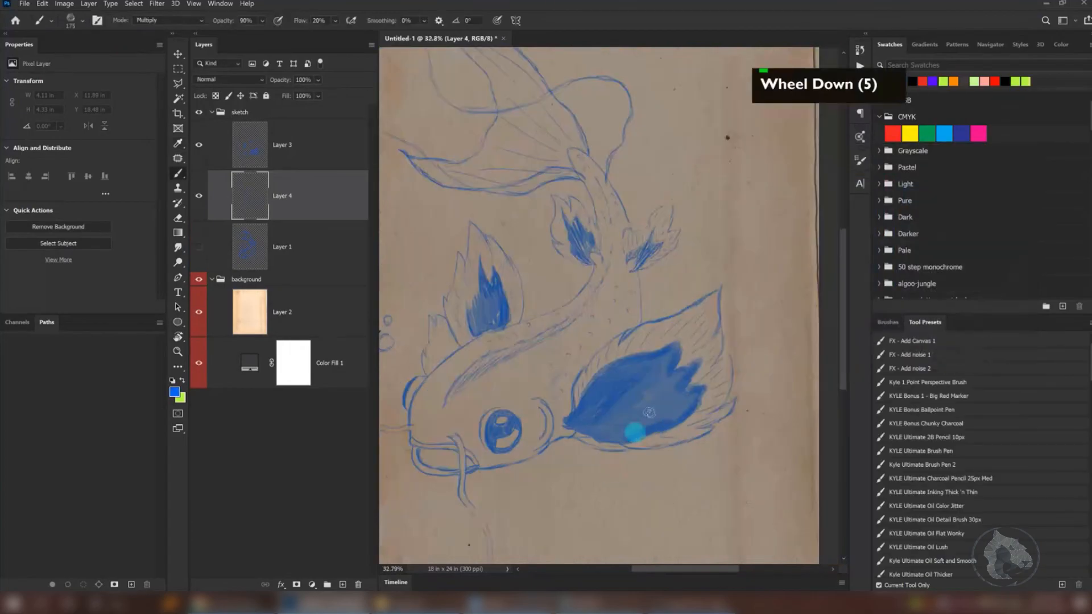
scroll(649, 413, down, 8)
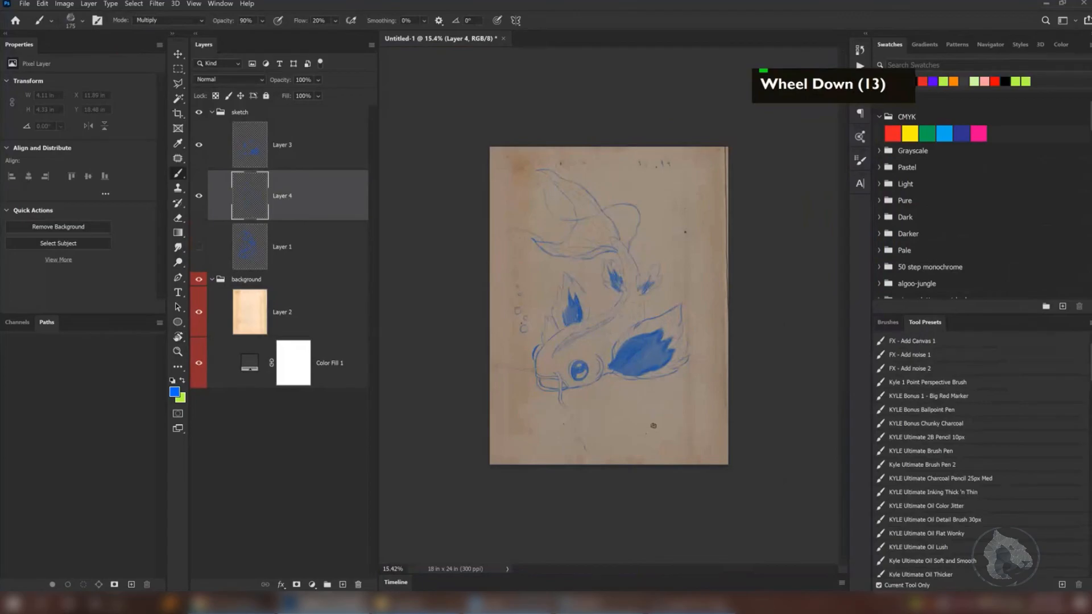
key(ctrl+z)
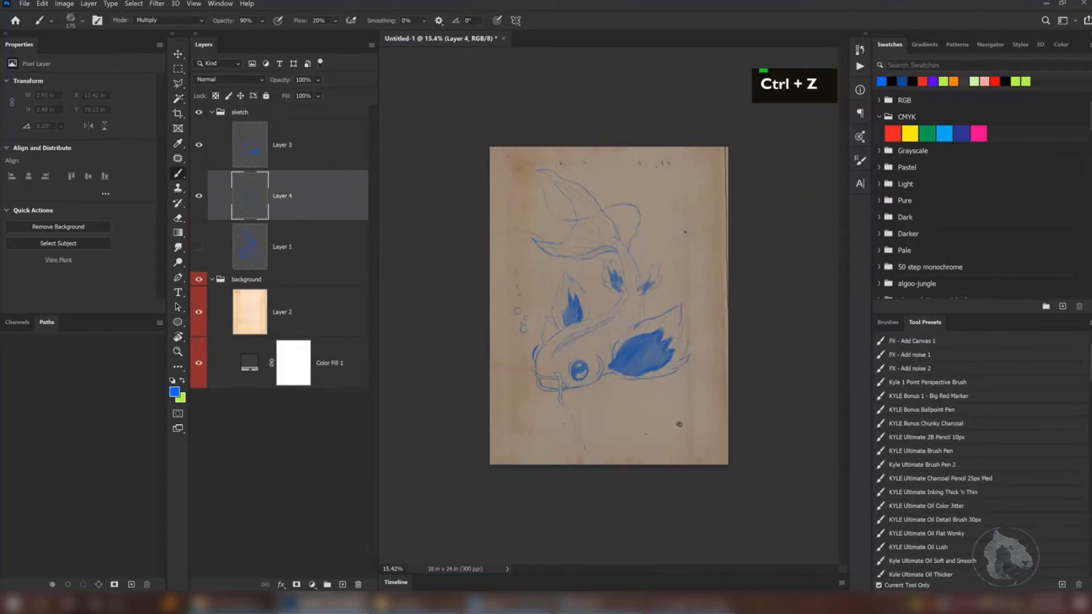
- Paint loose translucent blue vertical watercolor strokes on Layer 4, past the pectoral fin to the upper canvas, below the belly, and through the dorsal and tail fins
key(z)
drag(658, 415, 690, 460)
key(space)
key(z)
drag(676, 505, 663, 476)
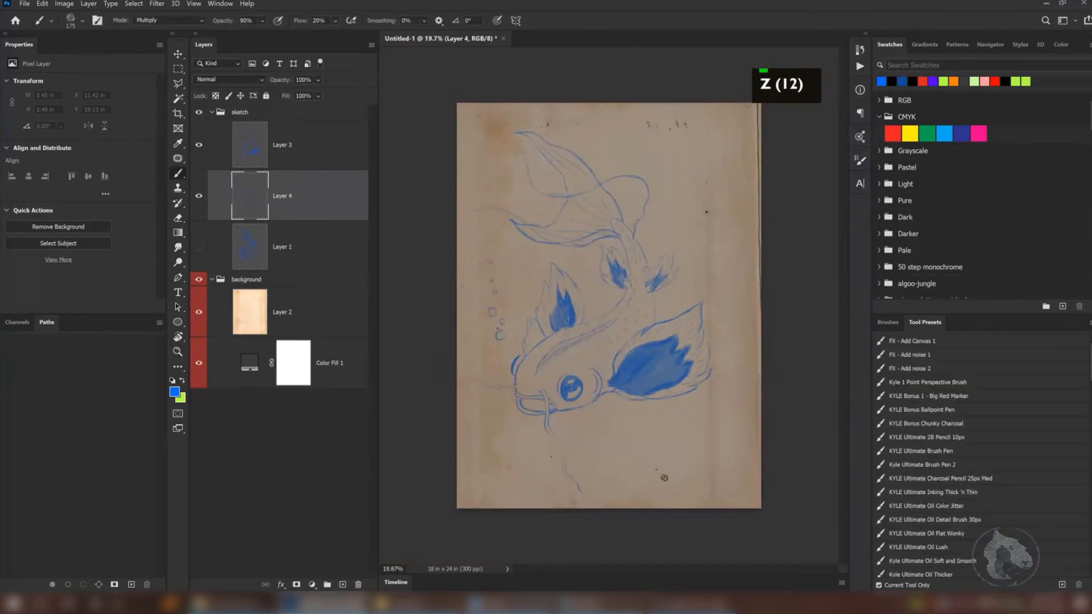
drag(680, 226, 668, 486)
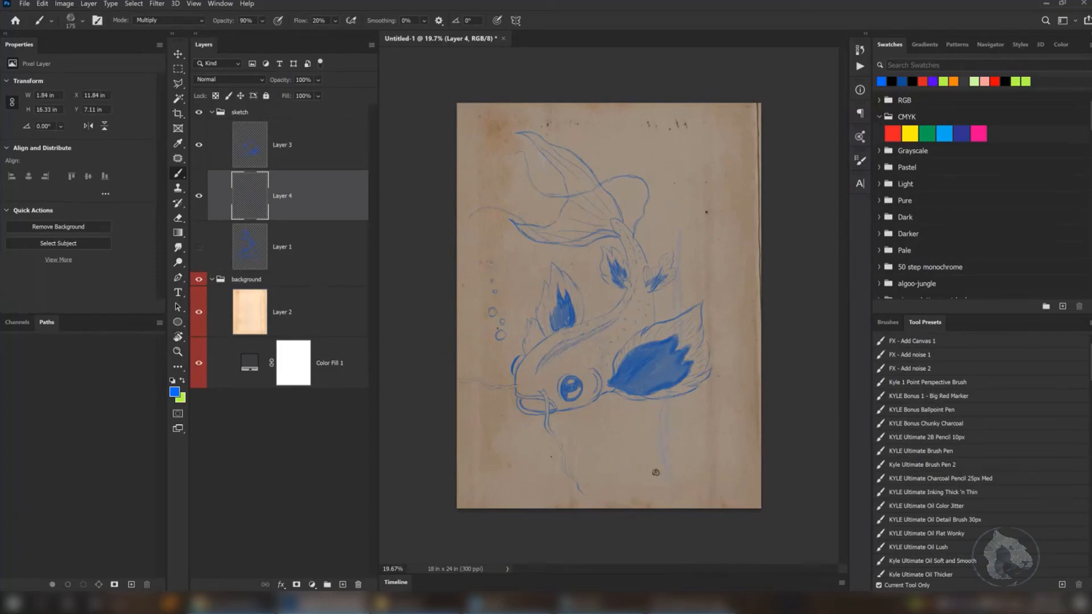
drag(608, 459, 616, 320)
key(w)
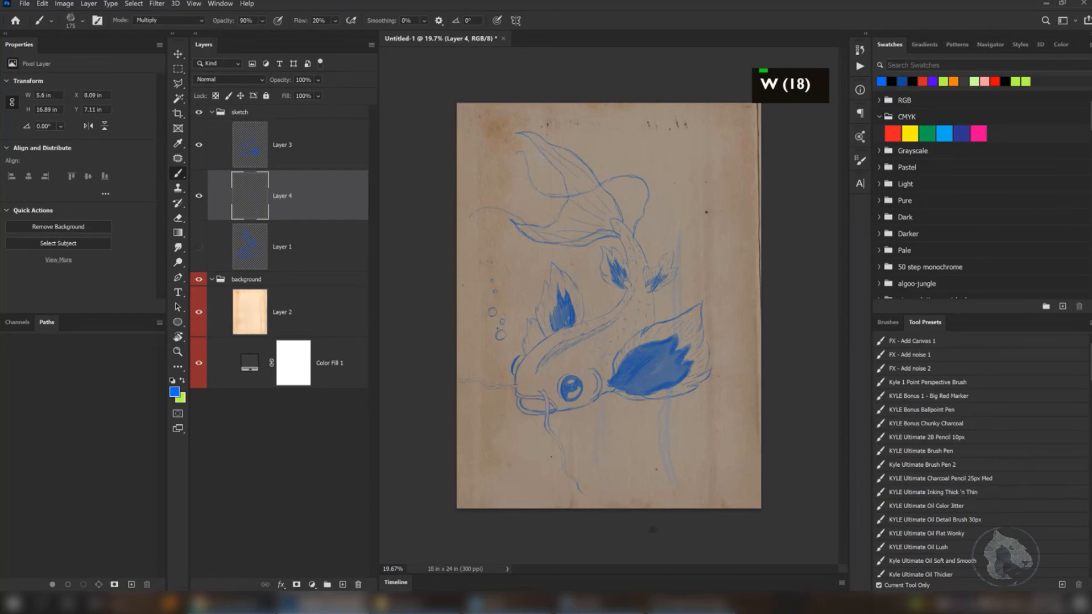
drag(681, 249, 727, 131)
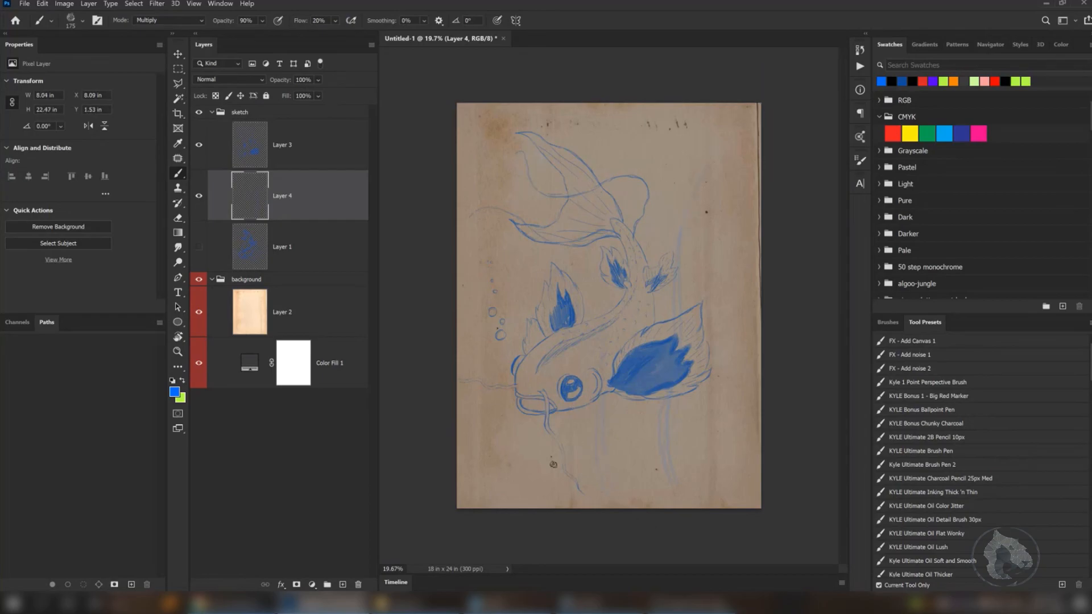
drag(550, 281, 545, 201)
- Examine the watercolor strokes around the koi's head, fins and tail up close and across the whole canvas
key(z)
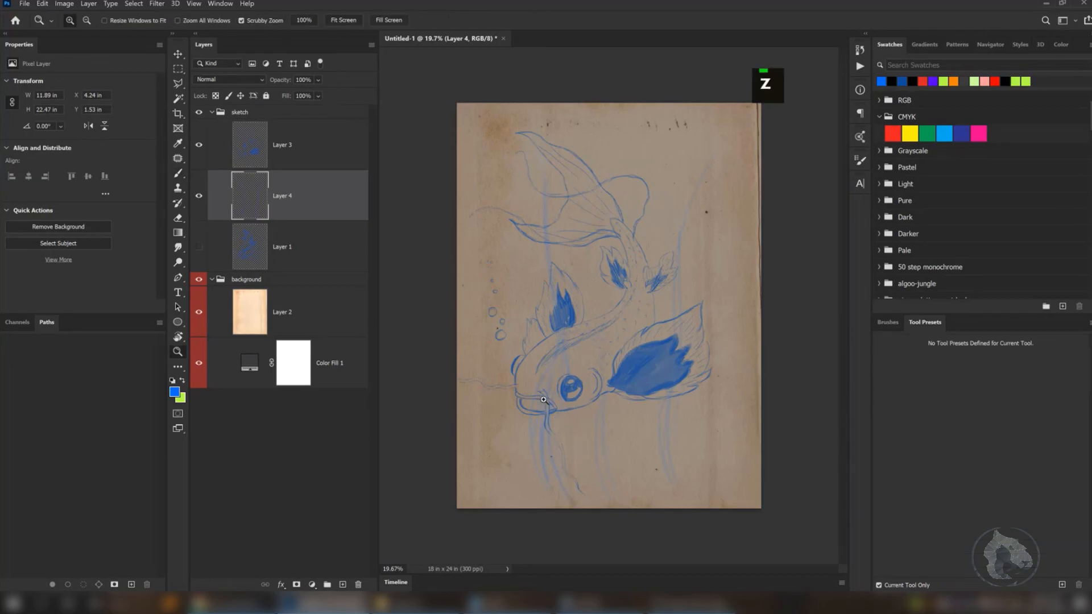
drag(541, 399, 572, 397)
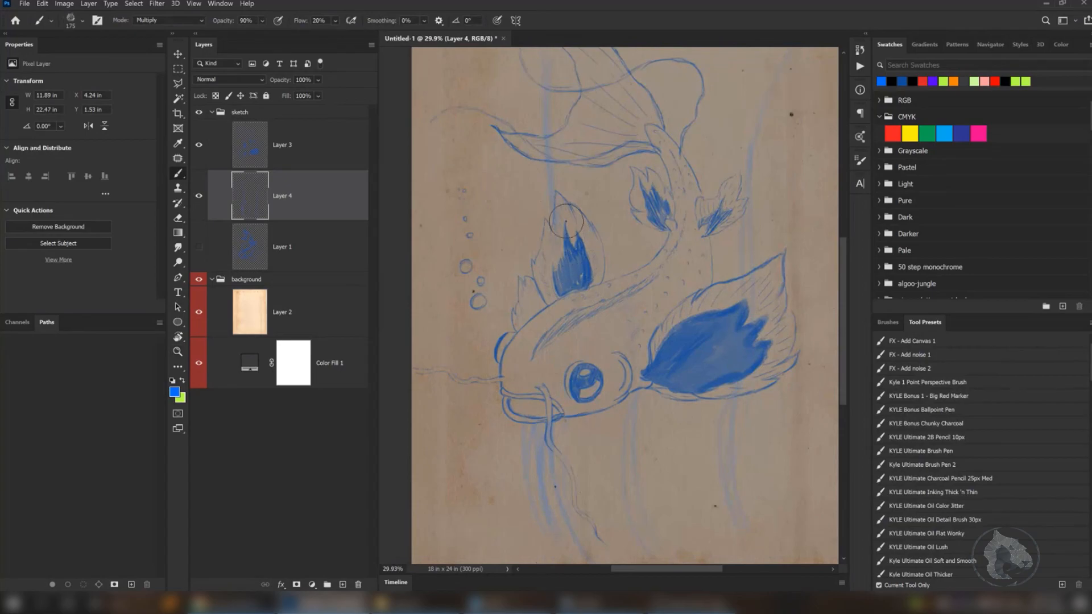
key(space)
drag(624, 254, 564, 281)
drag(577, 239, 546, 331)
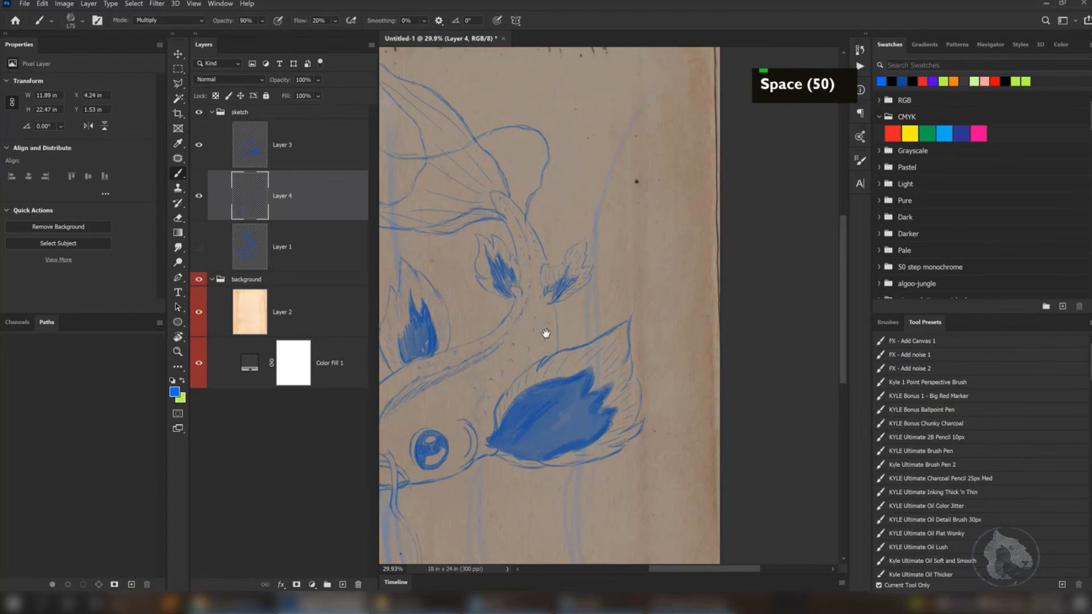
key(space)
drag(538, 385, 630, 383)
key(z)
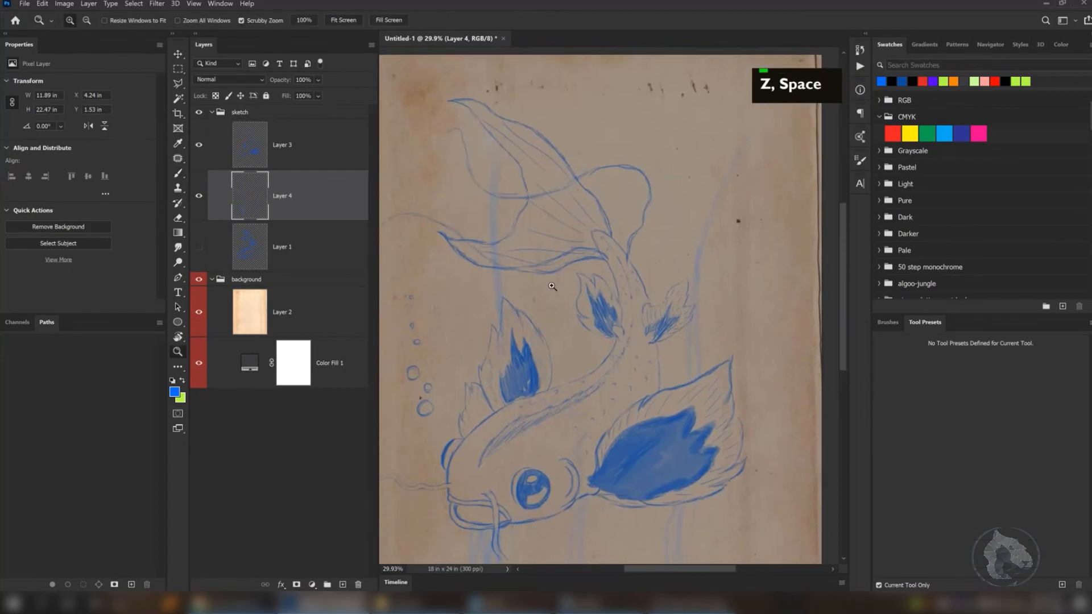
key(q)
key(q)
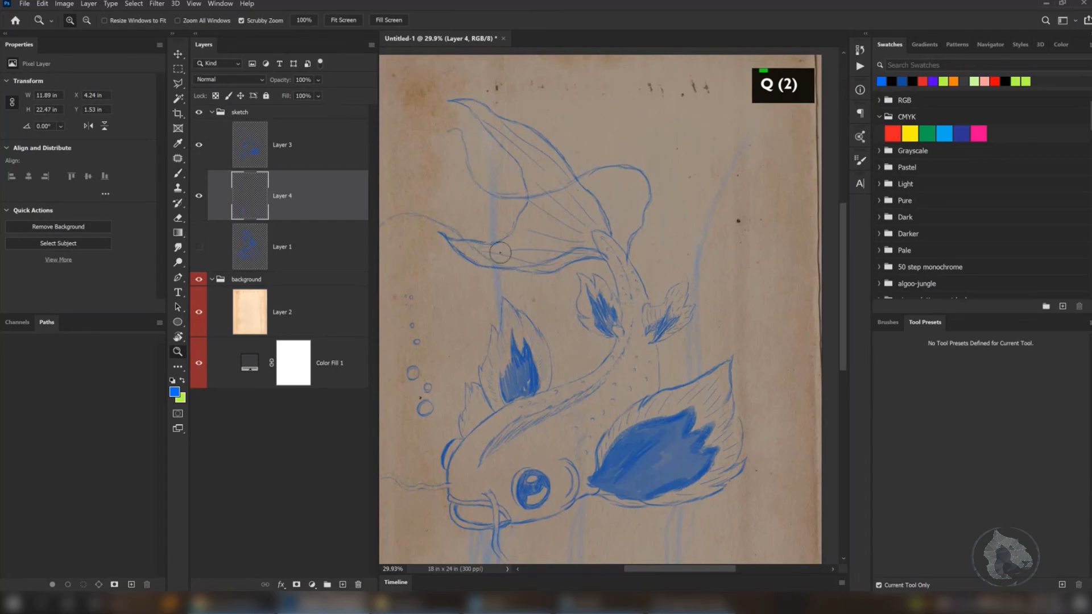
key(z)
drag(567, 261, 551, 260)
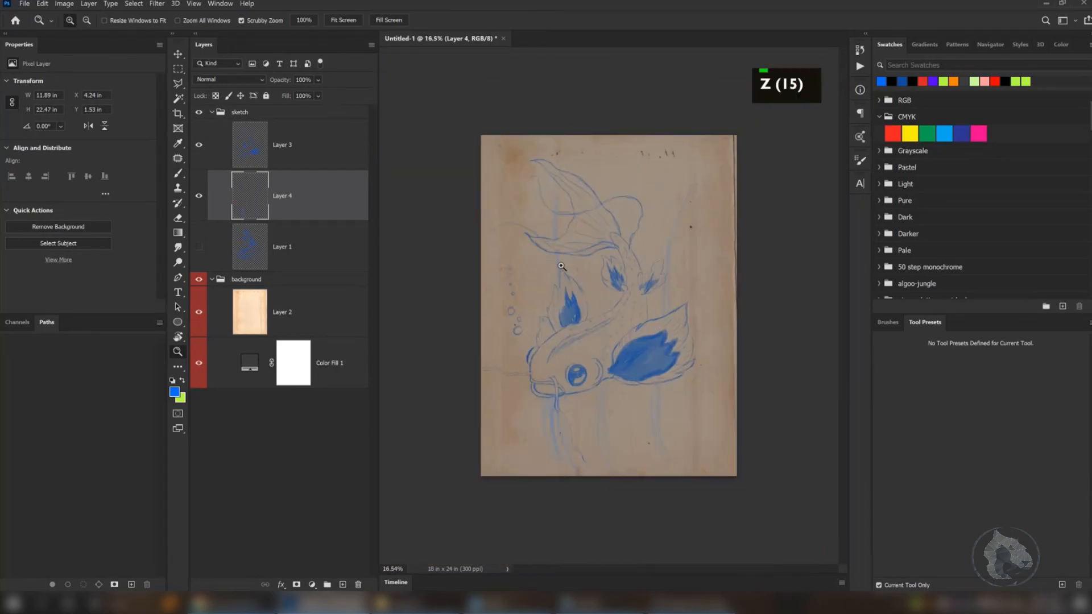
key(ctrl+0)
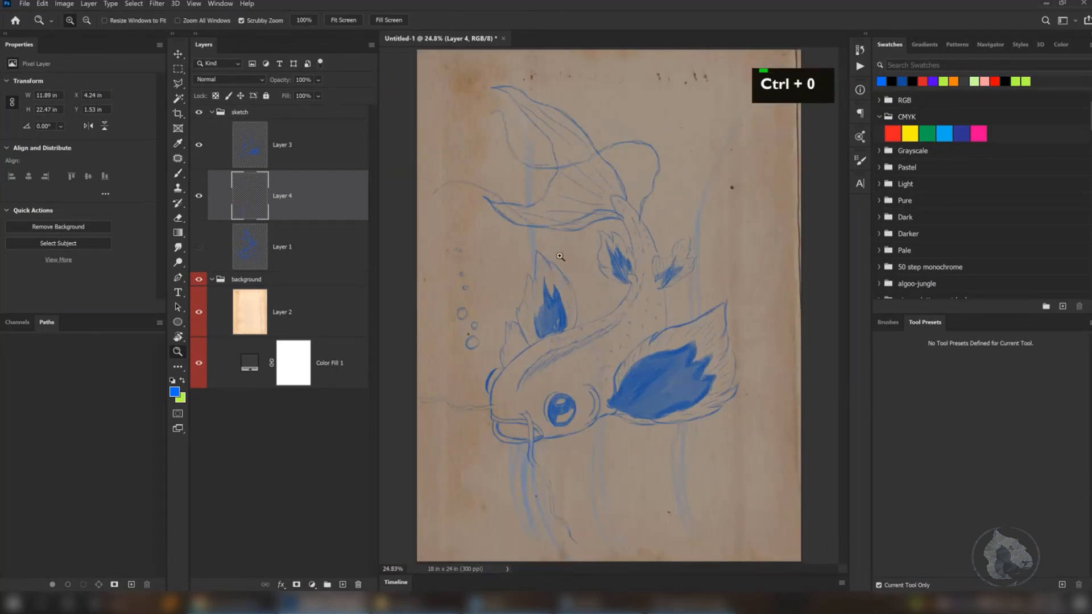
- Load the KYLE Bonus Ballpoint Pen brush preset and handwrite the date and an underlined signature near the lower-right corner of the artwork
scroll(560, 257, down, 1)
scroll(560, 257, up, 1)
key(b)
key(space)
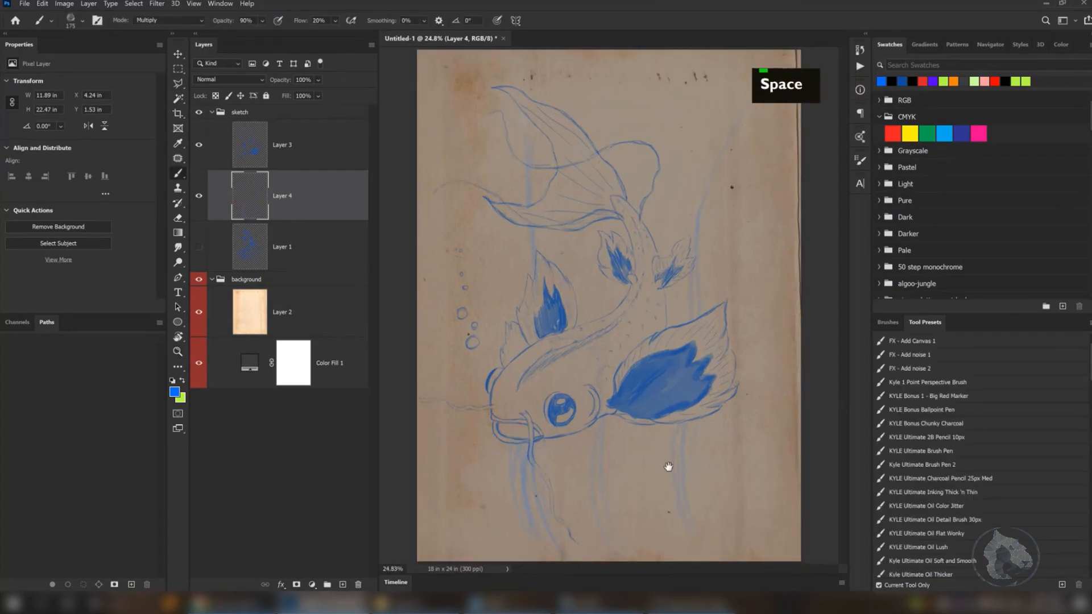
click(928, 411)
key(w)
key(w)
key(w)
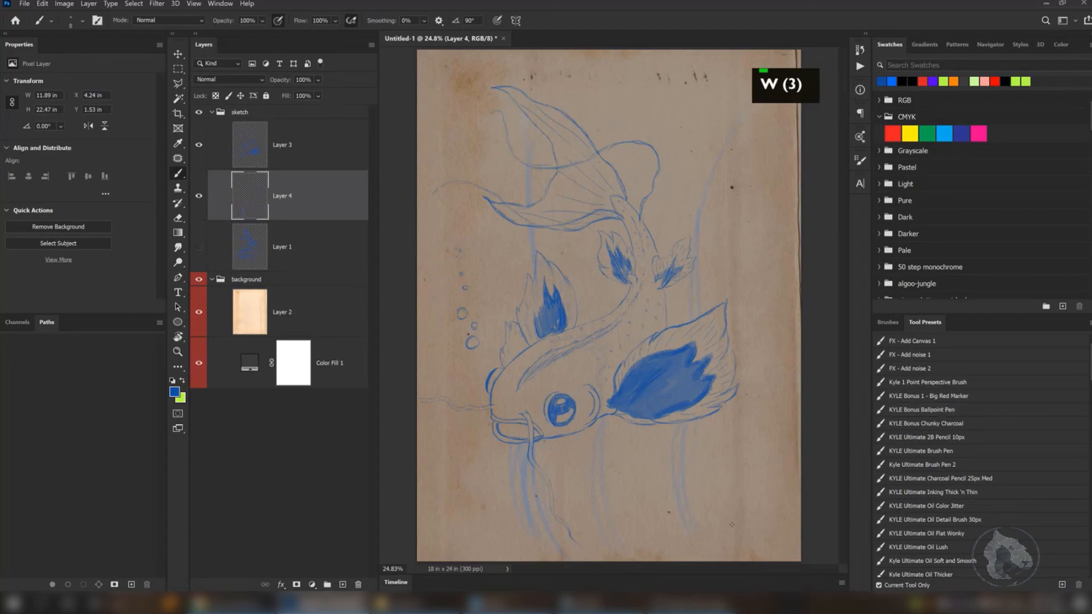
key(space)
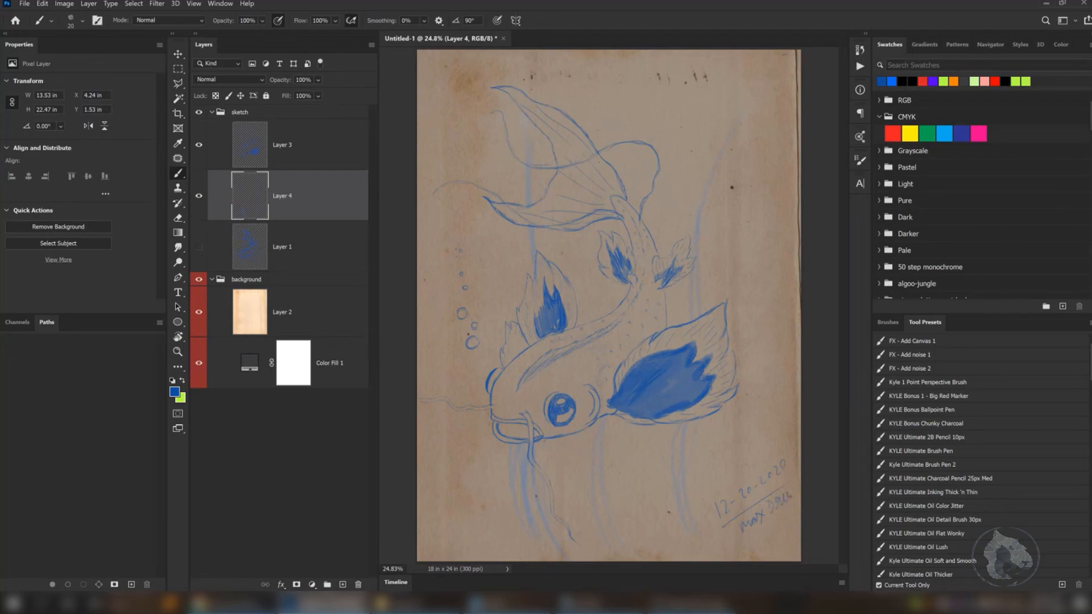
- Undo the handwritten date and signature strokes on Layer 4
drag(740, 558, 832, 496)
key(ctrl+z)
key(ctrl+z)
key(ctrl+z)
key(ctrl+z)
key(ctrl+z)
key(ctrl+z)
scroll(706, 443, down, 2)
scroll(706, 443, up, 1)
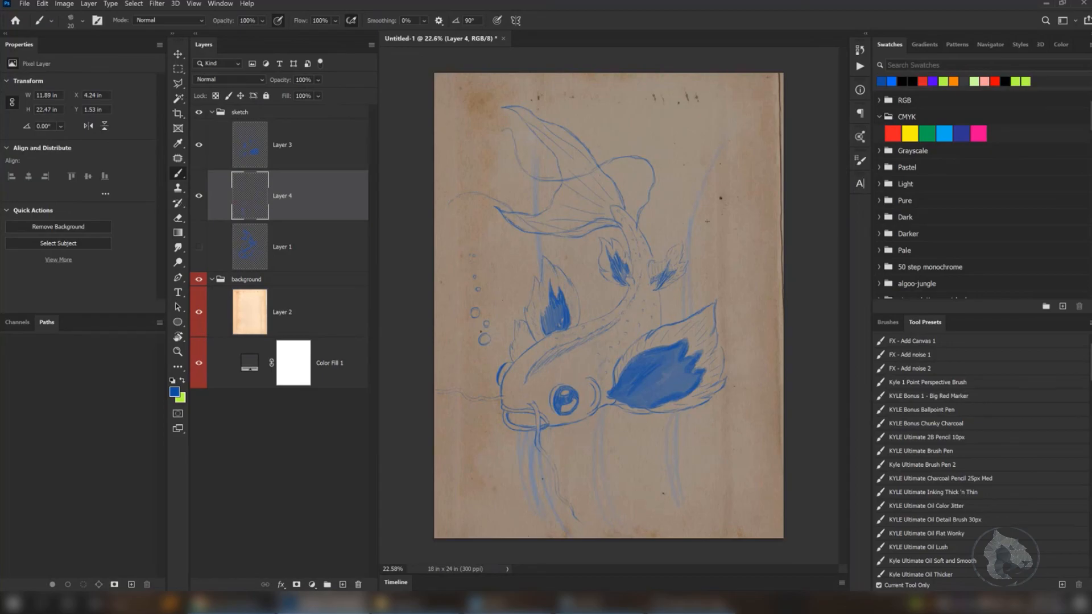
- Save the drawing as a JPEG named koi-fish in the current folder, with maximum quality 12 and the Baseline ("Standard") format
click(24, 4)
click(40, 138)
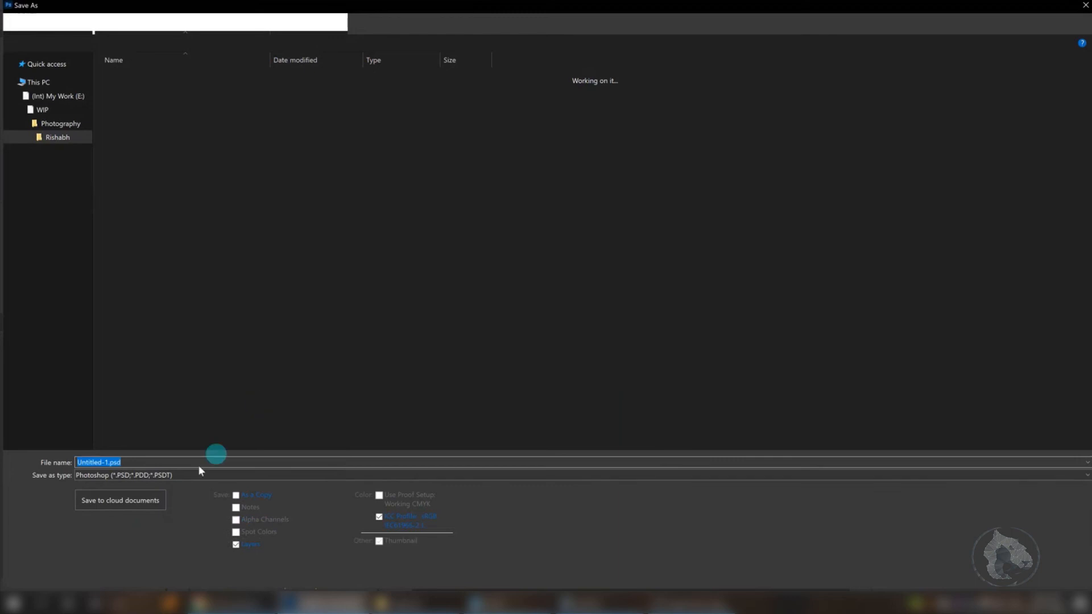
click(121, 475)
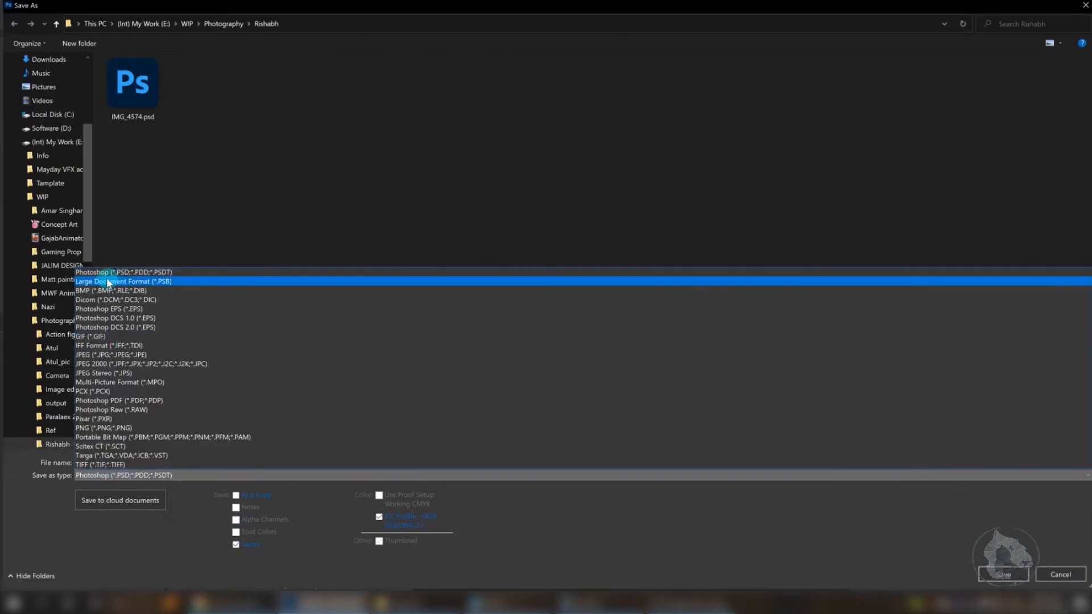
click(91, 356)
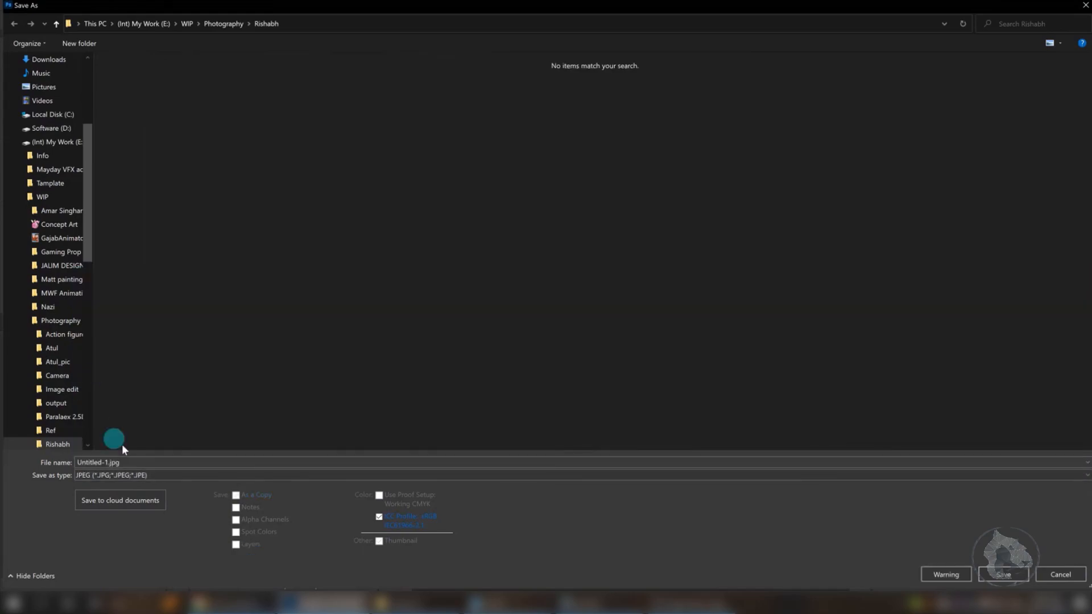
double_click(131, 464)
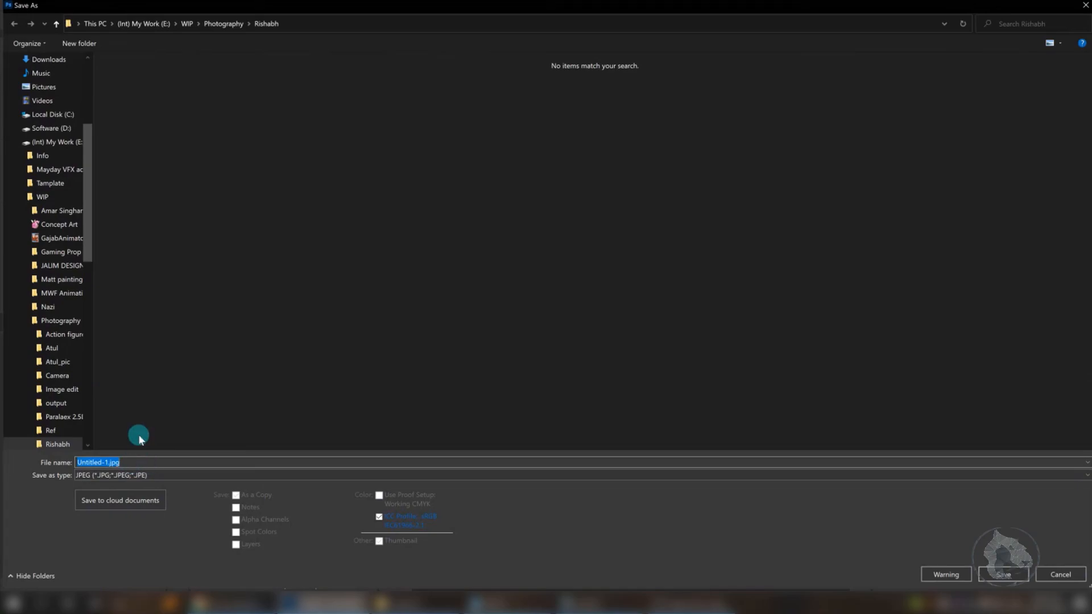
text(koi-f)
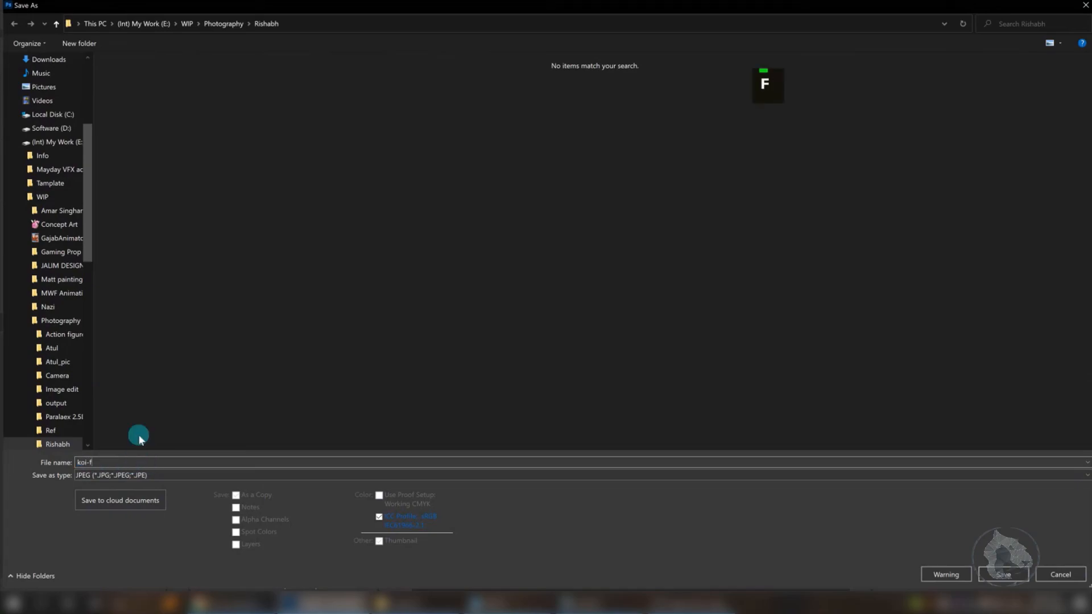
text(ish)
key(Return)
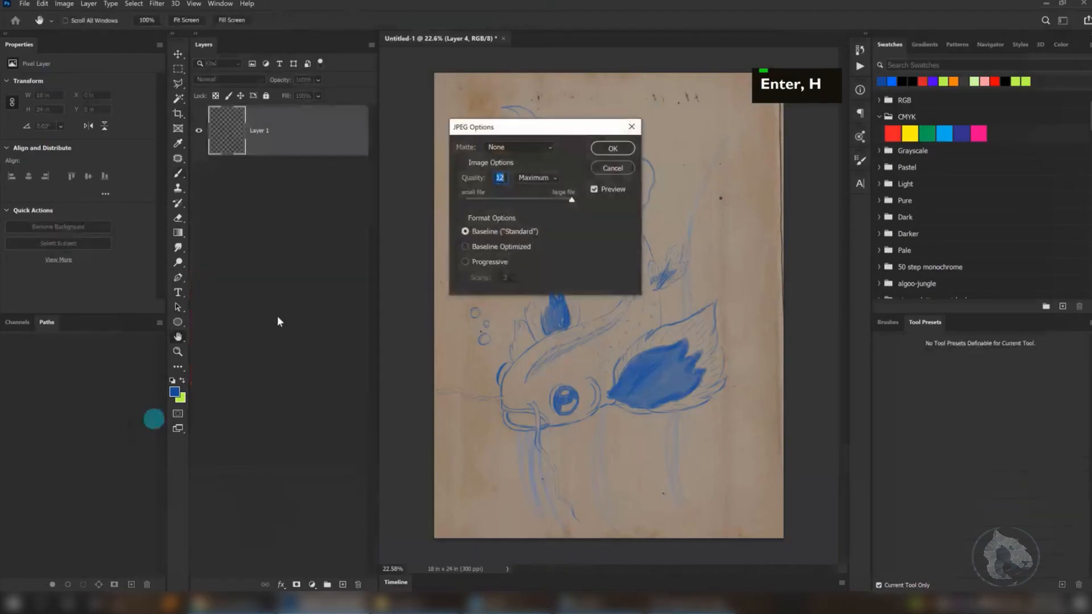
drag(475, 127, 466, 154)
mouse_move(572, 240)
mouse_down()
mouse_move(561, 227)
mouse_move(530, 226)
mouse_move(578, 228)
mouse_up()
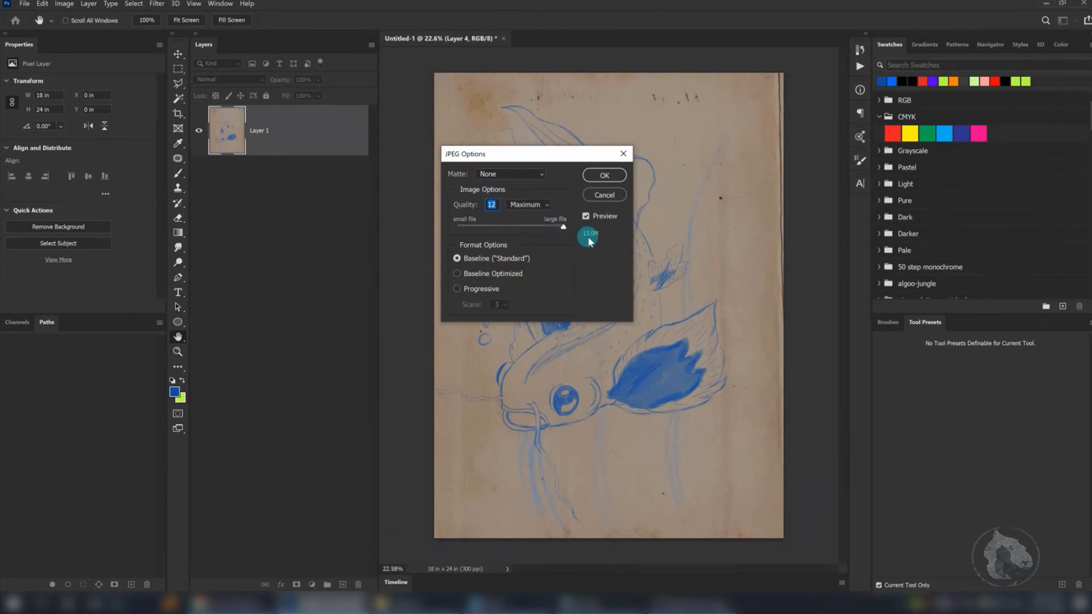
click(594, 176)
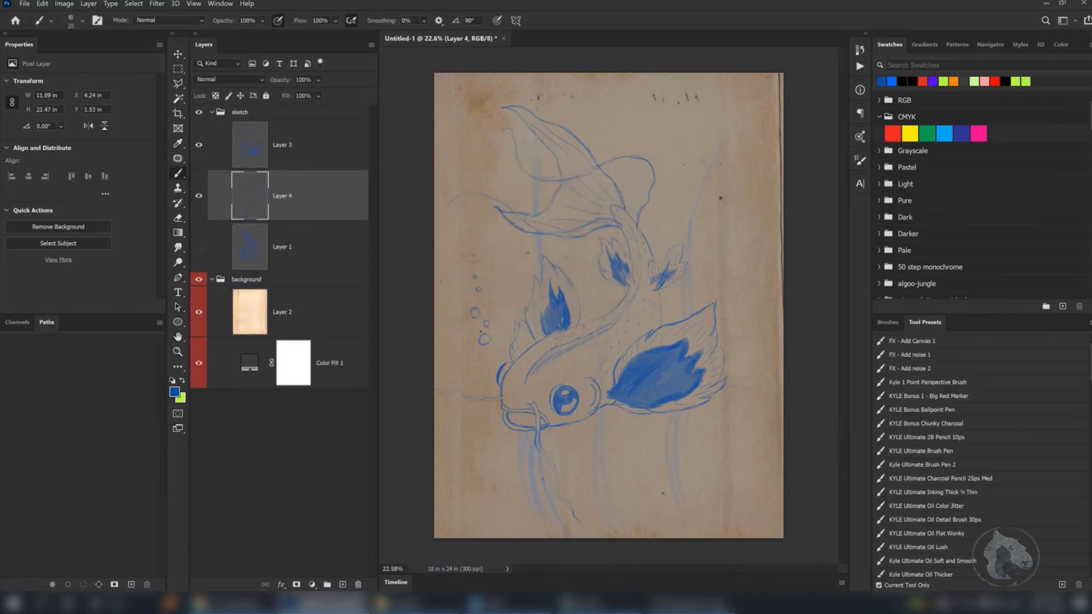
- Start saving the layered document in Photoshop PSD format with the file name koi-fish
click(24, 4)
click(59, 137)
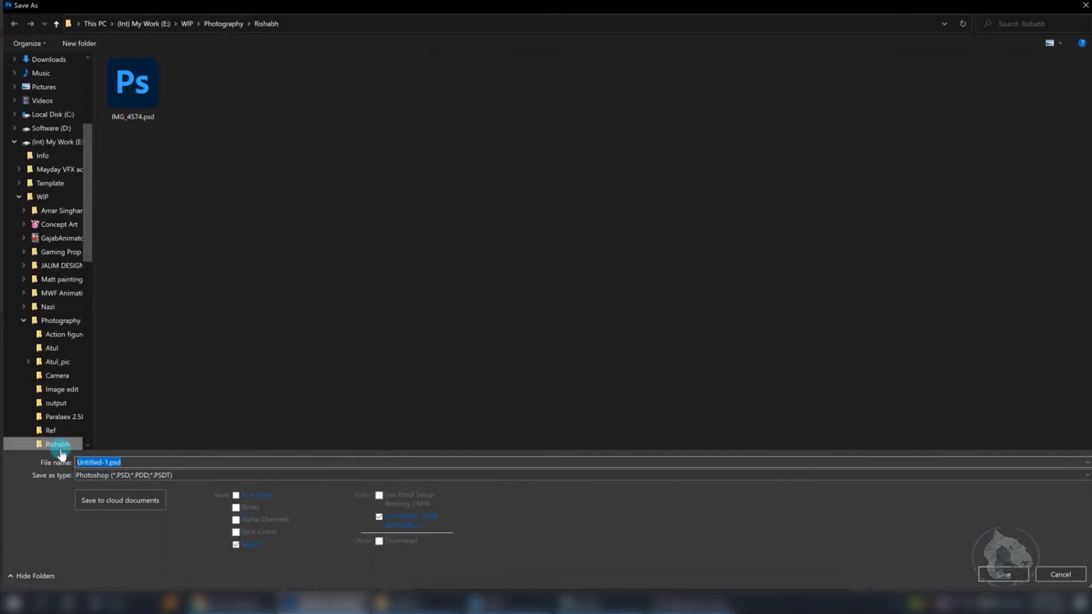
text(koi-fish)
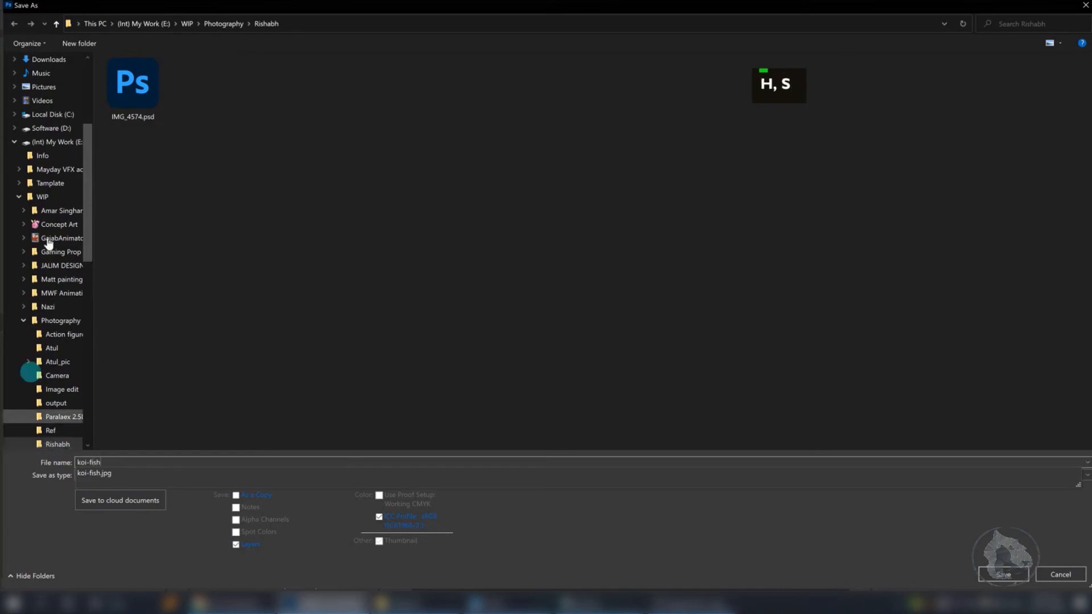
click(144, 24)
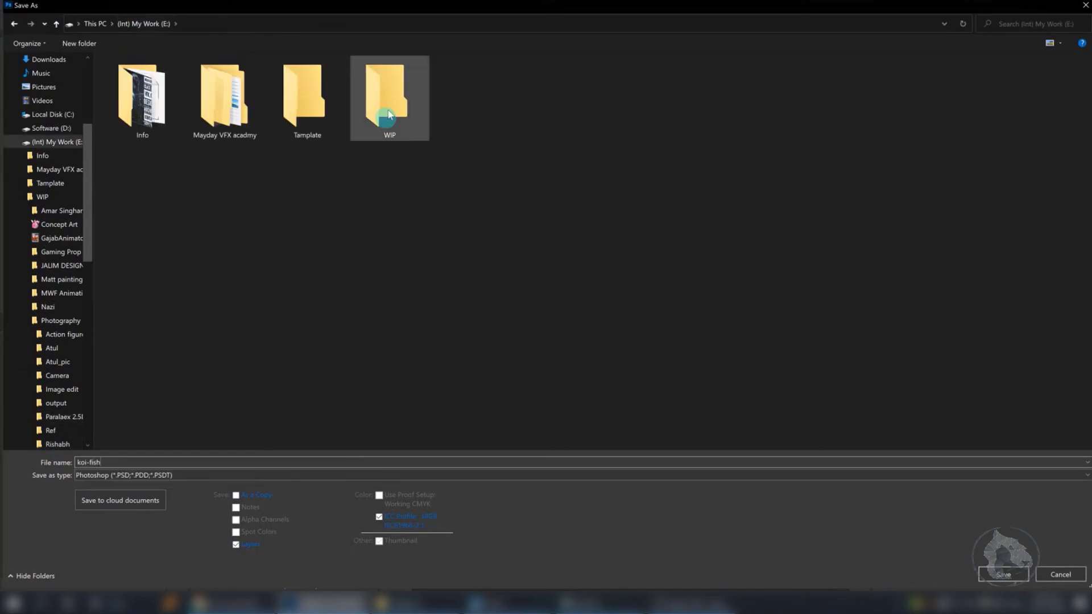
double_click(385, 101)
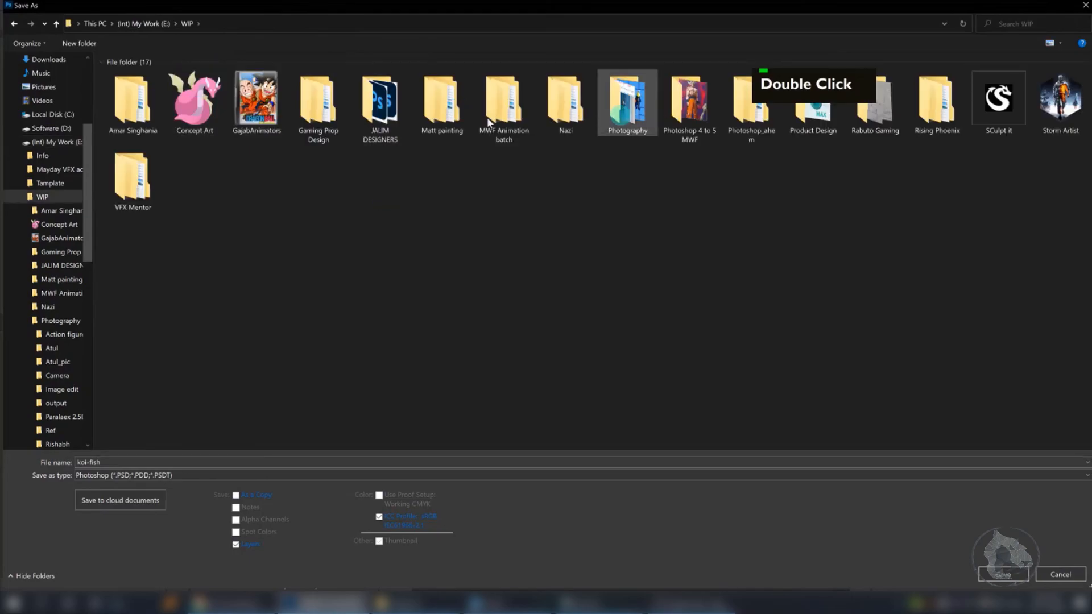
click(905, 124)
click(122, 103)
click(653, 124)
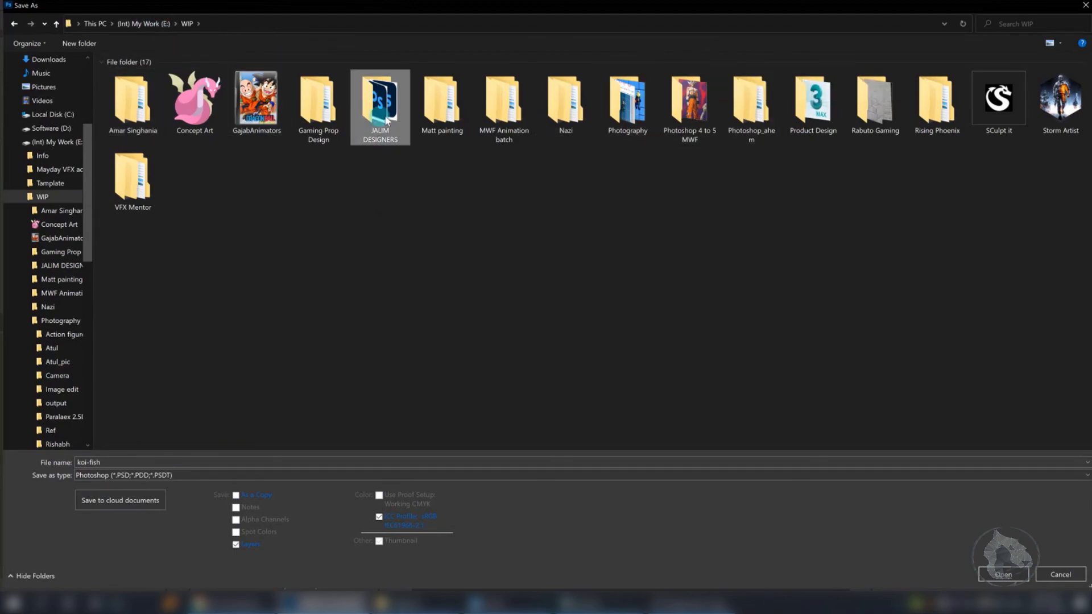
key(n)
key(n)
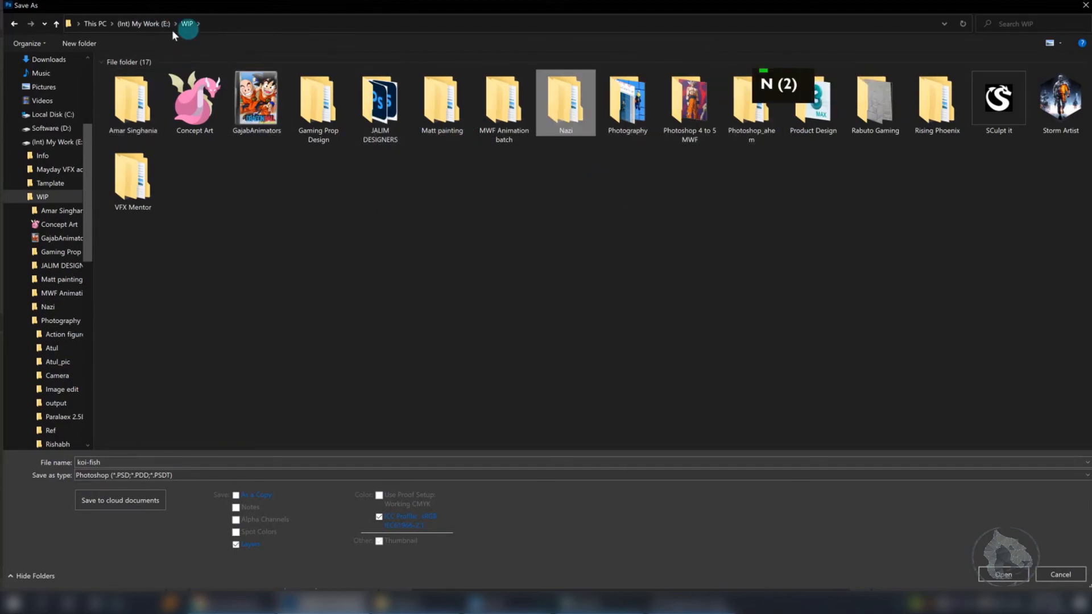
click(144, 23)
- Save the PSD in the New Batch > Project_01 folder on the (INT)WIP (R:) drive
click(89, 25)
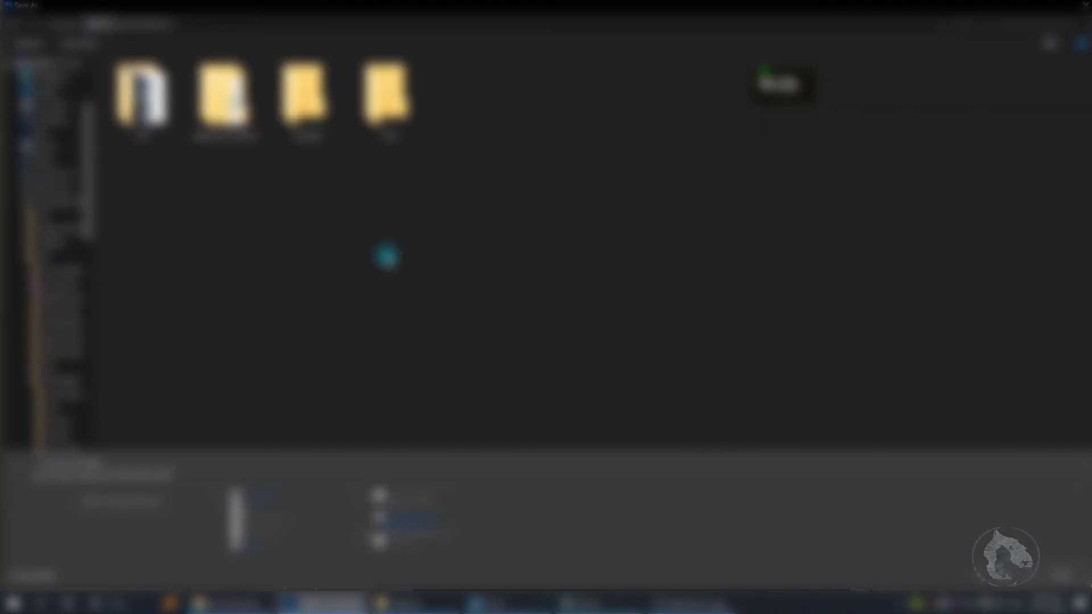
double_click(459, 231)
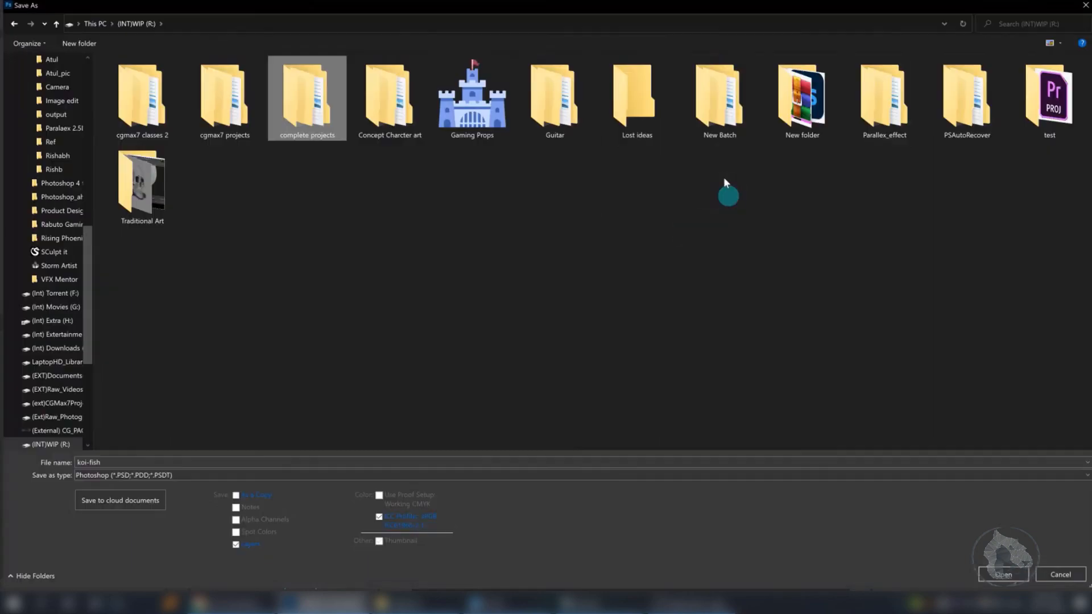
double_click(717, 96)
double_click(159, 77)
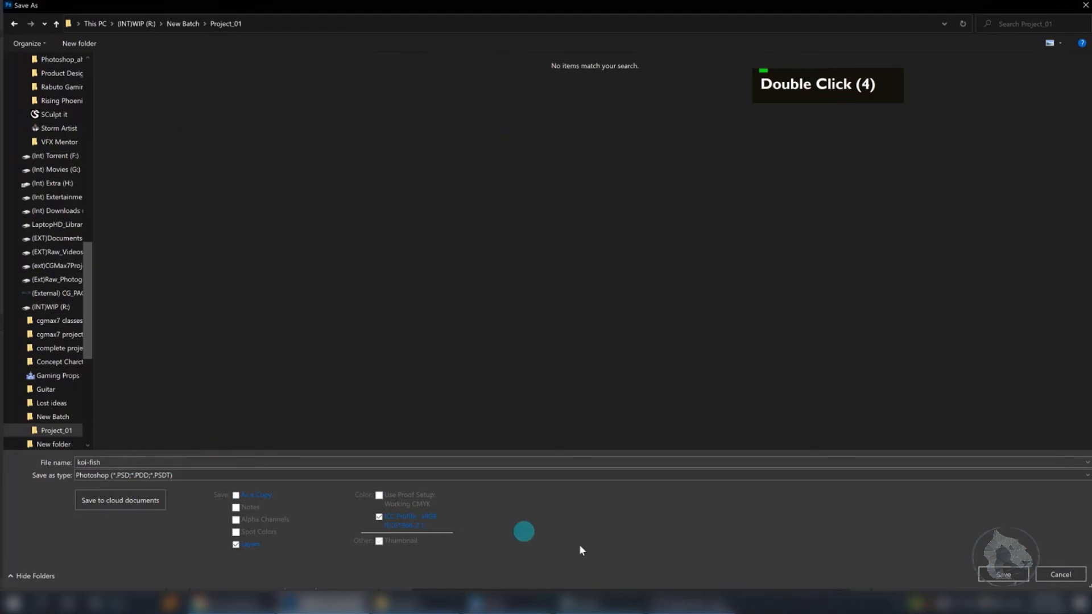
click(989, 575)
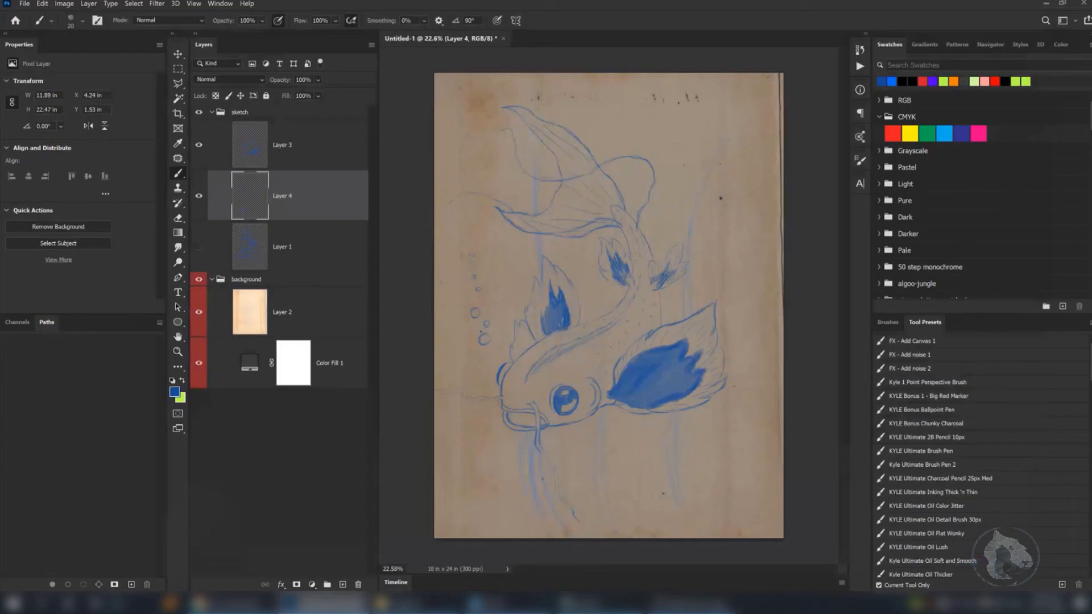